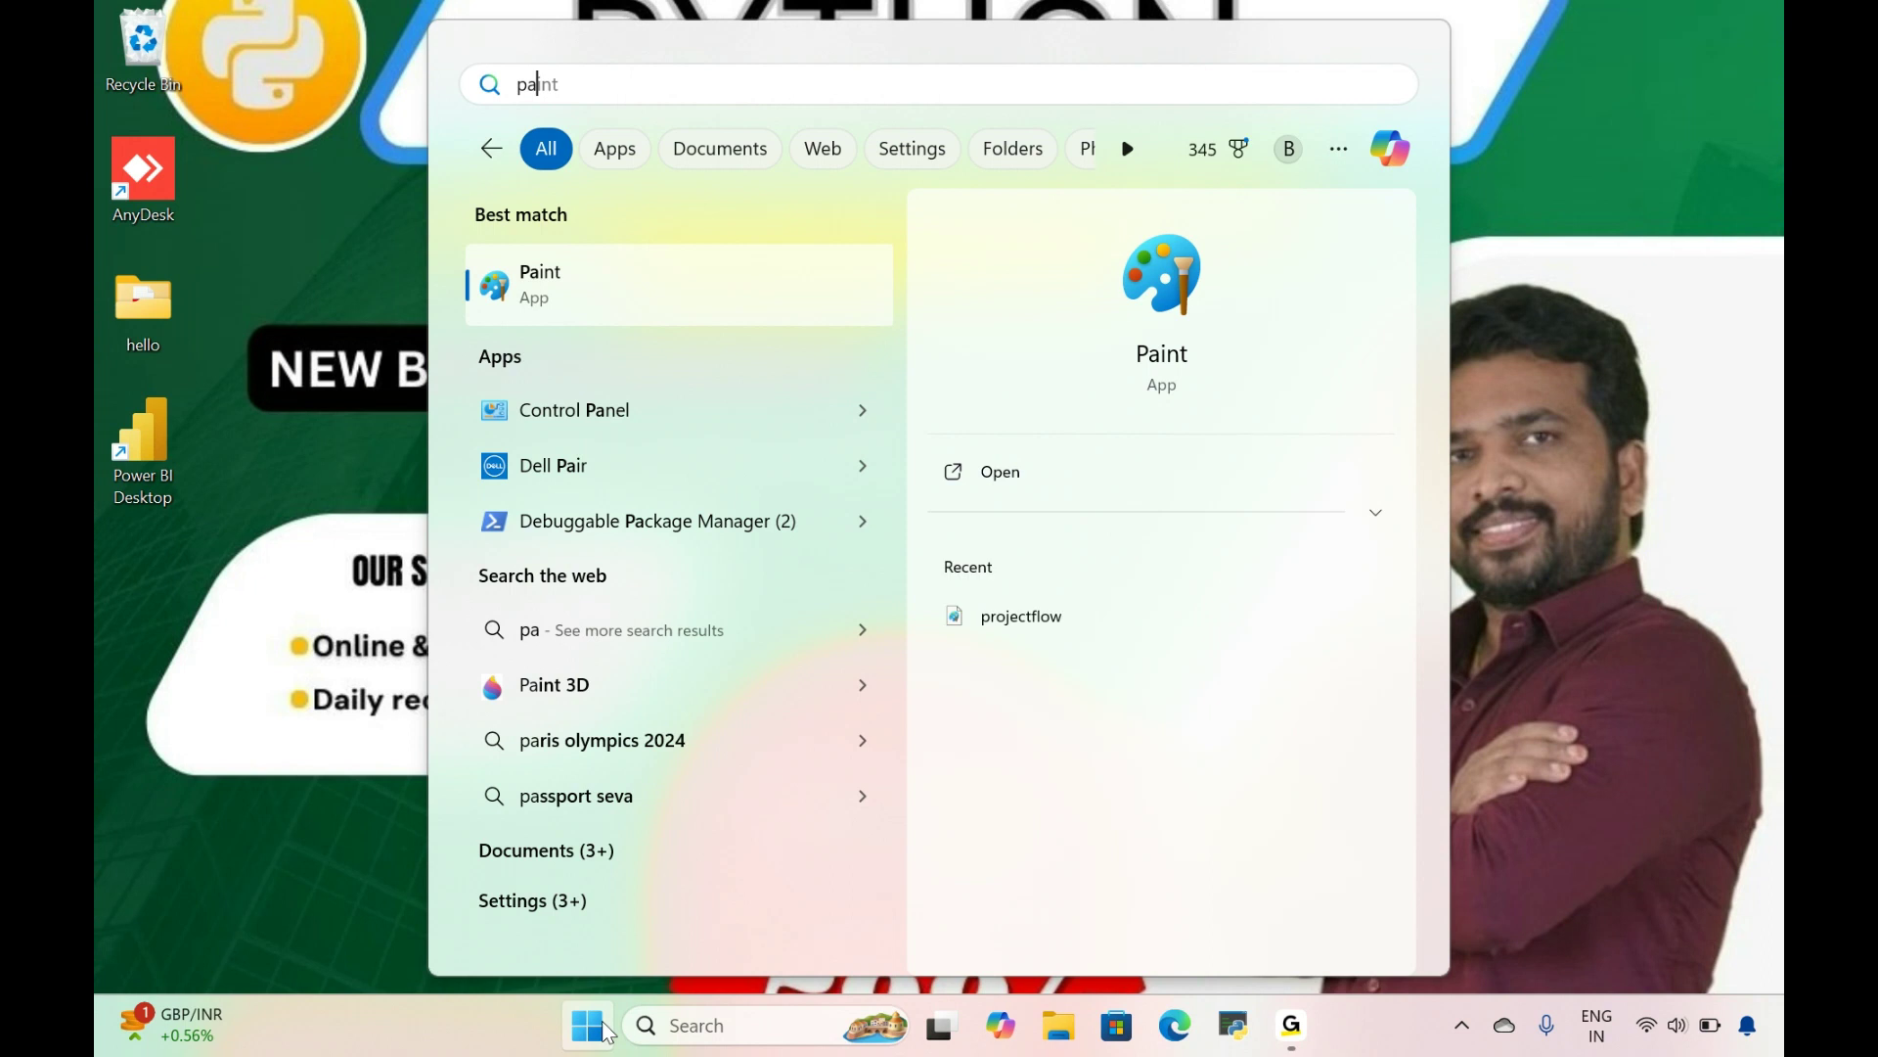
# Step: Open Paint and draw a rectangle about 467 × 484 px, shifting it toward the canvas's left edge and shrinking it from its lower-right corner
pyautogui.press('Return')
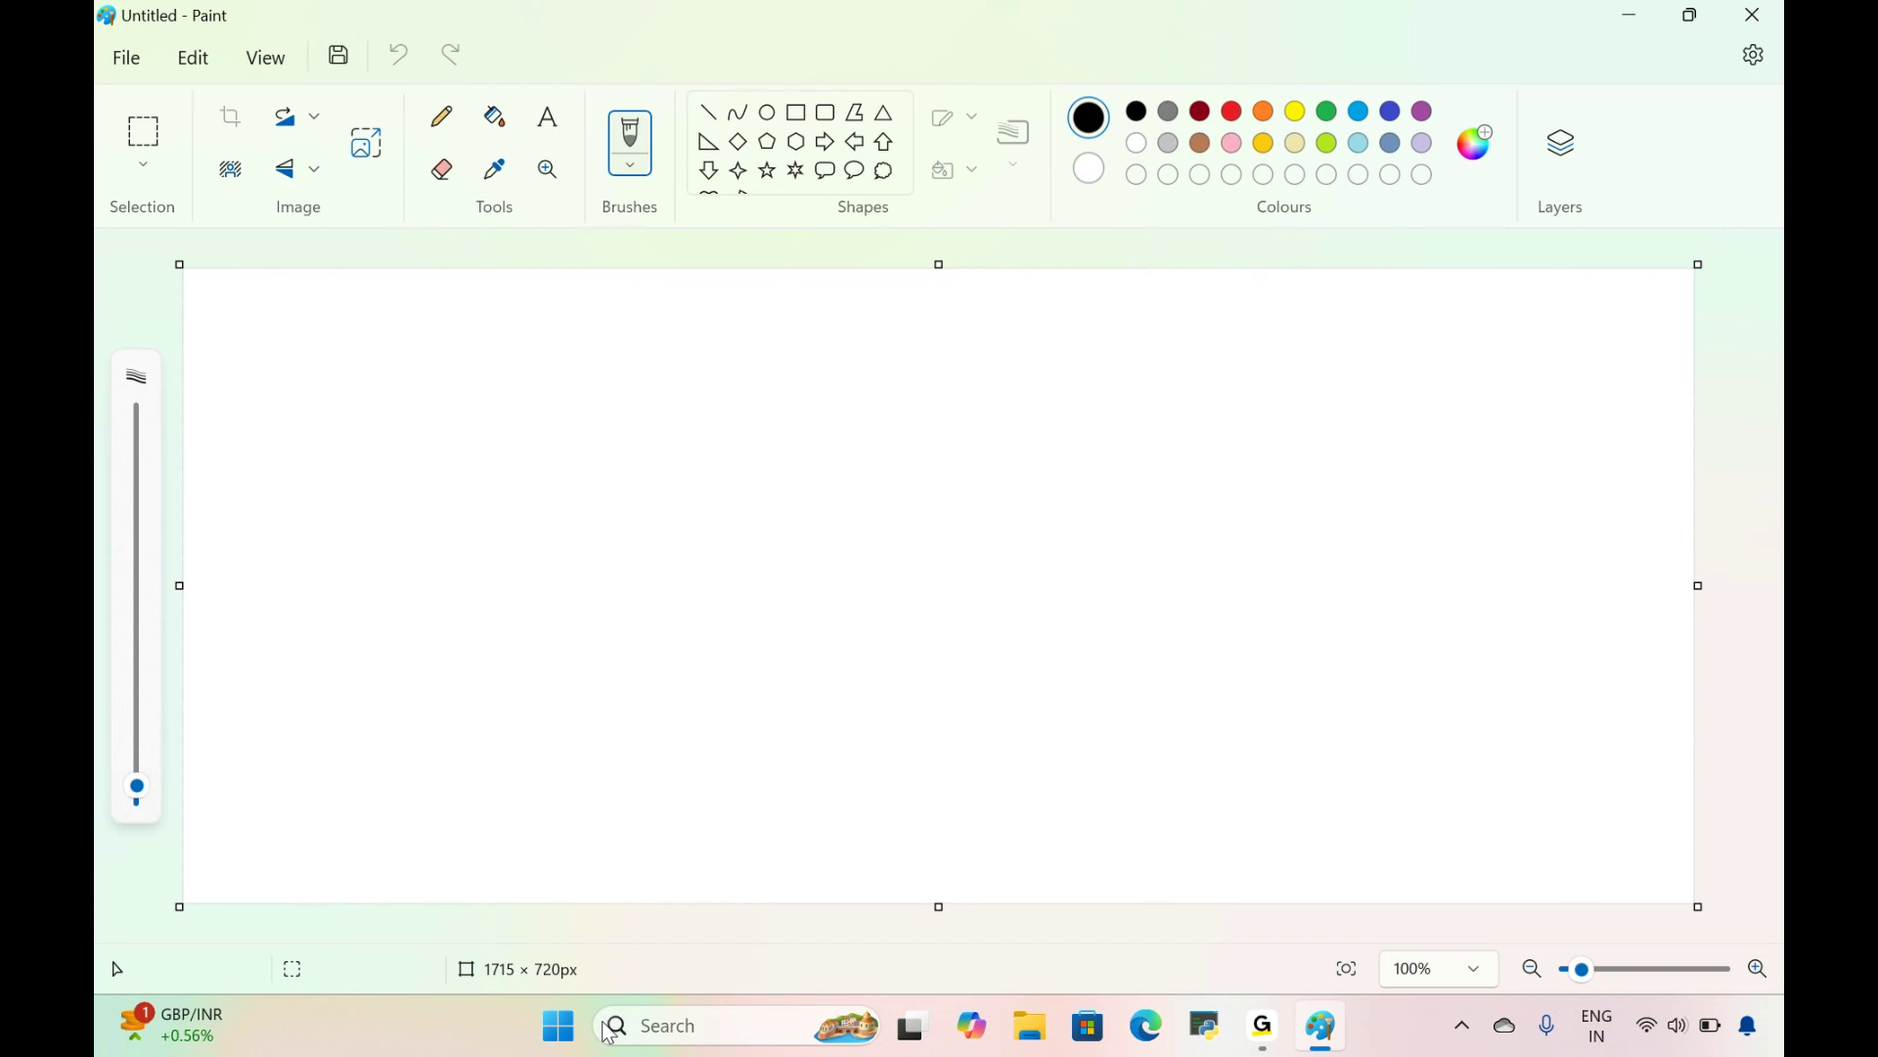
pyautogui.click(797, 111)
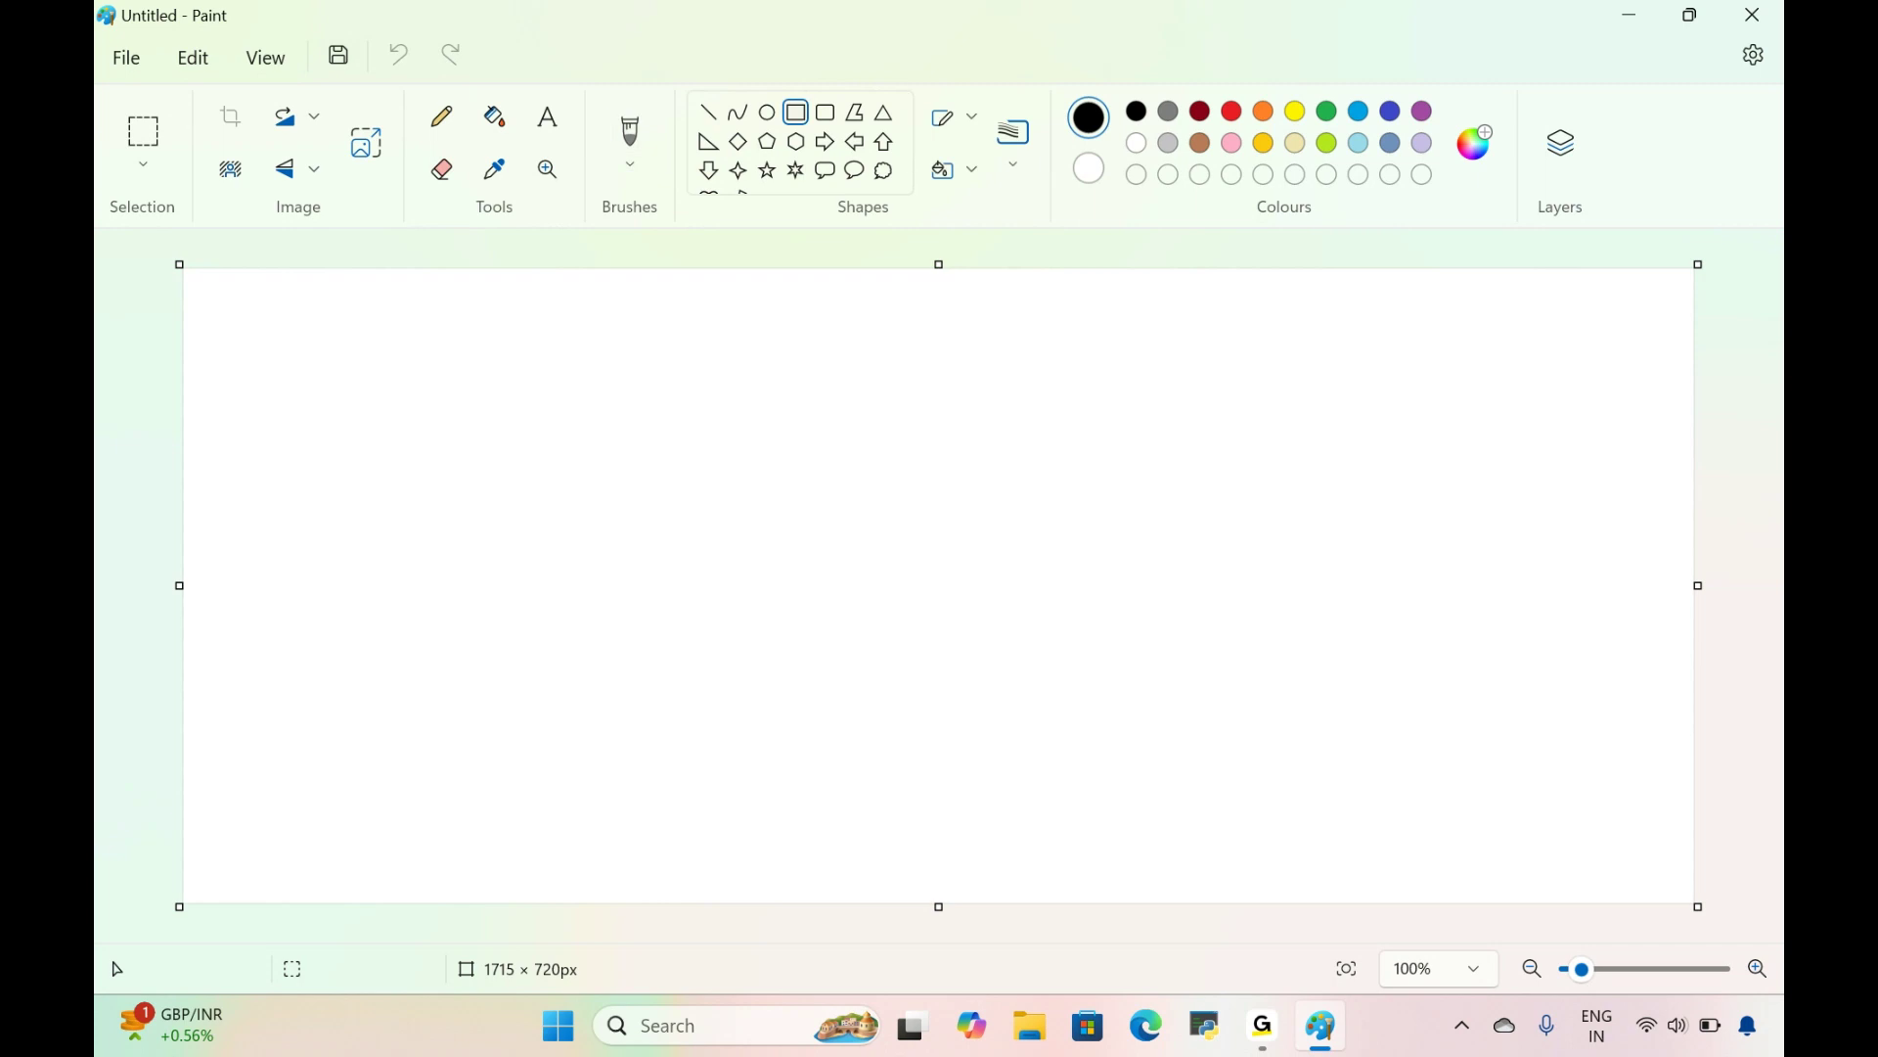
pyautogui.moveTo(257, 373); pyautogui.dragTo(669, 799)
pyautogui.moveTo(570, 641); pyautogui.dragTo(535, 641)
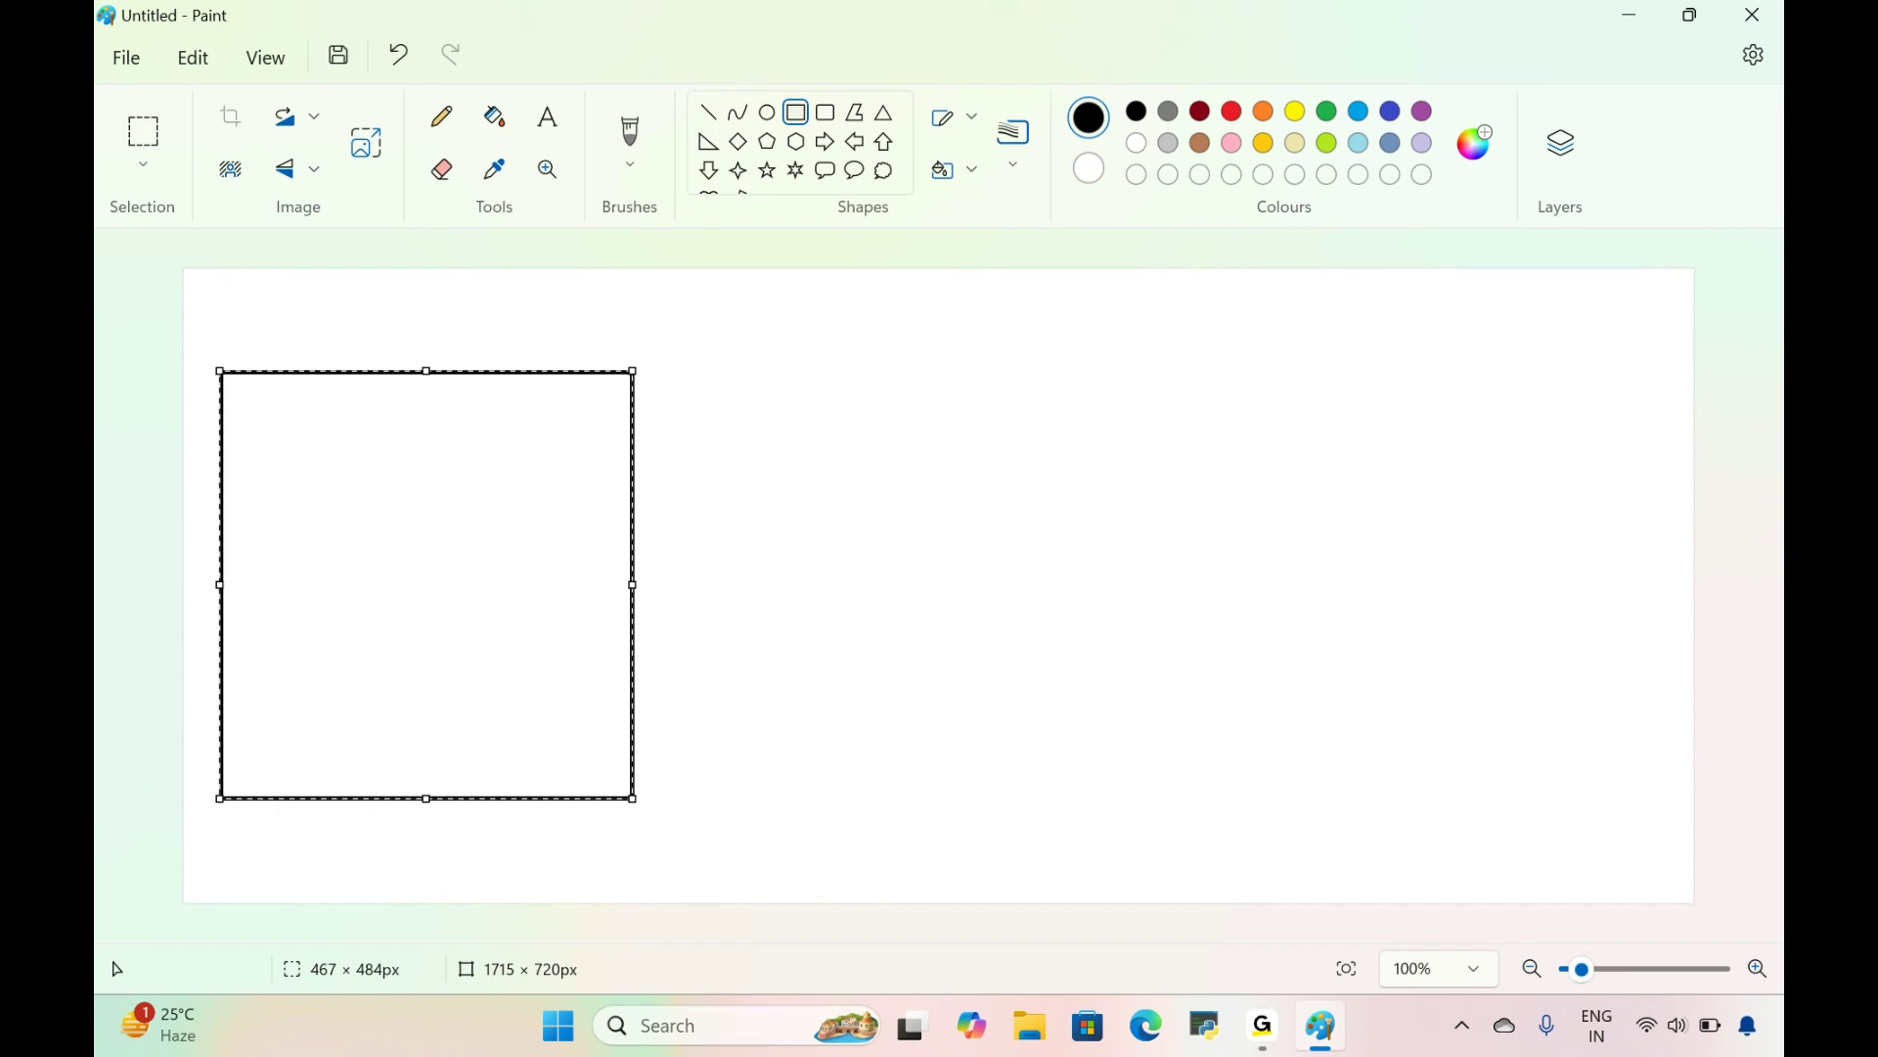
pyautogui.moveTo(634, 799); pyautogui.dragTo(537, 745)
pyautogui.press('Return')
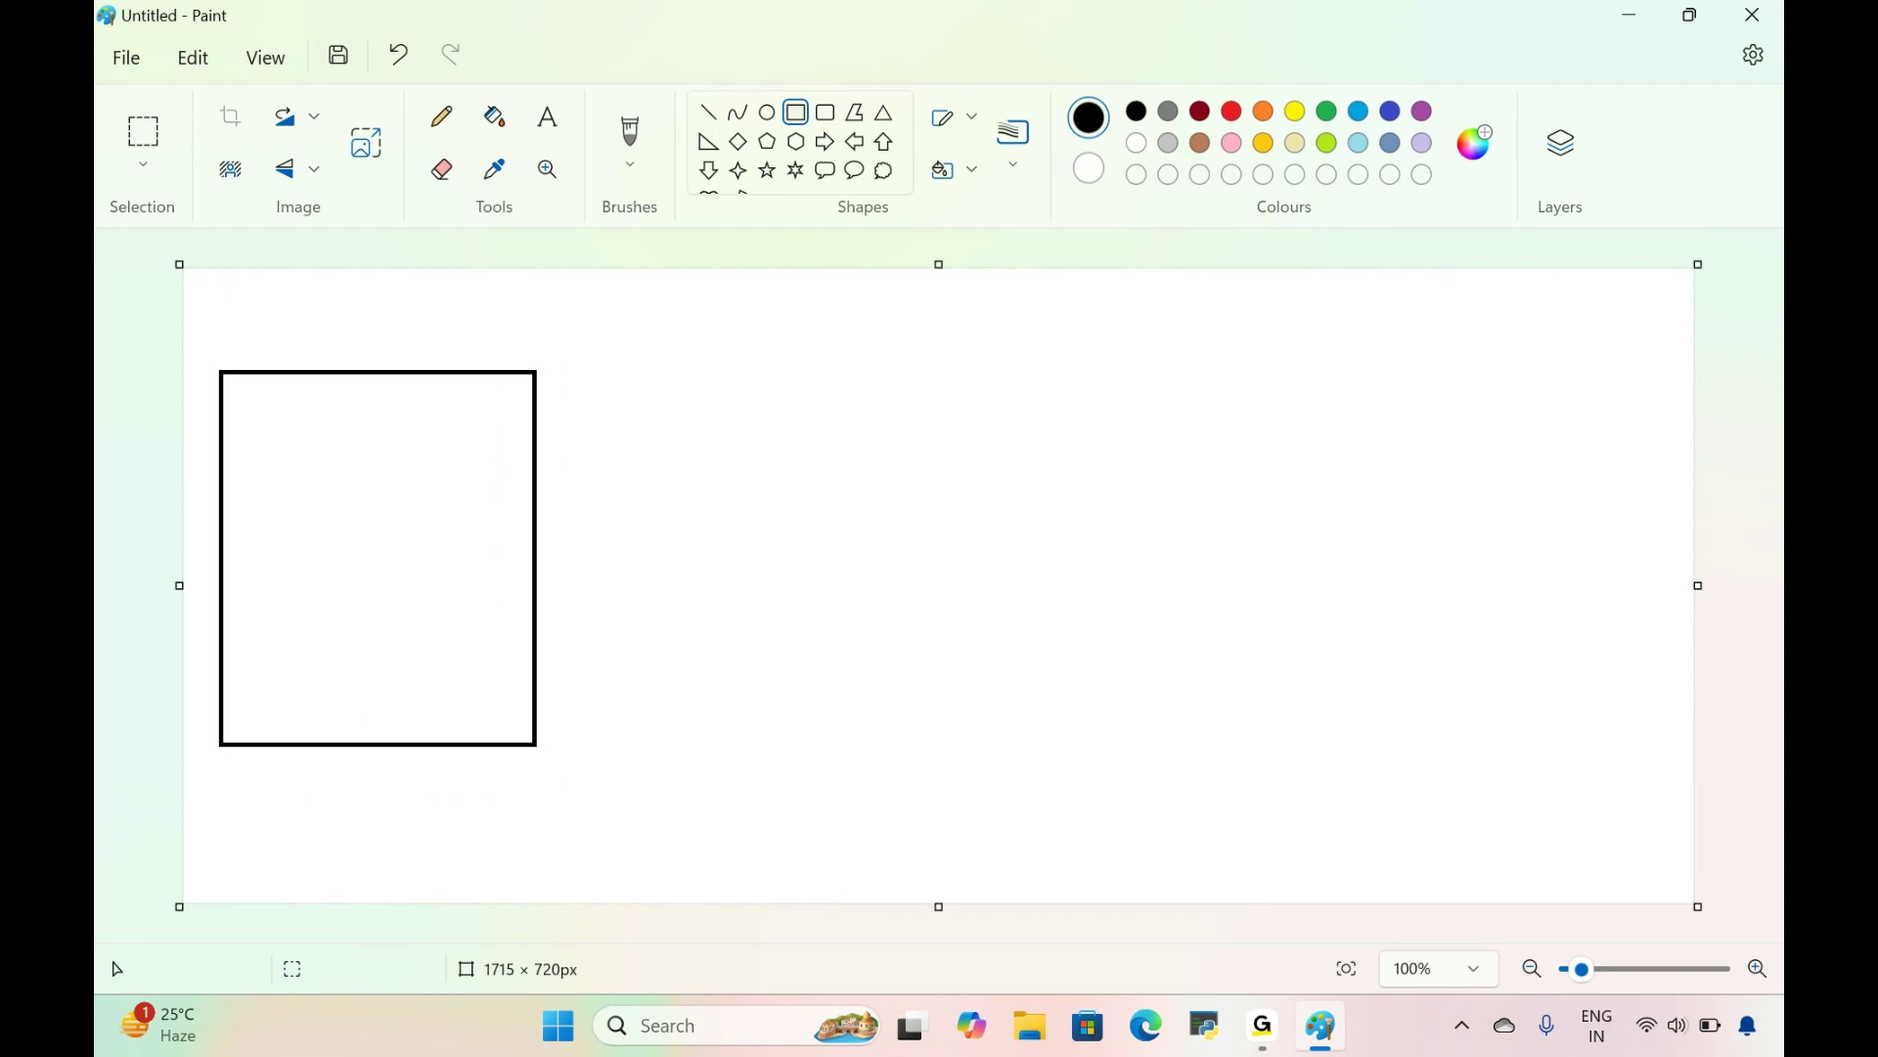
# Step: Add the 20-point text "Factory Located Hyderabad" on two lines above the rectangle
pyautogui.click(548, 116)
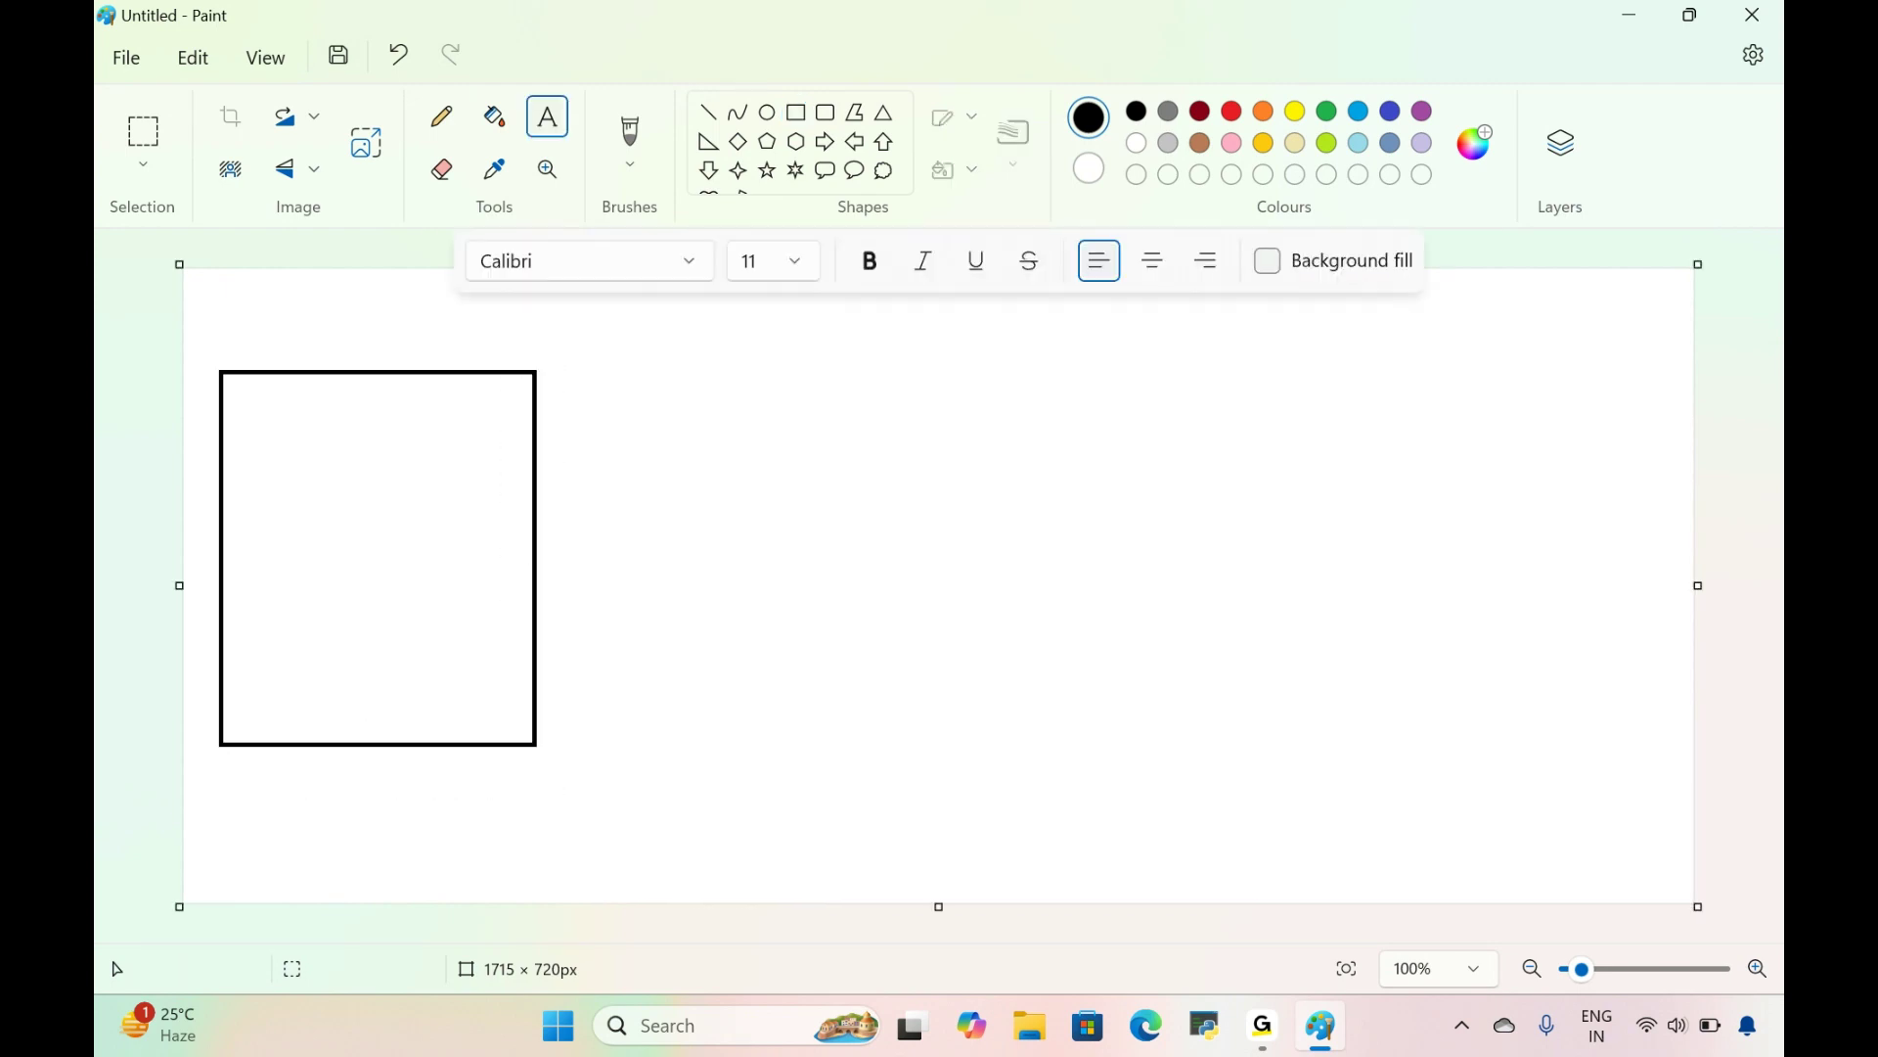
pyautogui.click(795, 261)
pyautogui.click(761, 837)
pyautogui.click(269, 308)
pyautogui.moveTo(286, 321); pyautogui.dragTo(652, 535)
pyautogui.write('Fac')
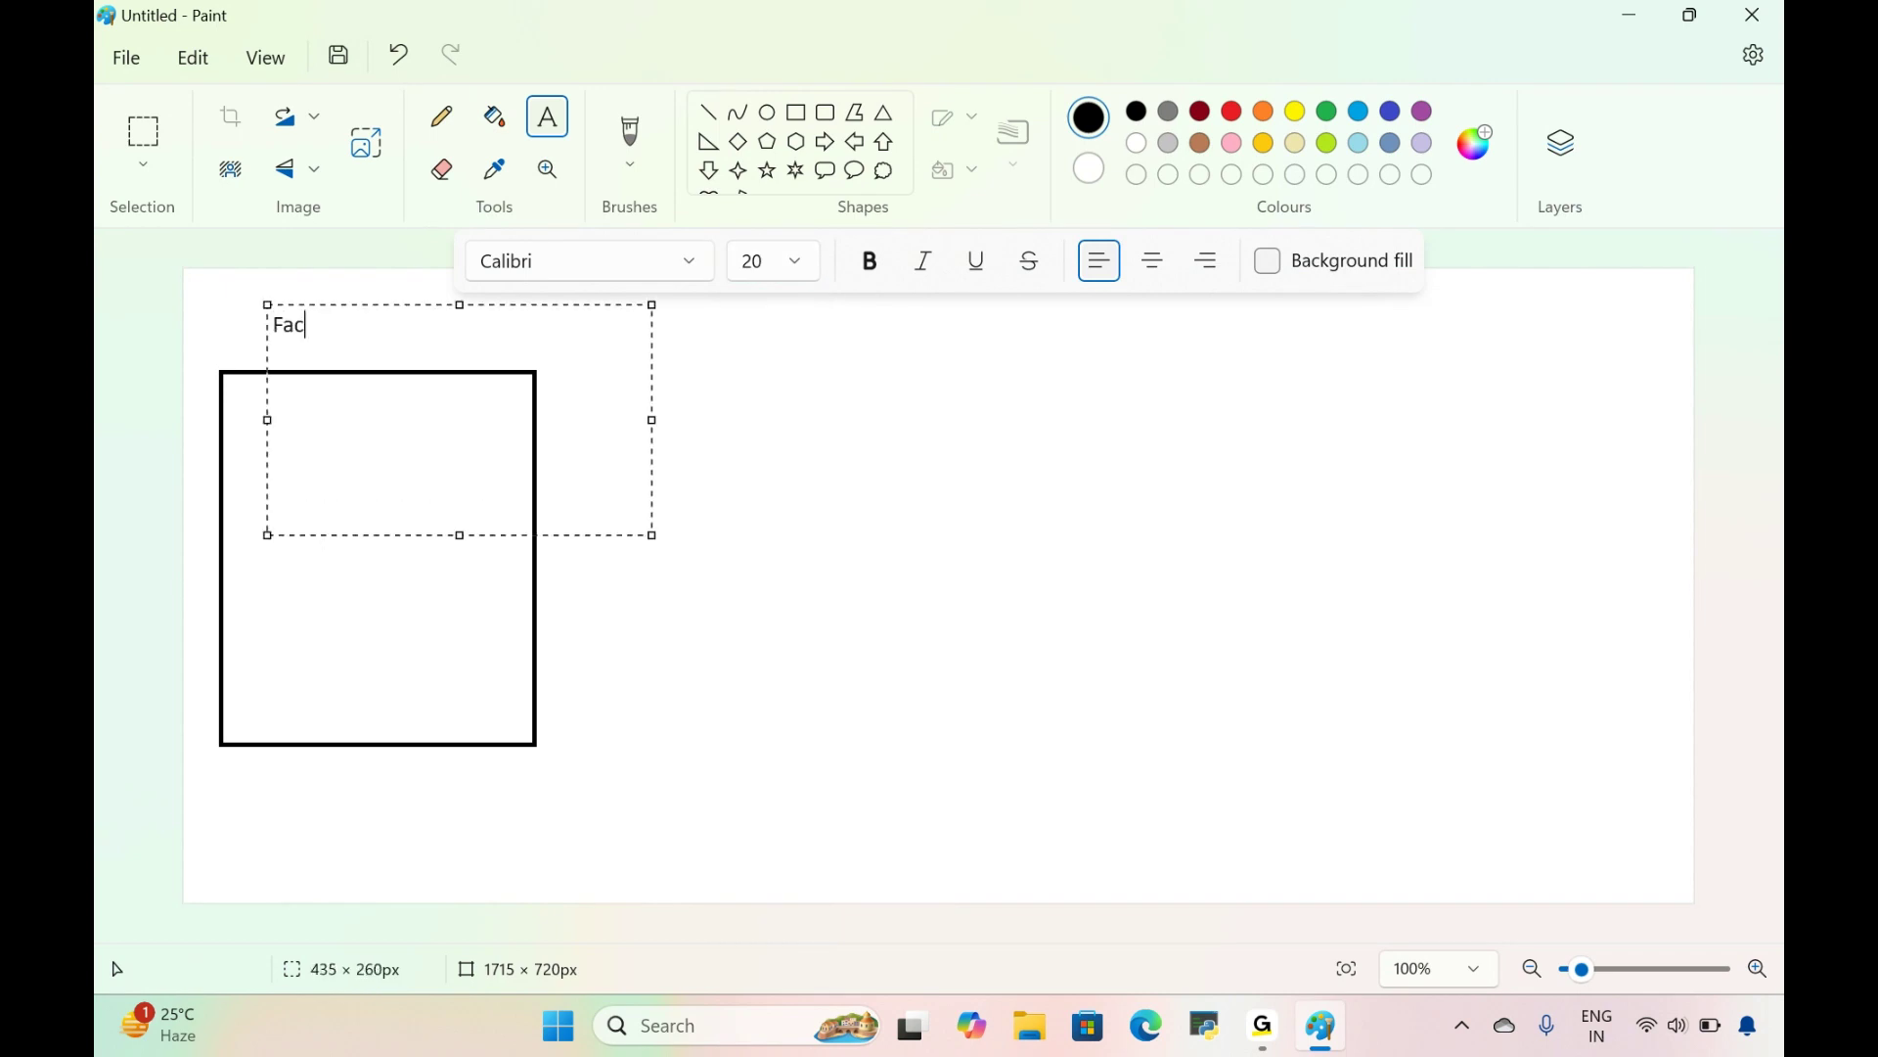
pyautogui.write('tory Located Hyderabad')
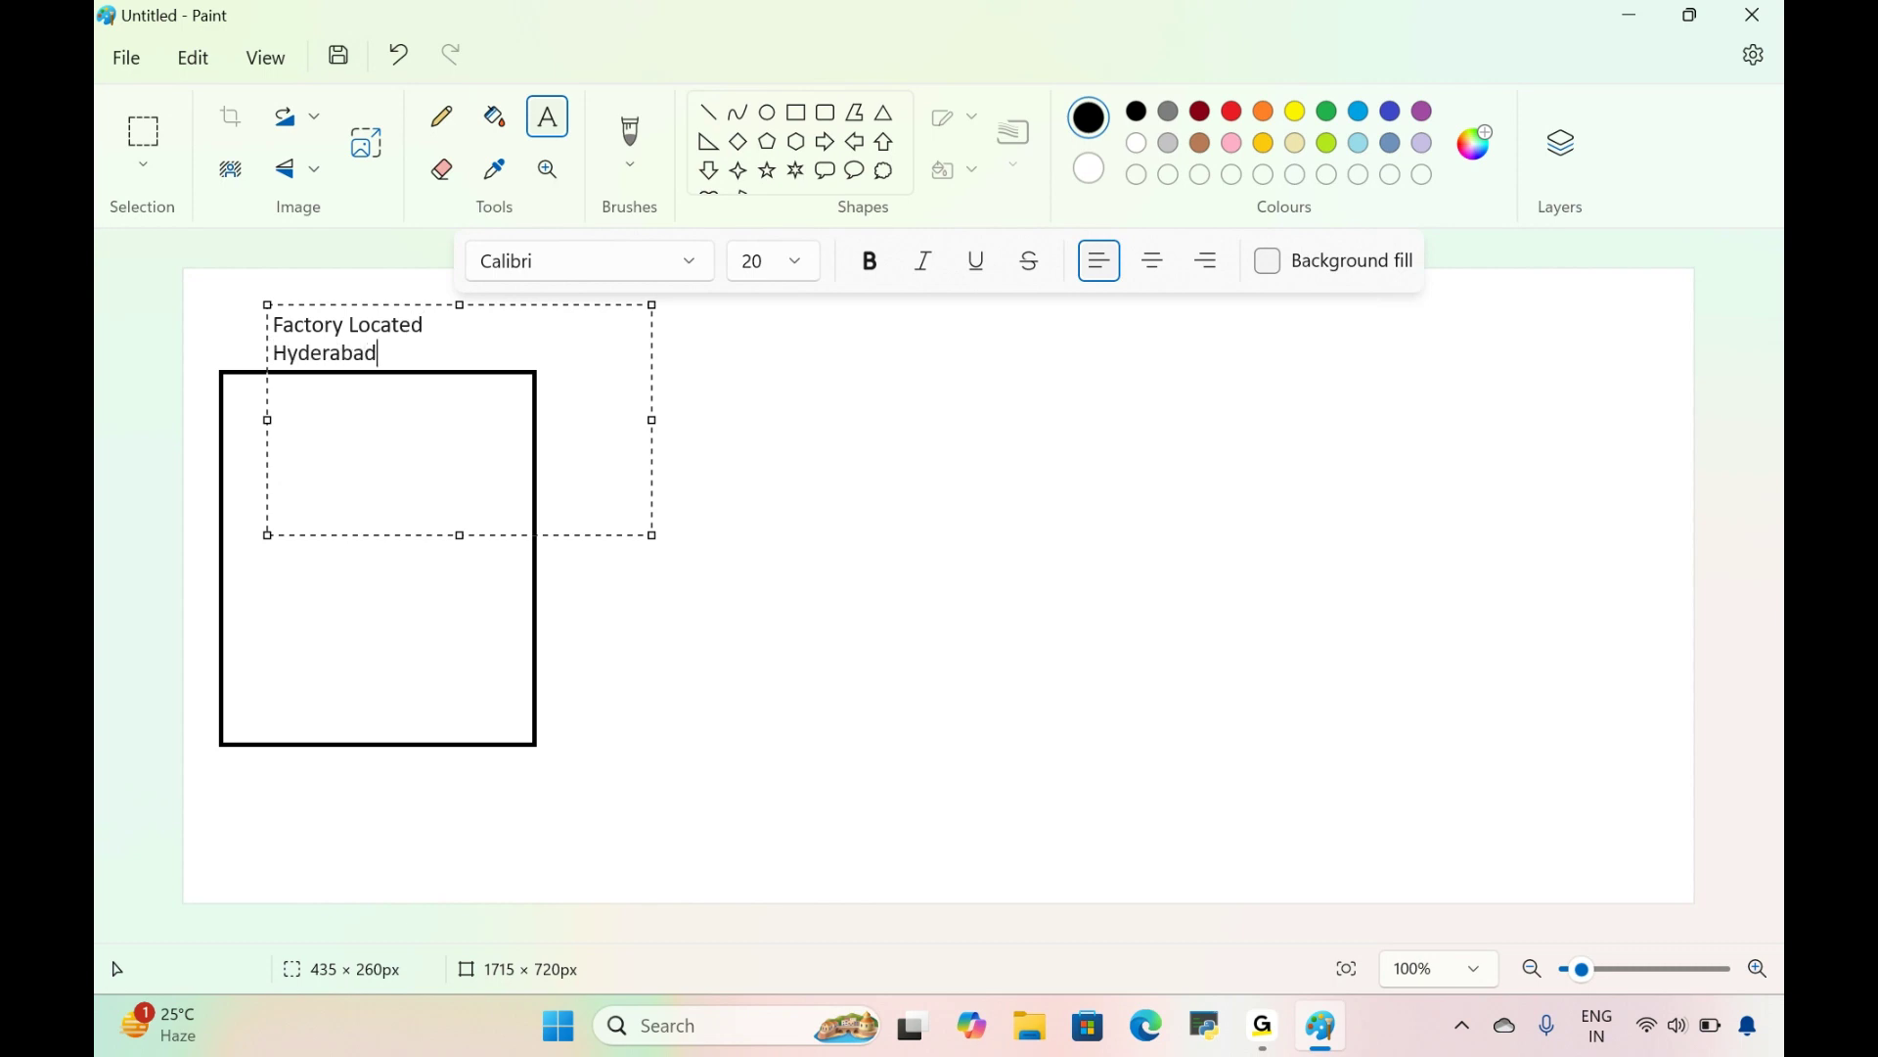
pyautogui.press('Escape')
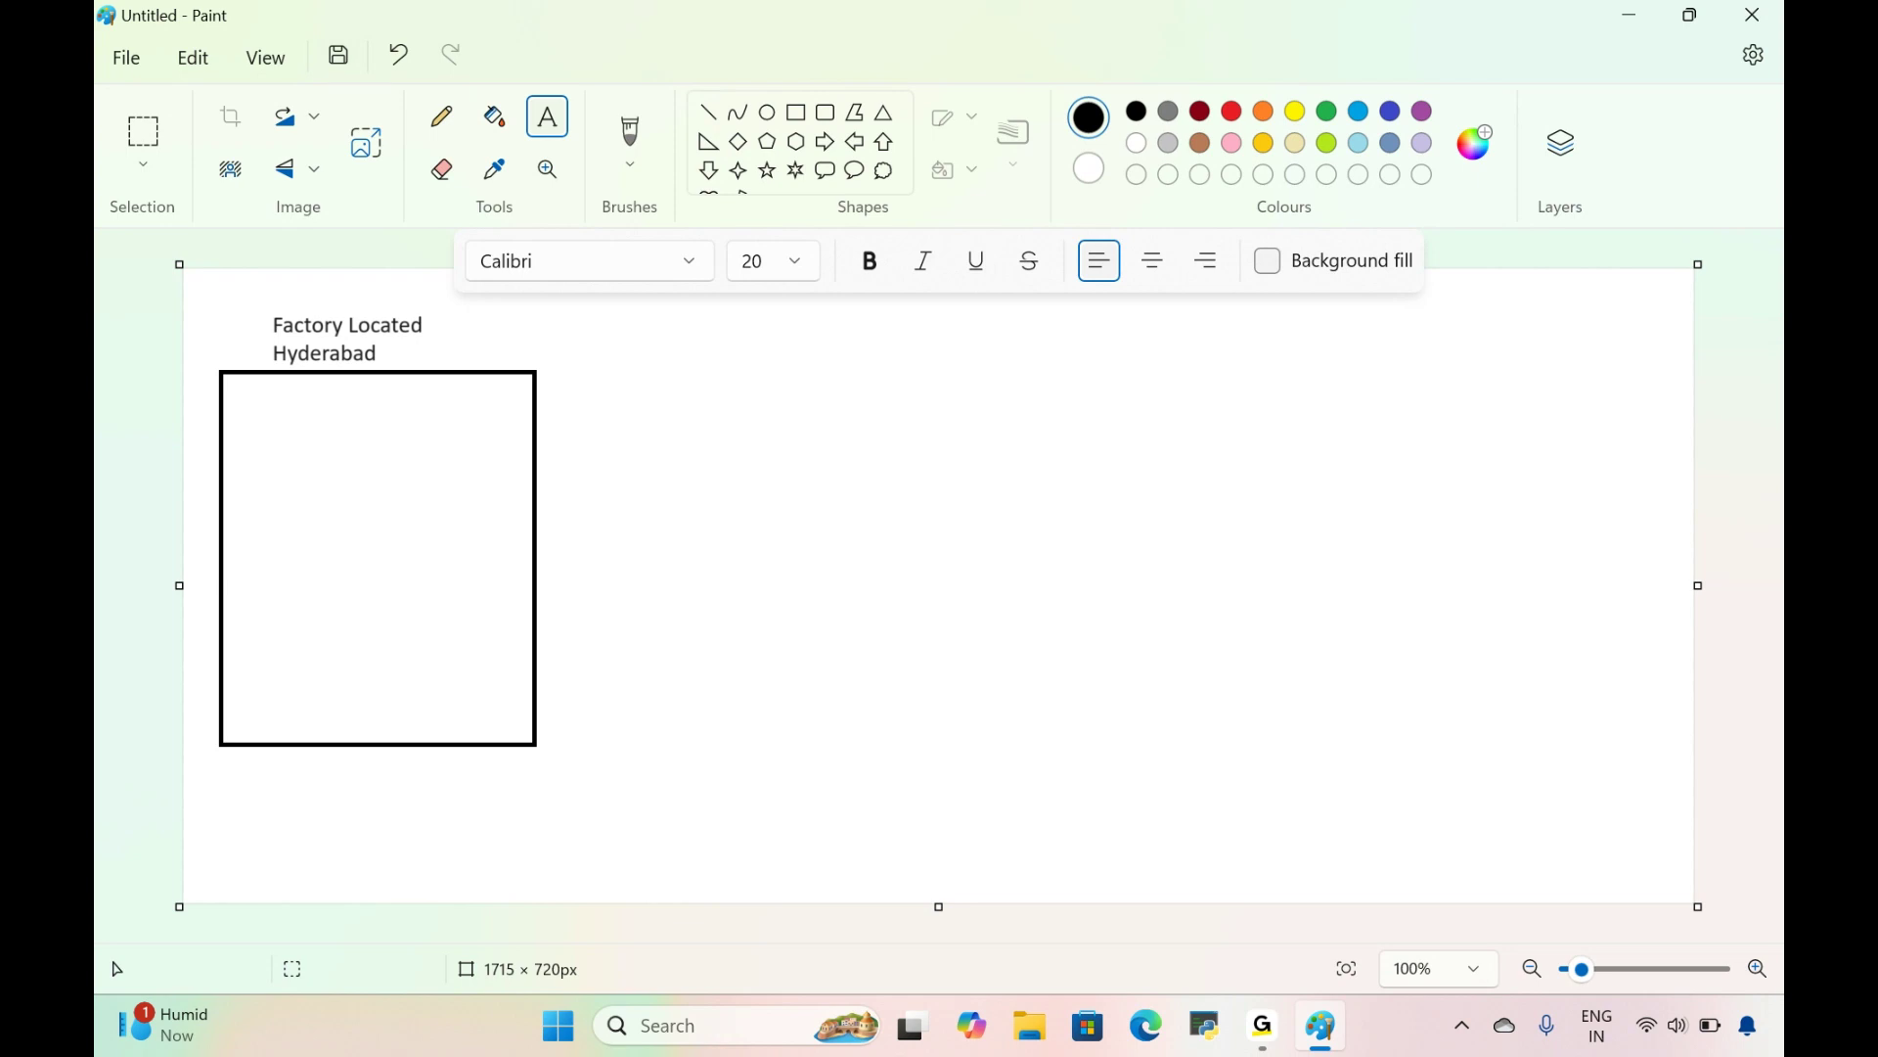
# Step: Draw four hexagons near the inner corners of the factory rectangle, enlarging the lower-right one
pyautogui.click(797, 142)
pyautogui.moveTo(257, 405); pyautogui.dragTo(320, 461)
pyautogui.moveTo(445, 420); pyautogui.dragTo(498, 473)
pyautogui.moveTo(264, 656); pyautogui.dragTo(298, 689)
pyautogui.moveTo(481, 648); pyautogui.dragTo(522, 698)
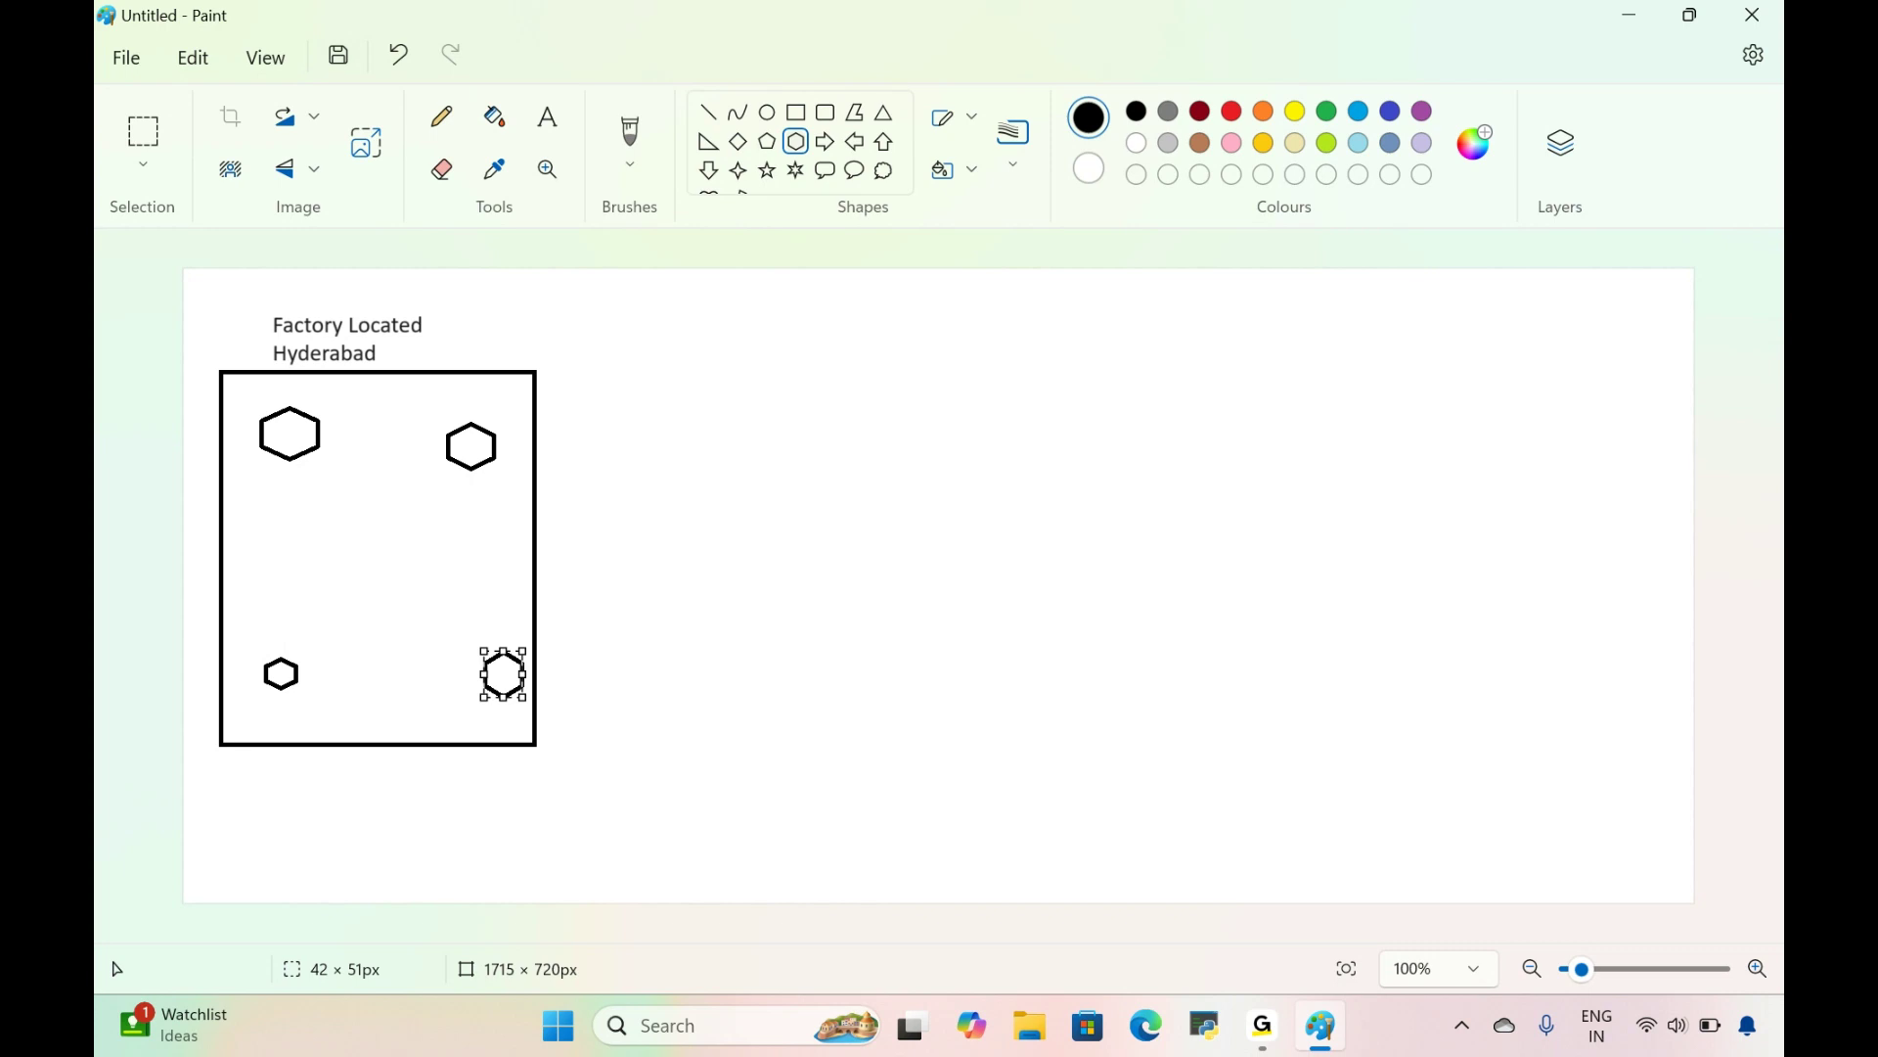
pyautogui.moveTo(482, 699); pyautogui.dragTo(447, 711)
pyautogui.press('Escape')
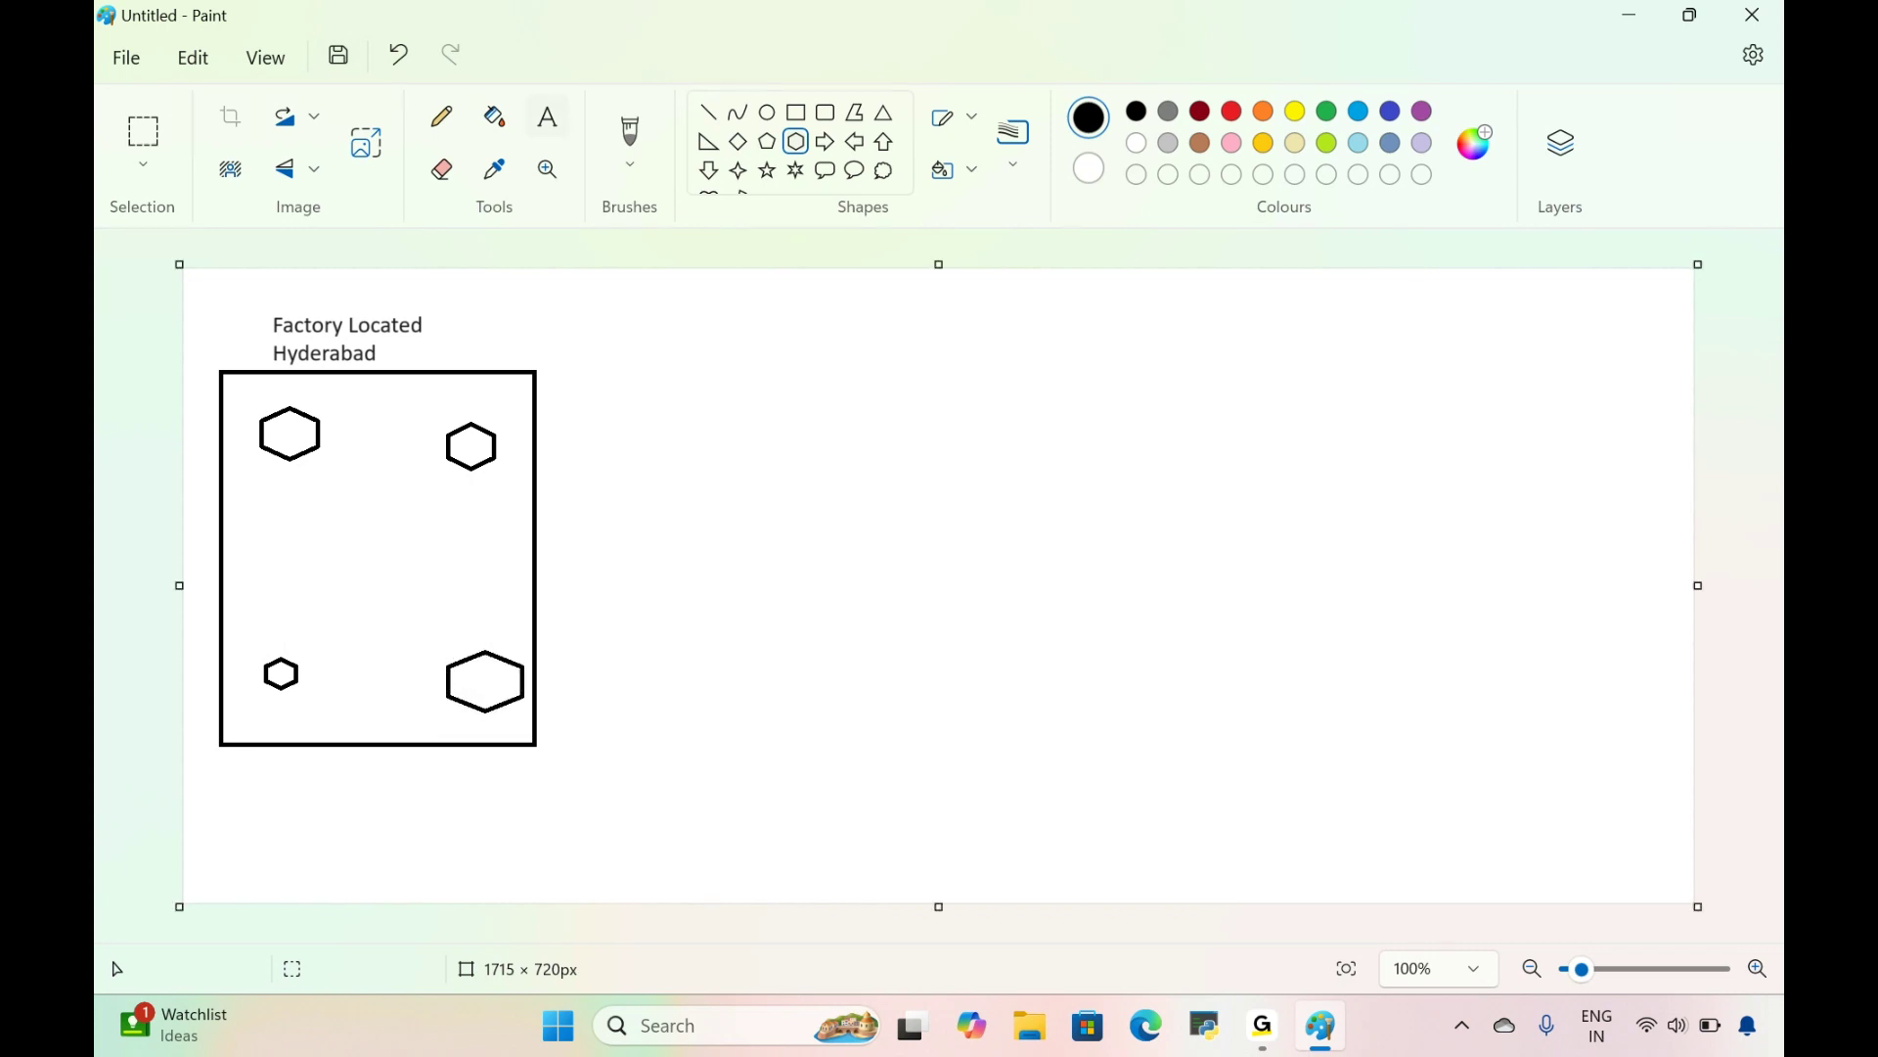
# Step: Add the 20-point label "IOT Devices" above the upper-left hexagon inside the factory rectangle
pyautogui.click(548, 117)
pyautogui.click(773, 260)
pyautogui.click(760, 837)
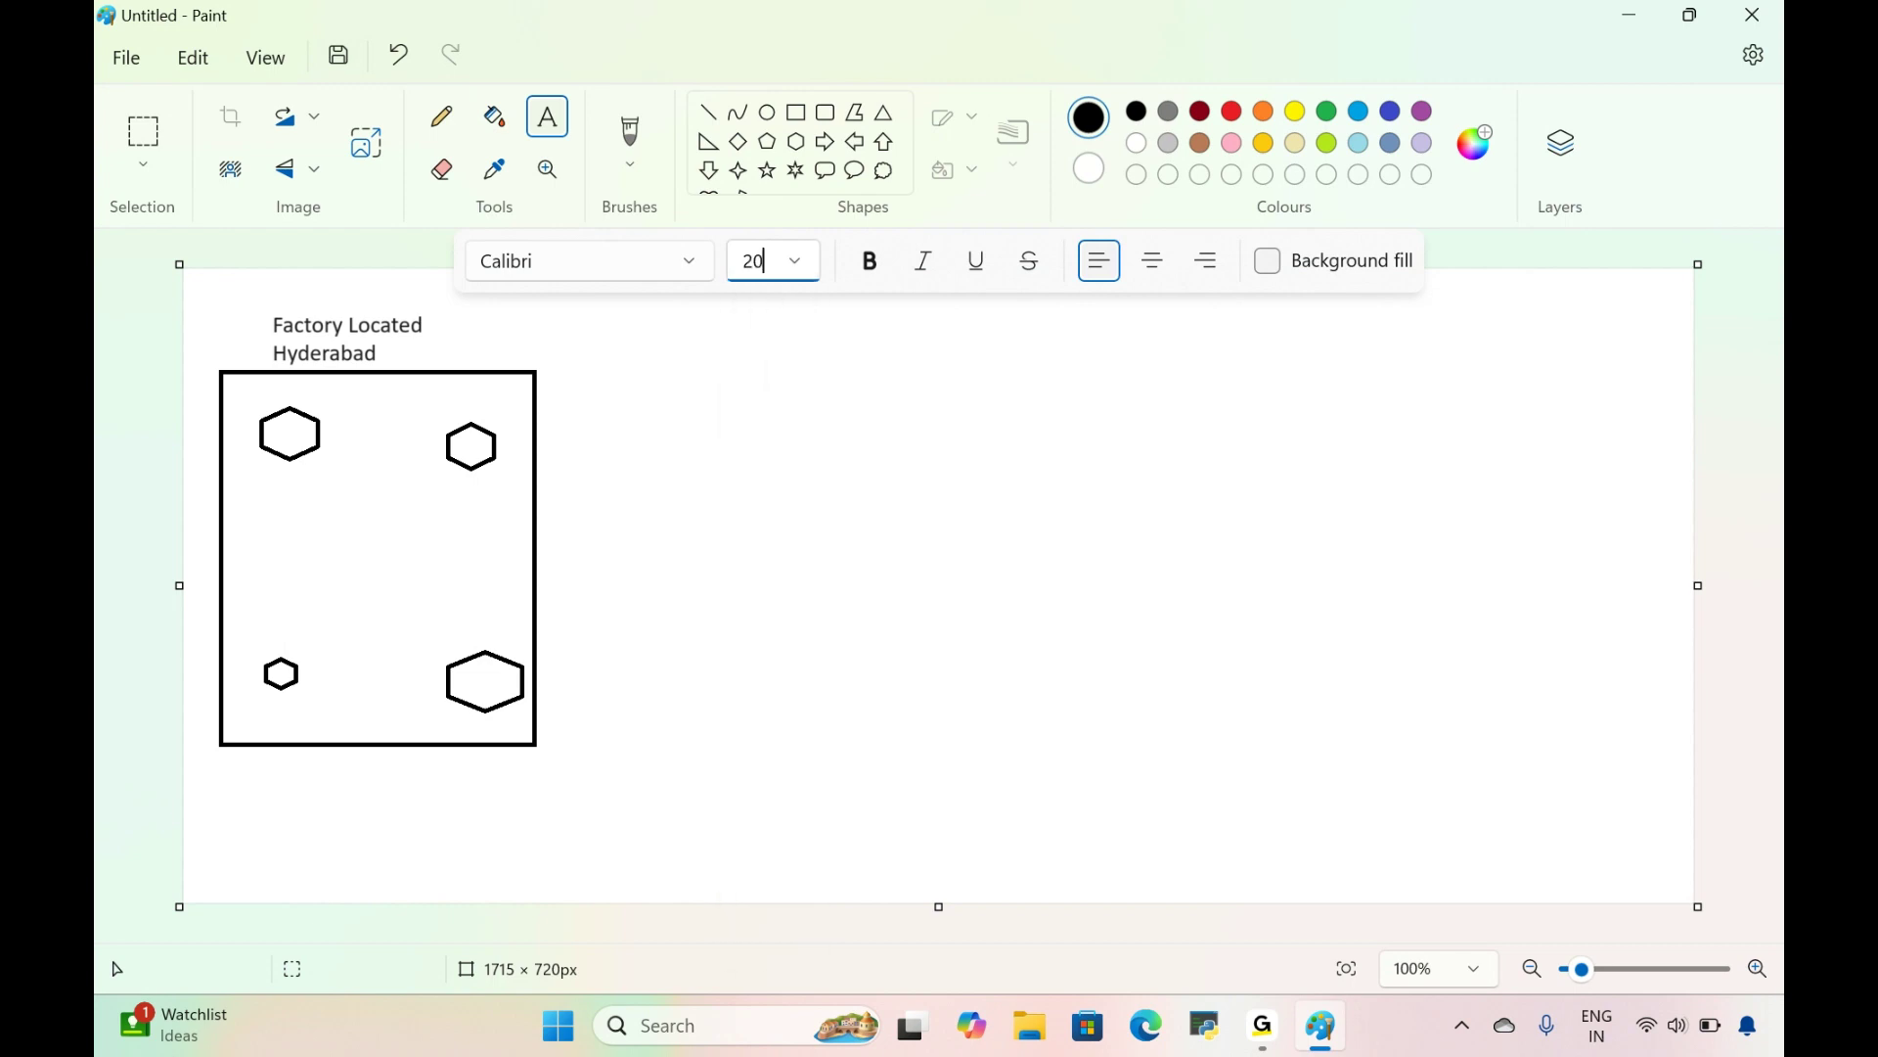
pyautogui.moveTo(285, 417); pyautogui.dragTo(367, 489)
pyautogui.write('IOT D')
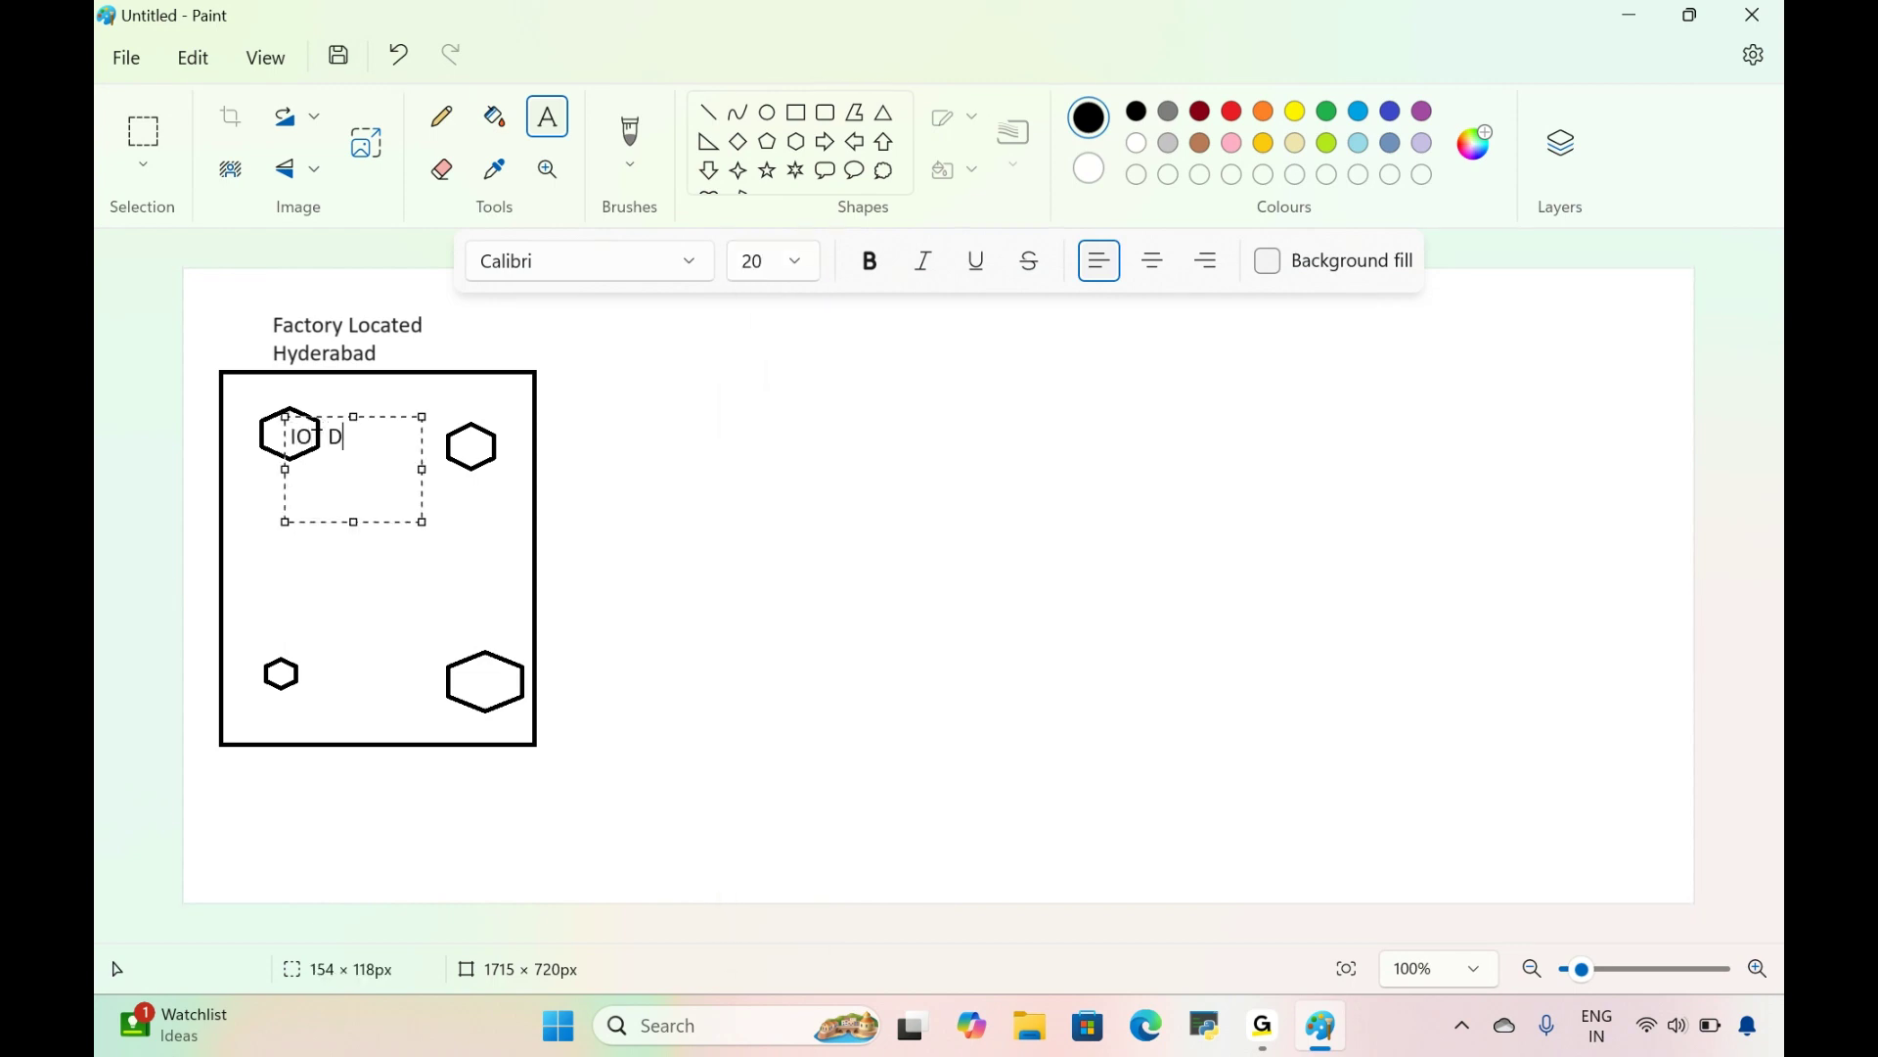
pyautogui.write('evices')
pyautogui.moveTo(285, 417); pyautogui.dragTo(247, 376)
pyautogui.click(141, 421)
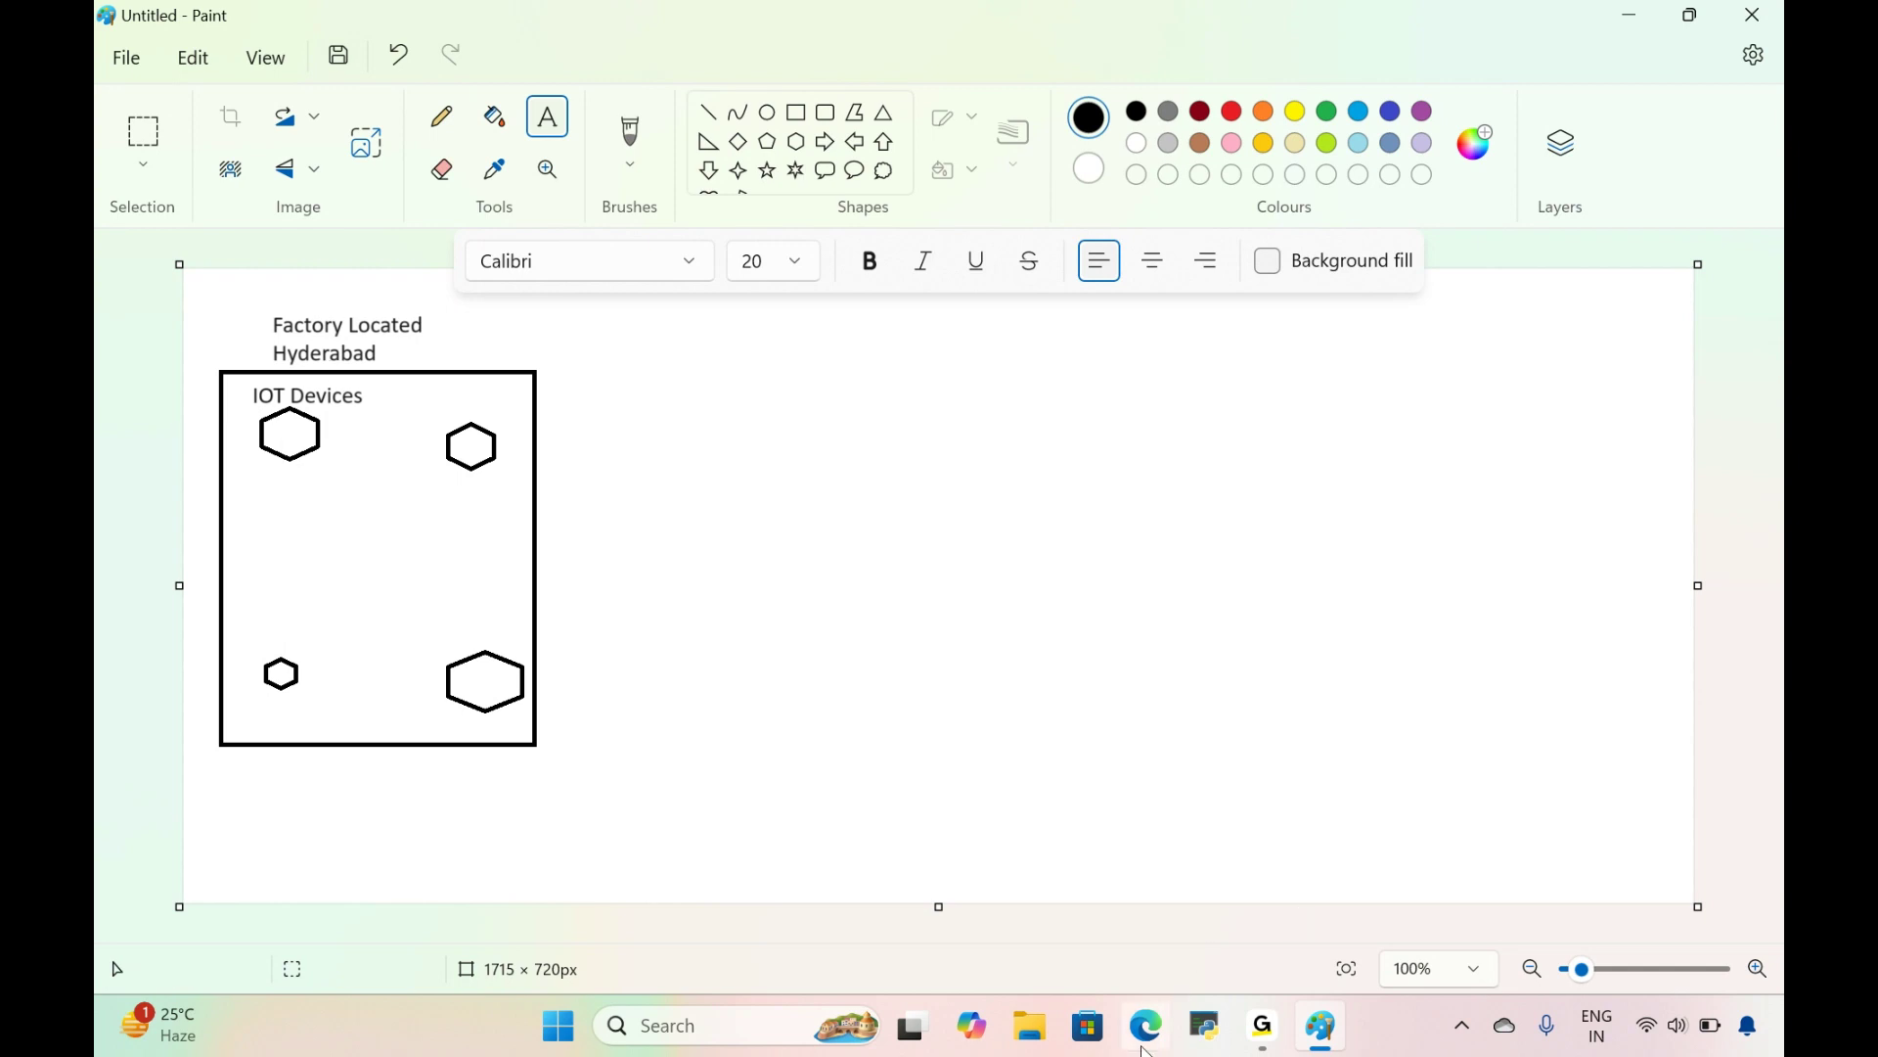
pyautogui.moveTo(1277, 1049)
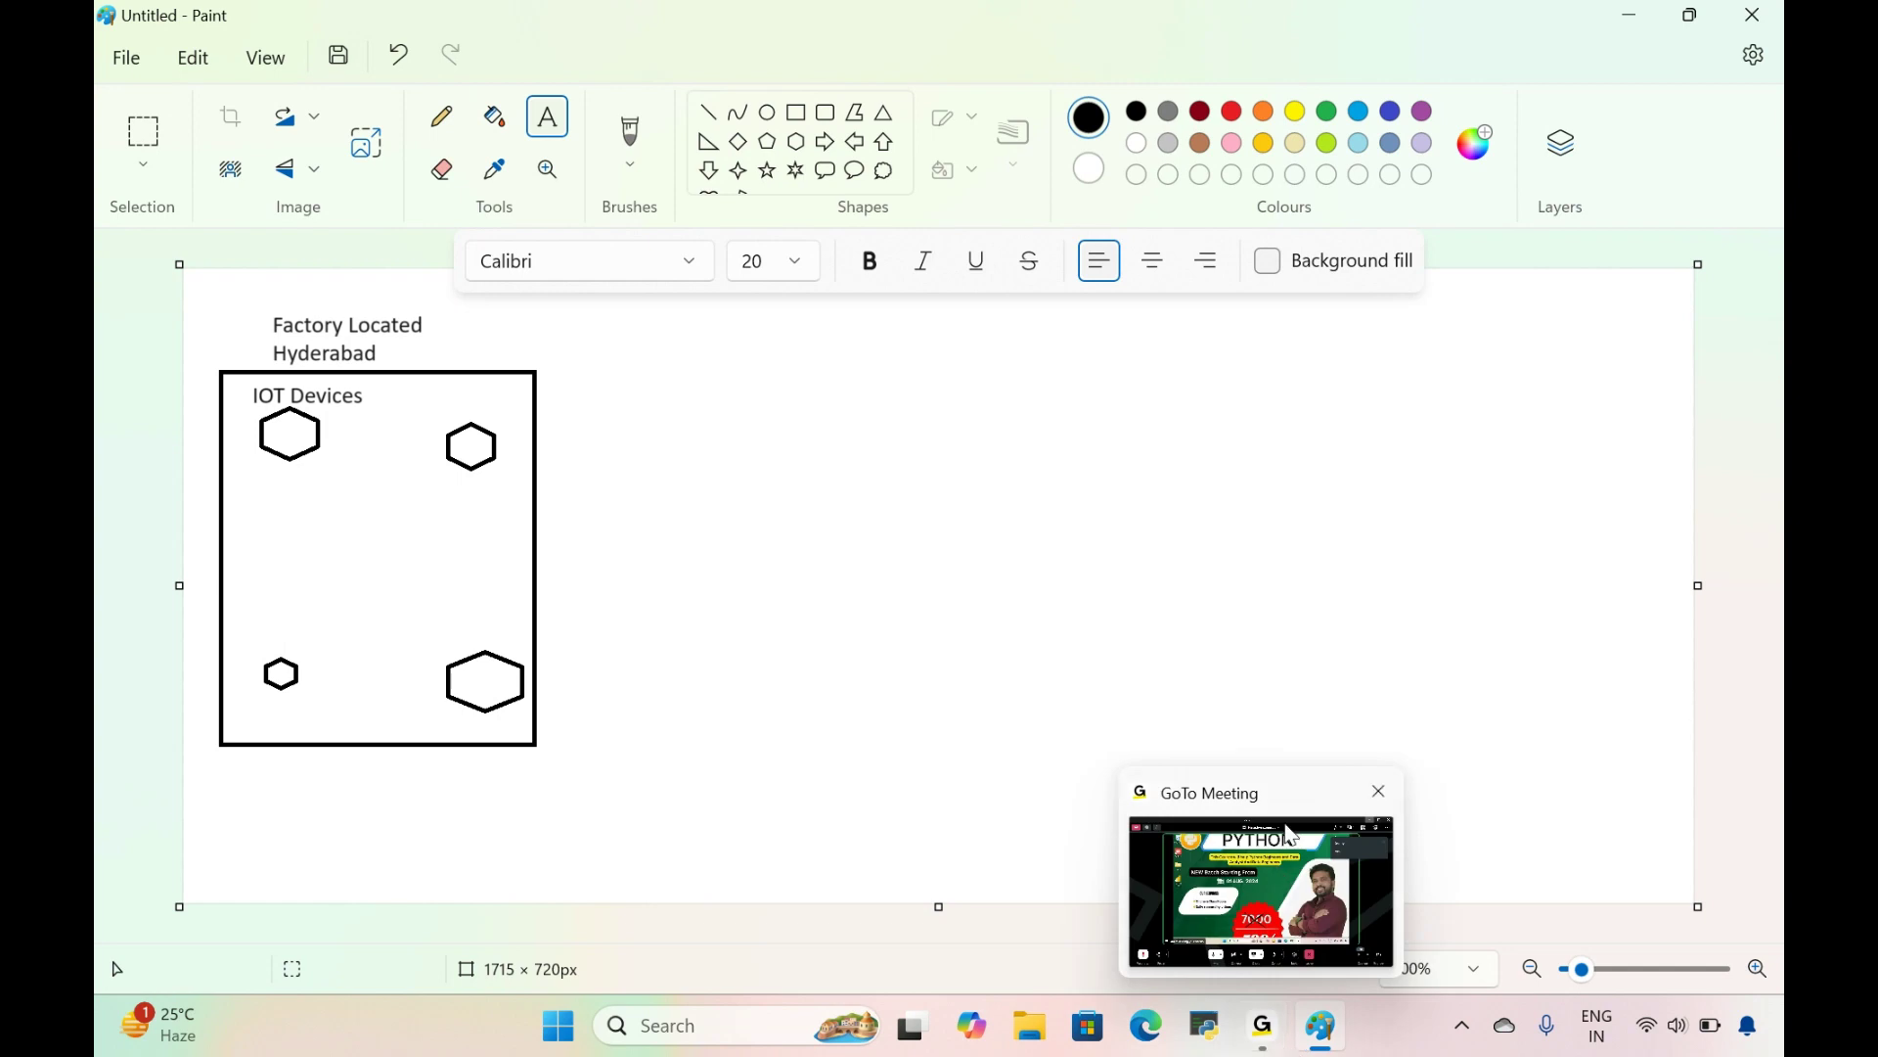
pyautogui.moveTo(1291, 835)
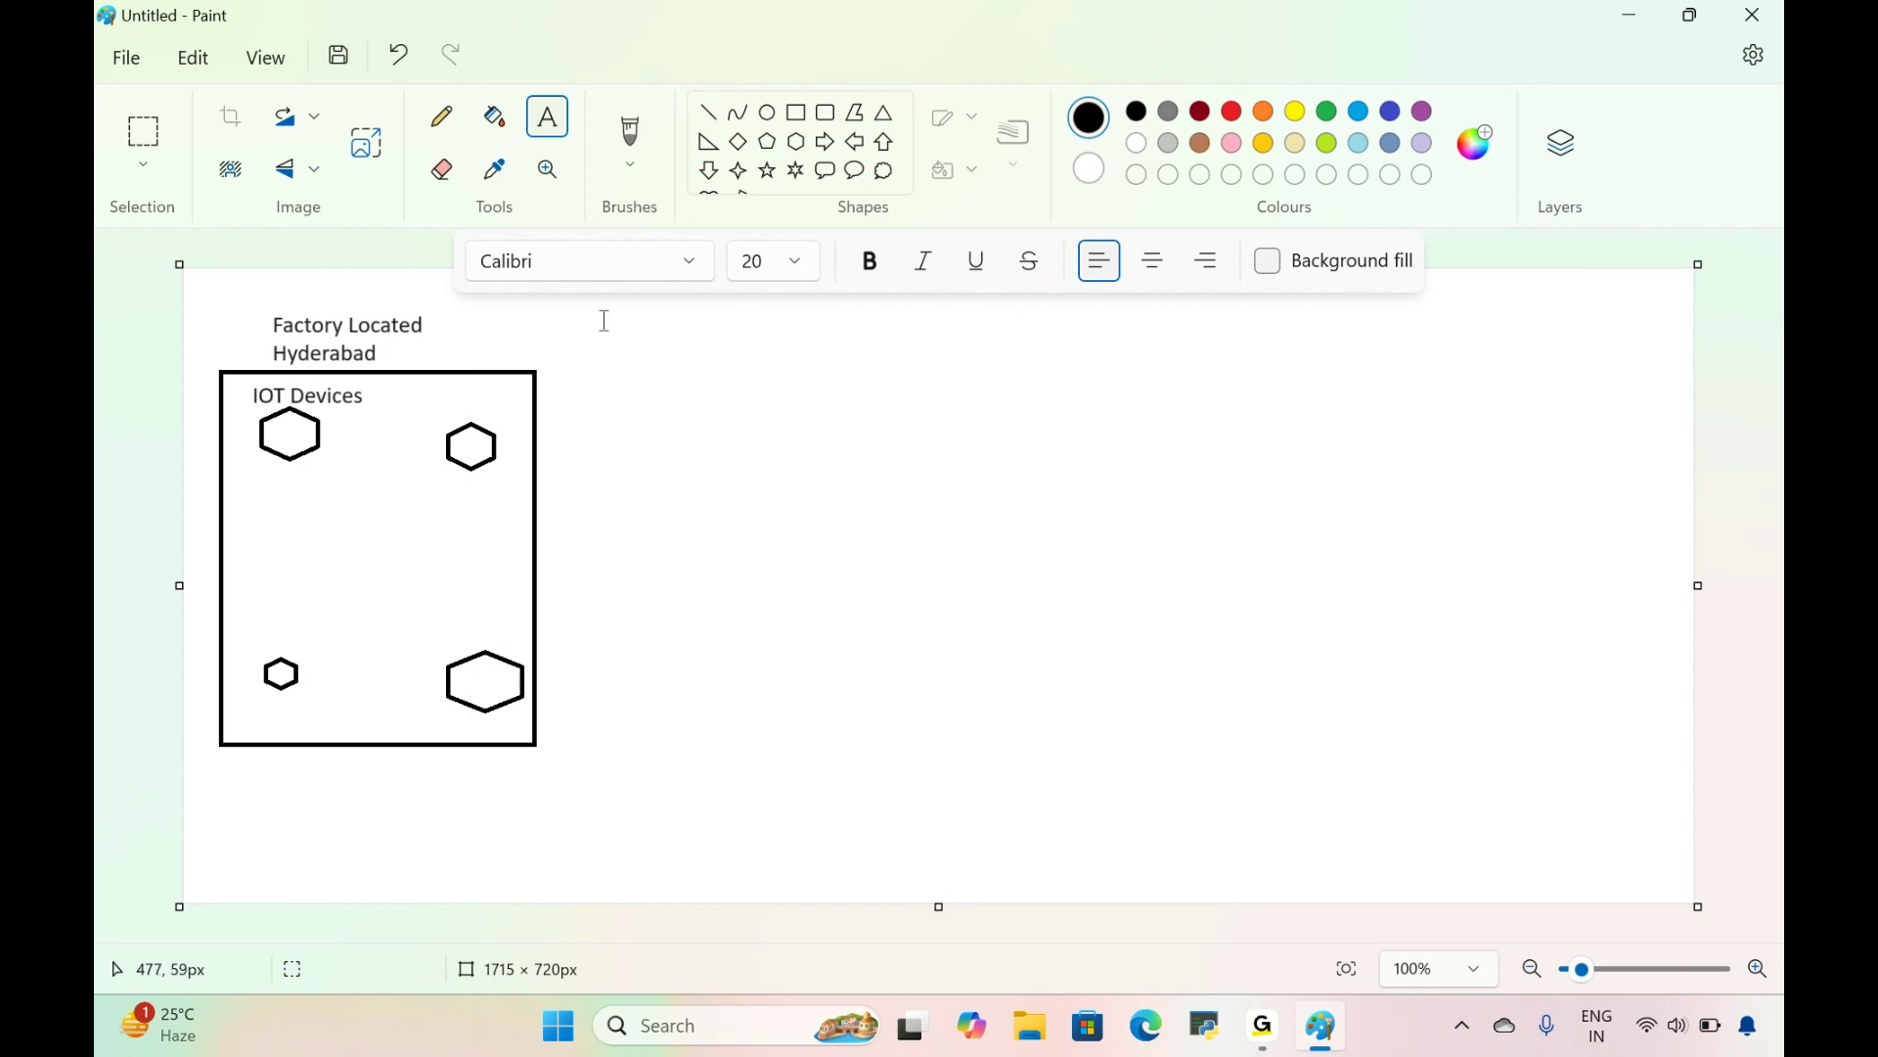
# Step: Draw a rectangle about 123 × 64 px outside the factory's upper-right corner and connect each of the four hexagons to it with straight lines
pyautogui.click(800, 113)
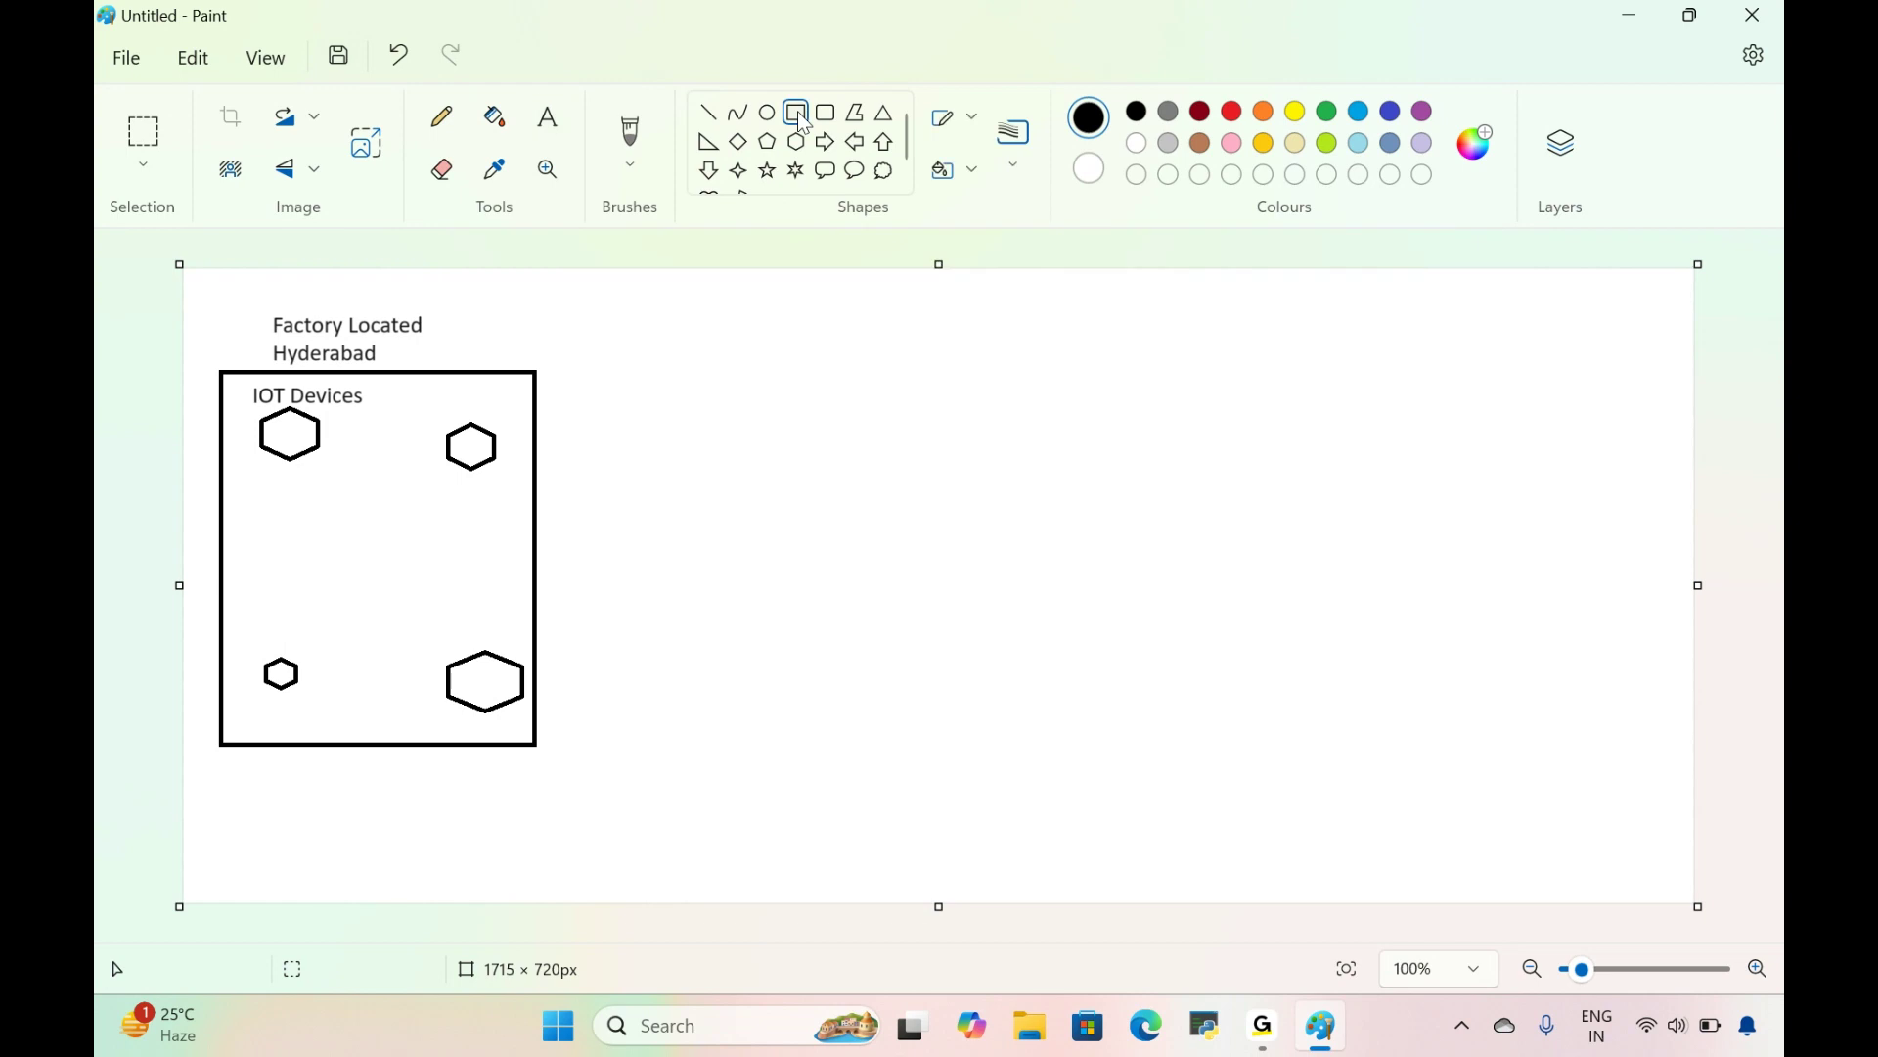
pyautogui.moveTo(619, 319); pyautogui.dragTo(731, 376)
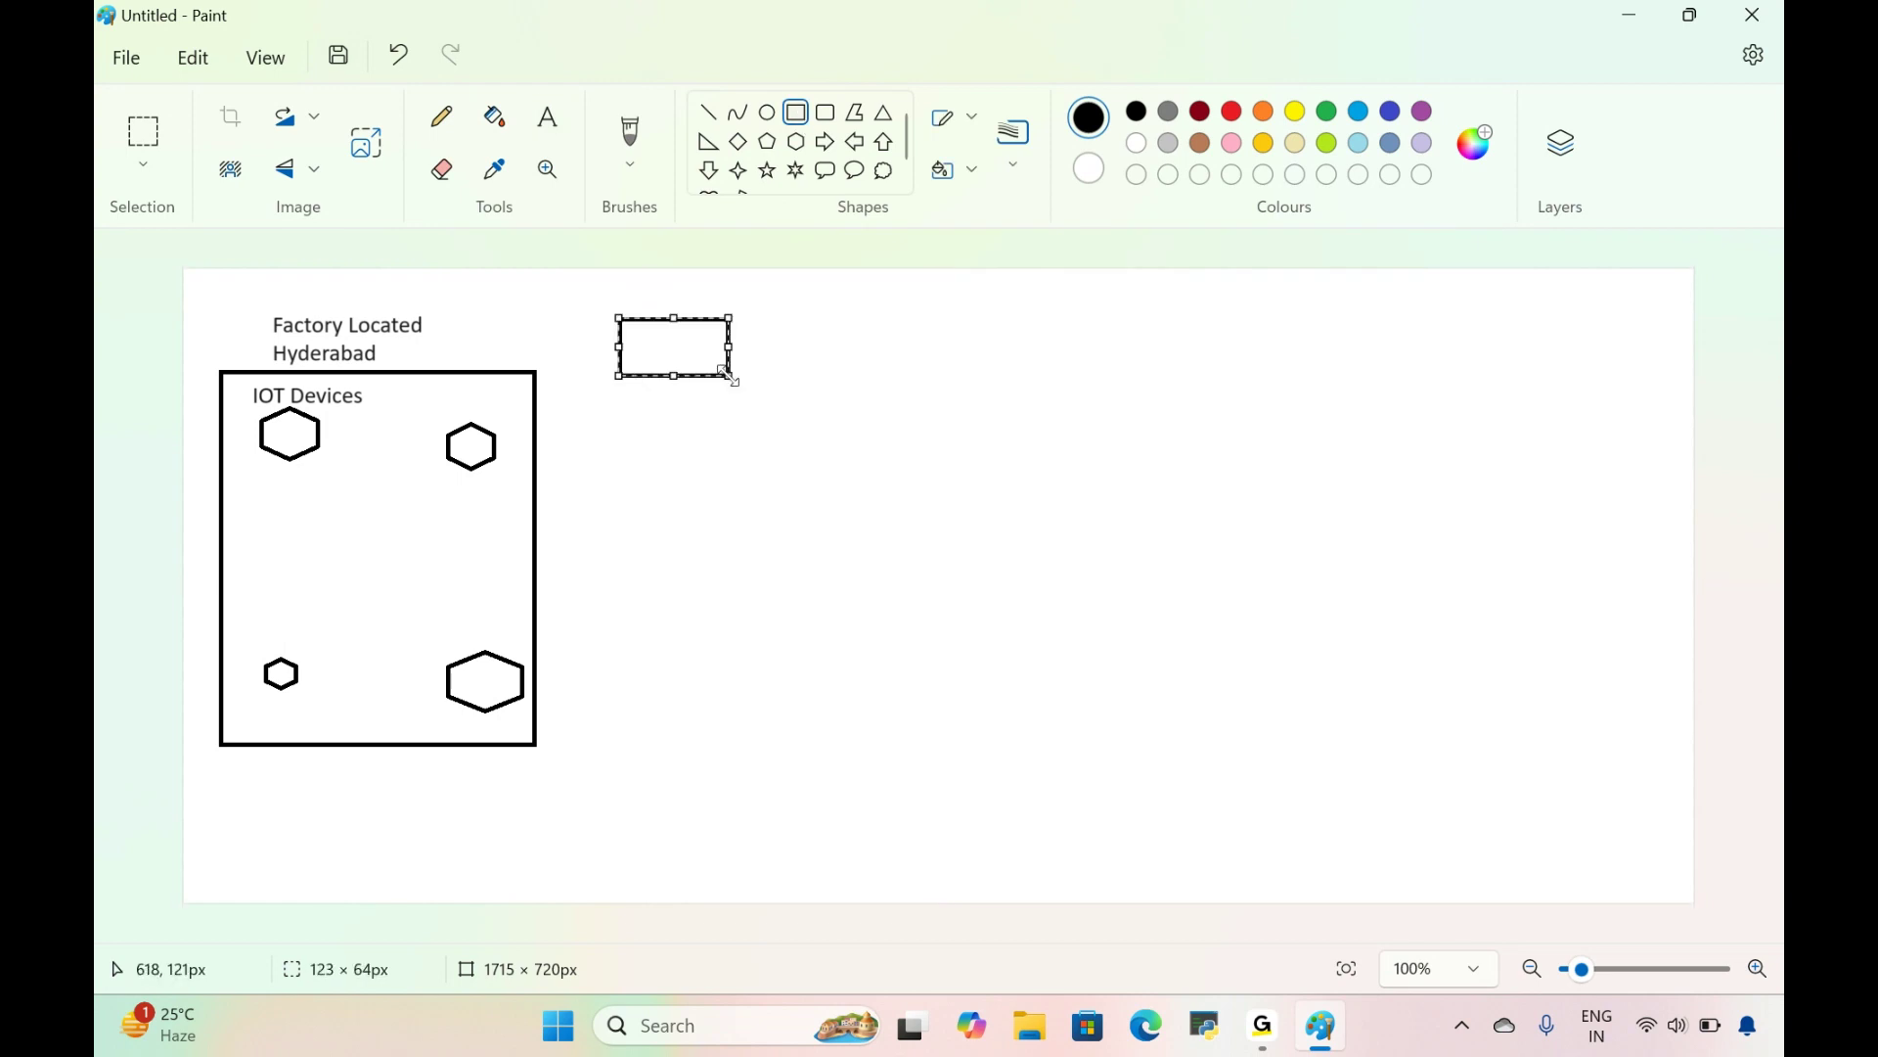
pyautogui.click(709, 113)
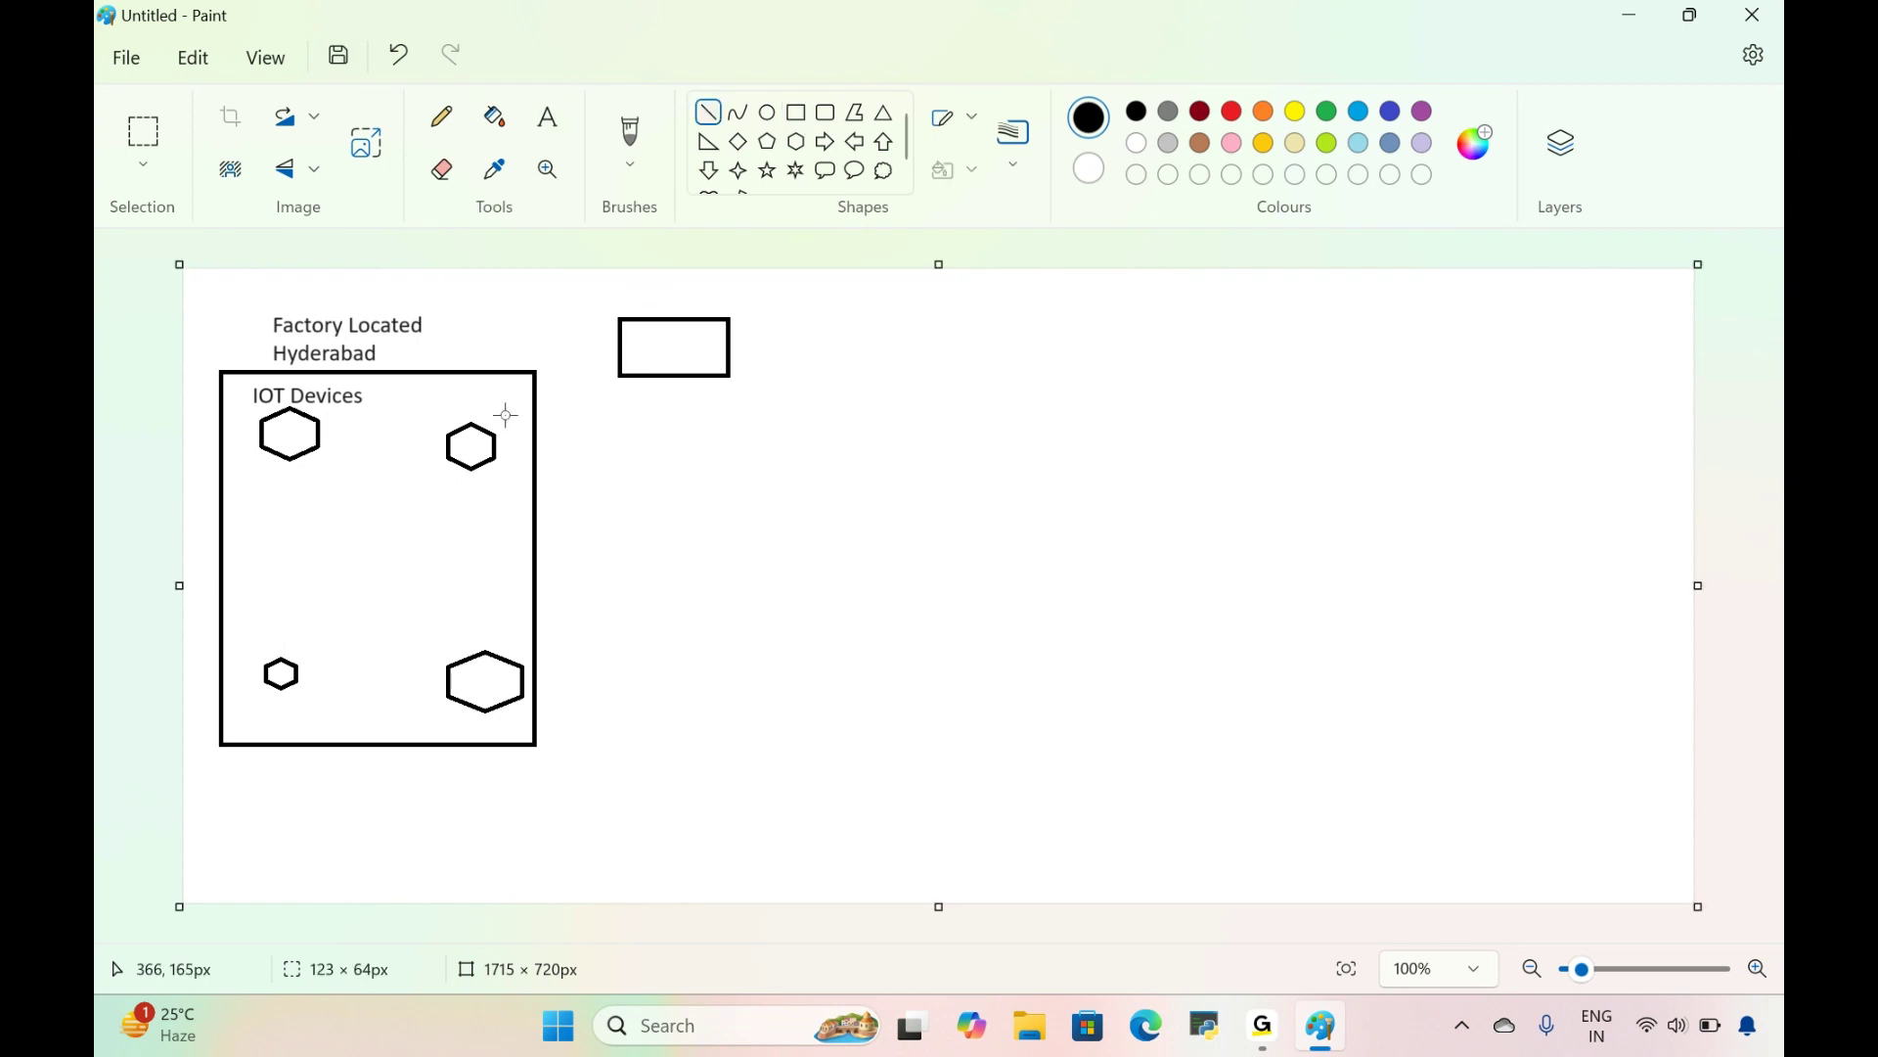
pyautogui.moveTo(492, 432); pyautogui.dragTo(623, 374)
pyautogui.moveTo(315, 421); pyautogui.dragTo(623, 344)
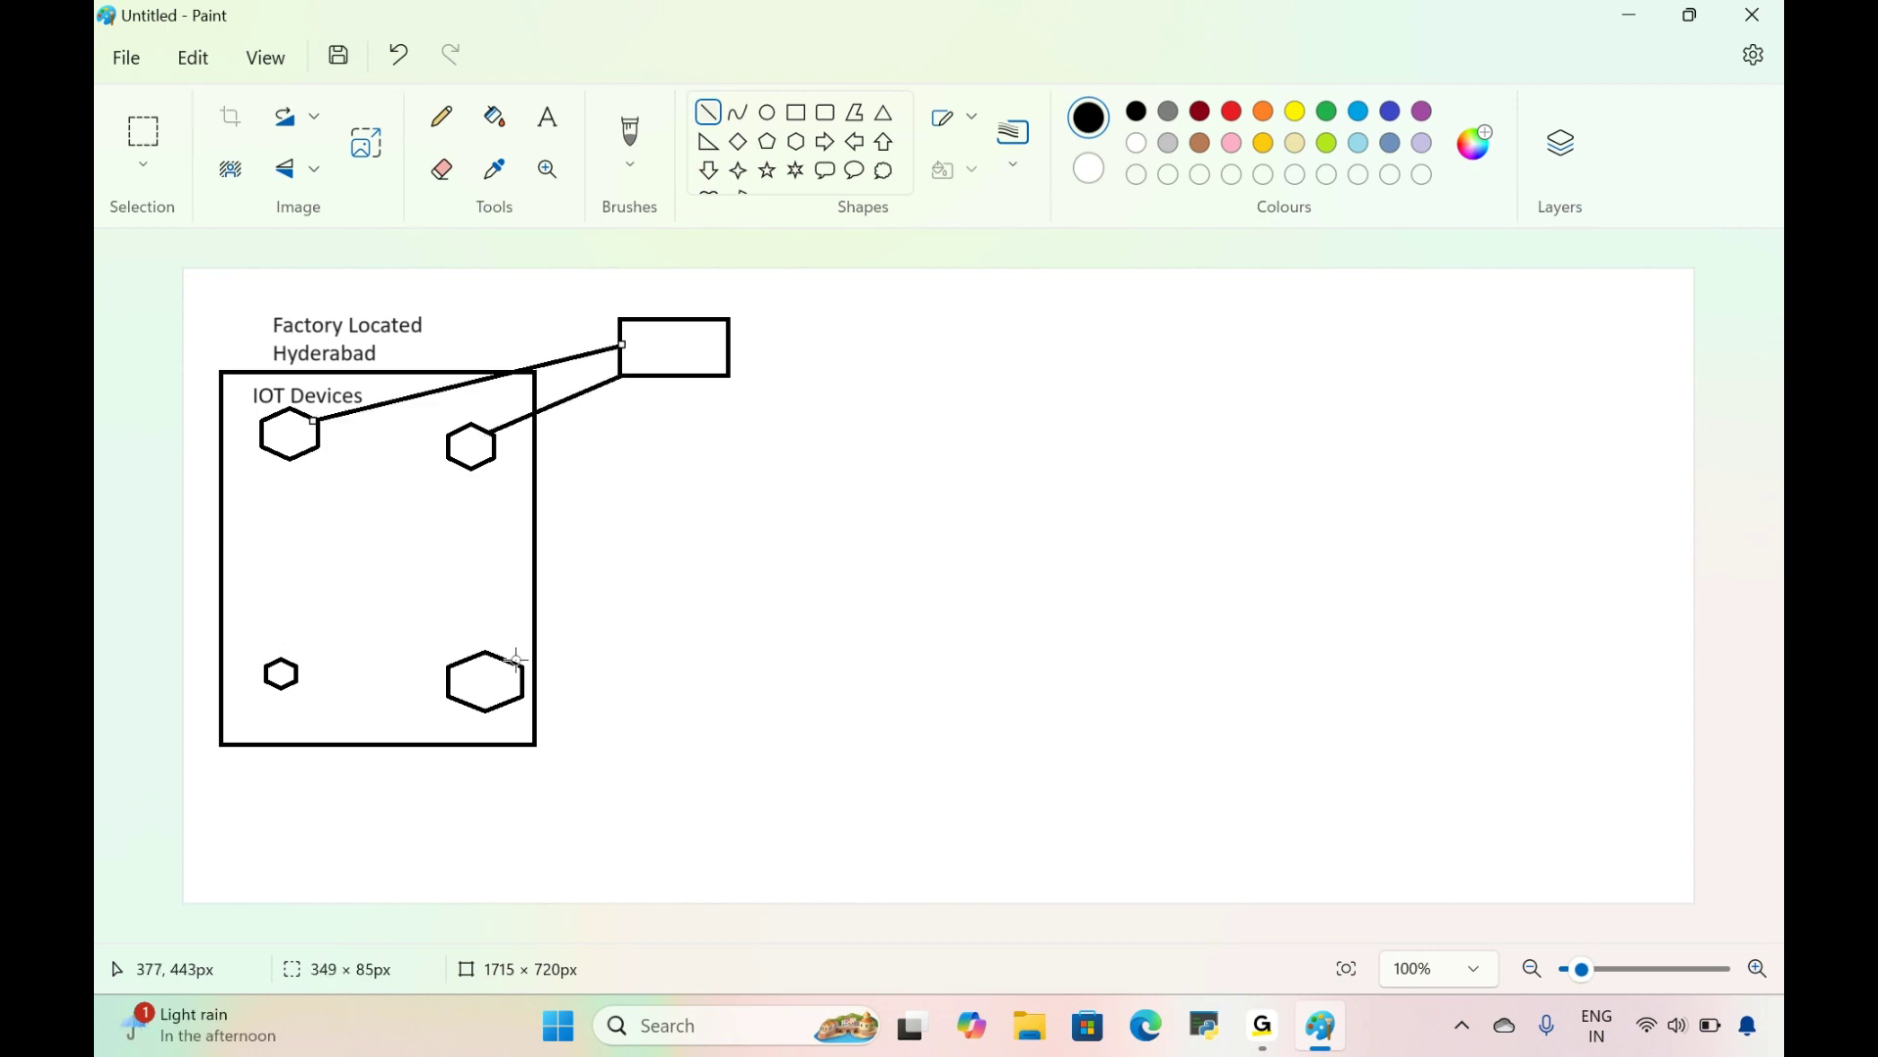
pyautogui.moveTo(521, 665)
pyautogui.mouseDown()
pyautogui.moveTo(671, 323)
pyautogui.moveTo(665, 376)
pyautogui.mouseUp()
pyautogui.moveTo(286, 667); pyautogui.dragTo(646, 379)
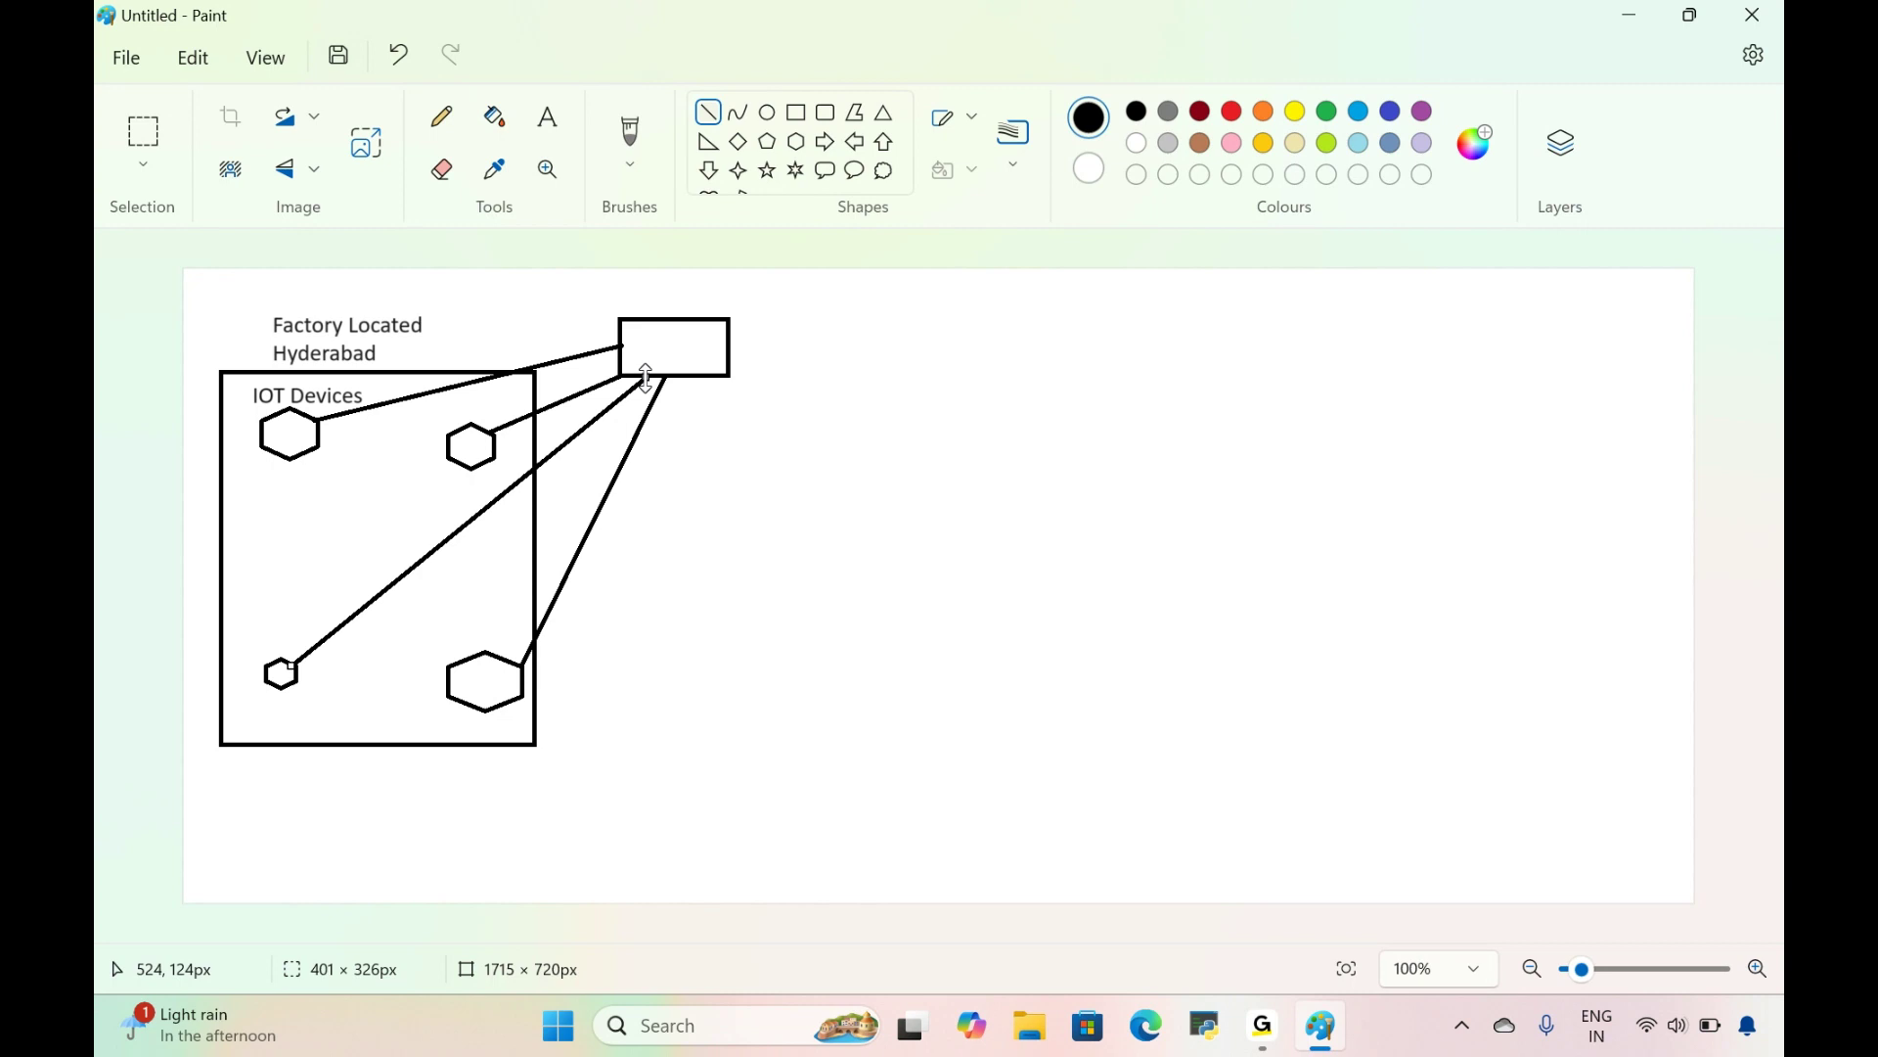
# Step: Label the small rectangle "web app" in 20-point text
pyautogui.click(560, 124)
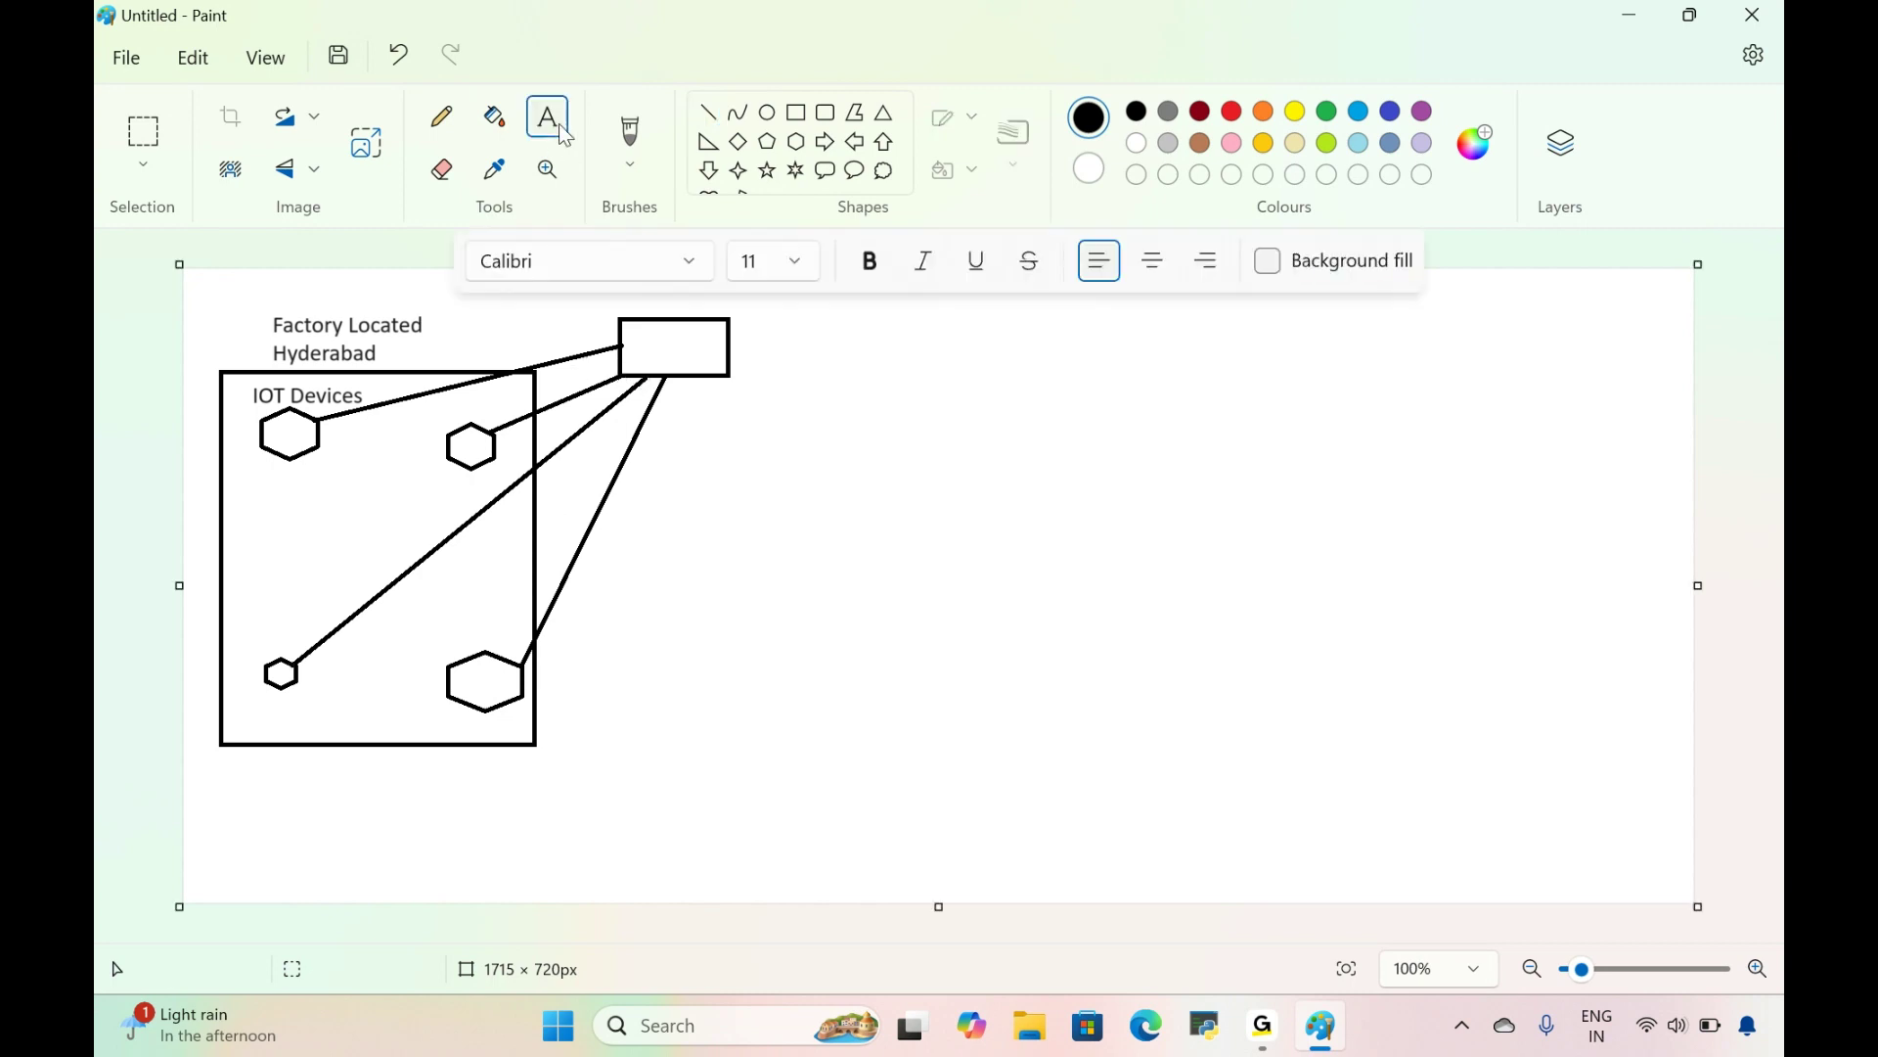
pyautogui.click(804, 270)
pyautogui.click(771, 708)
pyautogui.moveTo(631, 331); pyautogui.dragTo(746, 397)
pyautogui.write('web app')
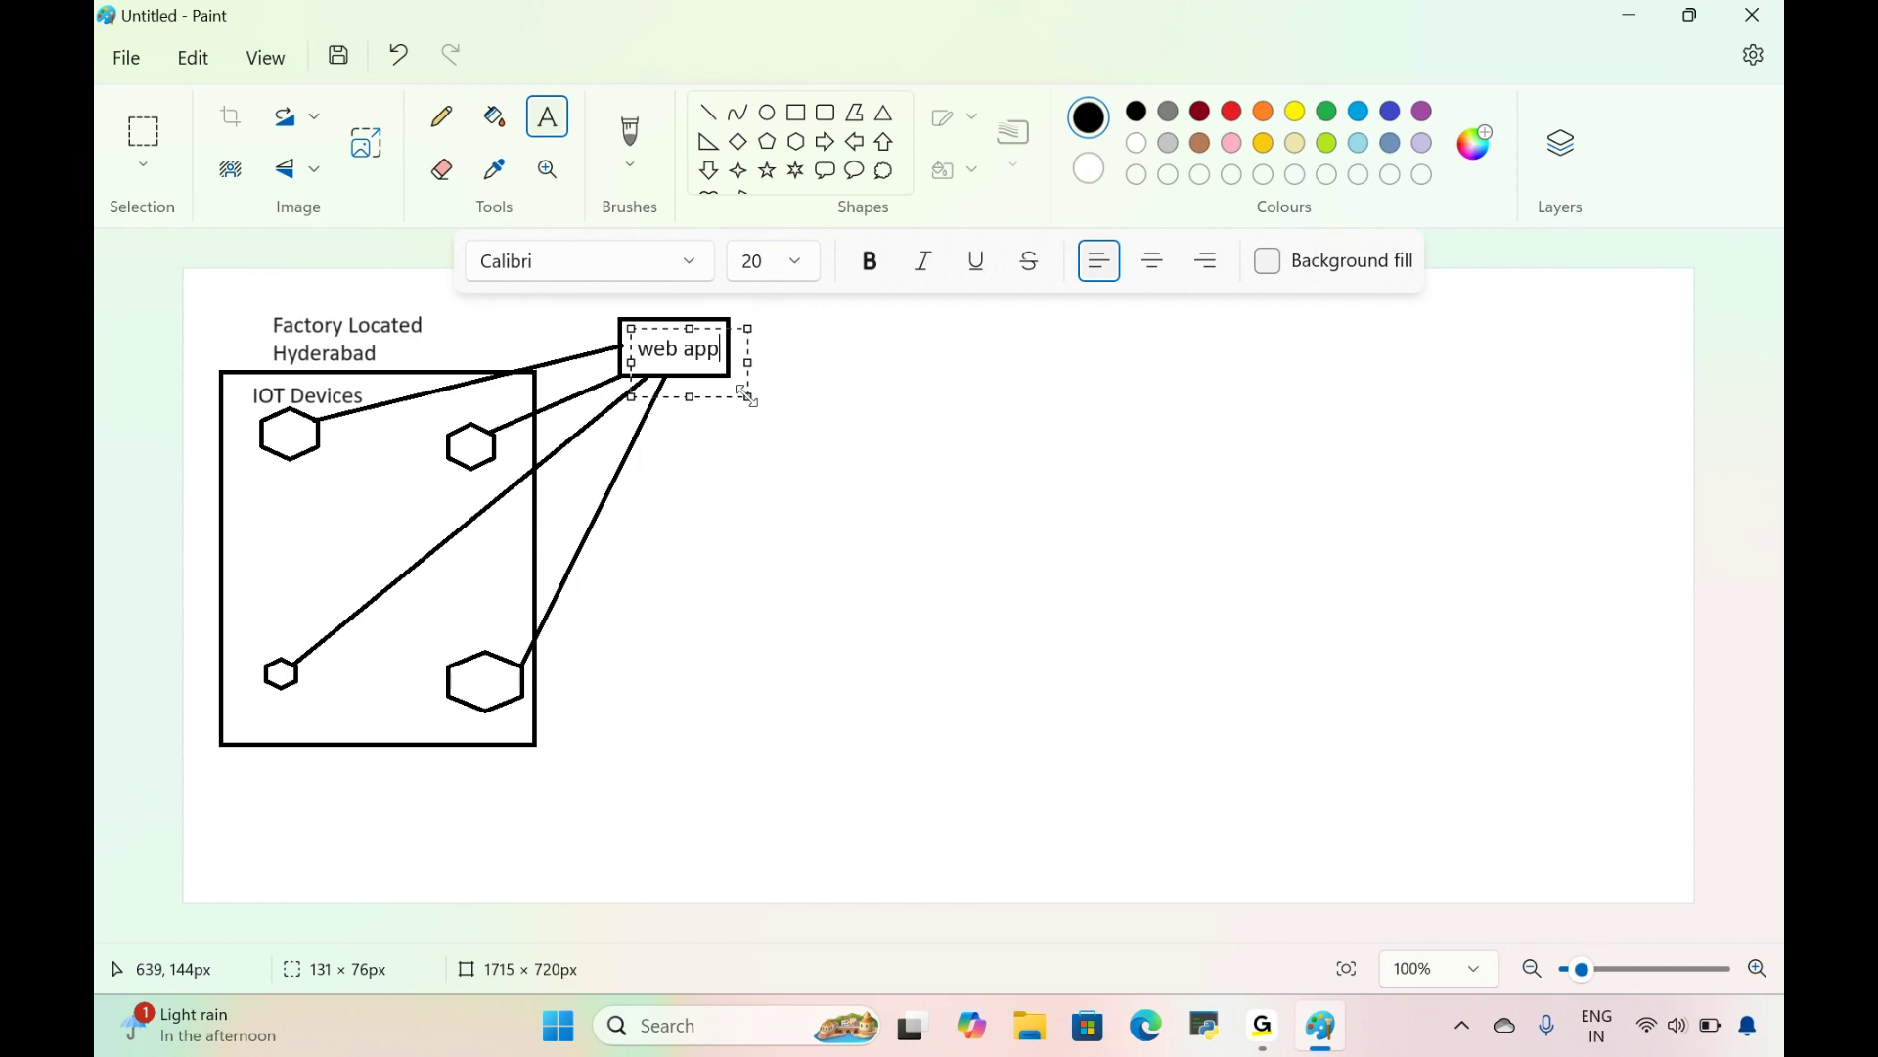
pyautogui.click(839, 453)
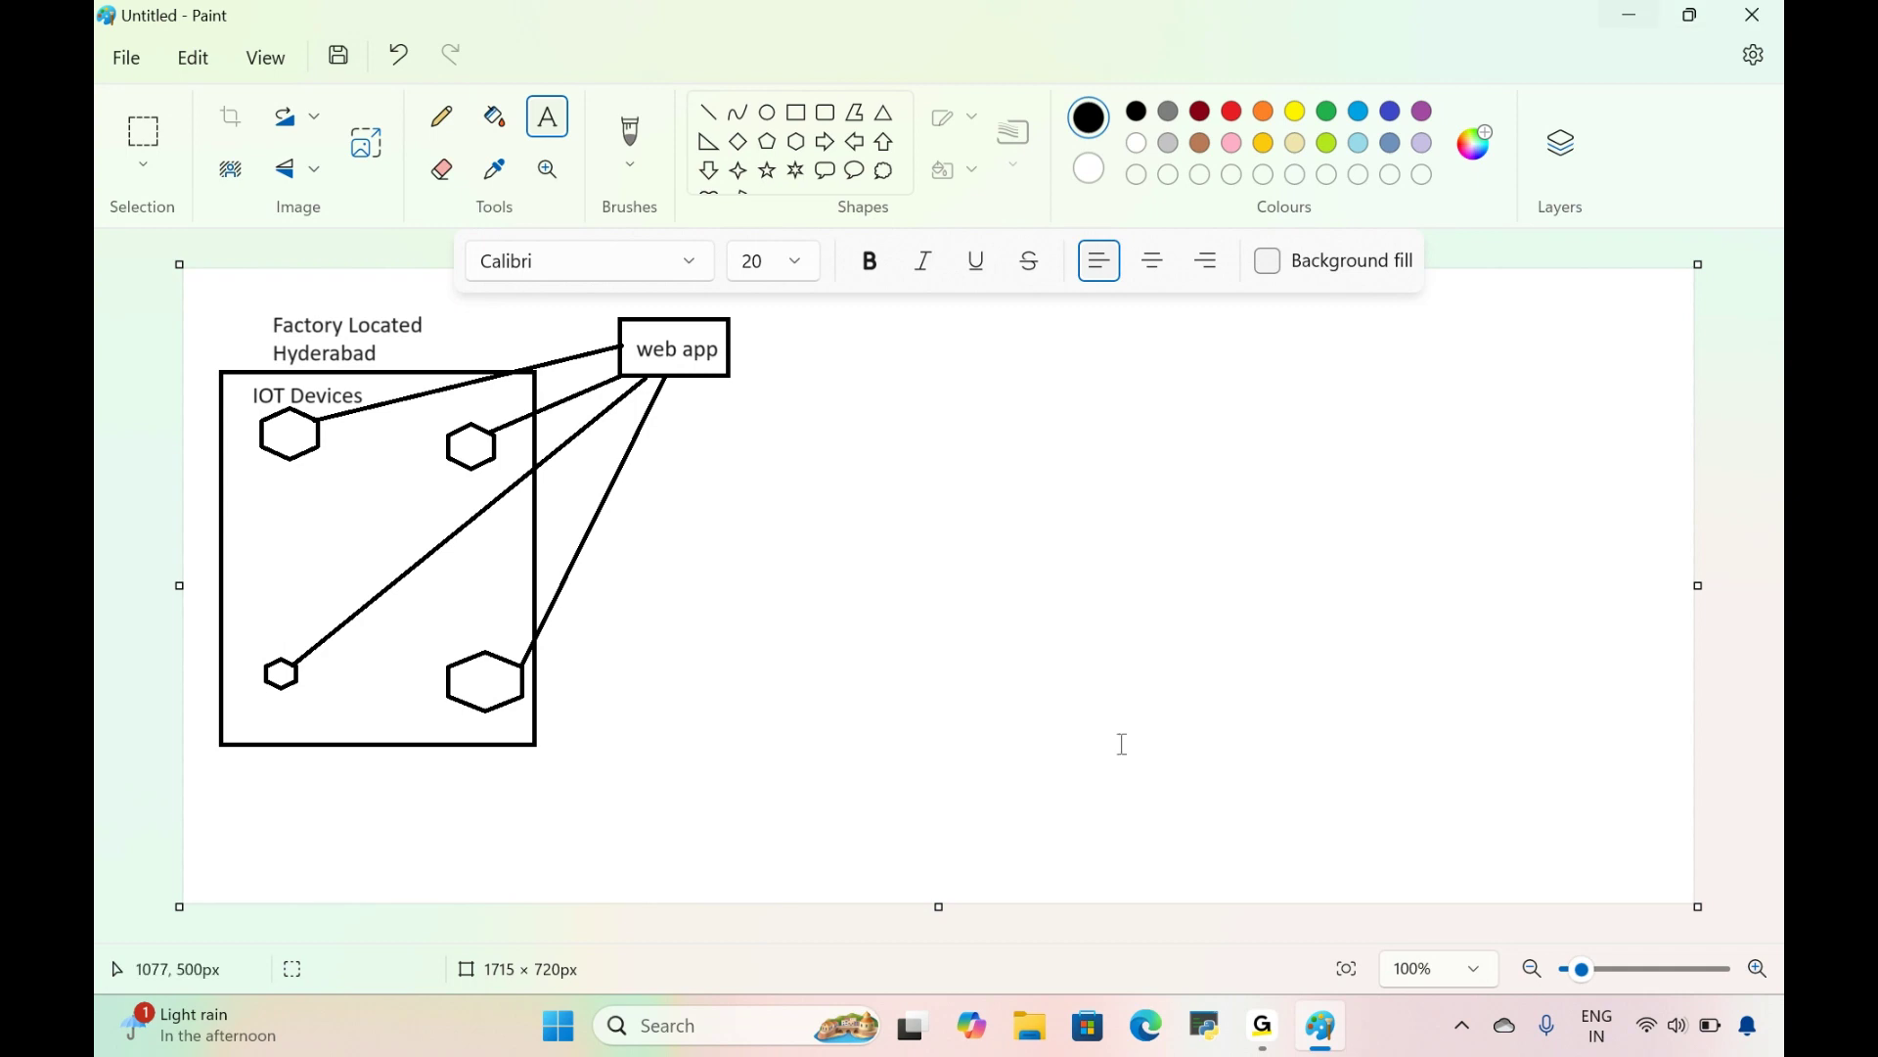
# Step: Switch to Microsoft Edge, restore the pages from the previous session and open a new tab
pyautogui.click(1151, 1047)
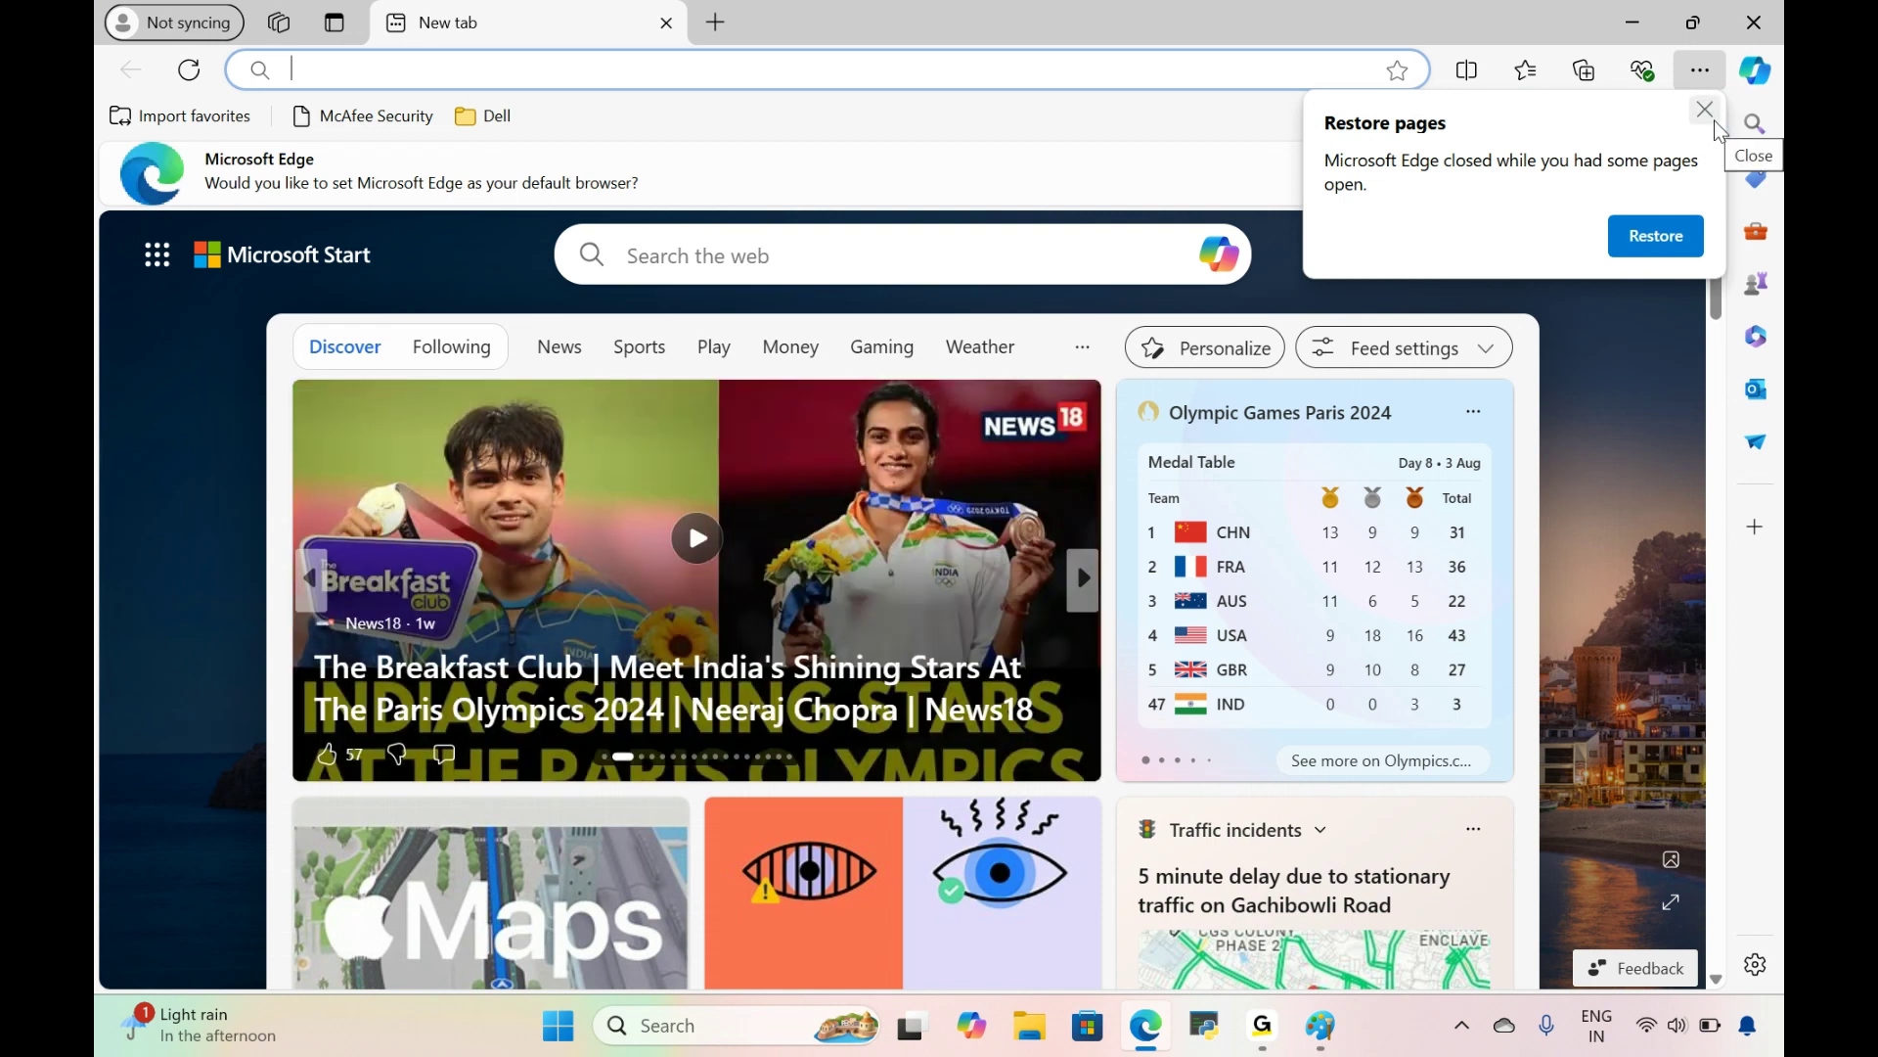
pyautogui.click(1653, 238)
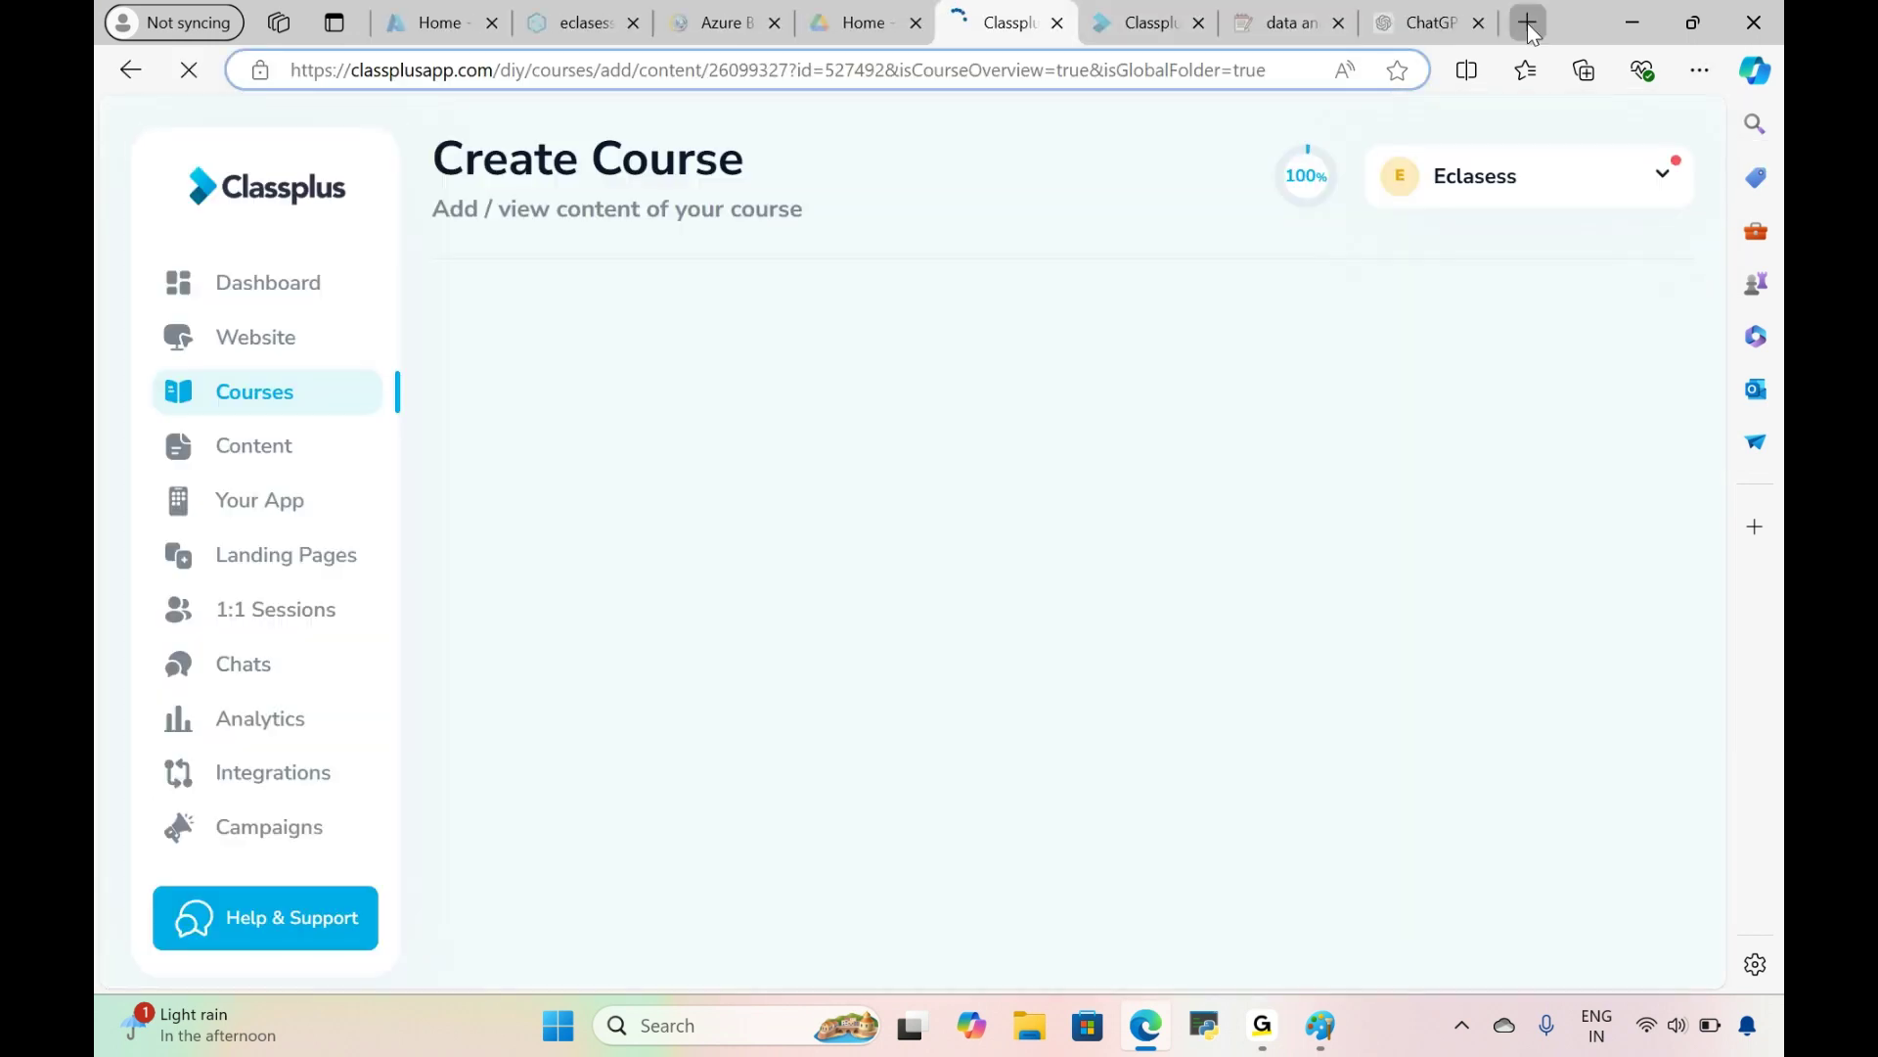
pyautogui.click(1529, 28)
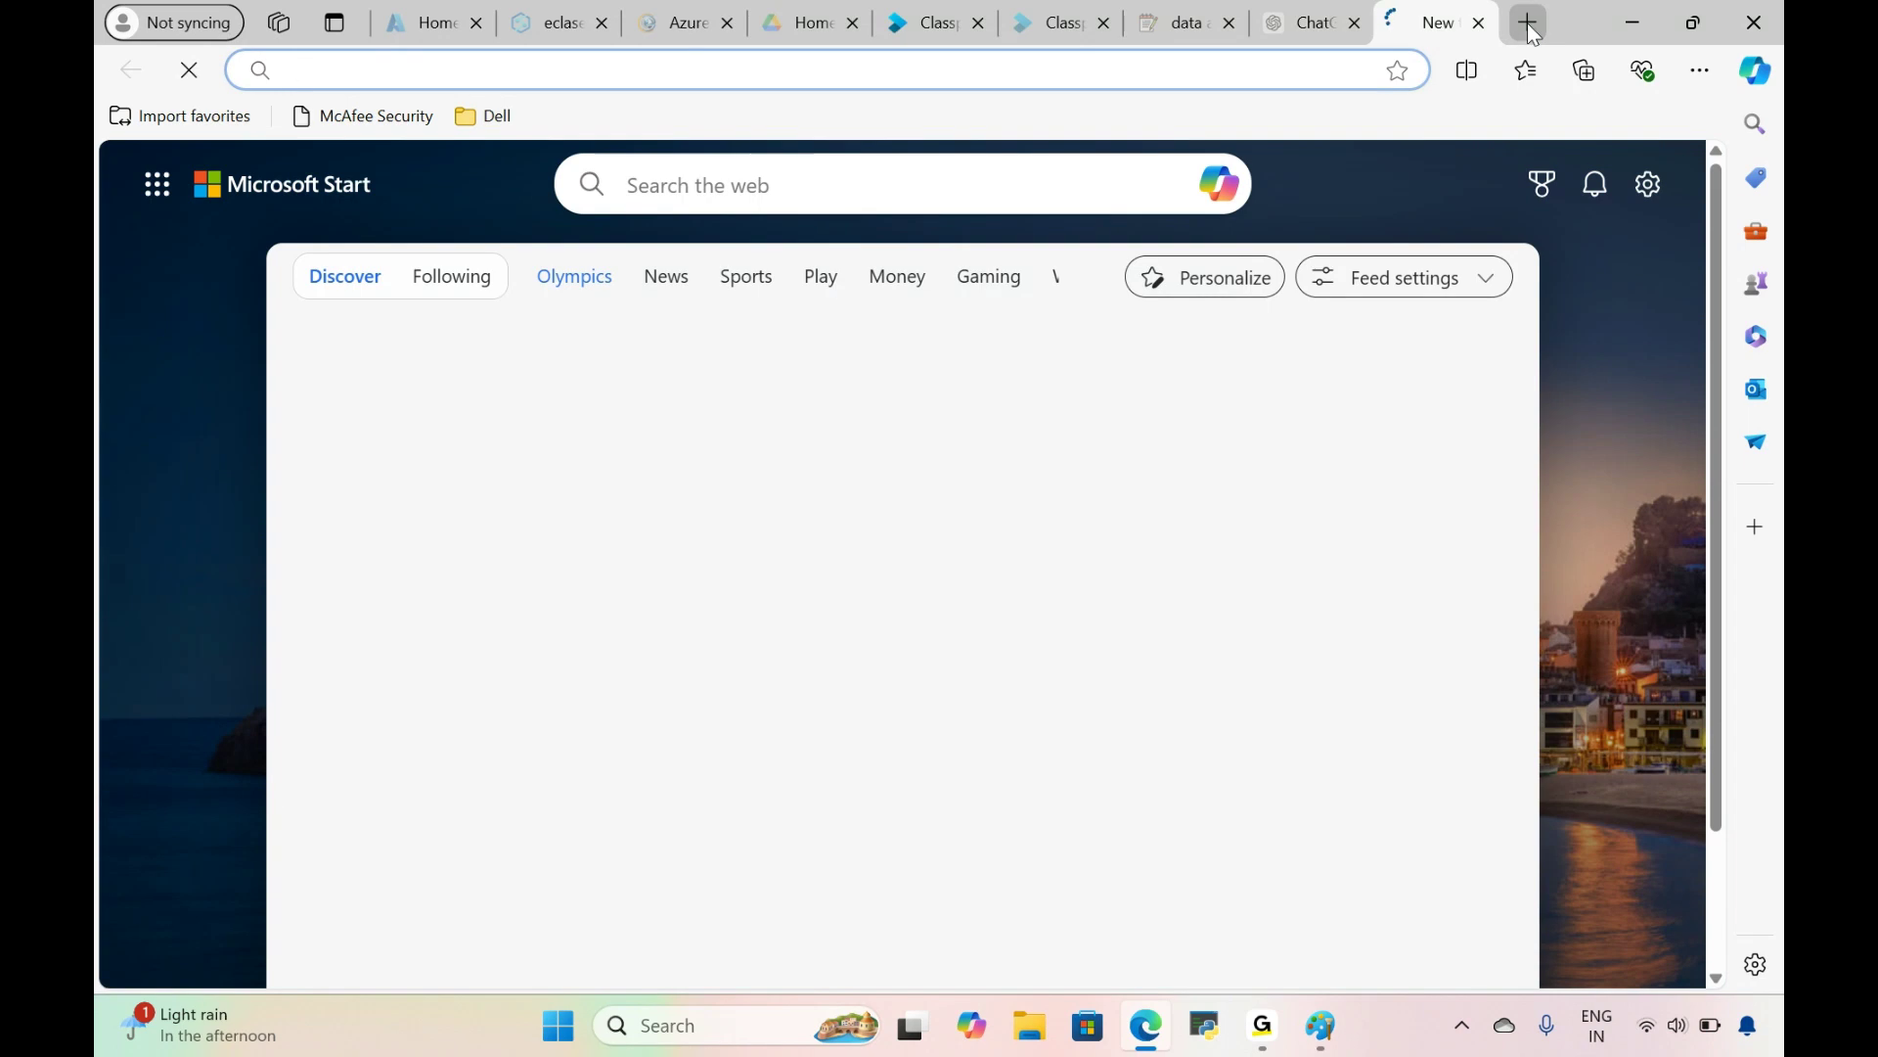
# Step: Search the web for "roserpey sensor" and look through the search results for sensor examples
pyautogui.write('ras')
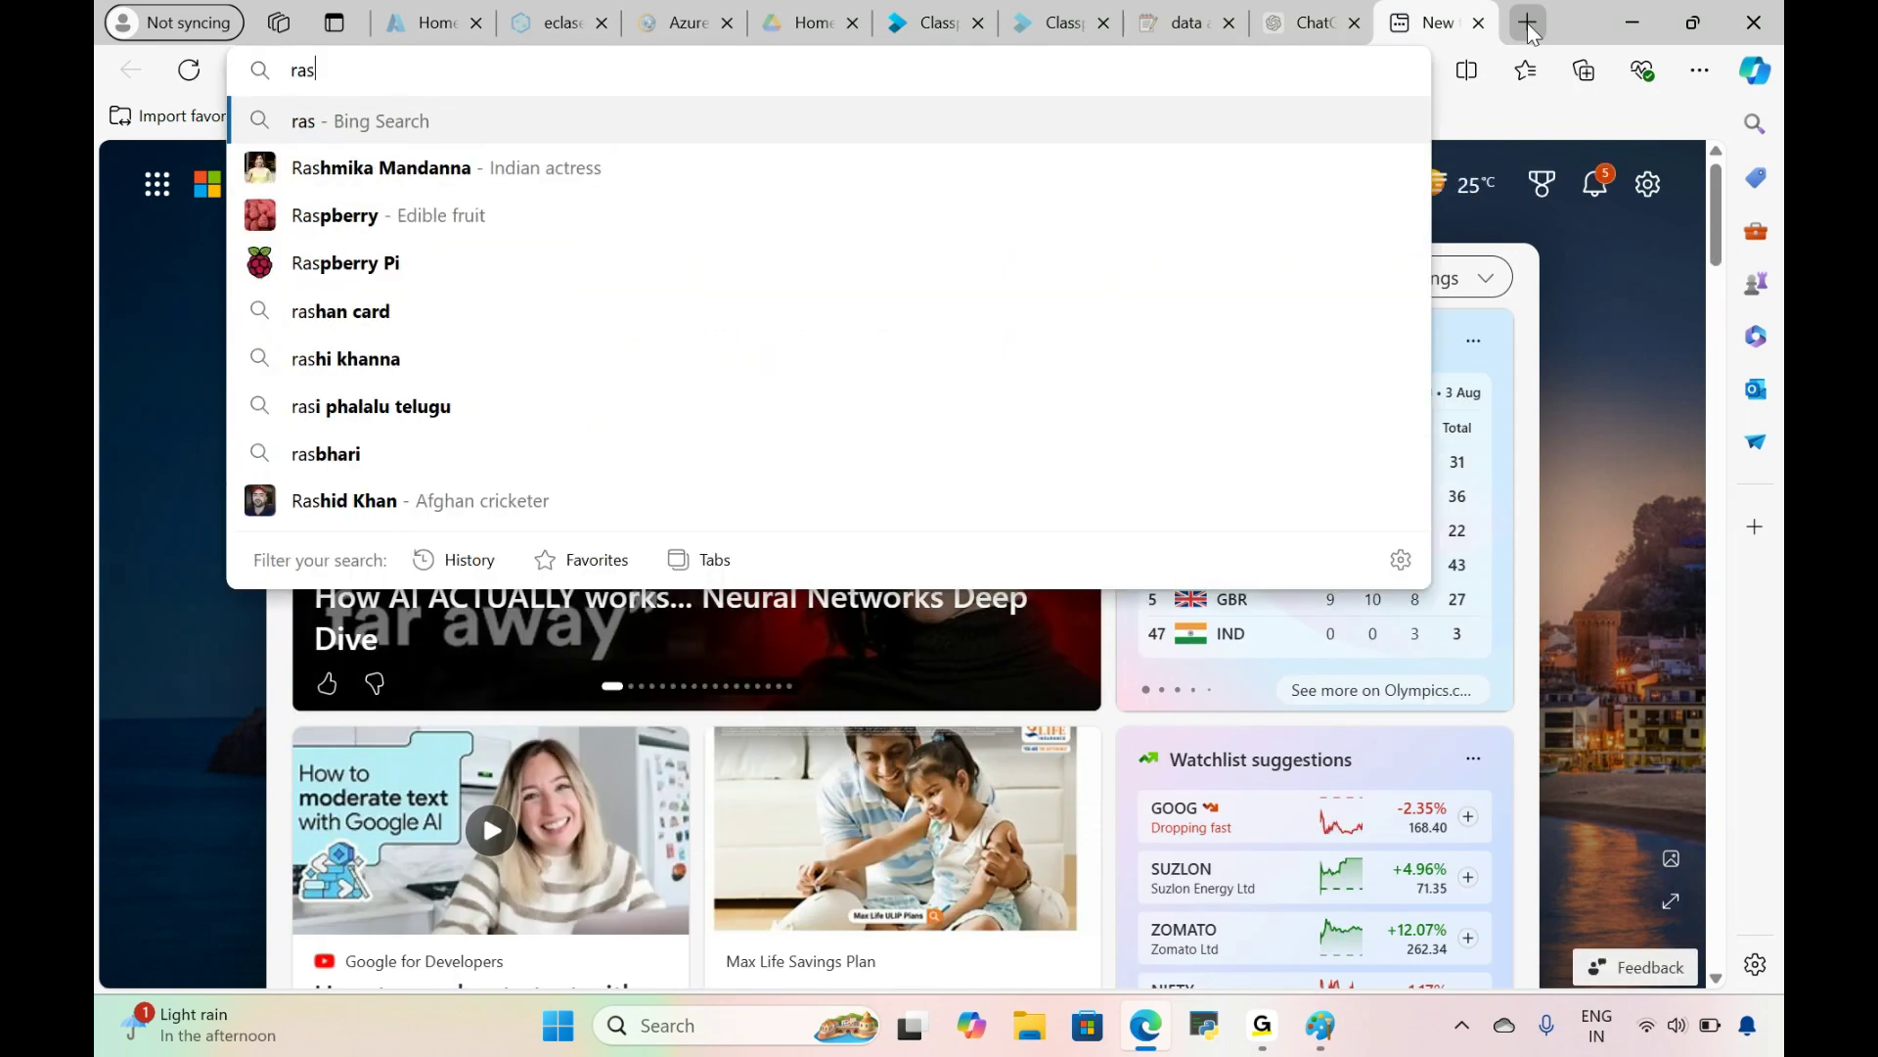
pyautogui.press('BackSpace')
pyautogui.press('BackSpace')
pyautogui.write('oserpey')
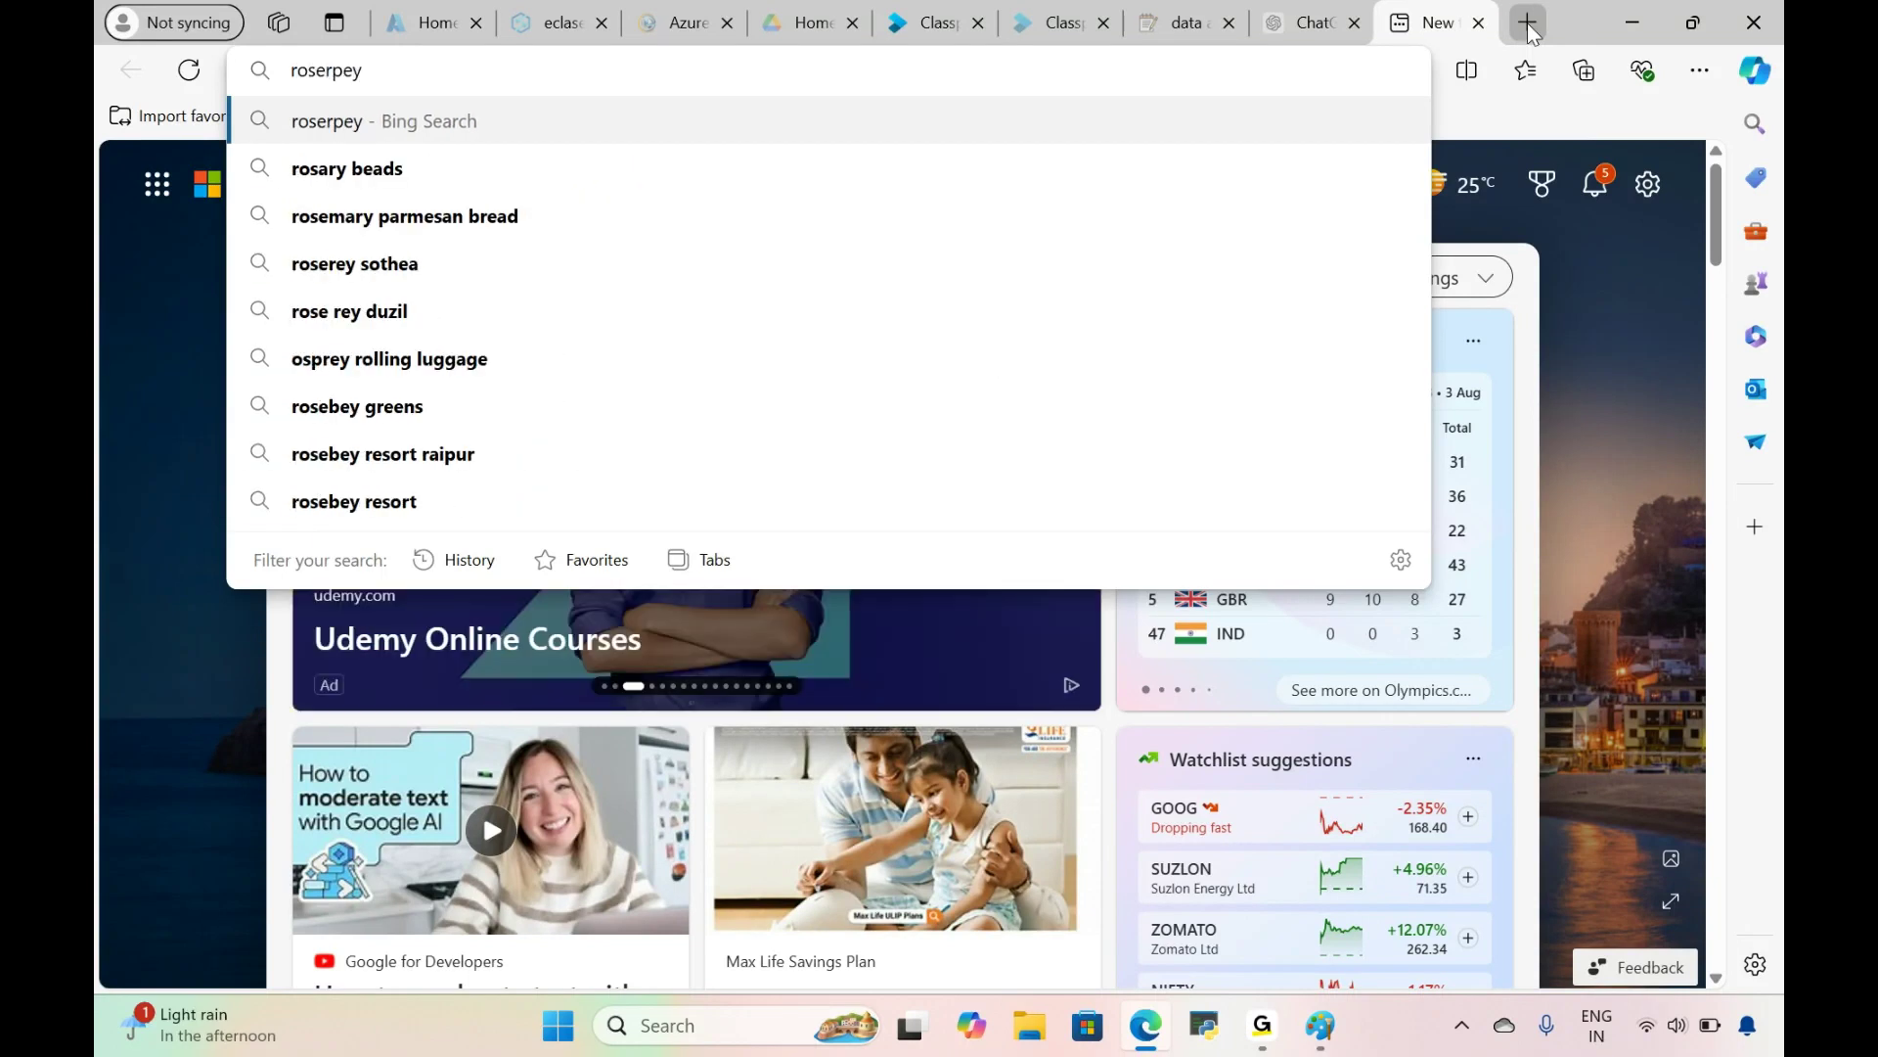
pyautogui.write(' sensor')
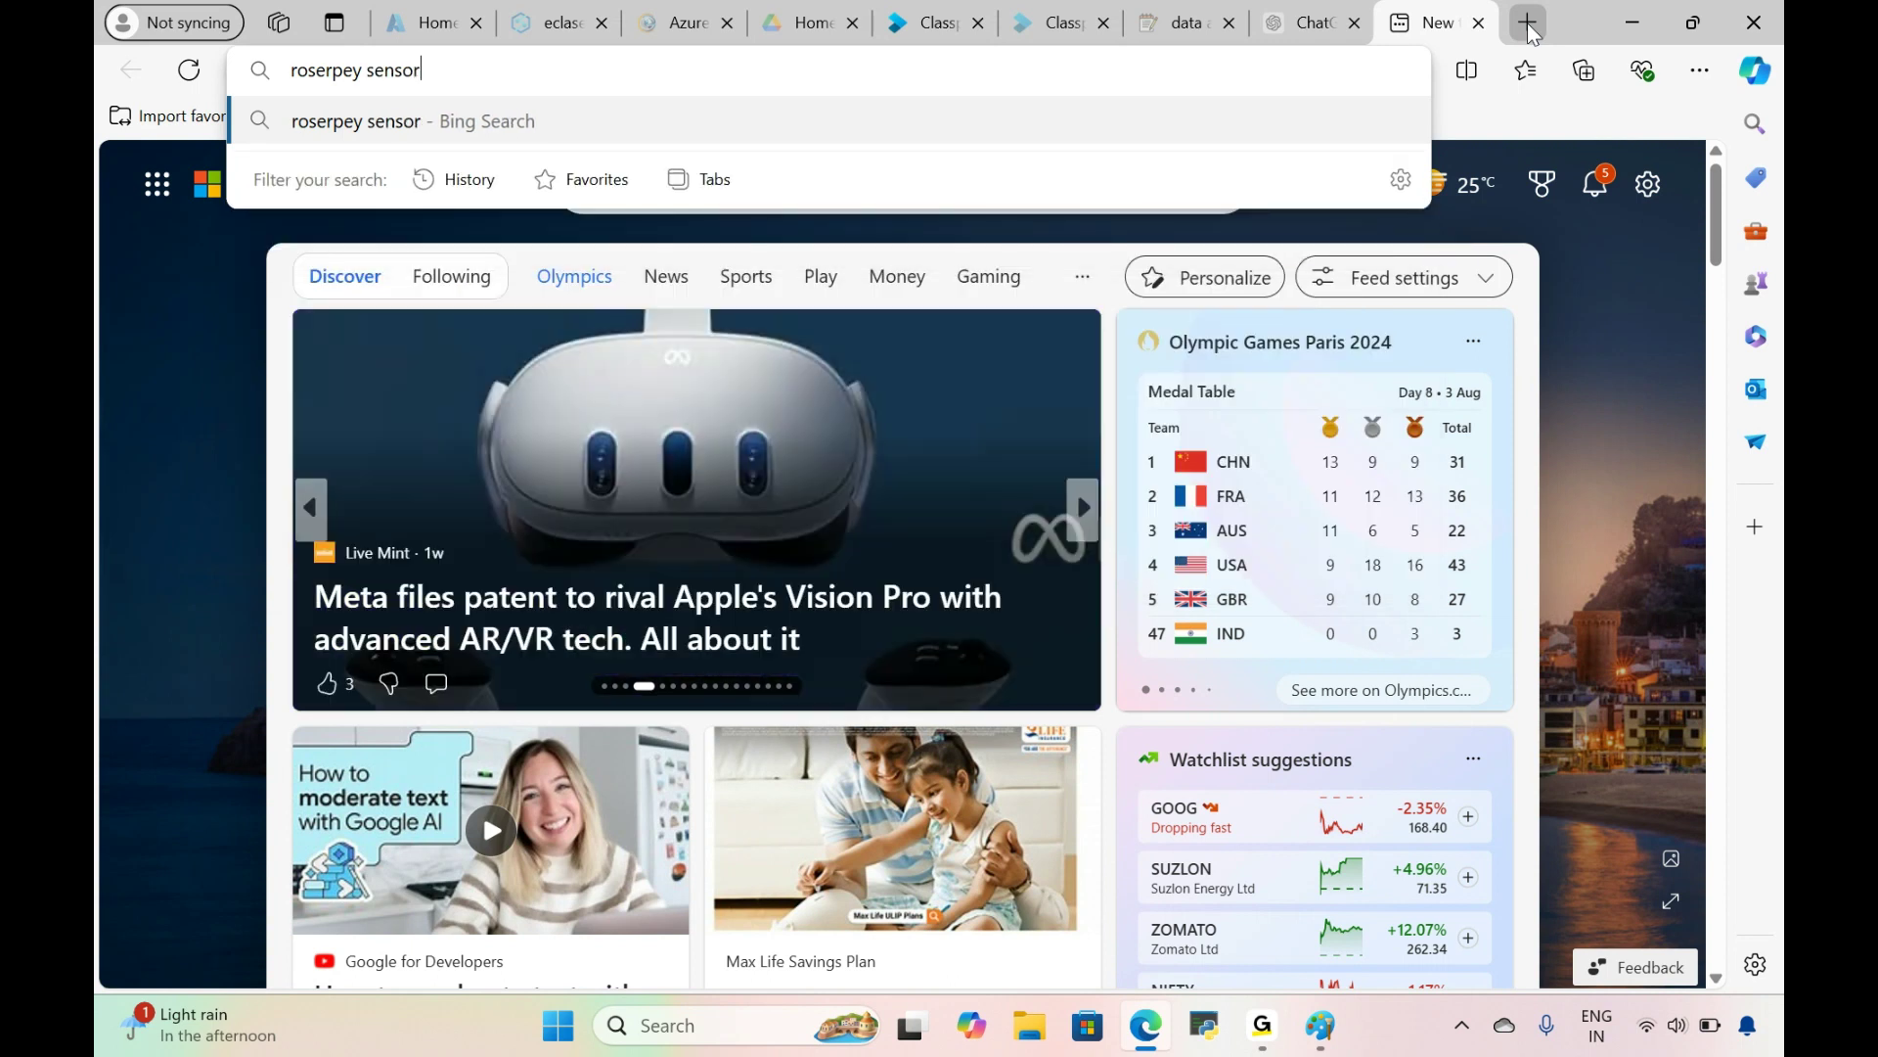
pyautogui.press('Return')
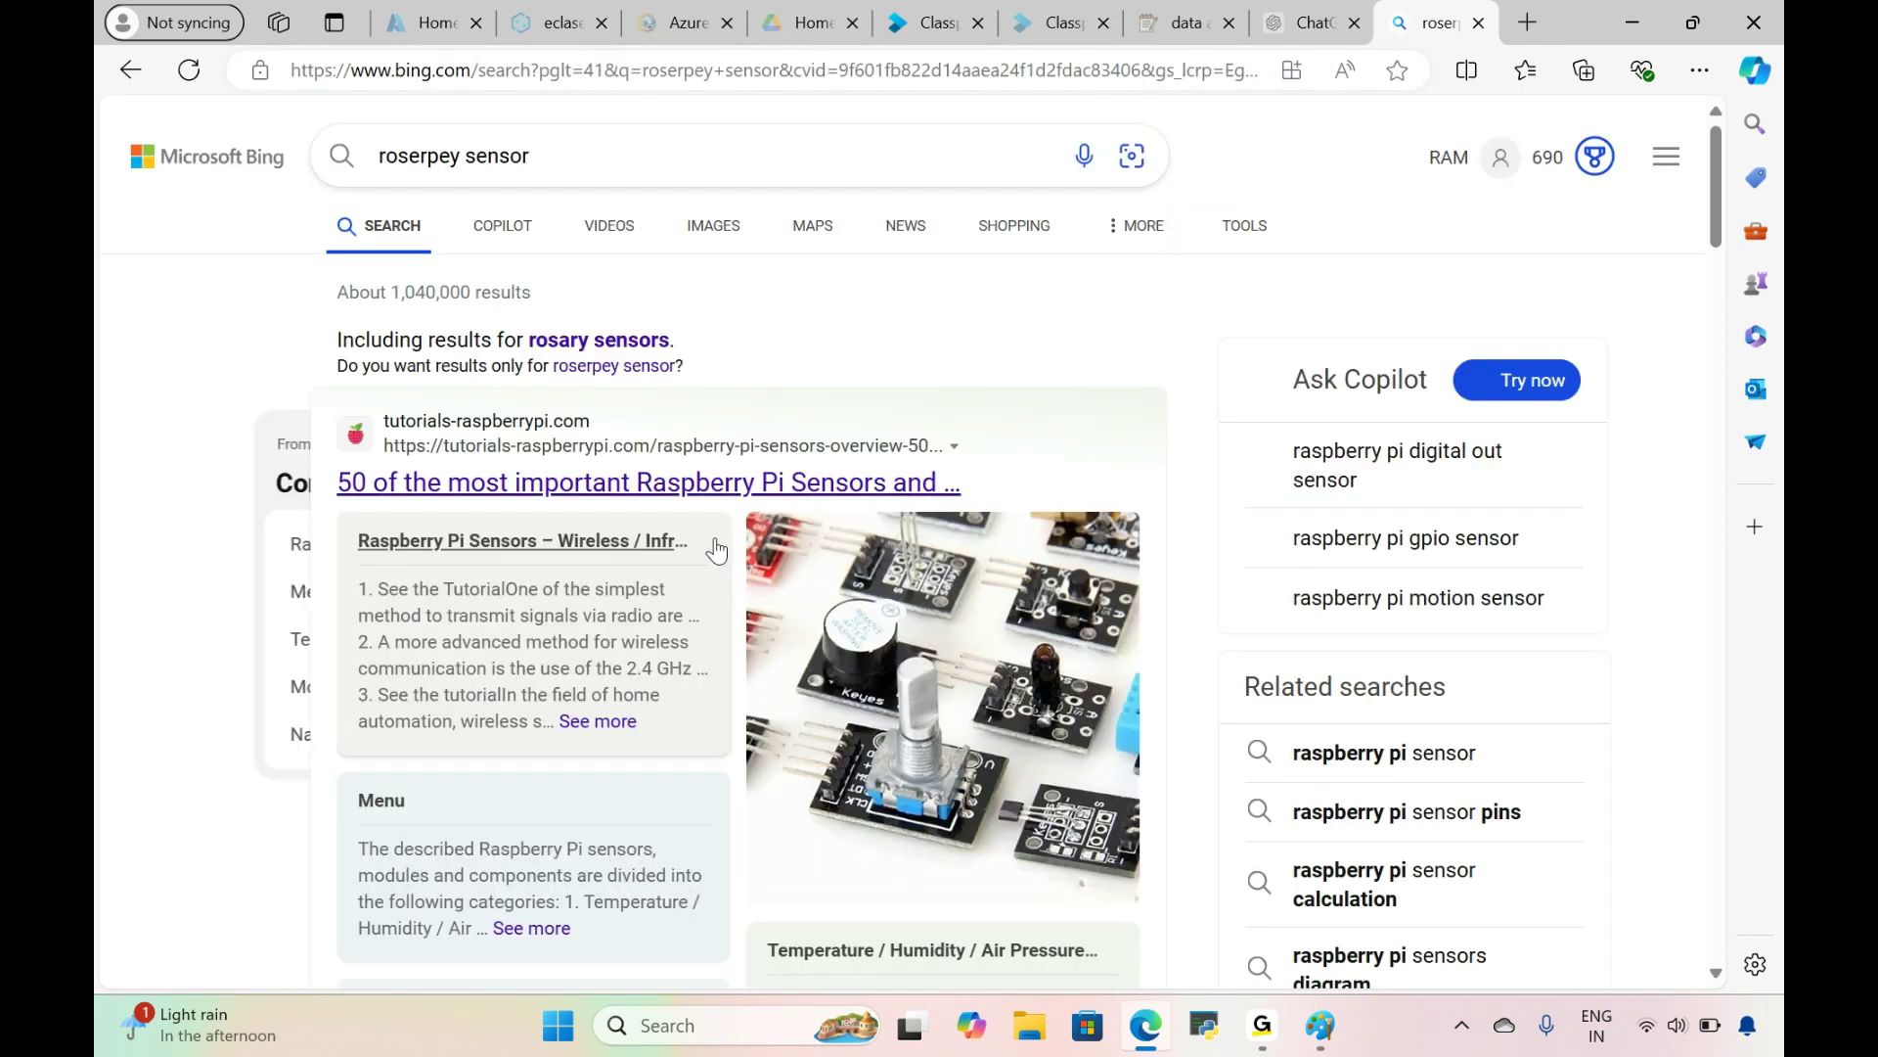
pyautogui.scroll(-2, 717, 551)
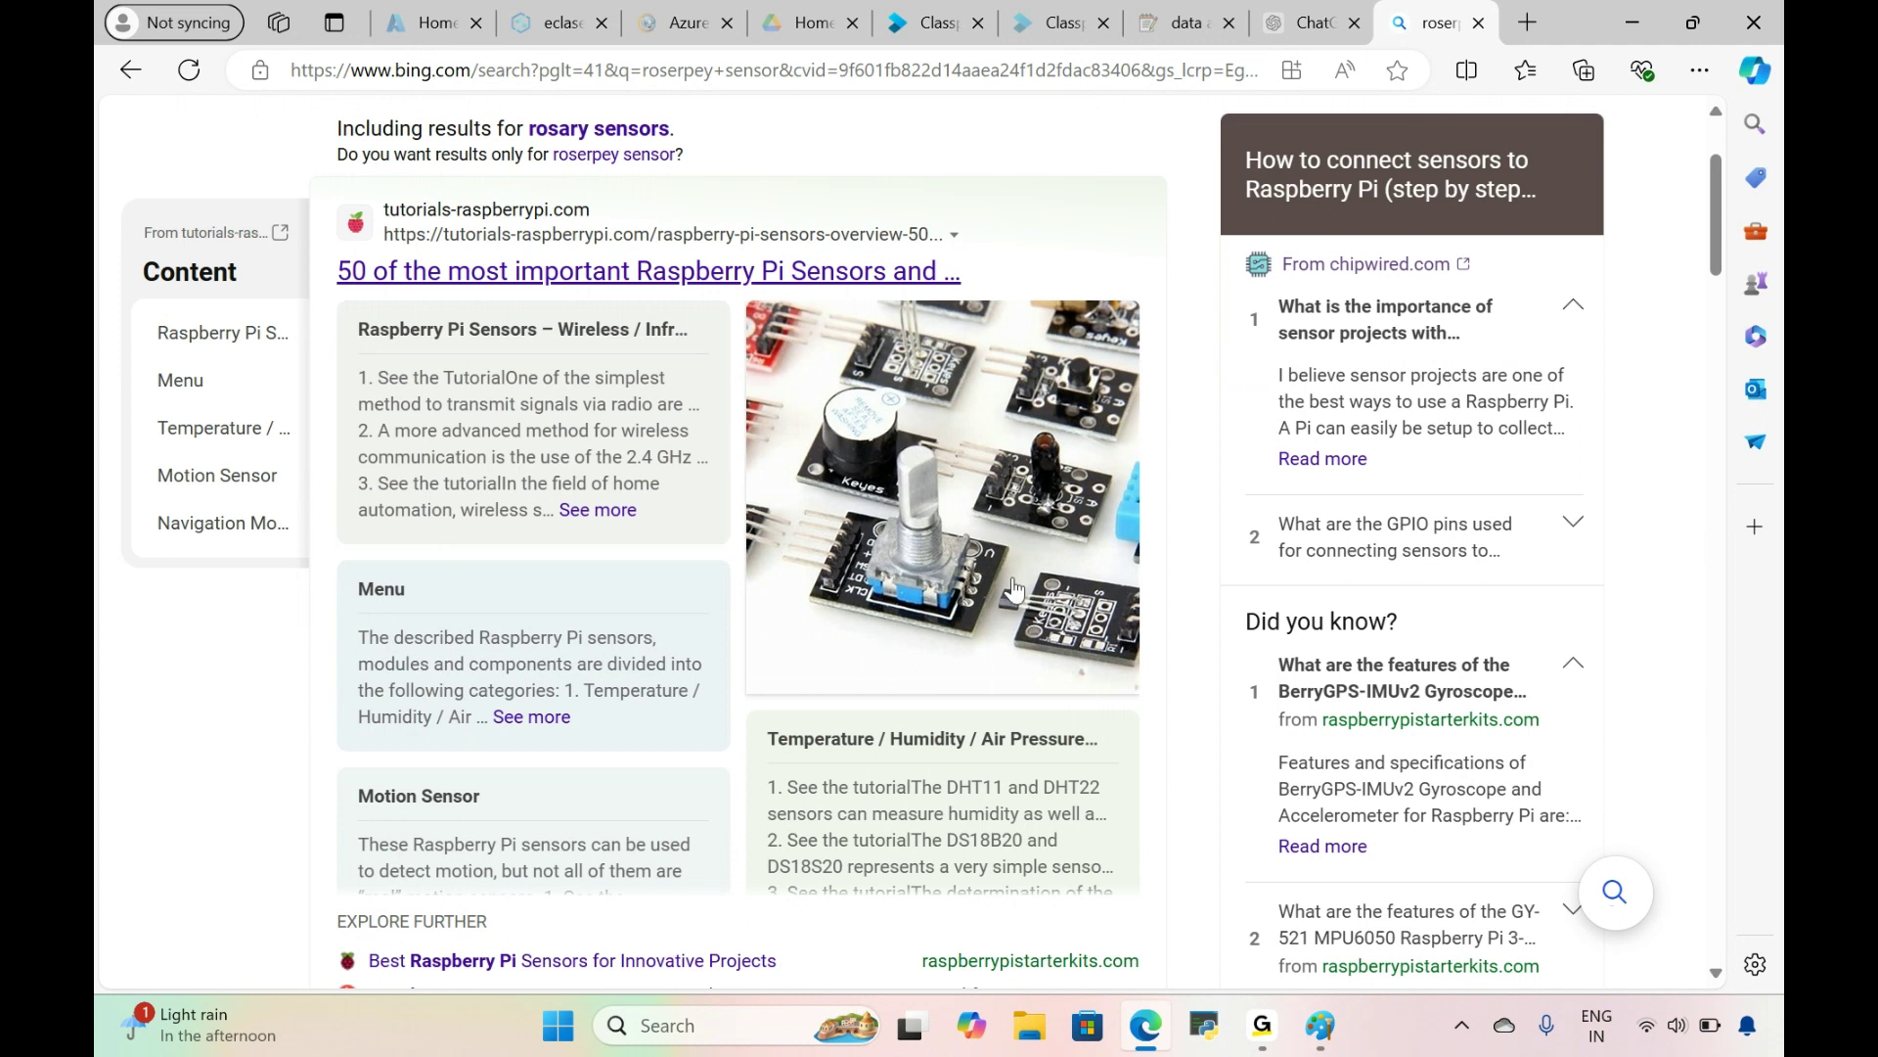
pyautogui.scroll(-6, 973, 509)
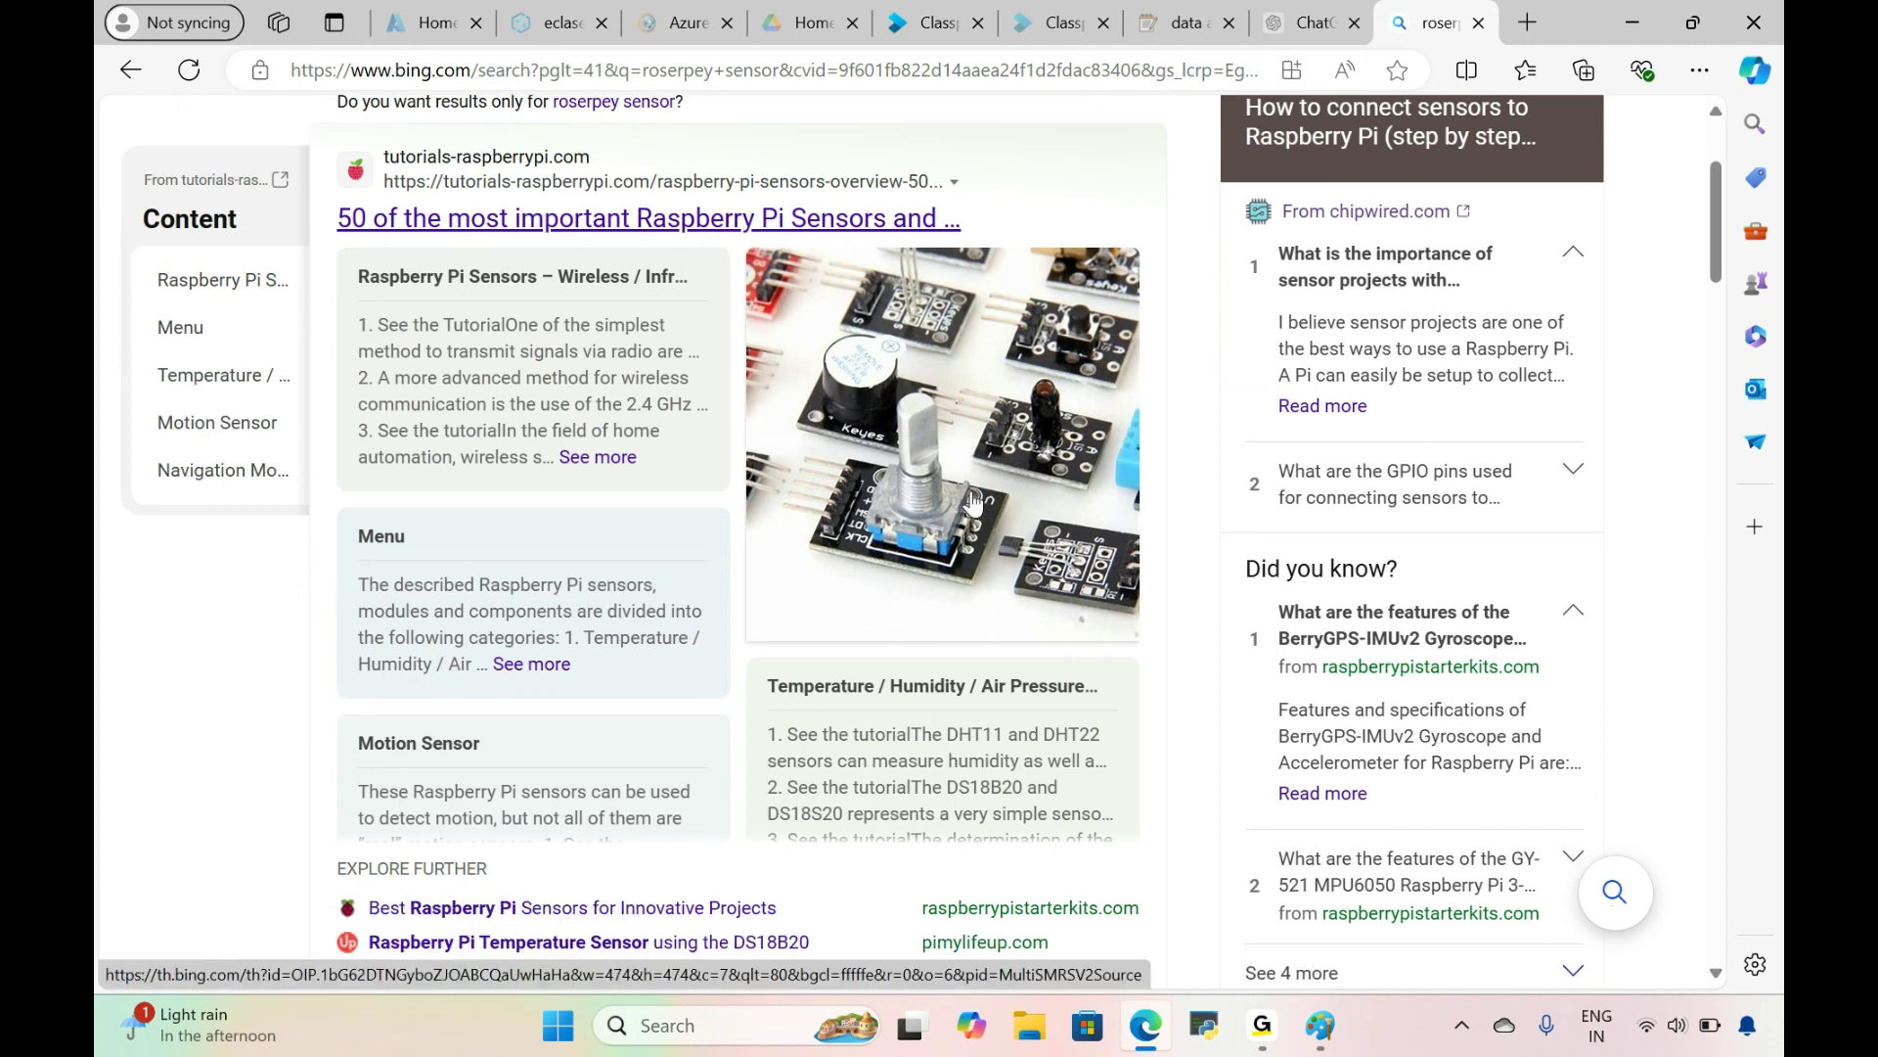
pyautogui.scroll(-2, 976, 502)
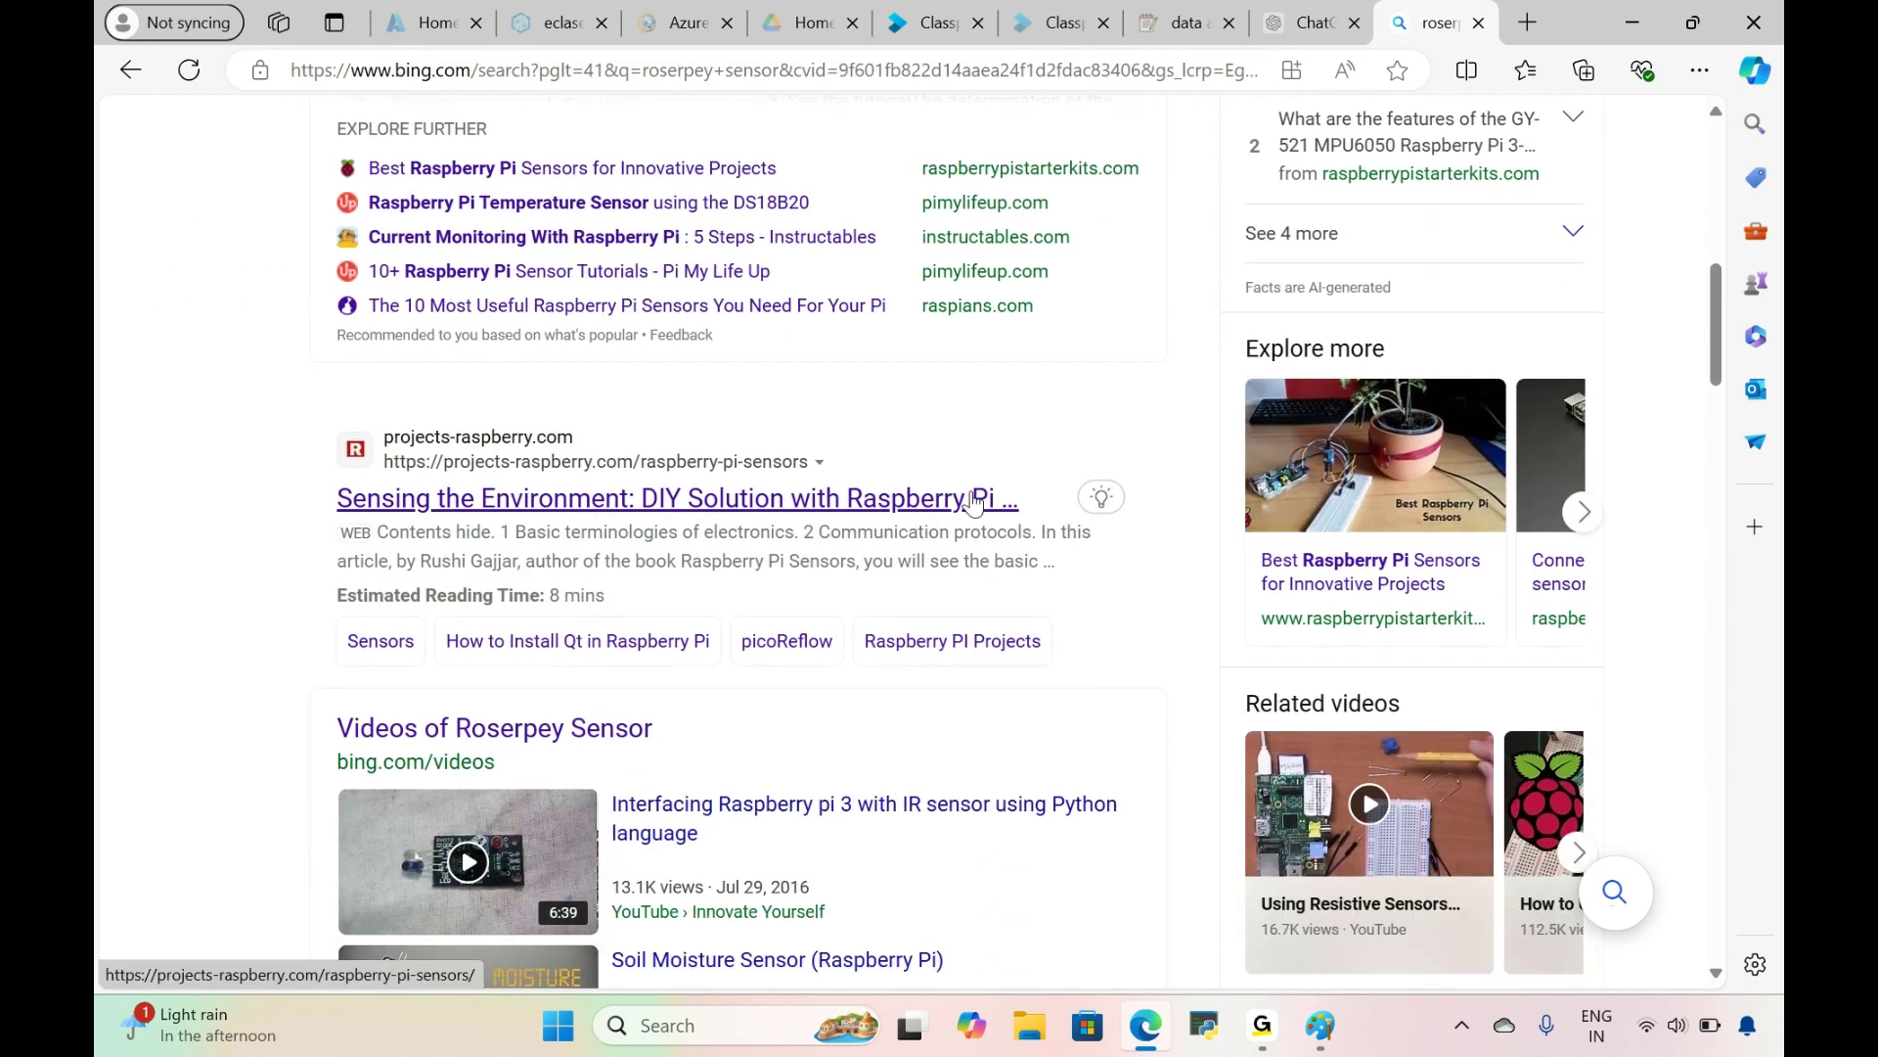
pyautogui.scroll(-10, 974, 502)
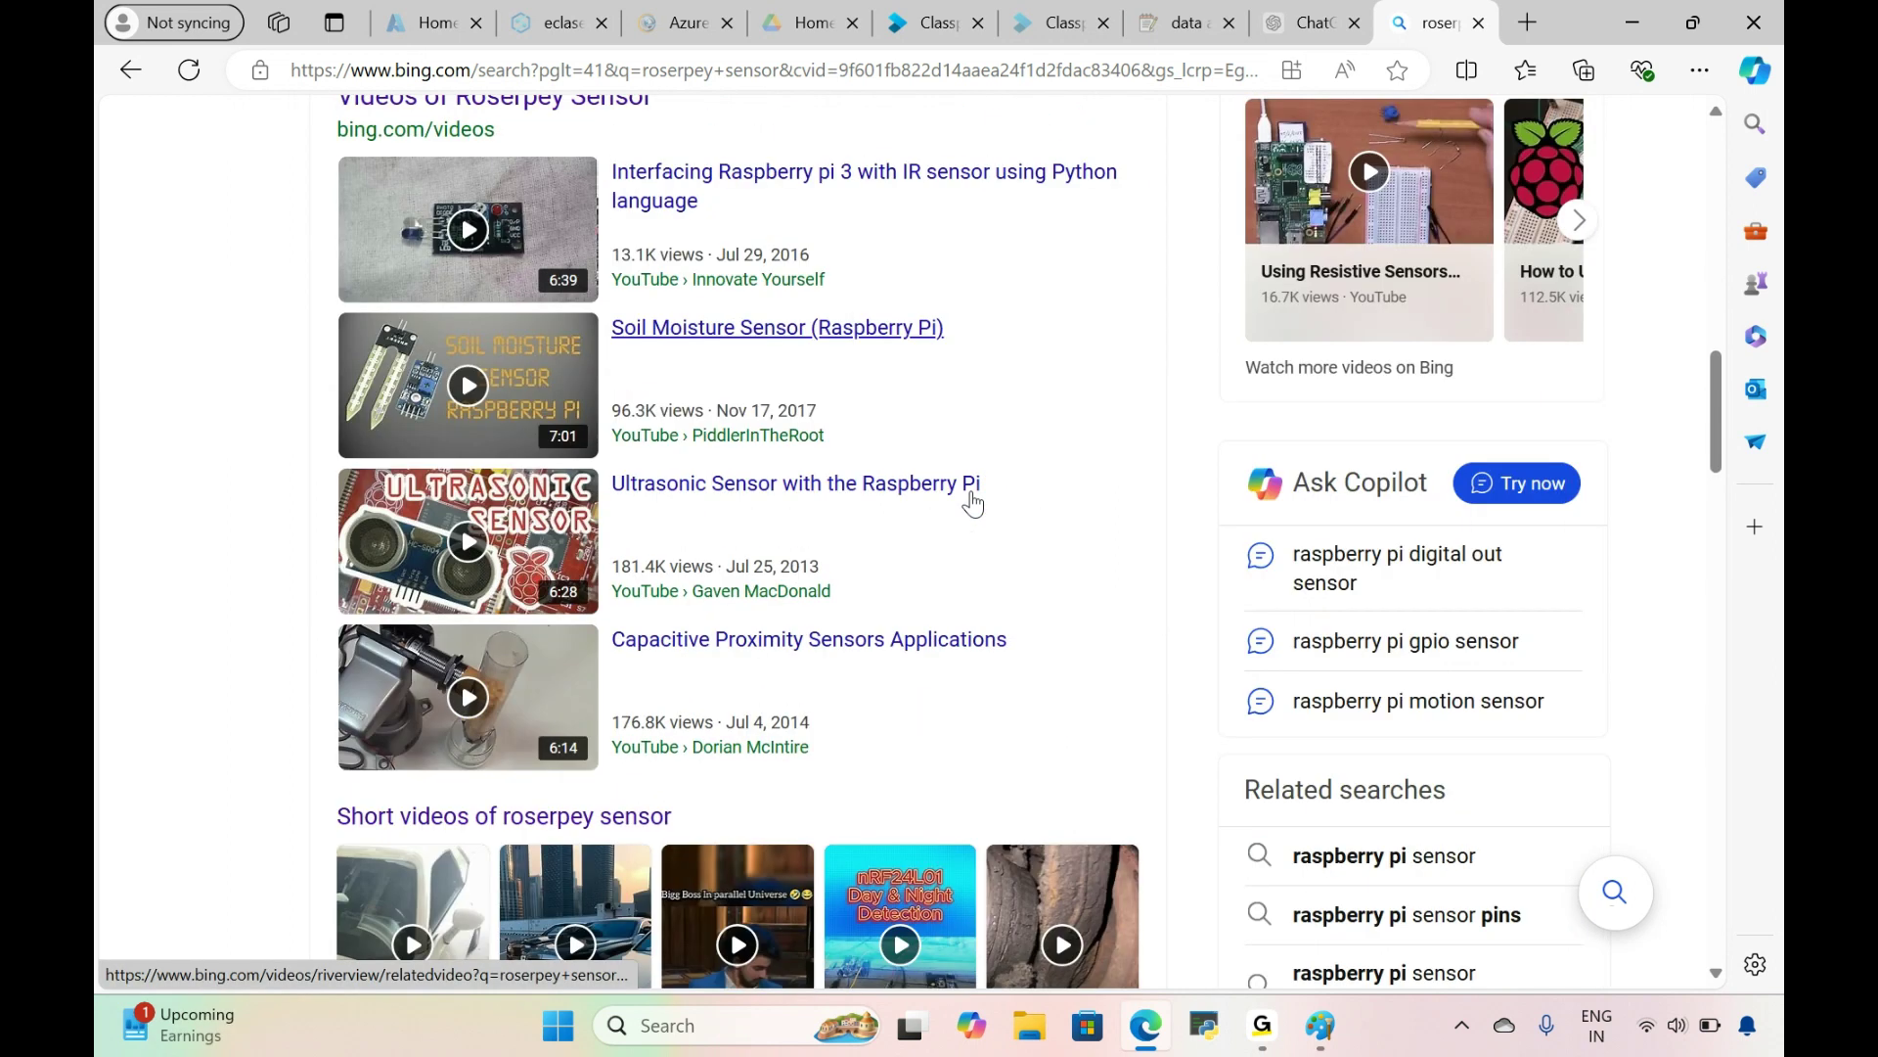
pyautogui.scroll(-10, 973, 502)
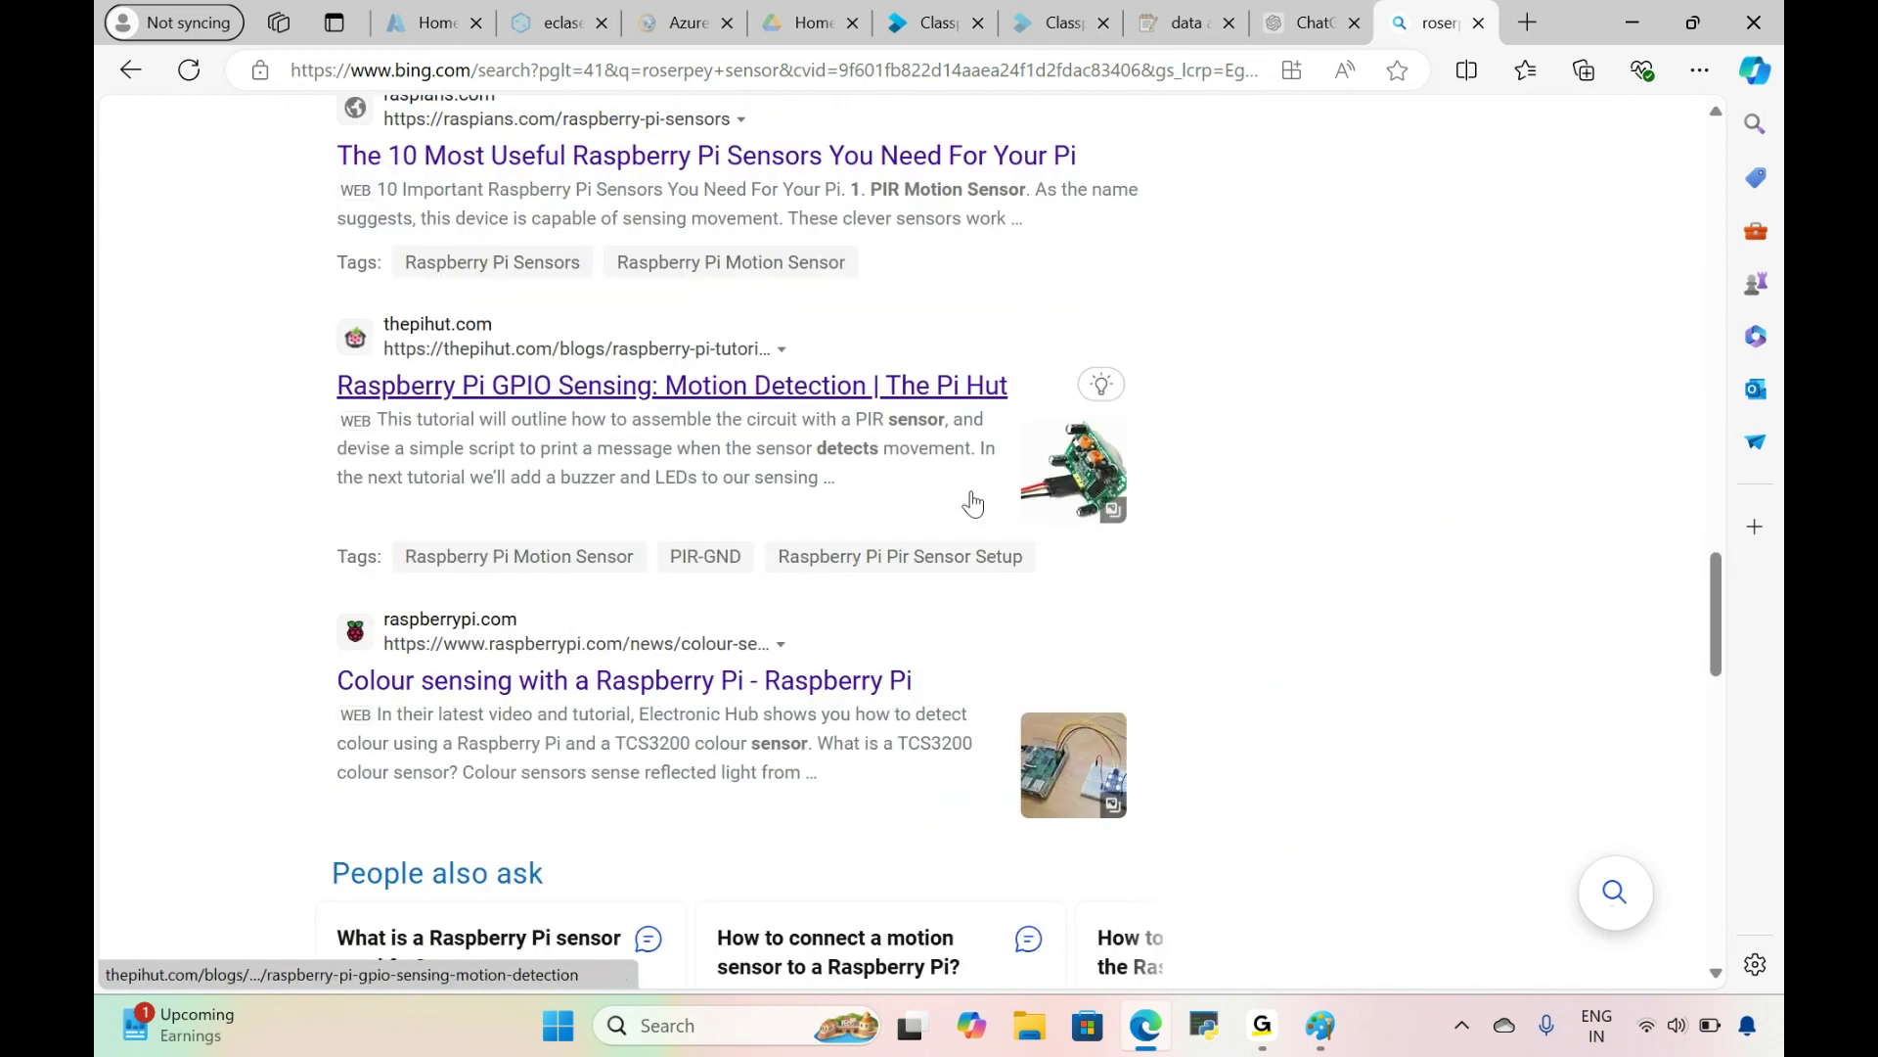
# Step: Search the web for "roserpey sensor microsoft" and look through the search results for a Microsoft sensor example
pyautogui.scroll(20, 973, 502)
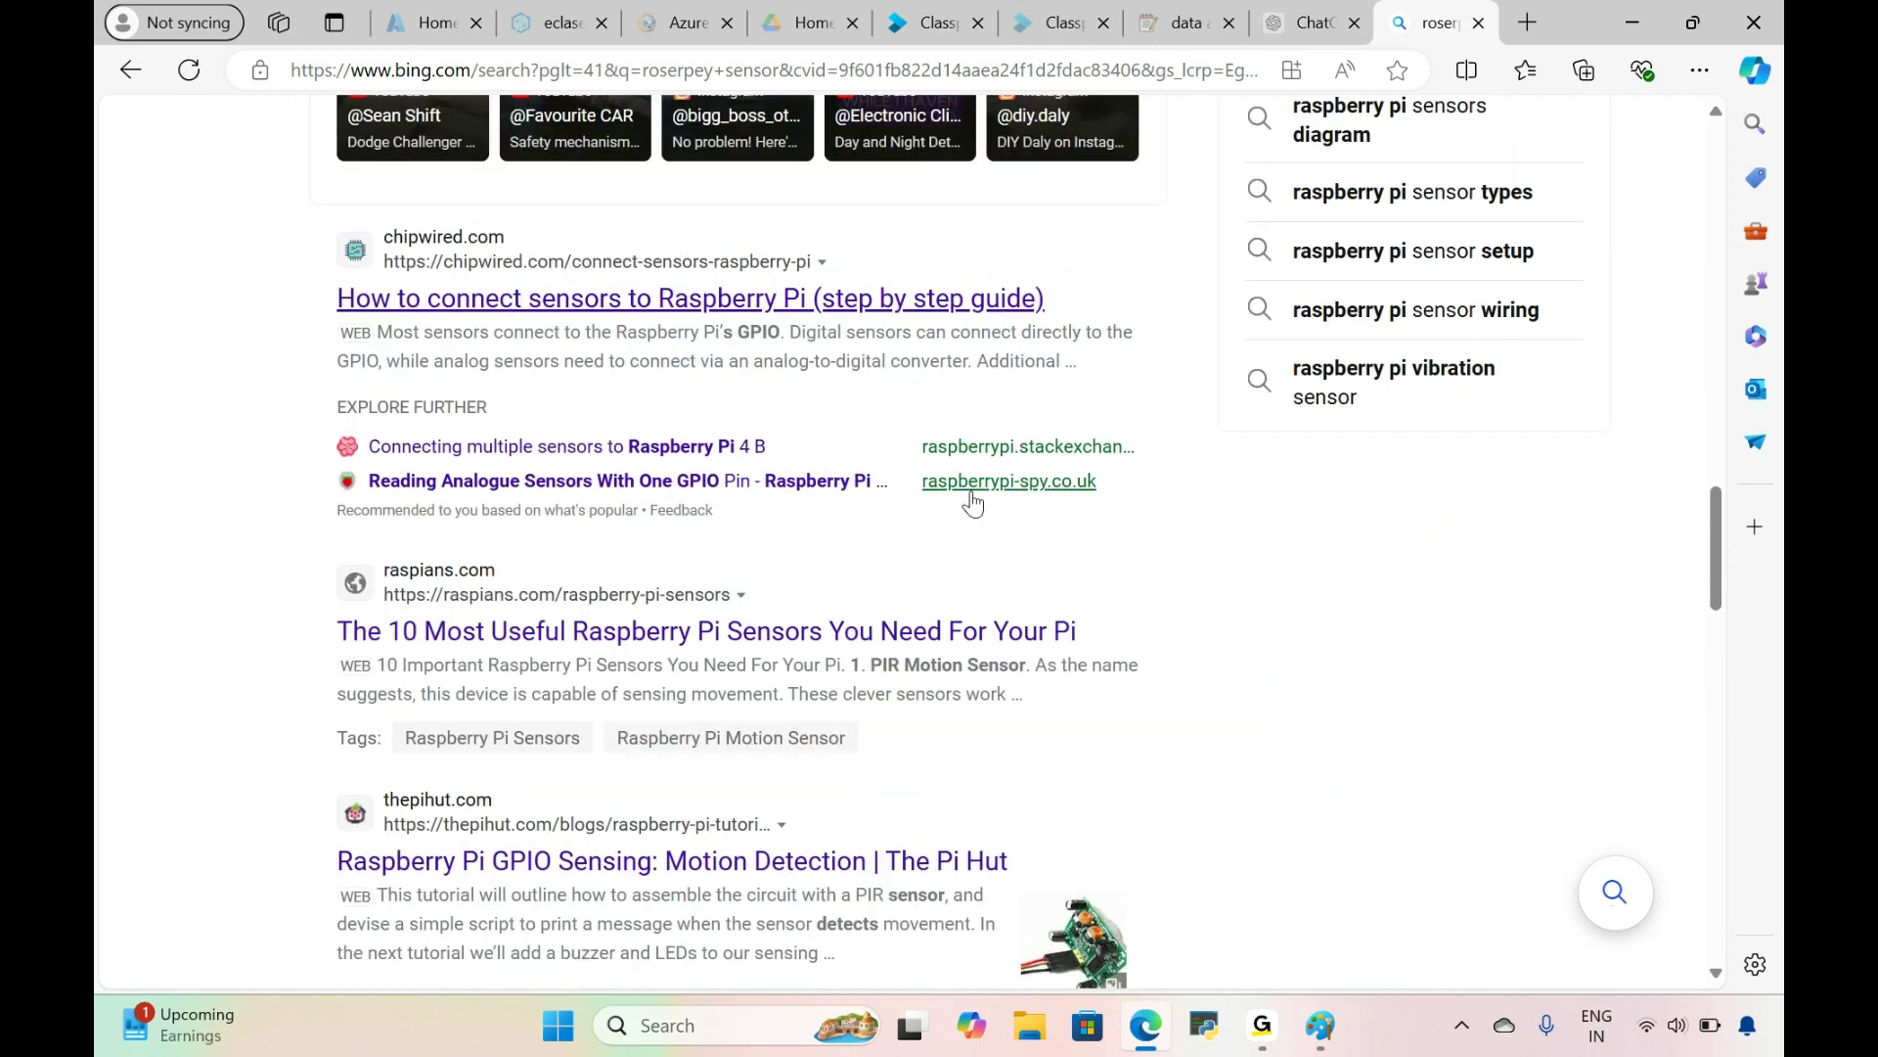
pyautogui.scroll(10, 973, 504)
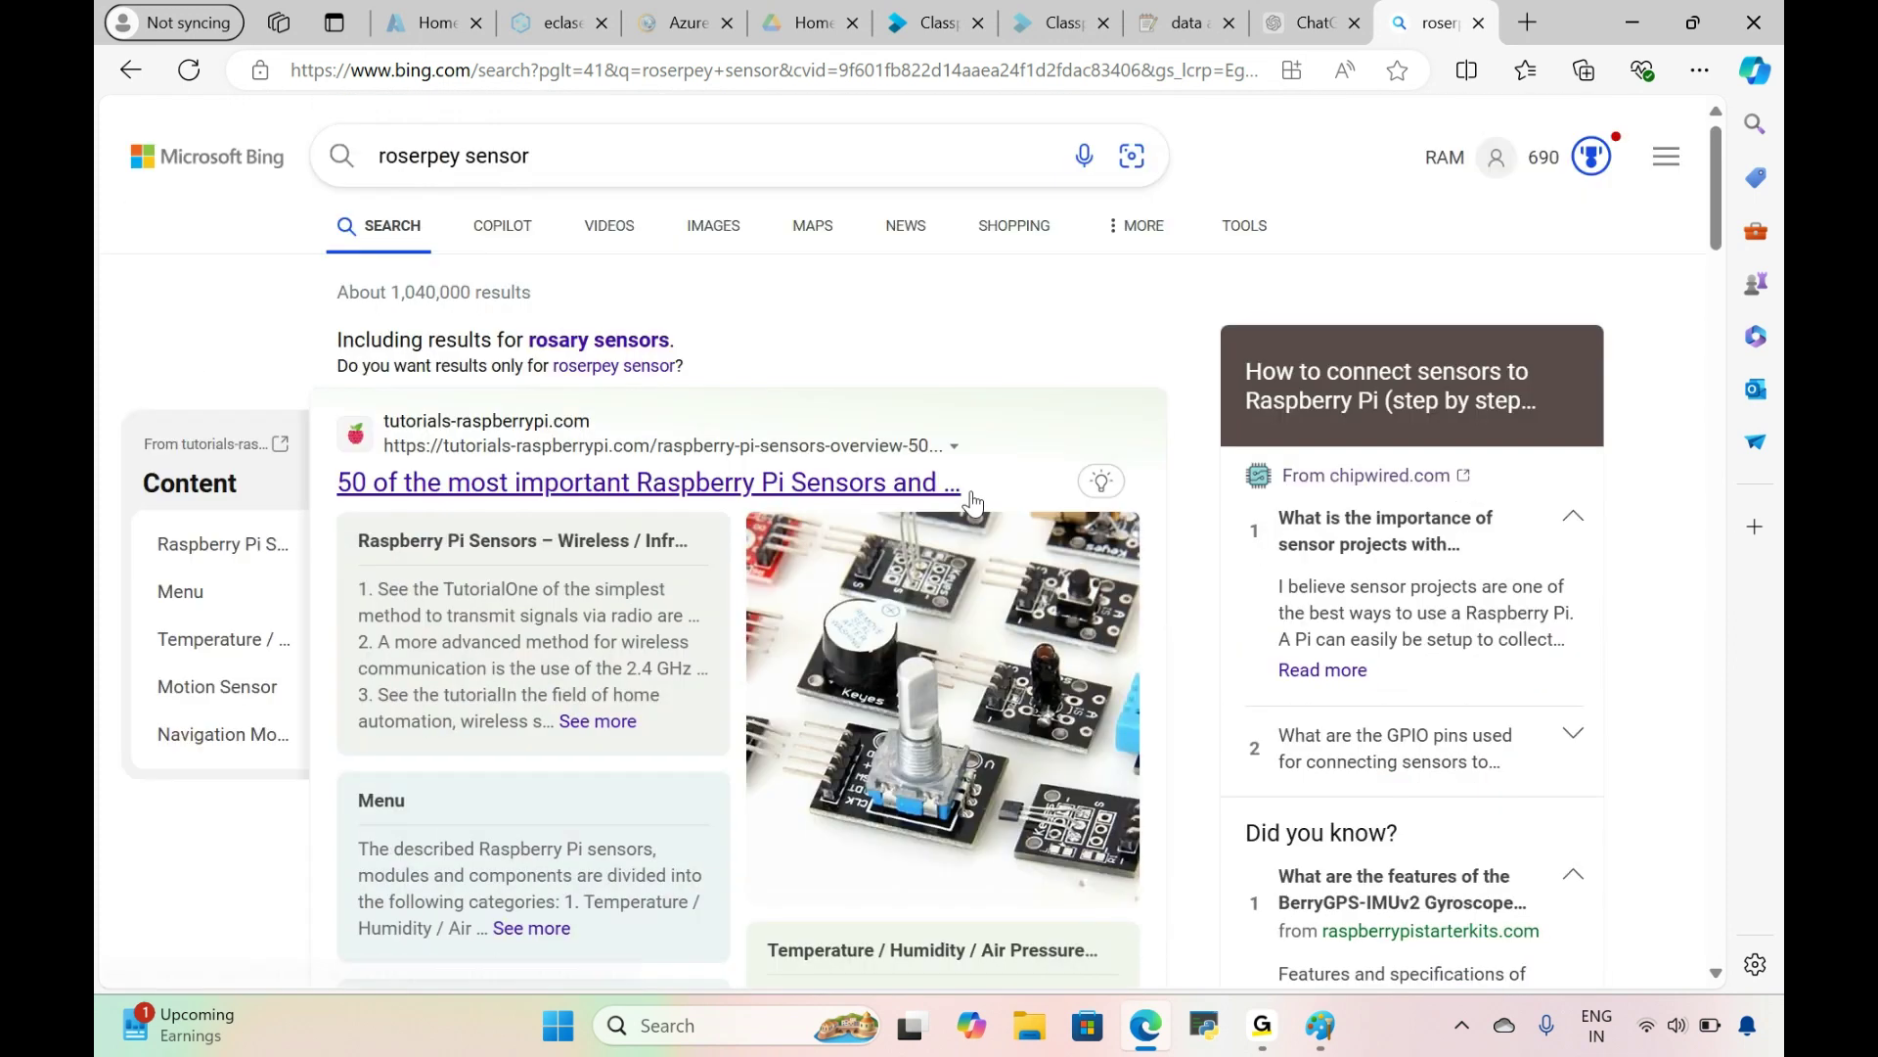
pyautogui.click(665, 166)
pyautogui.write('microso')
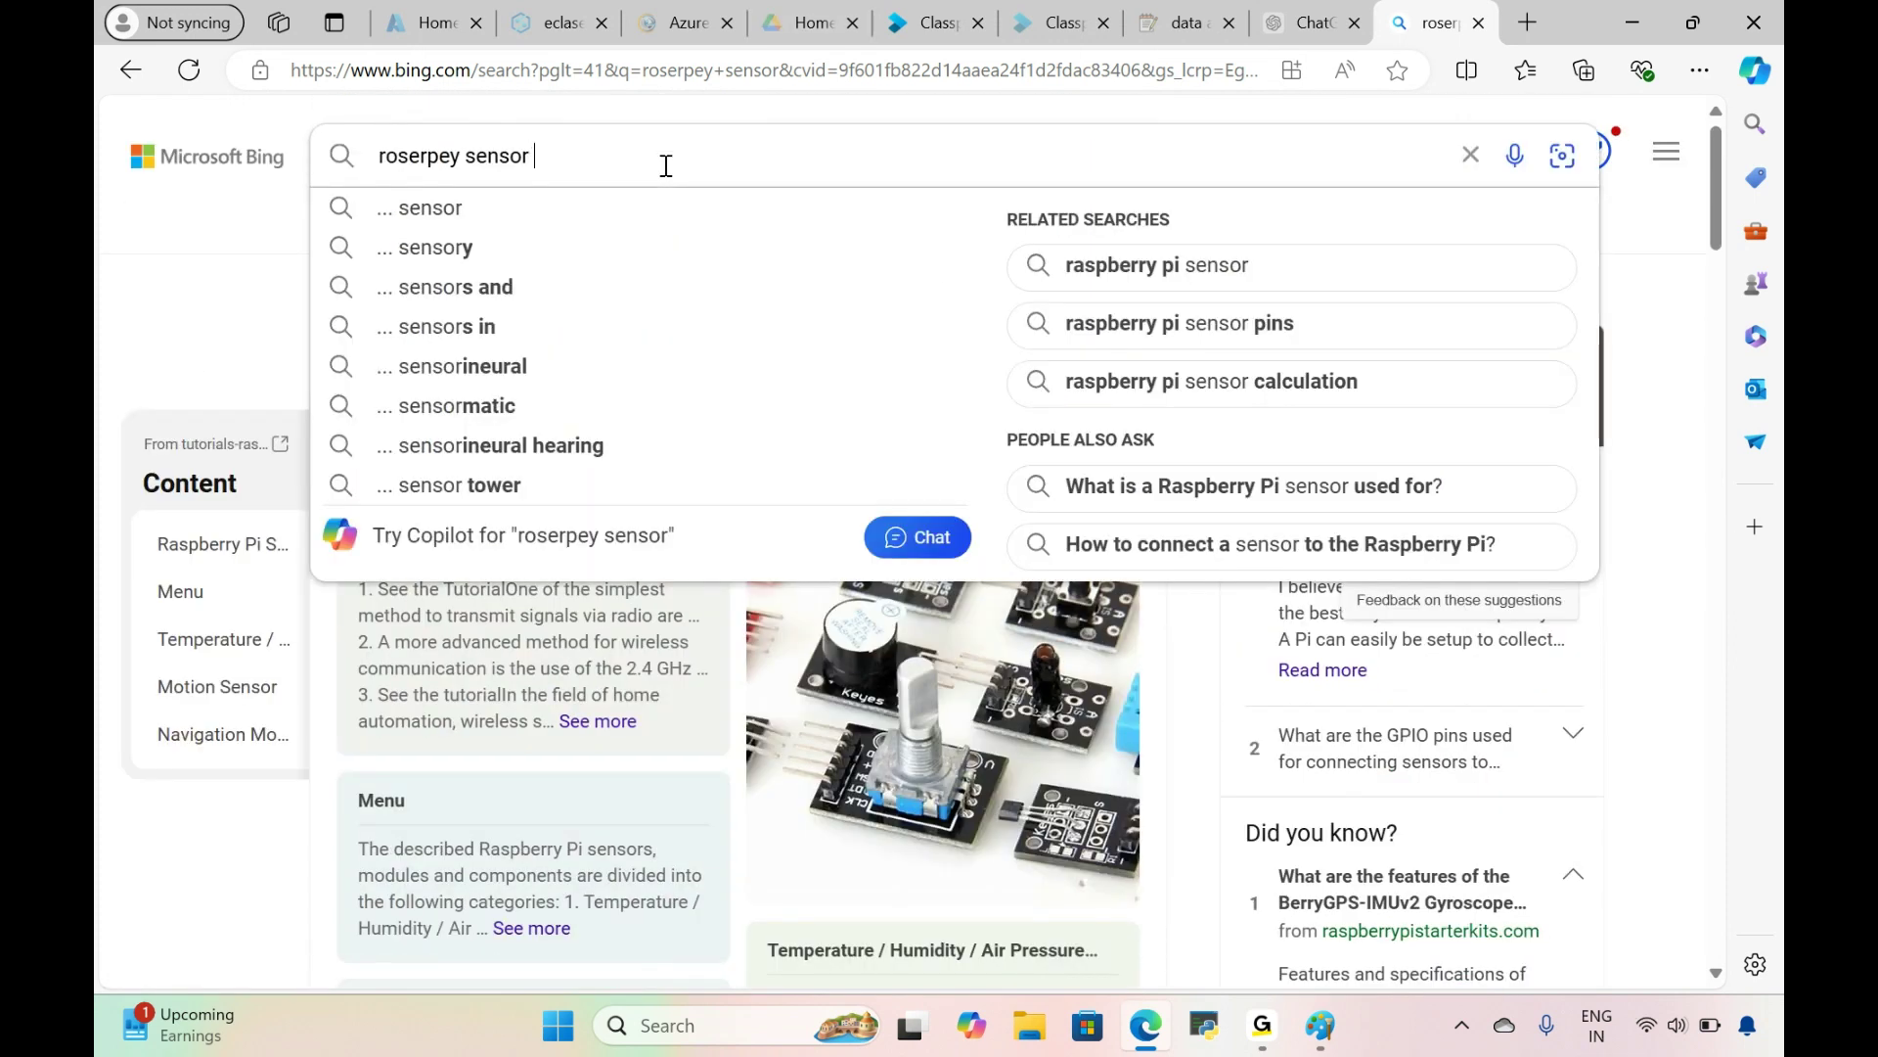
pyautogui.write('ft')
pyautogui.press('Return')
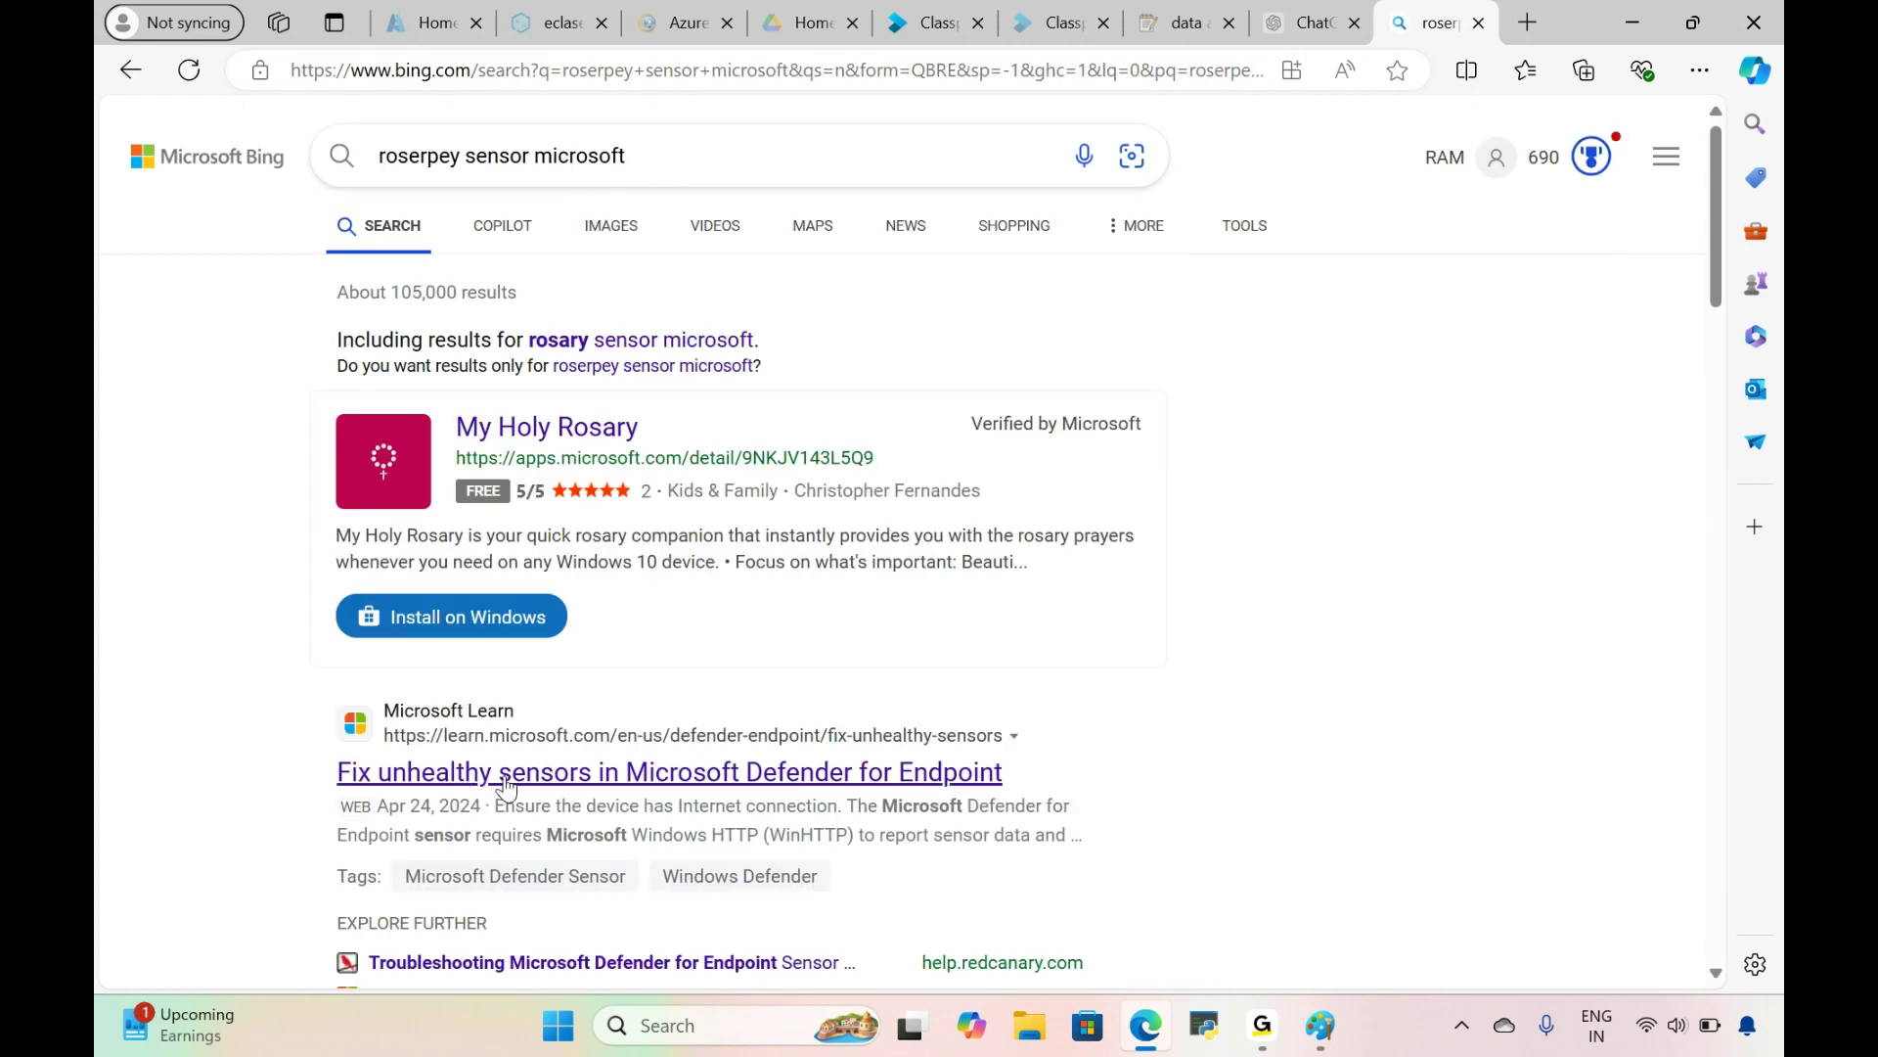
pyautogui.scroll(-1, 546, 787)
pyautogui.scroll(-8, 546, 787)
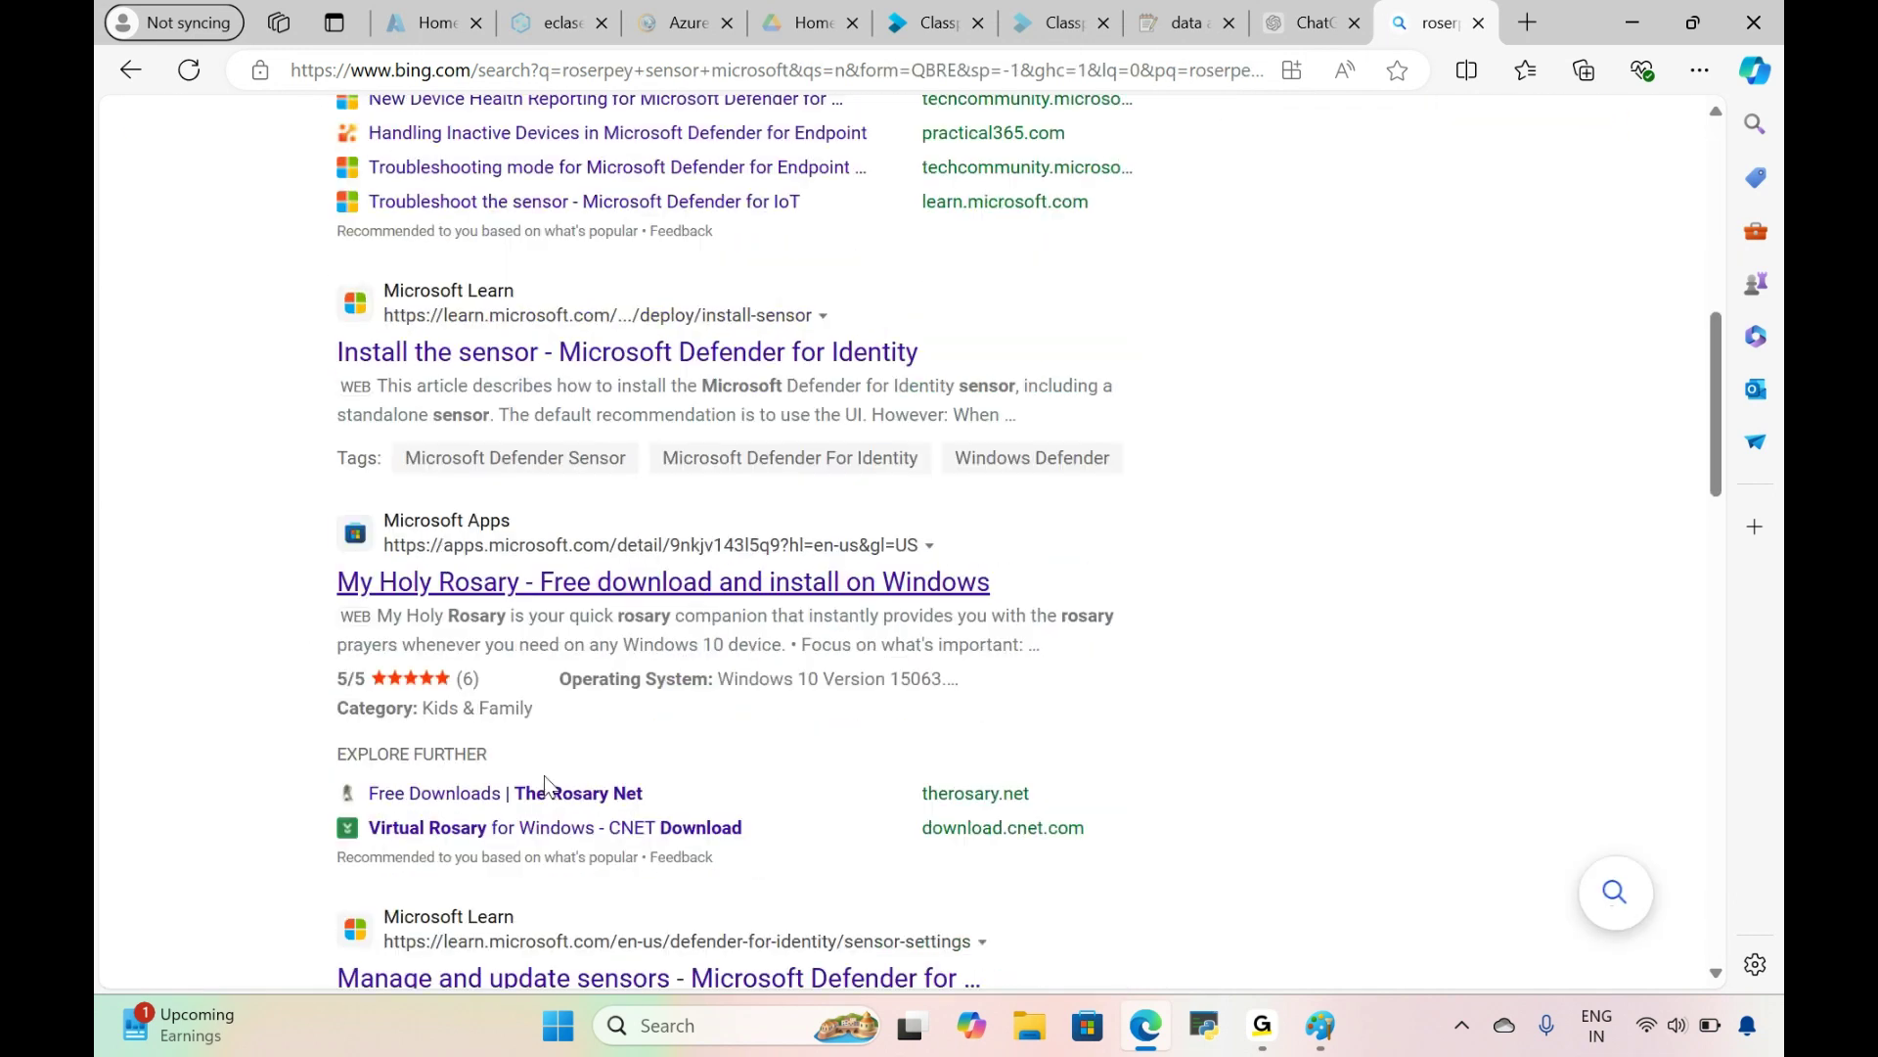
pyautogui.scroll(-8, 545, 787)
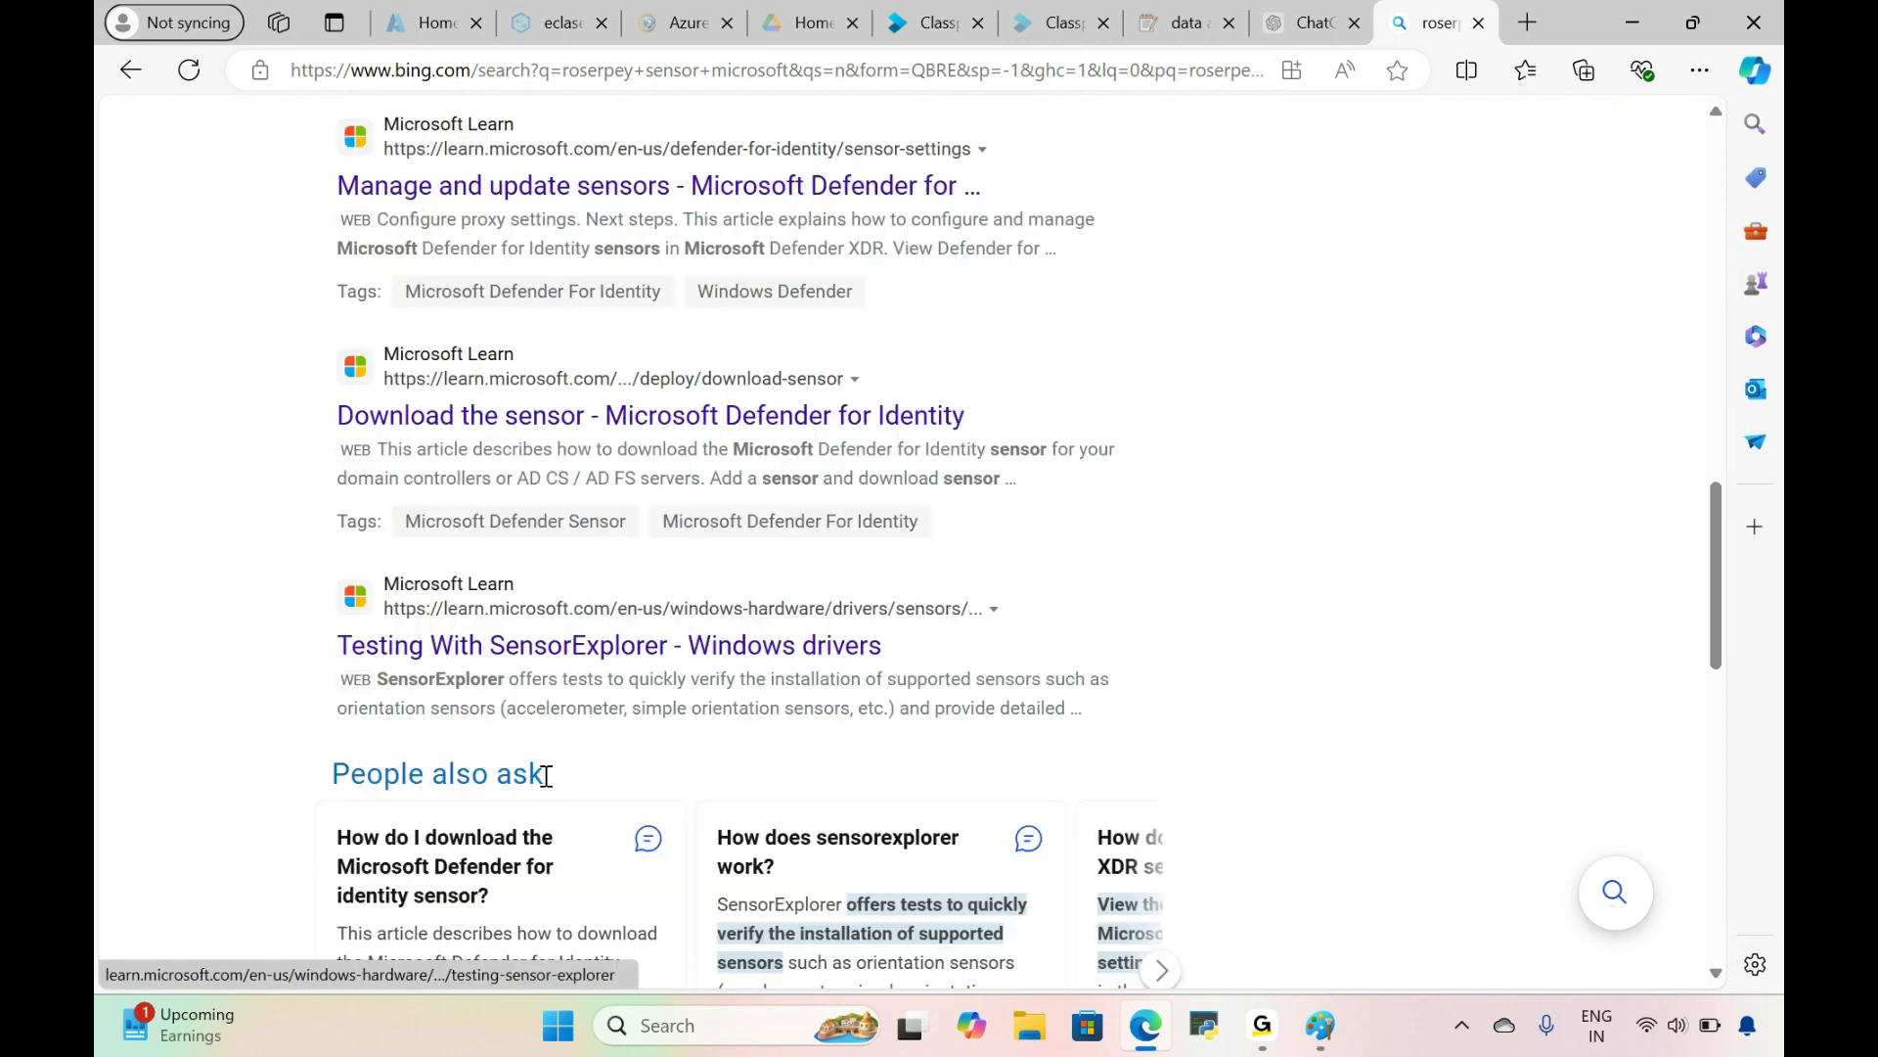
pyautogui.scroll(-6, 546, 776)
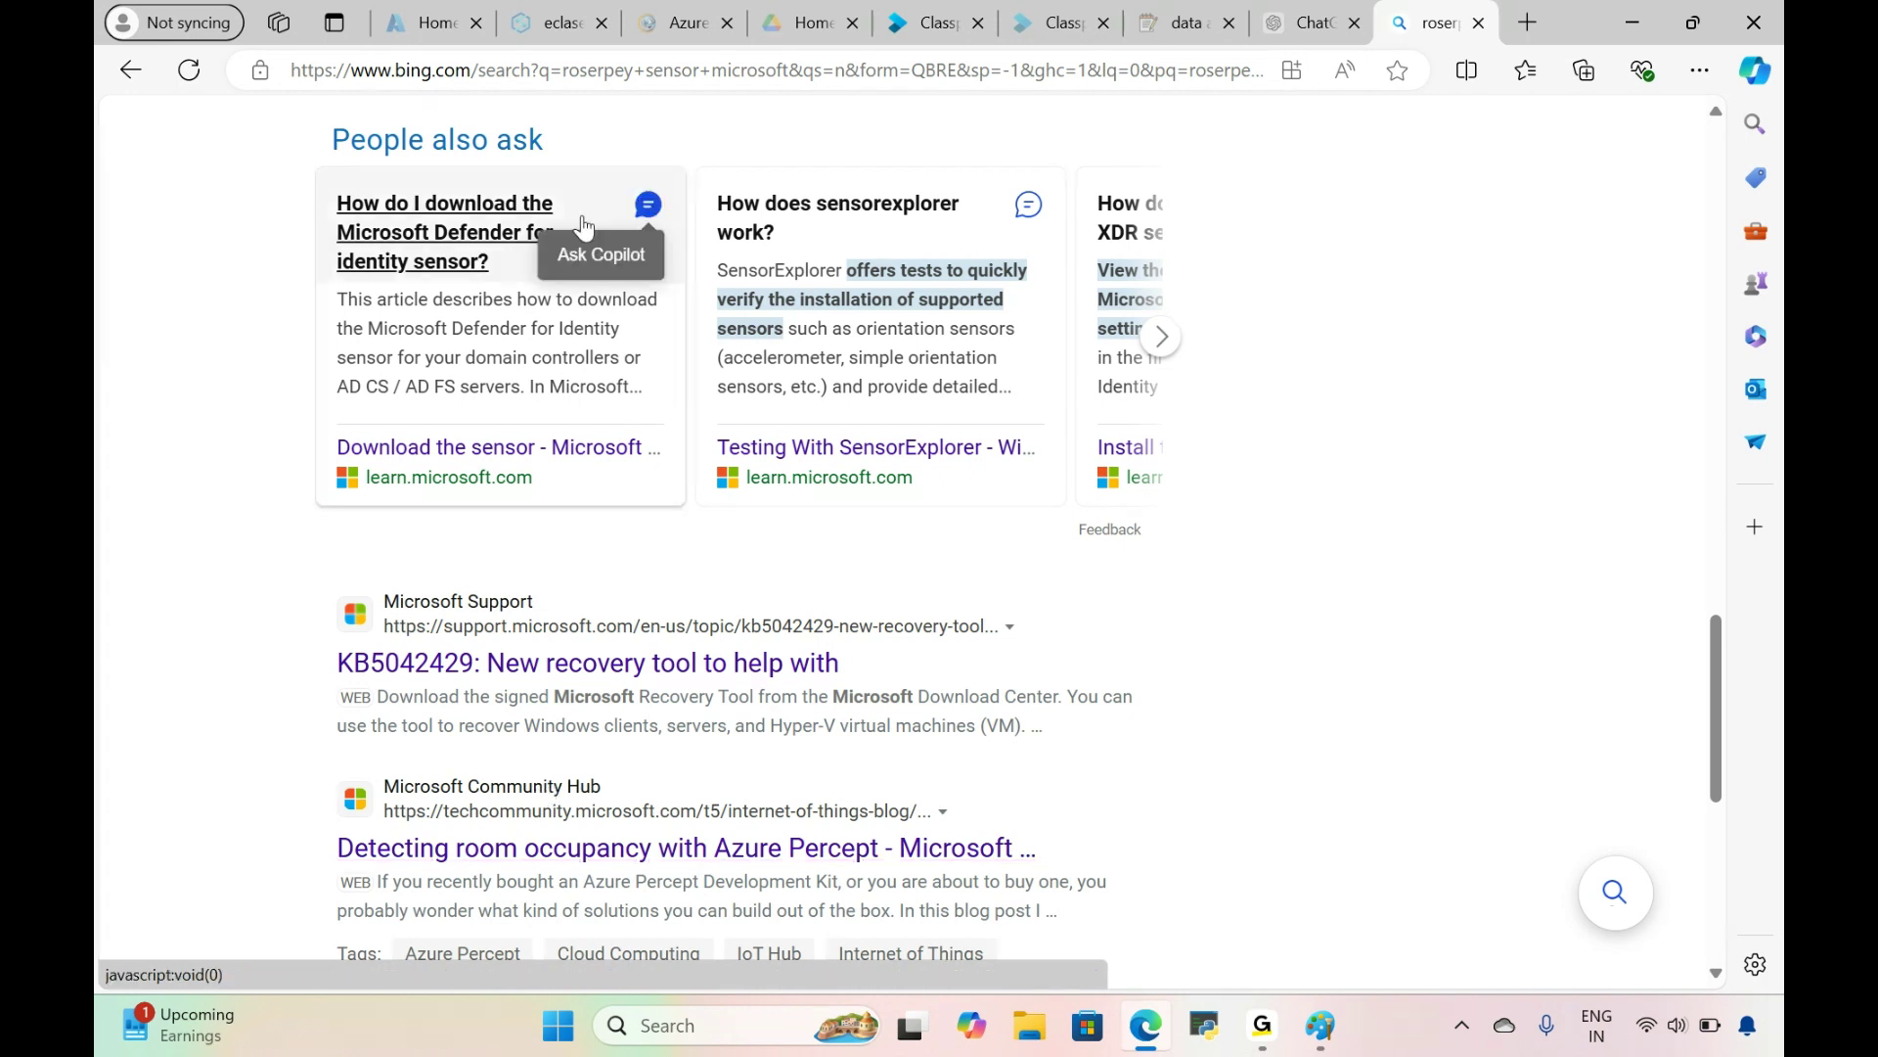
# Step: Change the web search to "roserpey sensor simulator" and look through the results for a sensor simulator
pyautogui.moveTo(1722, 759); pyautogui.dragTo(1716, 244)
pyautogui.moveTo(702, 158); pyautogui.dragTo(532, 157)
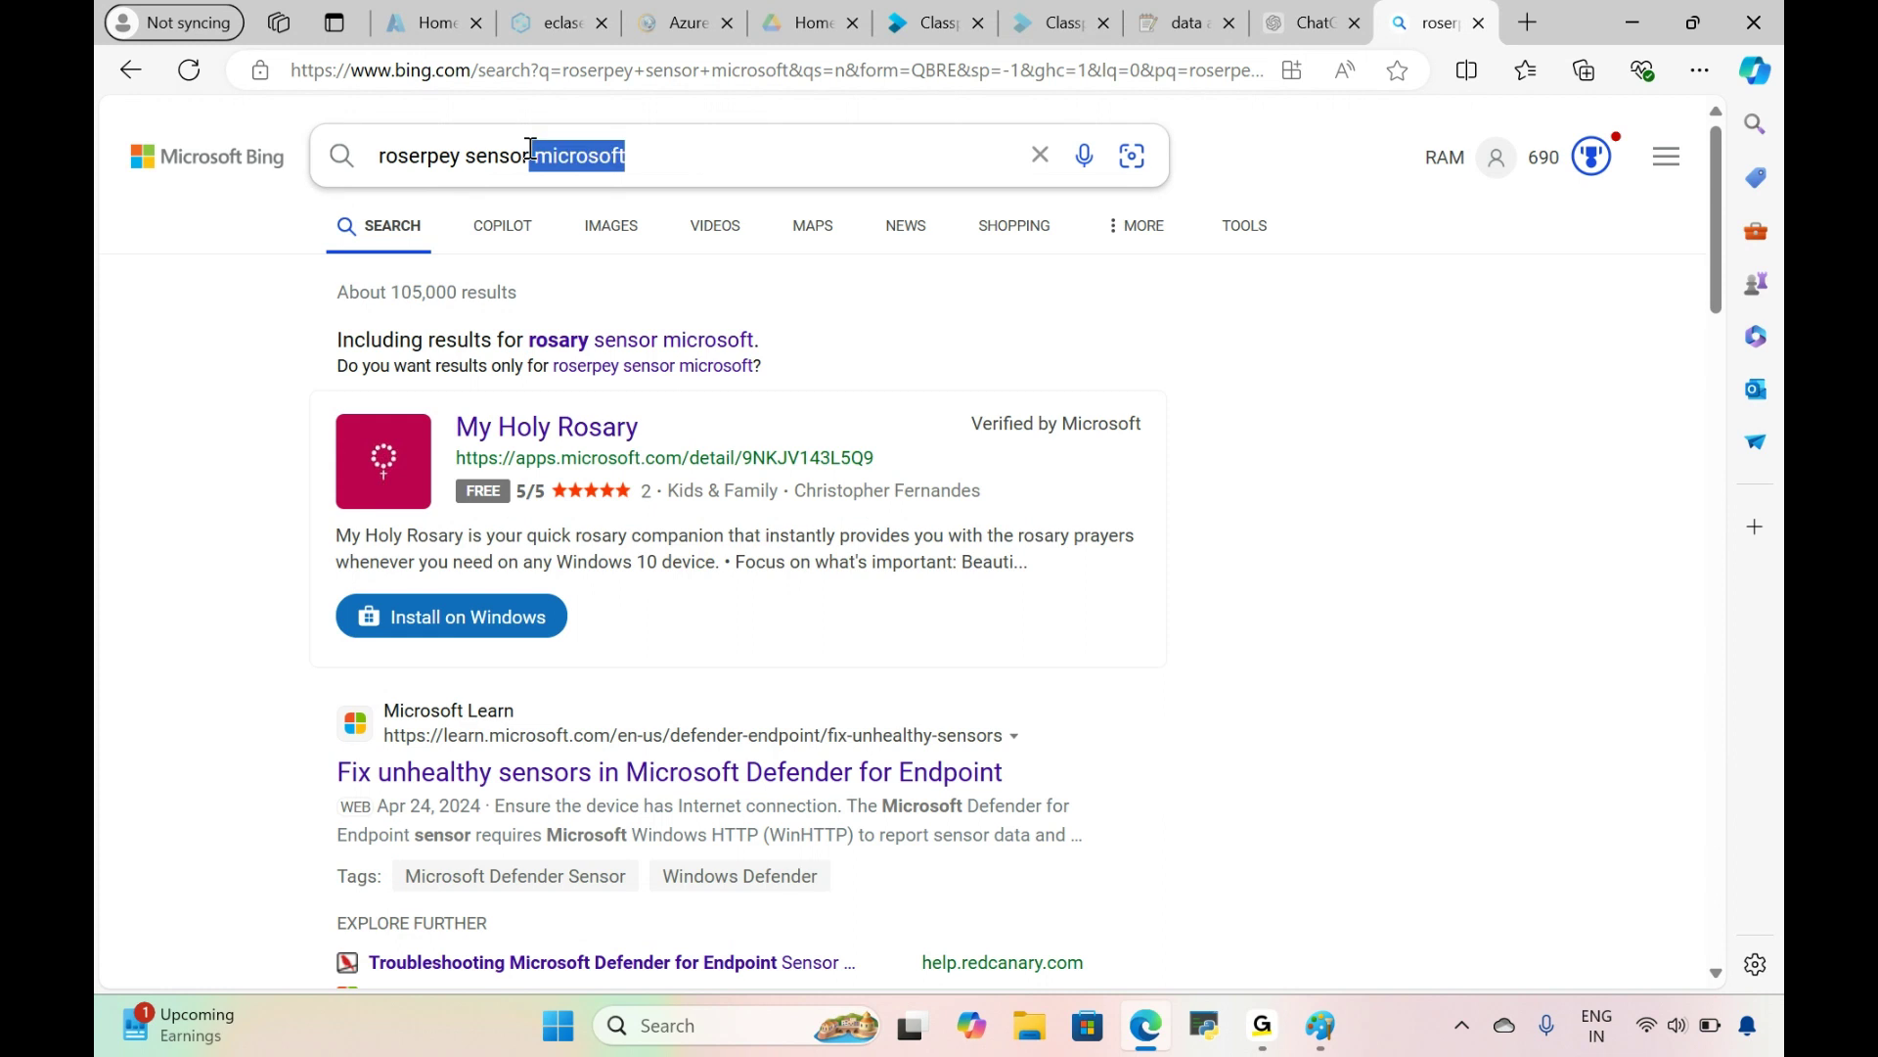
pyautogui.write('simulator')
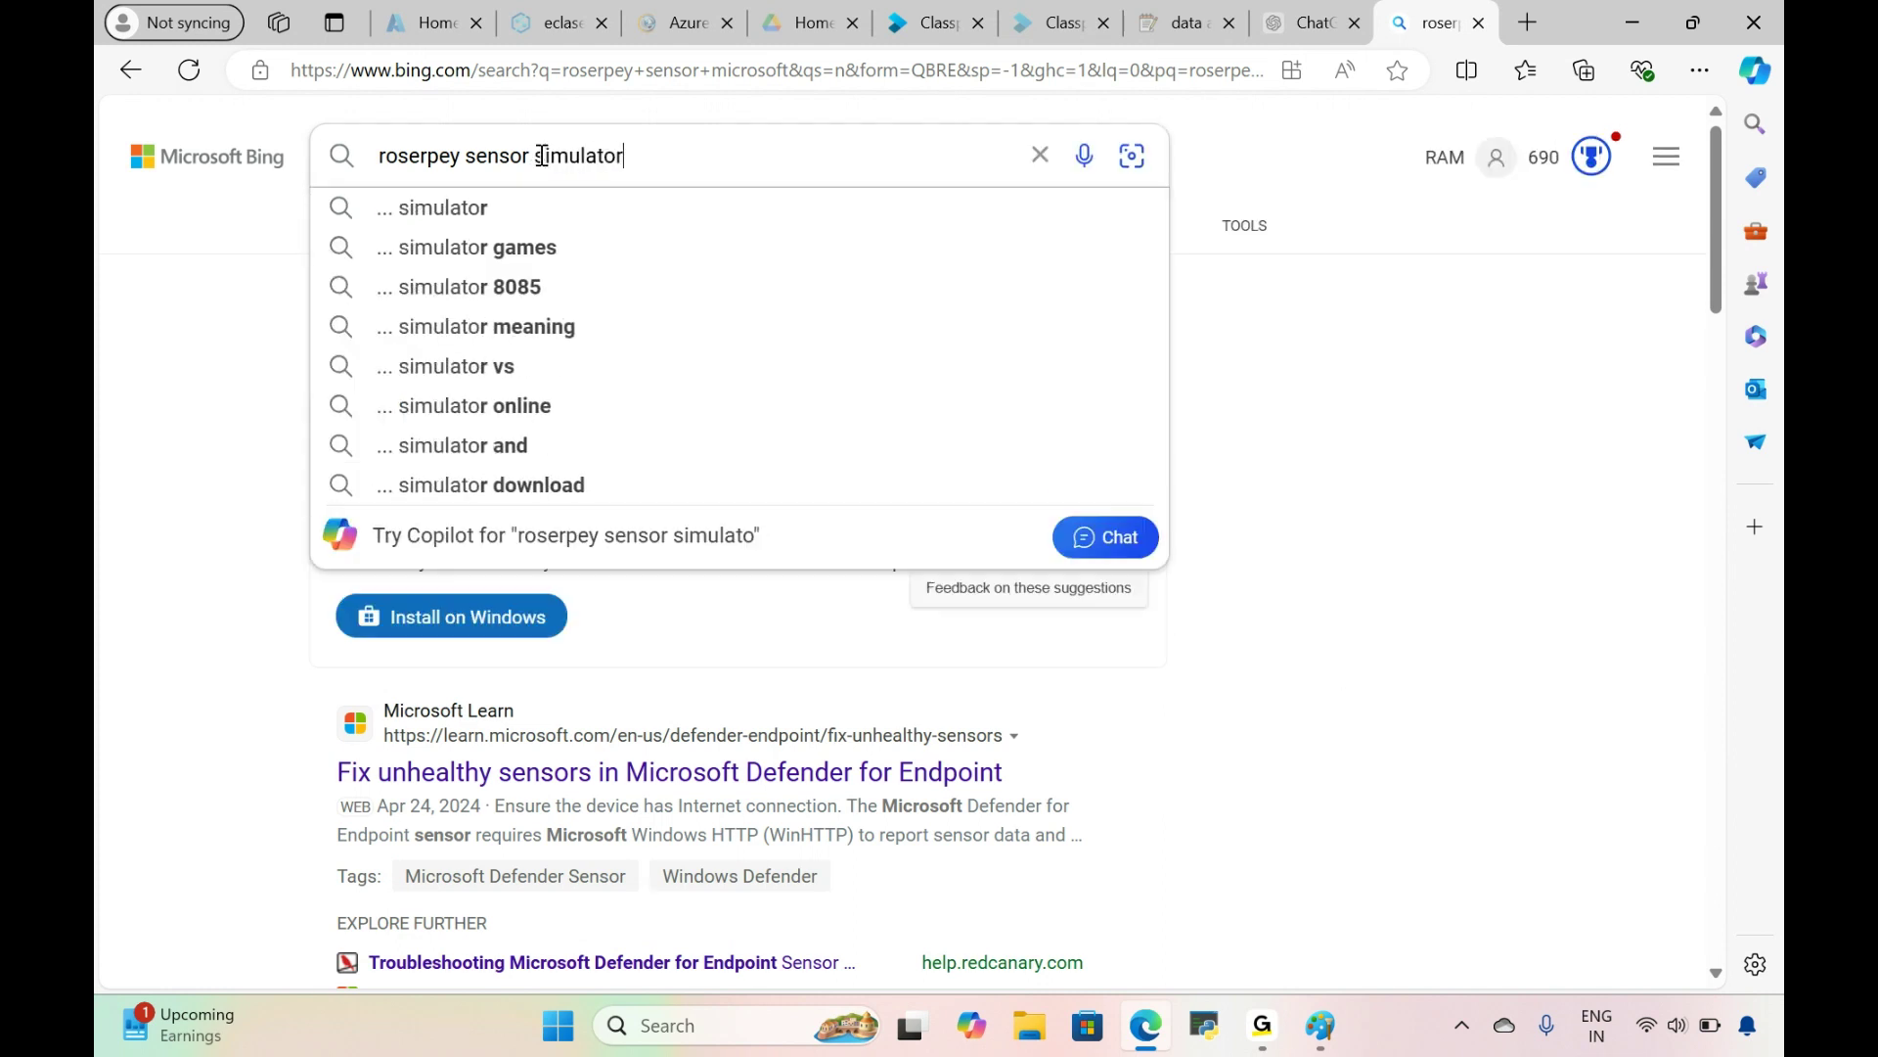
pyautogui.press('Return')
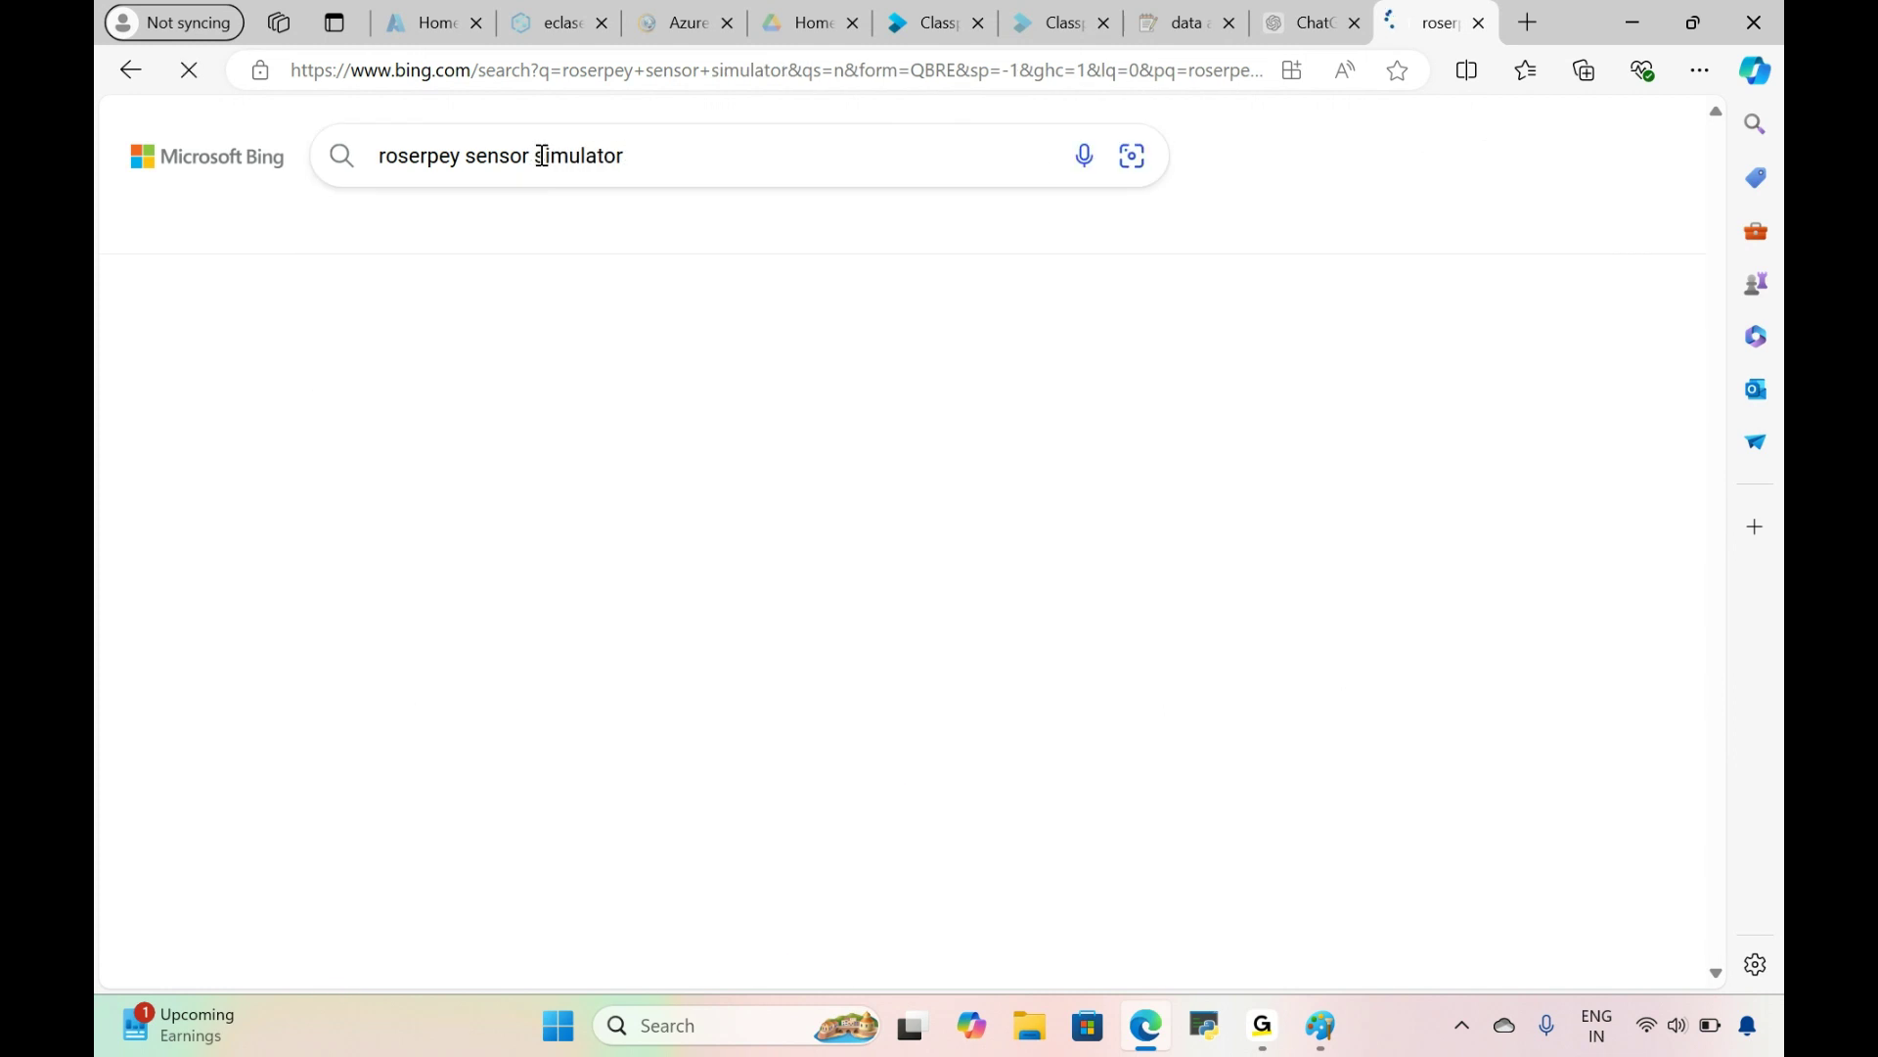
pyautogui.scroll(-9, 227, 631)
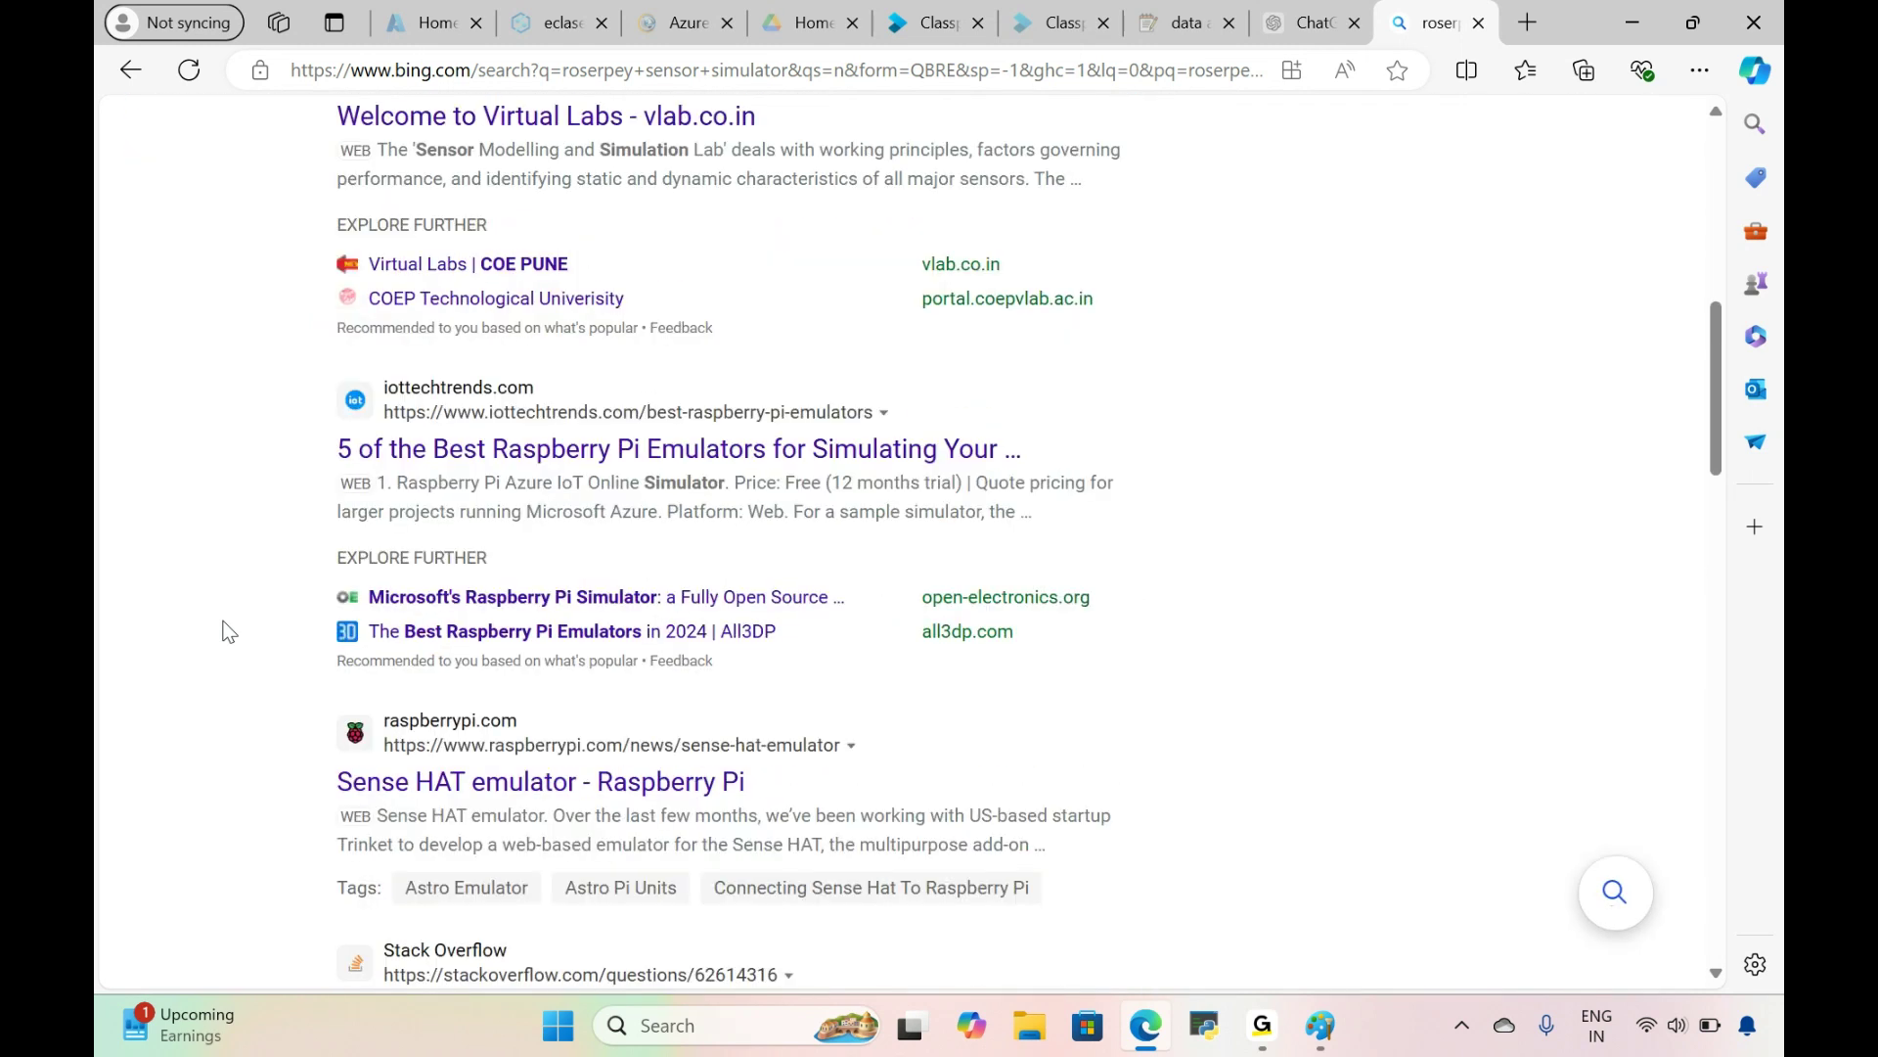
pyautogui.scroll(2, 228, 631)
pyautogui.scroll(-5, 228, 631)
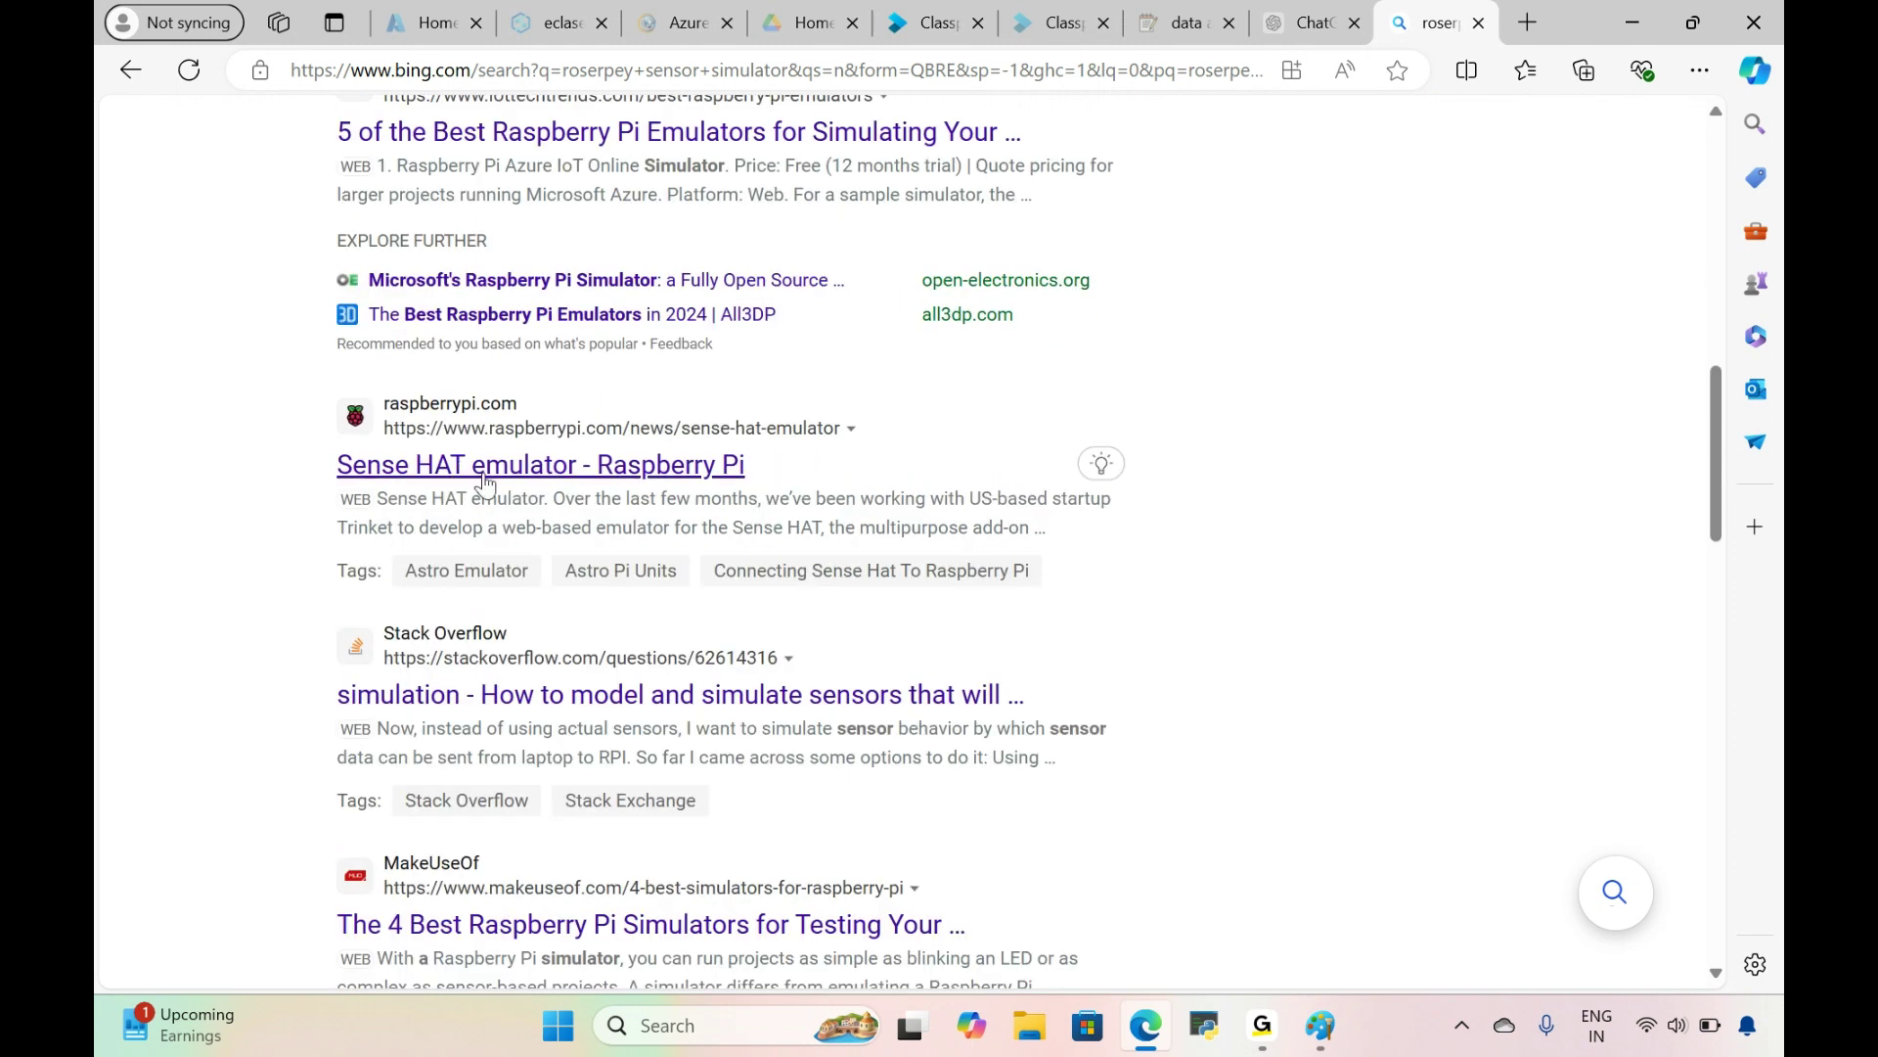
# Step: Open the Raspberry Pi "Sense HAT emulator" article from the results and skim its embedded emulator
pyautogui.click(490, 477)
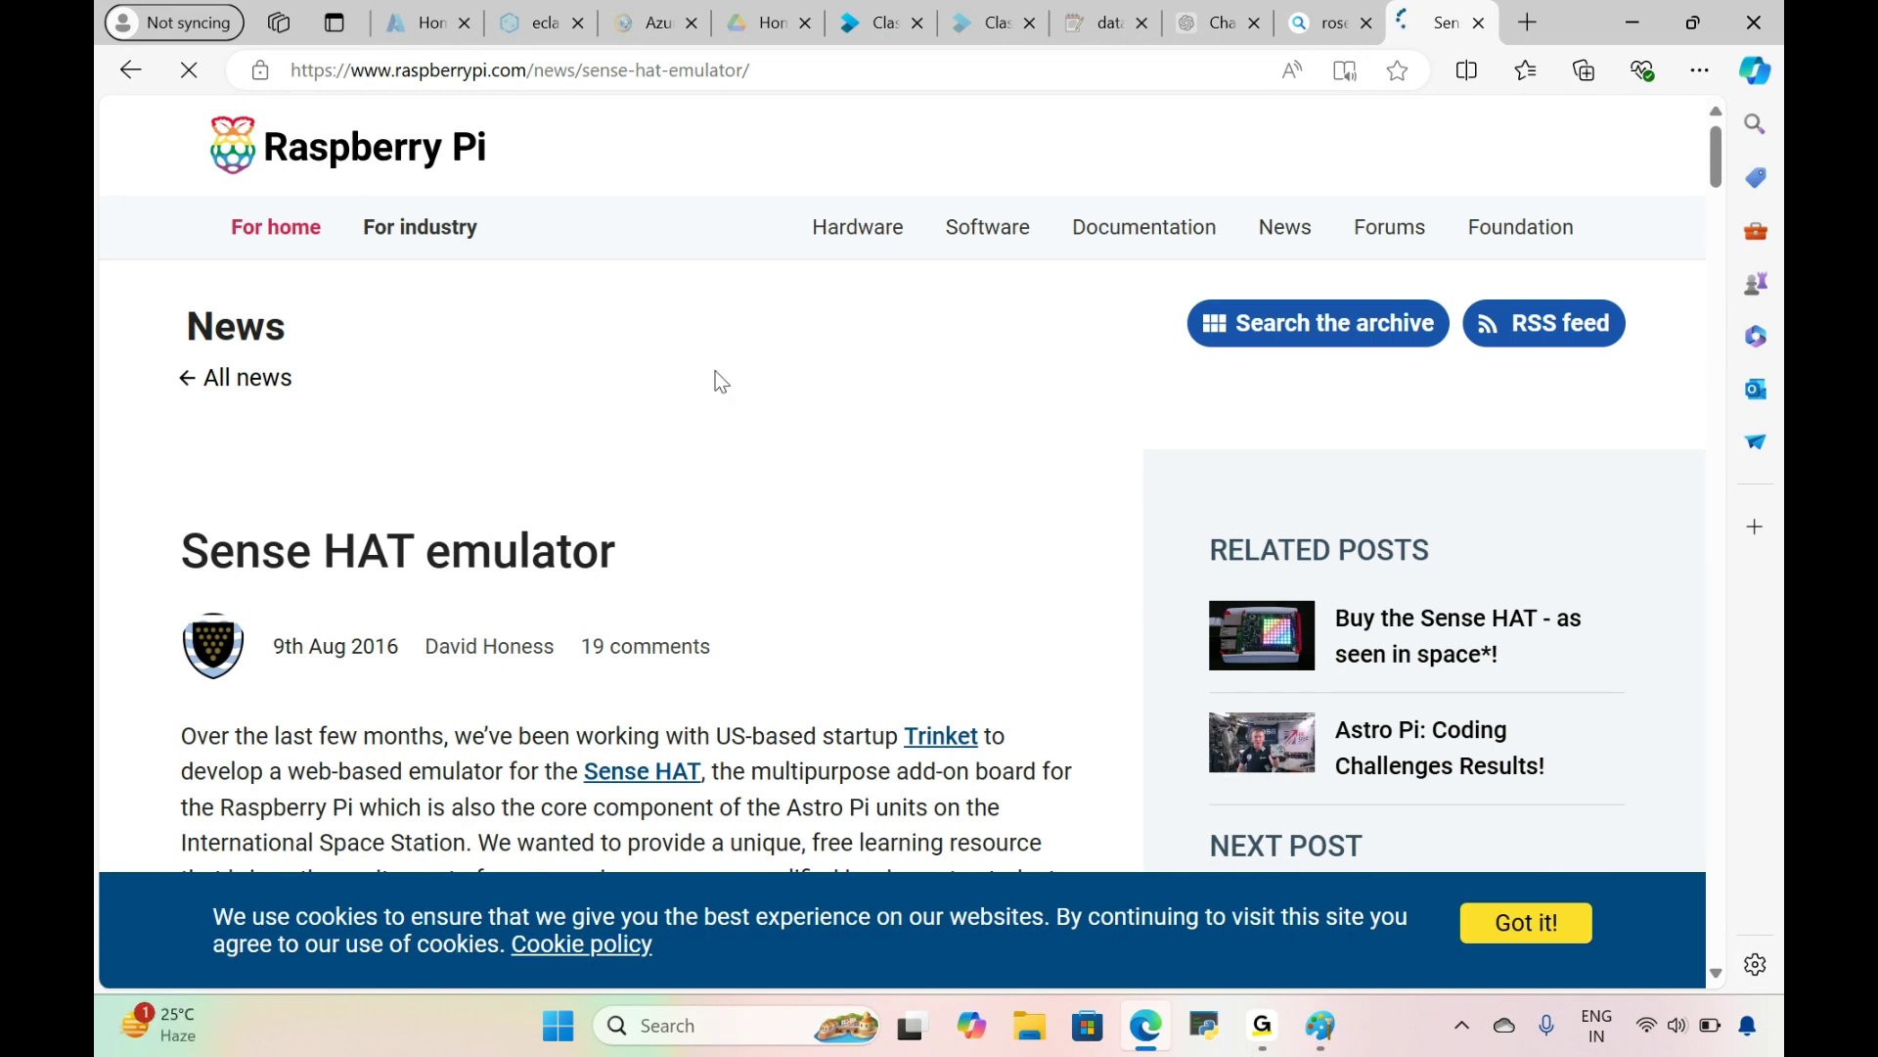
pyautogui.scroll(-8, 721, 382)
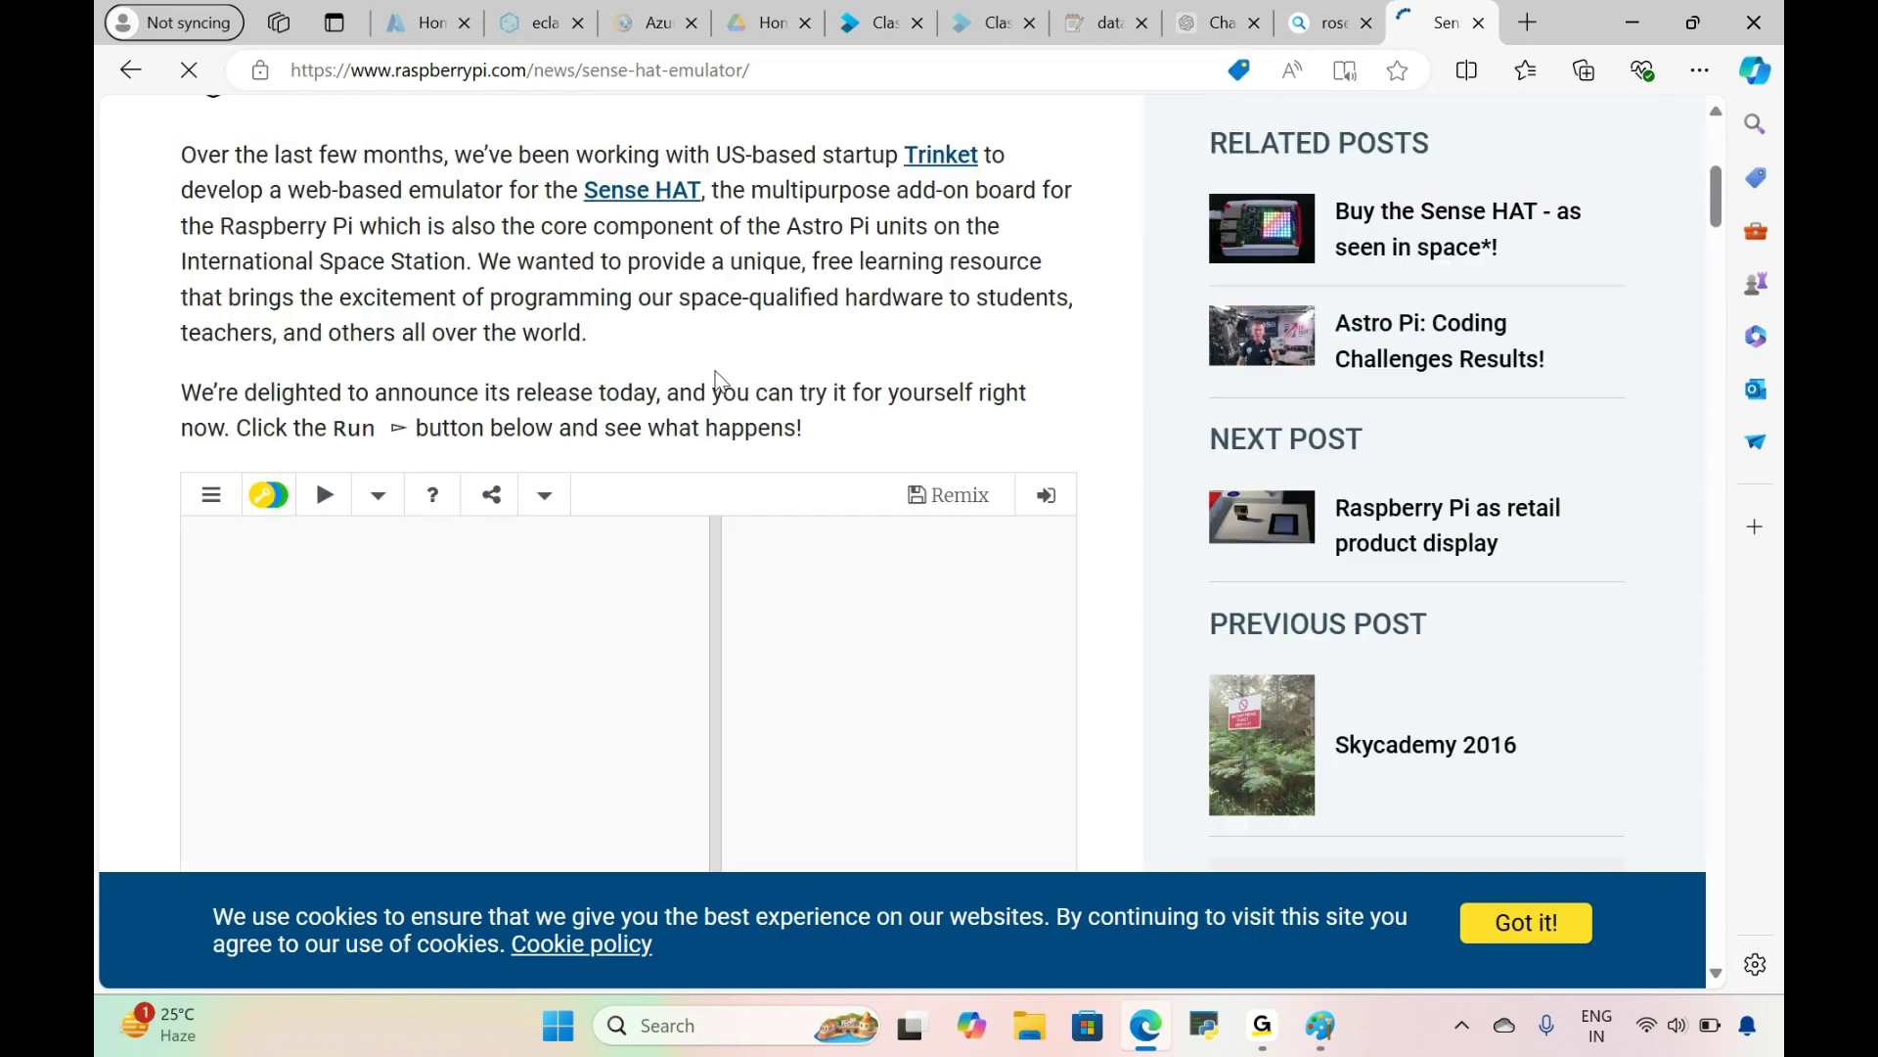
pyautogui.scroll(8, 717, 371)
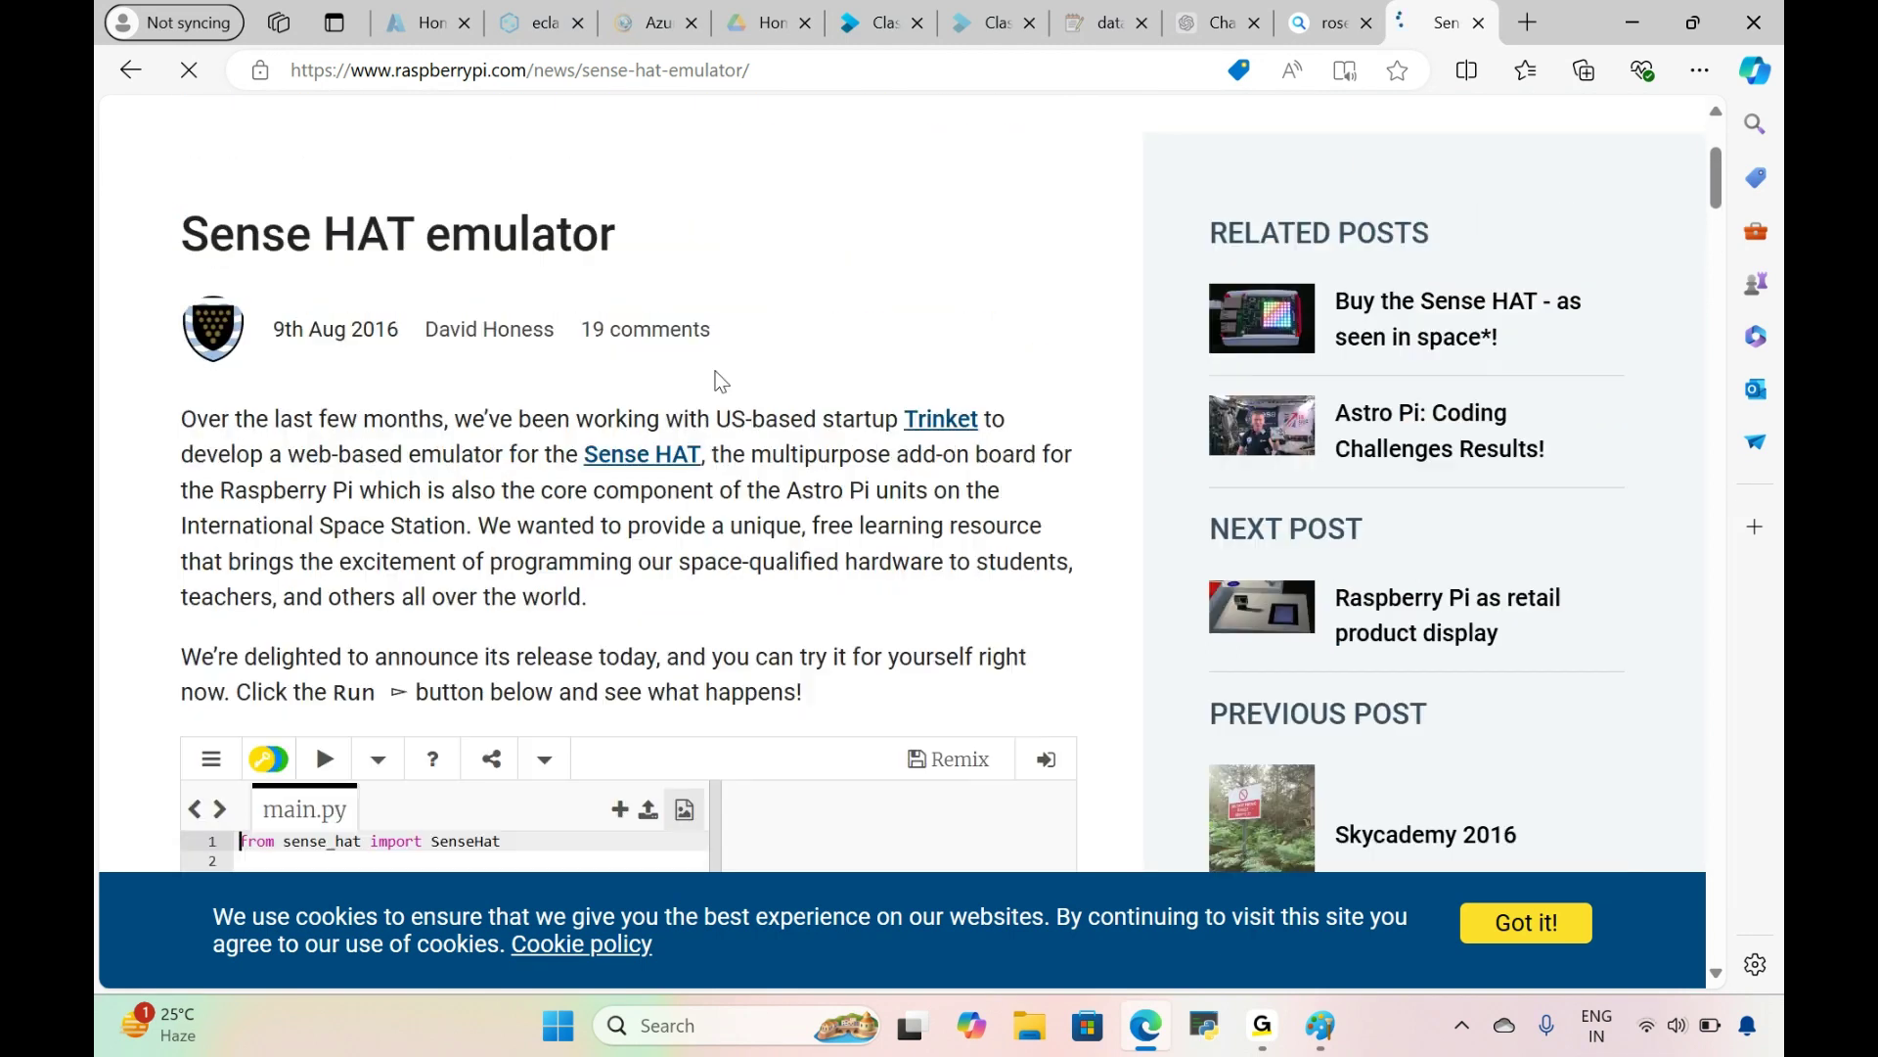
# Step: Try to open Google in the Sense HAT article's tab, and close that tab
pyautogui.click(848, 77)
pyautogui.write('goo')
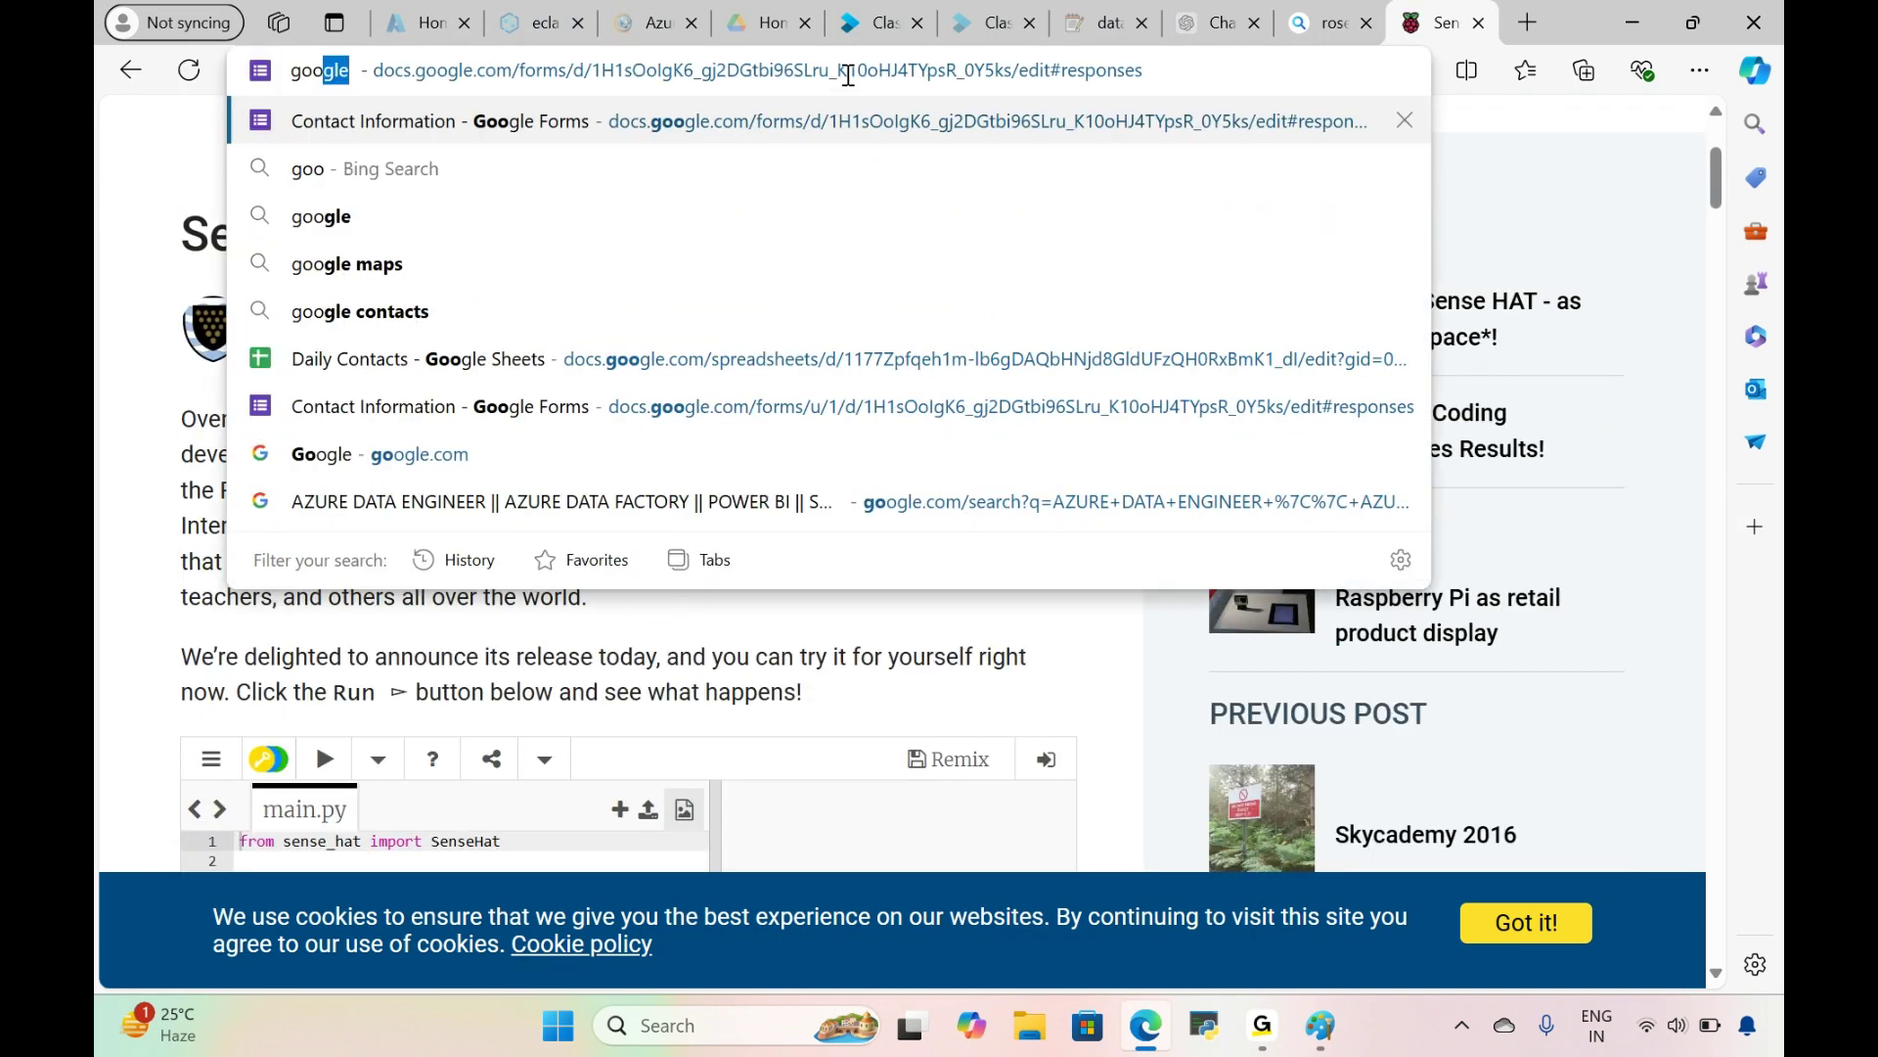
pyautogui.write('gle')
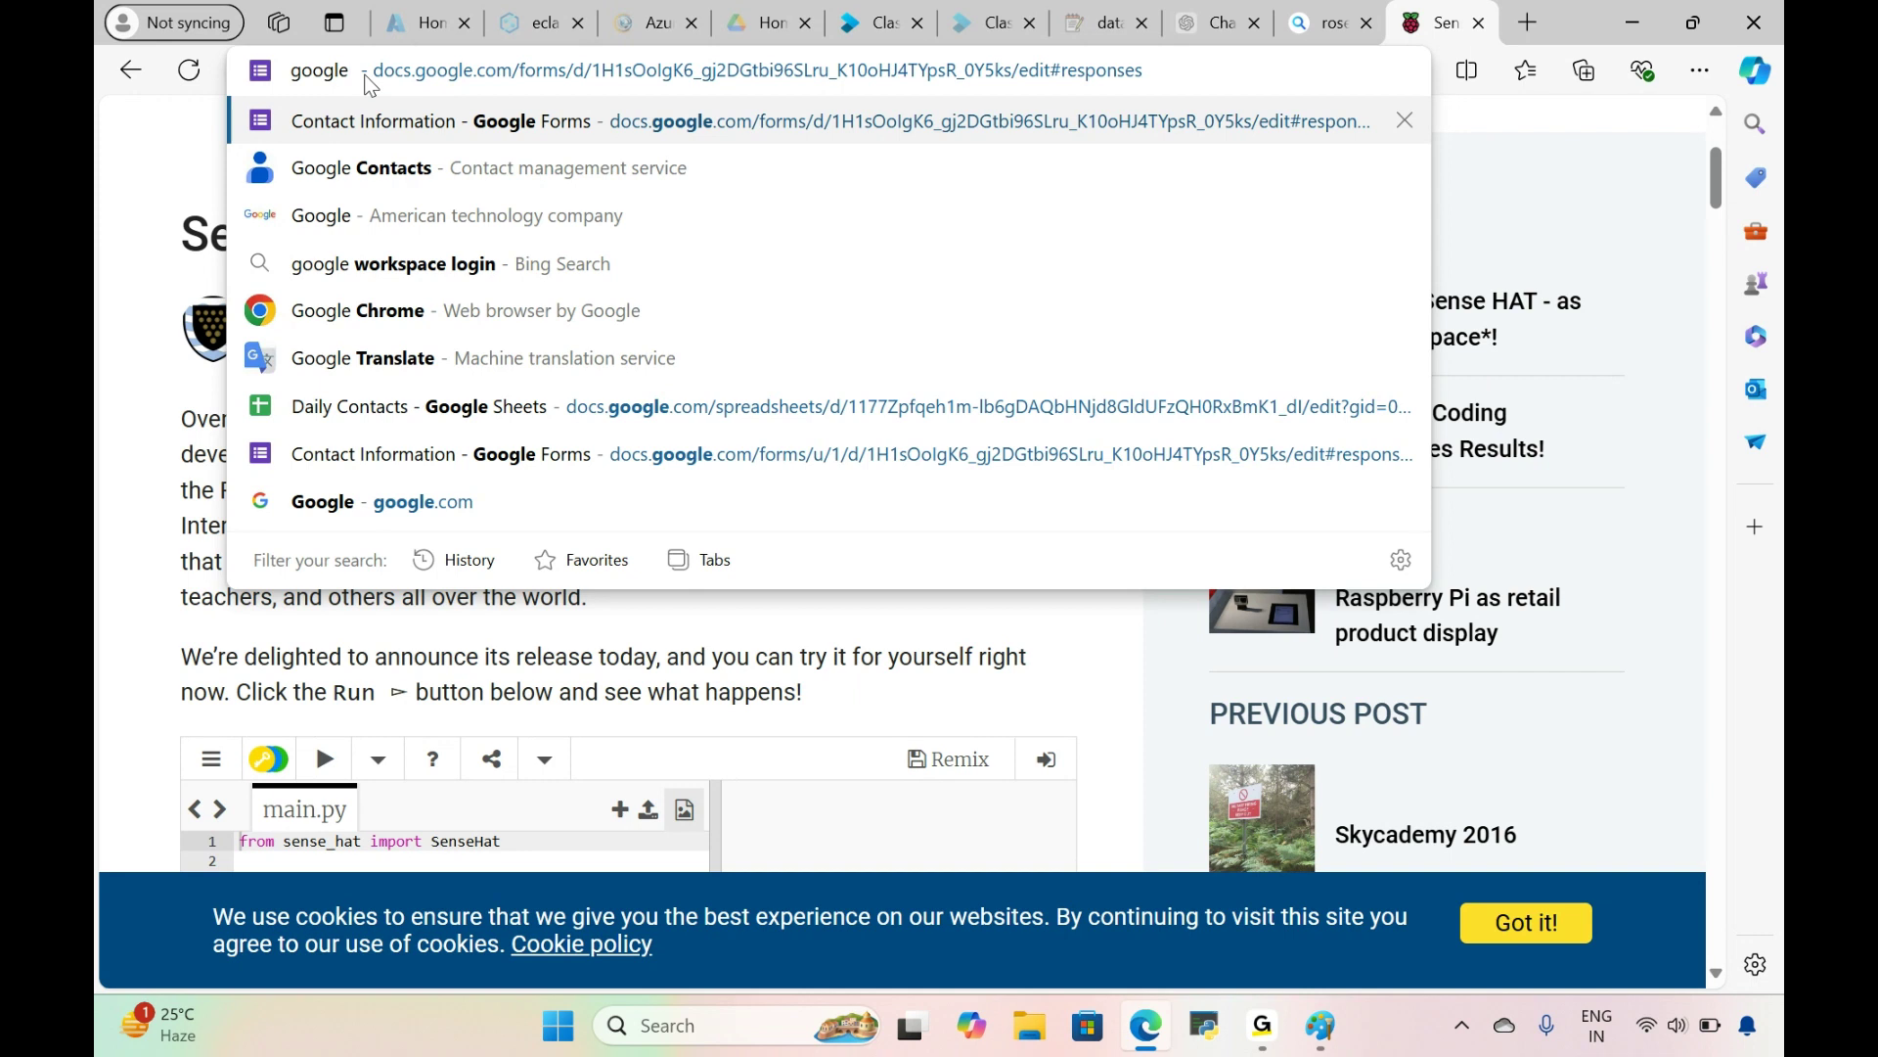
pyautogui.doubleClick(366, 83)
pyautogui.press('BackSpace')
pyautogui.write('google')
pyautogui.press('Return')
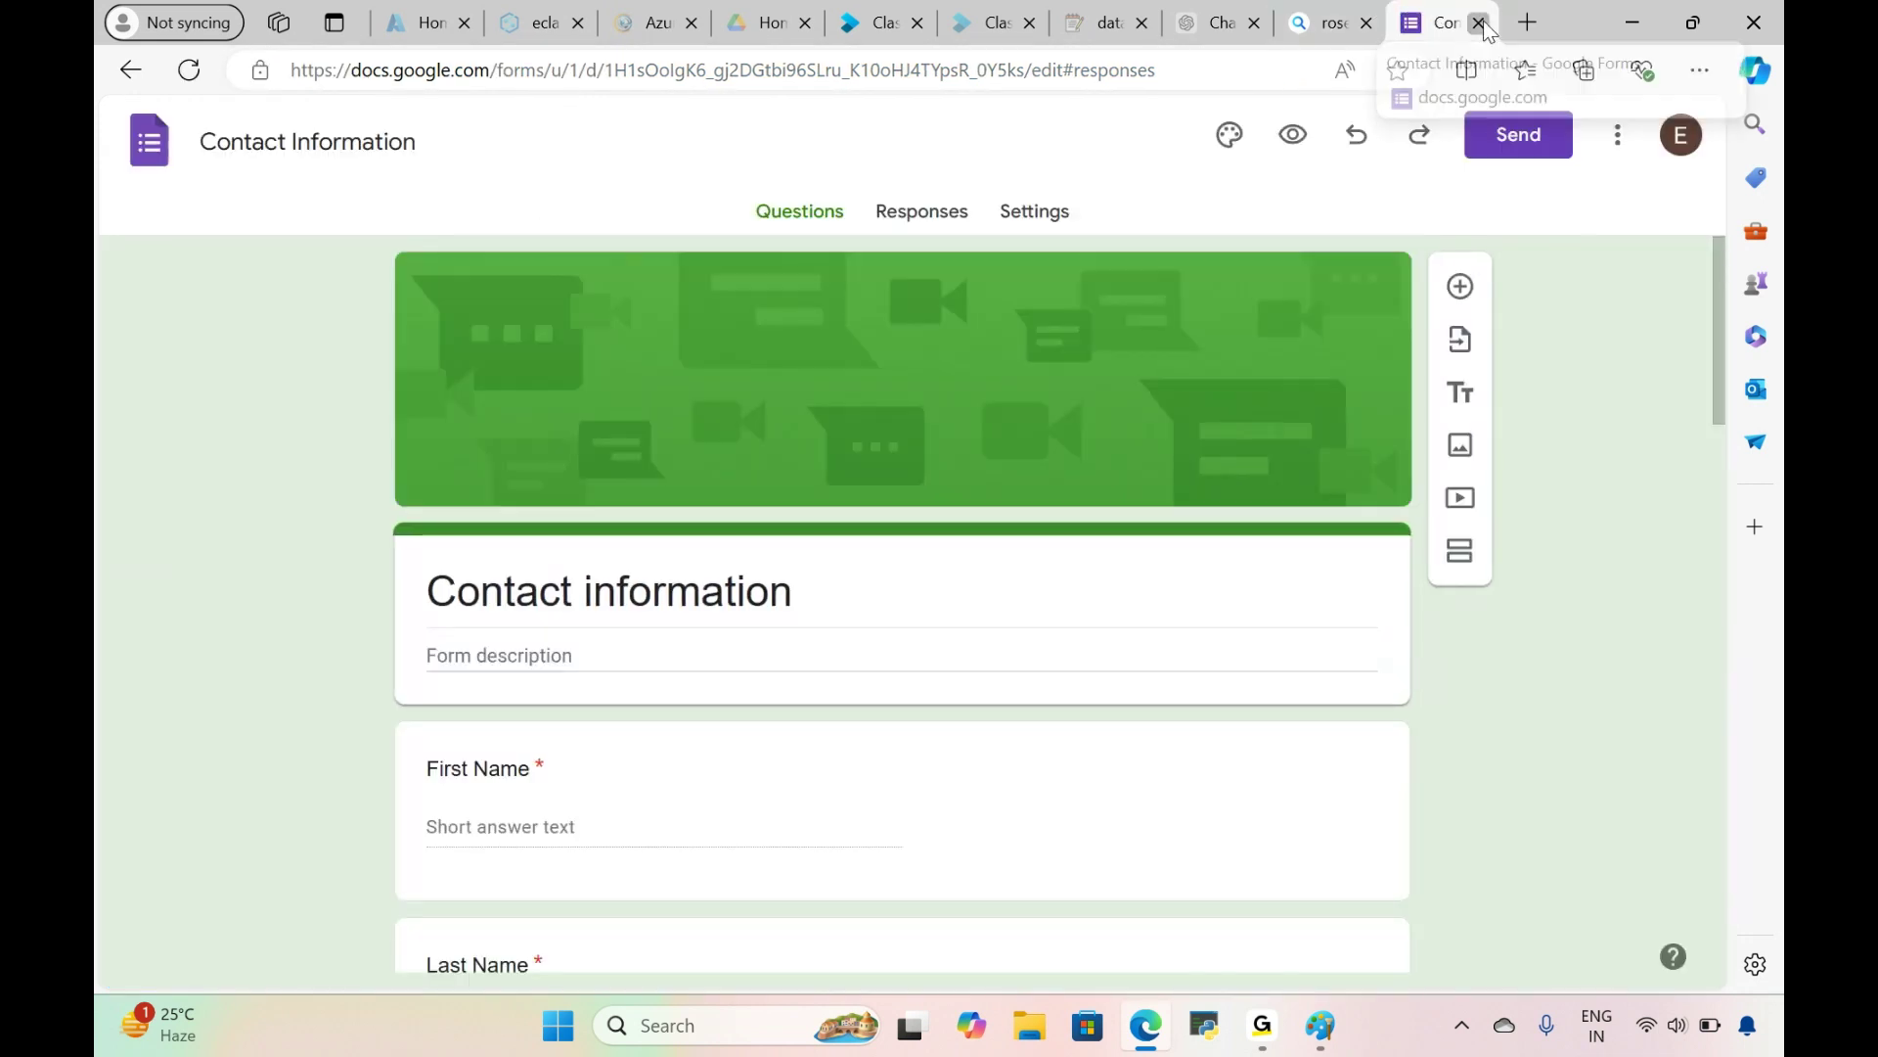
pyautogui.click(1481, 25)
# Step: Search Bing for "google" and open the Google home page from the results
pyautogui.moveTo(663, 164); pyautogui.dragTo(98, 198)
pyautogui.write('google')
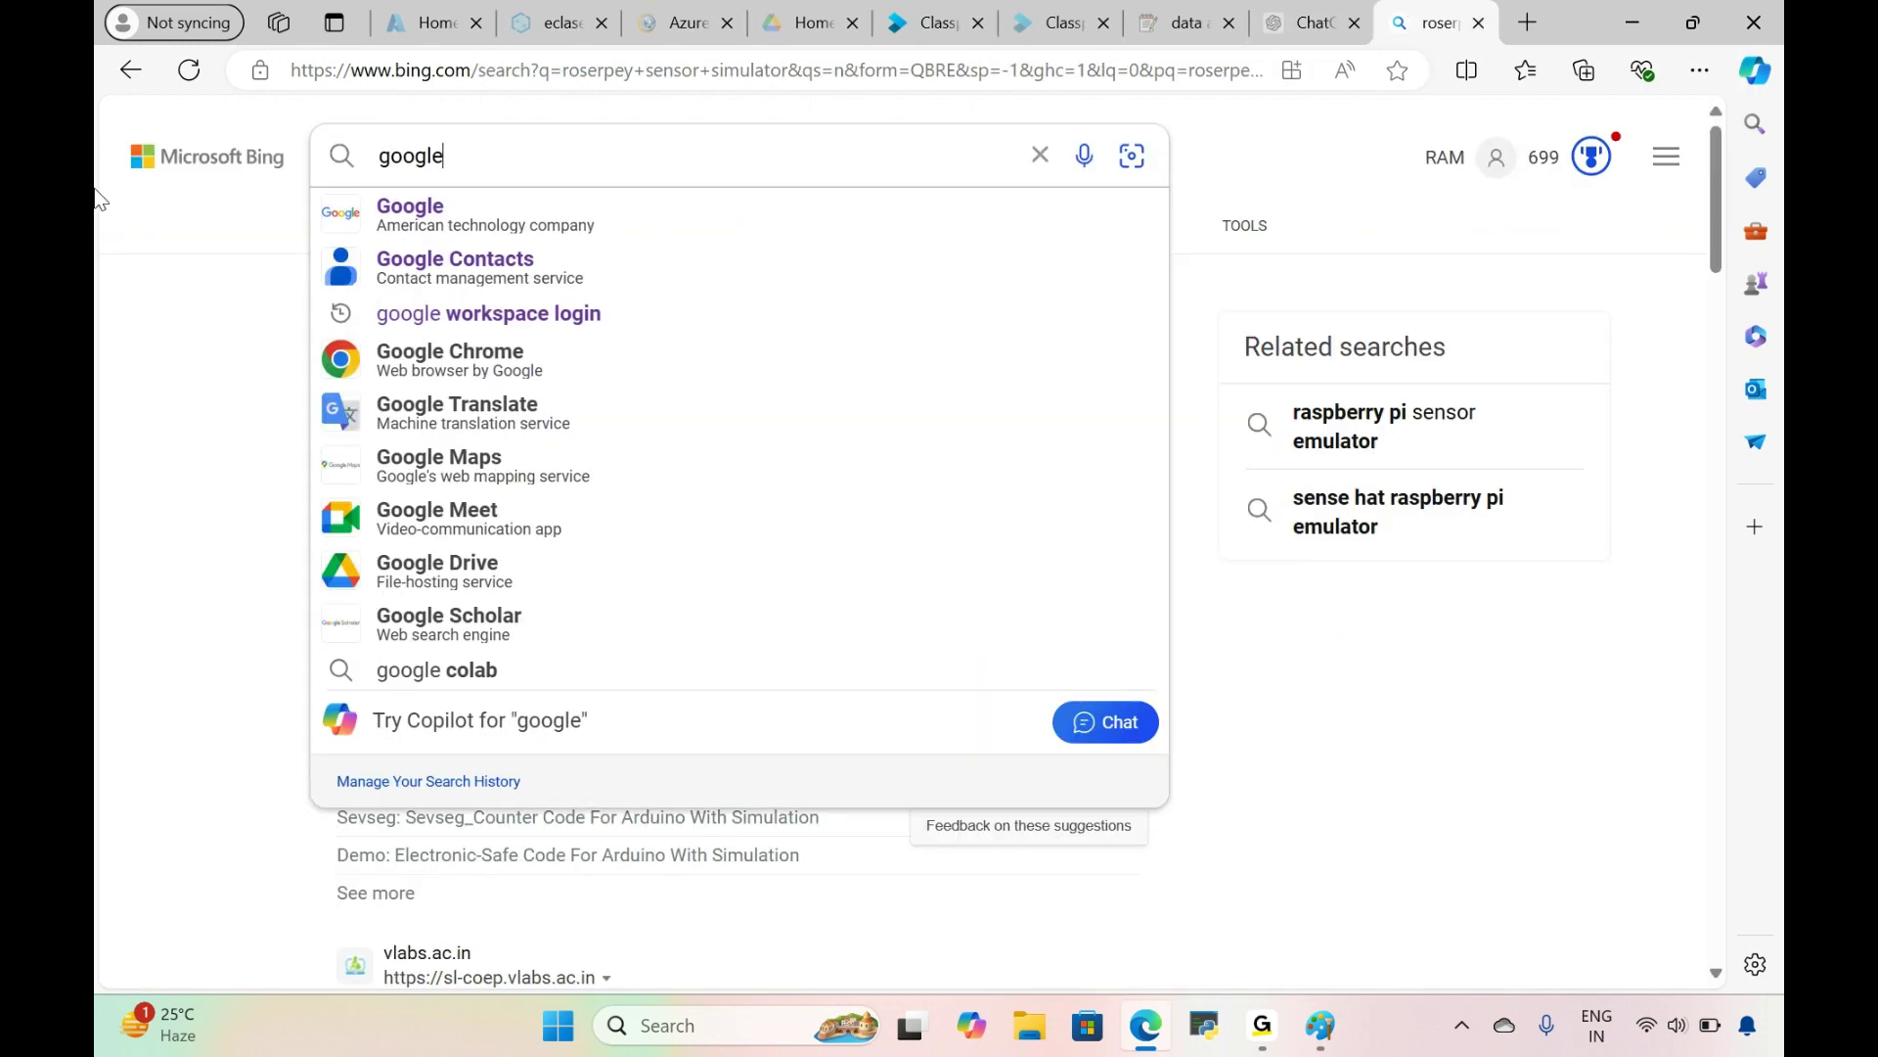
pyautogui.press('Return')
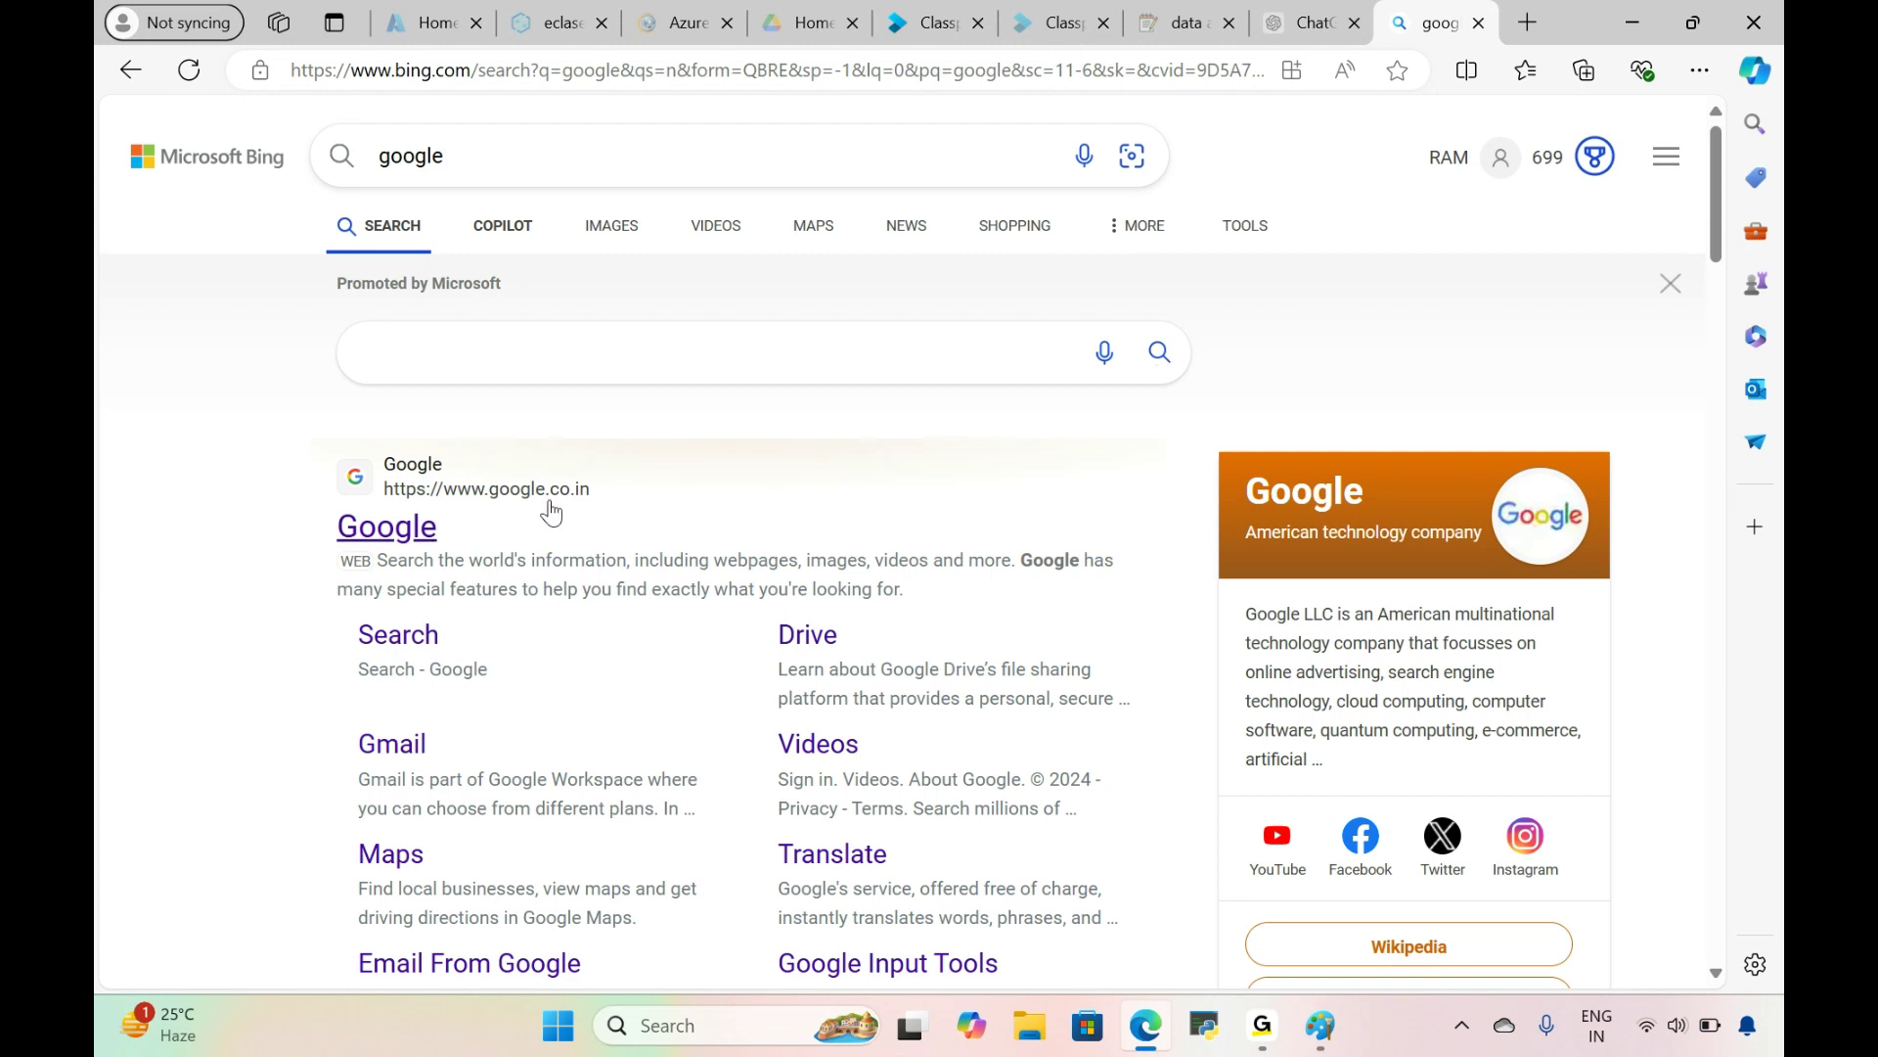
pyautogui.click(403, 531)
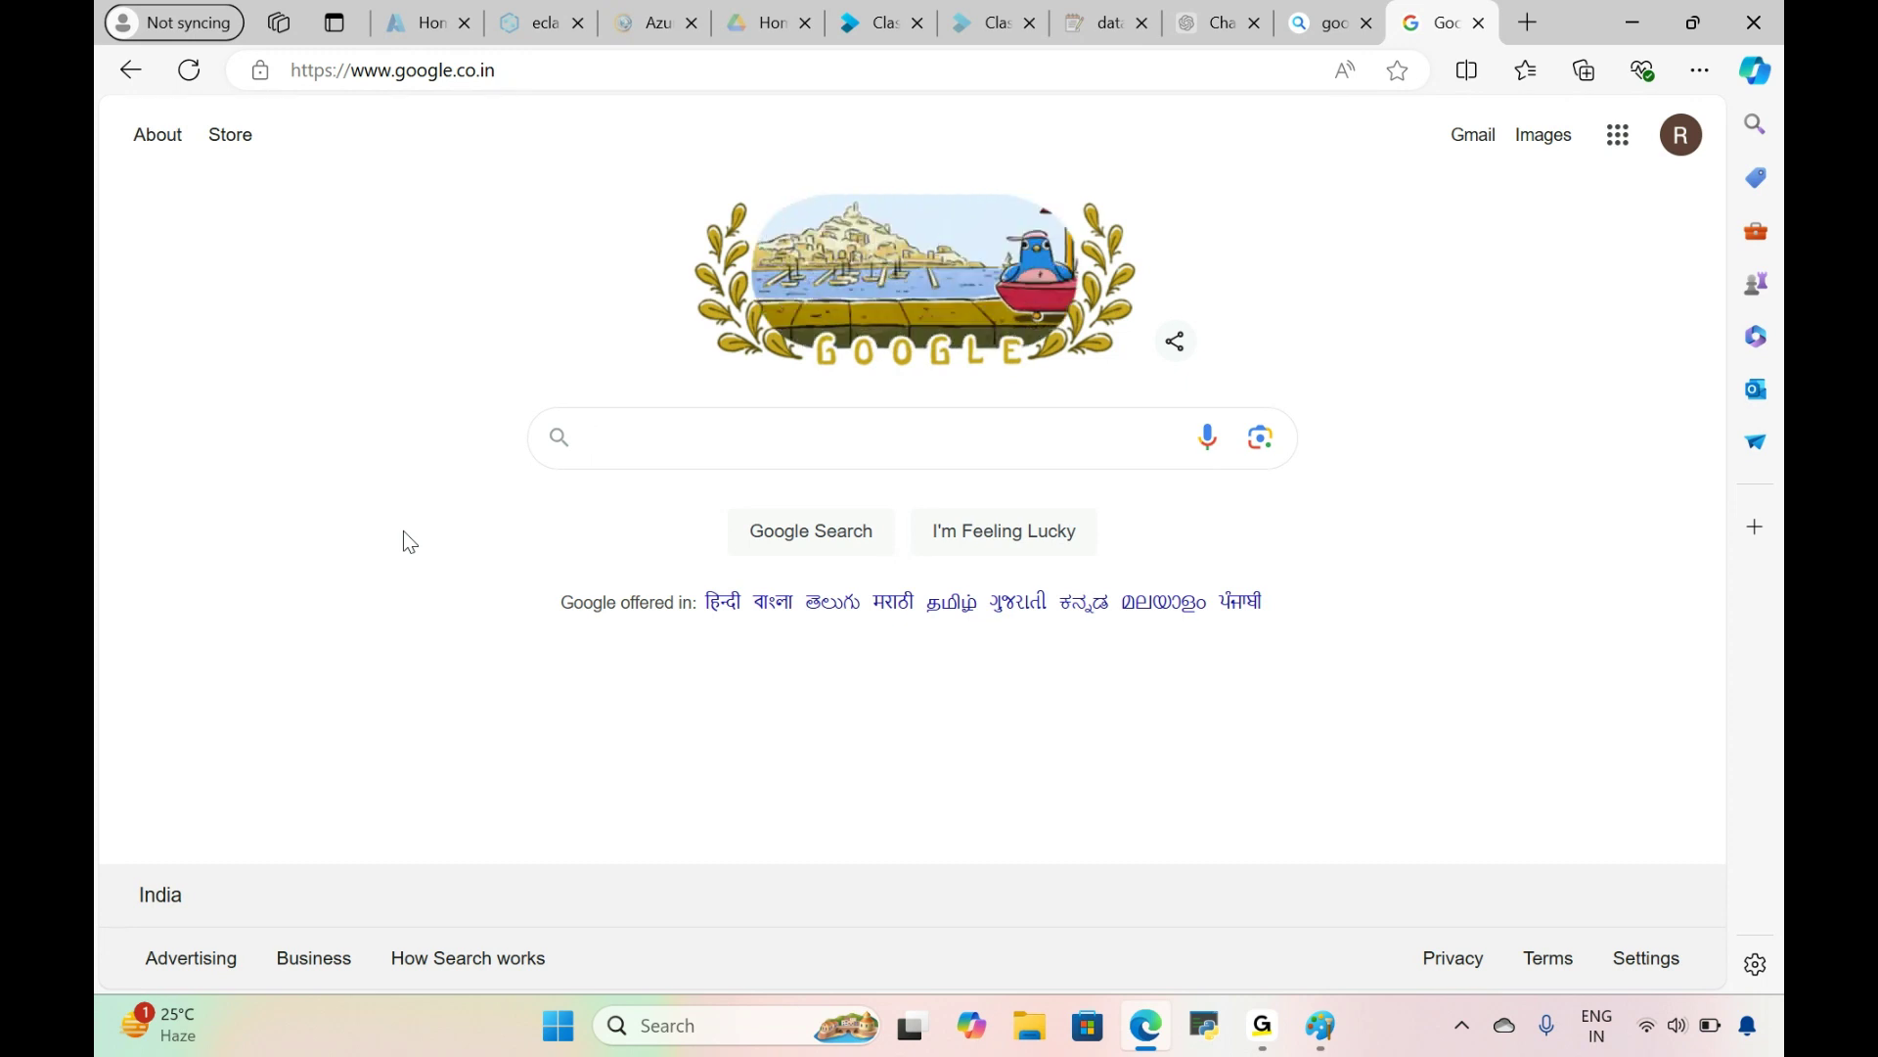
# Step: Search Google for "rosepay sensor simulator microsoft github"
pyautogui.write('rose')
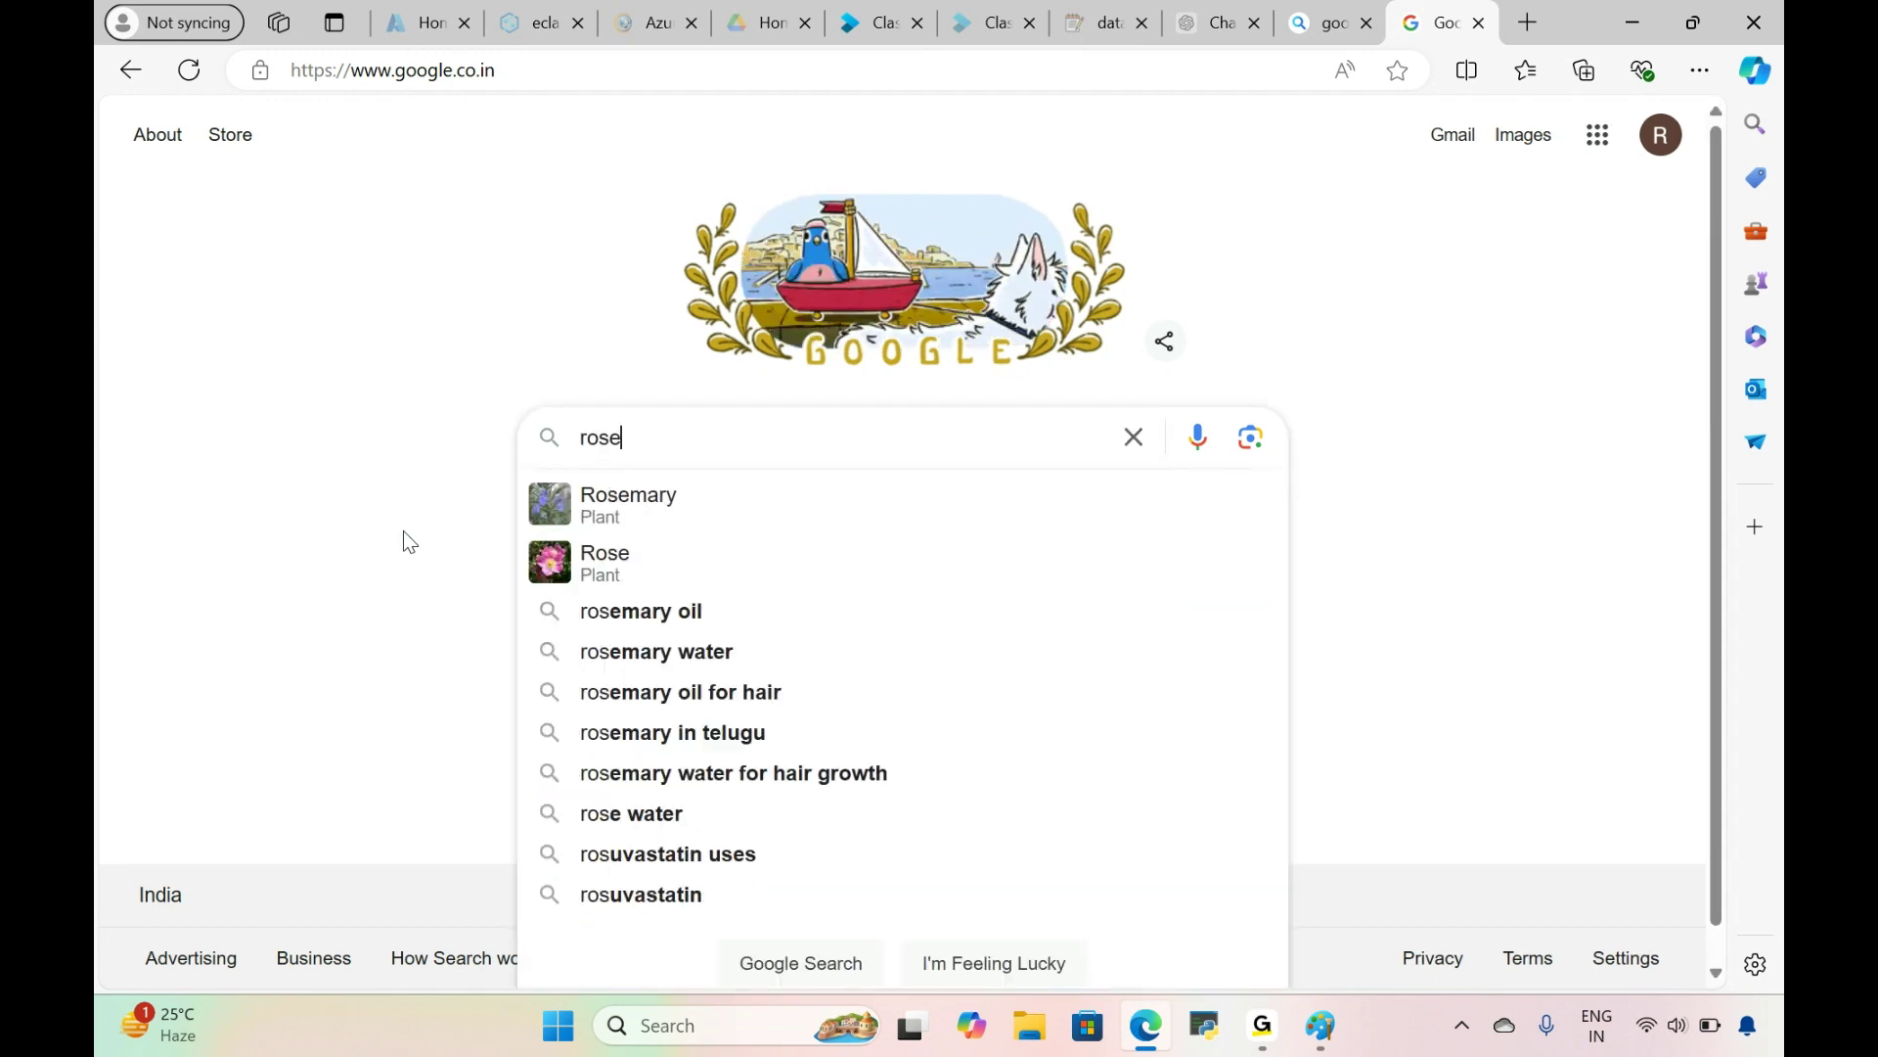
pyautogui.write('pay ')
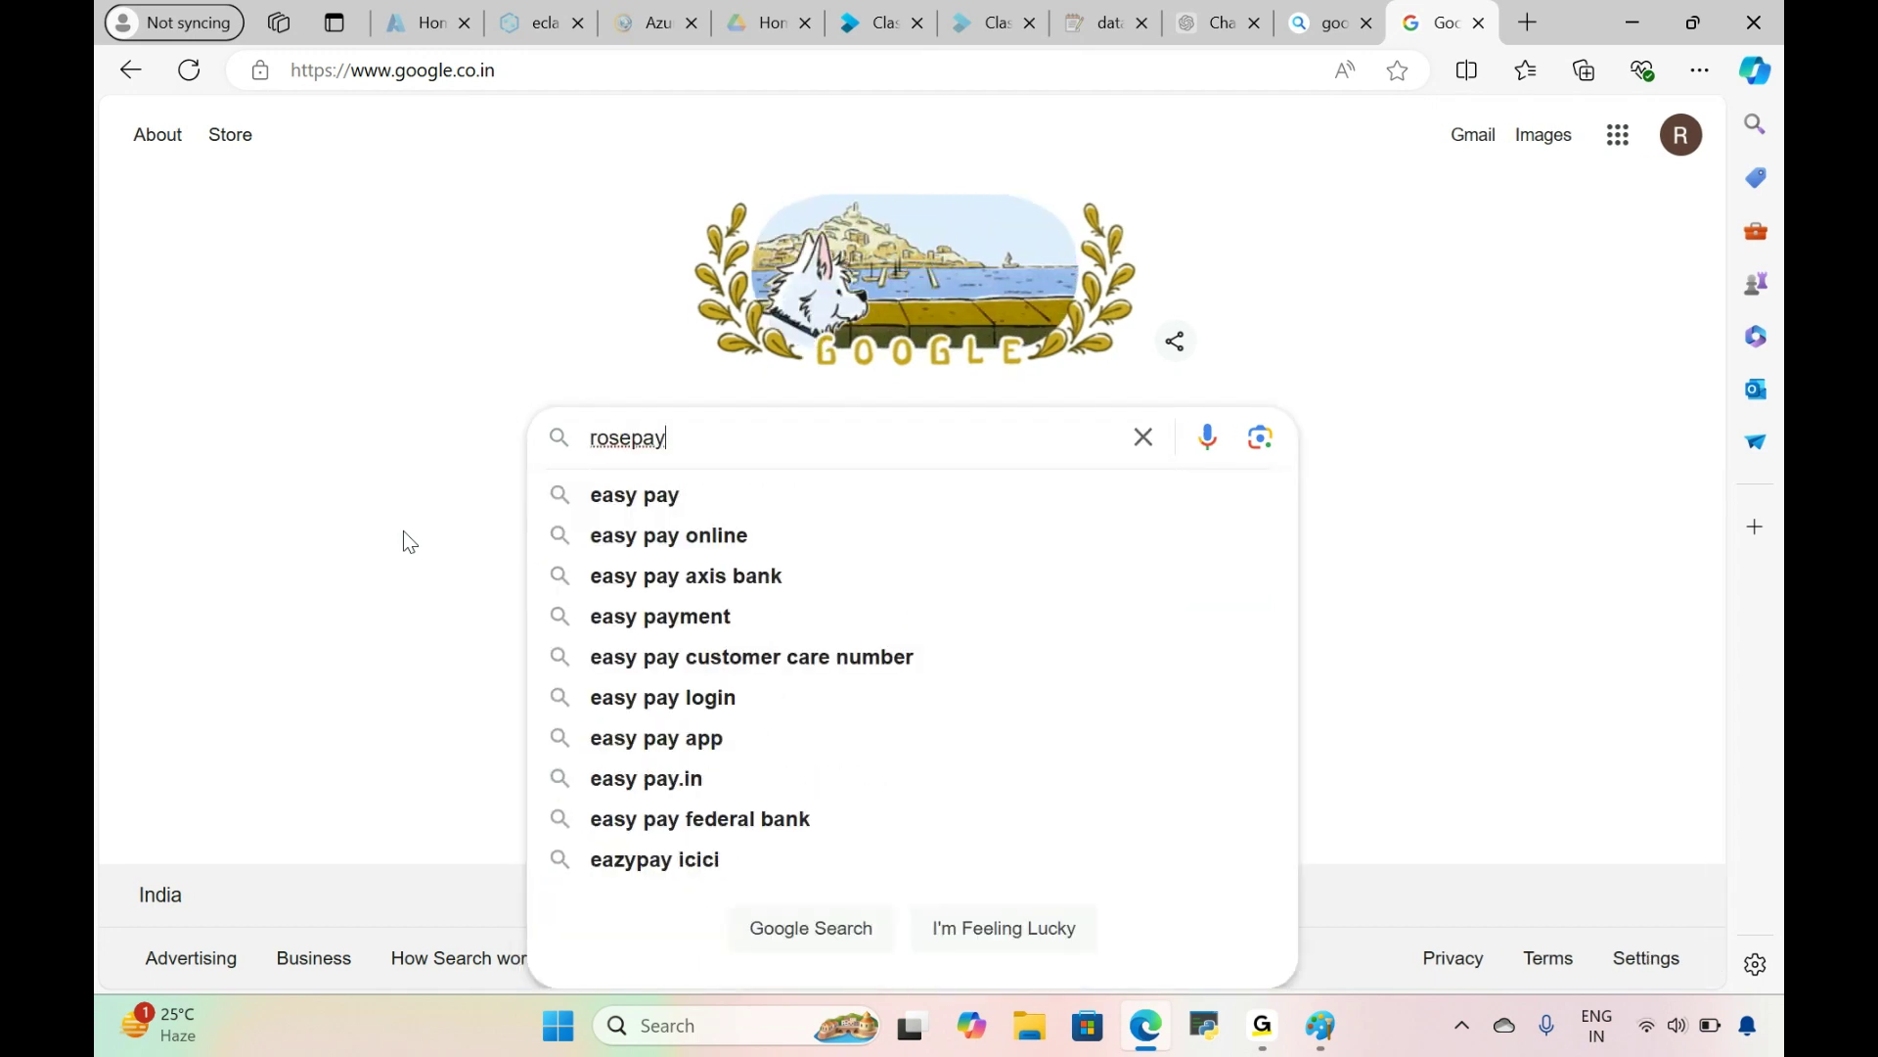
pyautogui.write('sen')
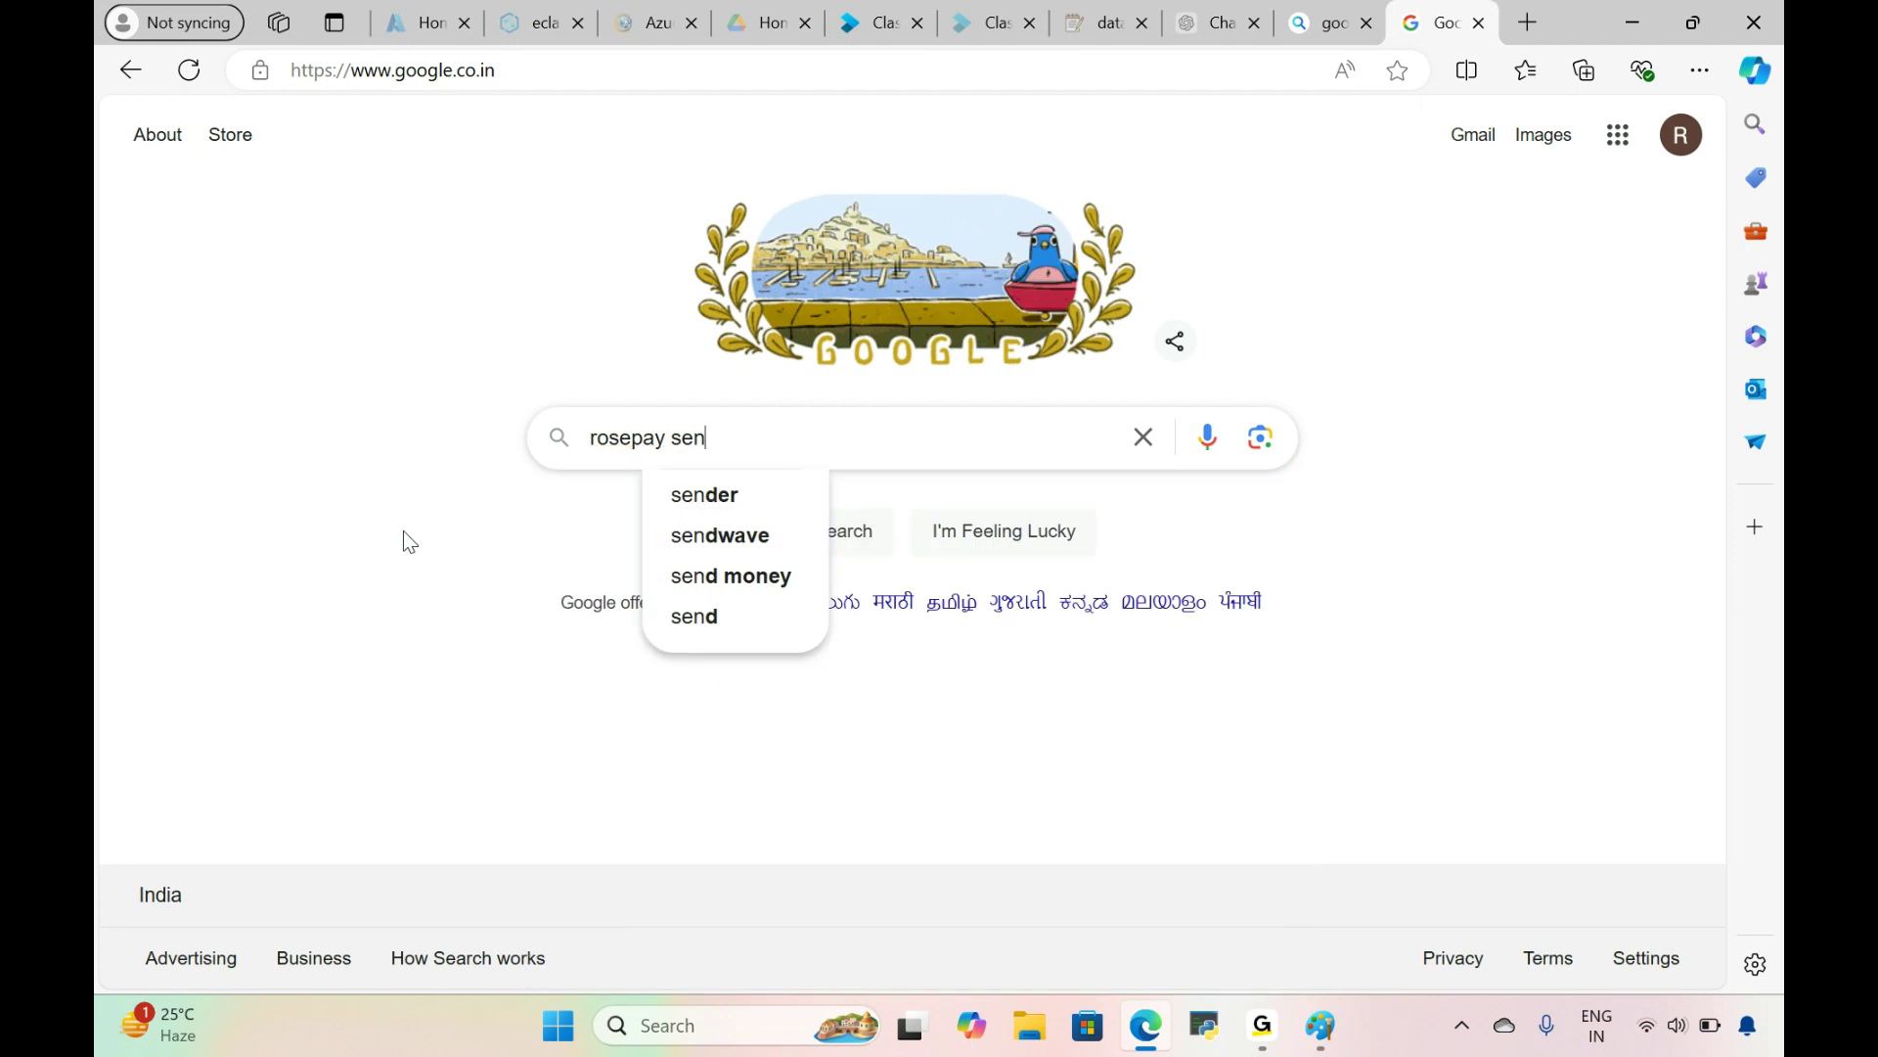
pyautogui.write('sor s')
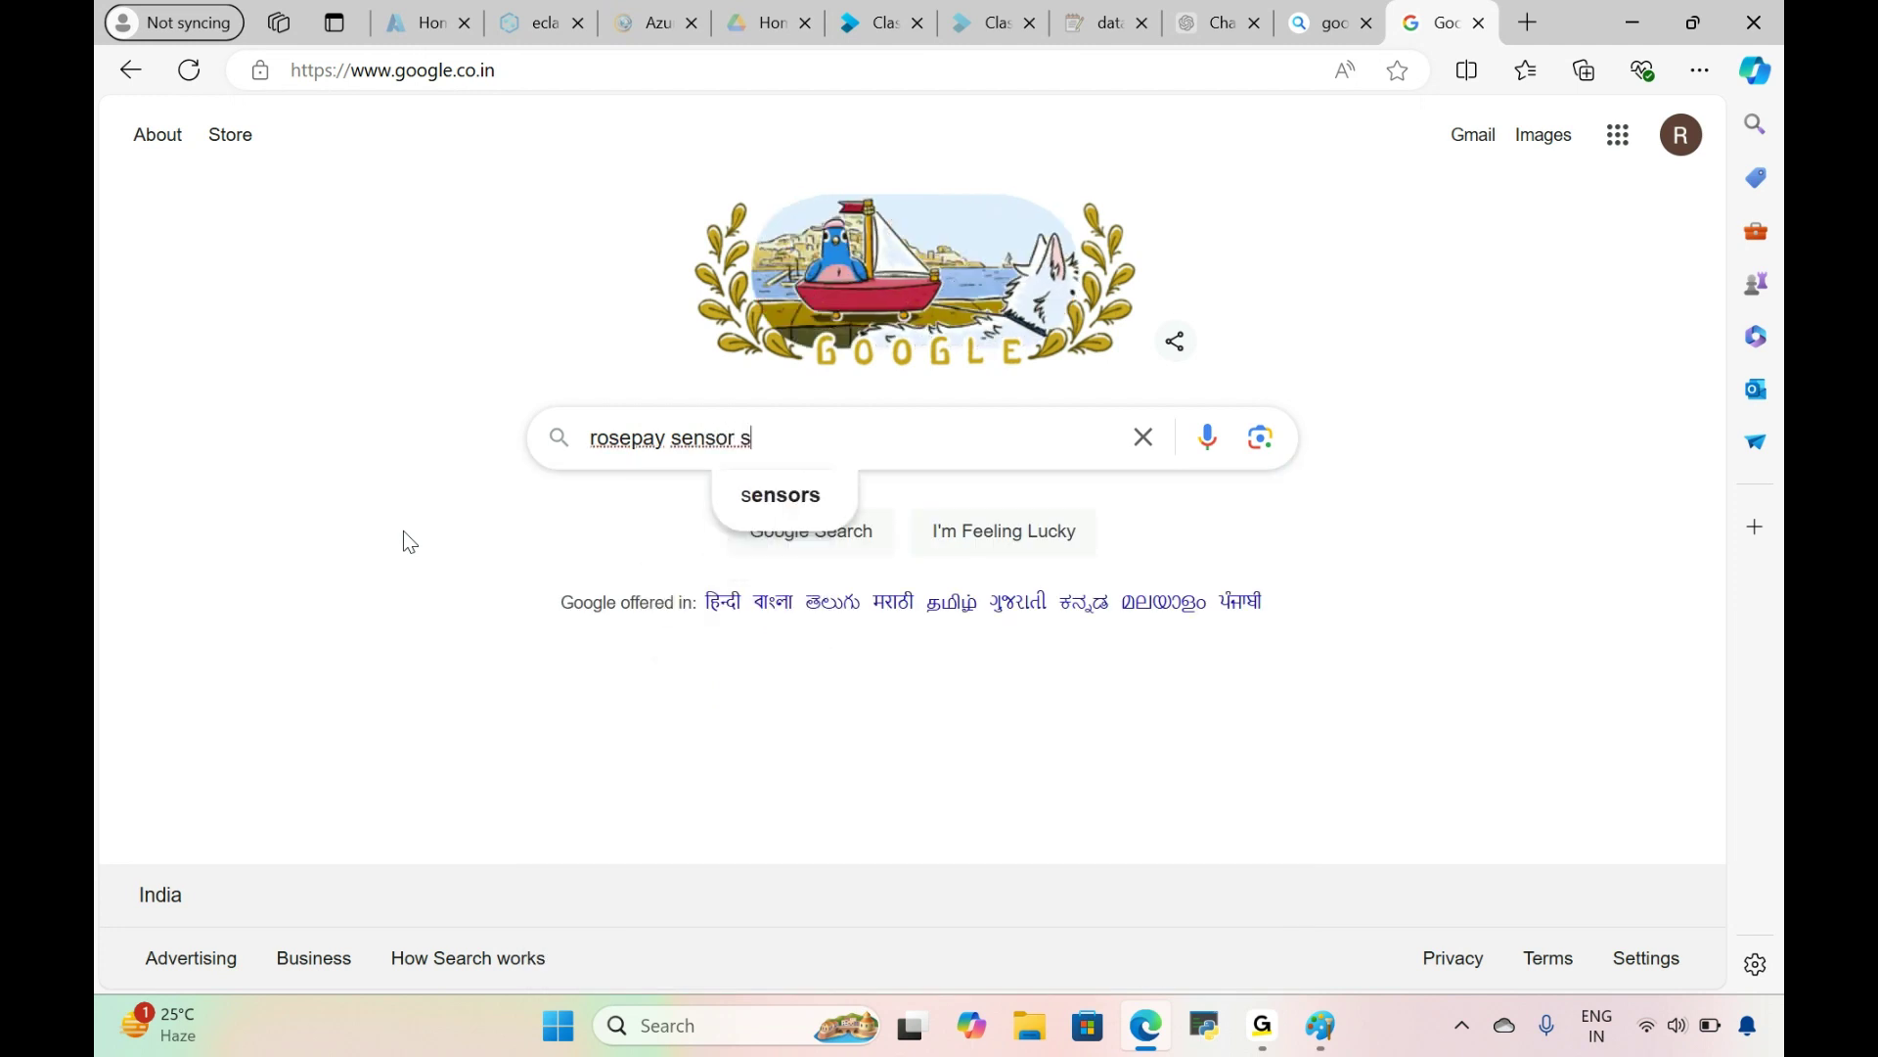
pyautogui.write('imula')
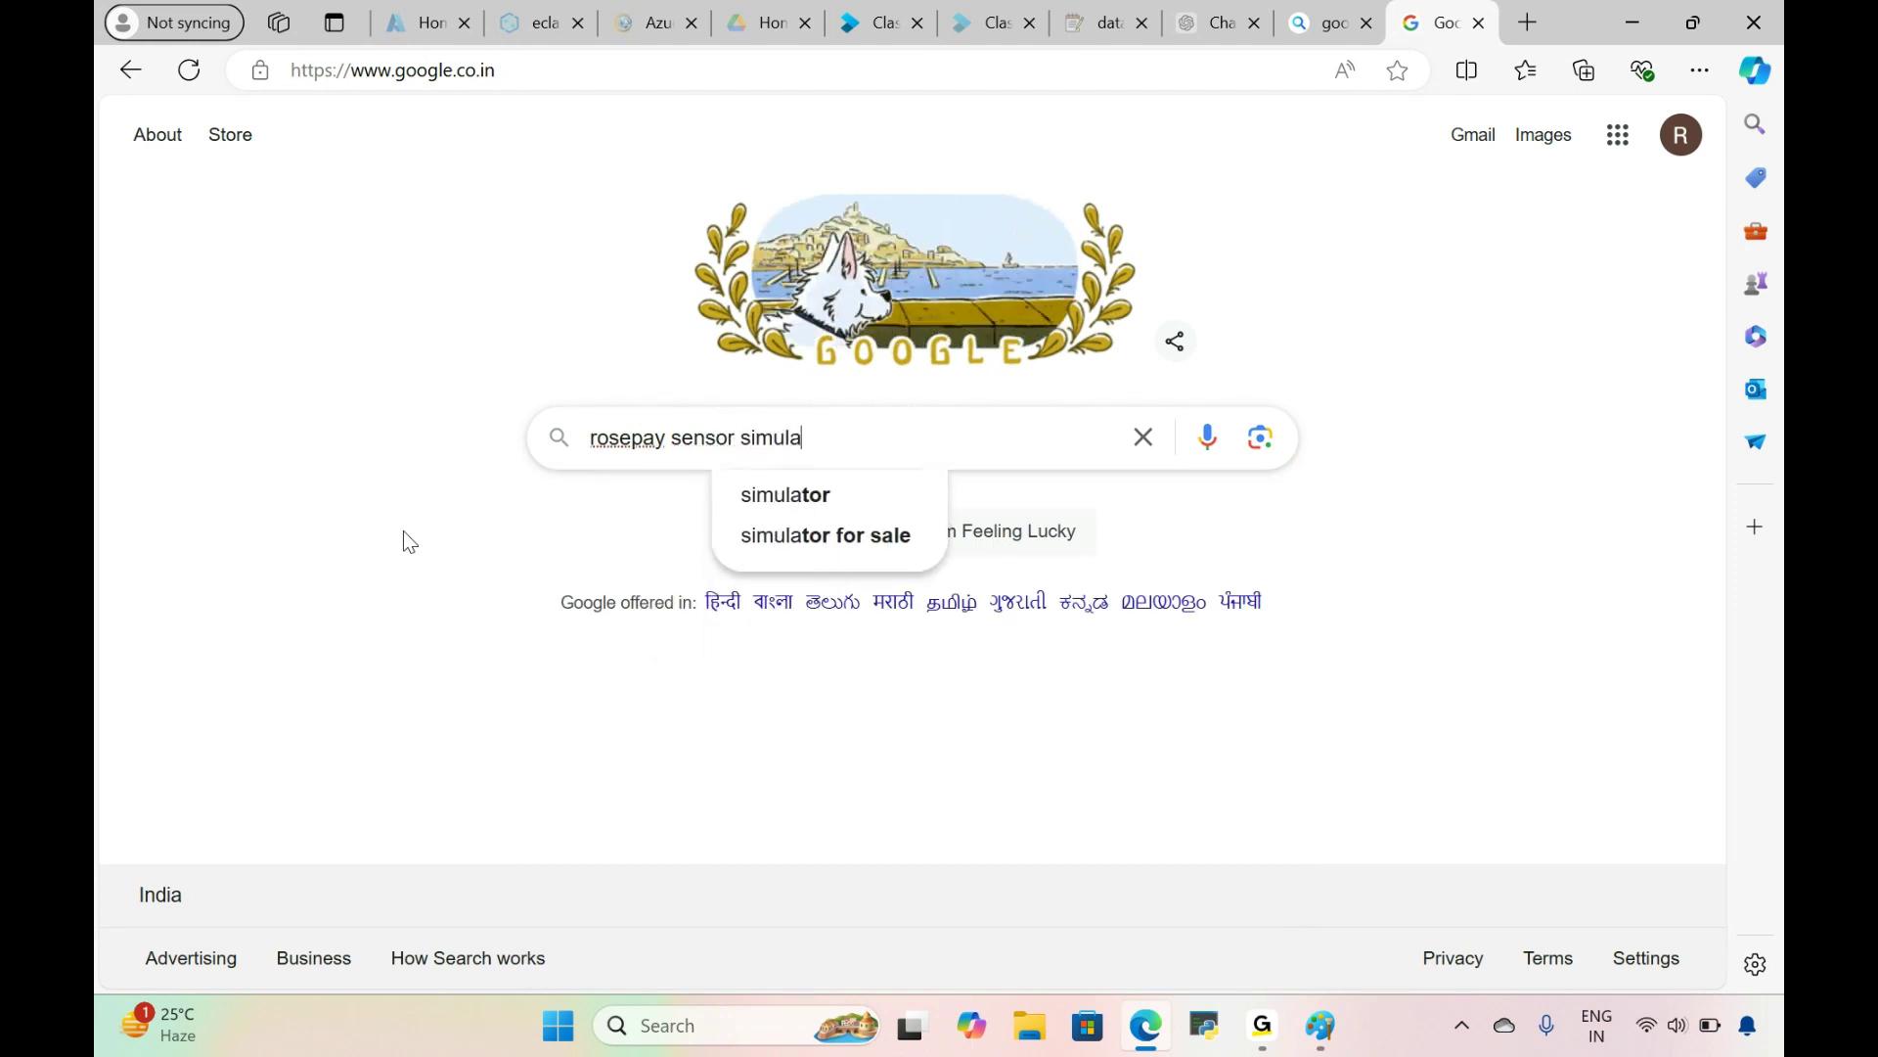
pyautogui.write('tor')
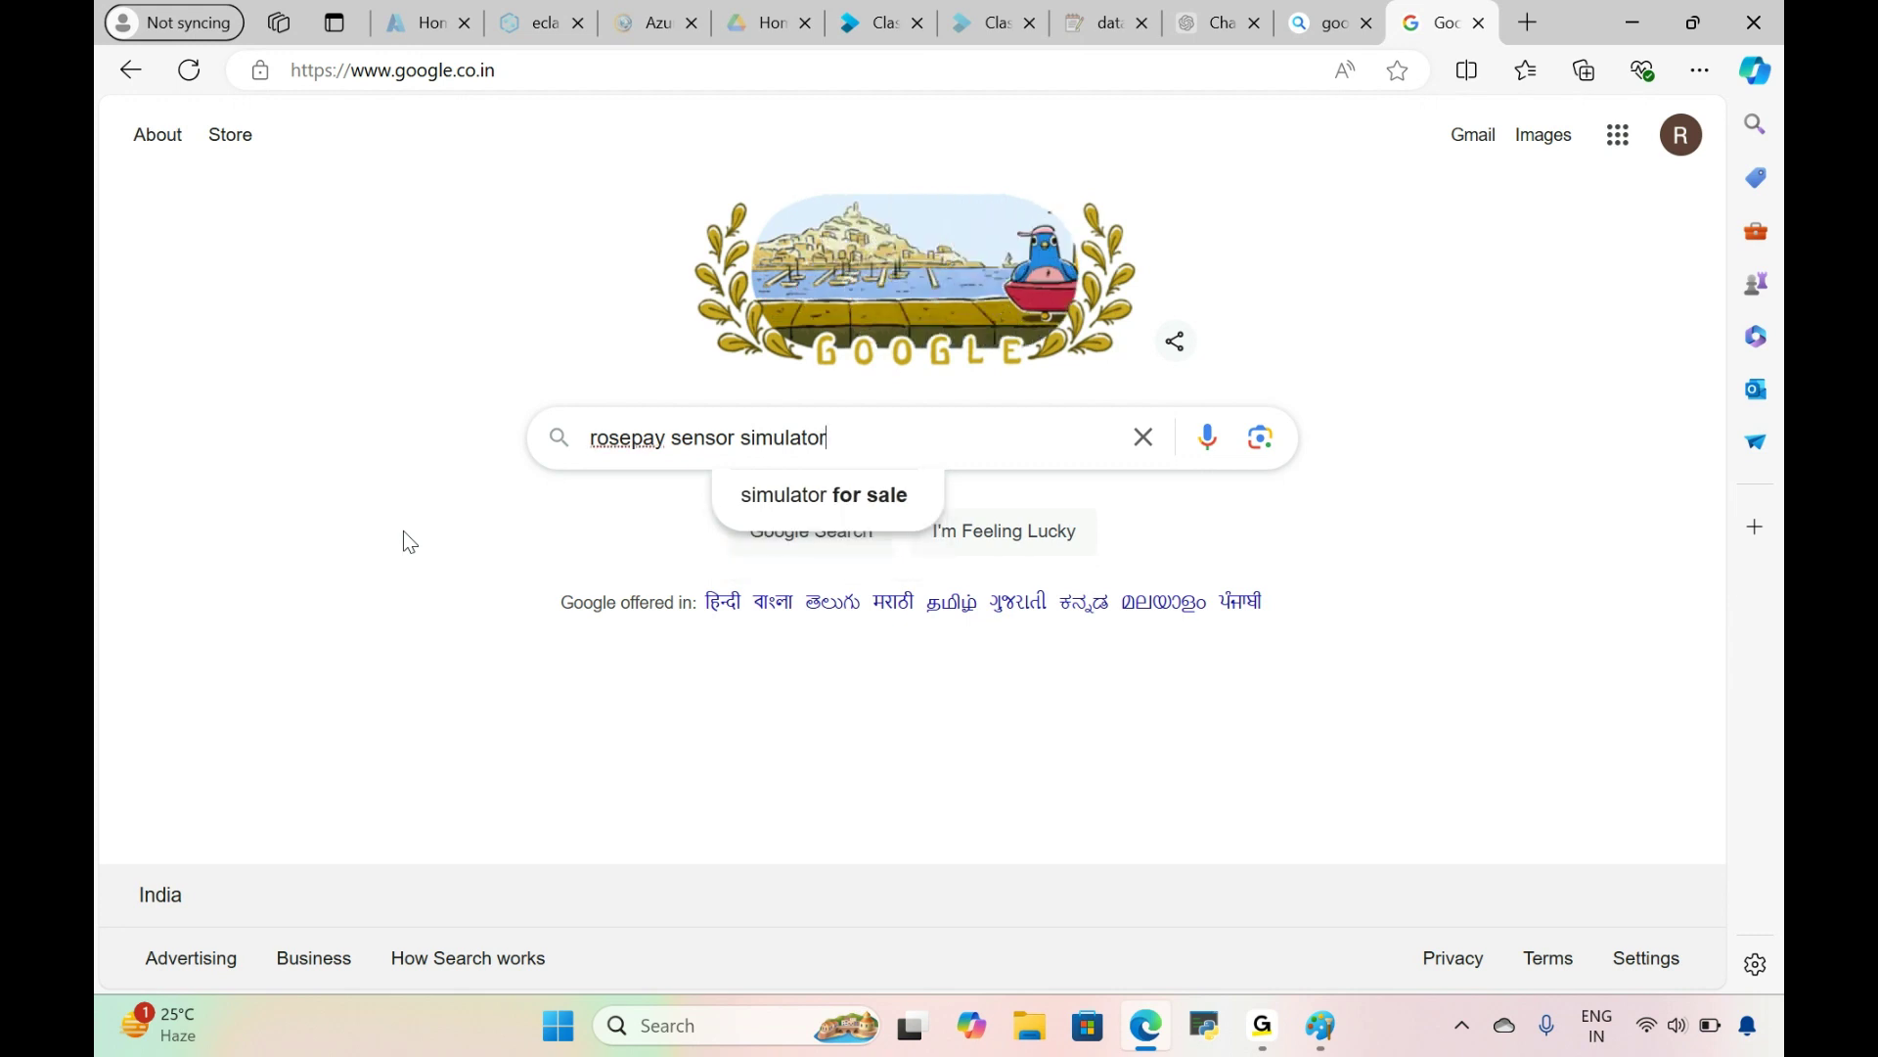
pyautogui.write(' mic')
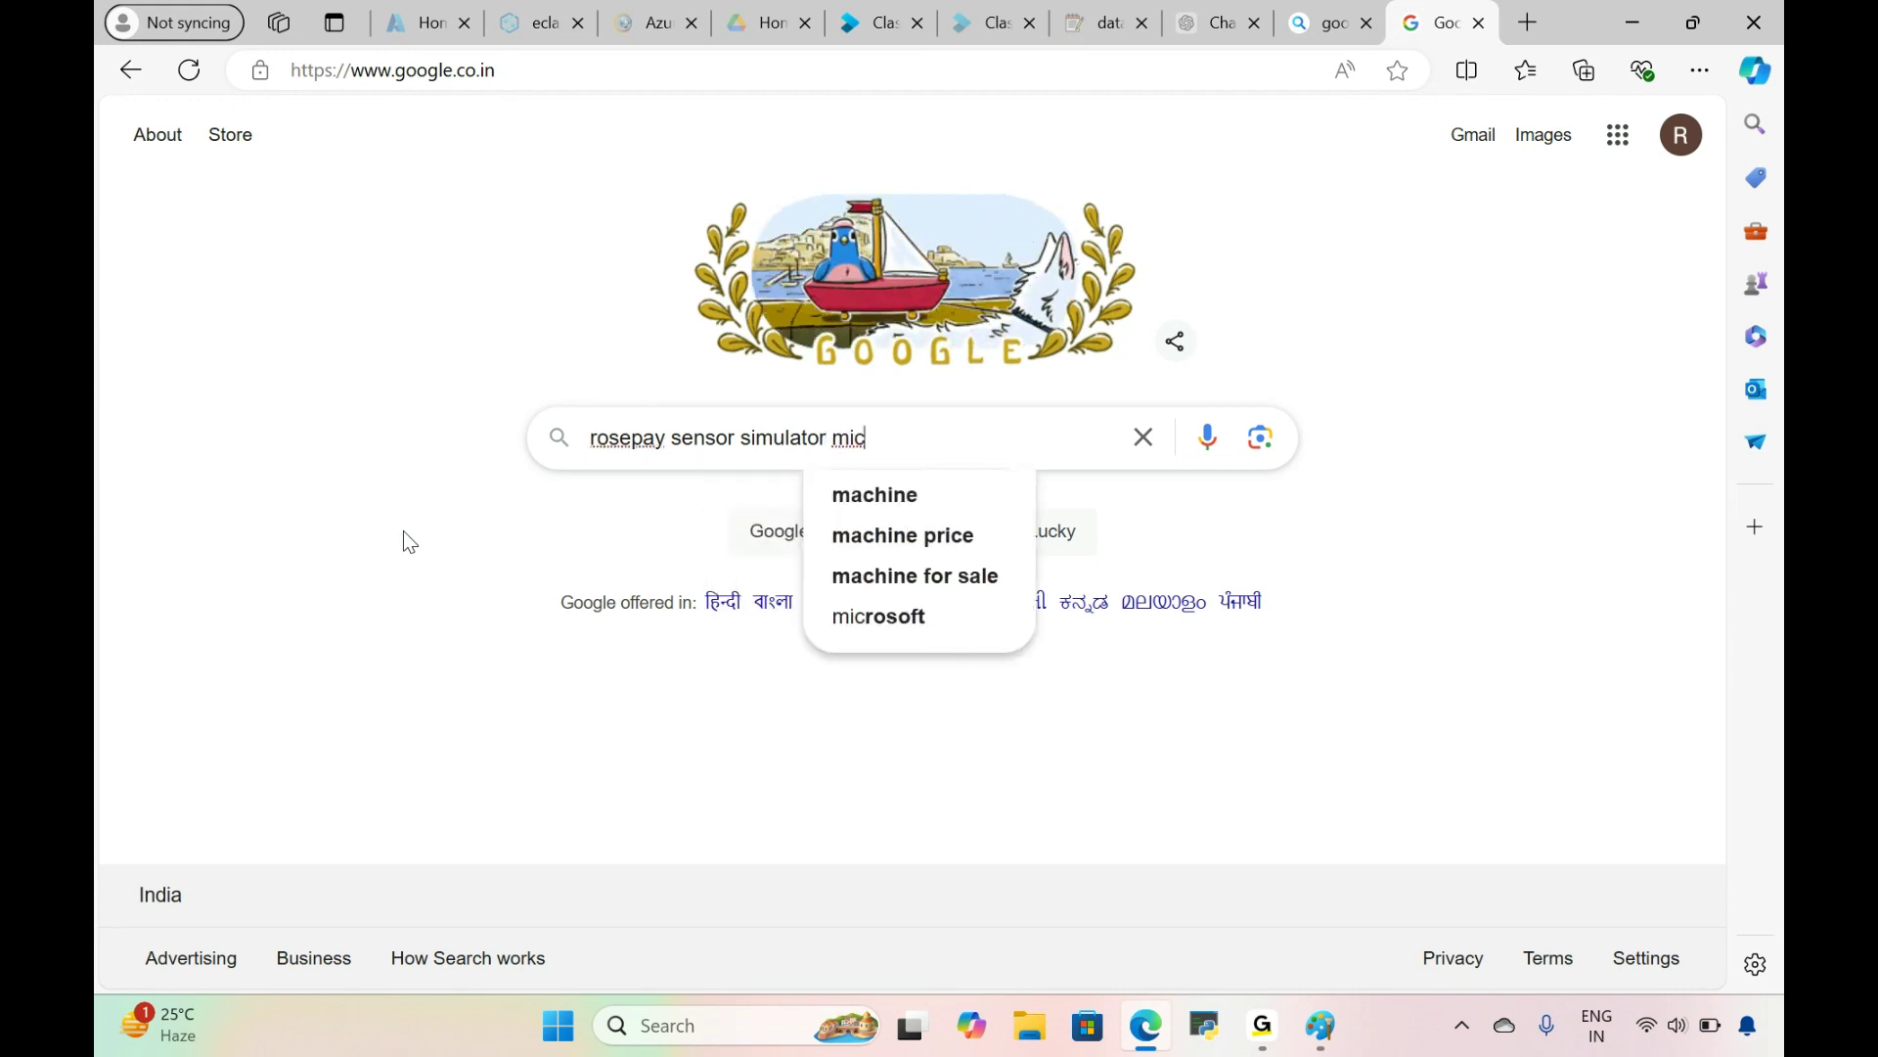
pyautogui.write('rosof')
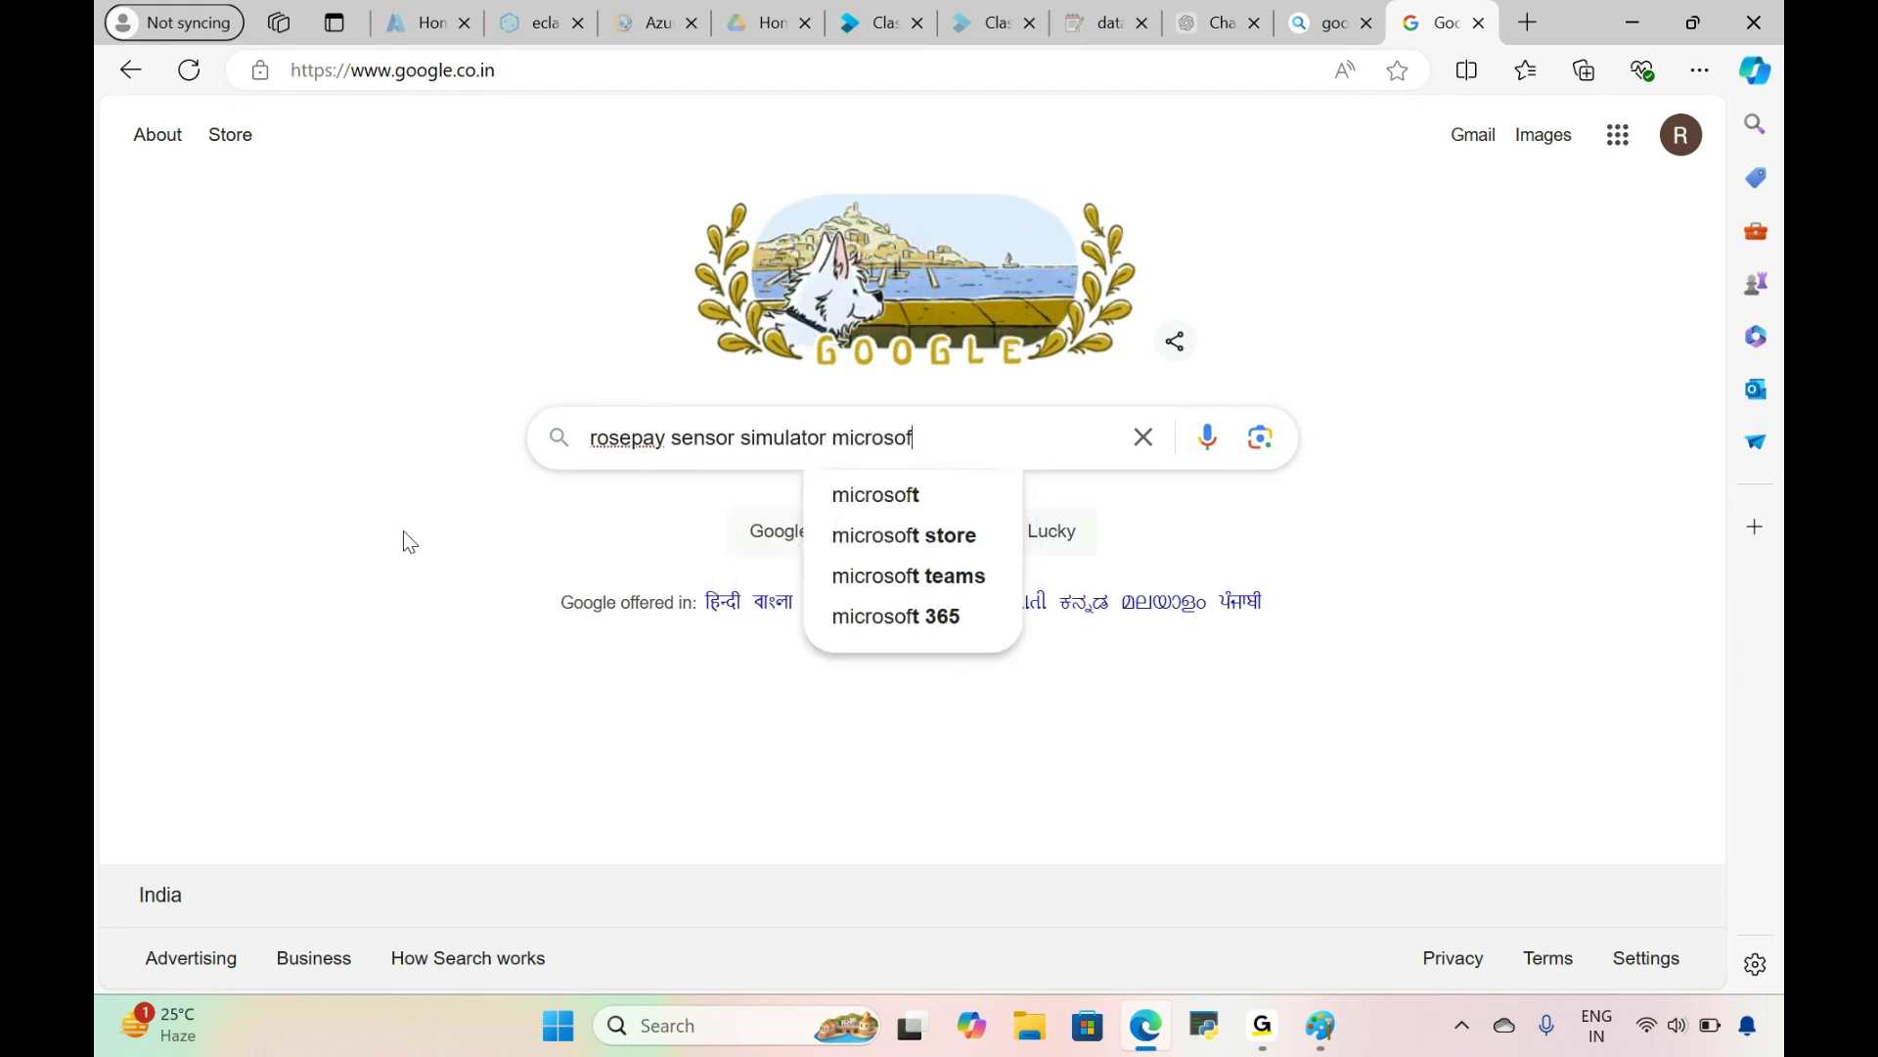
pyautogui.write('t git')
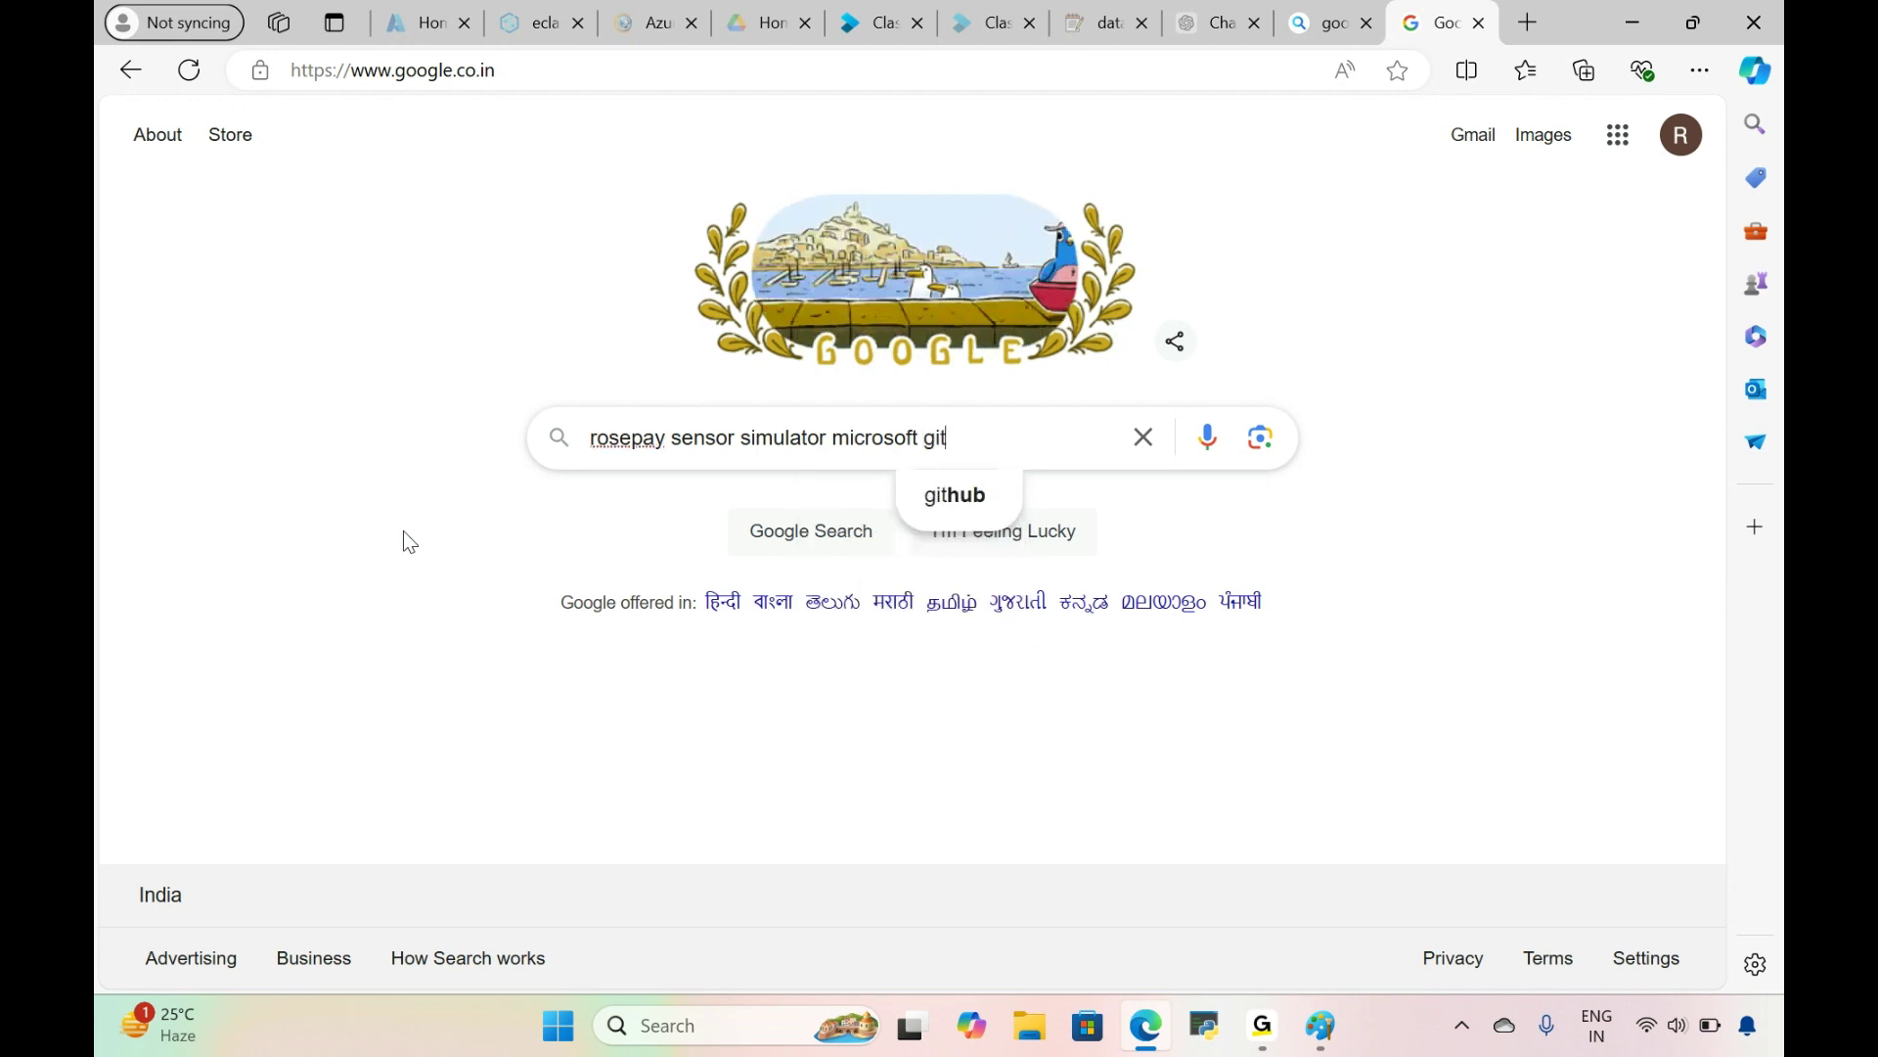
pyautogui.write('hub')
pyautogui.press('Return')
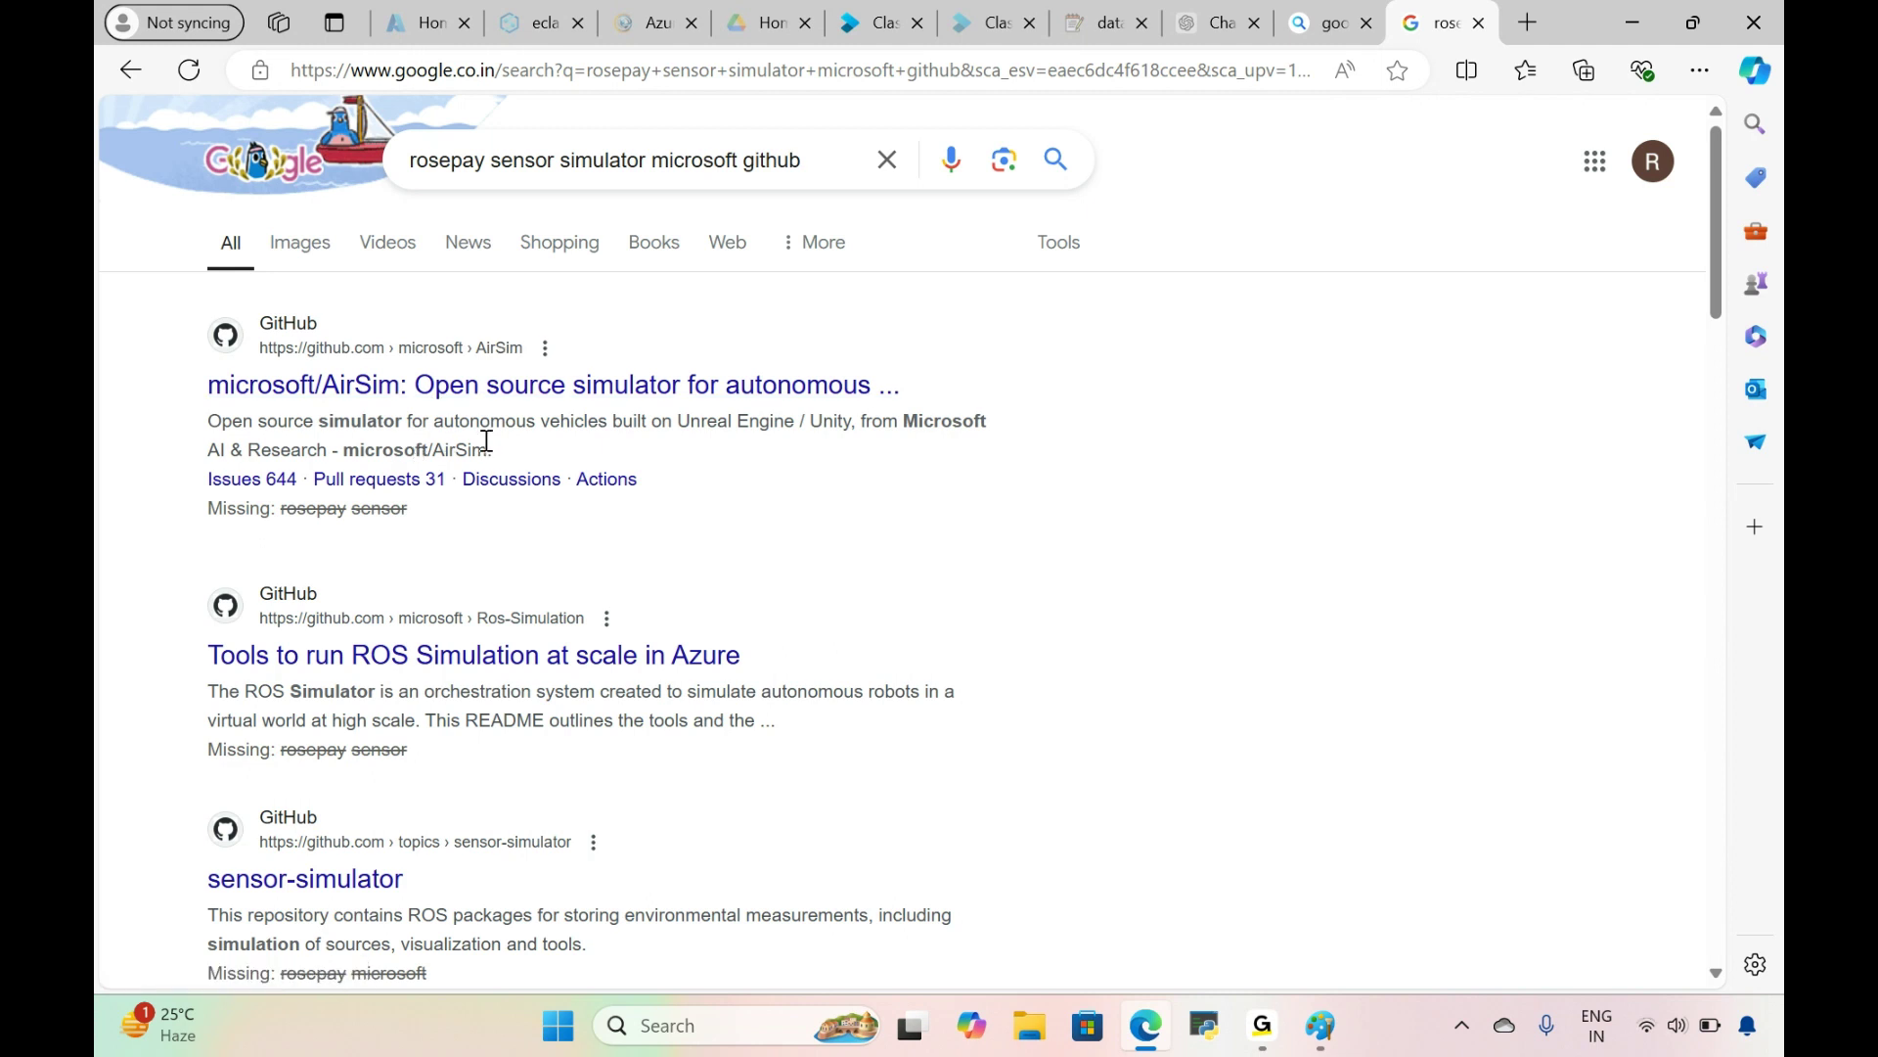
# Step: Check the microsoft/AirSim repository, and look through the repositories under GitHub's sensor-simulator topic
pyautogui.click(591, 394)
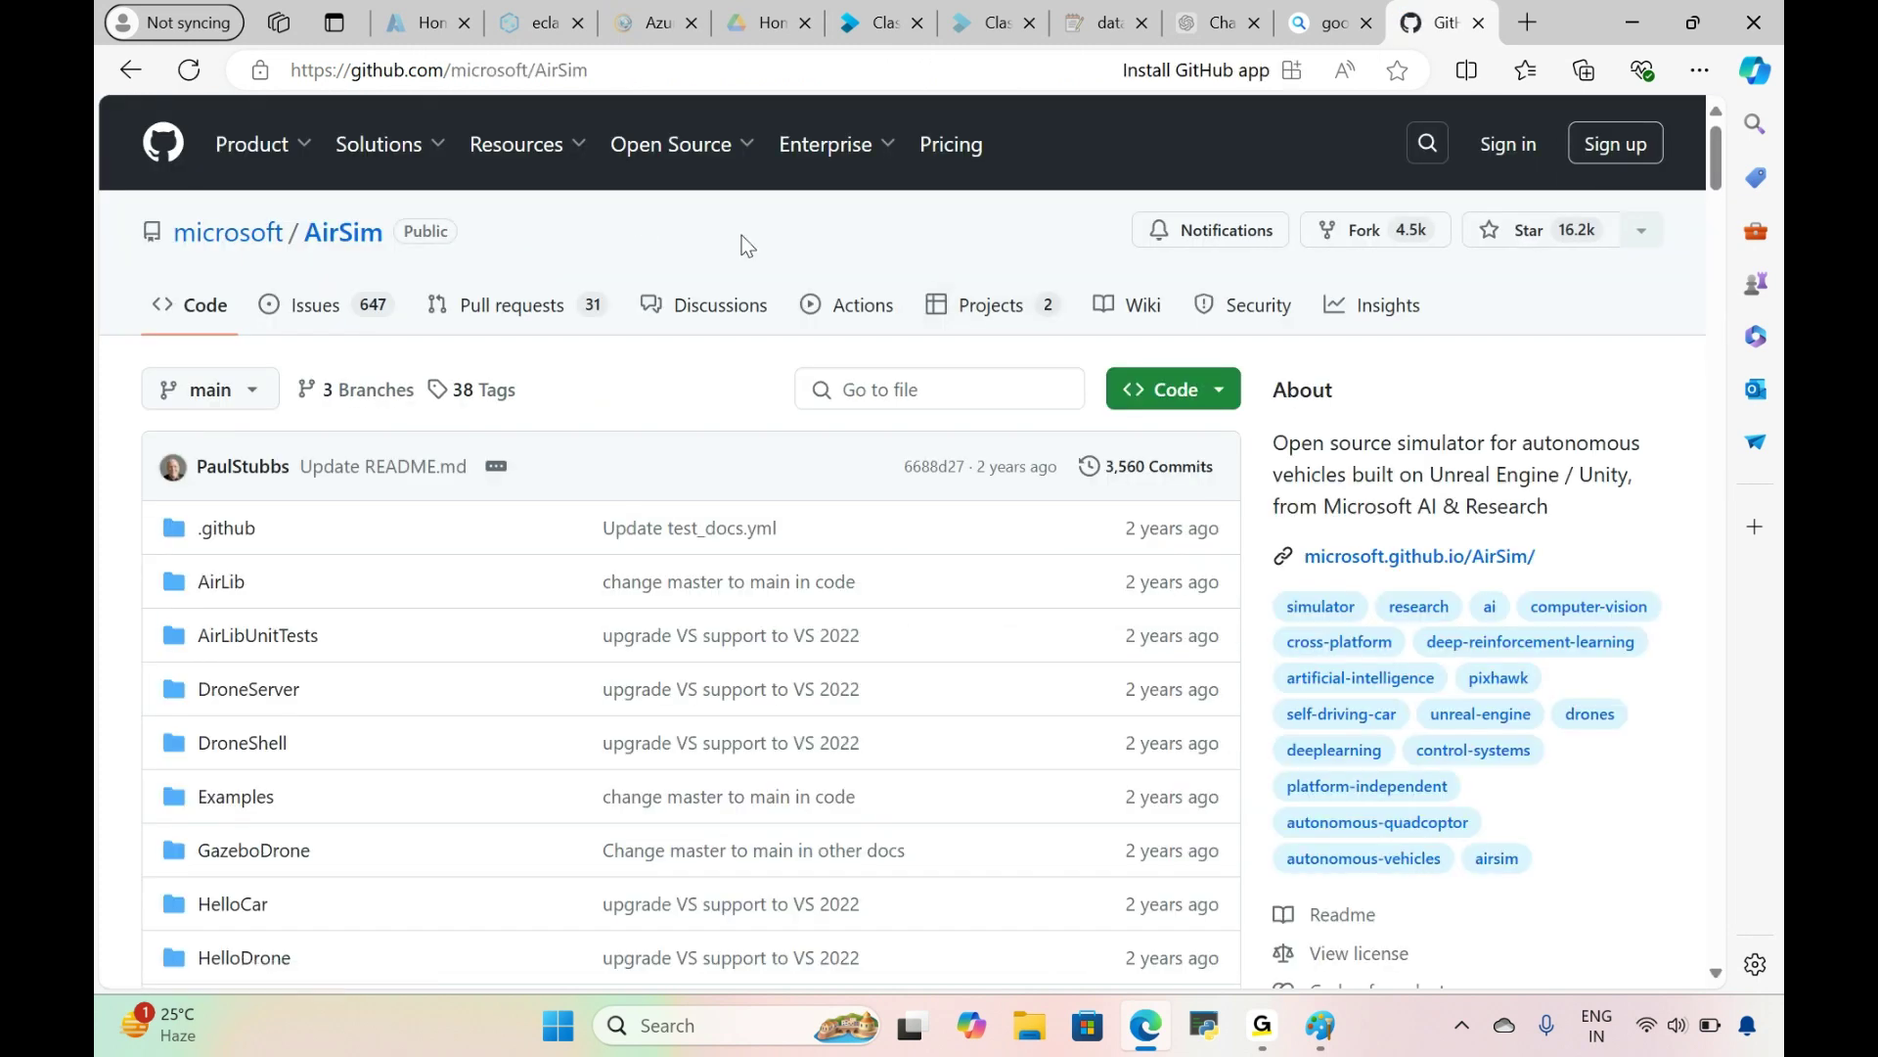
pyautogui.click(130, 70)
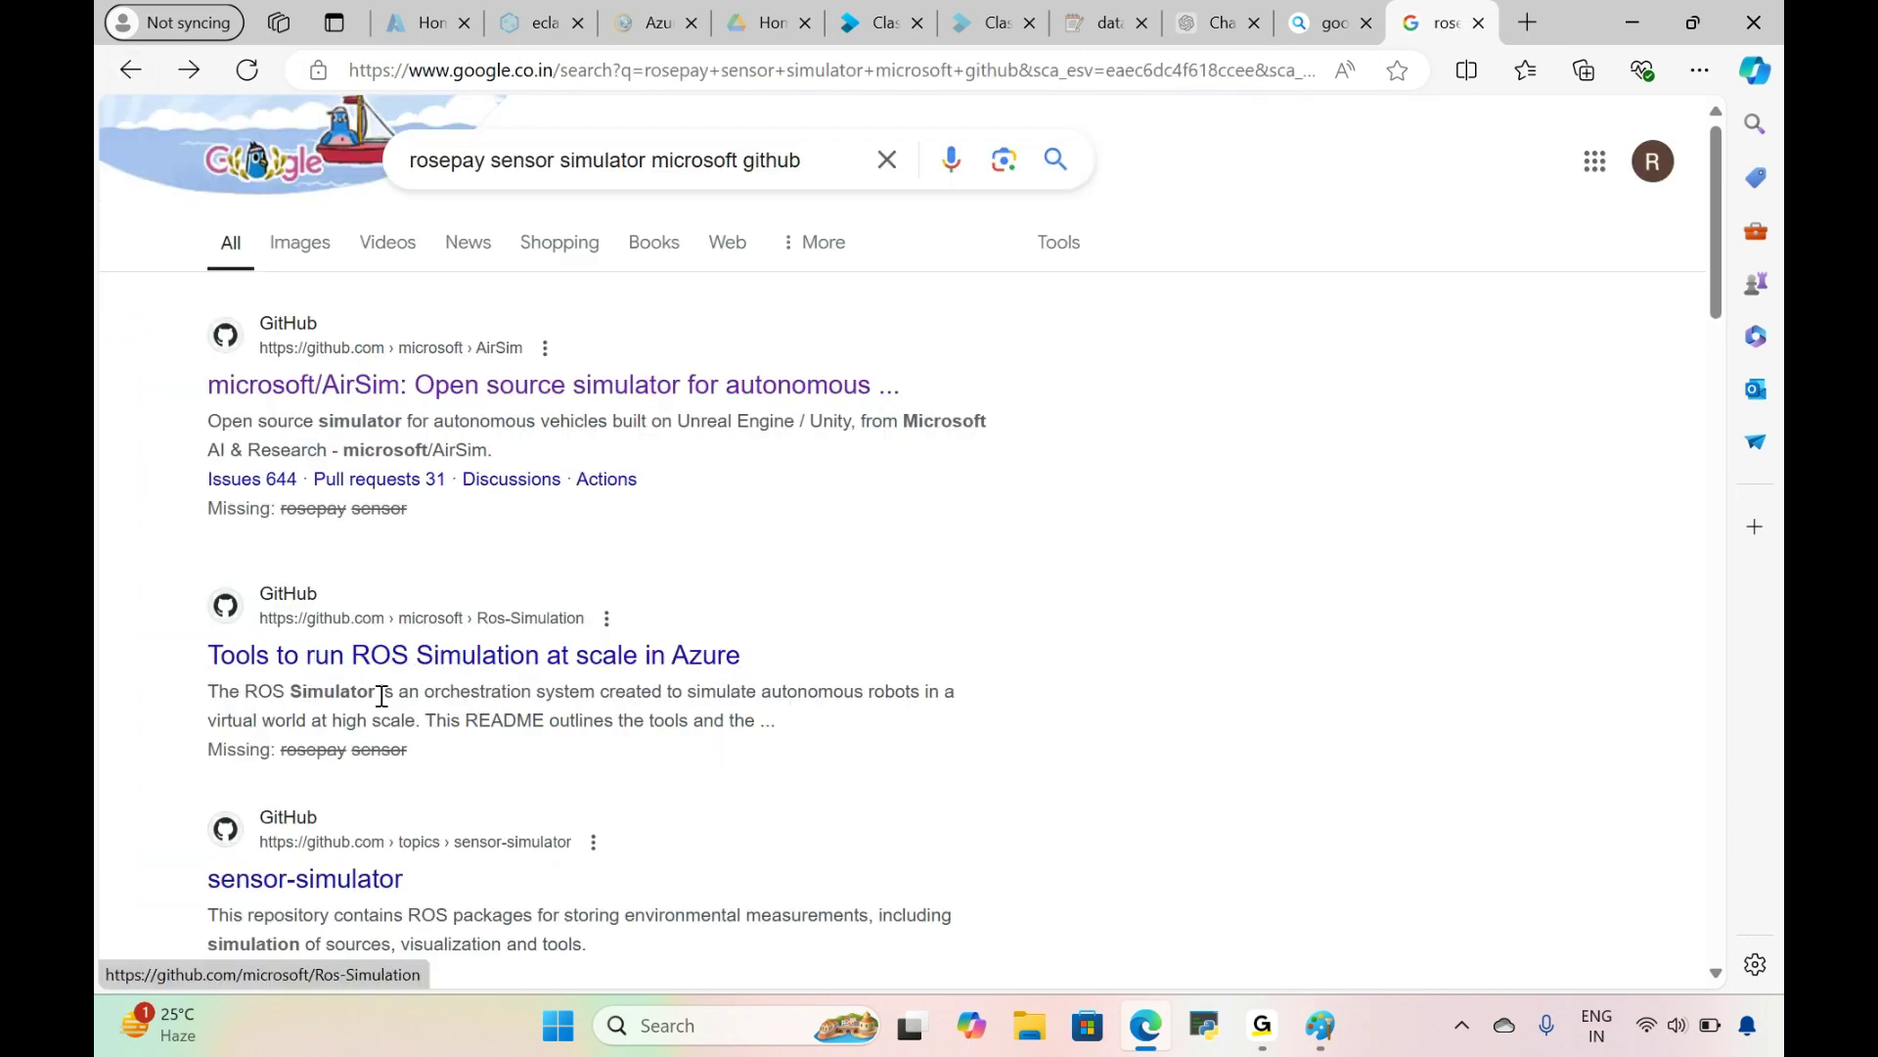
pyautogui.click(329, 897)
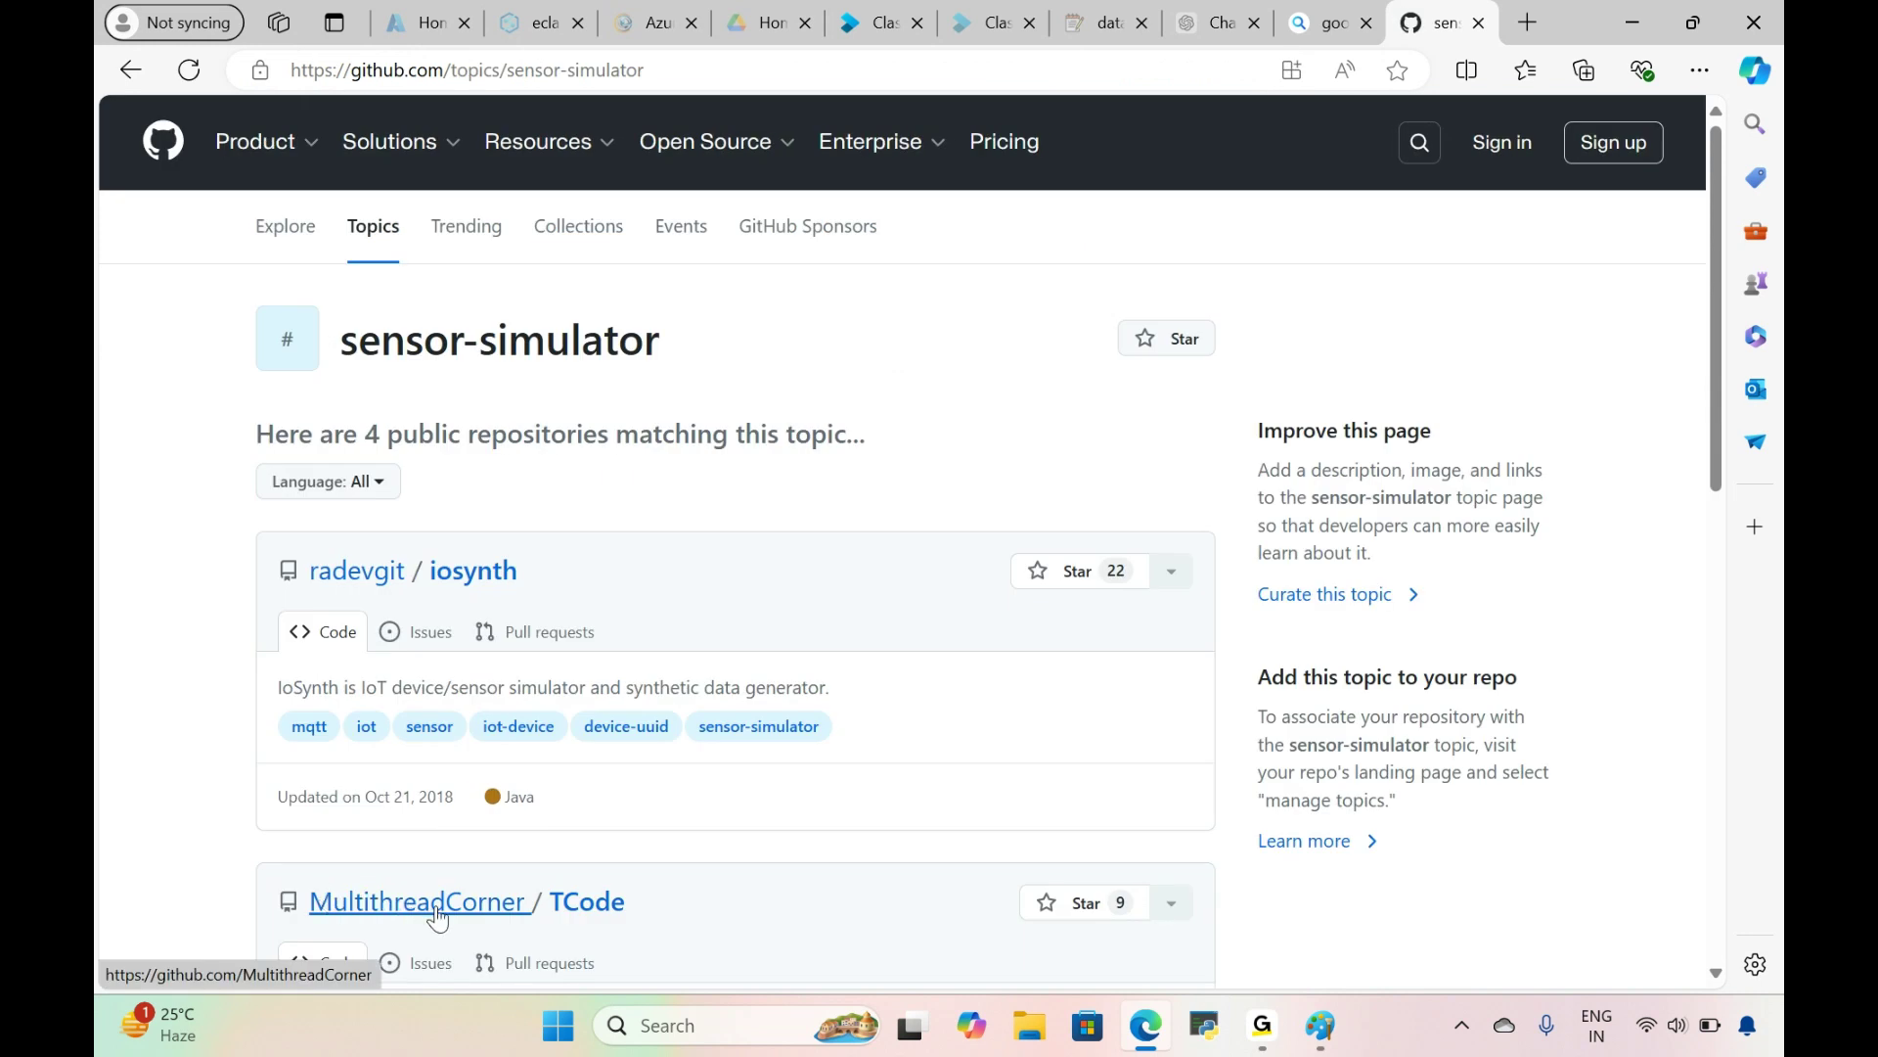
pyautogui.scroll(-5, 438, 918)
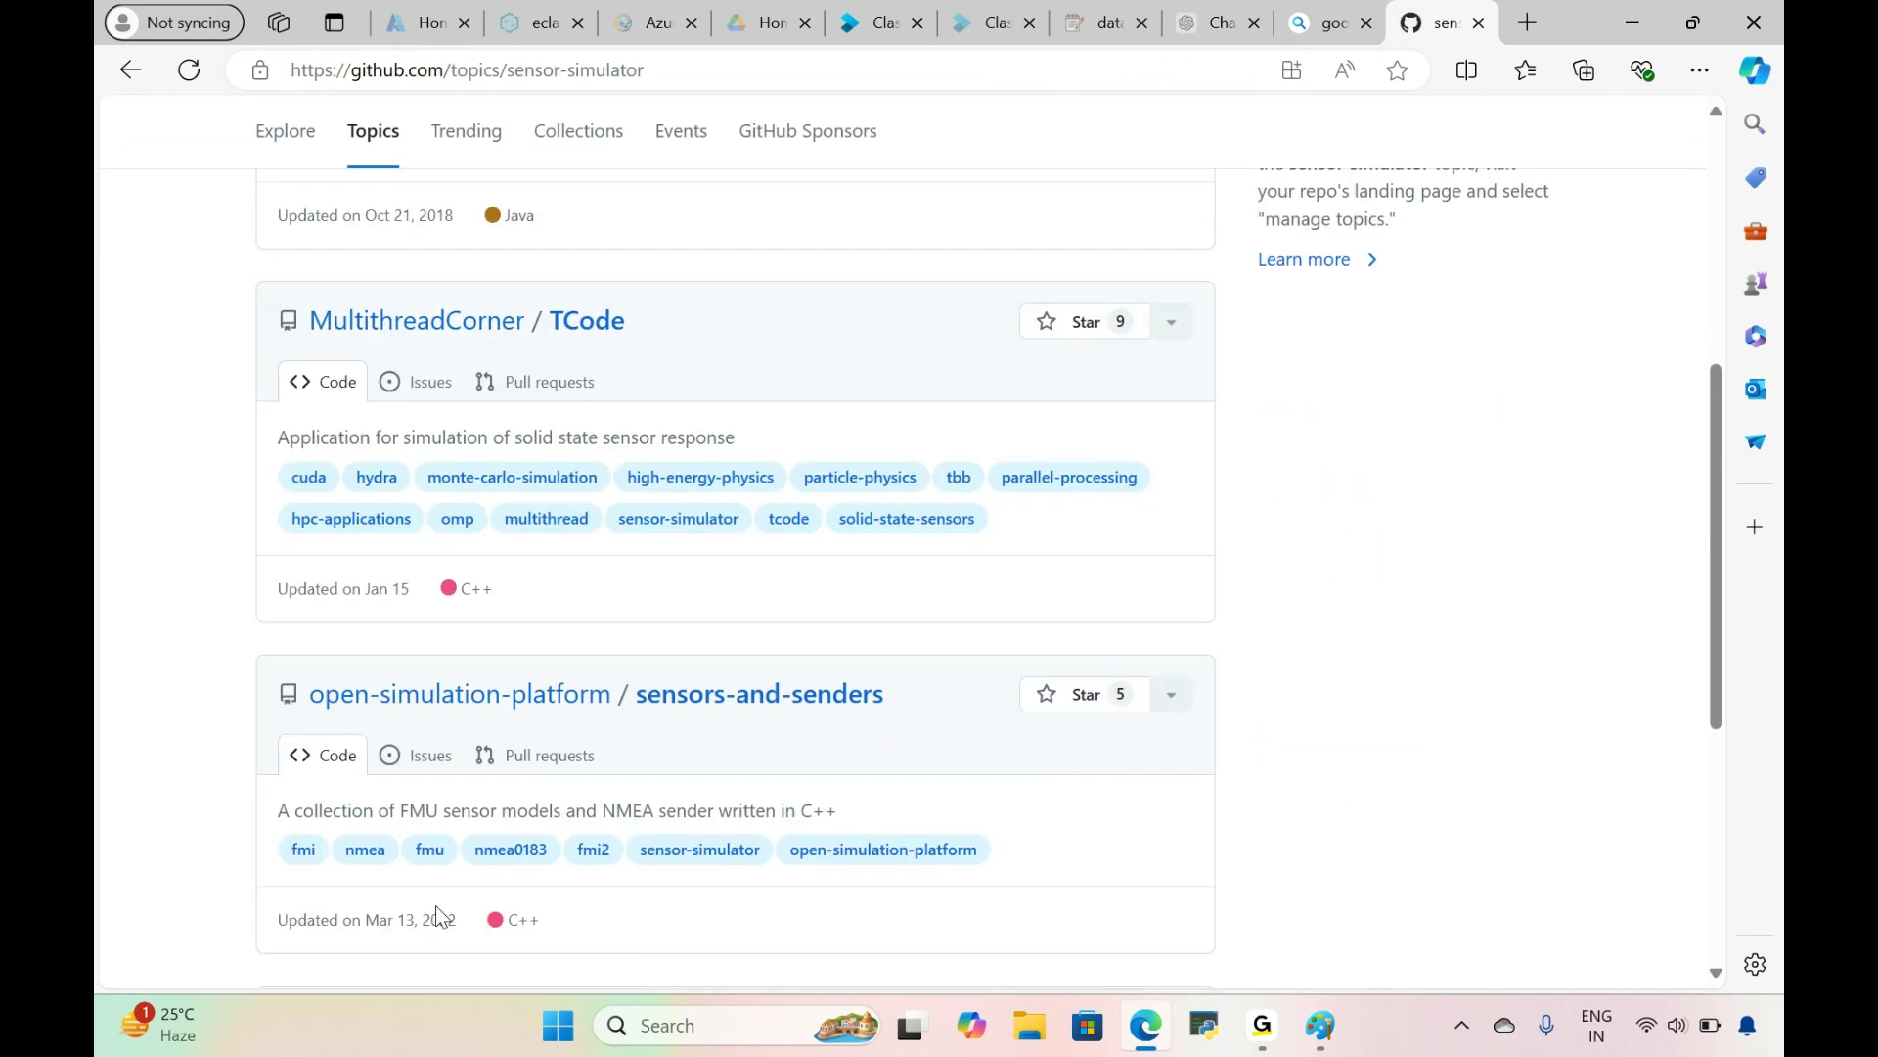
# Step: Check the open-simulation-platform/sensors-and-senders repository and the Open Simulation Platform organisation page on GitHub, returning to the sensor-simulator topic
pyautogui.click(648, 704)
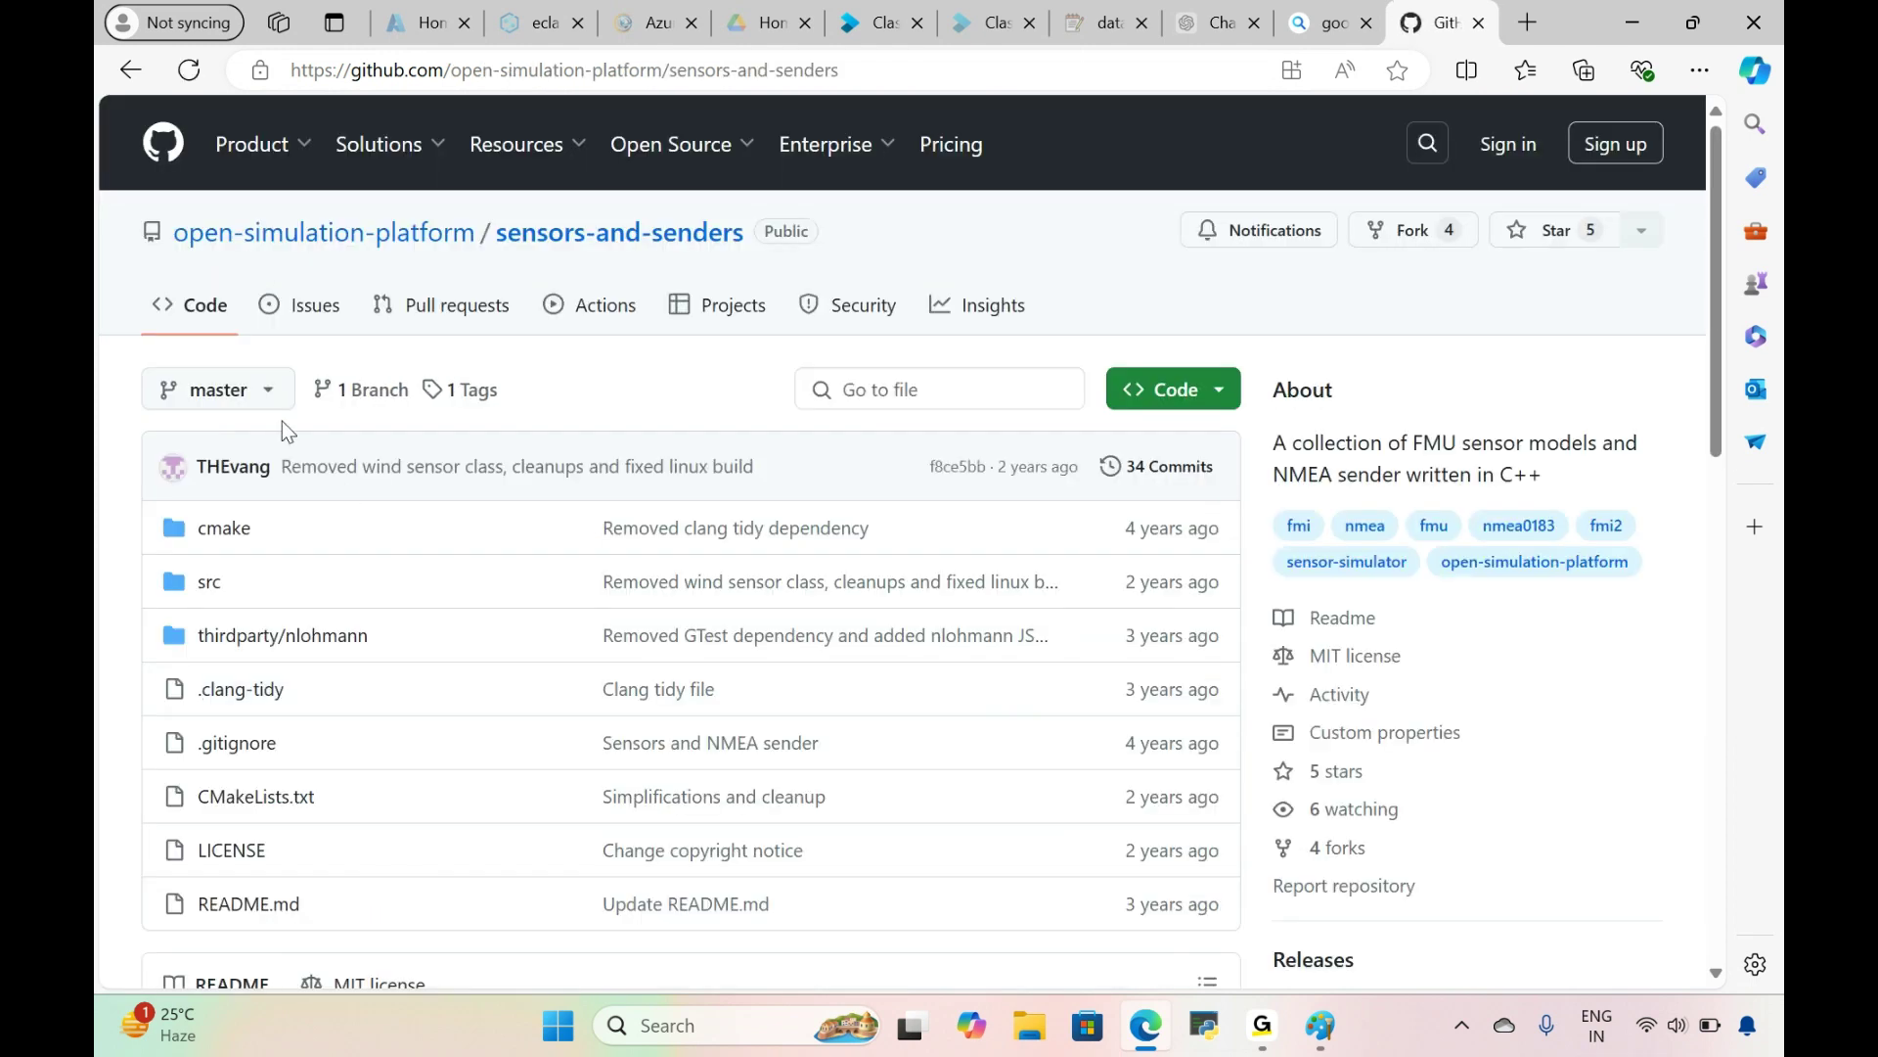
pyautogui.click(130, 73)
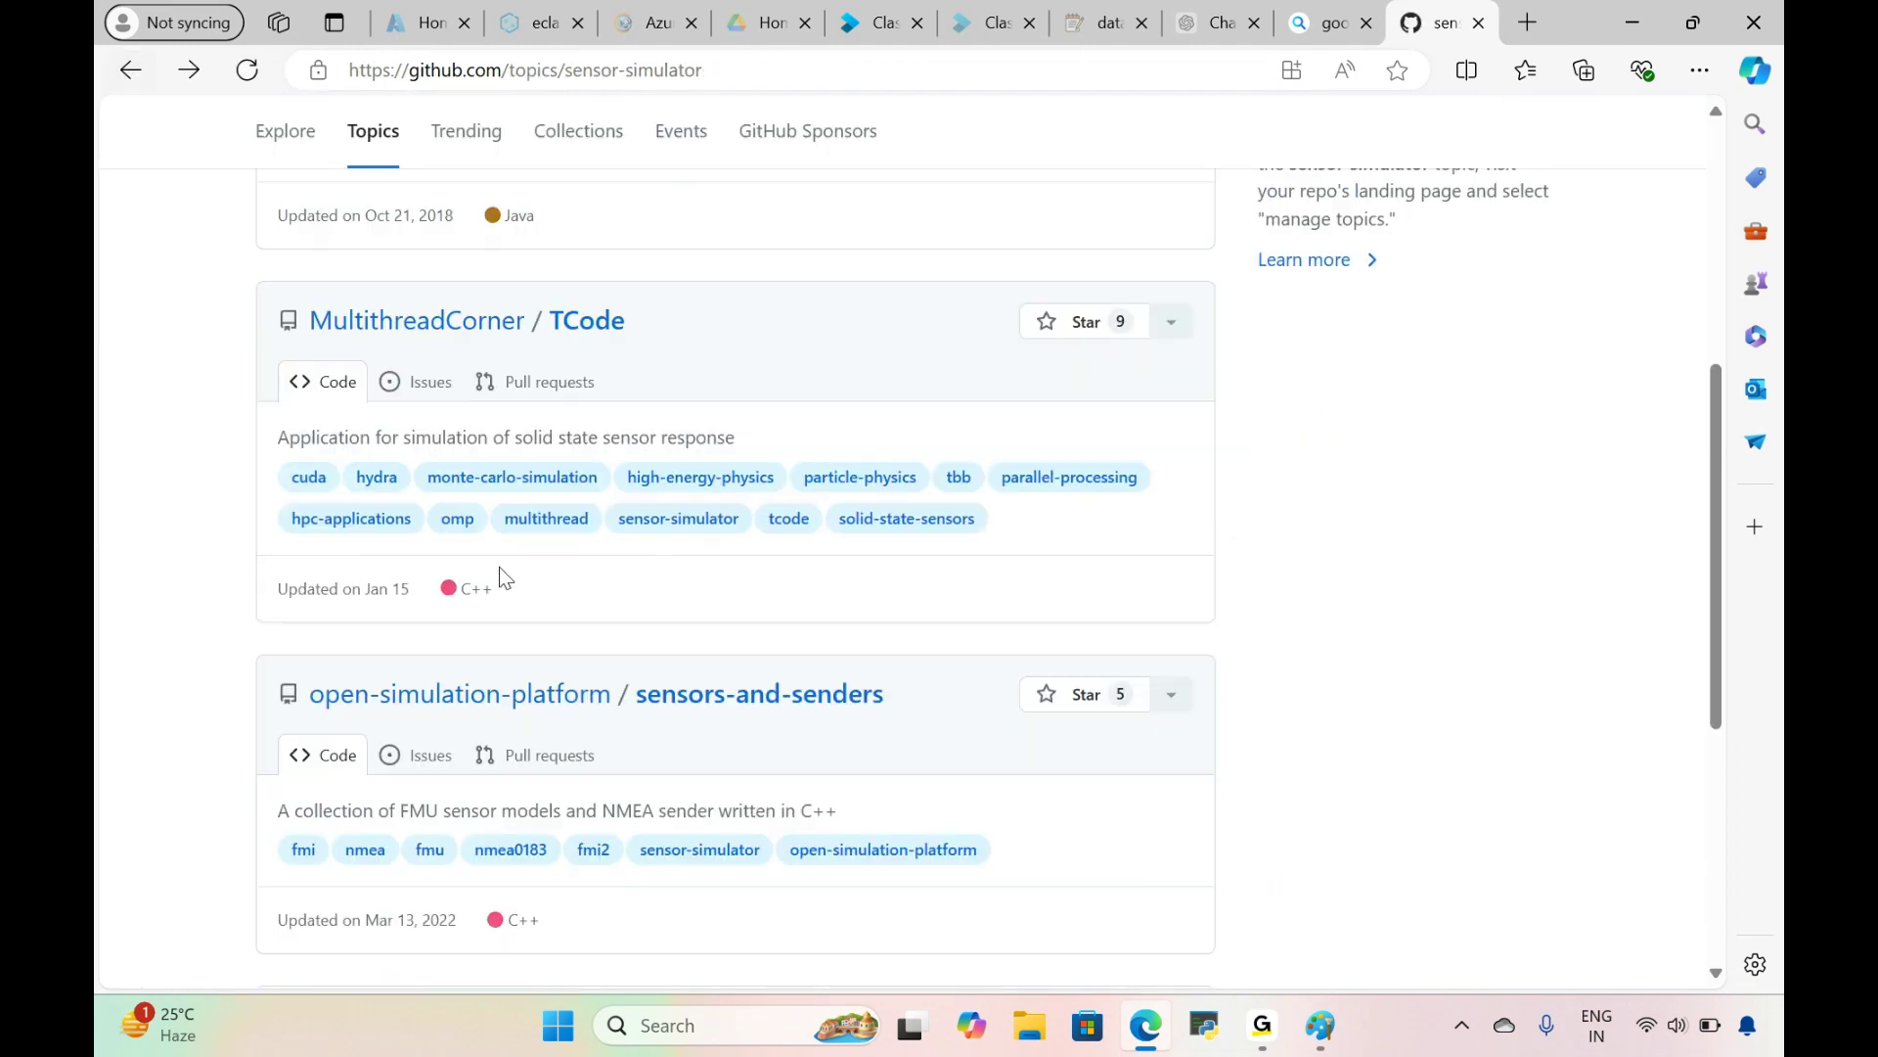
pyautogui.click(504, 697)
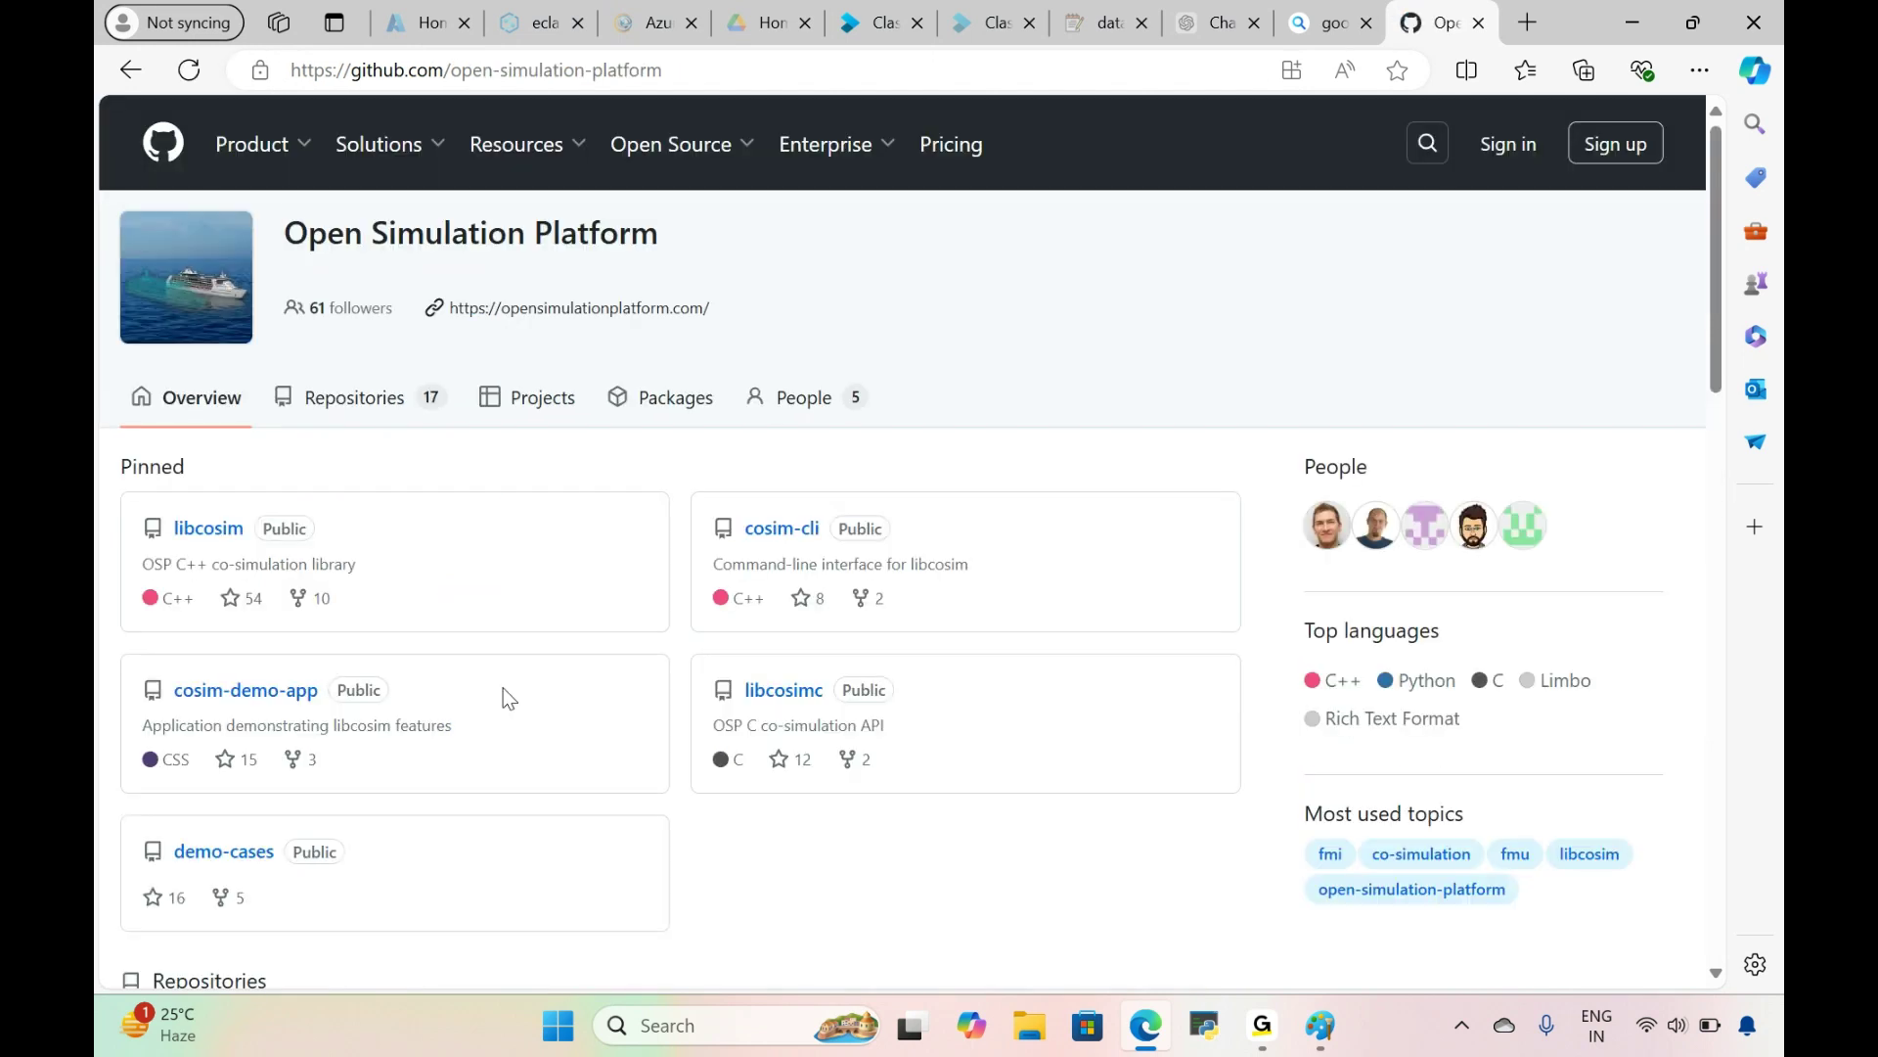
pyautogui.click(137, 82)
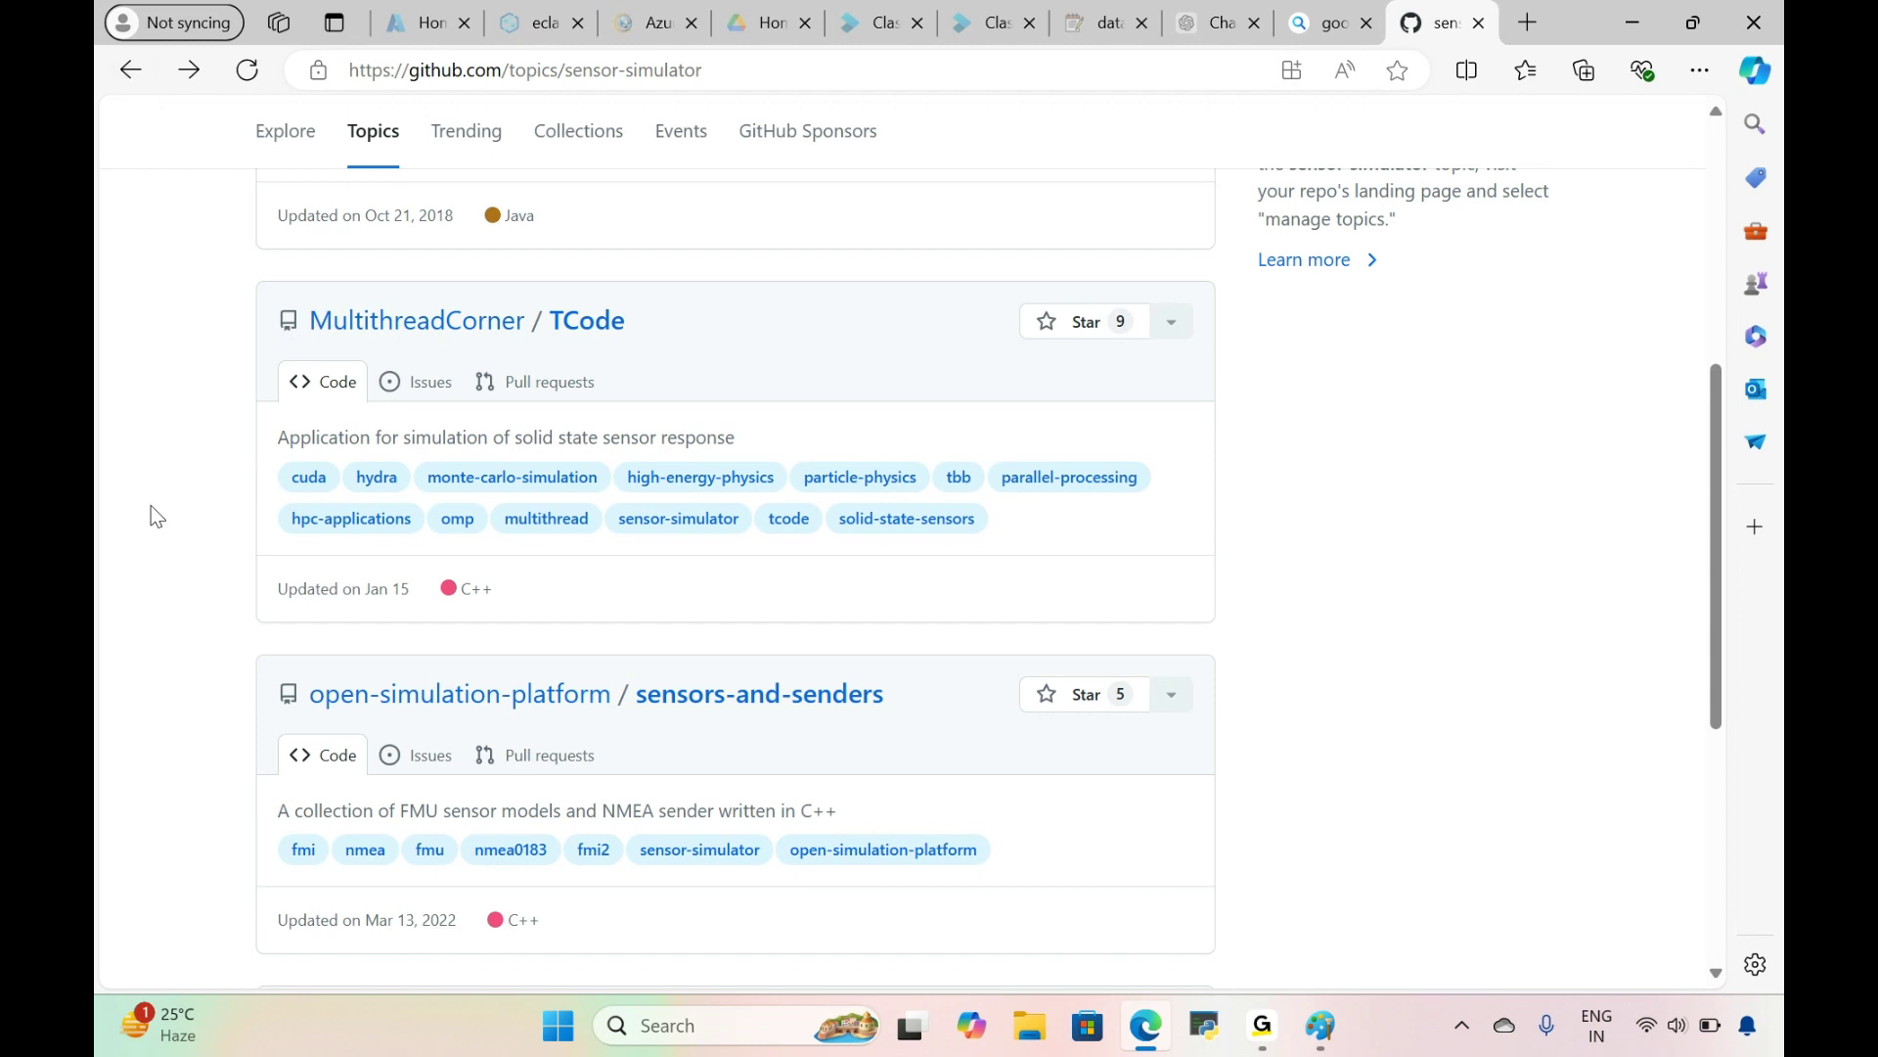
# Step: Return to the Google results and look through them for a suitable sensor simulator
pyautogui.click(125, 79)
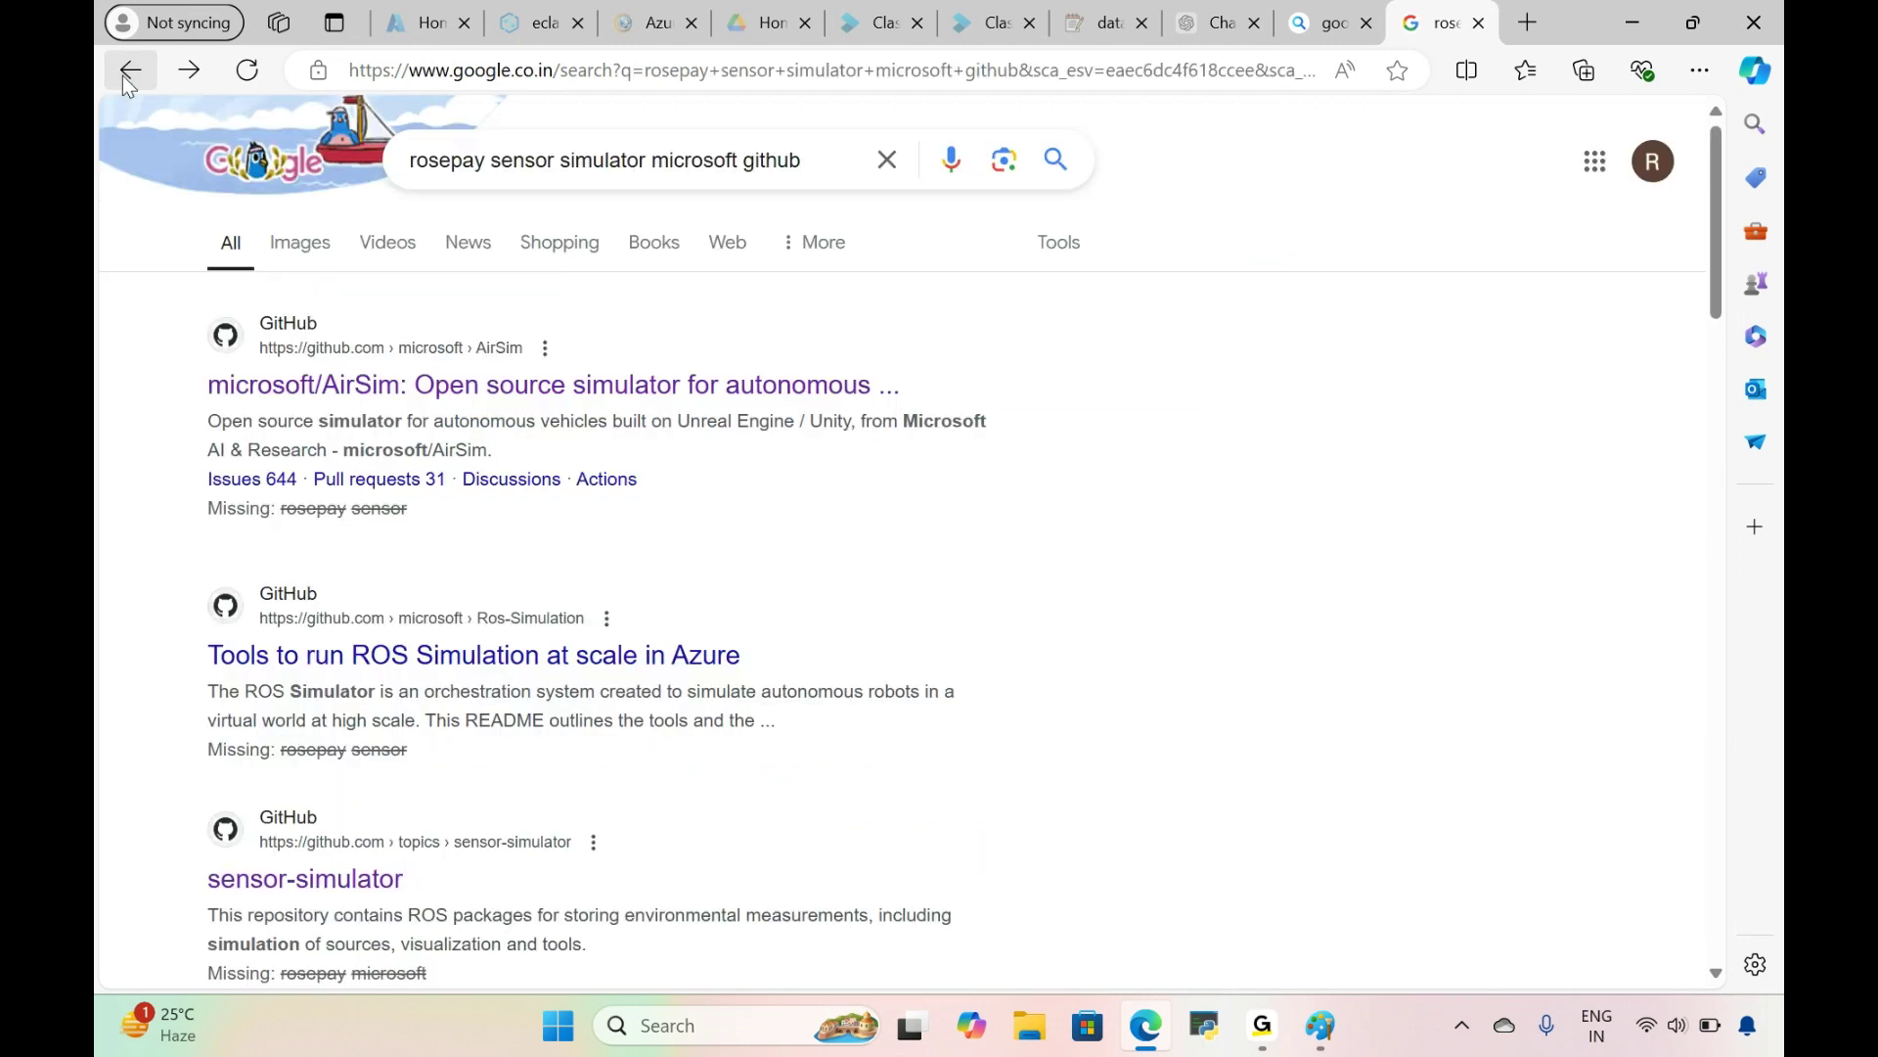
pyautogui.scroll(-1, 103, 714)
pyautogui.scroll(-5, 105, 717)
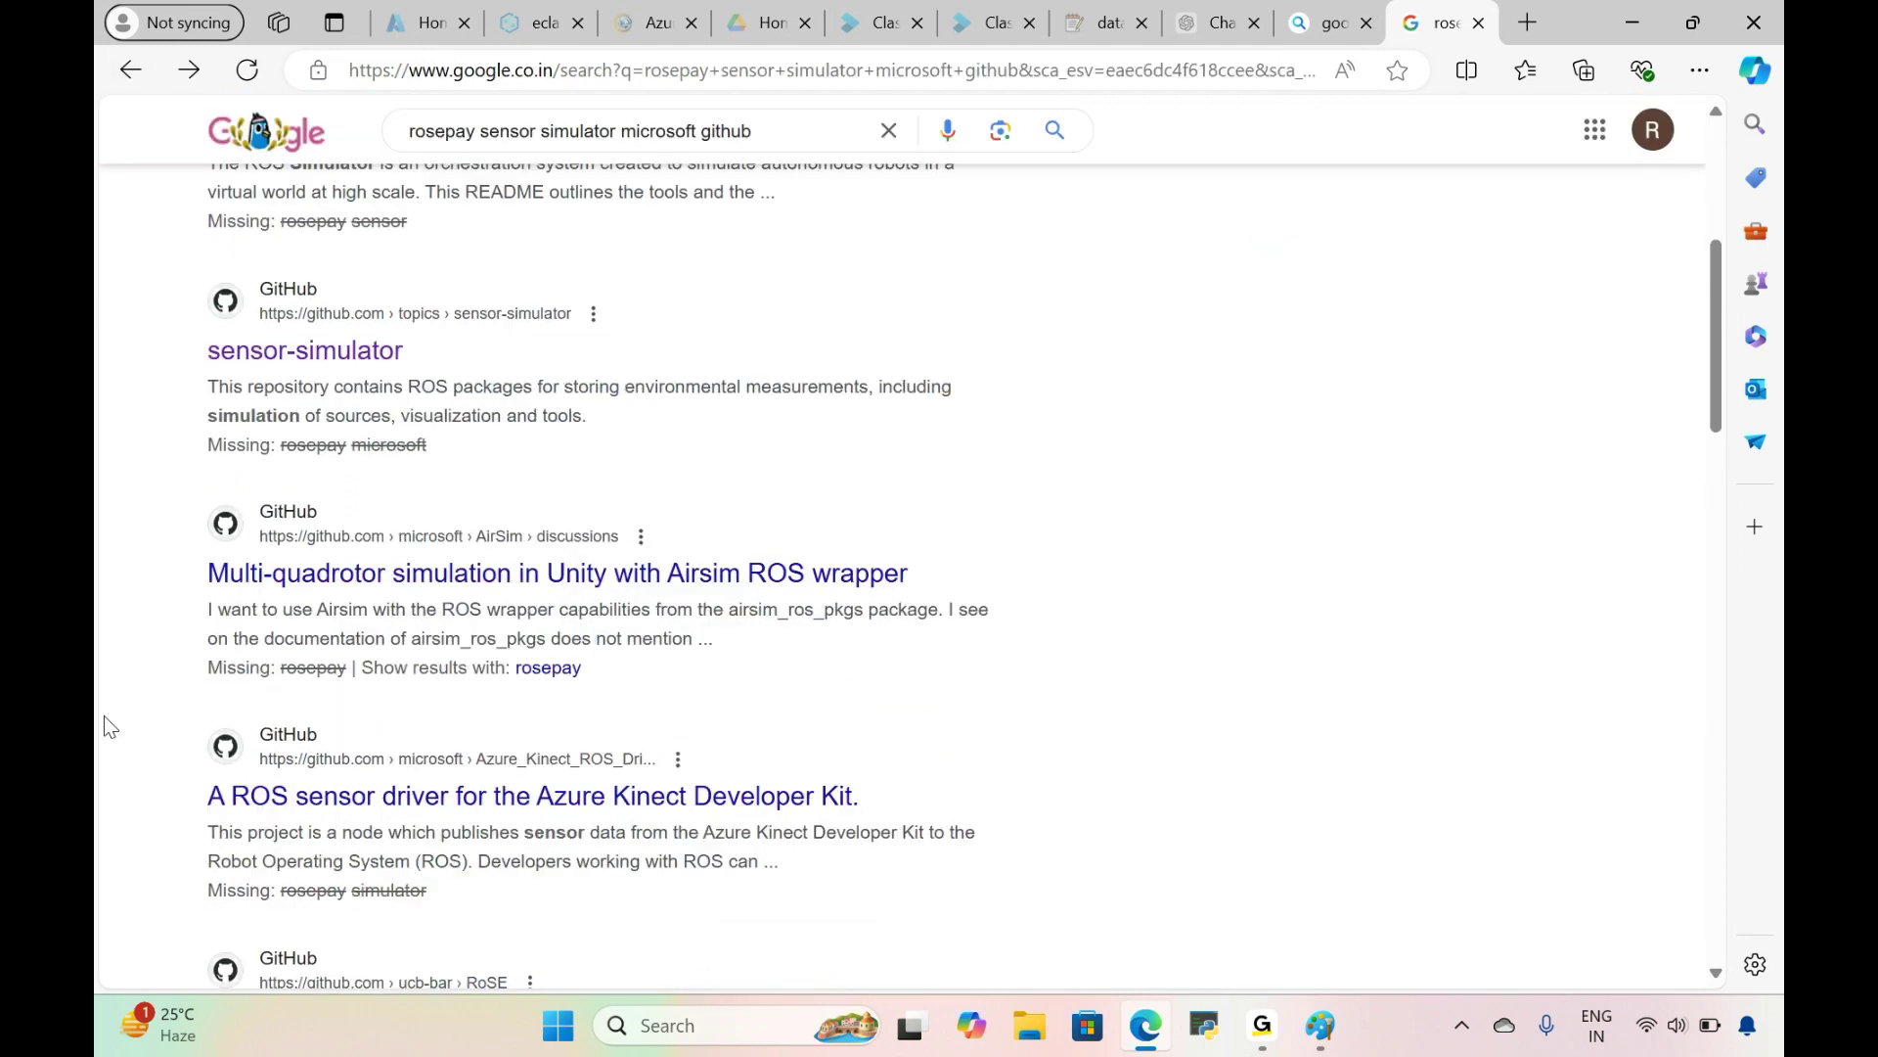
pyautogui.scroll(-5, 104, 719)
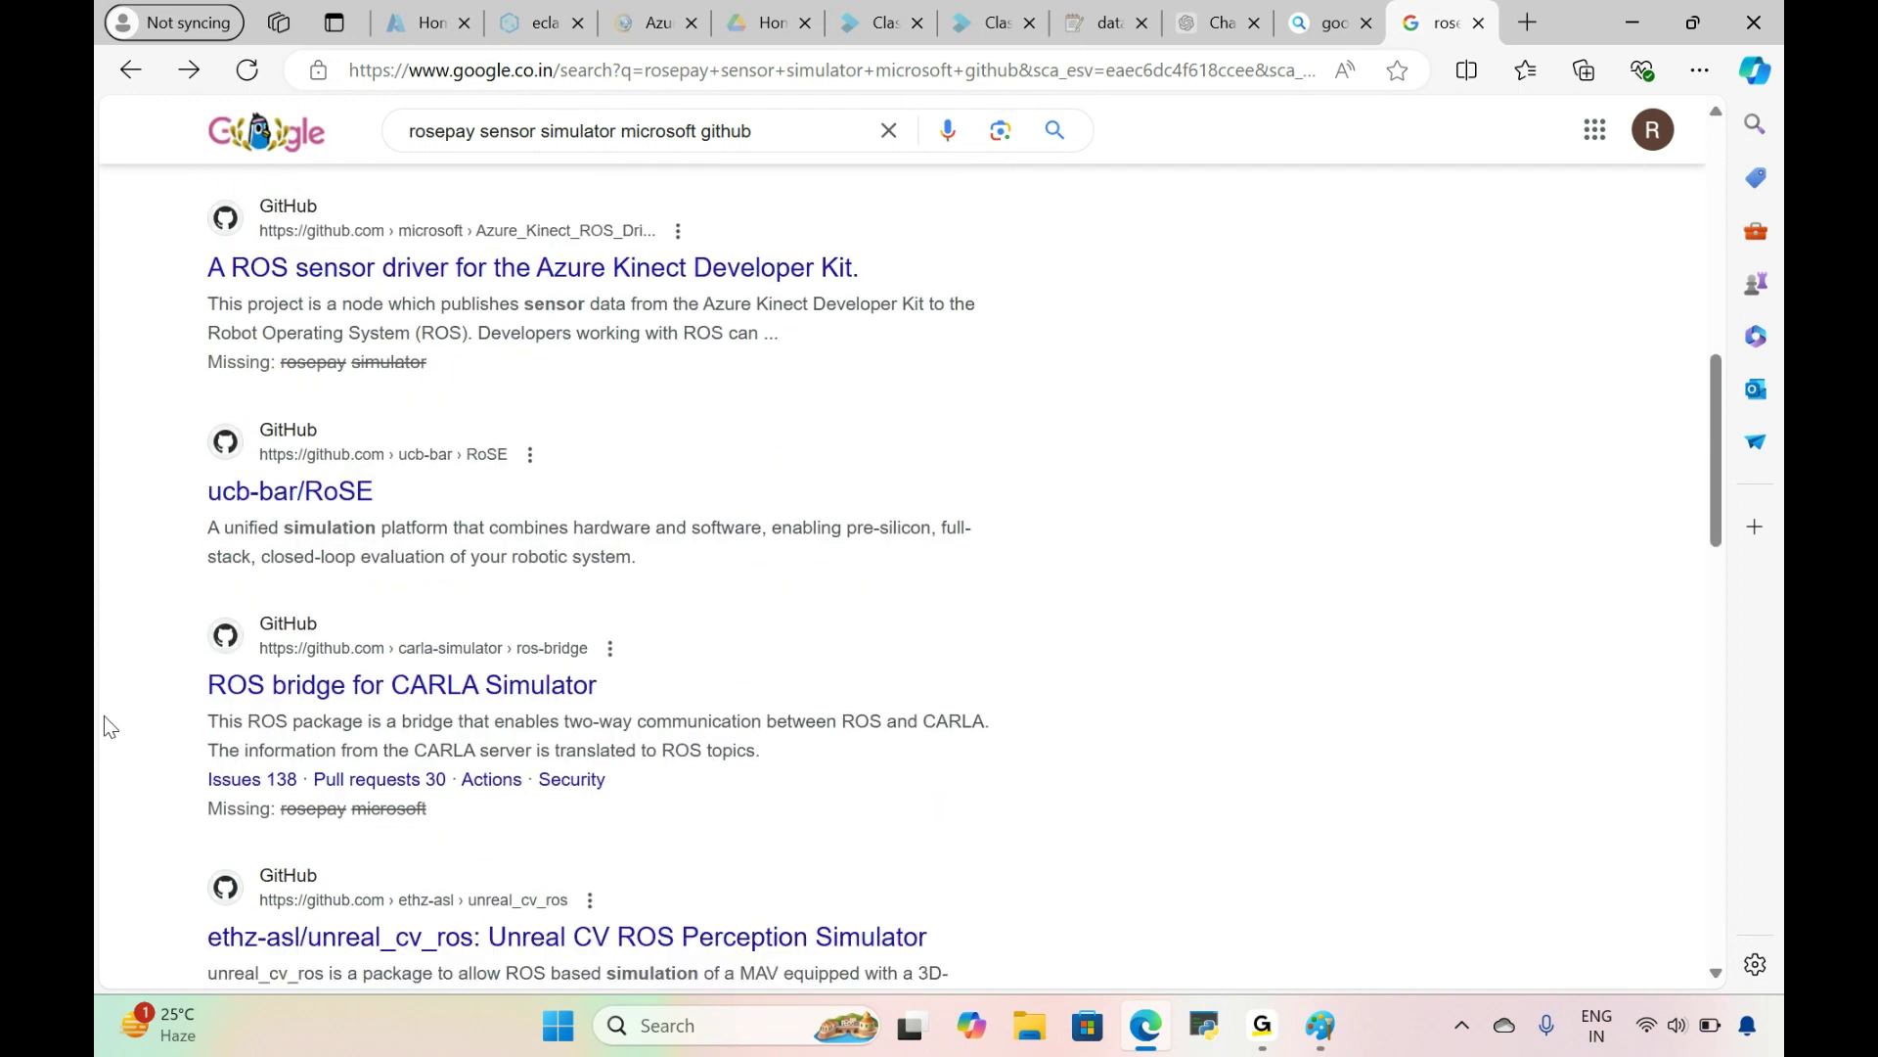
pyautogui.scroll(-7, 105, 724)
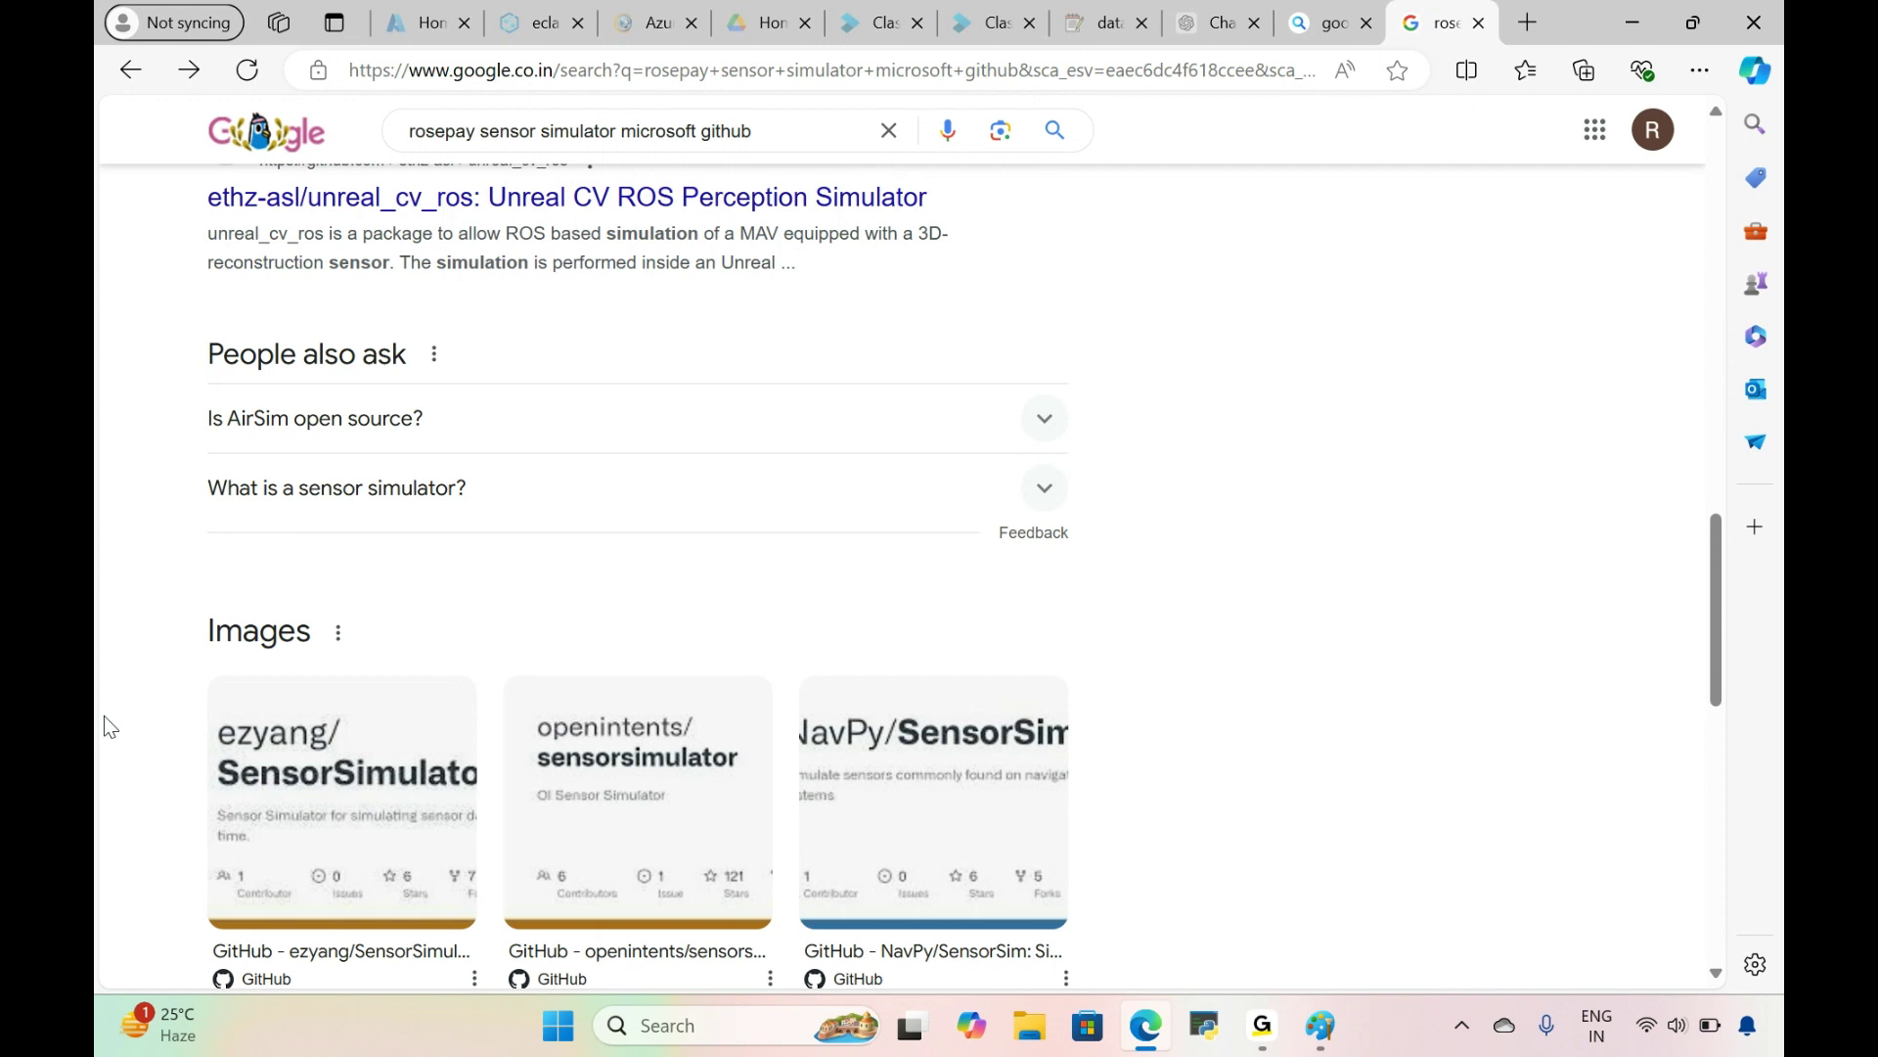
# Step: Search Bing for "azure samples raspberry pi web simulator"
pyautogui.click(668, 73)
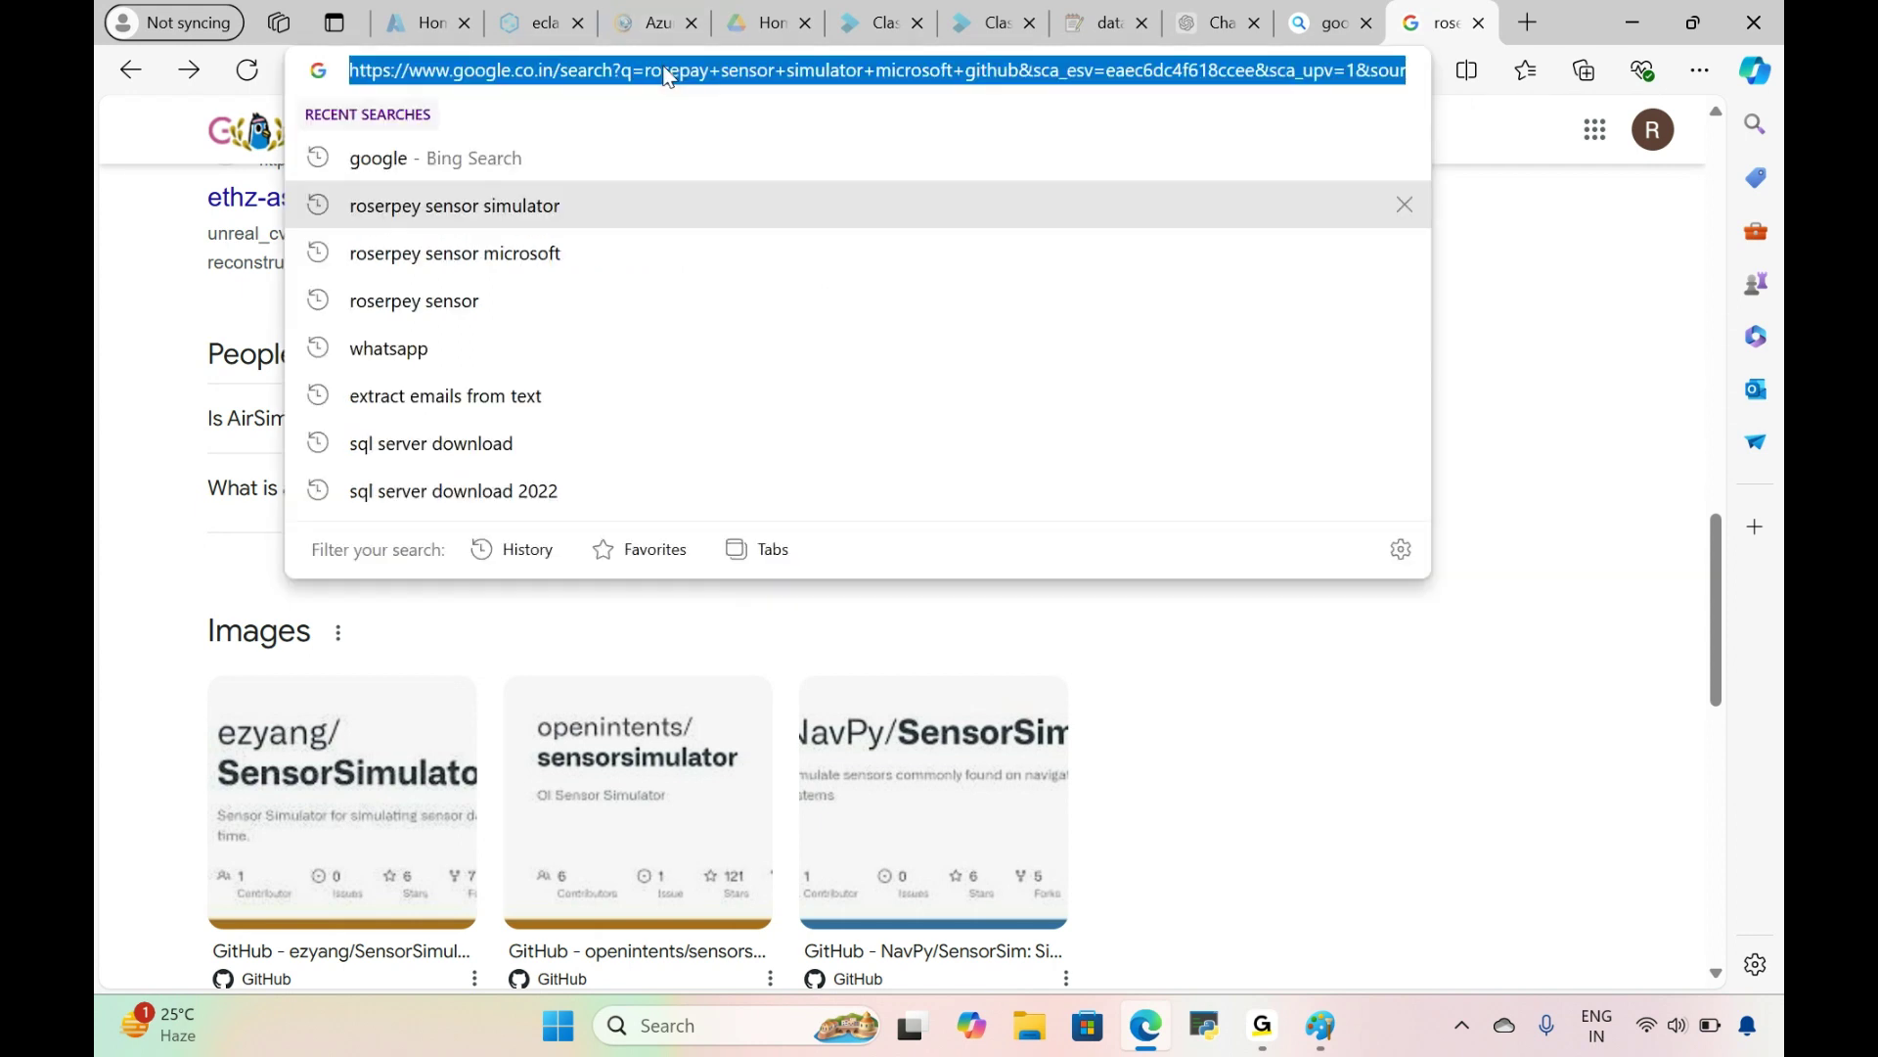
pyautogui.write('azure')
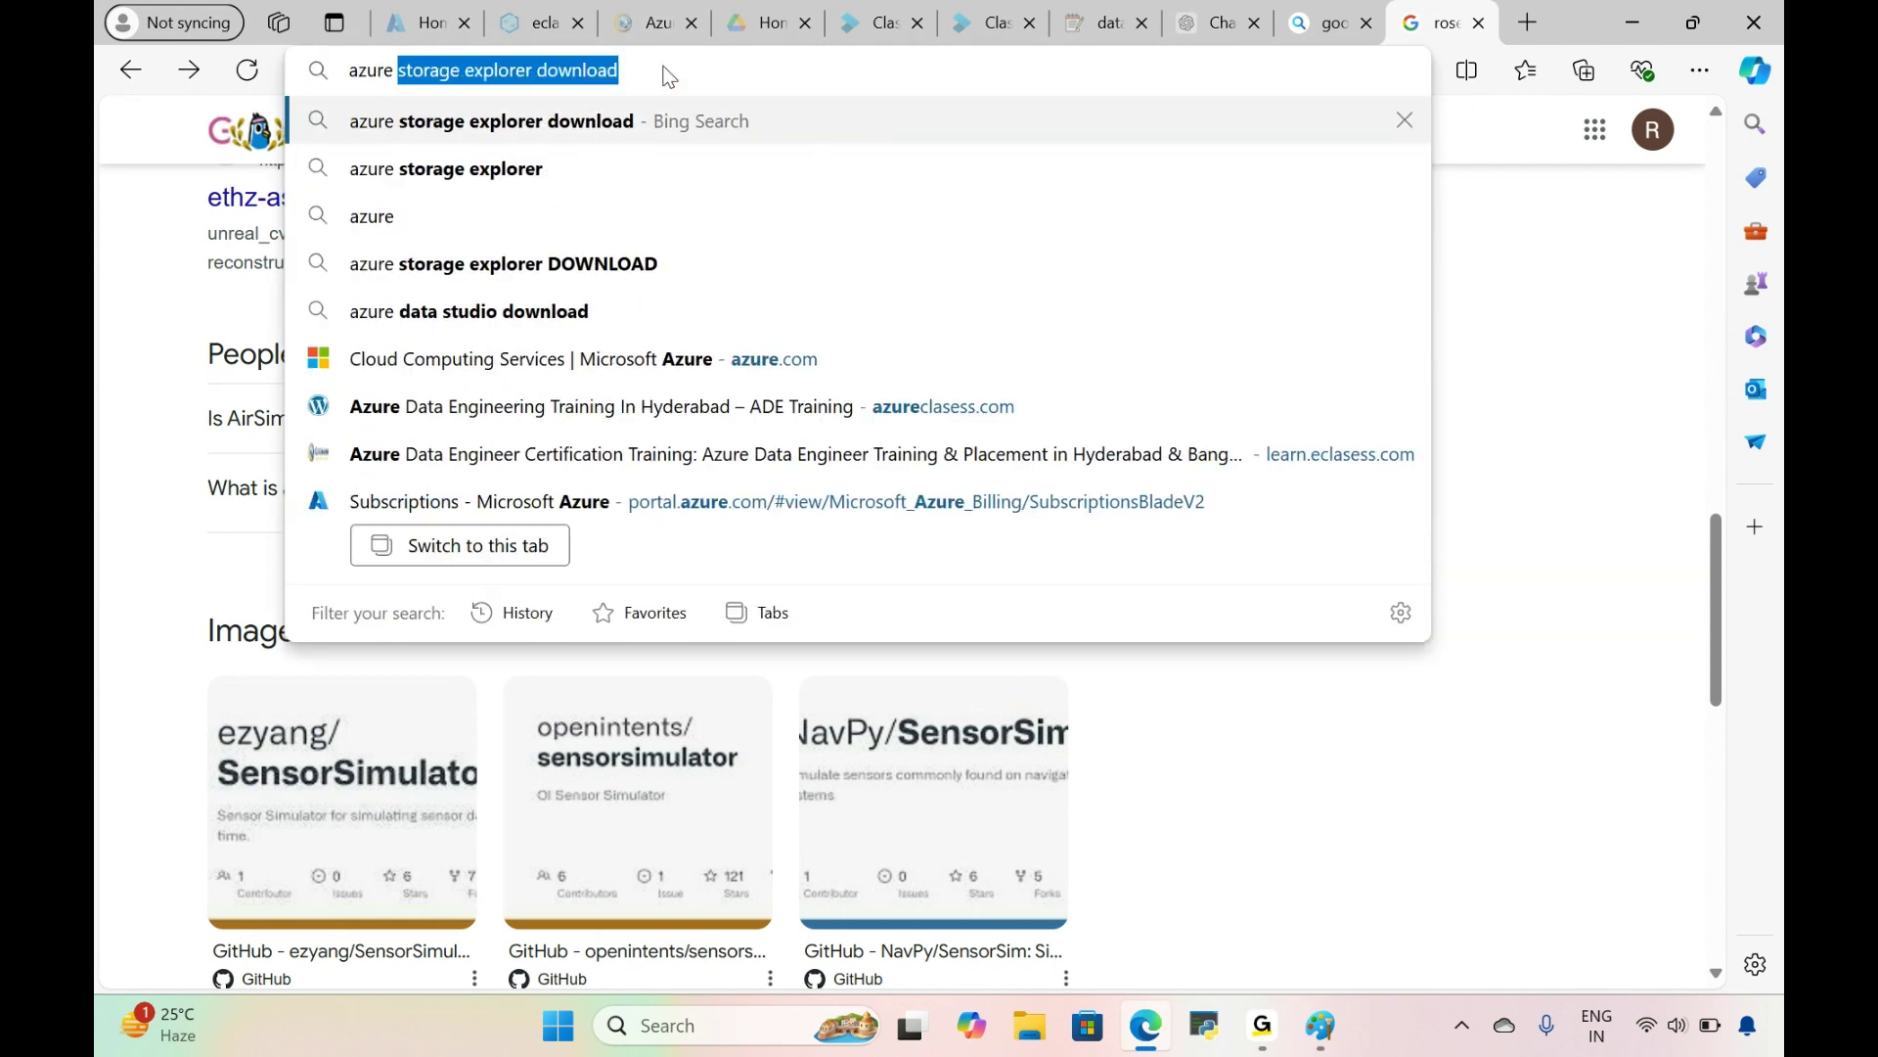
pyautogui.write(' sample')
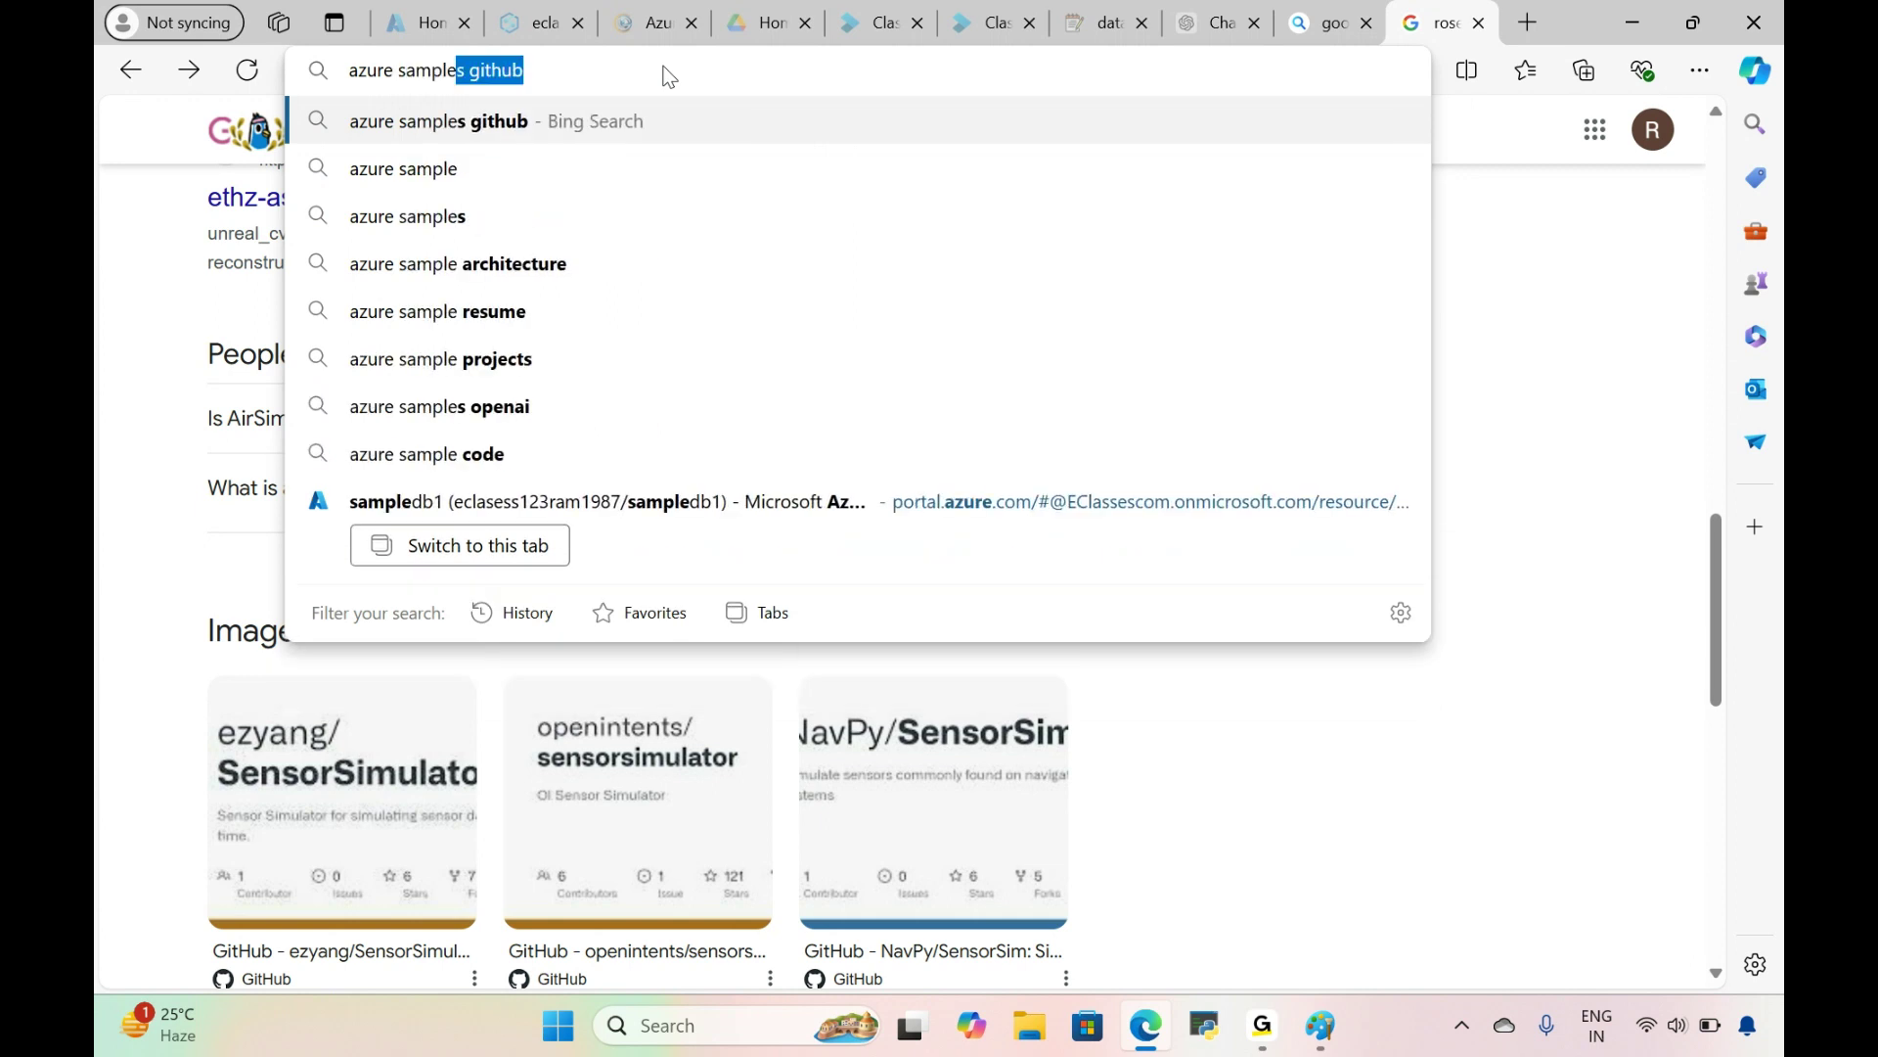
pyautogui.write('s')
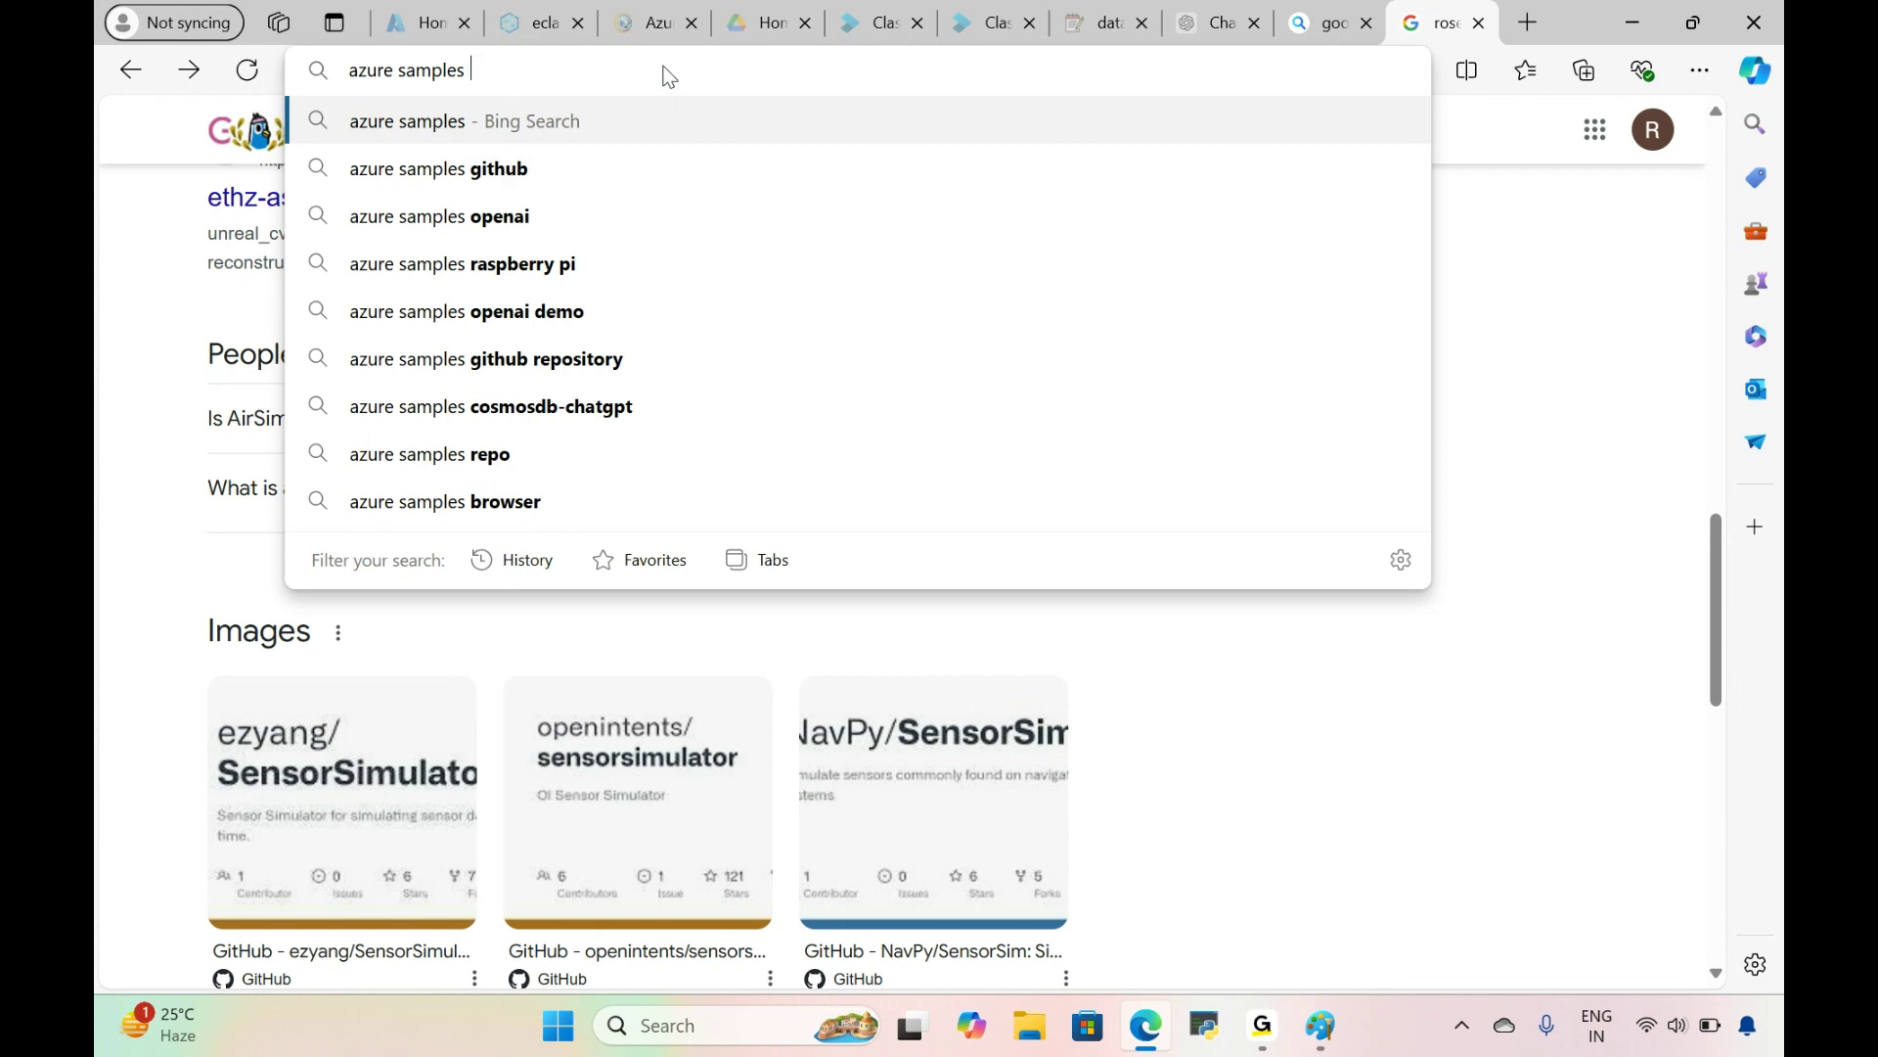
pyautogui.write(' ras')
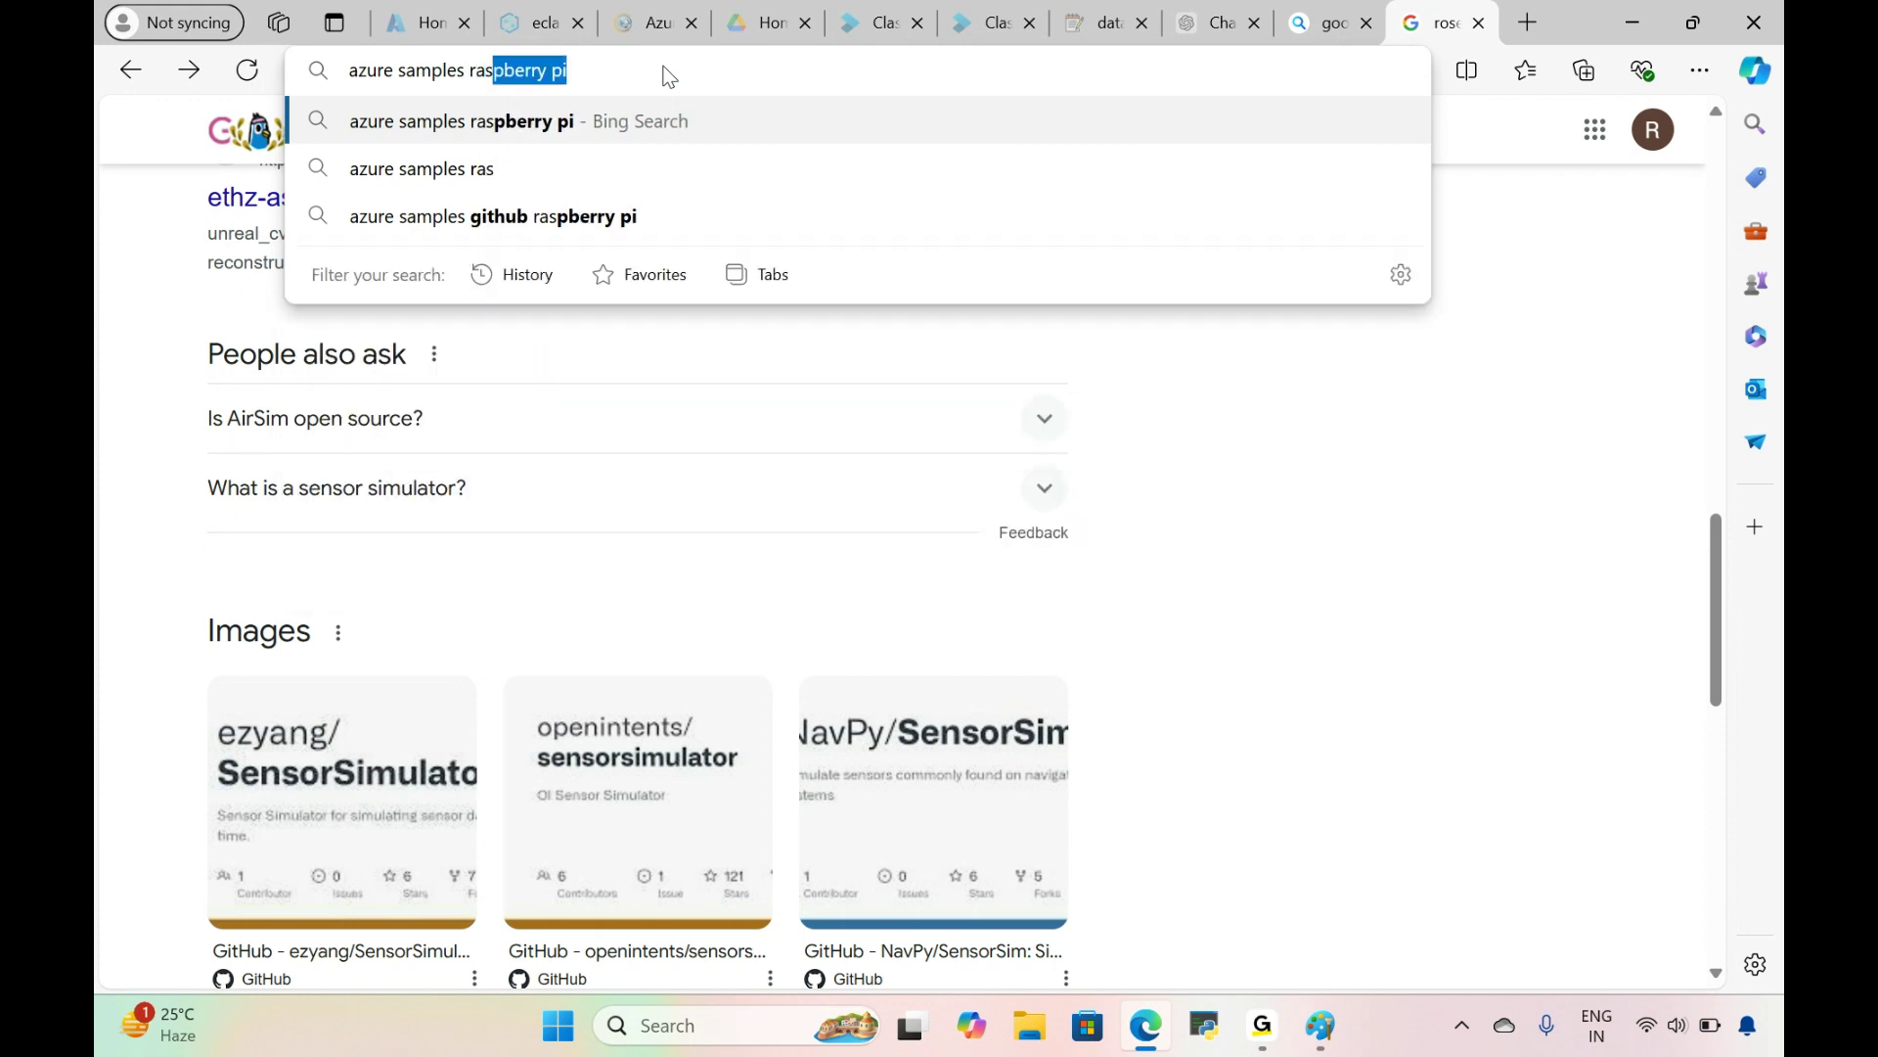
pyautogui.write('pb')
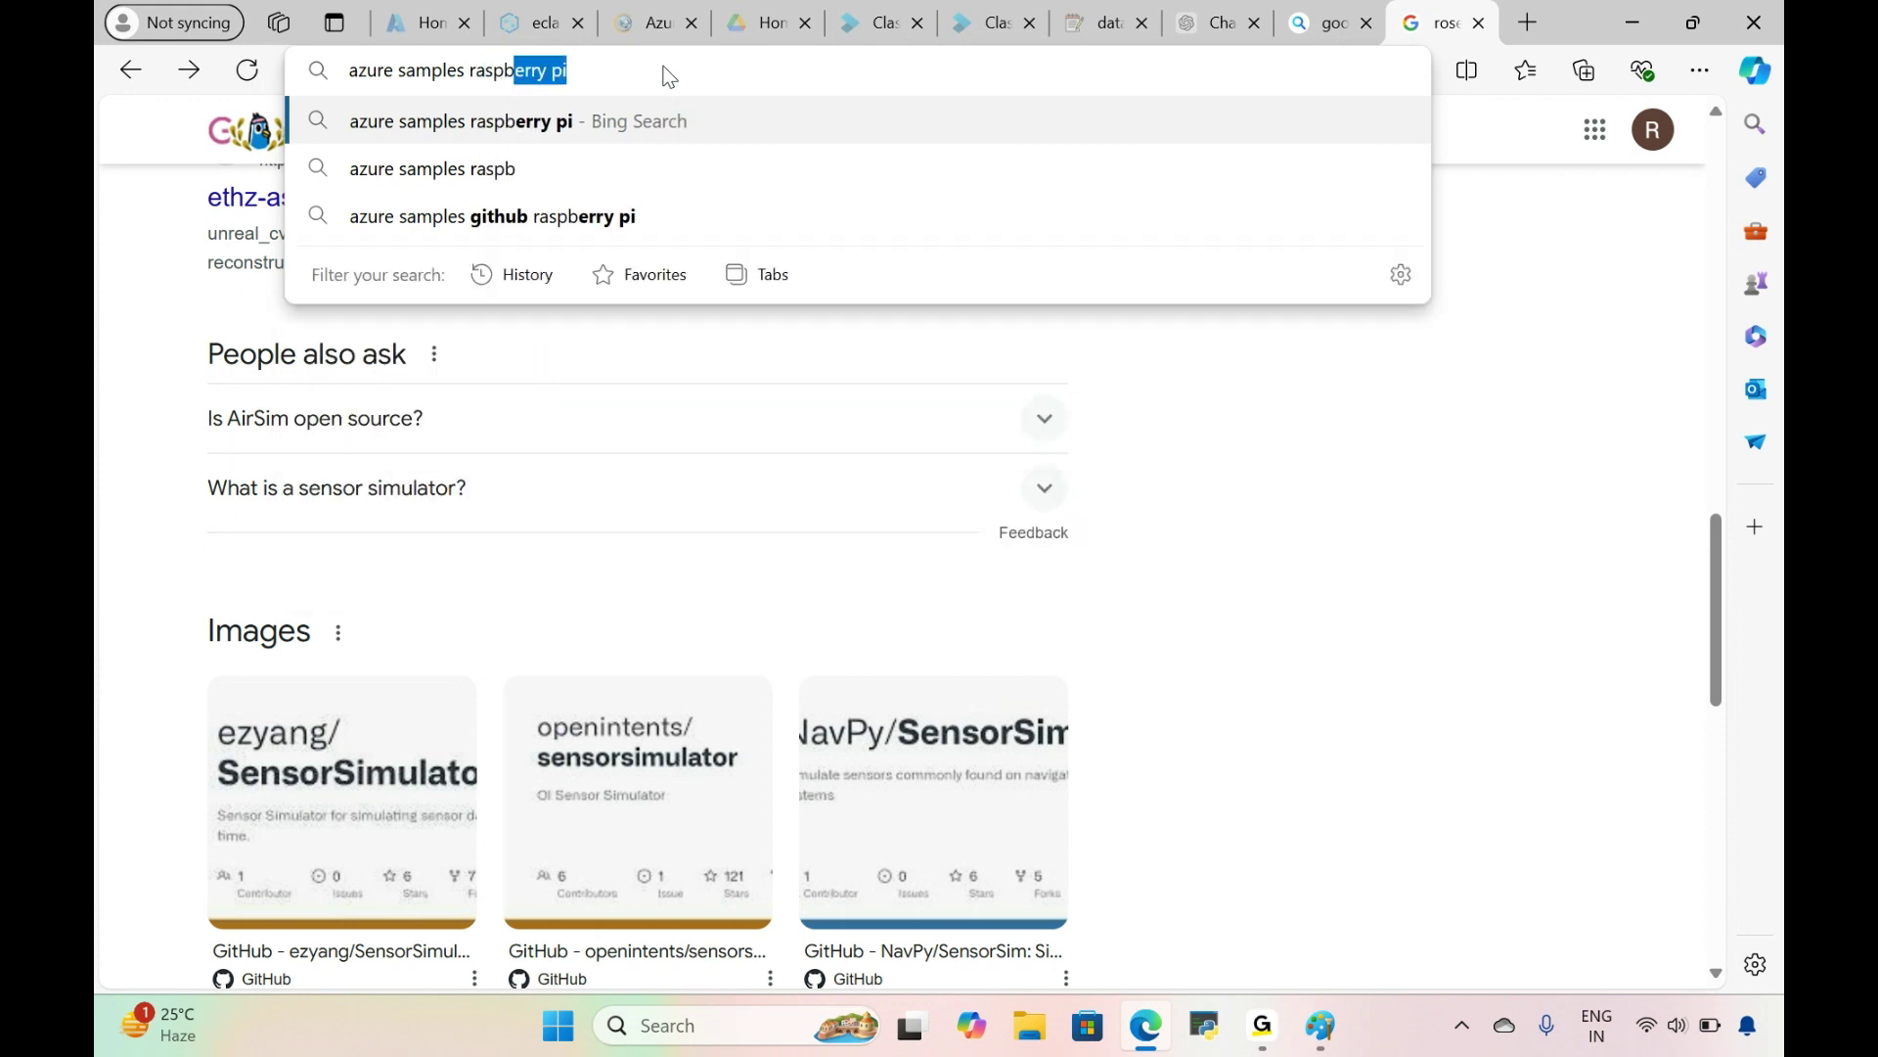
pyautogui.write('erry pi')
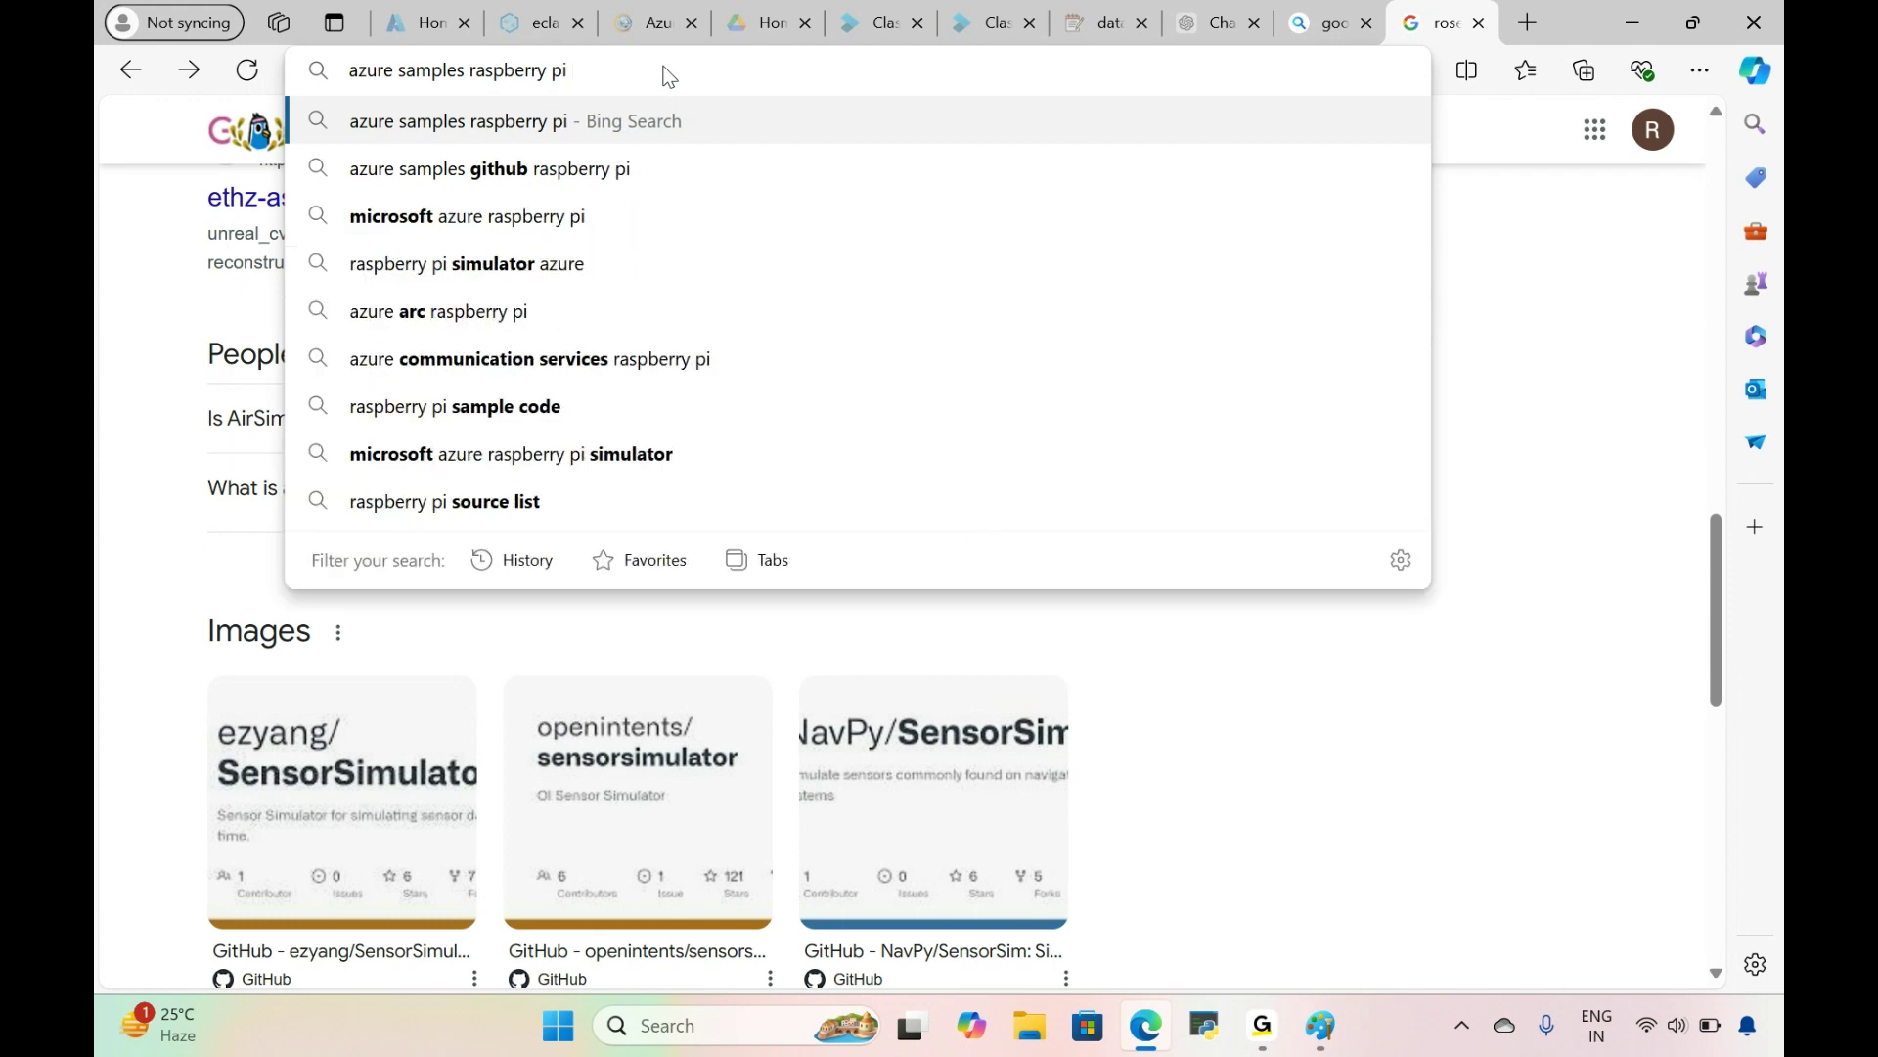
pyautogui.write(' web ')
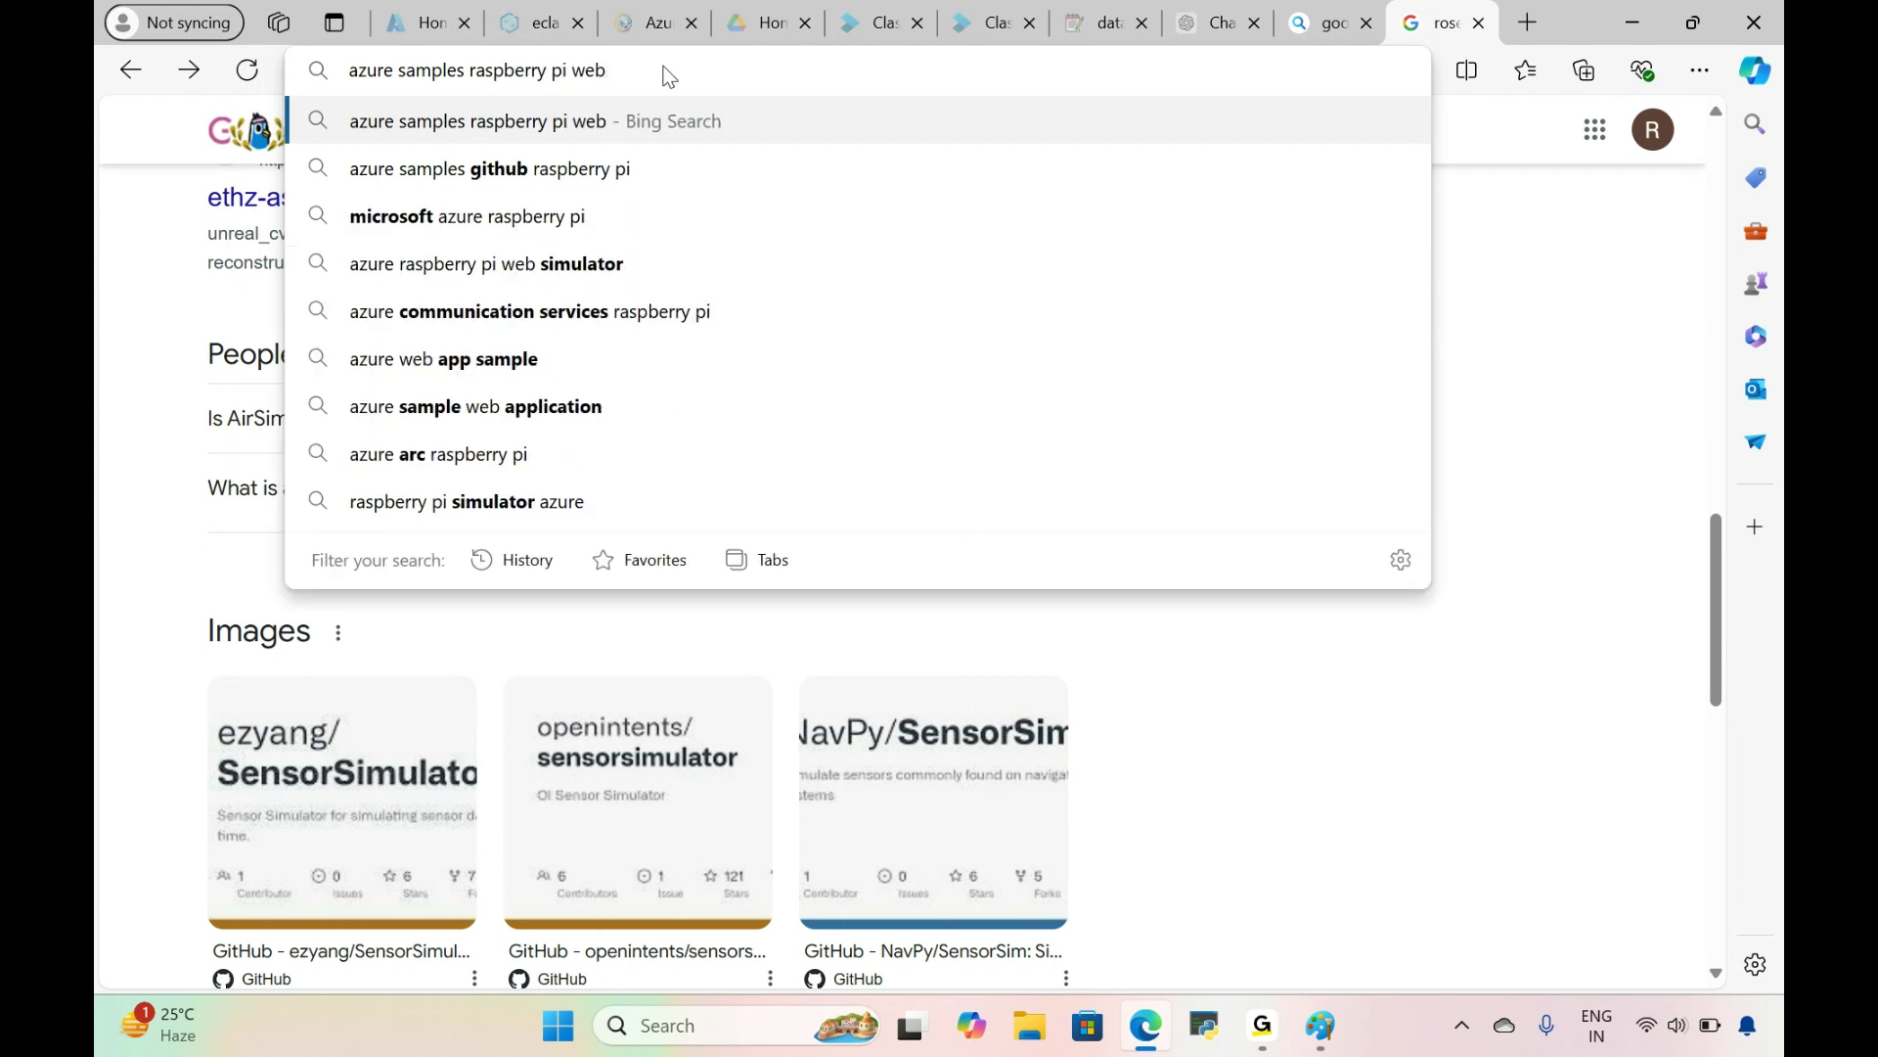
pyautogui.write('s')
pyautogui.write('i')
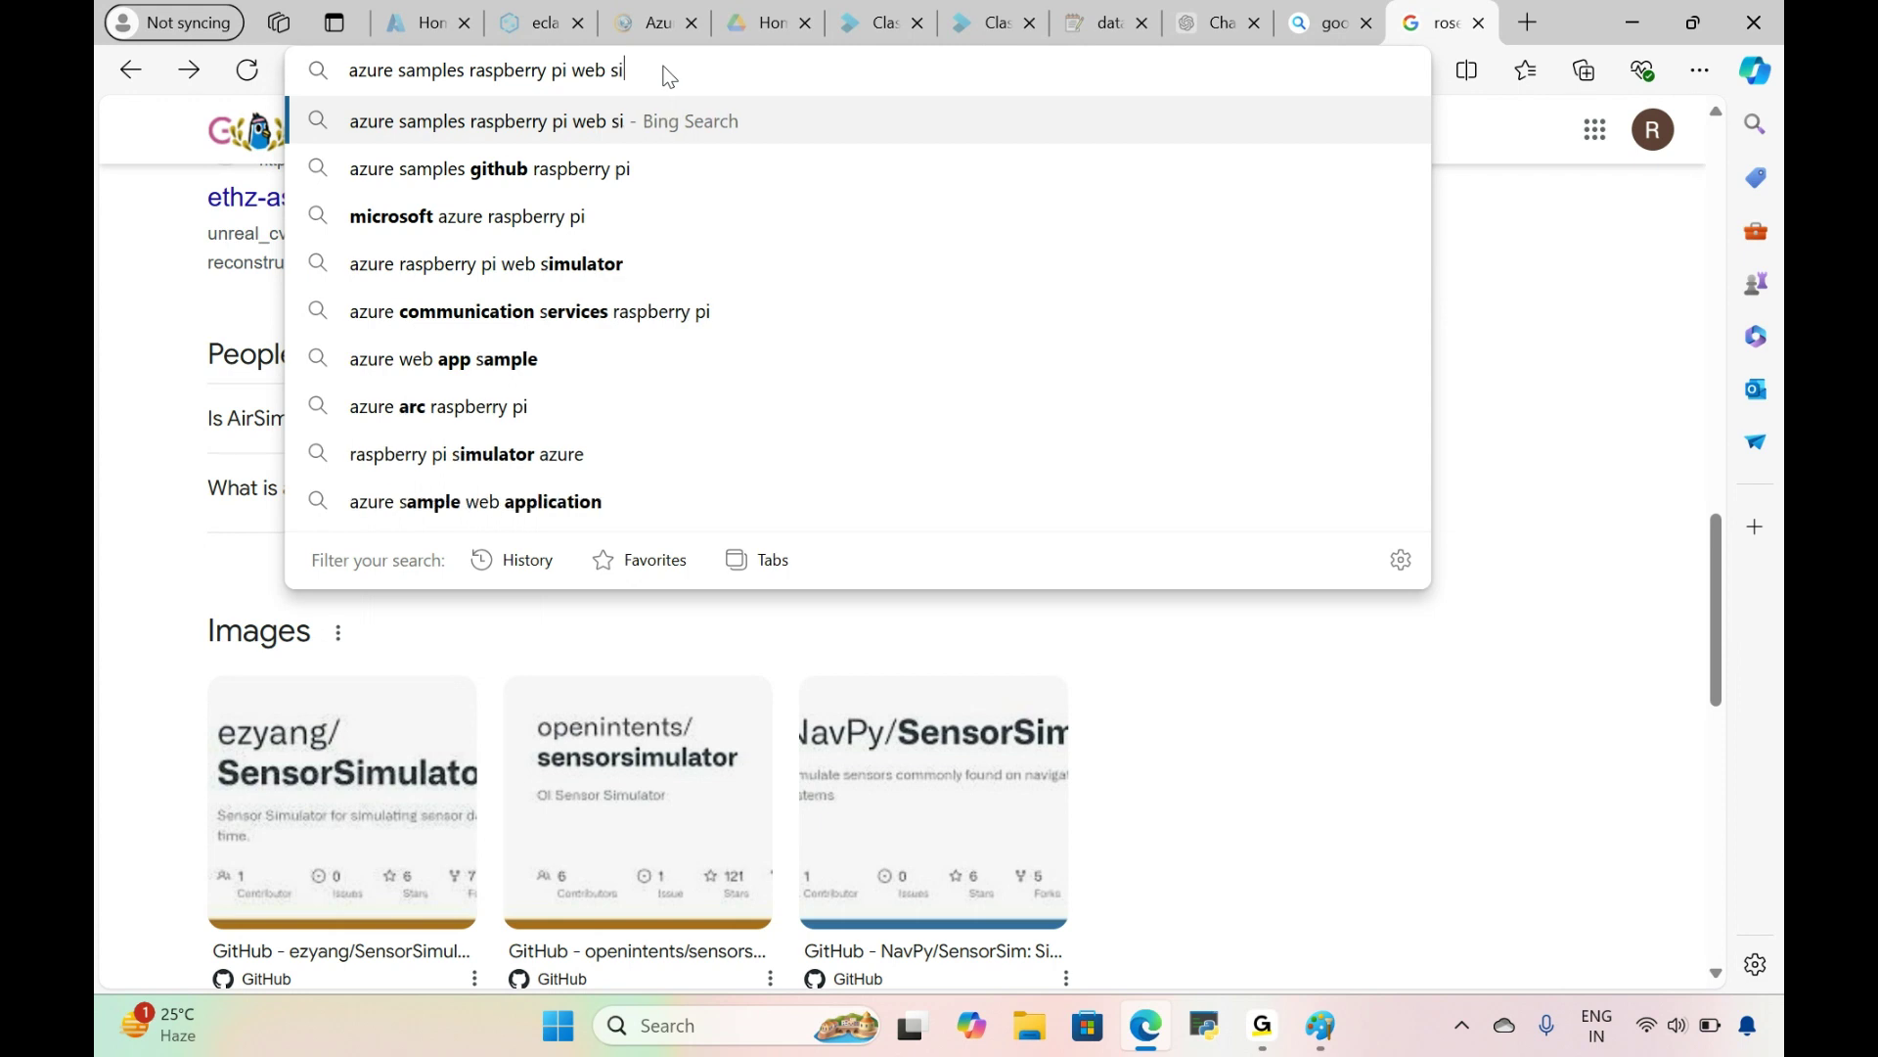
pyautogui.write('mulator')
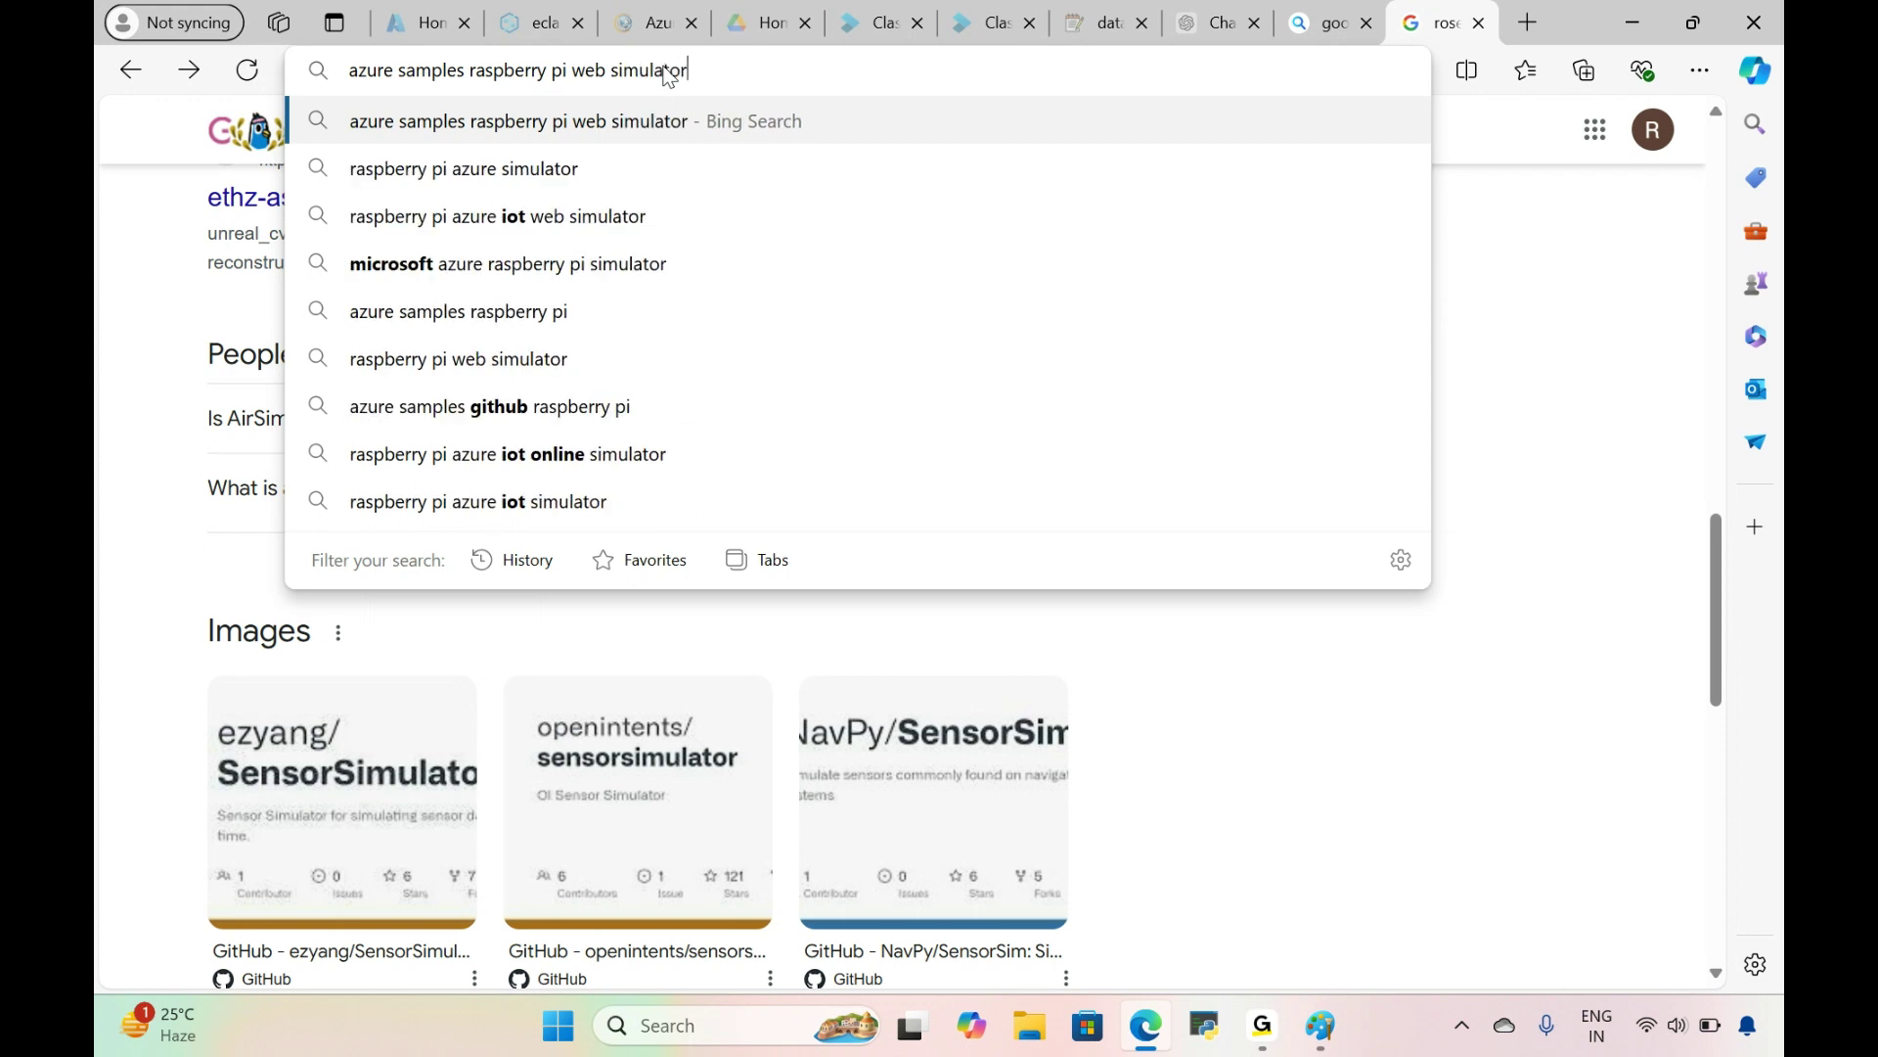
pyautogui.press('Return')
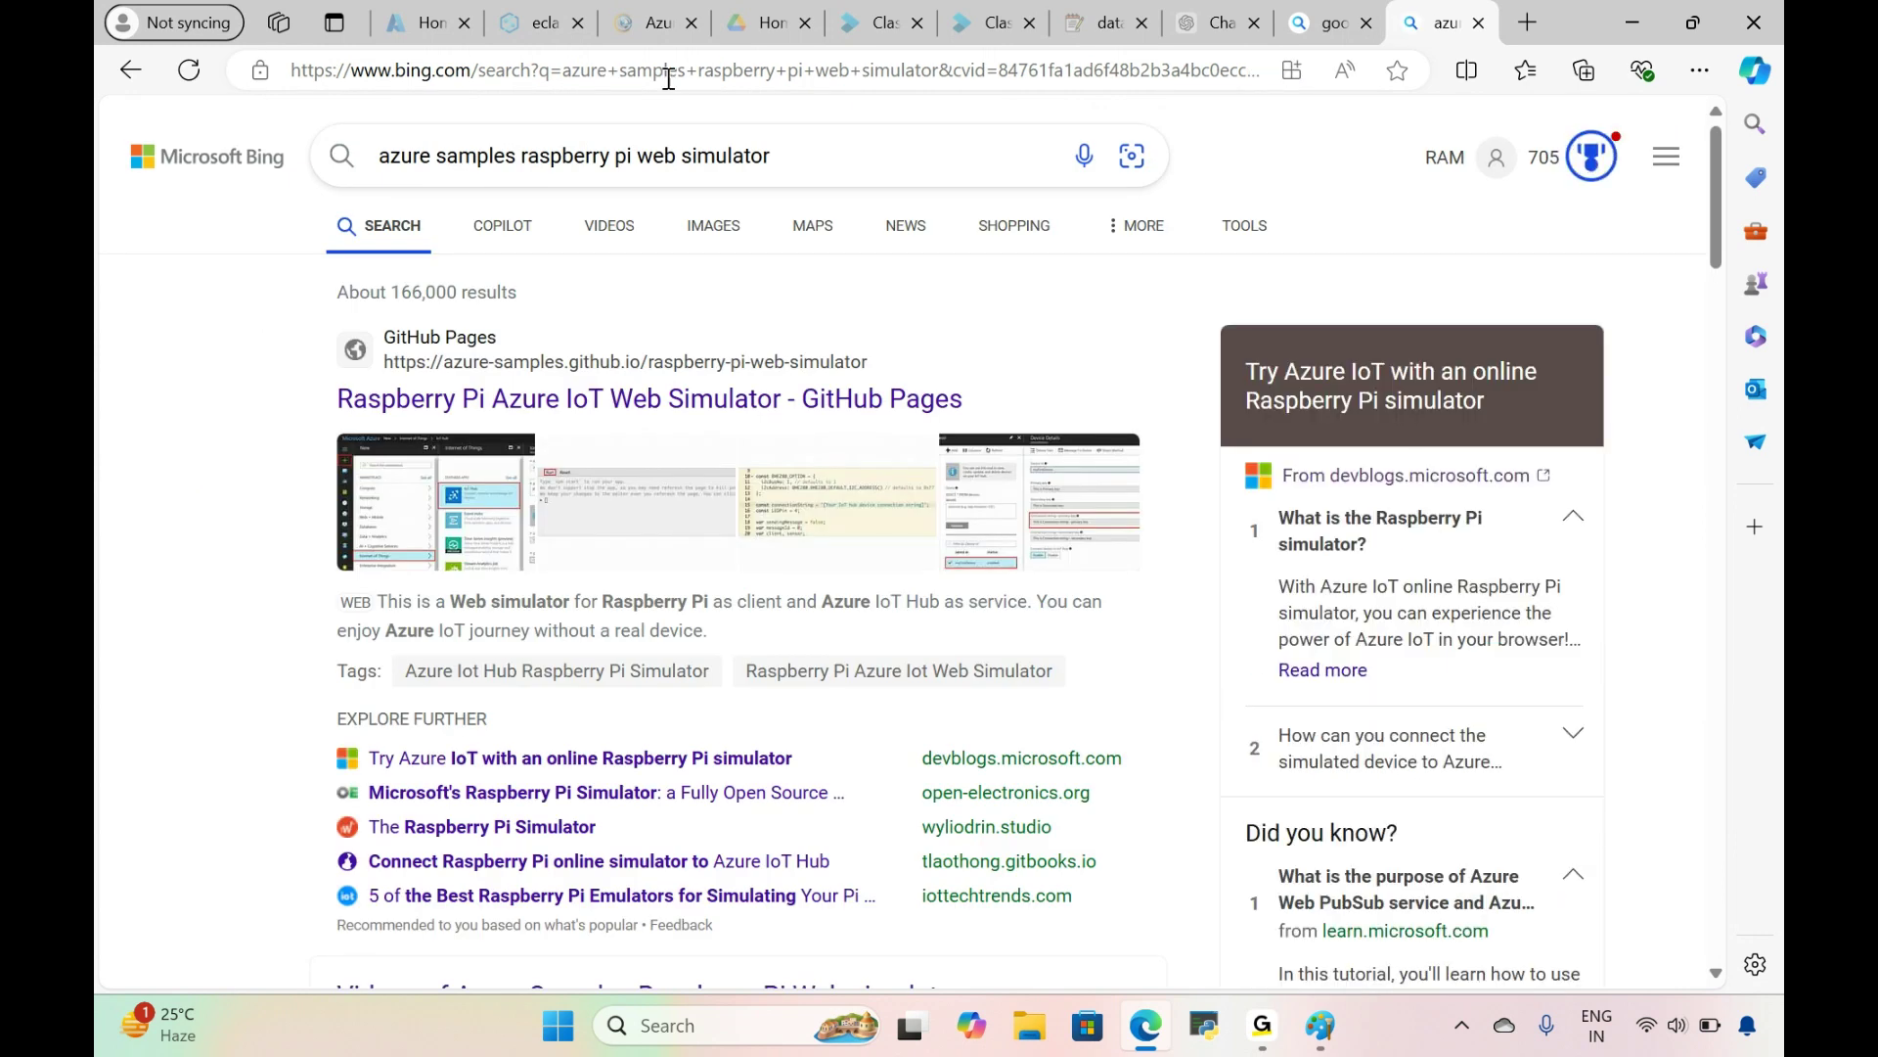
# Step: Open the Raspberry Pi Azure IoT Web Simulator from the results, dismiss its overview, and look over its title and sample code
pyautogui.click(583, 401)
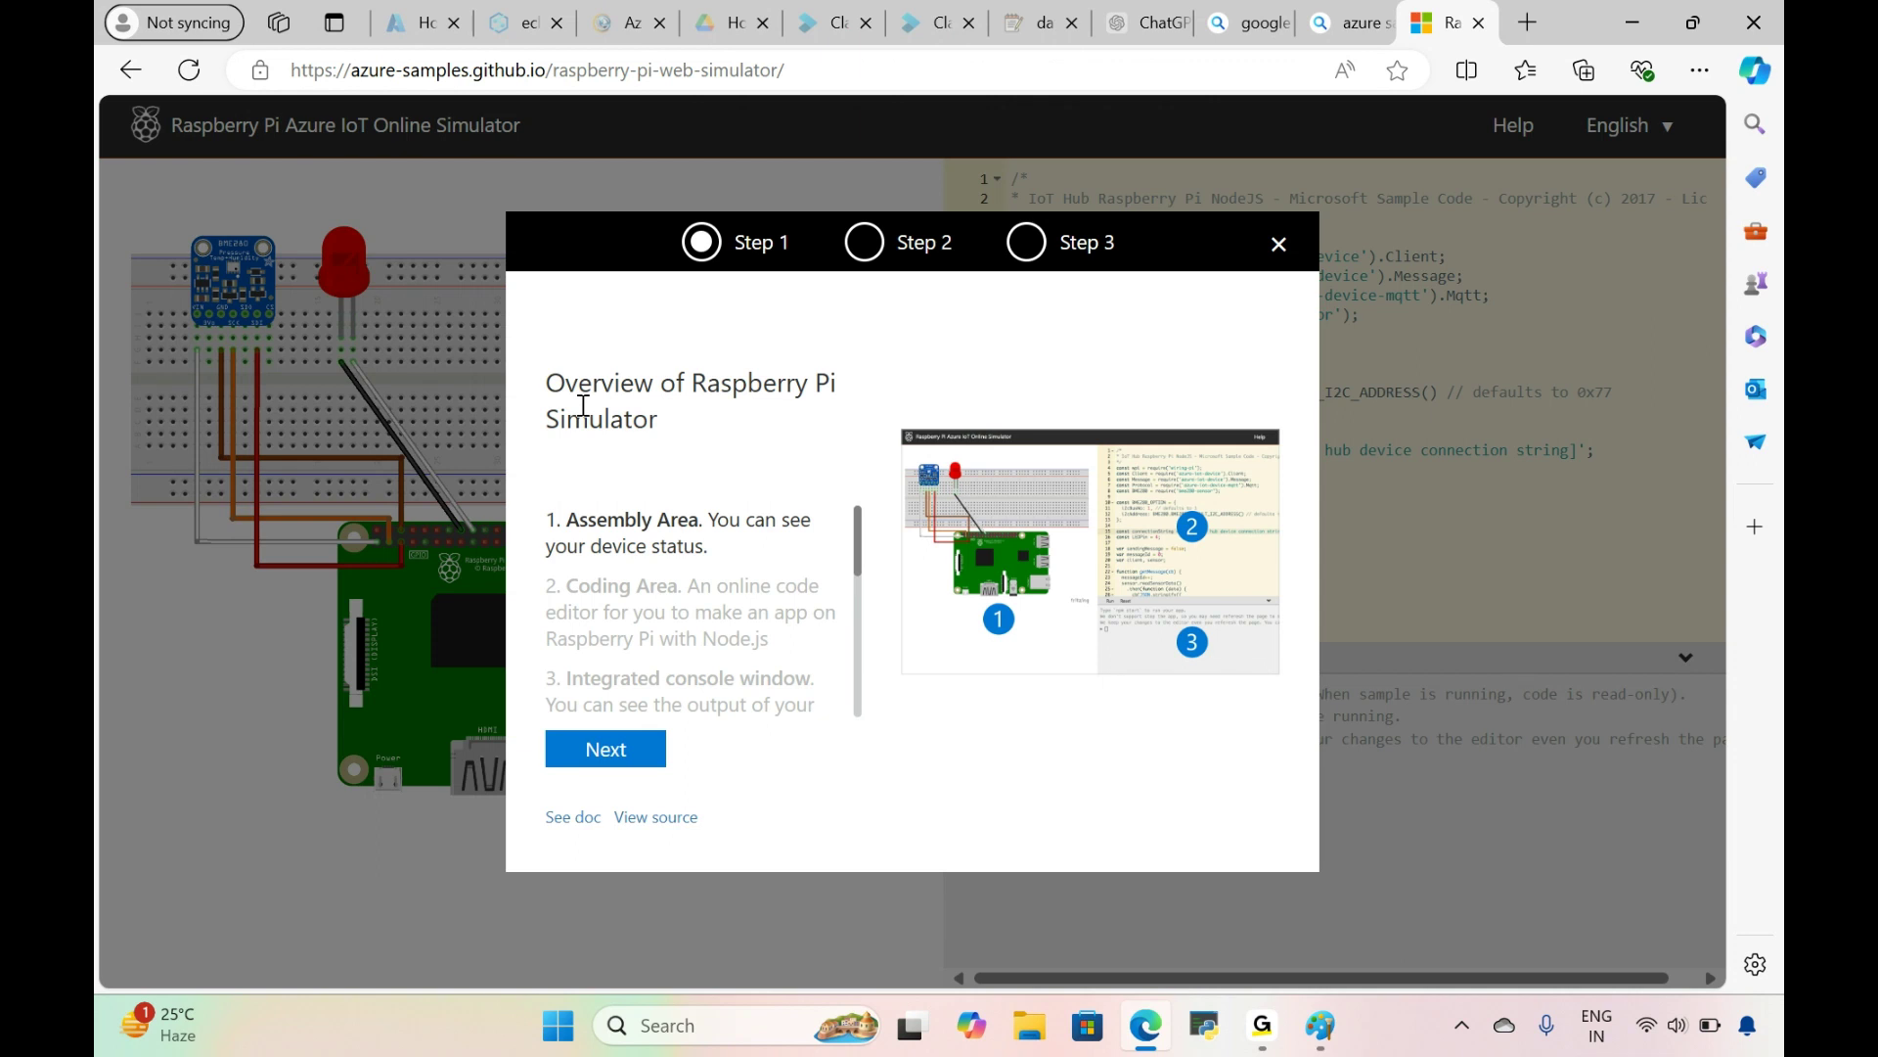
pyautogui.click(1280, 245)
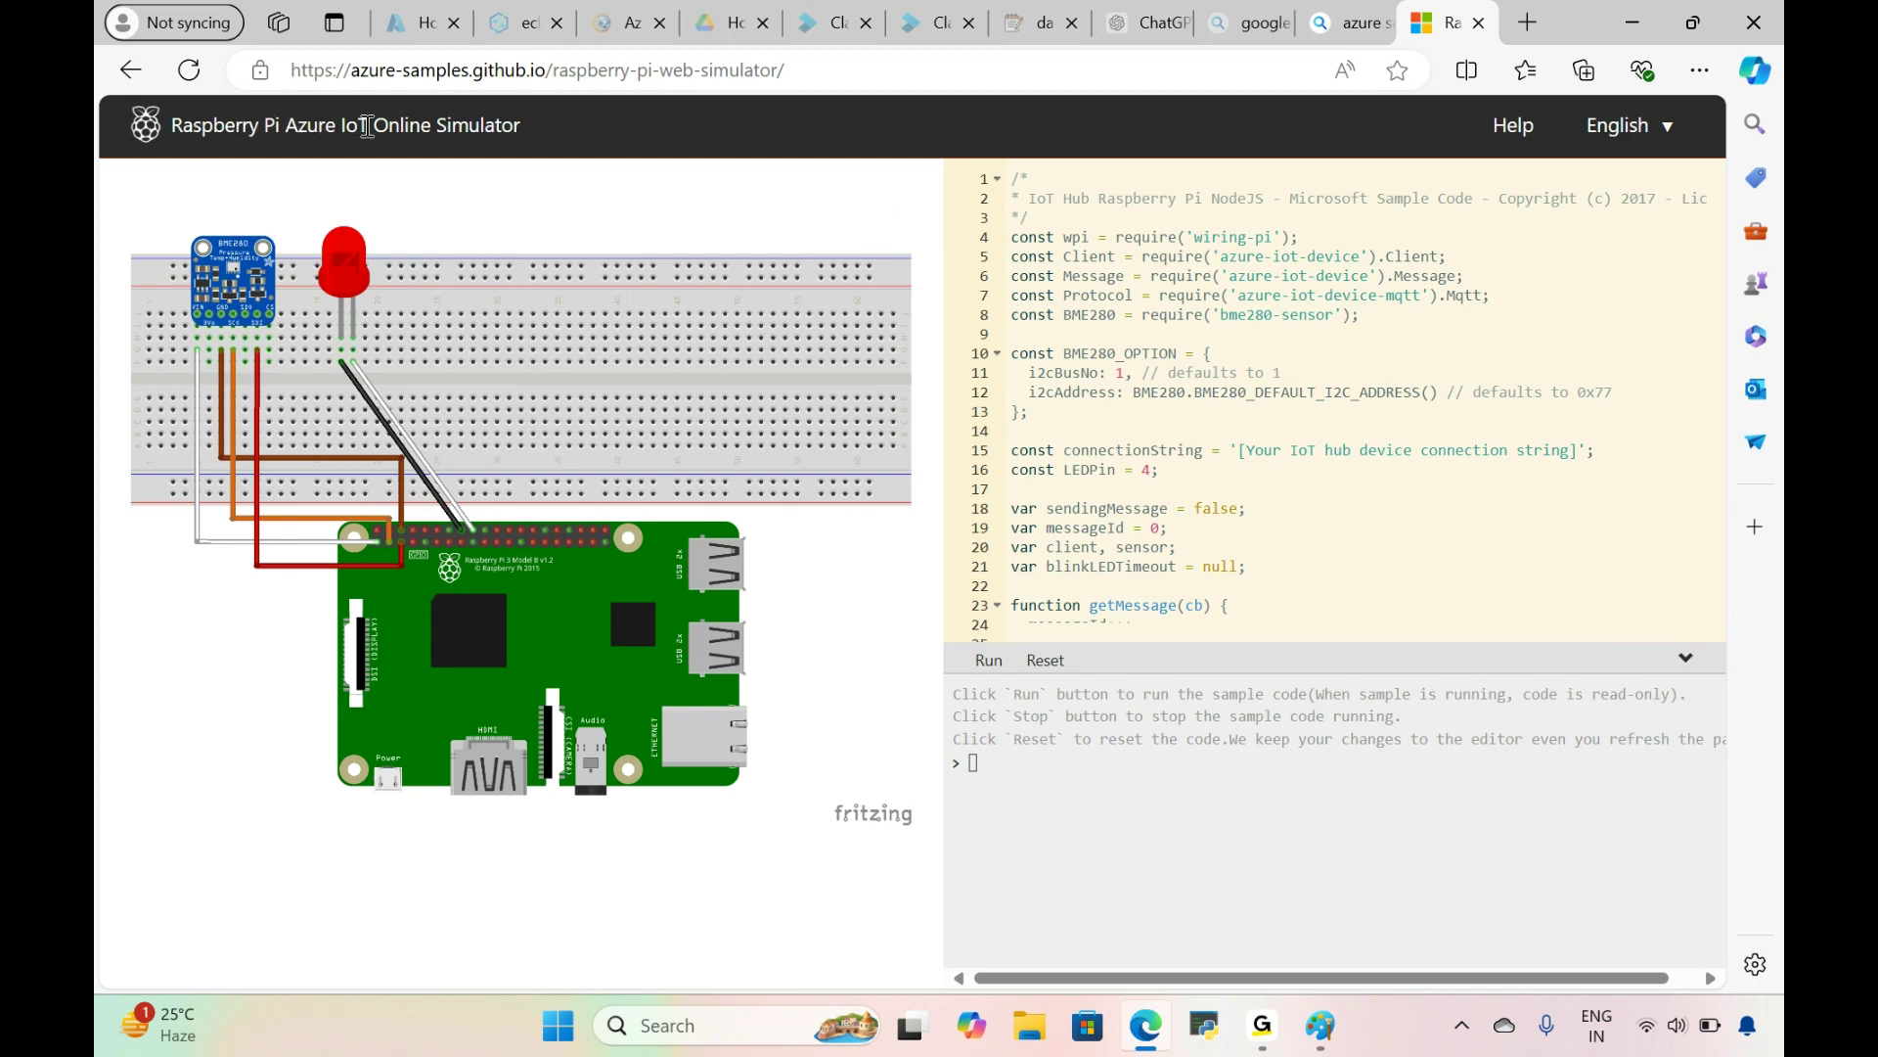
pyautogui.moveTo(525, 131); pyautogui.dragTo(172, 125)
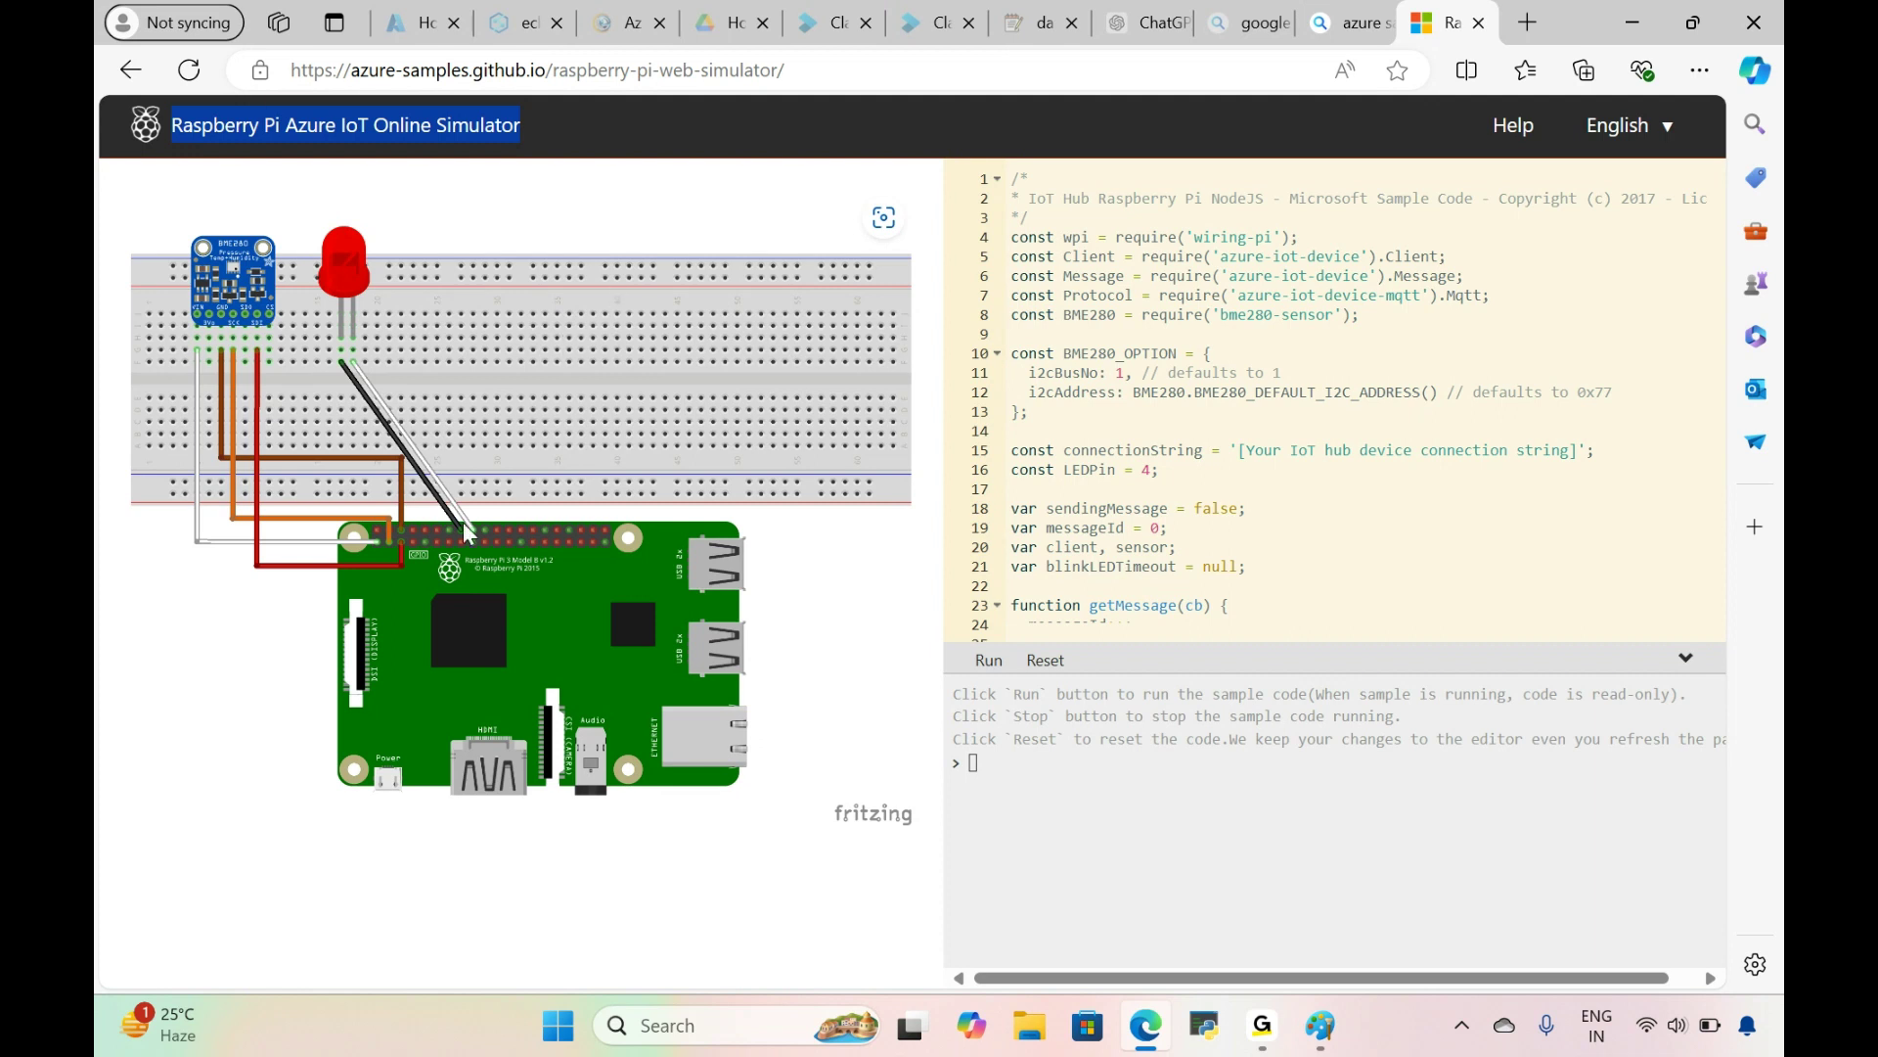
pyautogui.click(1336, 560)
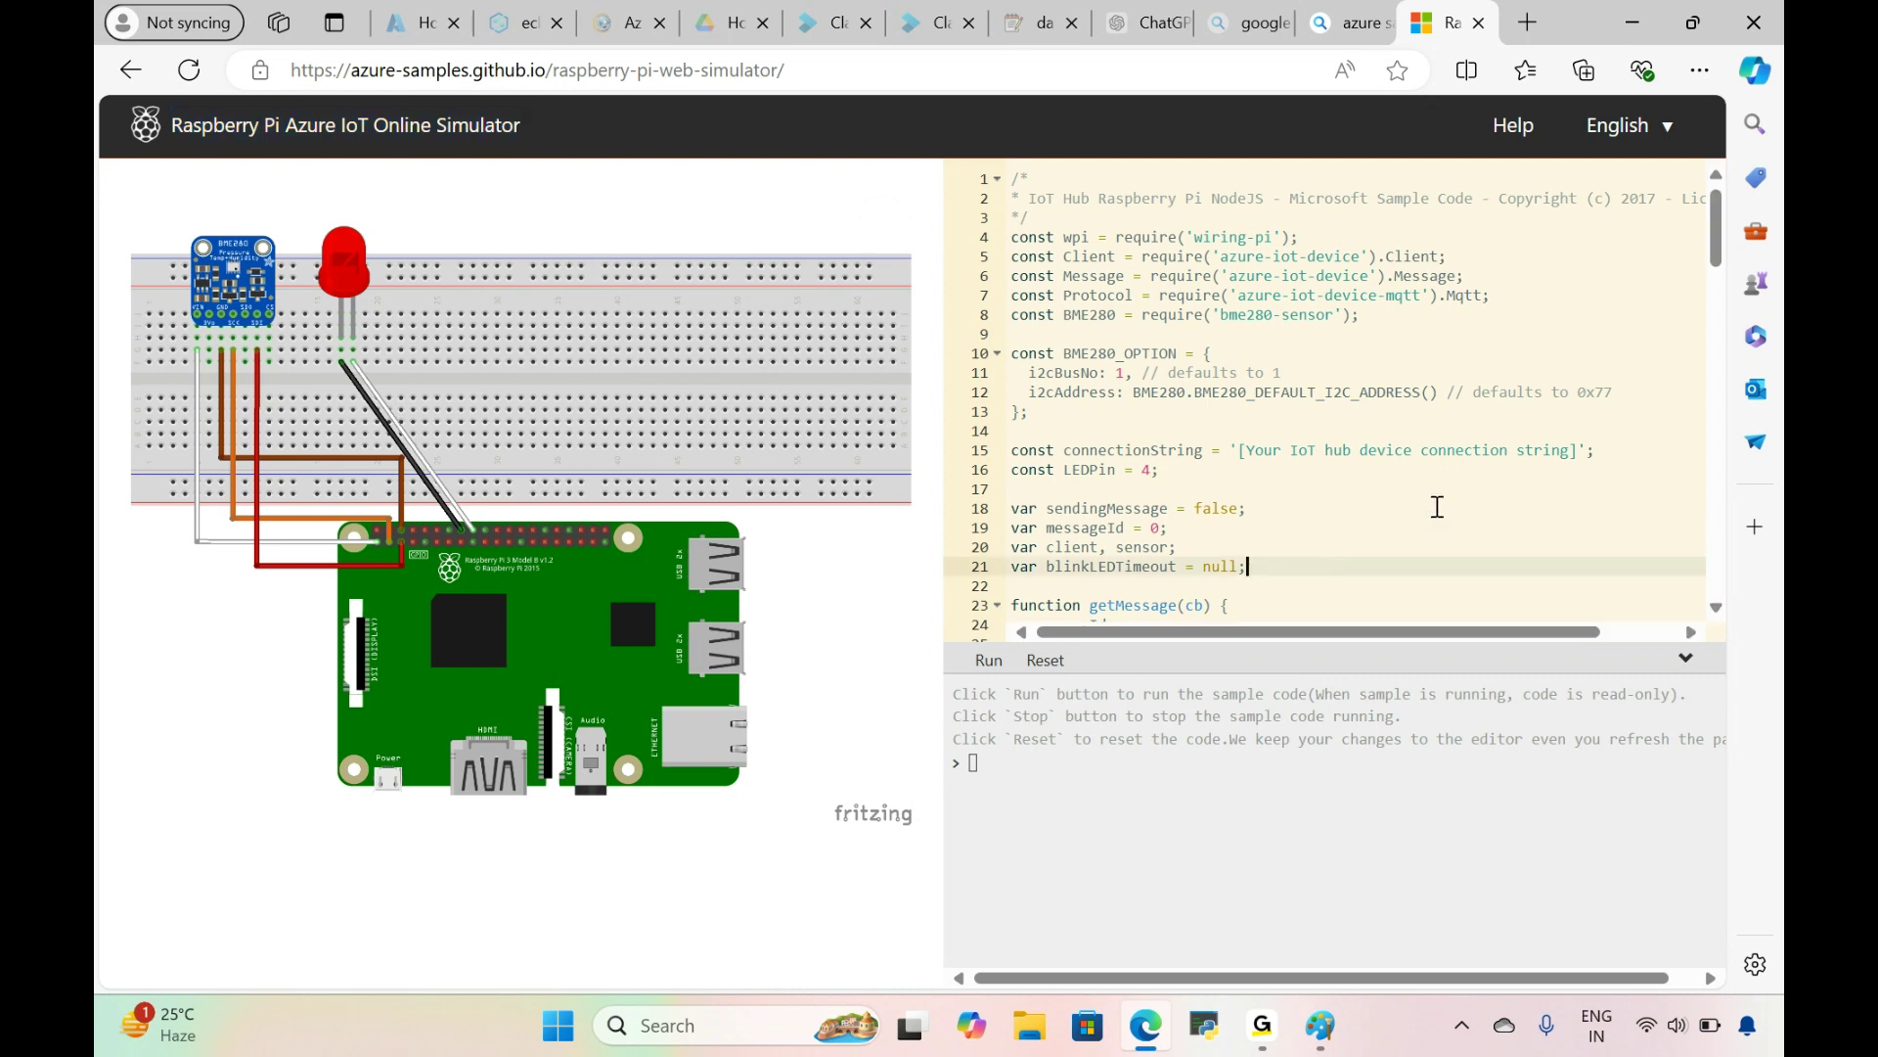
pyautogui.moveTo(1723, 240); pyautogui.dragTo(1686, 193)
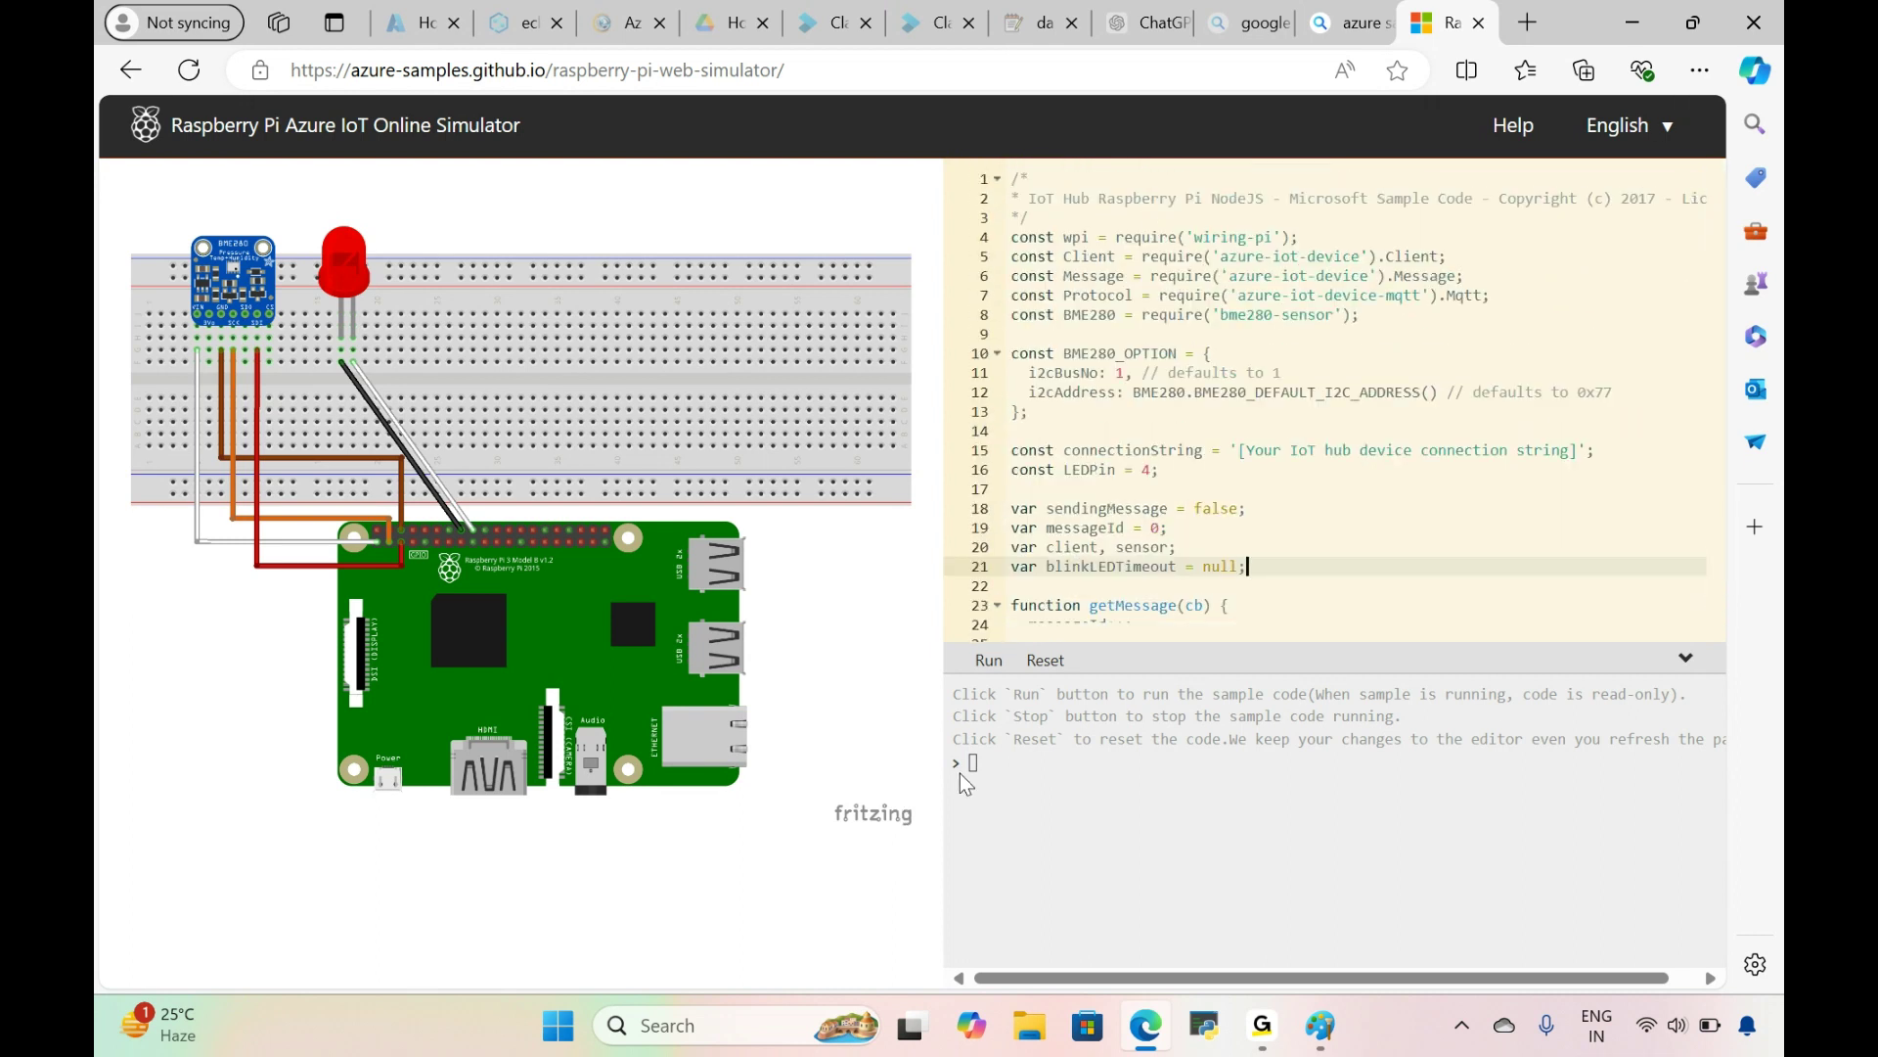
pyautogui.click(1291, 404)
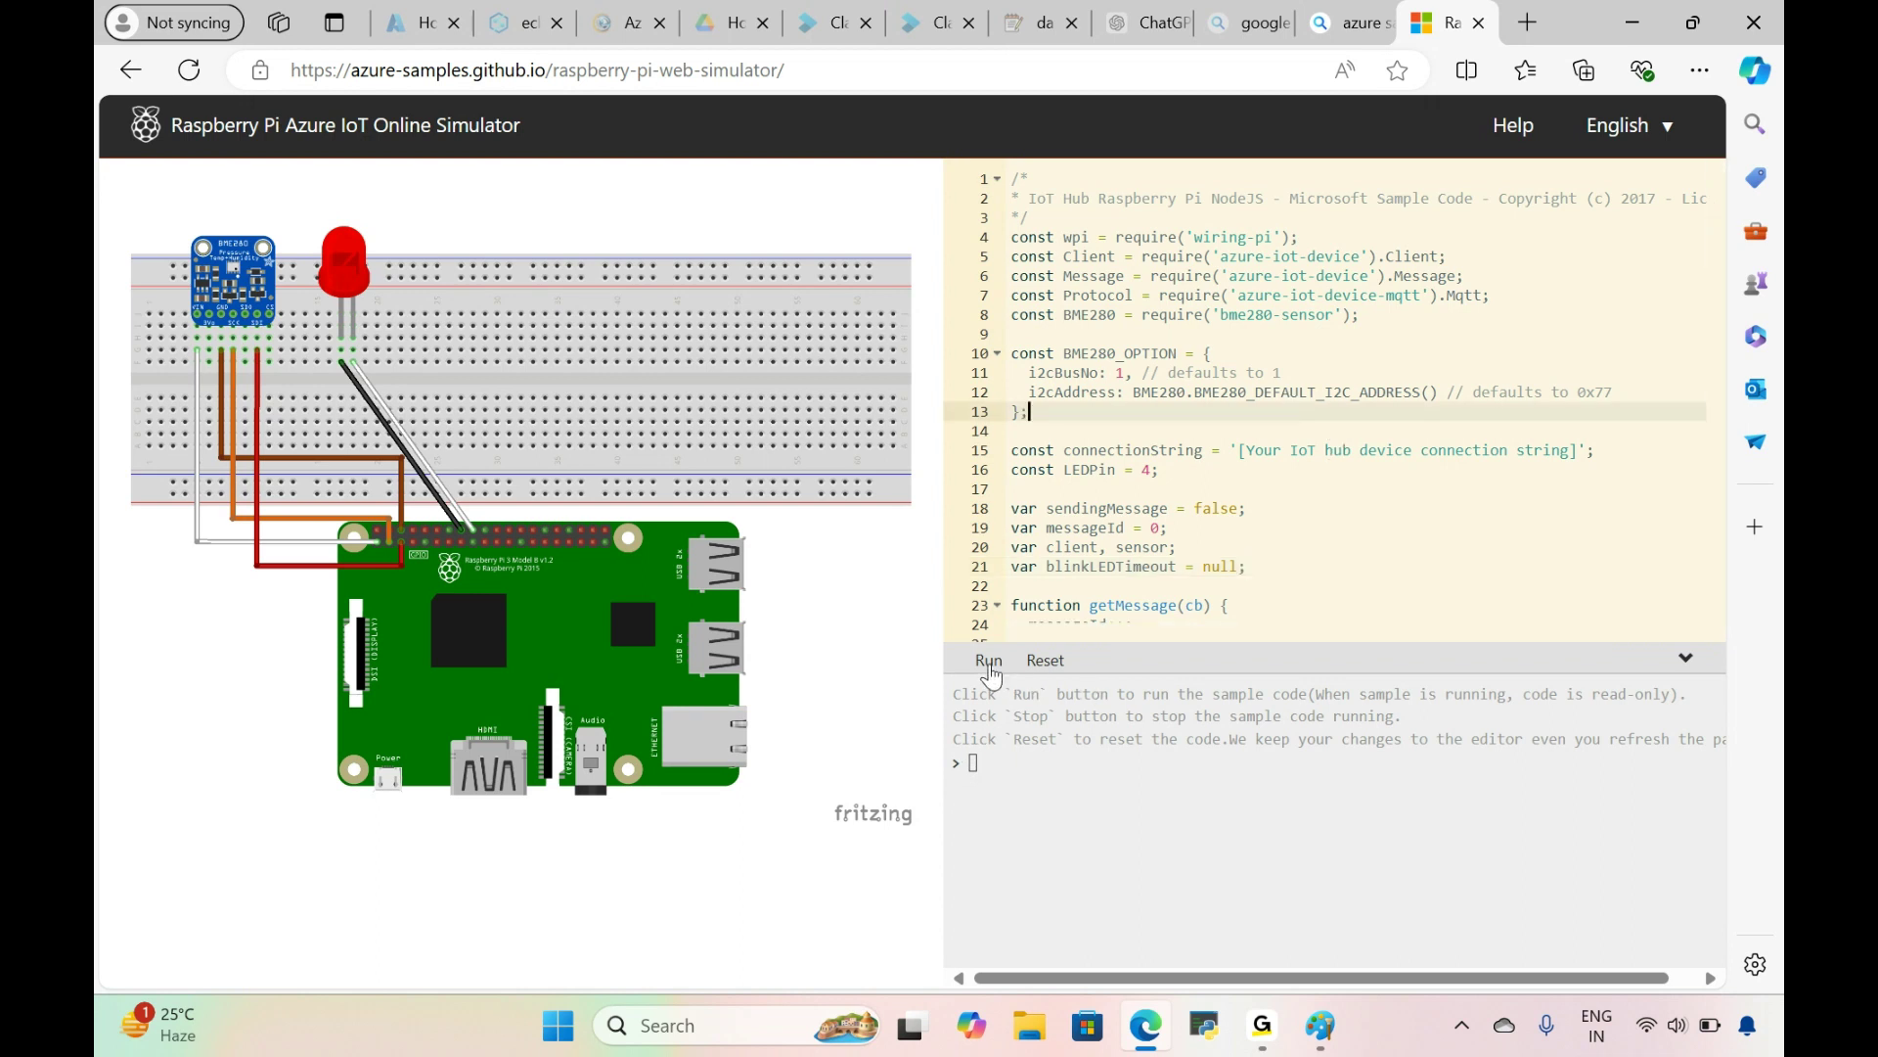
# Step: Run the simulator's sample code with the placeholder connection string and examine the console output
pyautogui.click(989, 661)
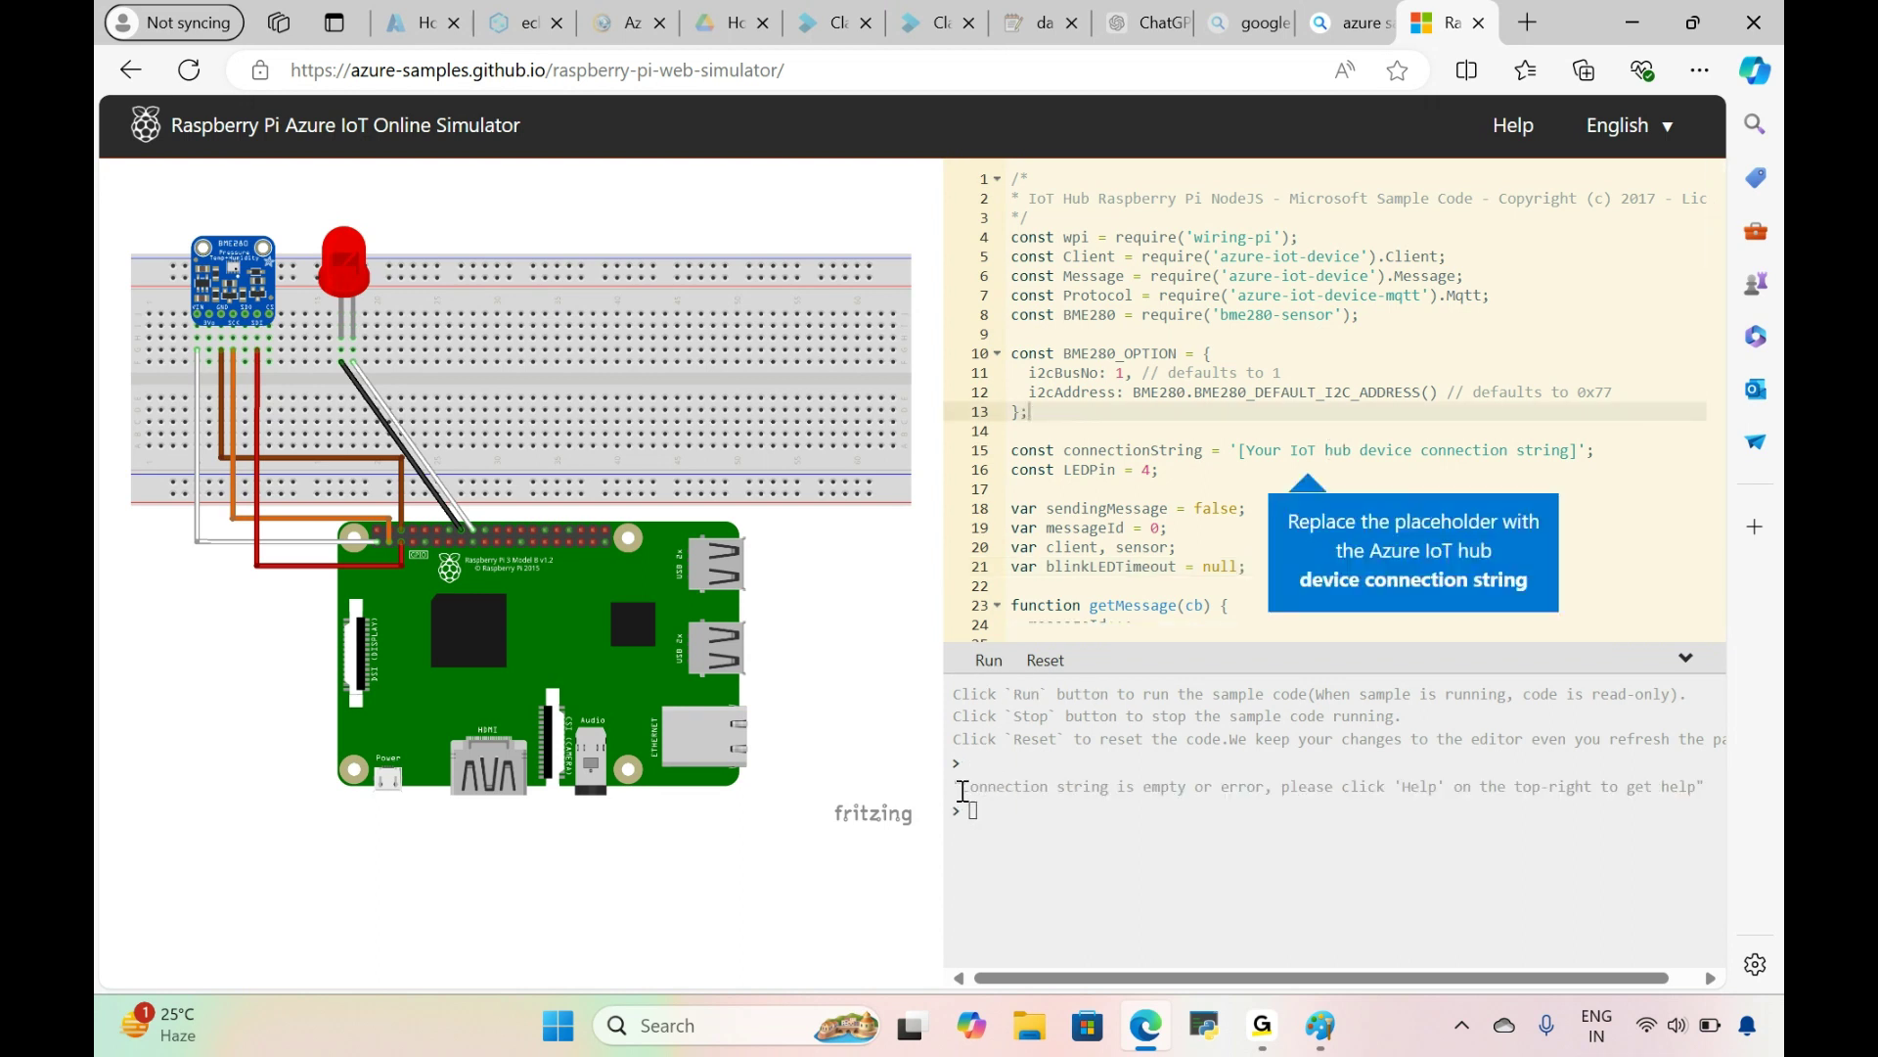
pyautogui.moveTo(963, 789); pyautogui.dragTo(1327, 795)
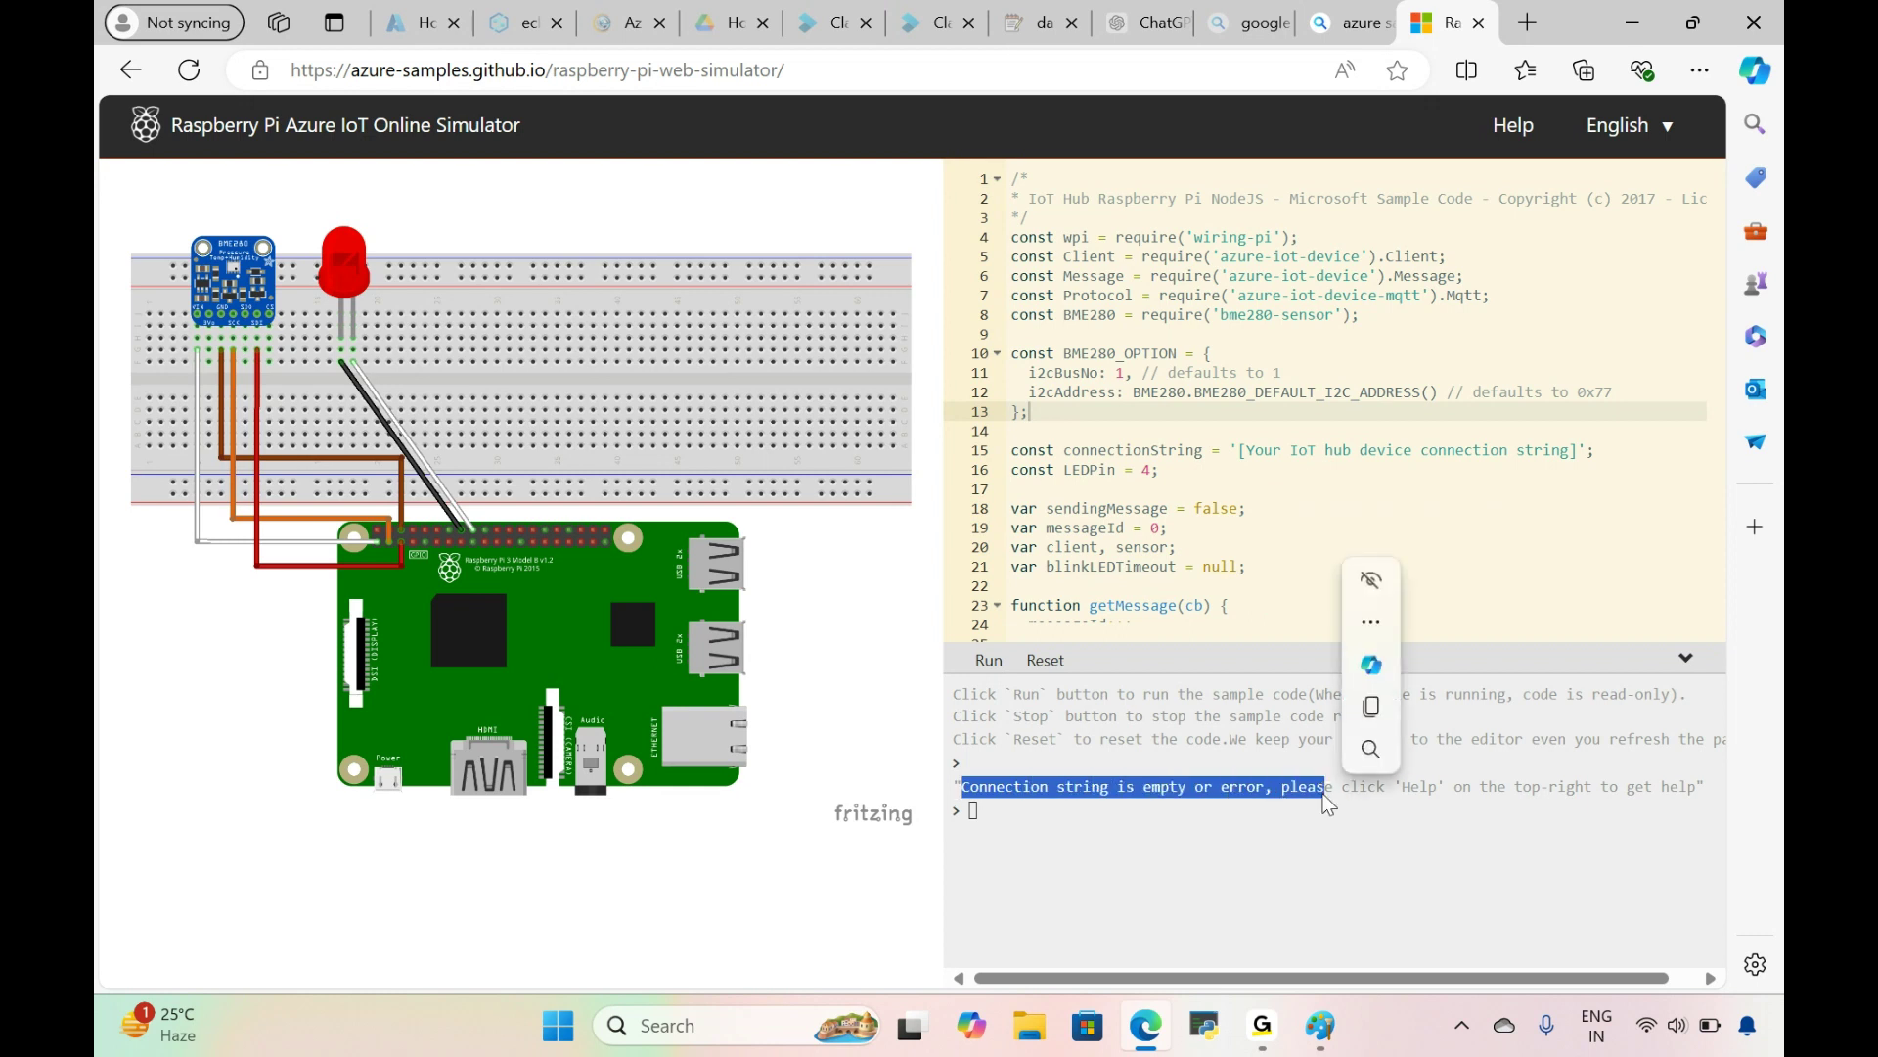
pyautogui.click(982, 815)
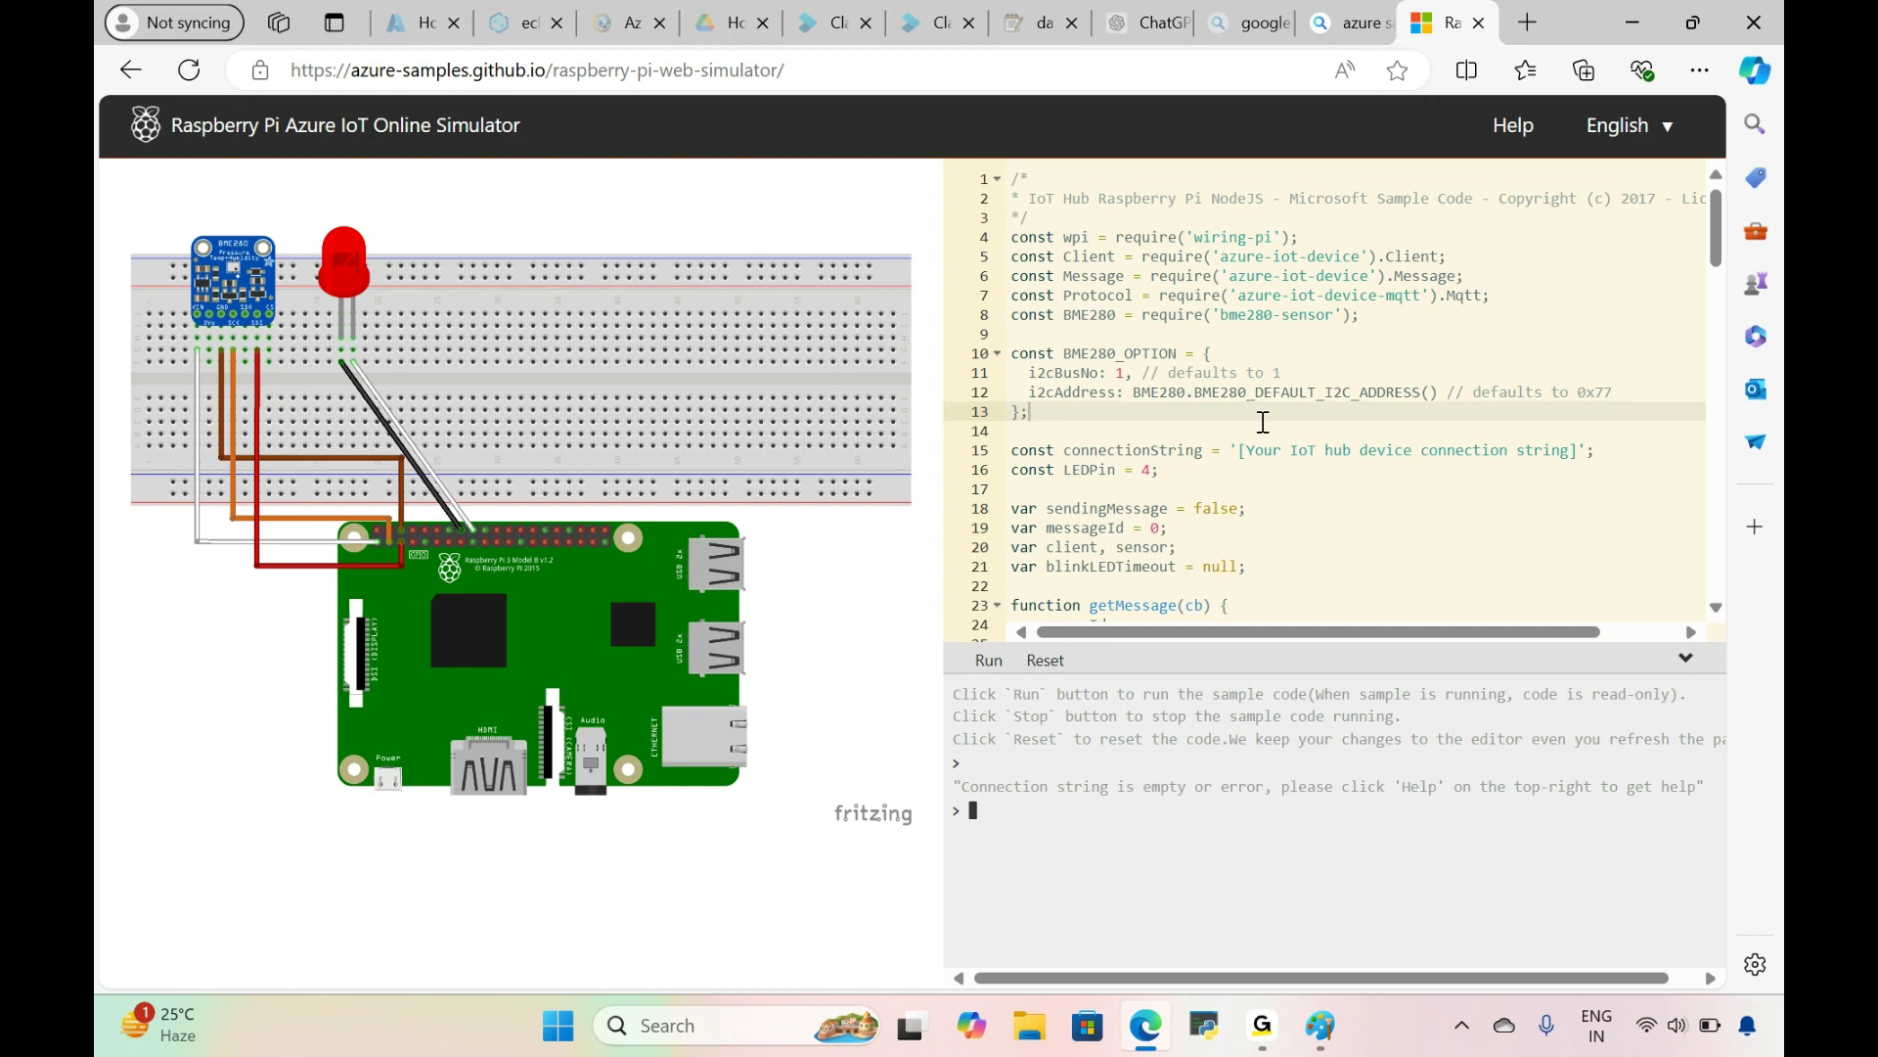
pyautogui.click(1263, 422)
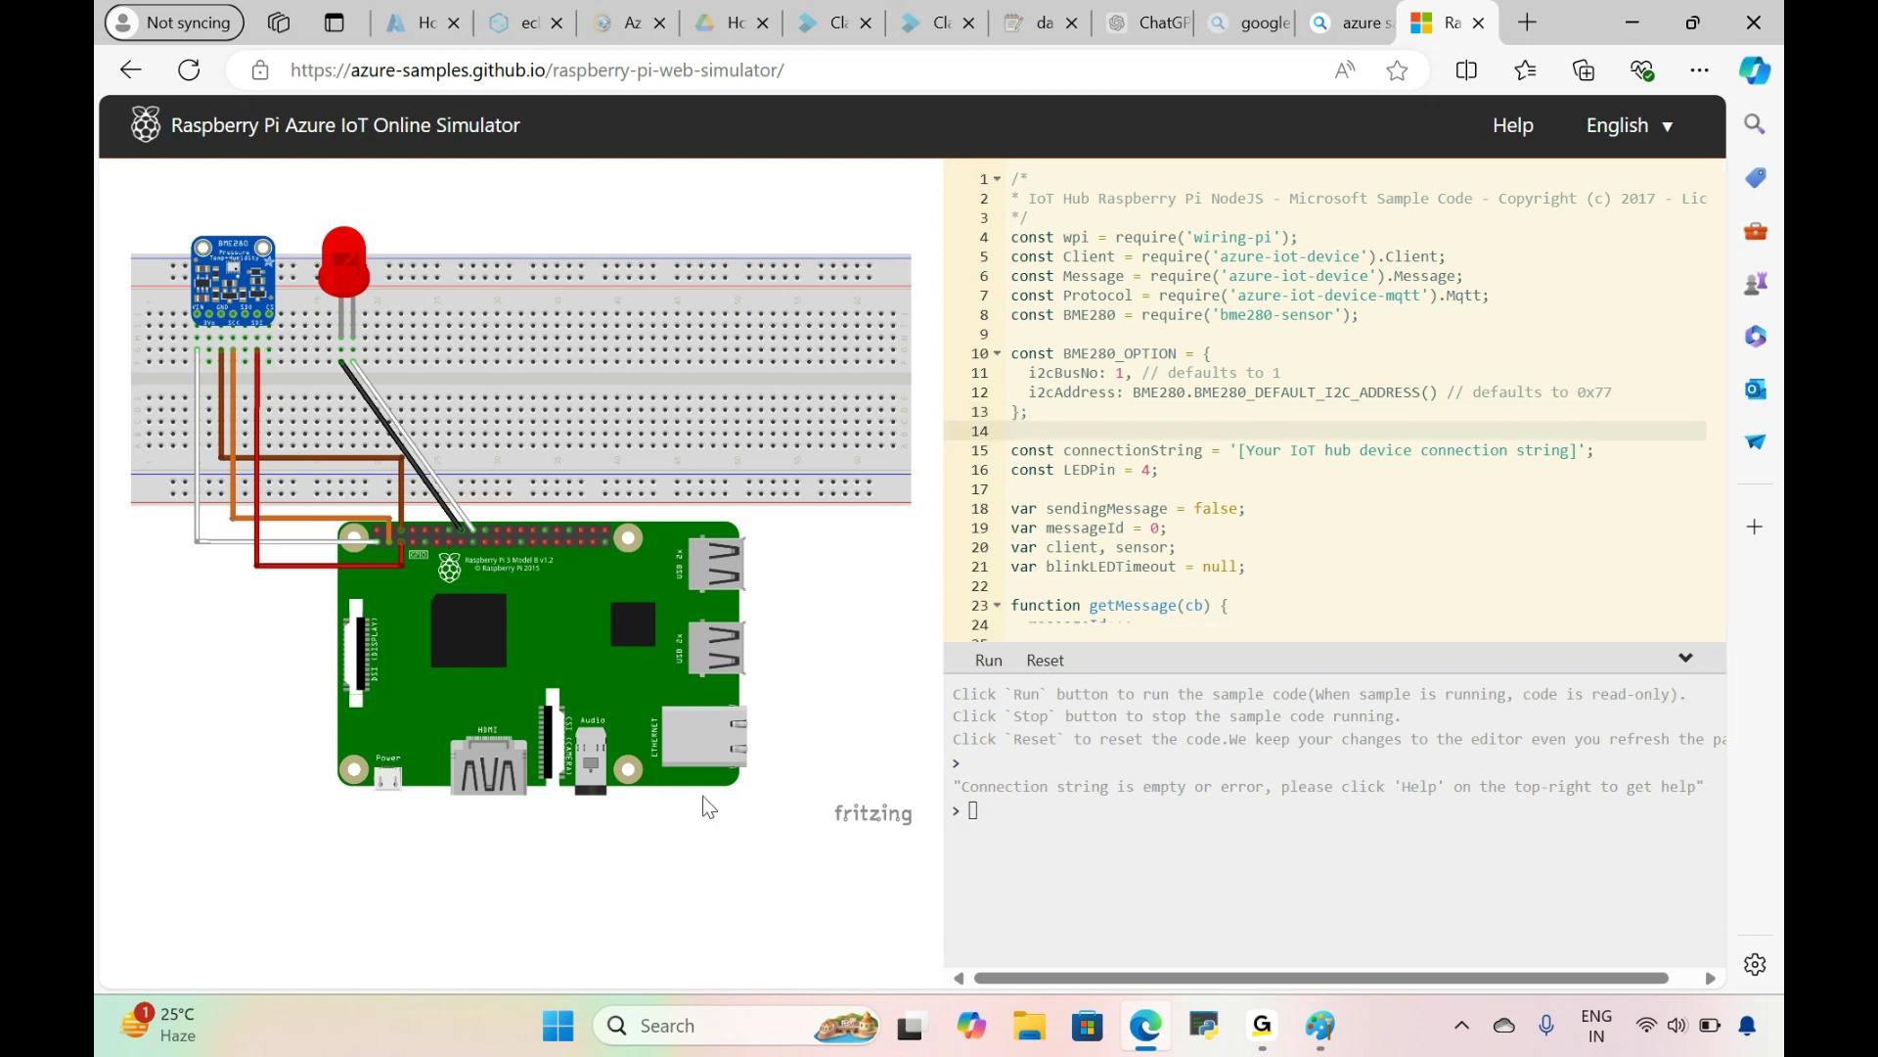
# Step: Look at the flow diagram in Paint, return to the simulator in the browser, and highlight its web address
pyautogui.moveTo(1321, 1026)
pyautogui.click(1332, 933)
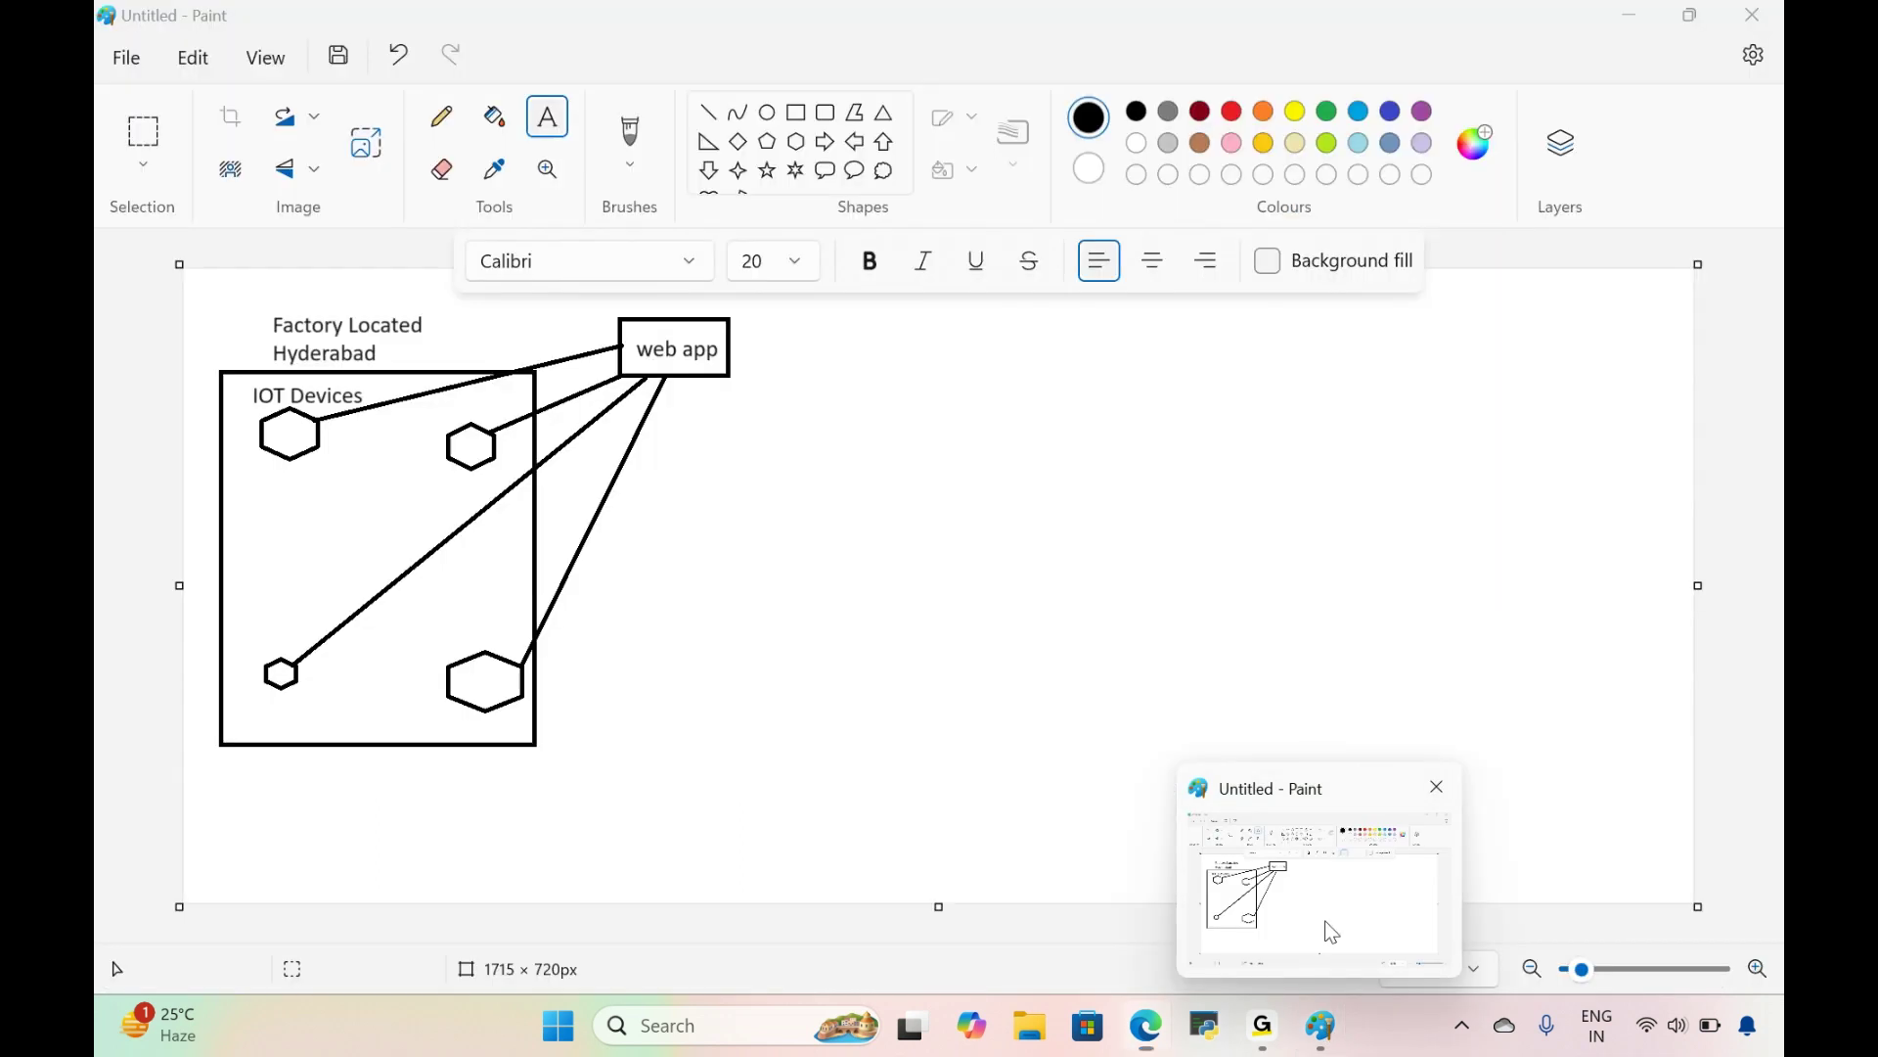
pyautogui.click(1620, 19)
pyautogui.doubleClick(404, 75)
pyautogui.moveTo(404, 75); pyautogui.dragTo(868, 93)
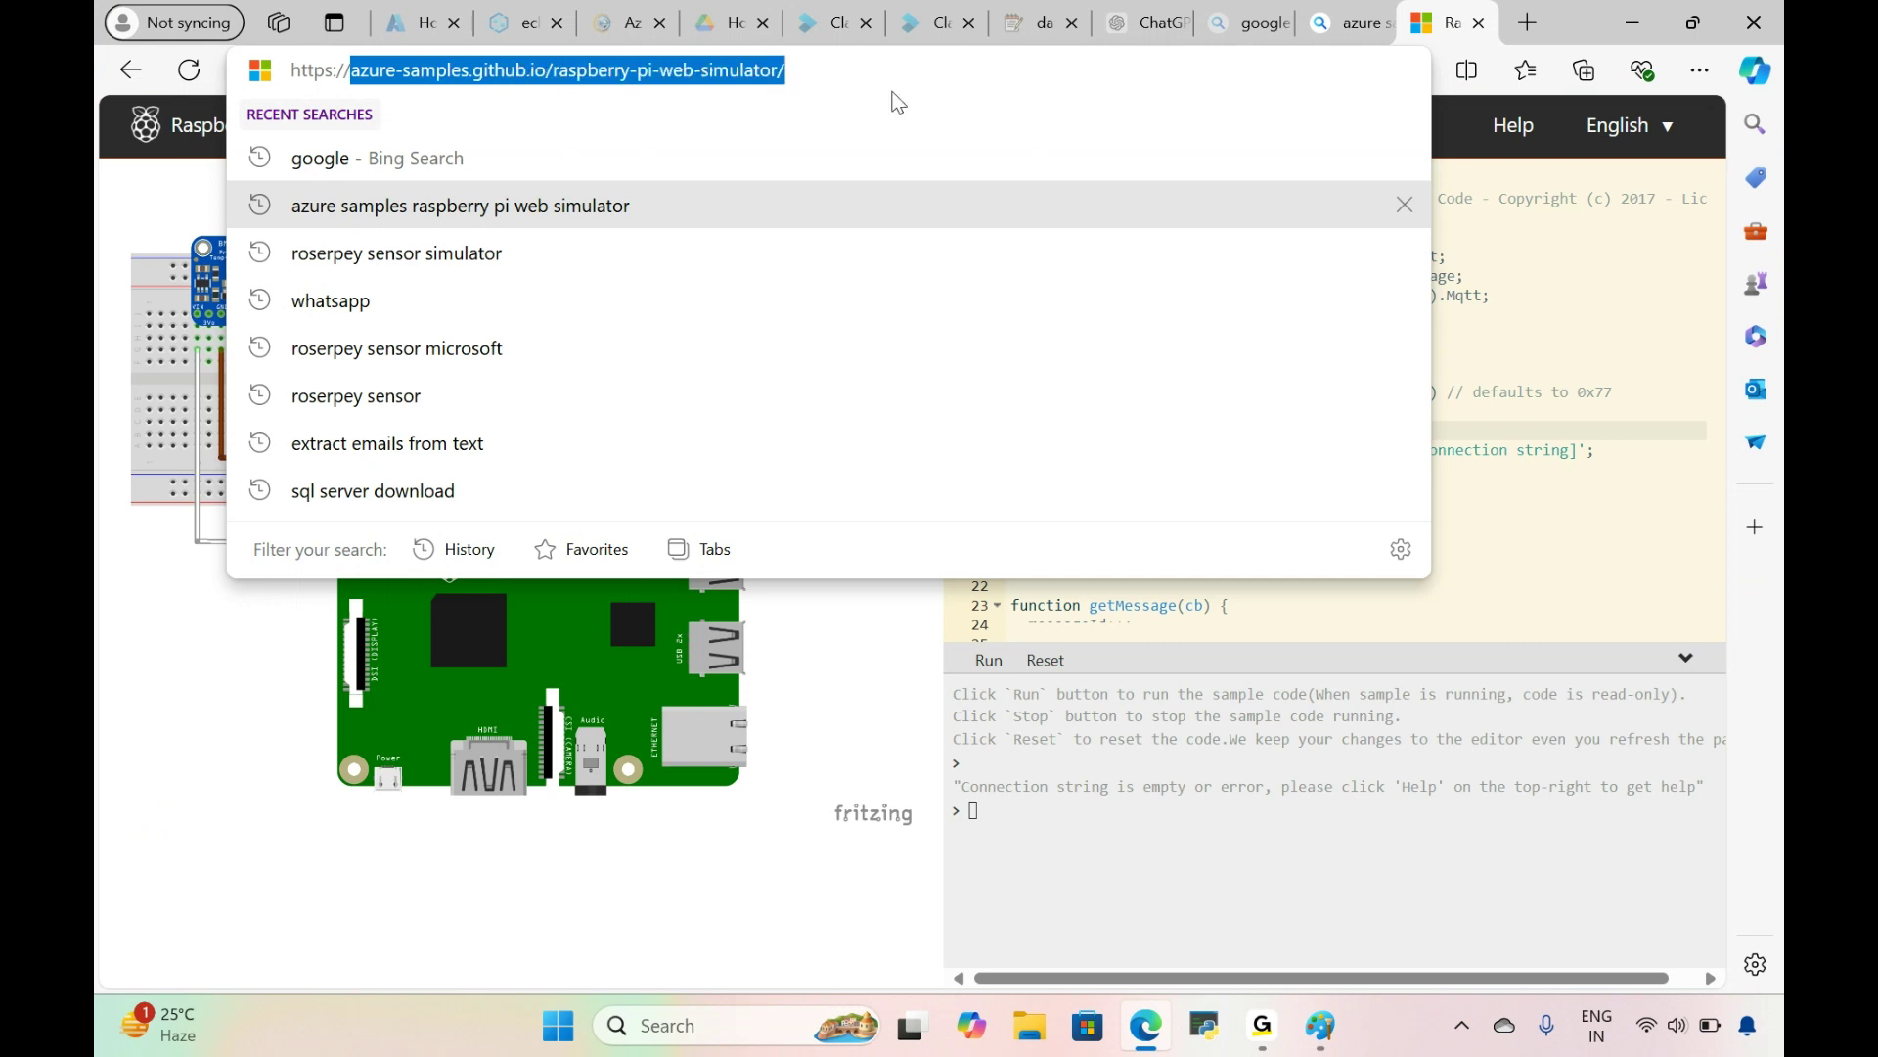
pyautogui.click(328, 847)
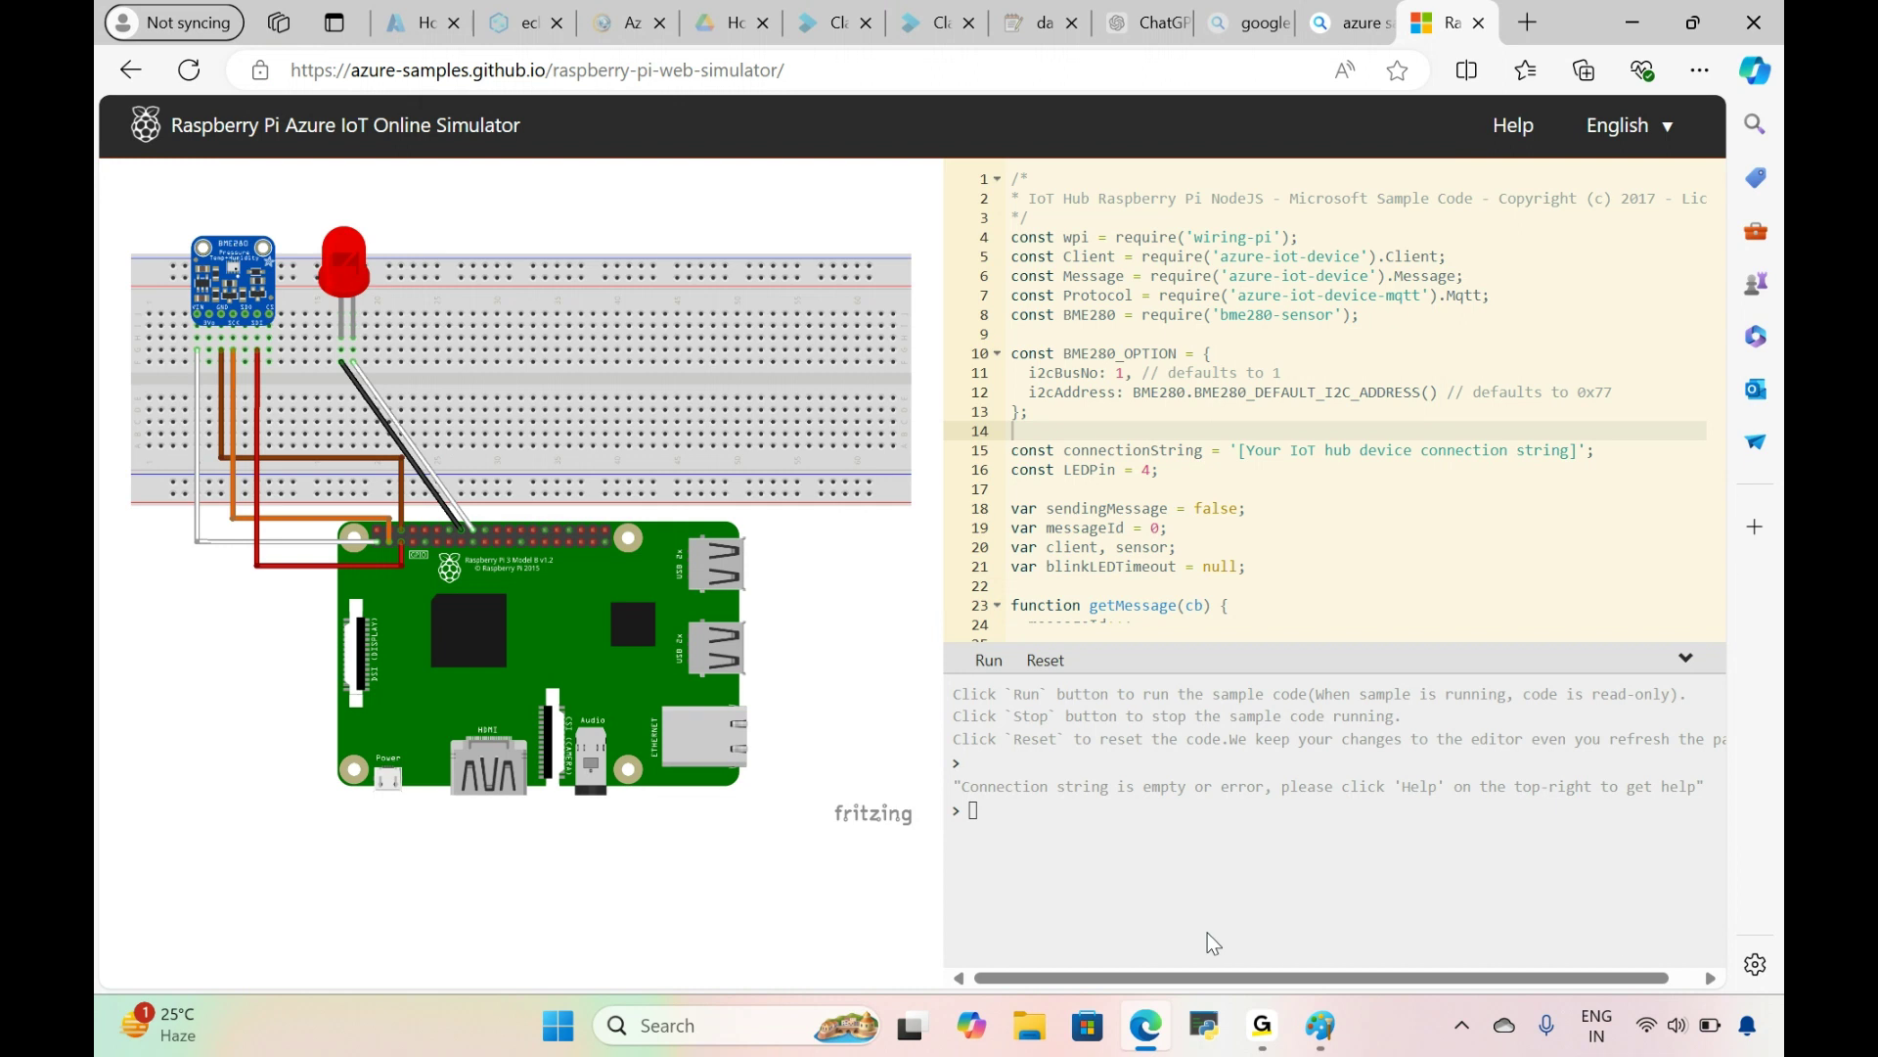
# Step: Switch to Paint, draw a rectangle below and to the right of the web app box, and join the two with a line spanning about 130 × 122 px
pyautogui.click(1303, 884)
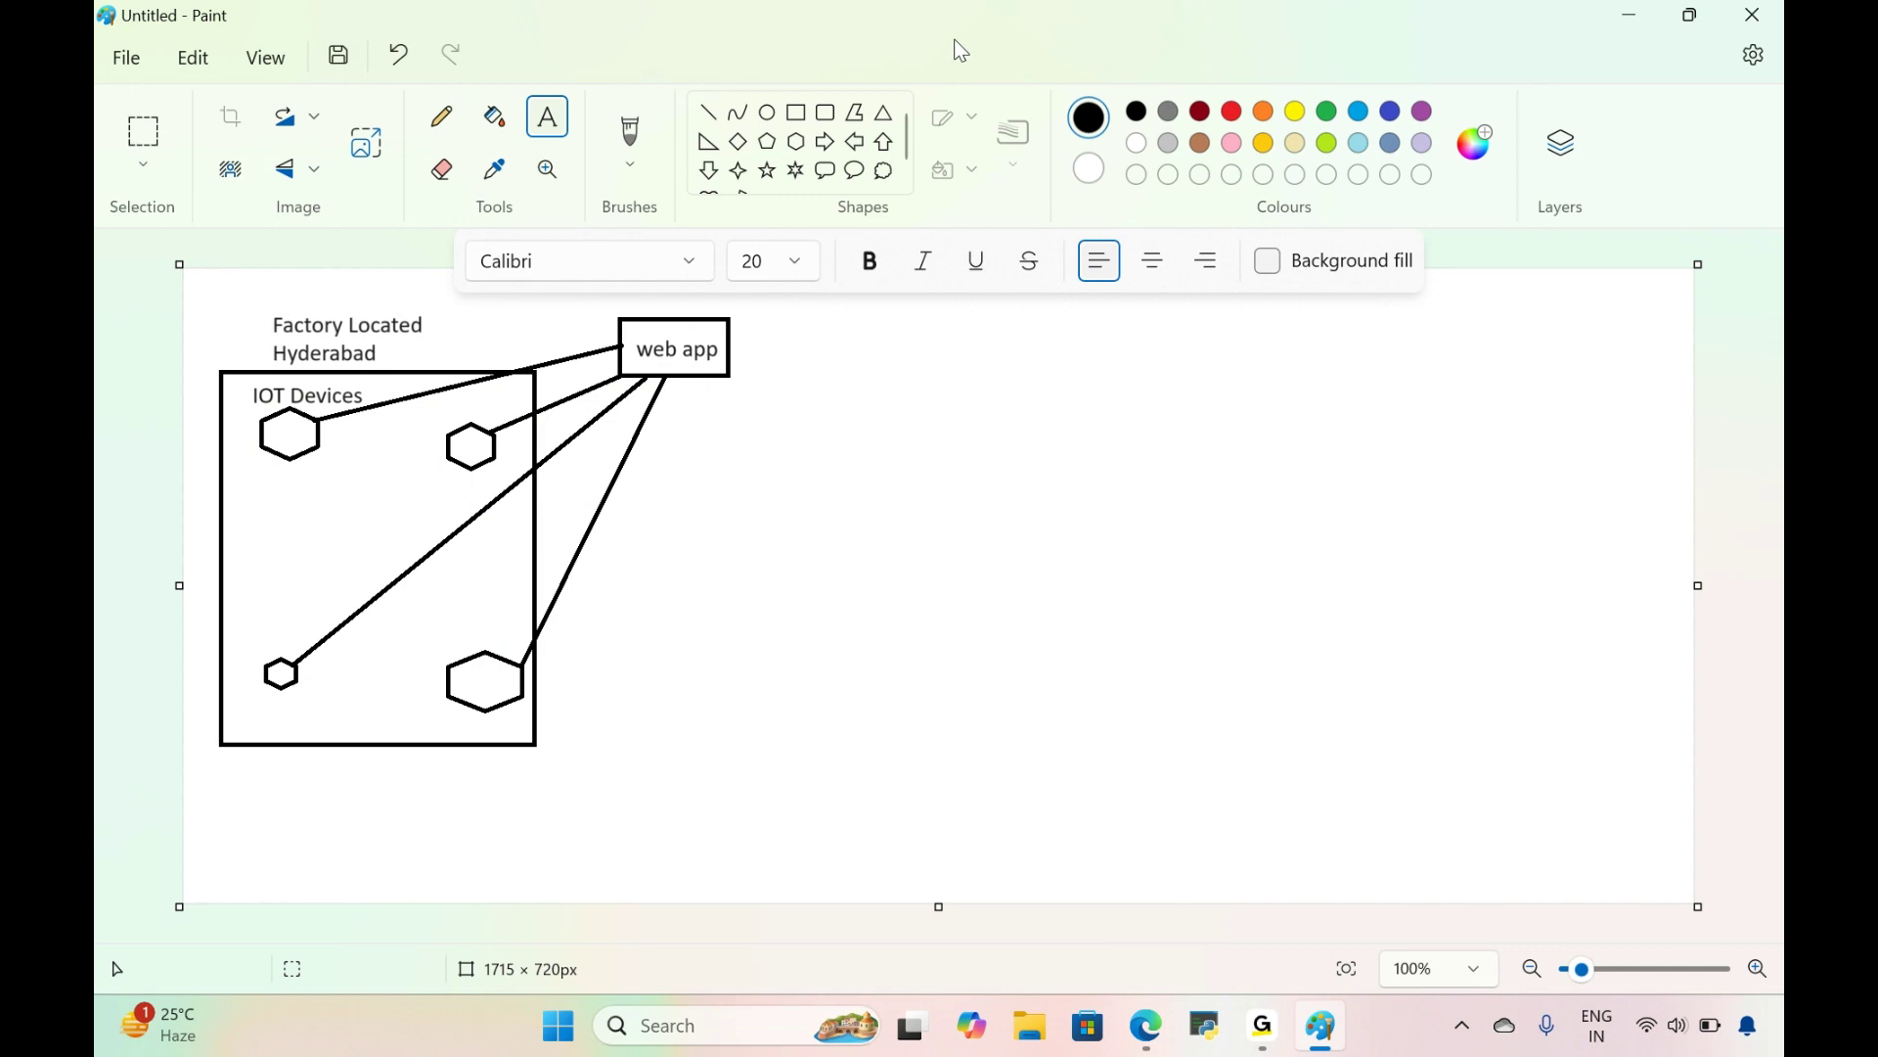
pyautogui.click(797, 112)
pyautogui.moveTo(835, 474); pyautogui.dragTo(912, 612)
pyautogui.click(709, 112)
pyautogui.moveTo(726, 378); pyautogui.dragTo(842, 485)
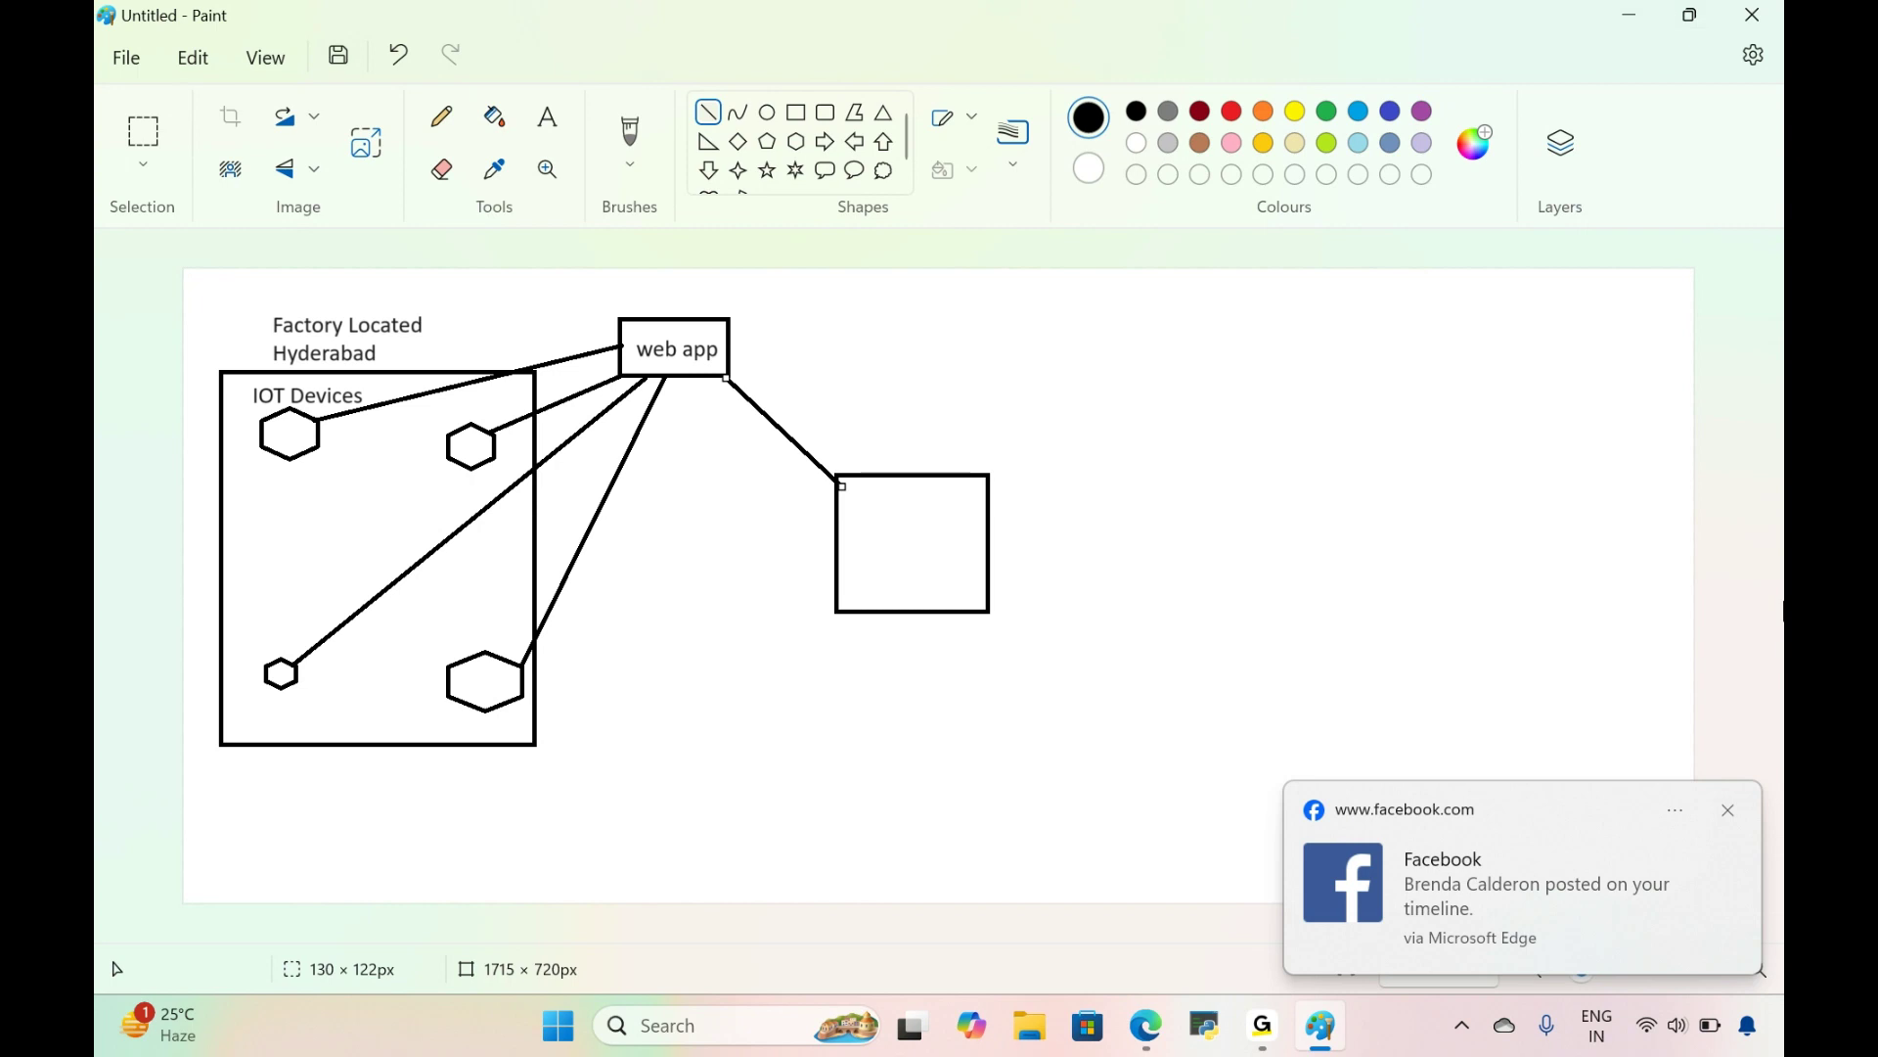
pyautogui.click(1731, 812)
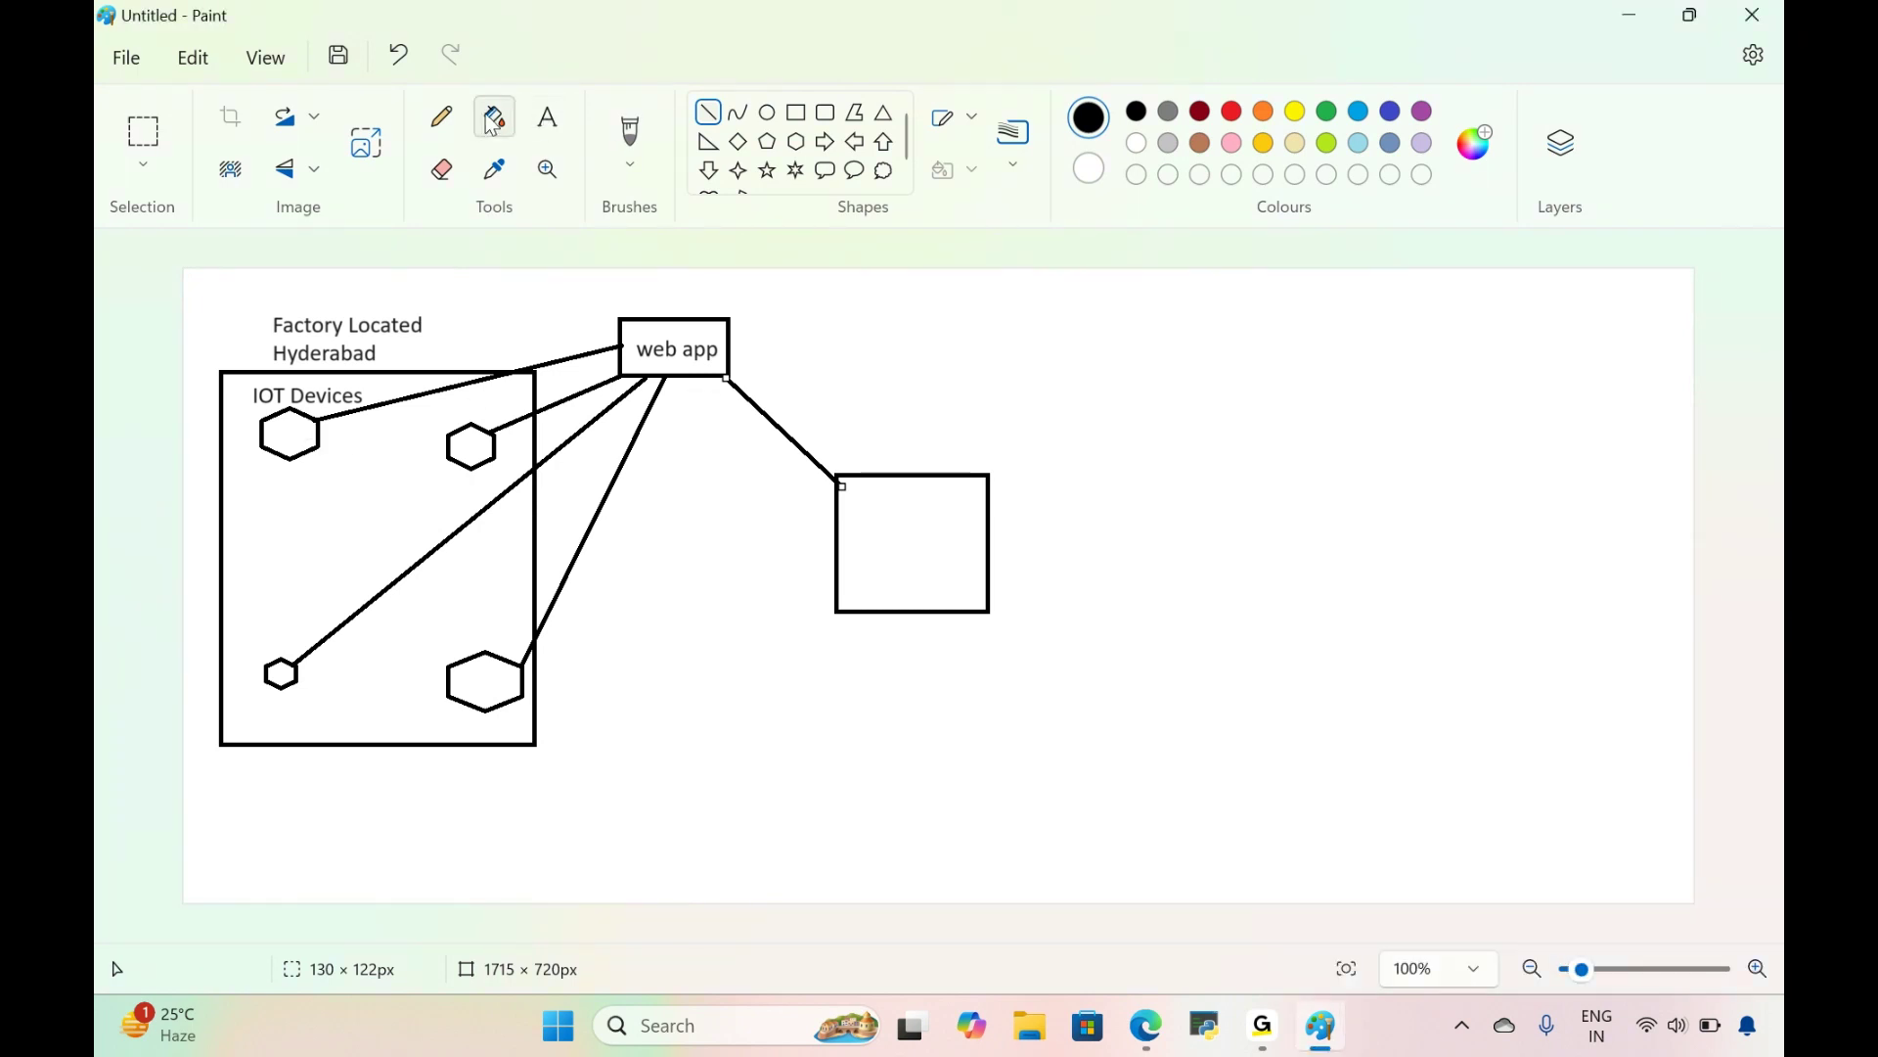
# Step: Pencil freehand loops around the web app box and the empty rectangle, a curve joining them, and an arrow pointing down at the rectangle
pyautogui.click(445, 118)
pyautogui.moveTo(697, 281)
pyautogui.mouseDown()
pyautogui.moveTo(572, 343)
pyautogui.moveTo(735, 293)
pyautogui.moveTo(702, 289)
pyautogui.moveTo(818, 338)
pyautogui.moveTo(865, 457)
pyautogui.moveTo(808, 494)
pyautogui.moveTo(849, 631)
pyautogui.moveTo(926, 644)
pyautogui.moveTo(1002, 615)
pyautogui.moveTo(1026, 572)
pyautogui.moveTo(1008, 458)
pyautogui.moveTo(922, 458)
pyautogui.mouseUp()
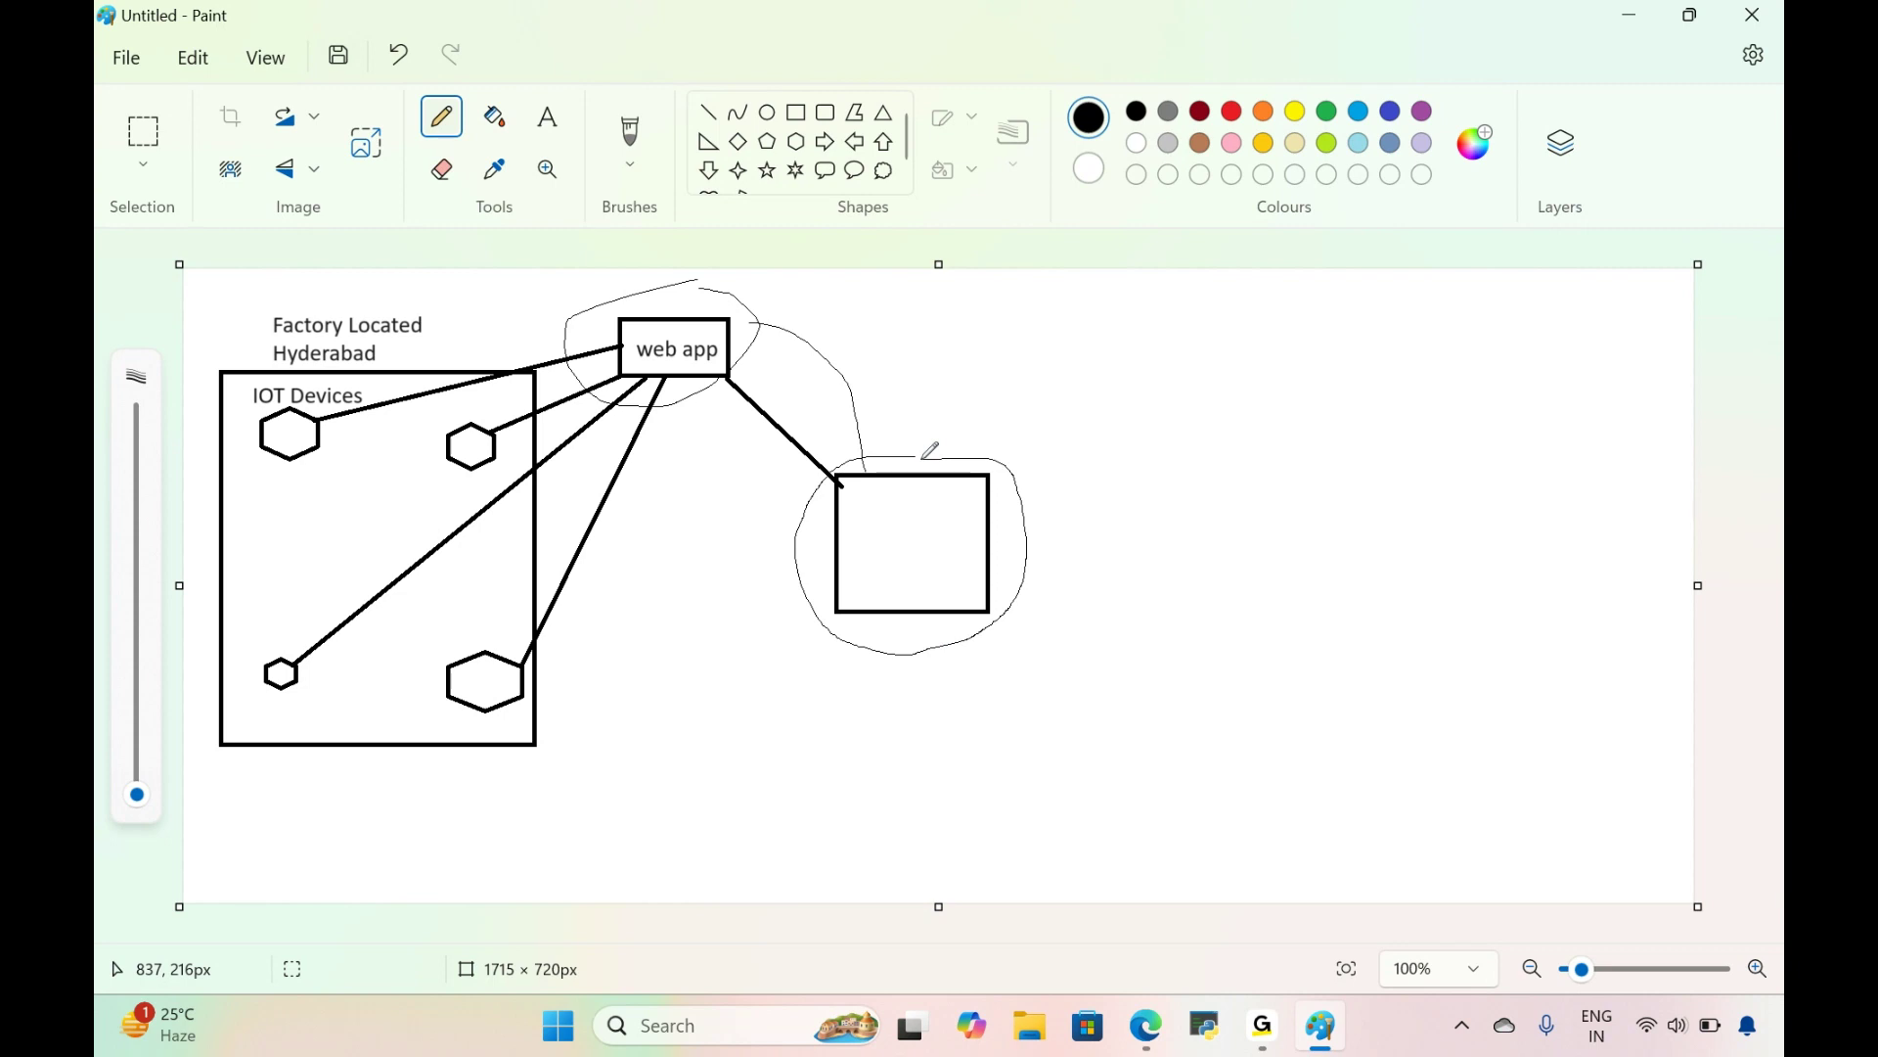
pyautogui.moveTo(918, 275)
pyautogui.mouseDown()
pyautogui.moveTo(920, 454)
pyautogui.moveTo(940, 437)
pyautogui.moveTo(763, 313)
pyautogui.moveTo(844, 369)
pyautogui.moveTo(865, 478)
pyautogui.mouseUp()
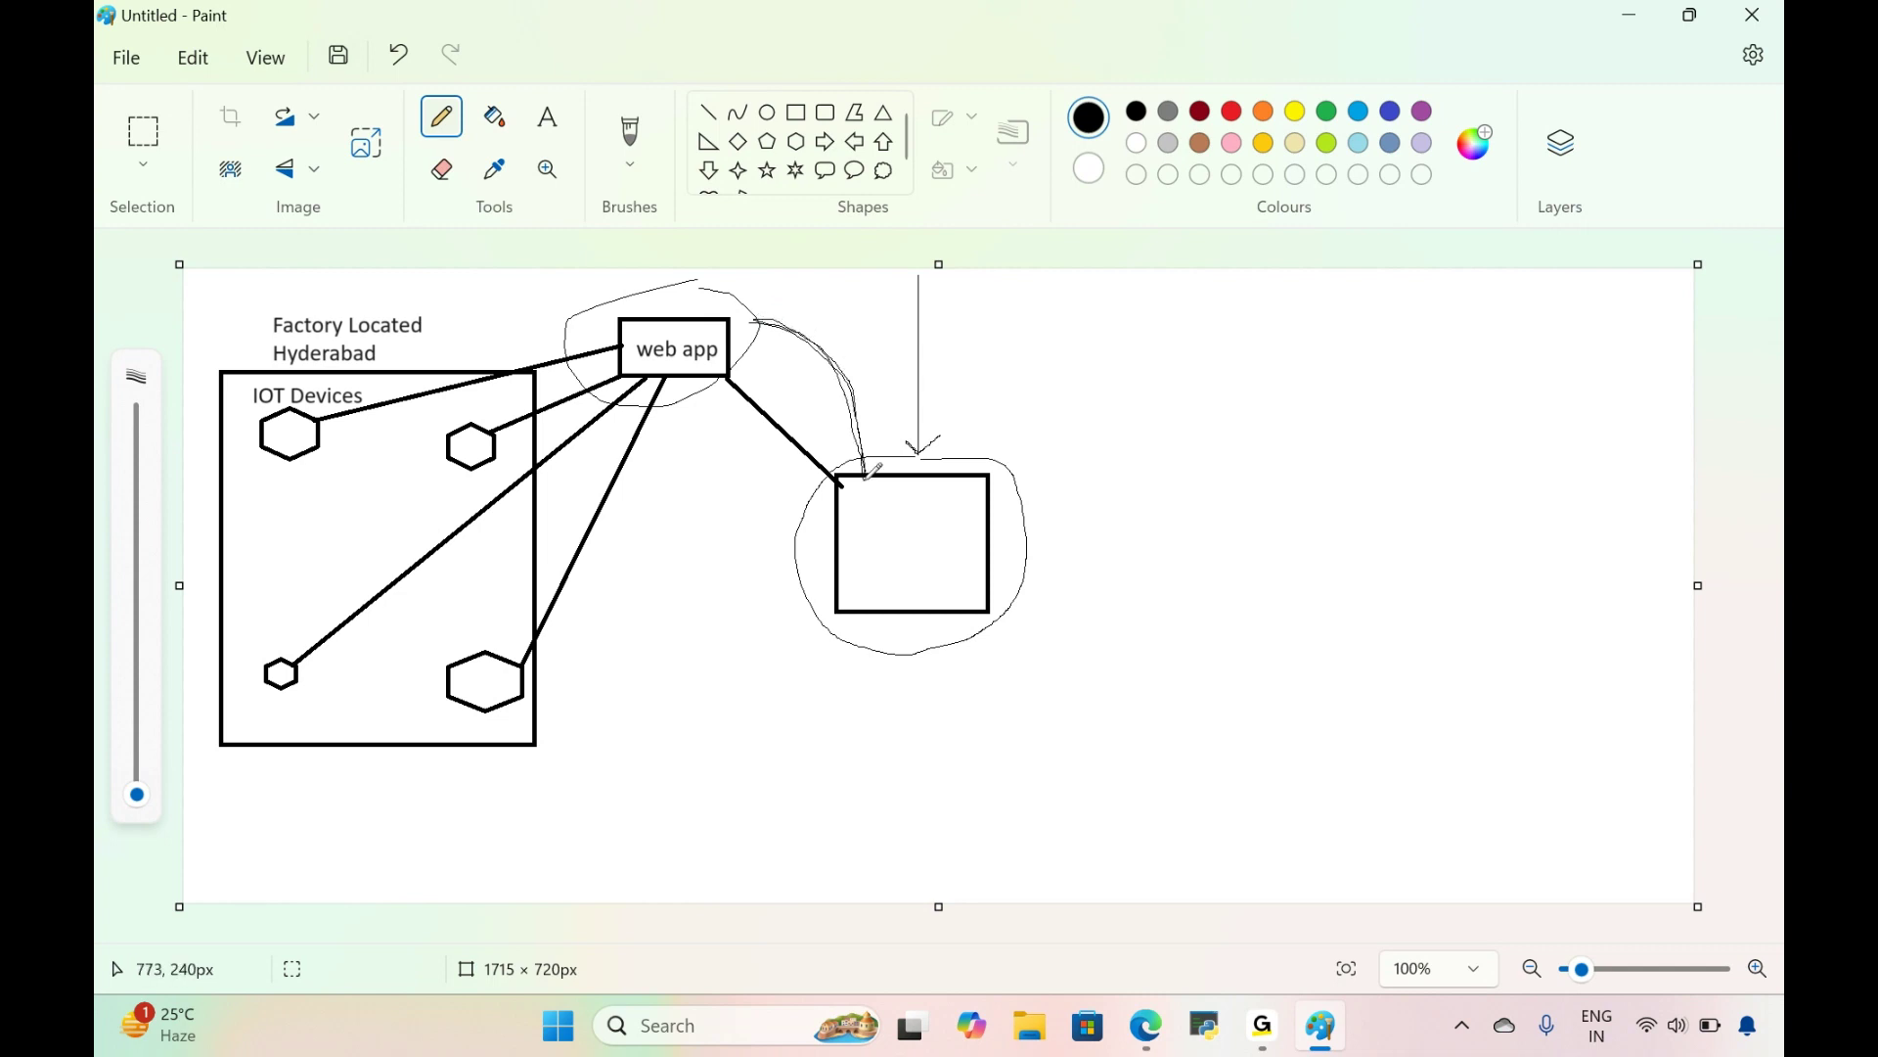
# Step: Switch to the browser and sign in to the Azure portal with the EClassescom account
pyautogui.click(1642, 24)
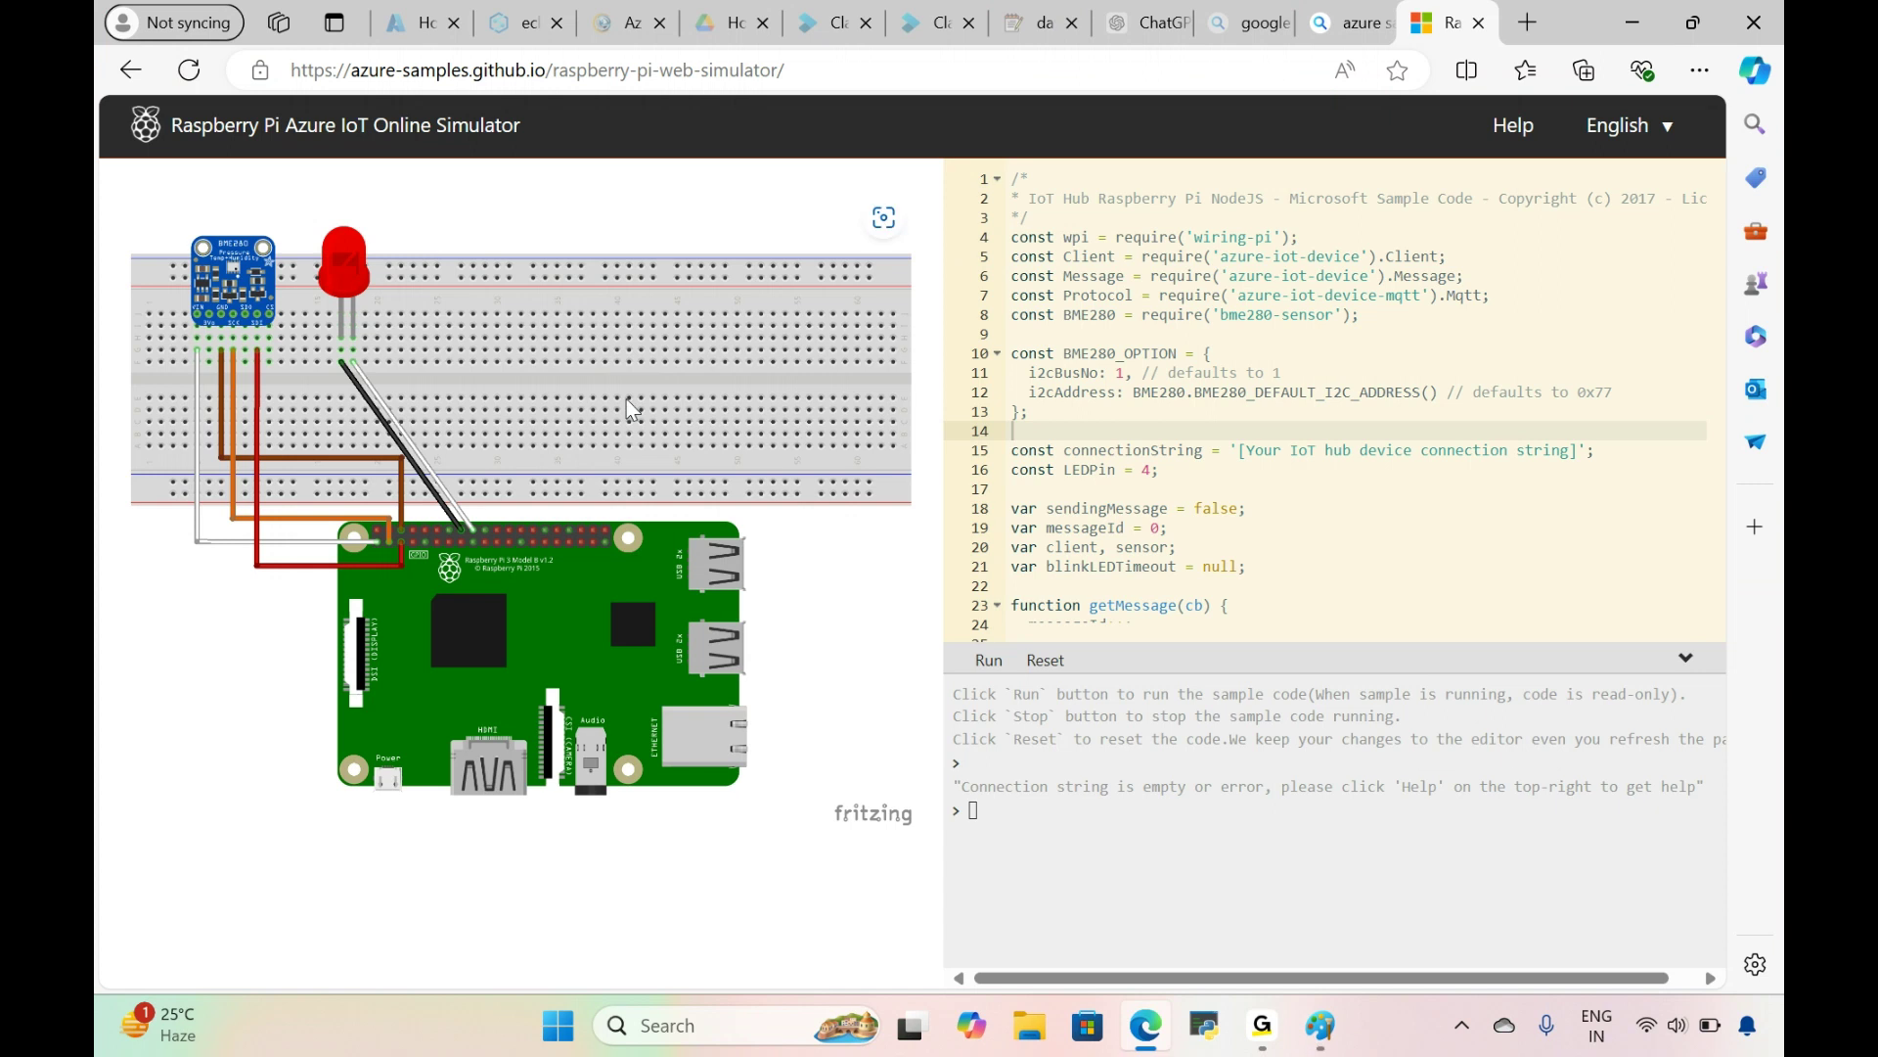
pyautogui.click(432, 12)
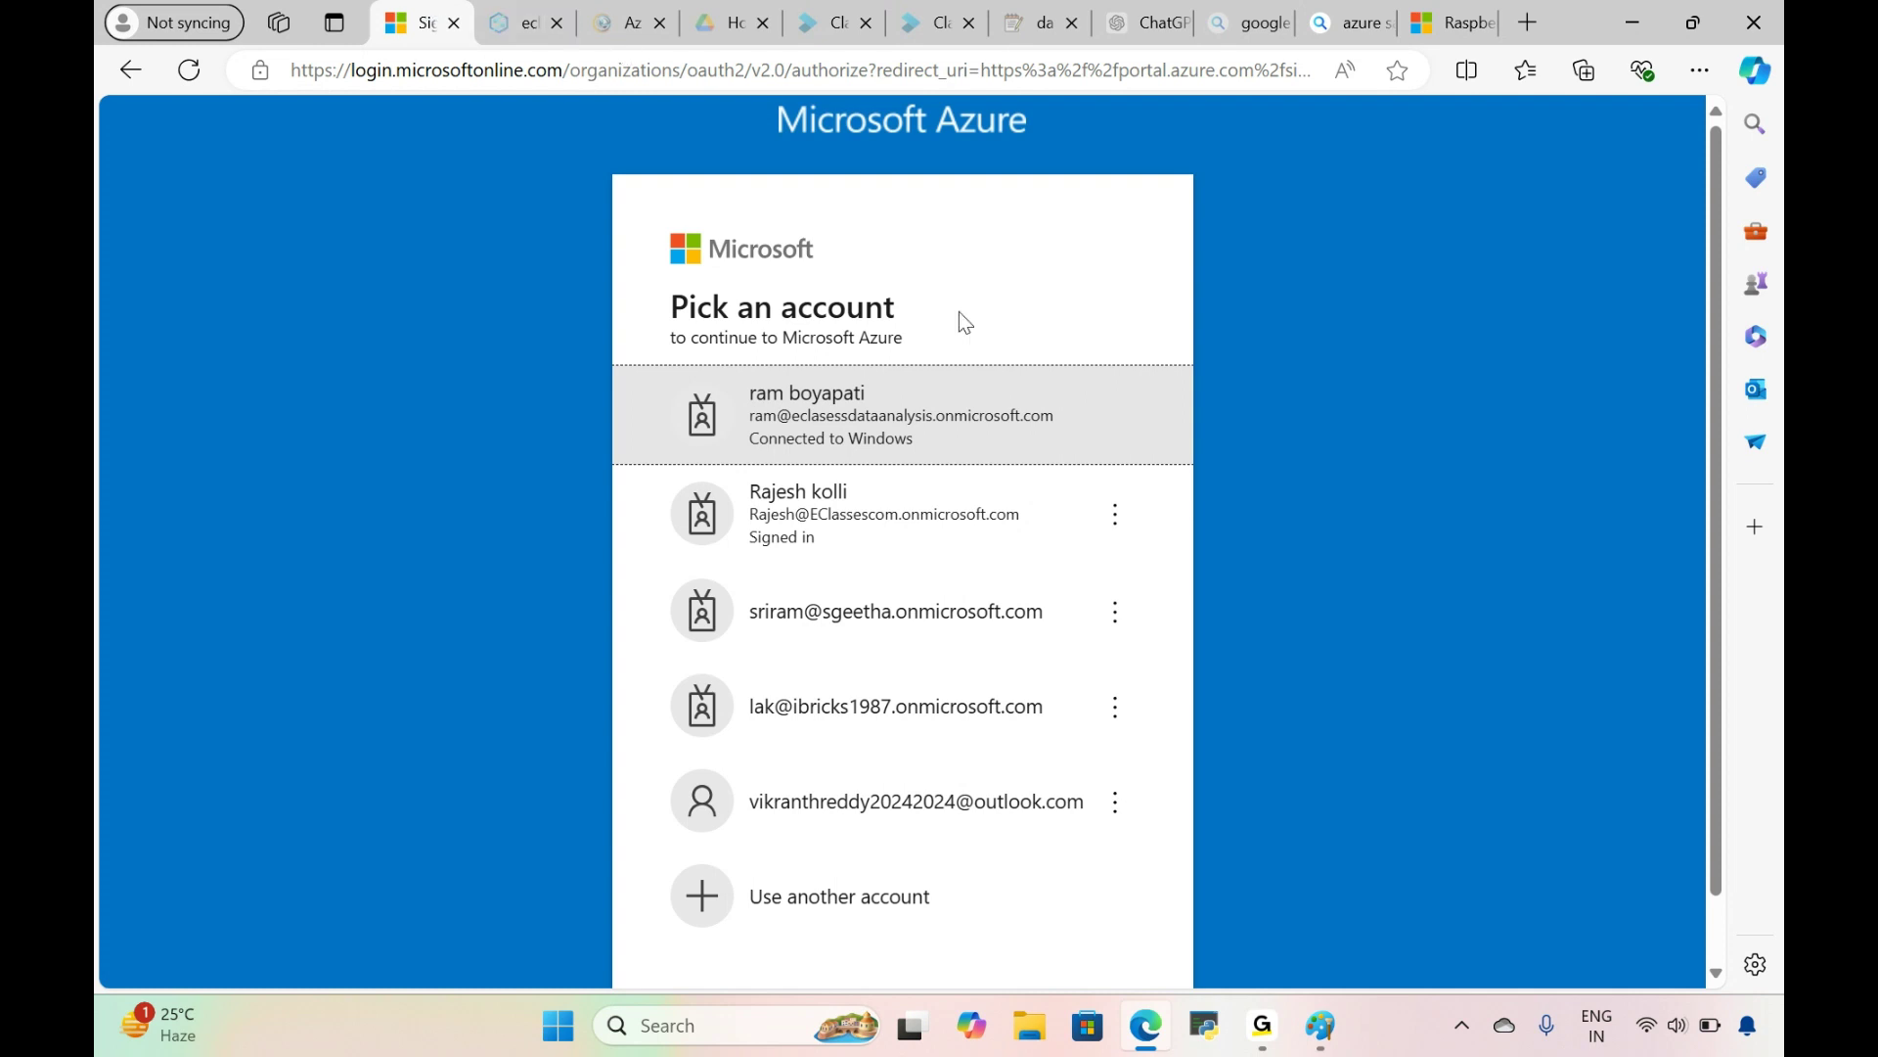
pyautogui.click(911, 489)
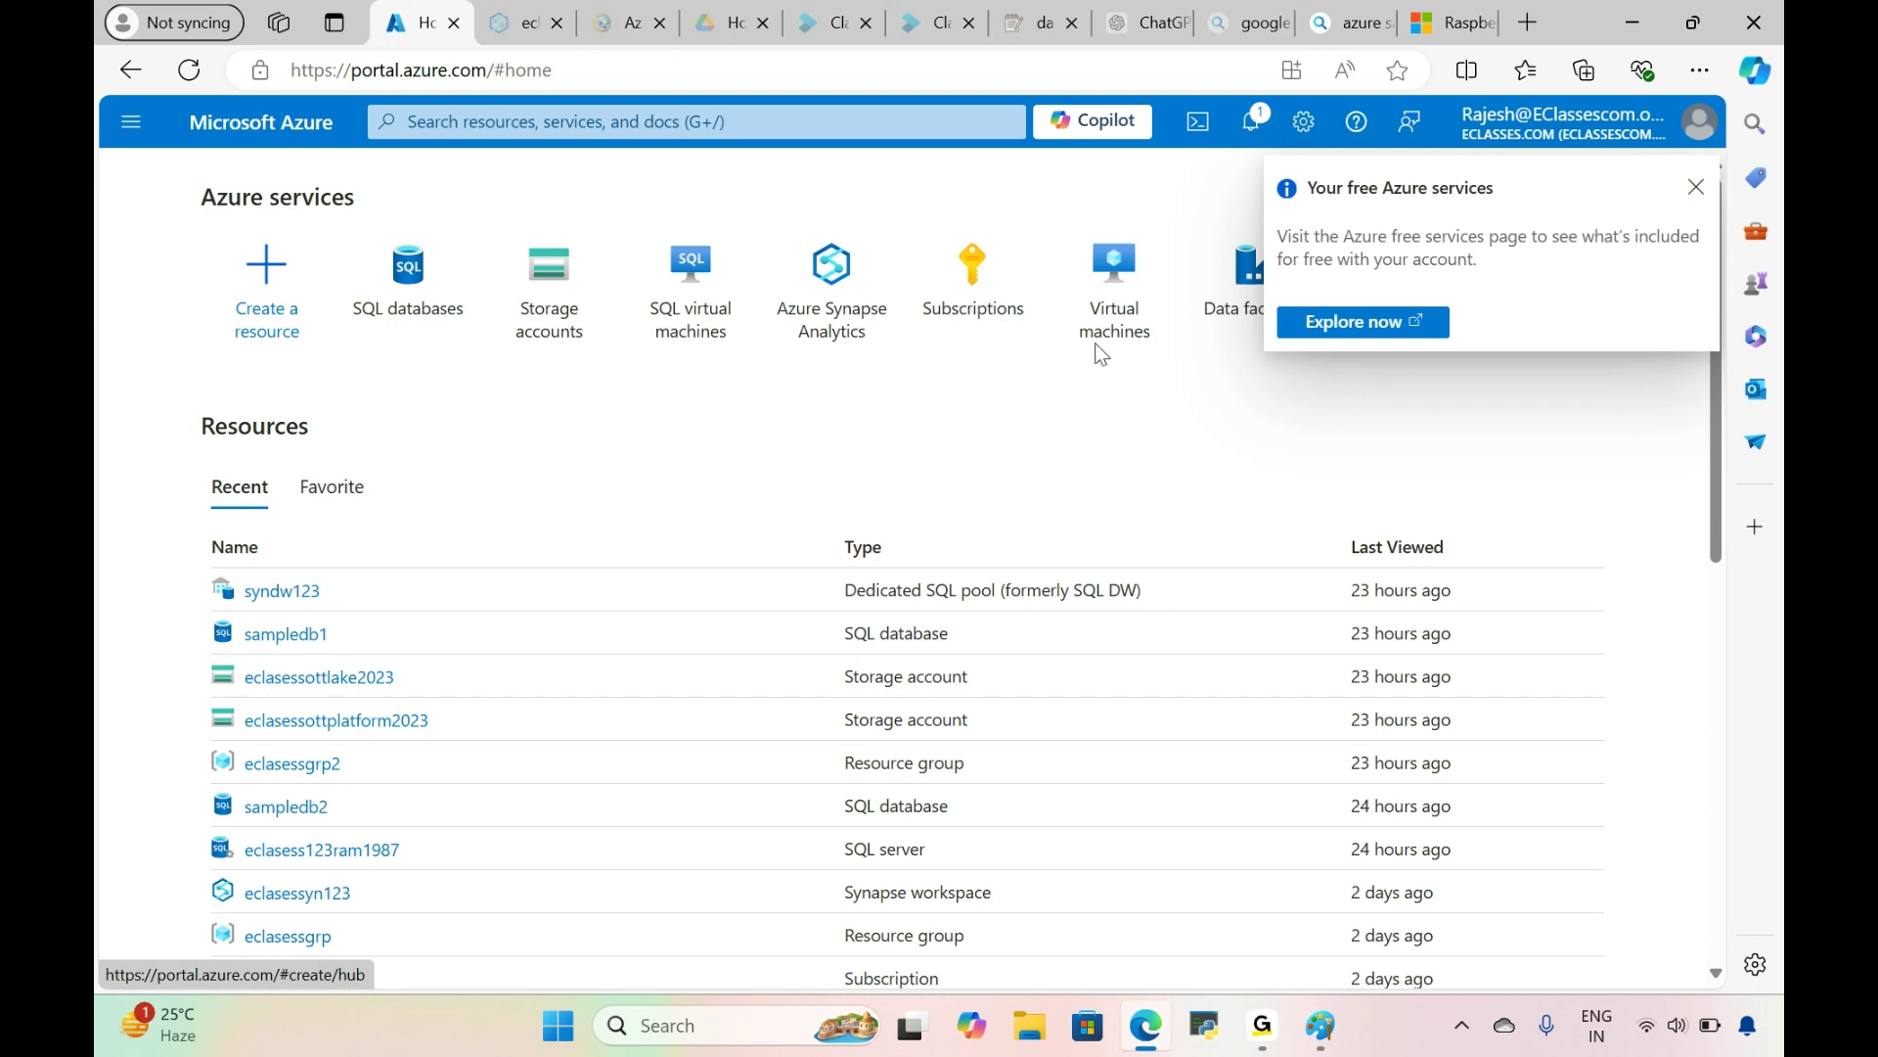
pyautogui.click(661, 123)
pyautogui.write('event')
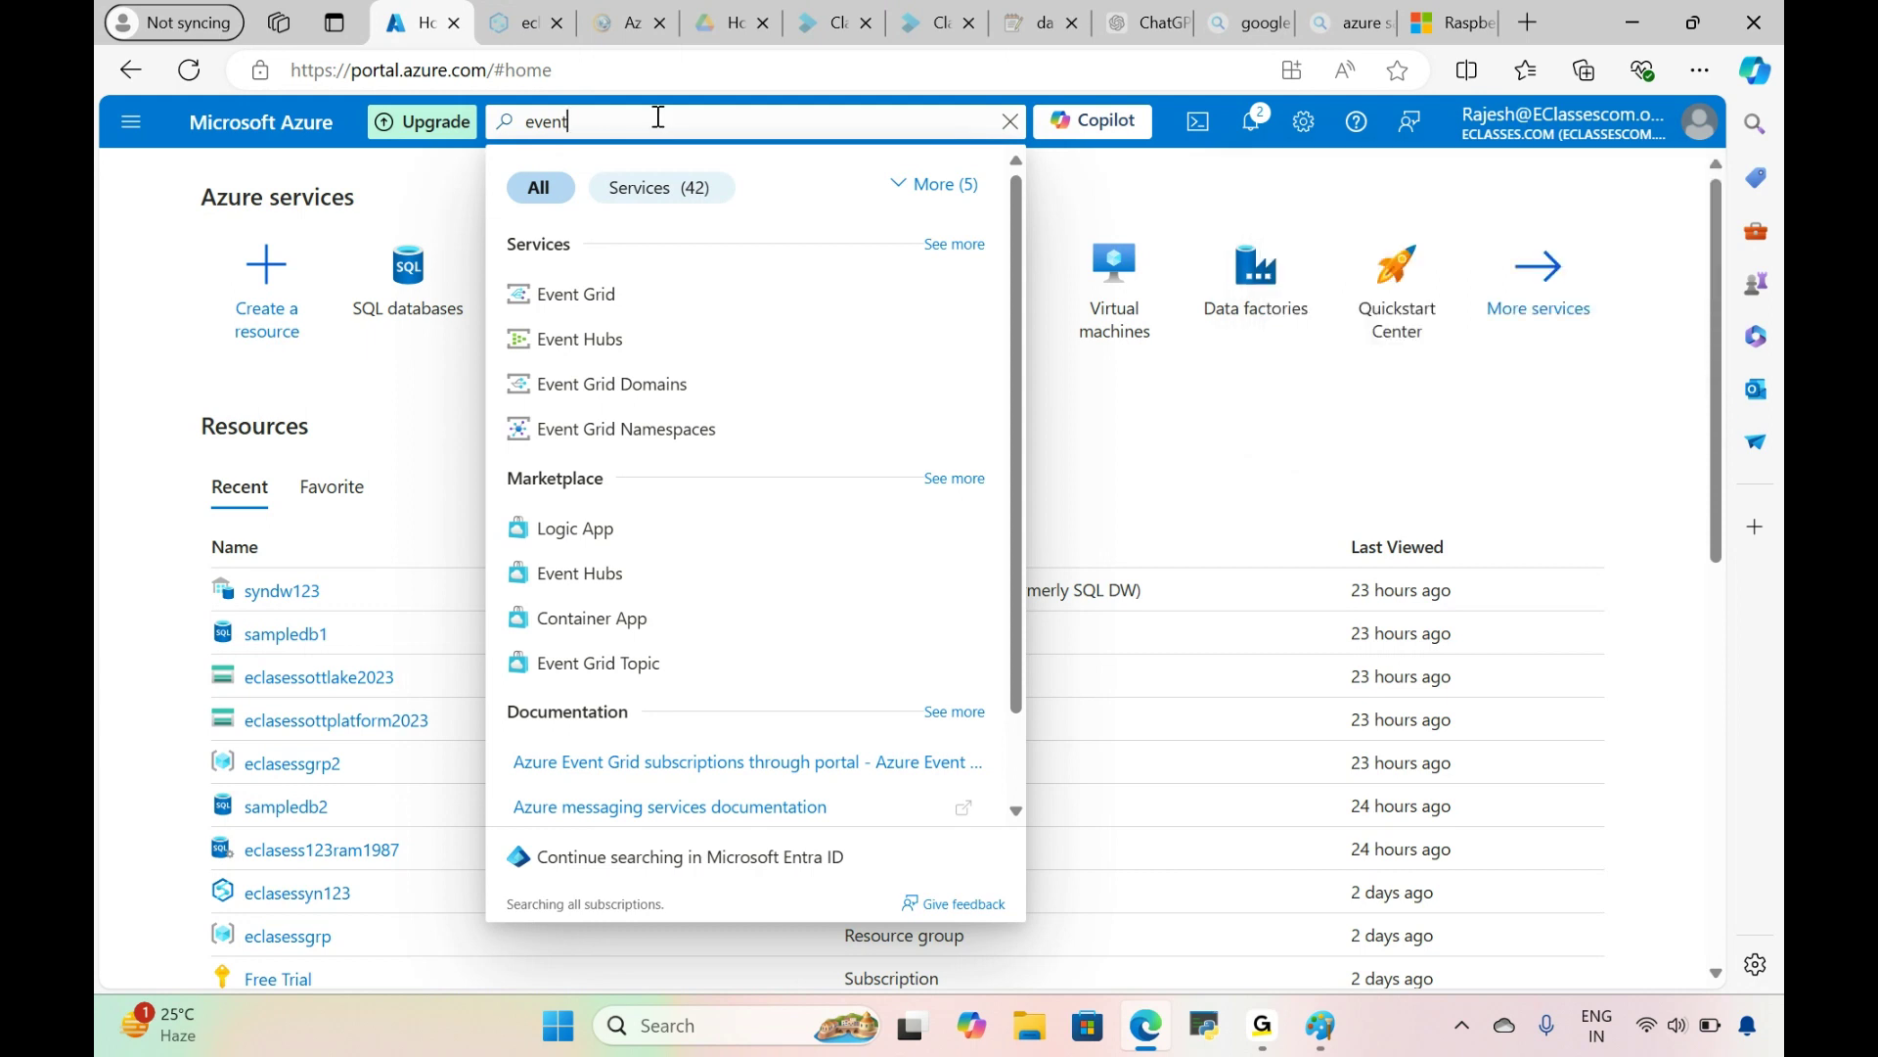
pyautogui.press('BackSpace')
pyautogui.press('BackSpace')
pyautogui.press('BackSpace')
pyautogui.press('BackSpace')
pyautogui.press('BackSpace')
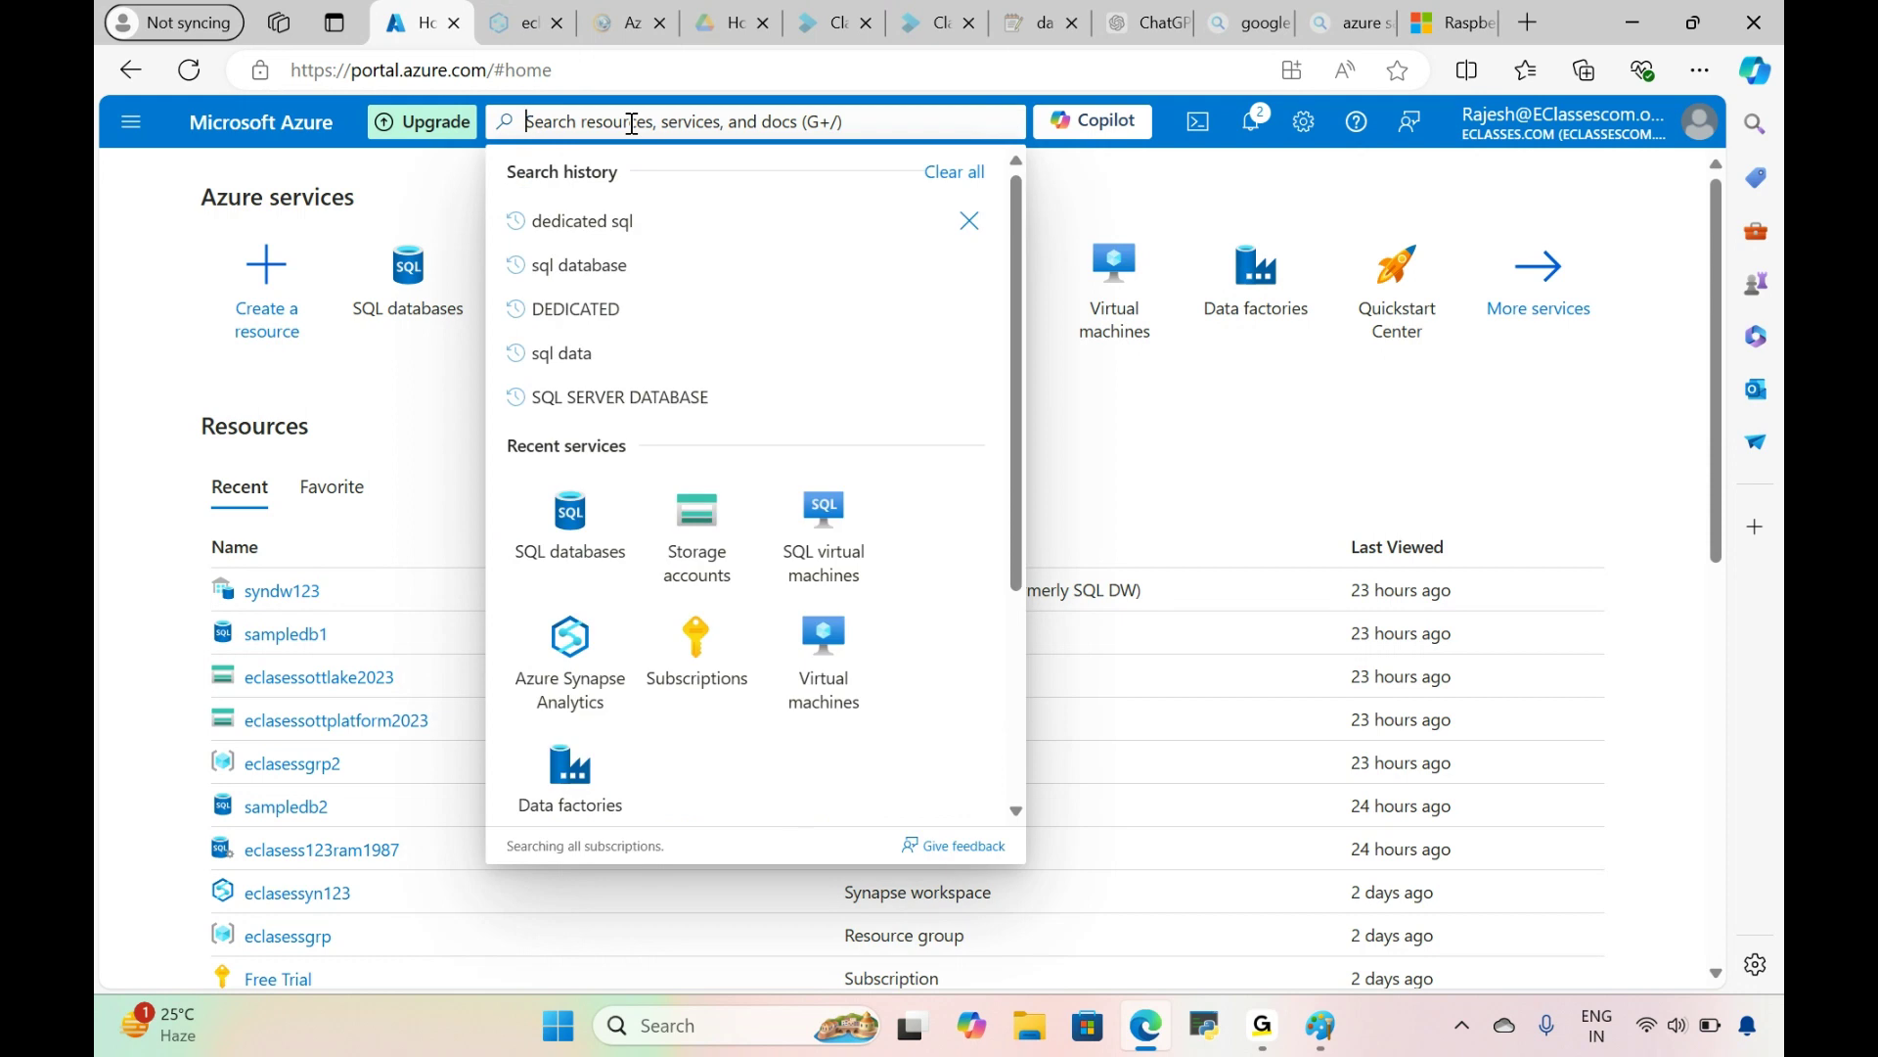
# Step: Search the portal for "iot hub", open the IoT Hub service, and start creating a hub
pyautogui.write('iot hub')
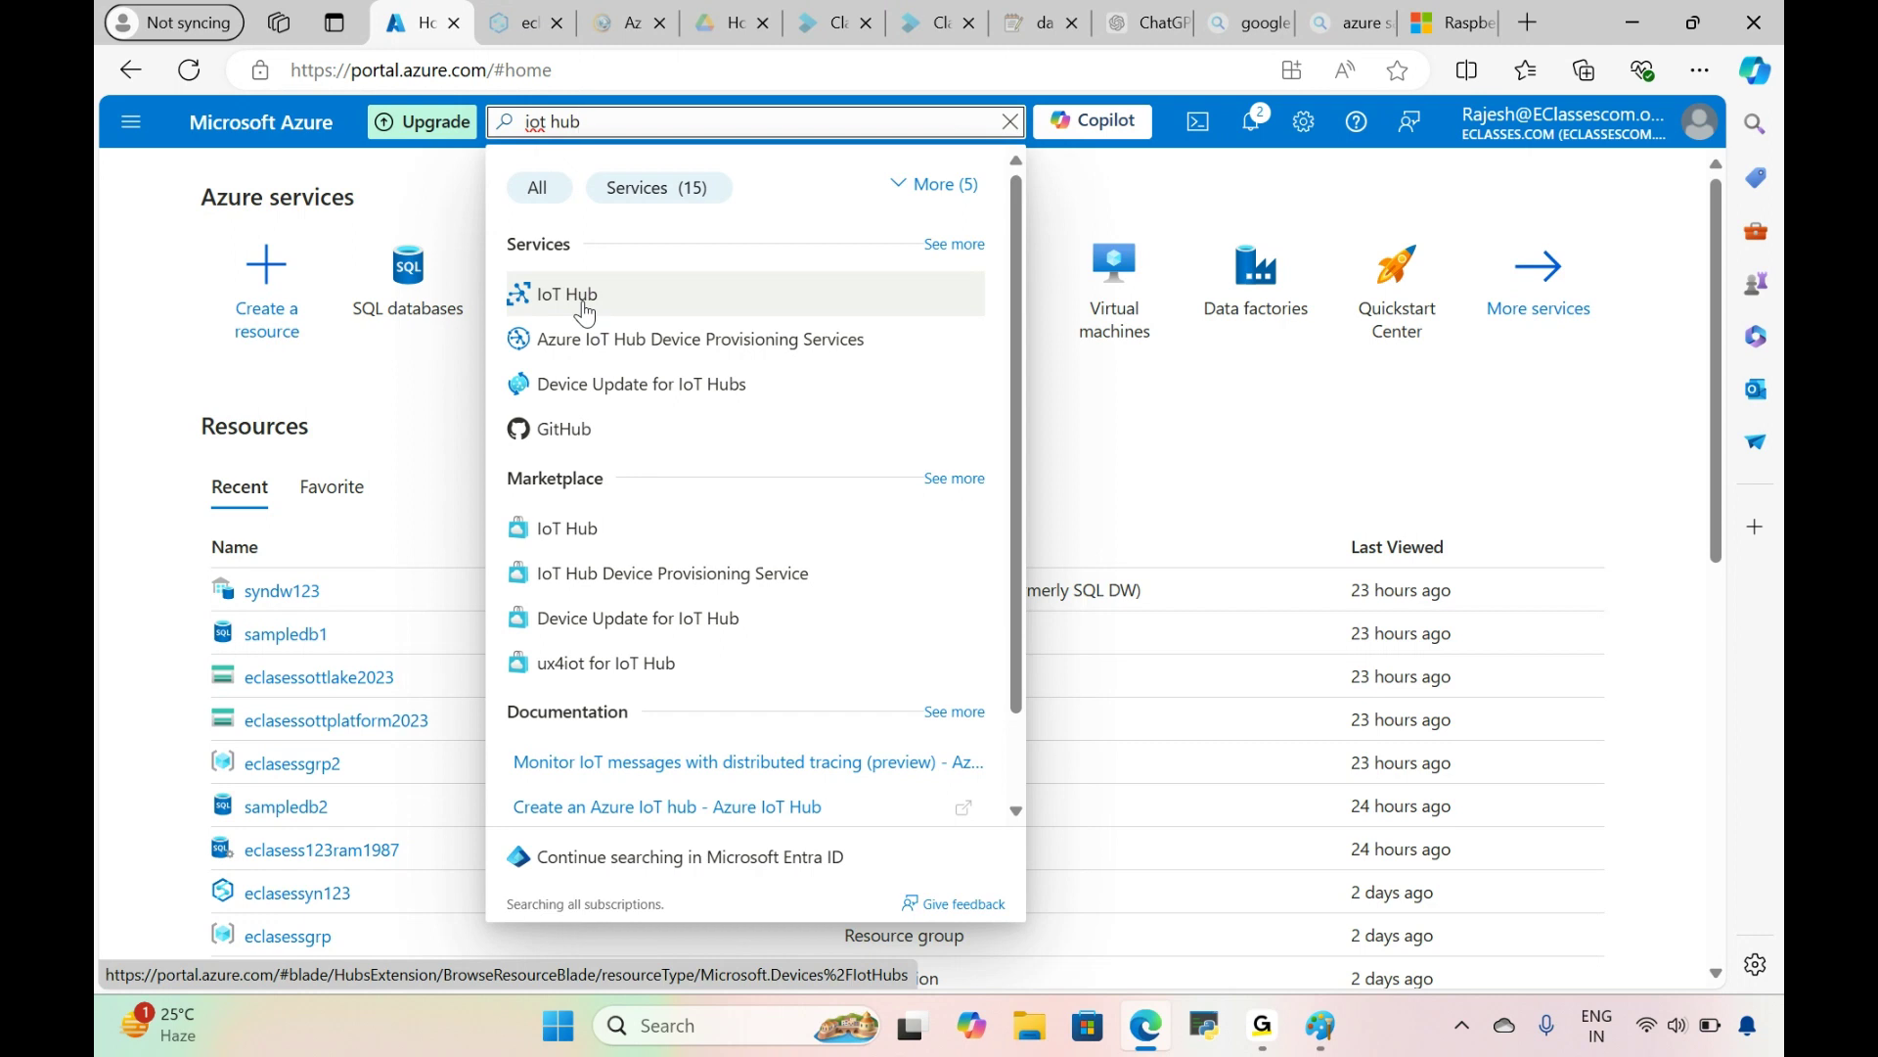
pyautogui.click(567, 294)
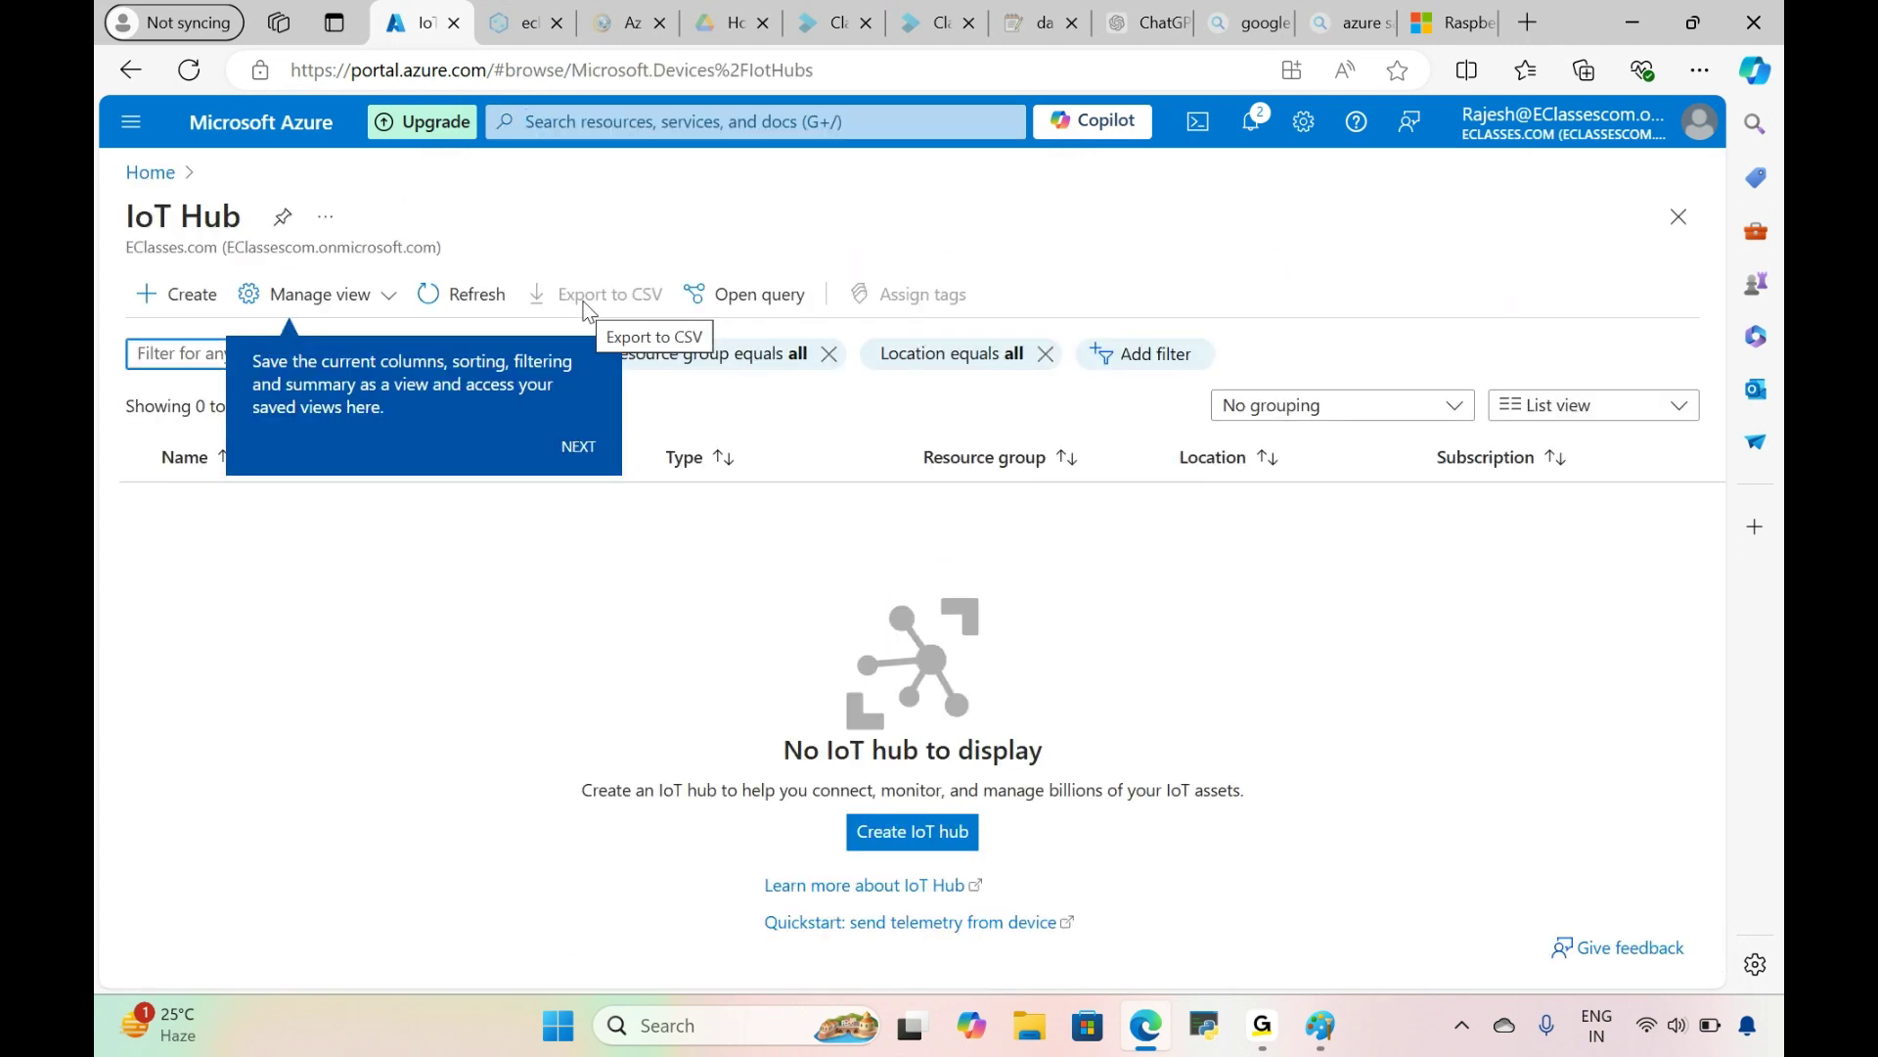
pyautogui.click(178, 304)
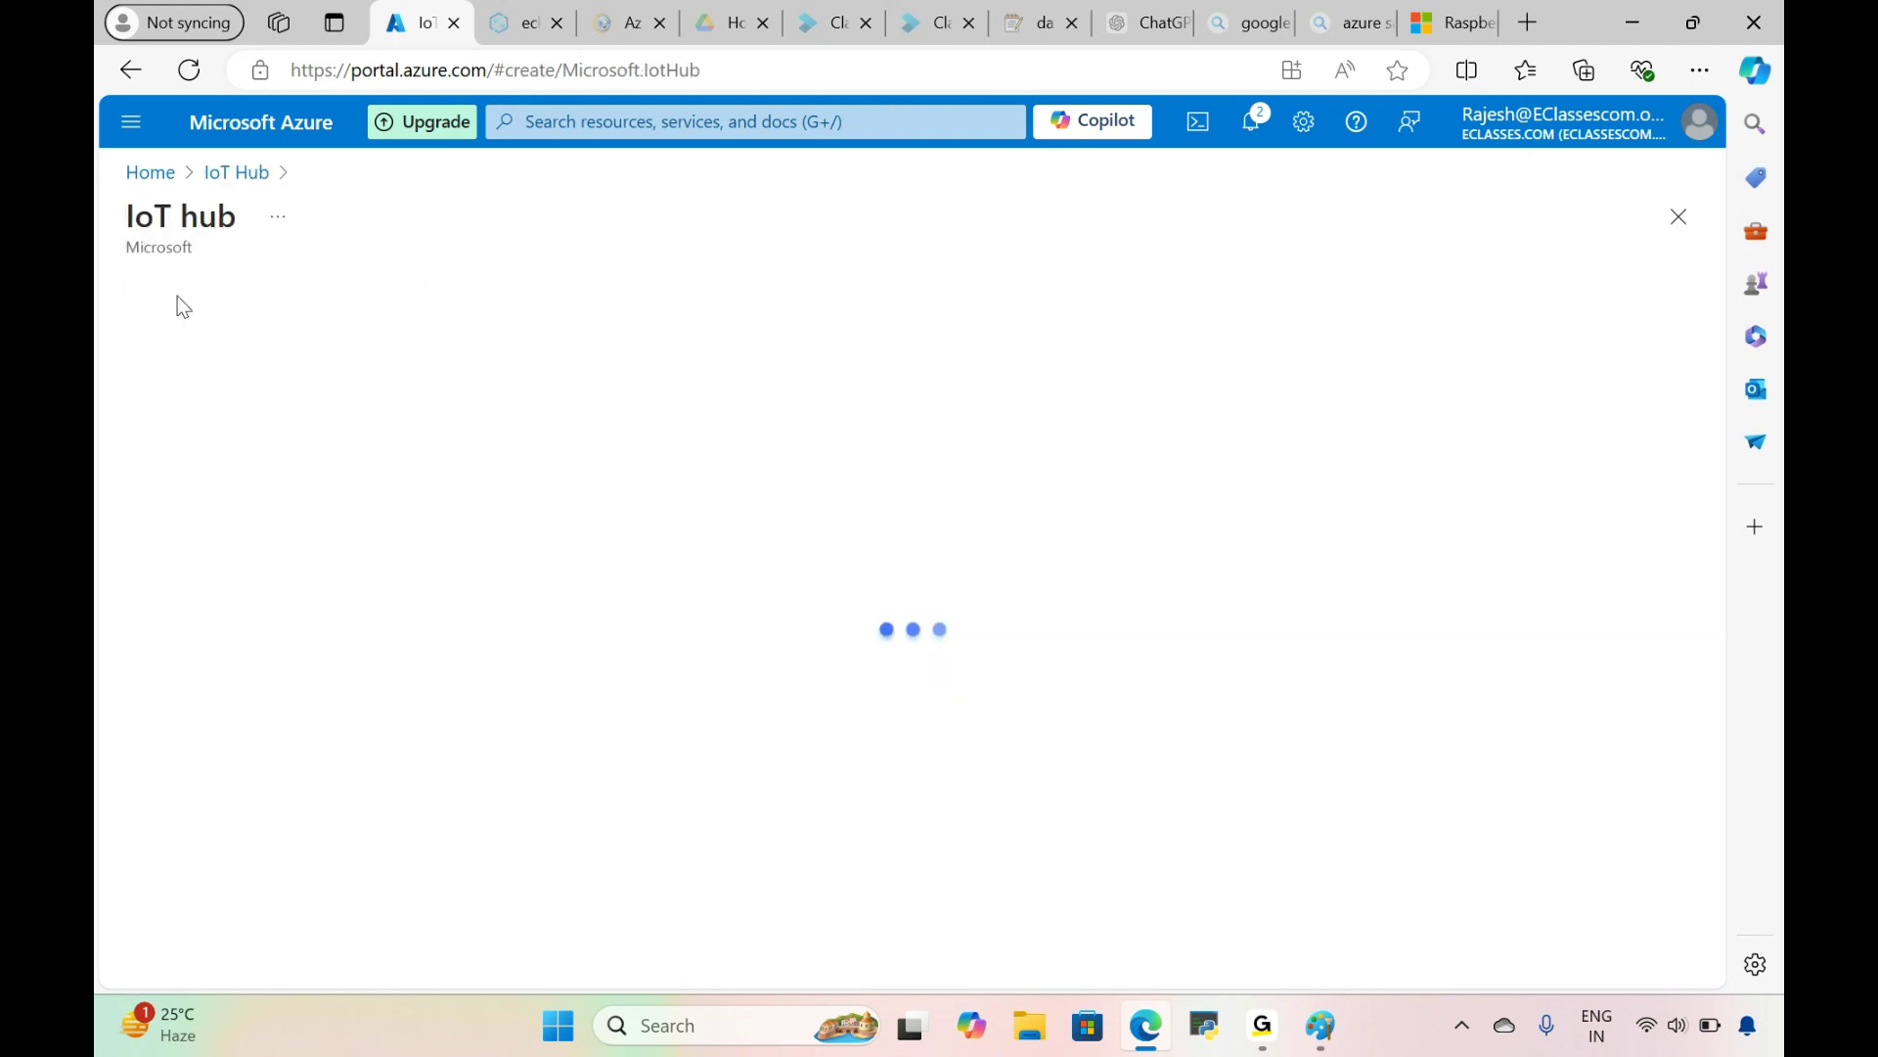
# Step: Set the hub's resource group to eclasessgrp2 and its name to eclasessiothub
pyautogui.click(495, 575)
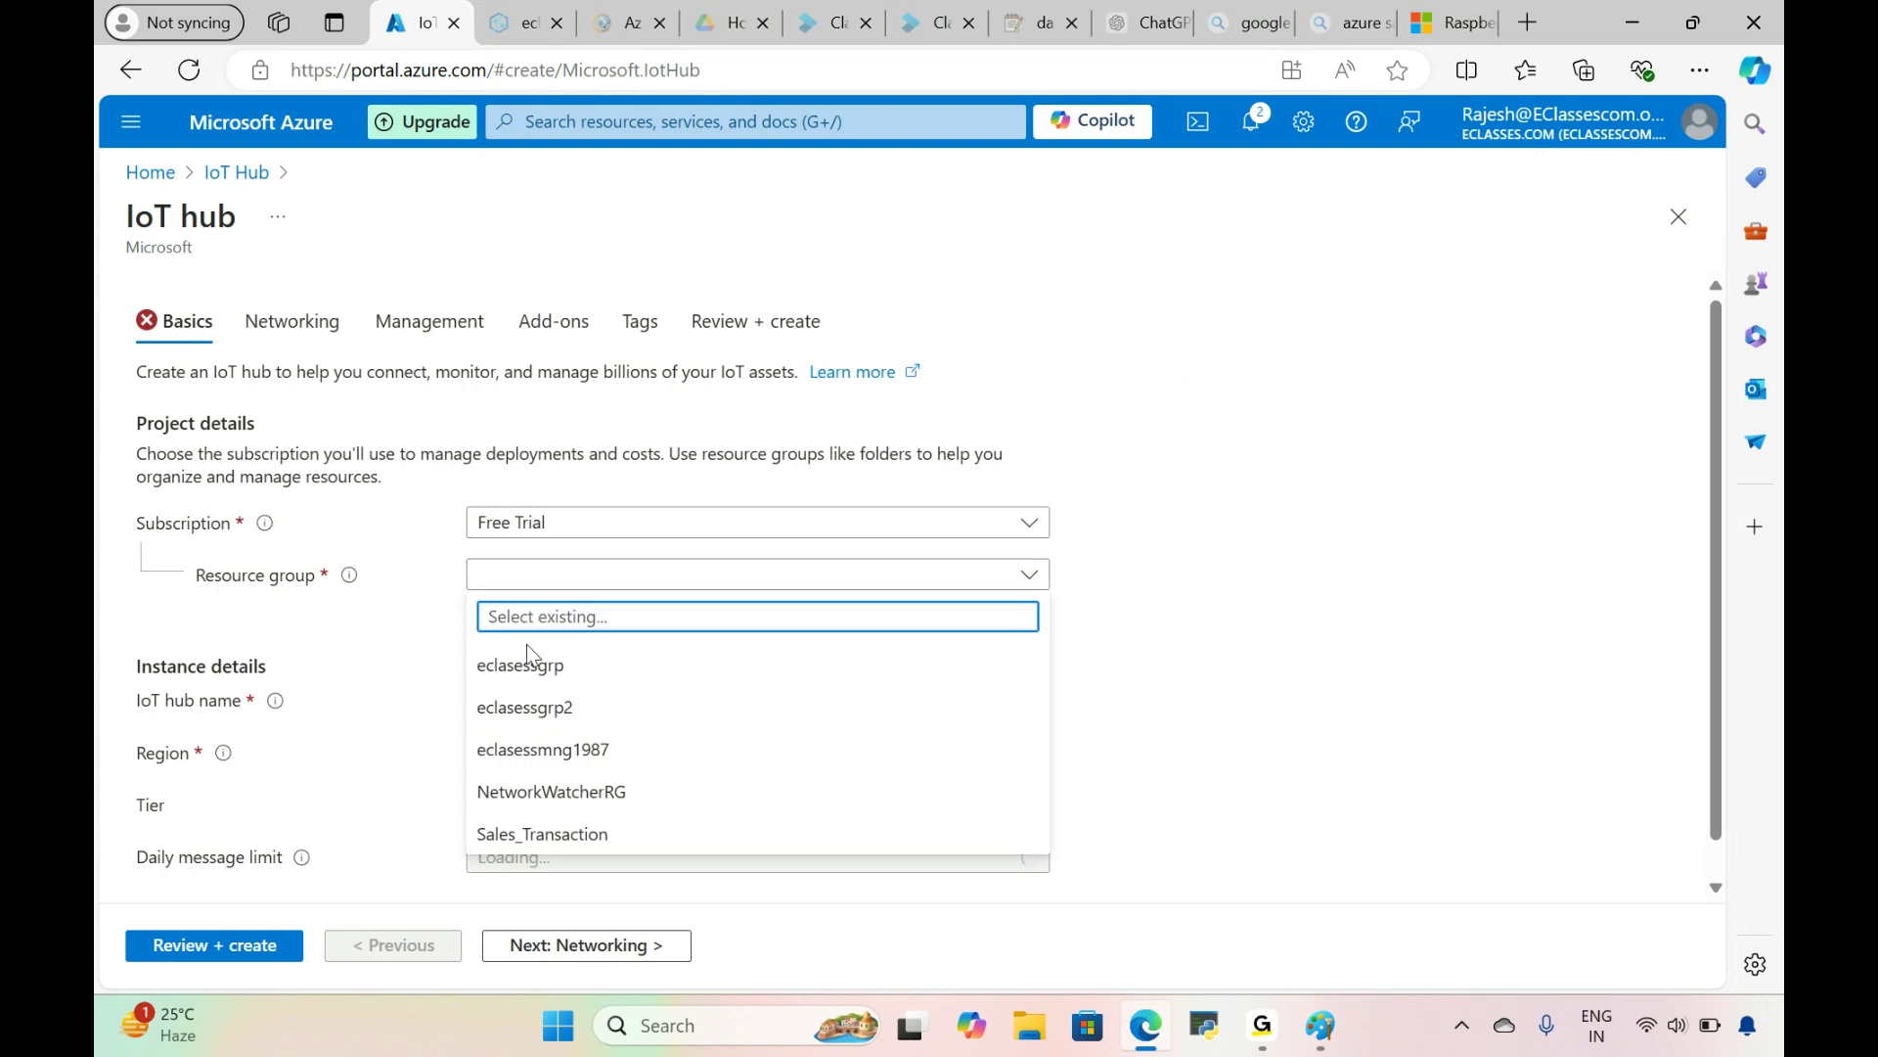
pyautogui.click(566, 707)
pyautogui.click(527, 701)
pyautogui.write('e')
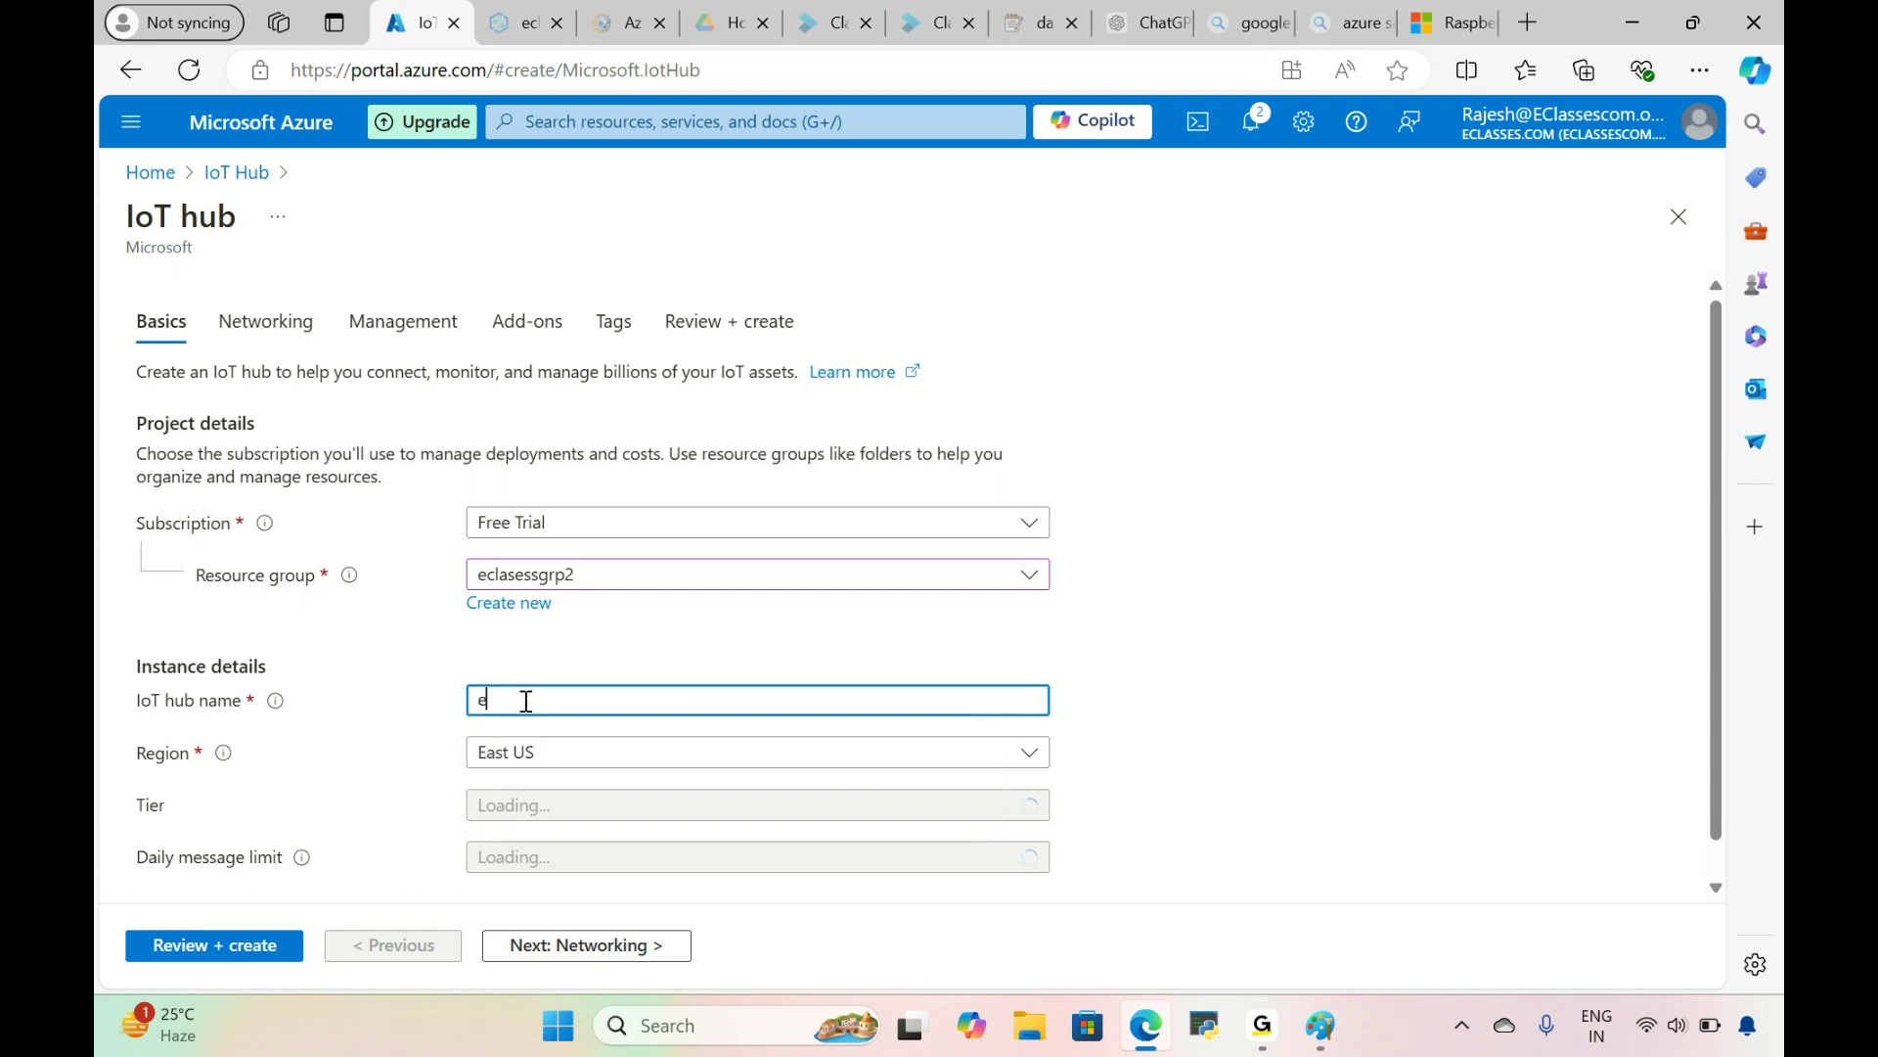
pyautogui.write('clasessiothub')
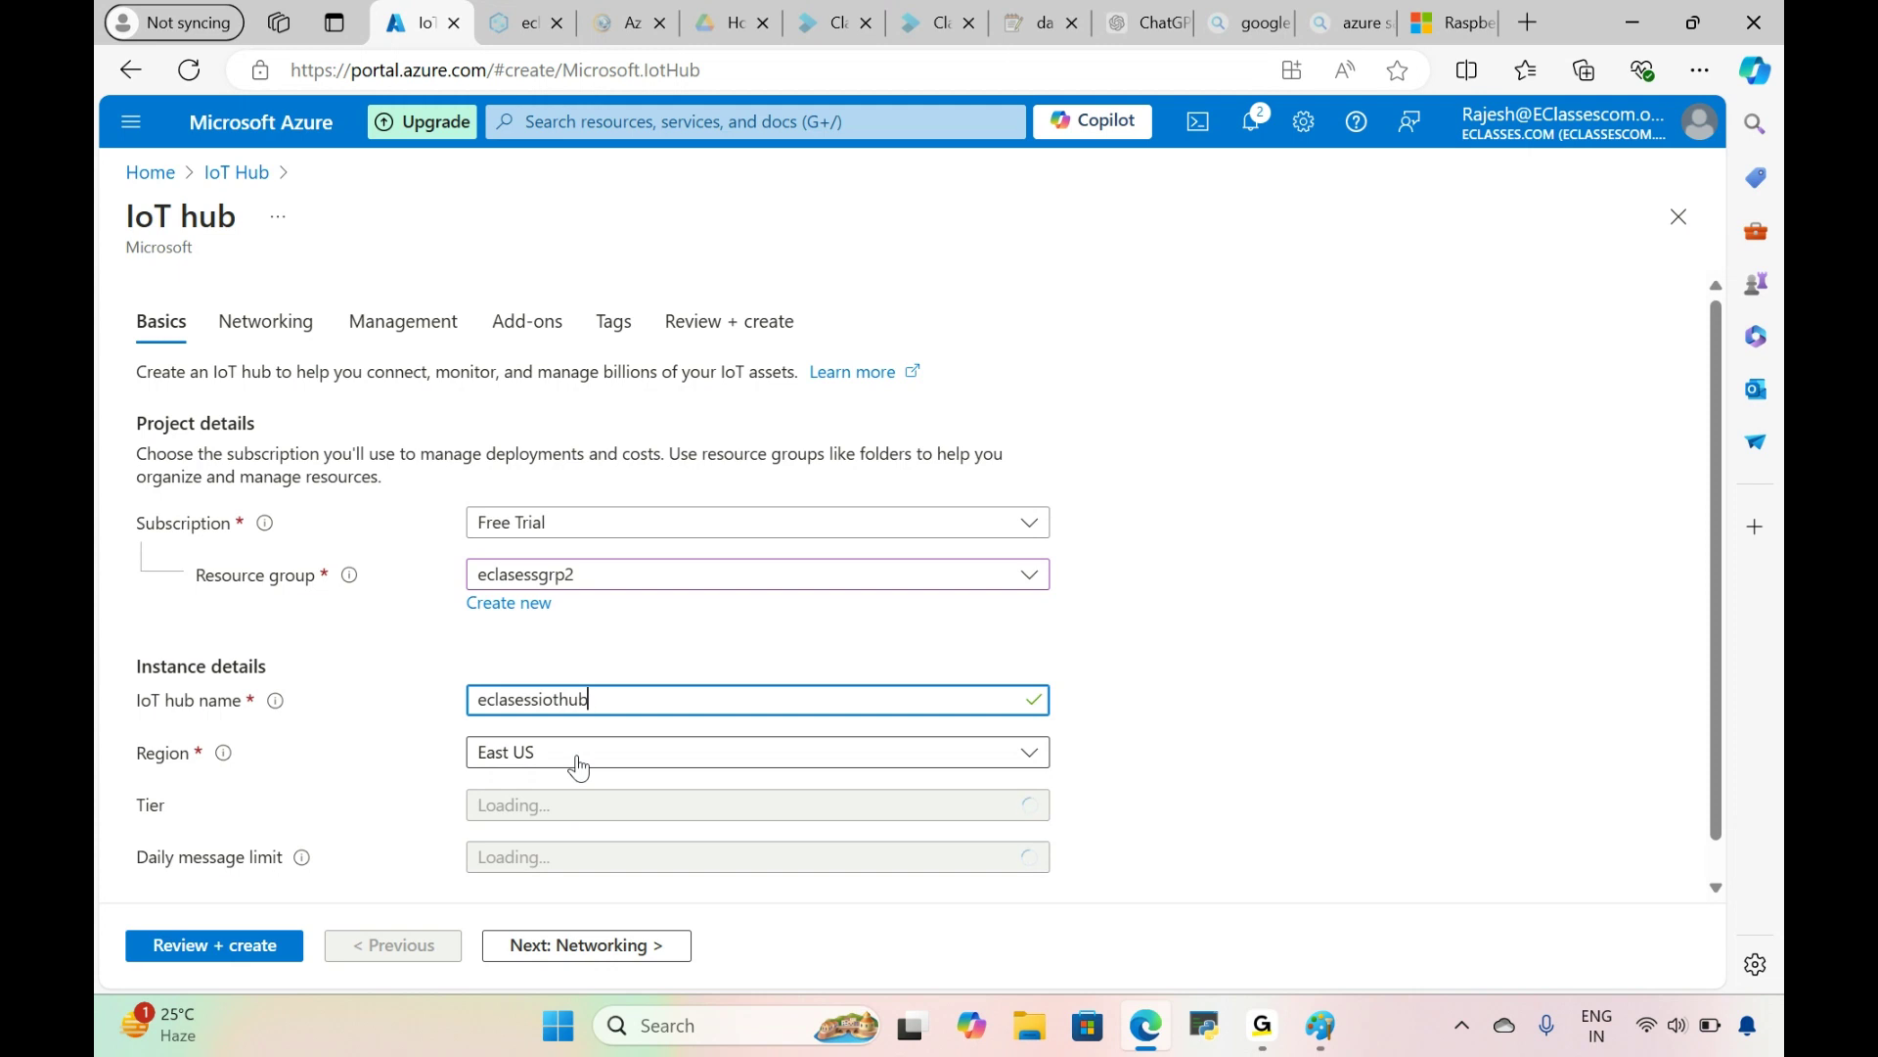
pyautogui.click(1182, 830)
pyautogui.scroll(-1, 1722, 600)
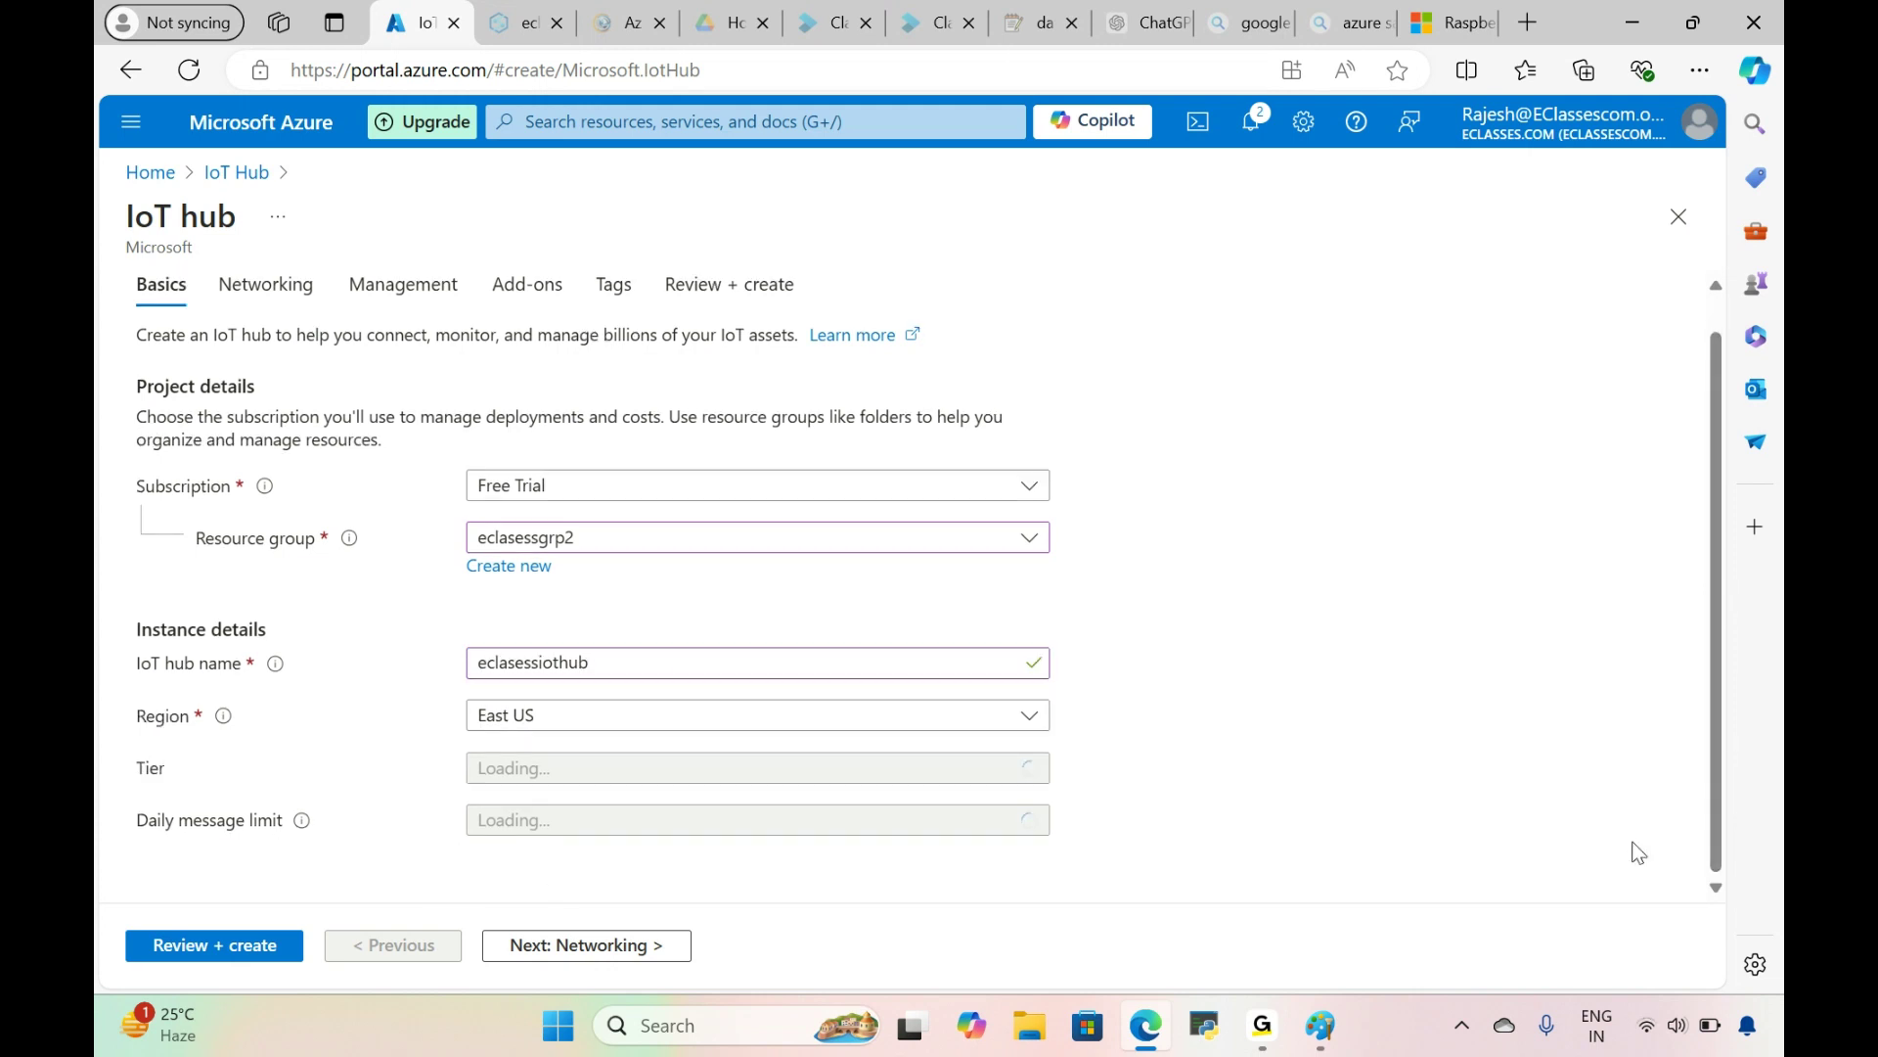
# Step: Set the hub's region to East US 2
pyautogui.click(1029, 724)
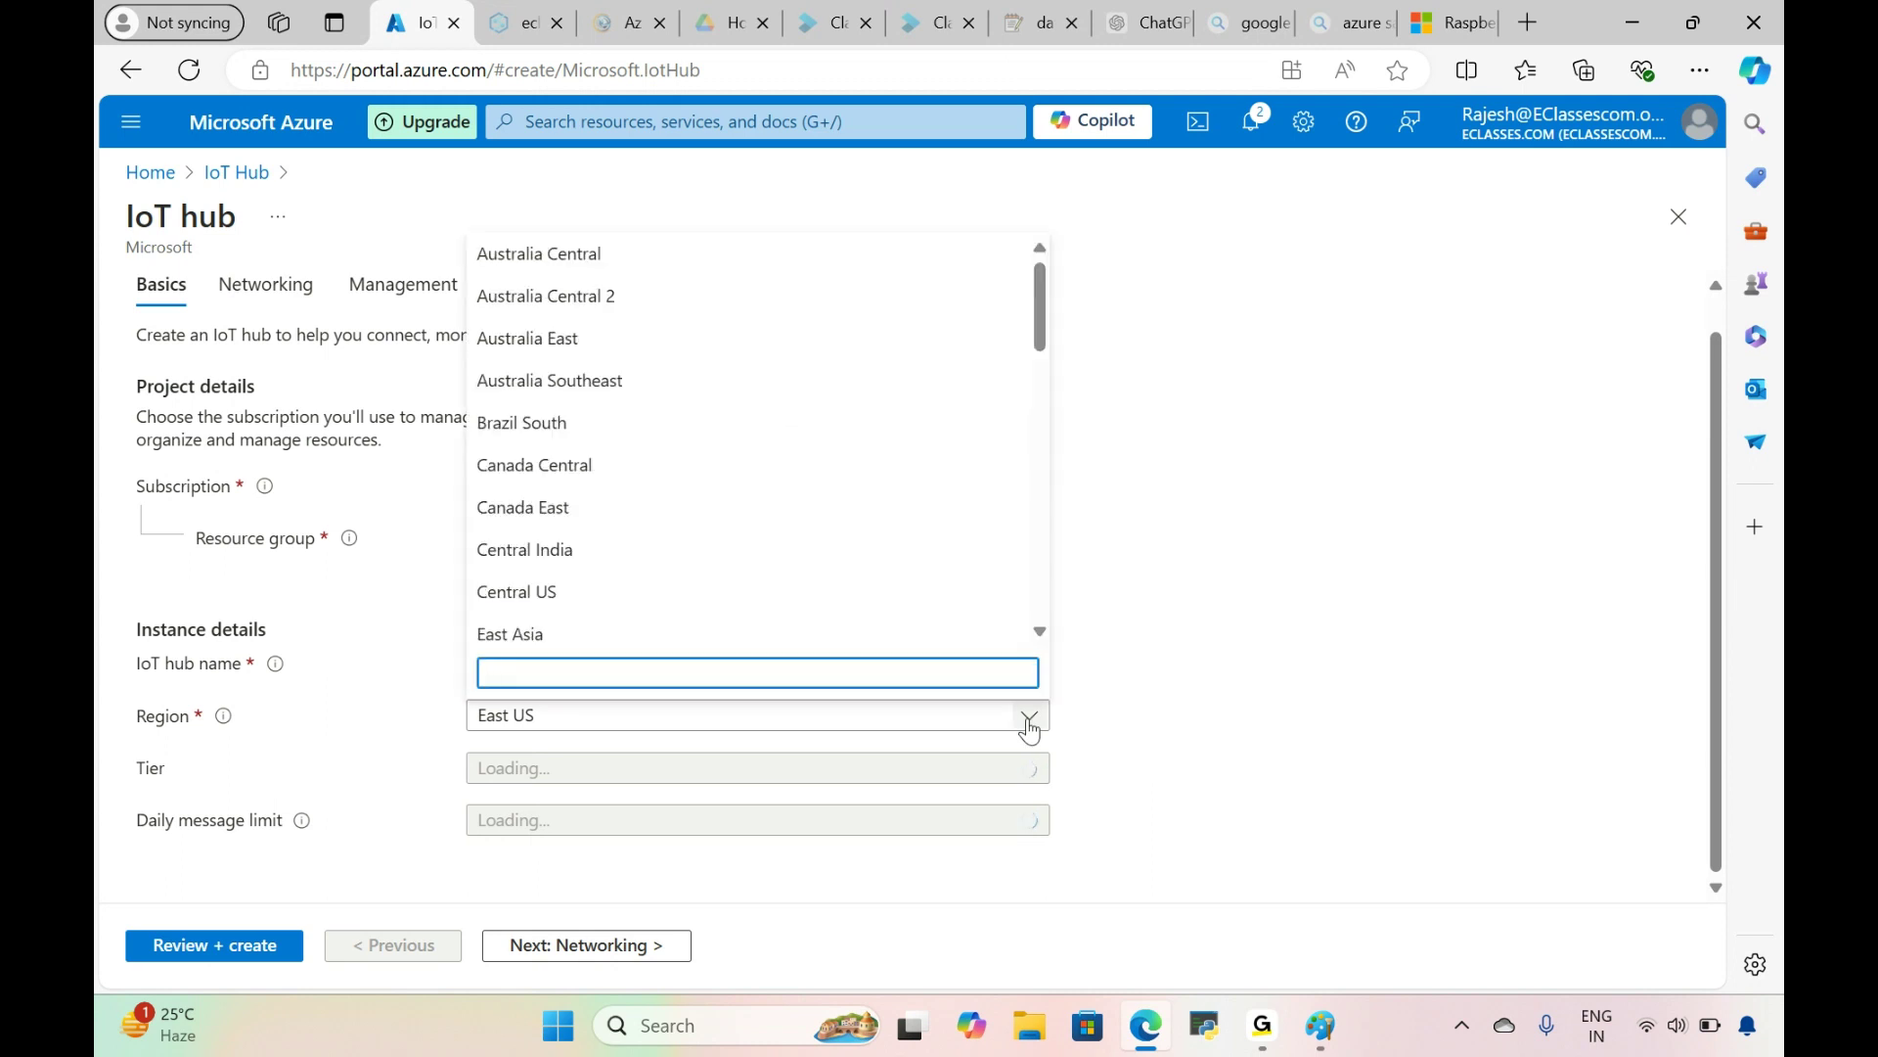
pyautogui.write('eas')
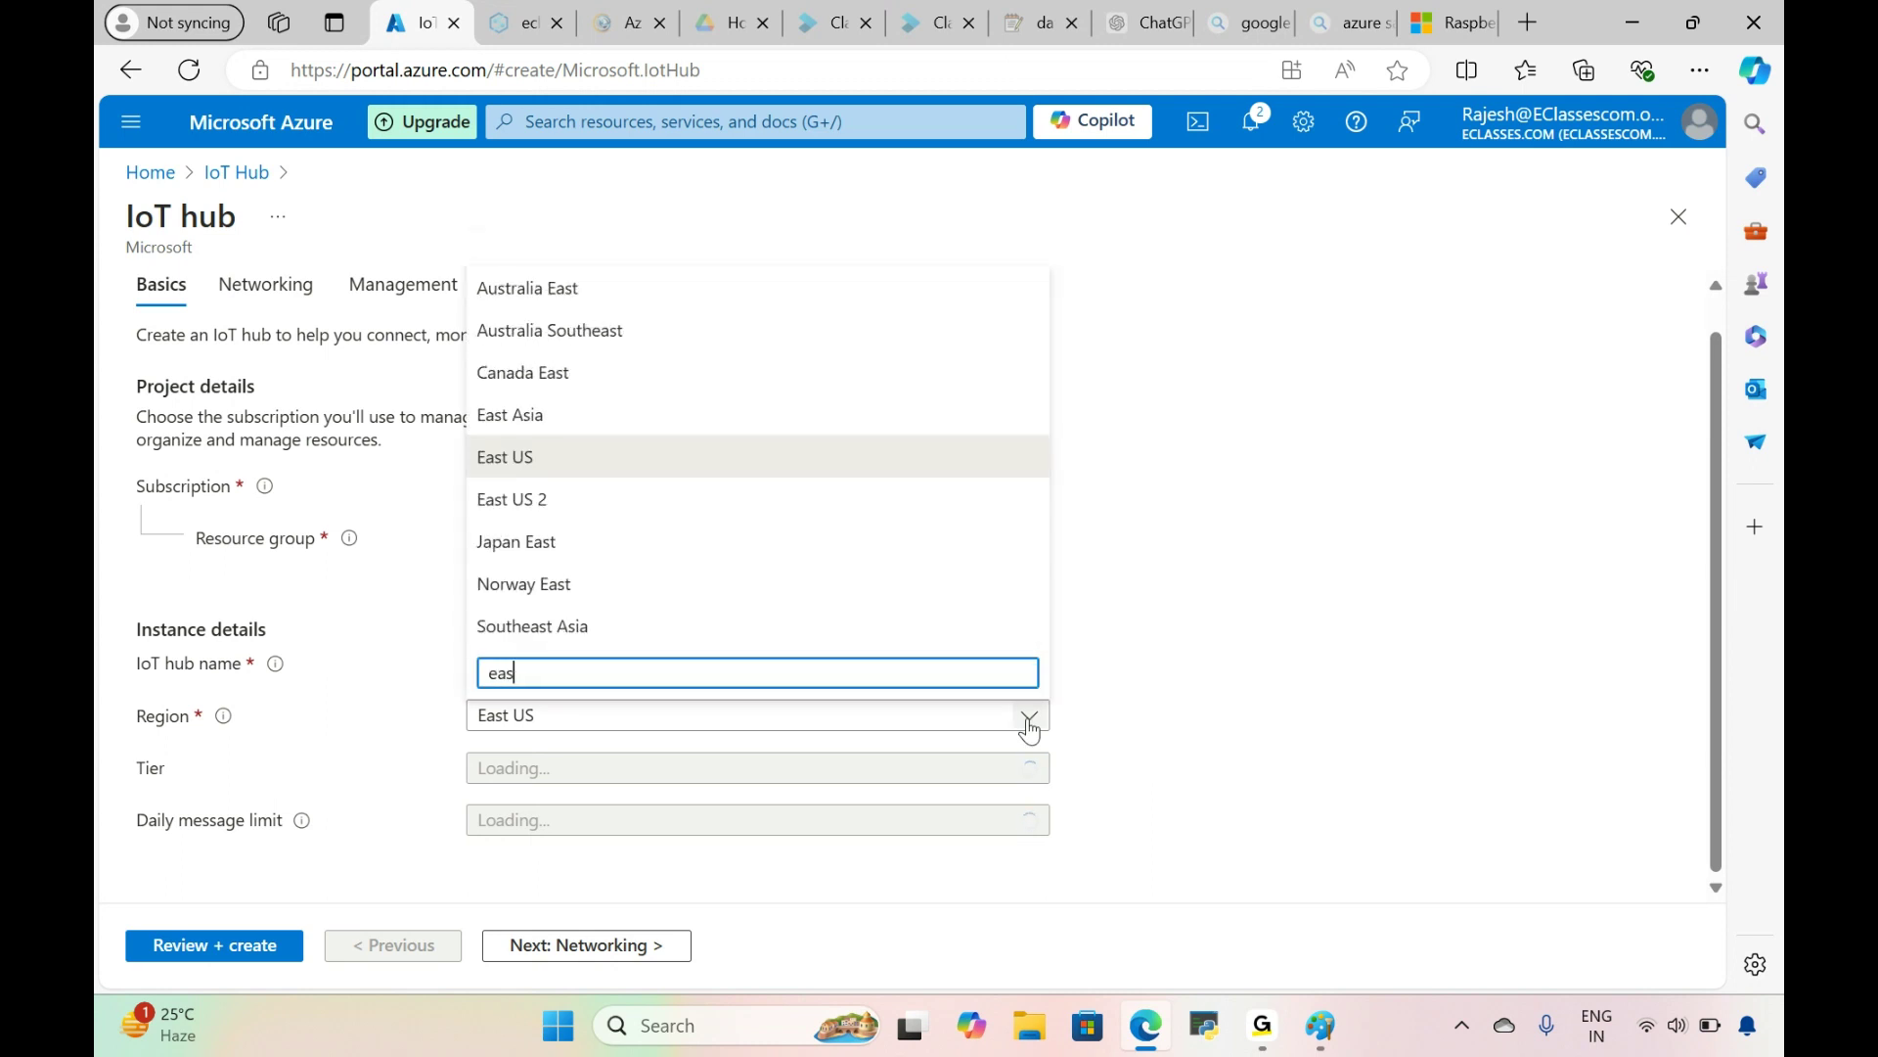
pyautogui.write('t us2')
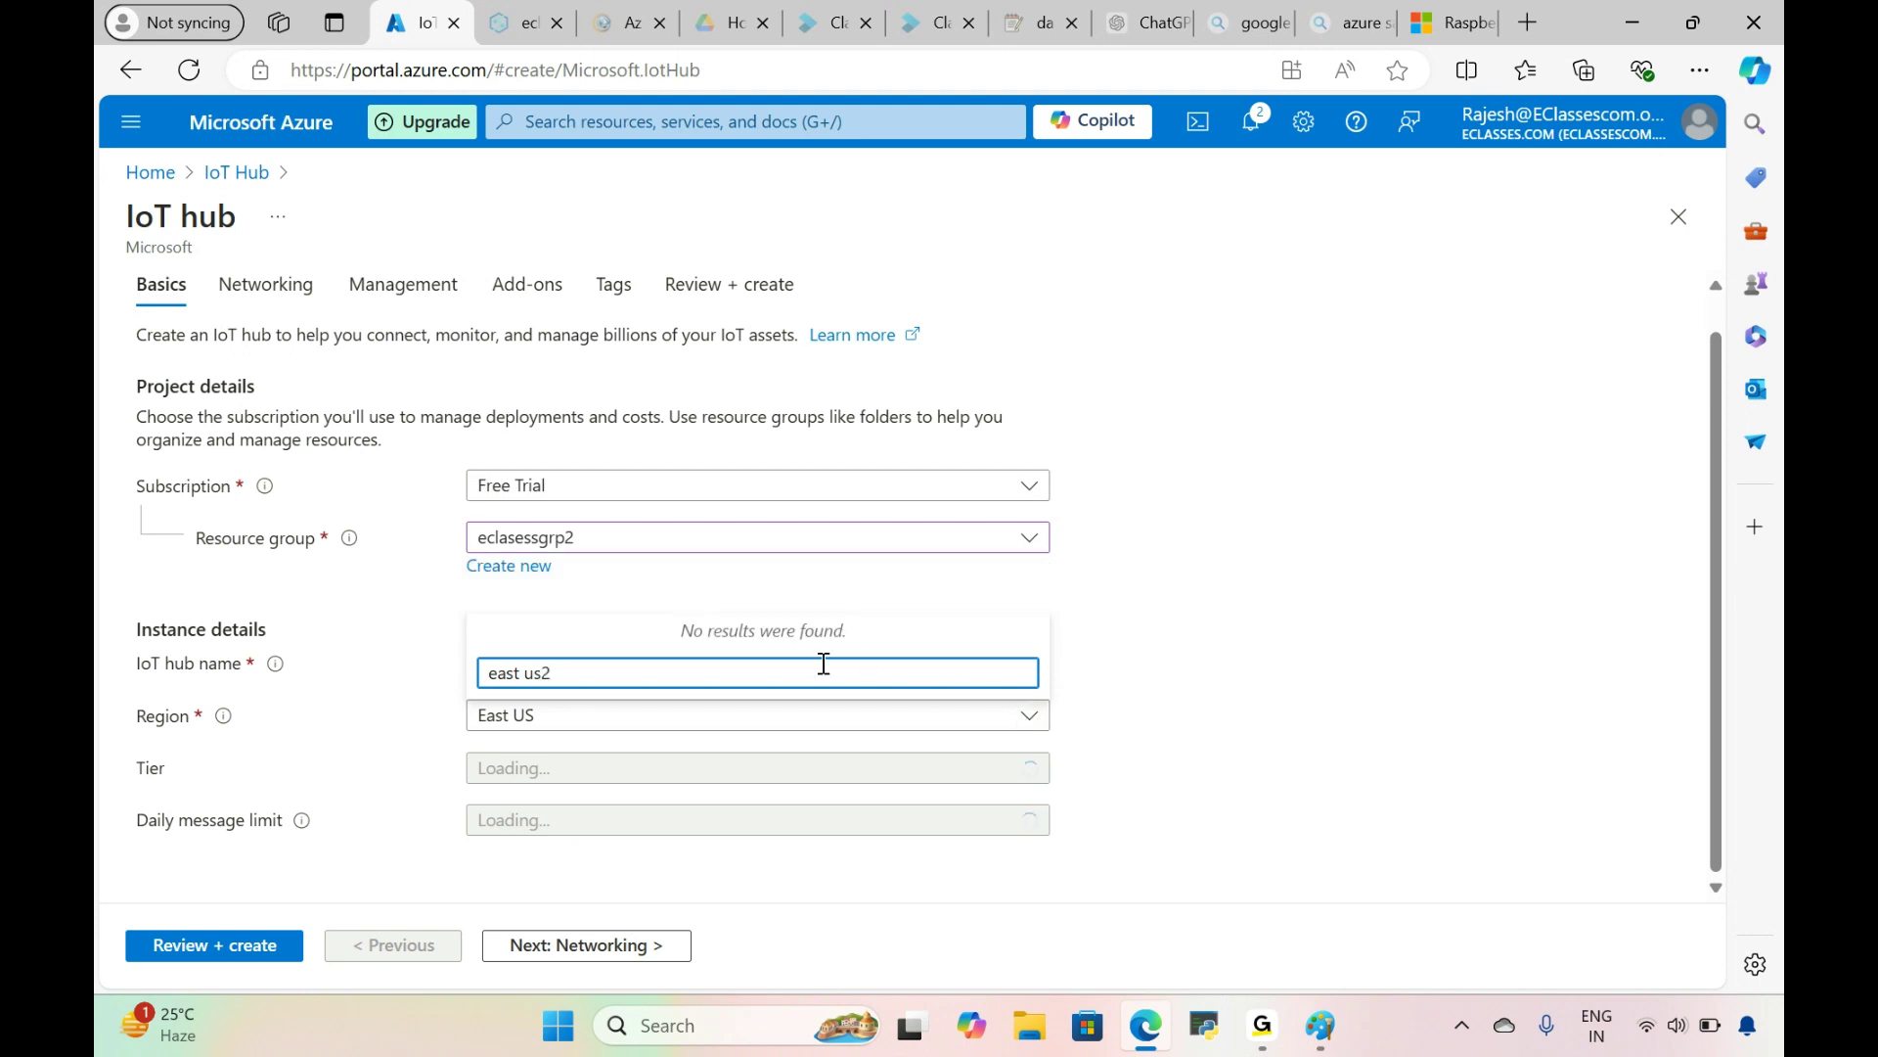
pyautogui.press('BackSpace')
pyautogui.press('BackSpace')
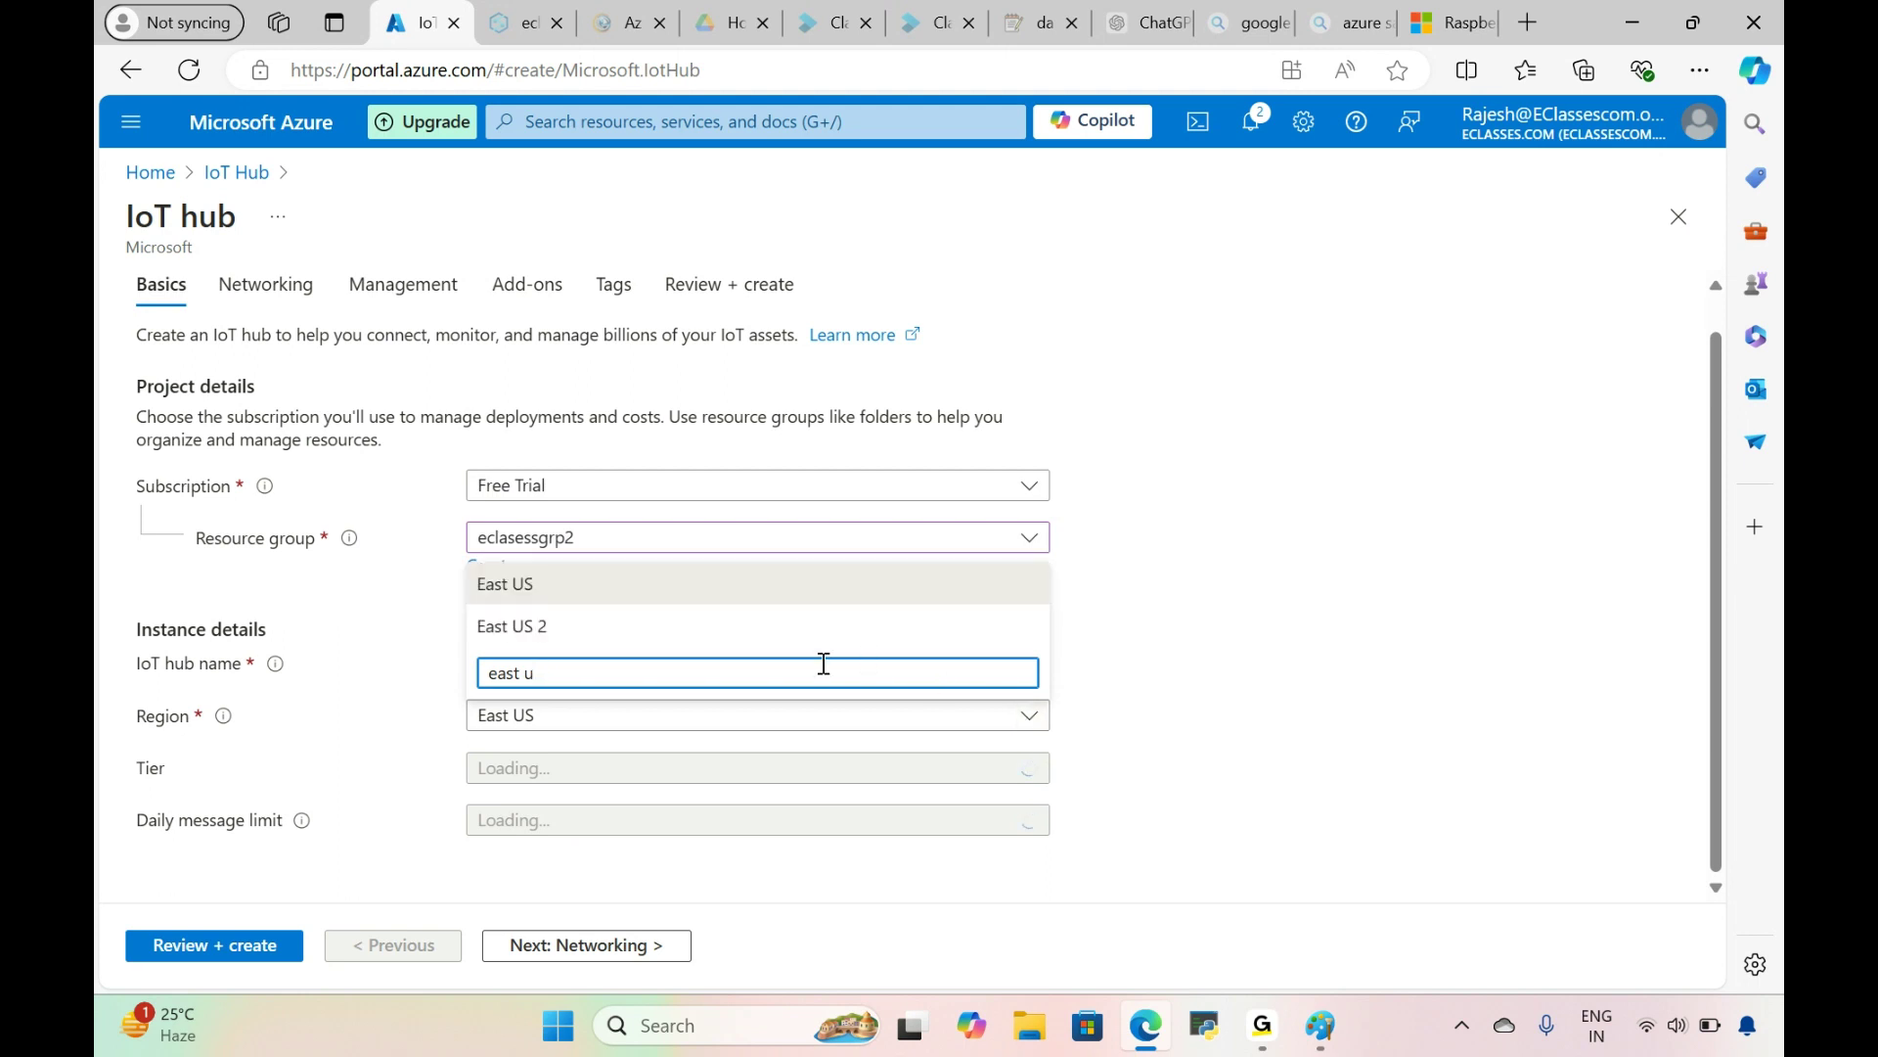
pyautogui.click(517, 626)
pyautogui.click(1241, 883)
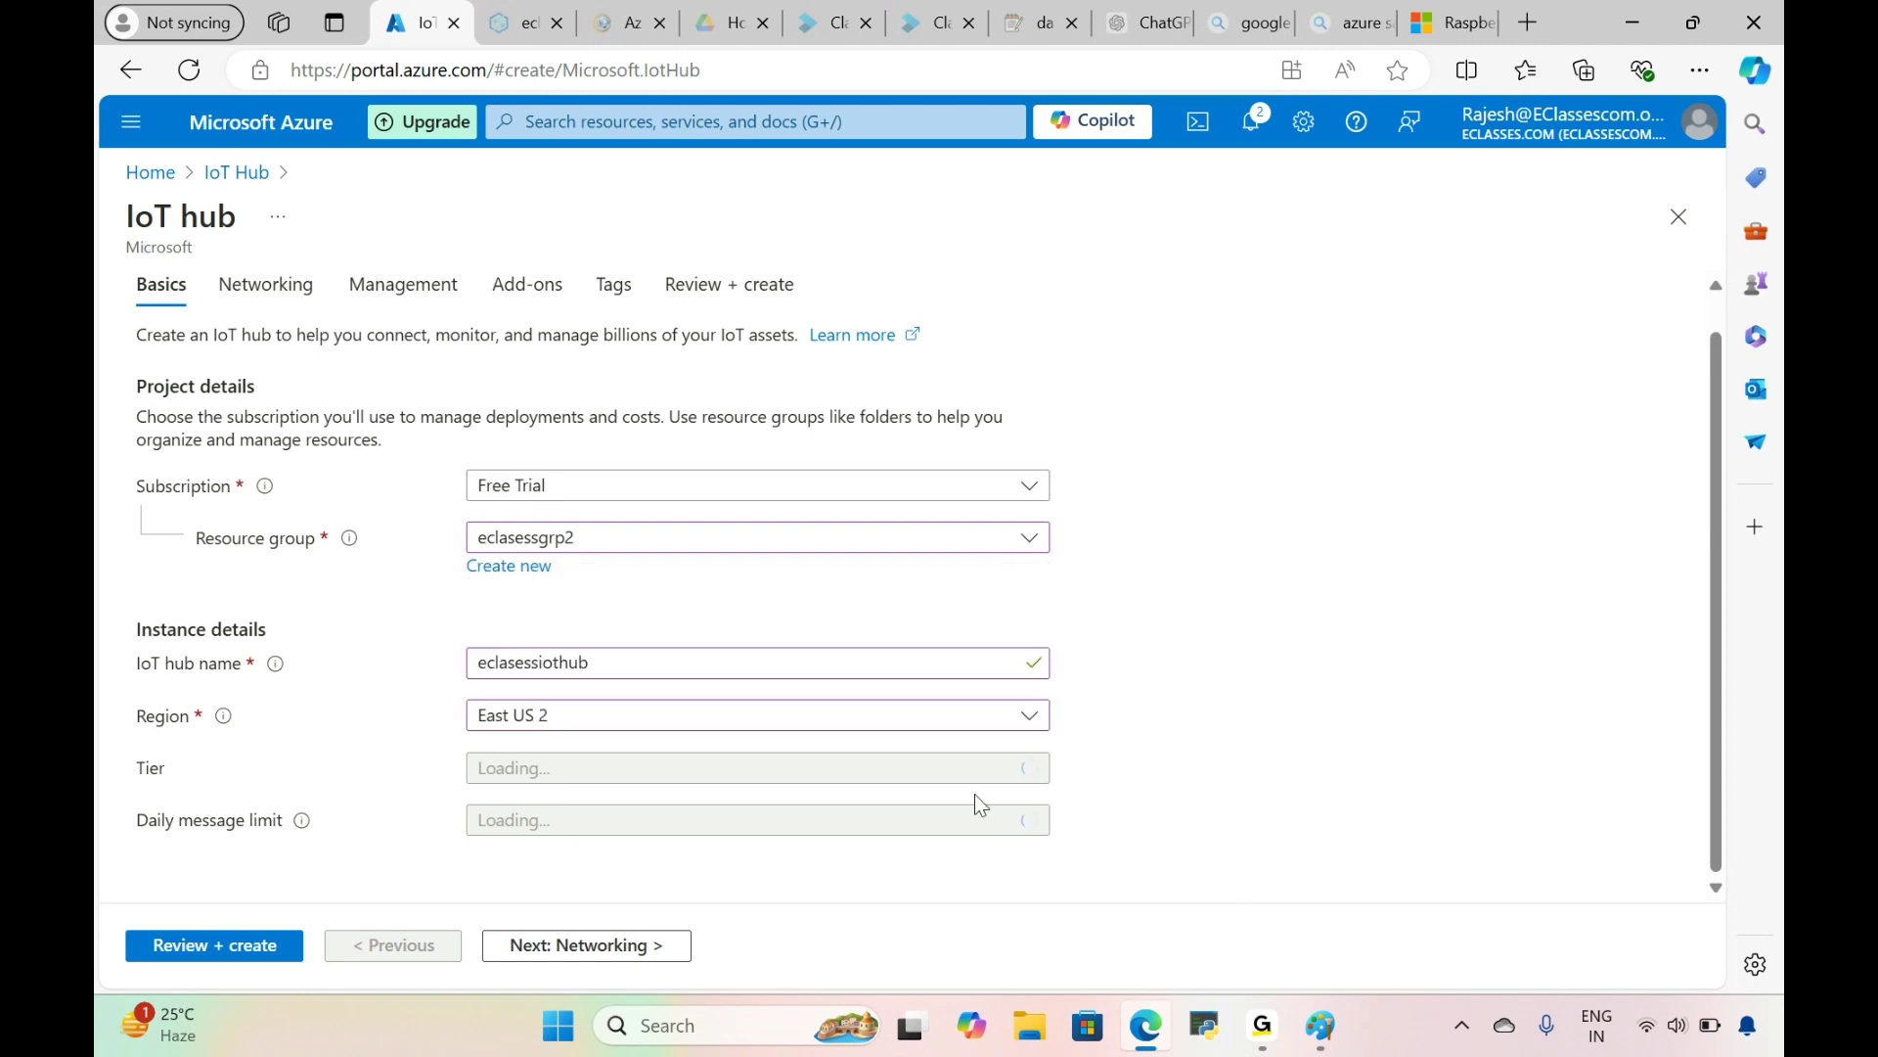
# Step: Try to submit the hub settings for review, and return to the basic settings
pyautogui.click(912, 814)
pyautogui.click(203, 945)
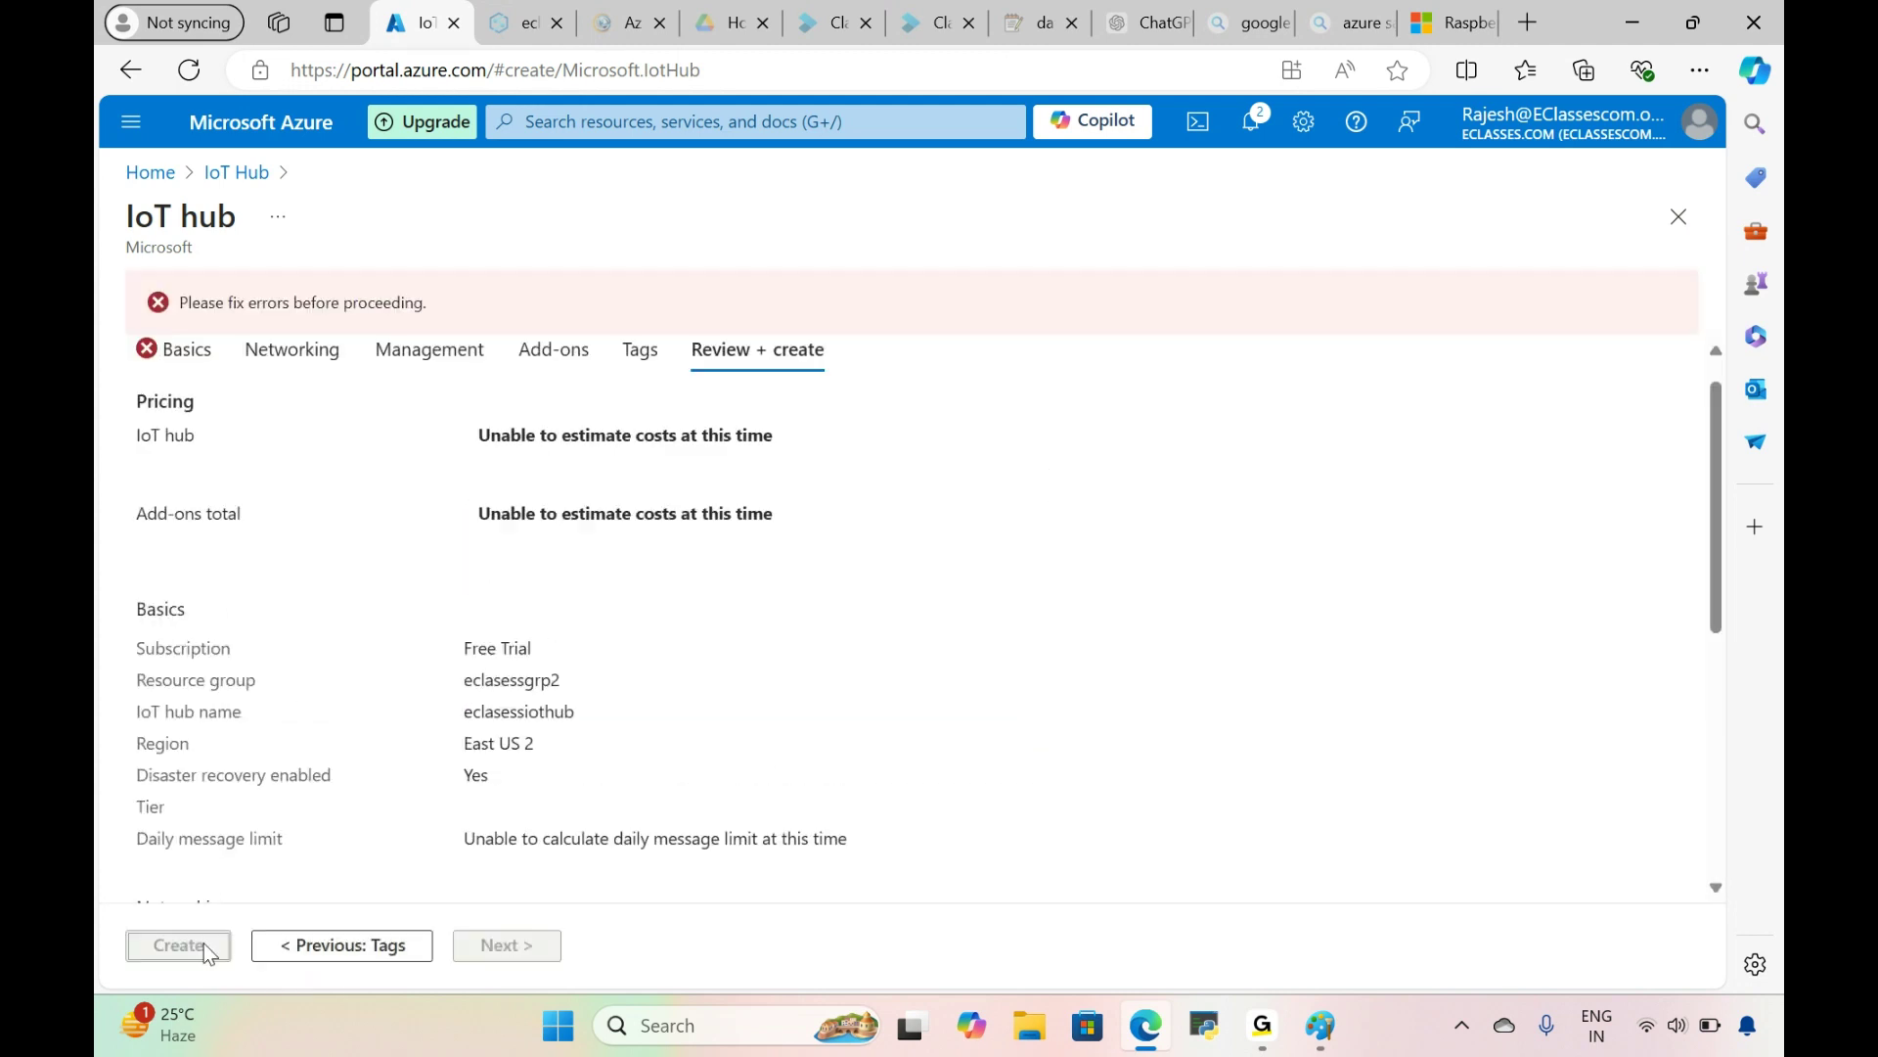
pyautogui.click(194, 366)
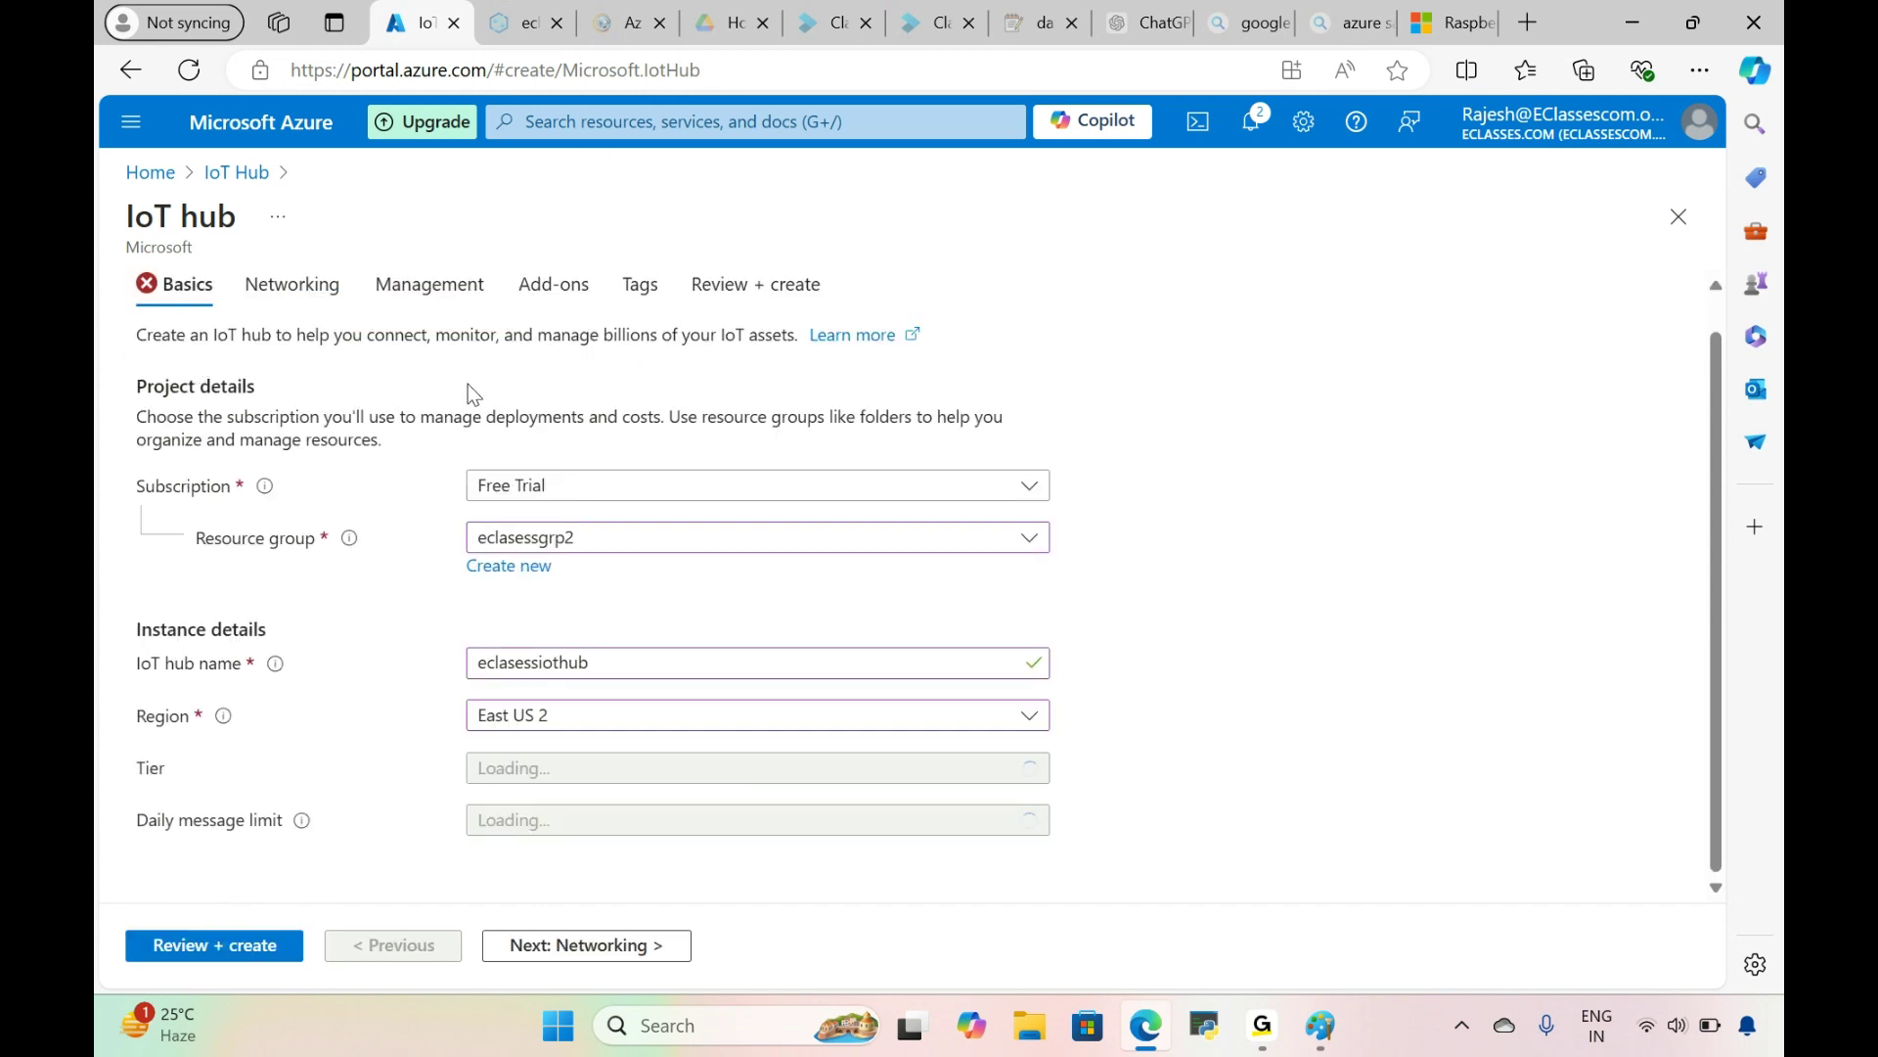
# Step: Reload the hub creation page, discarding the entered settings, and check the tier and daily message limit fields
pyautogui.click(757, 71)
pyautogui.press('Return')
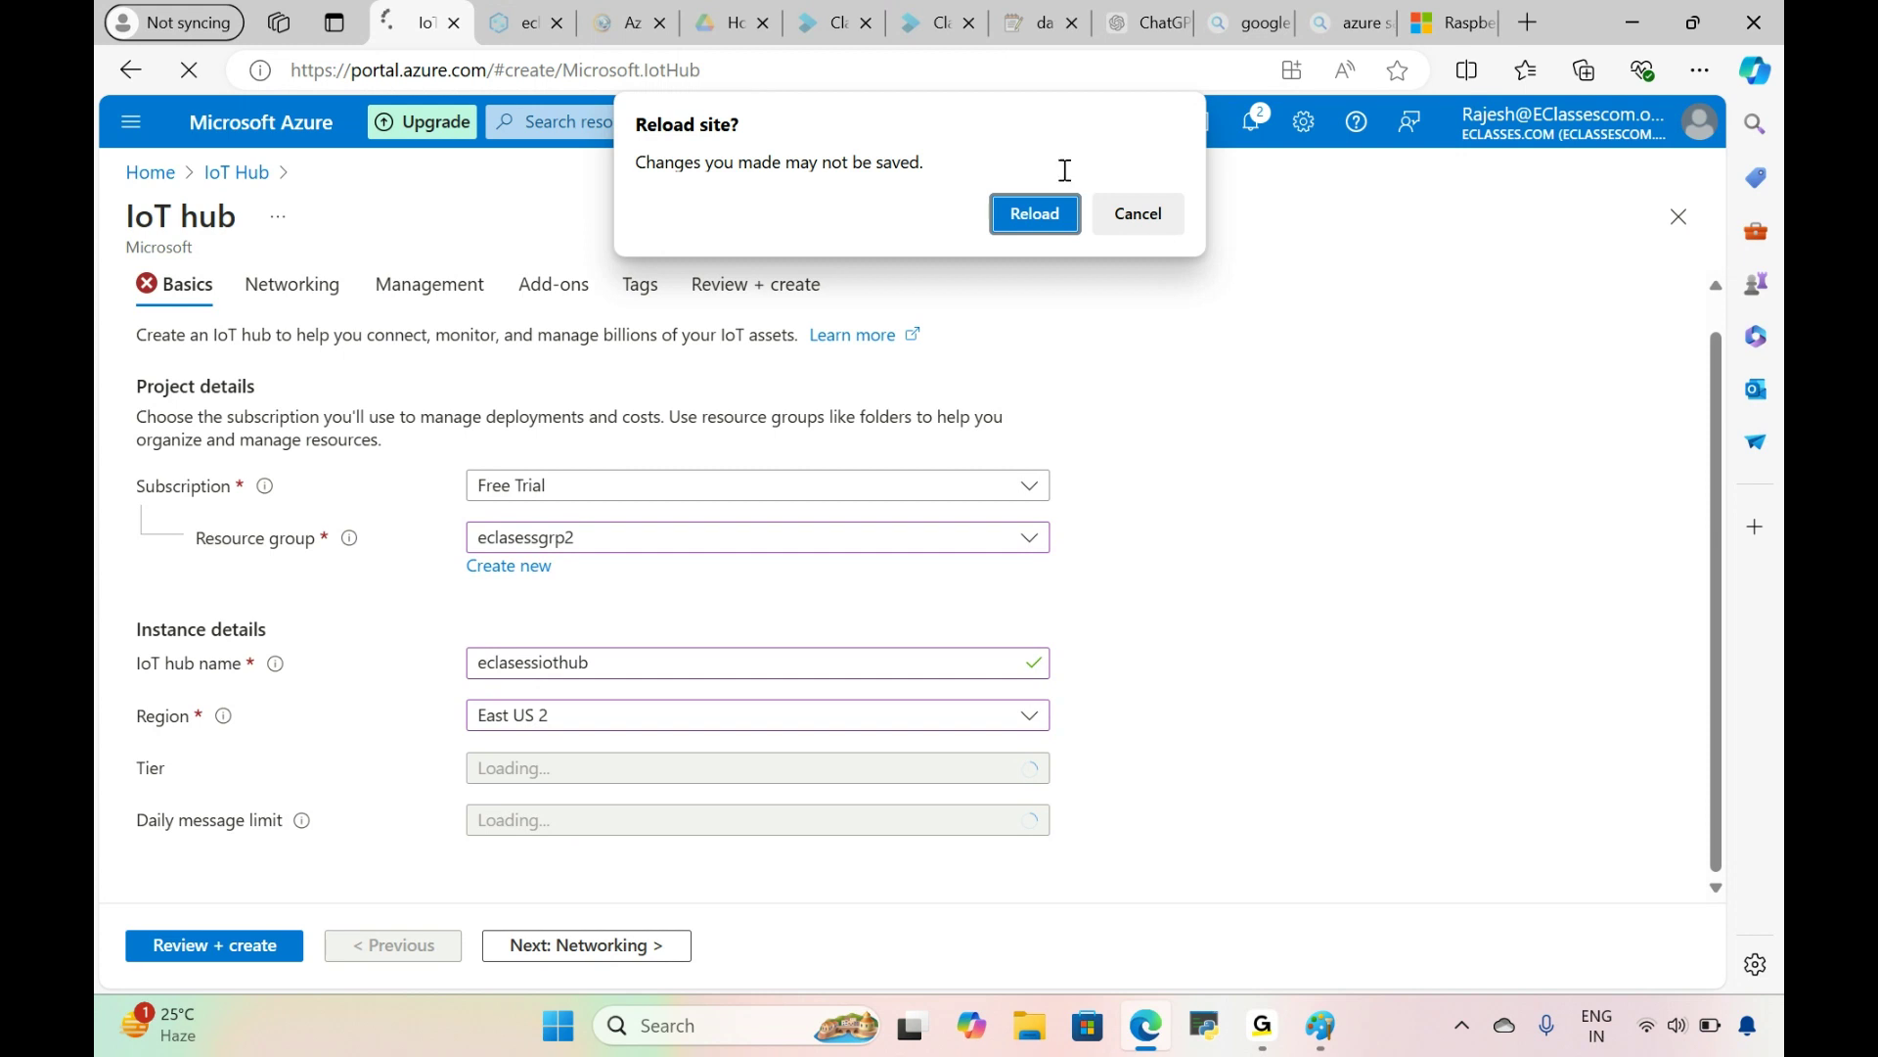
pyautogui.click(1064, 211)
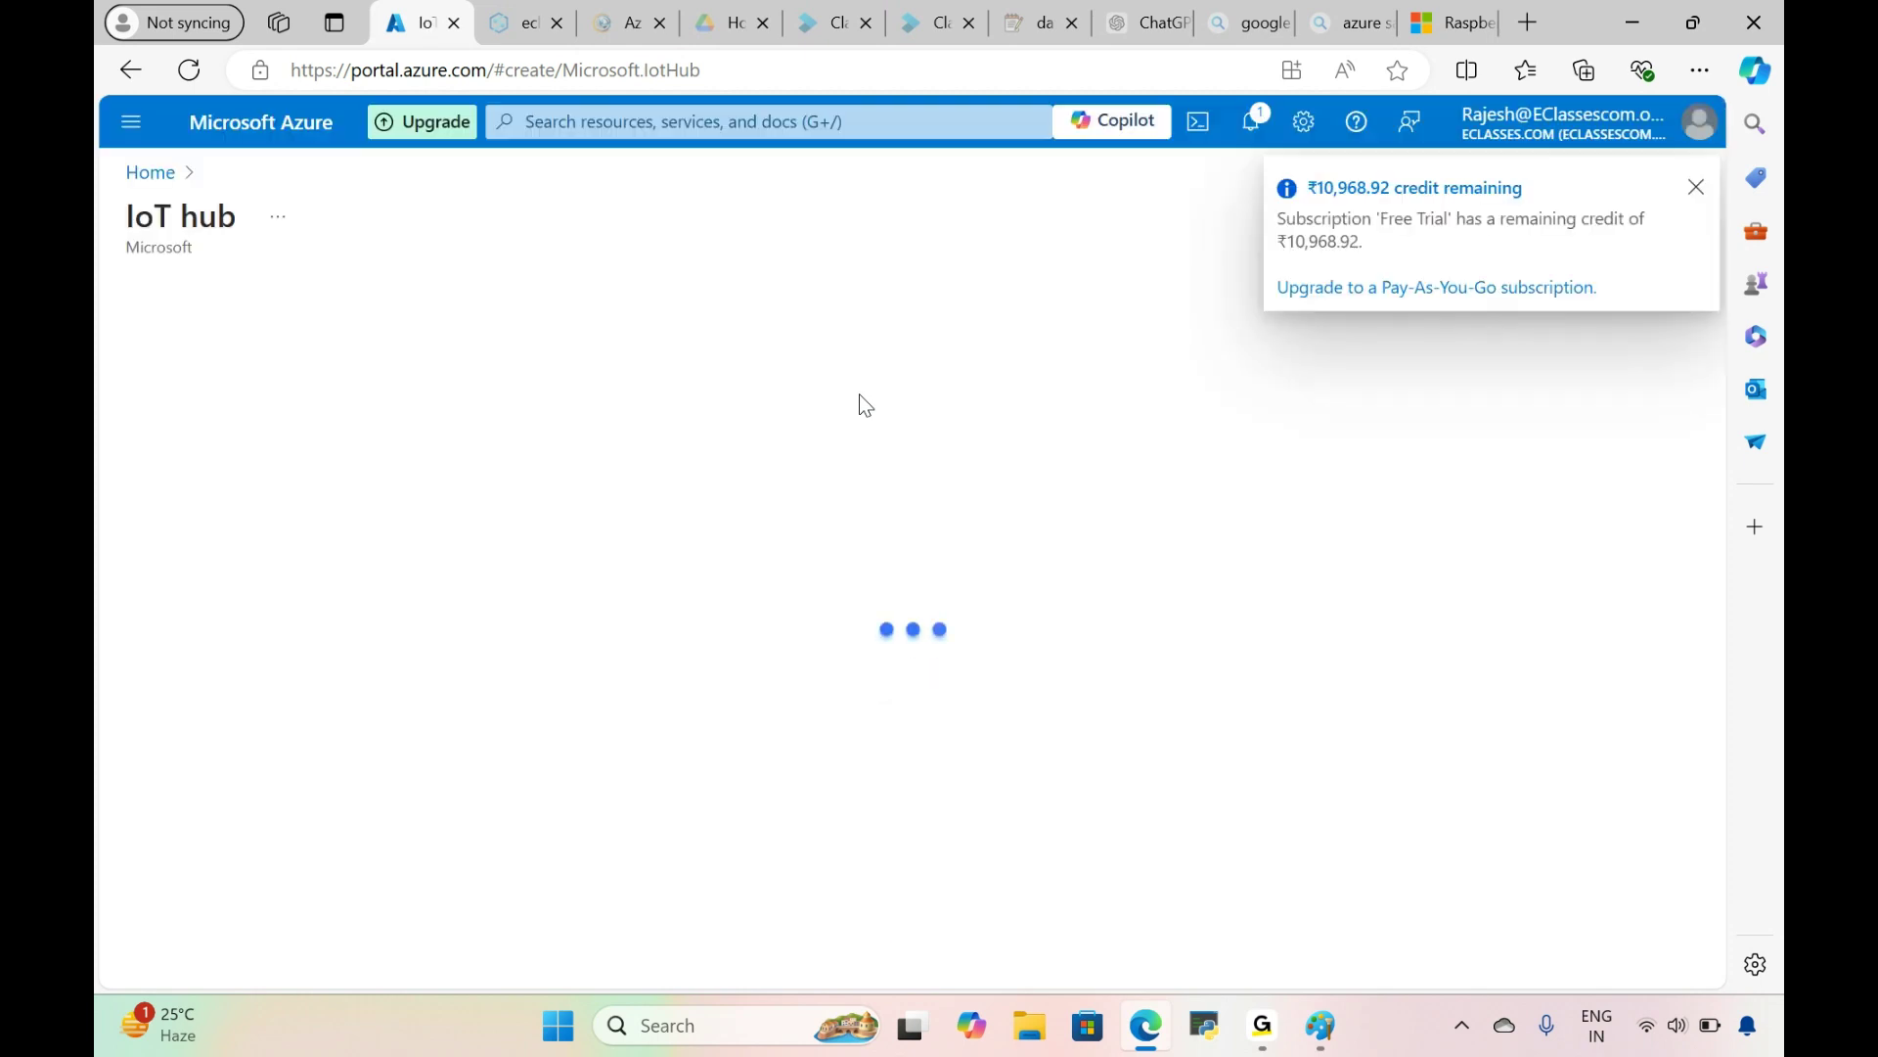
pyautogui.click(533, 582)
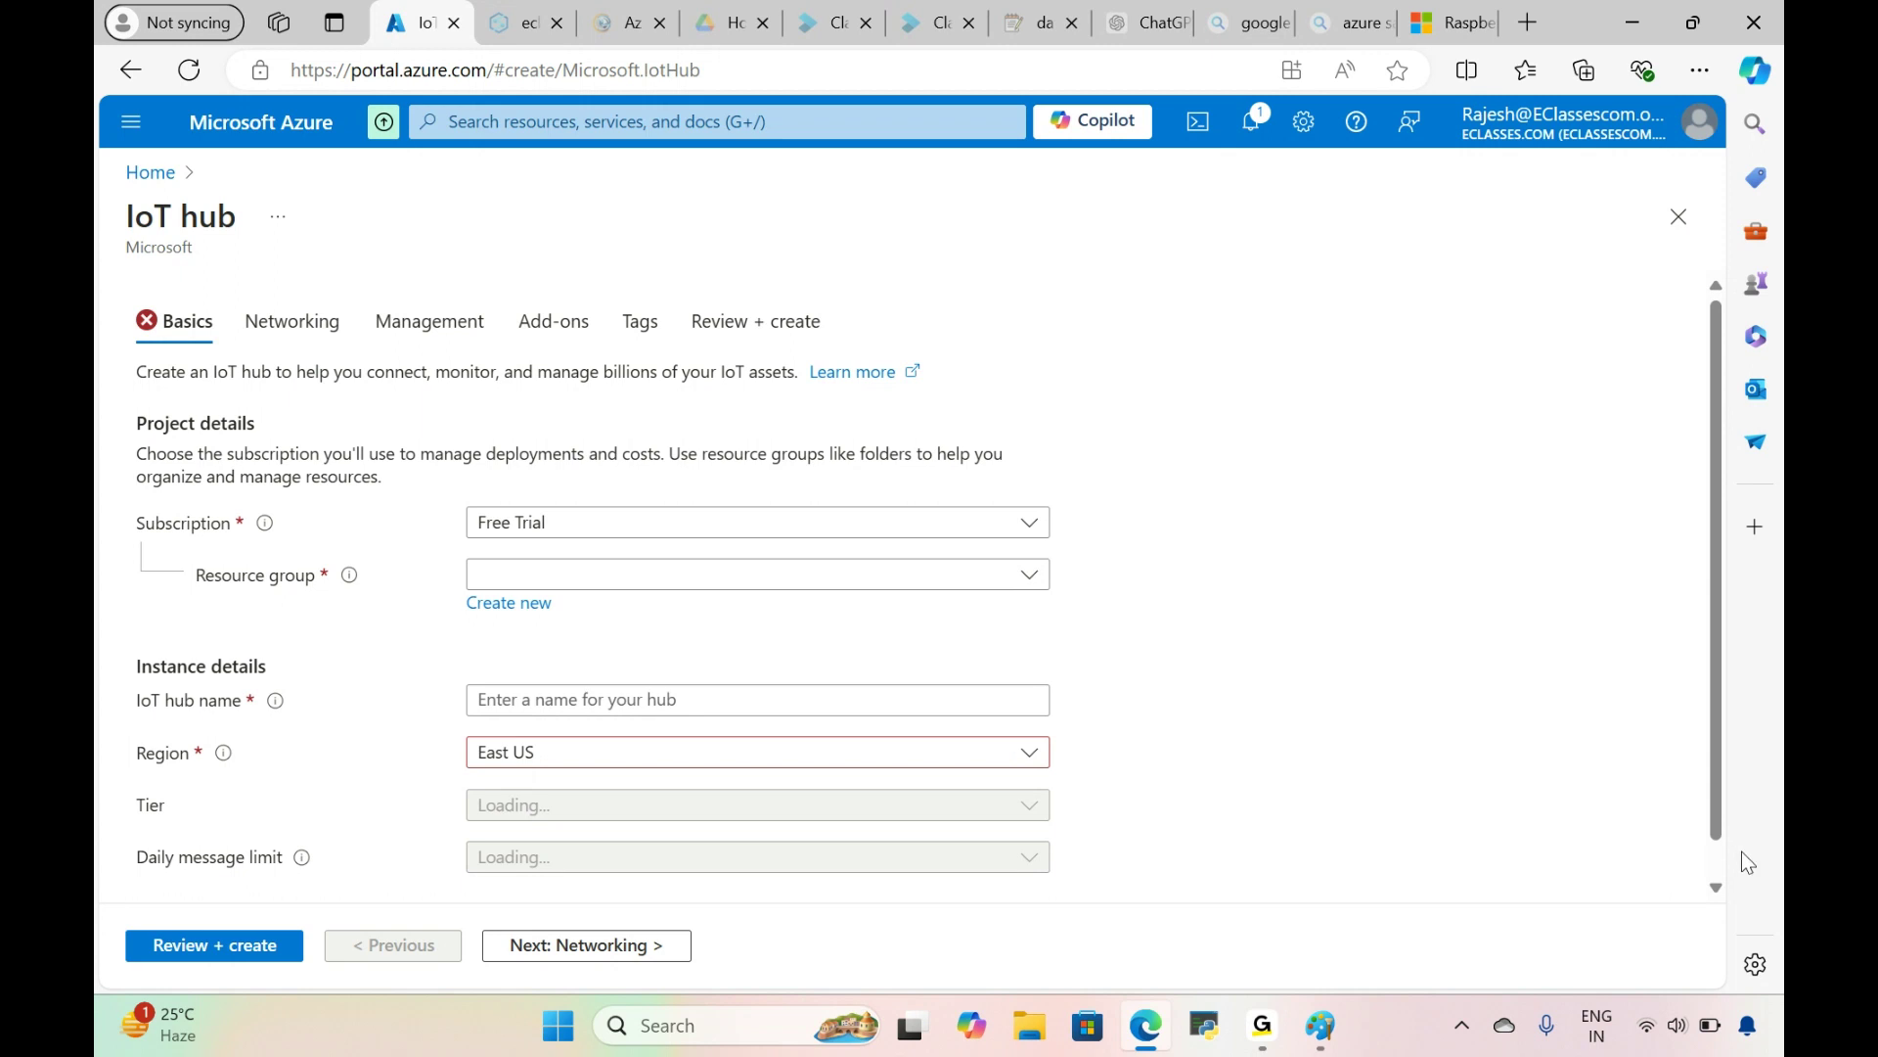
pyautogui.scroll(-1, 1716, 861)
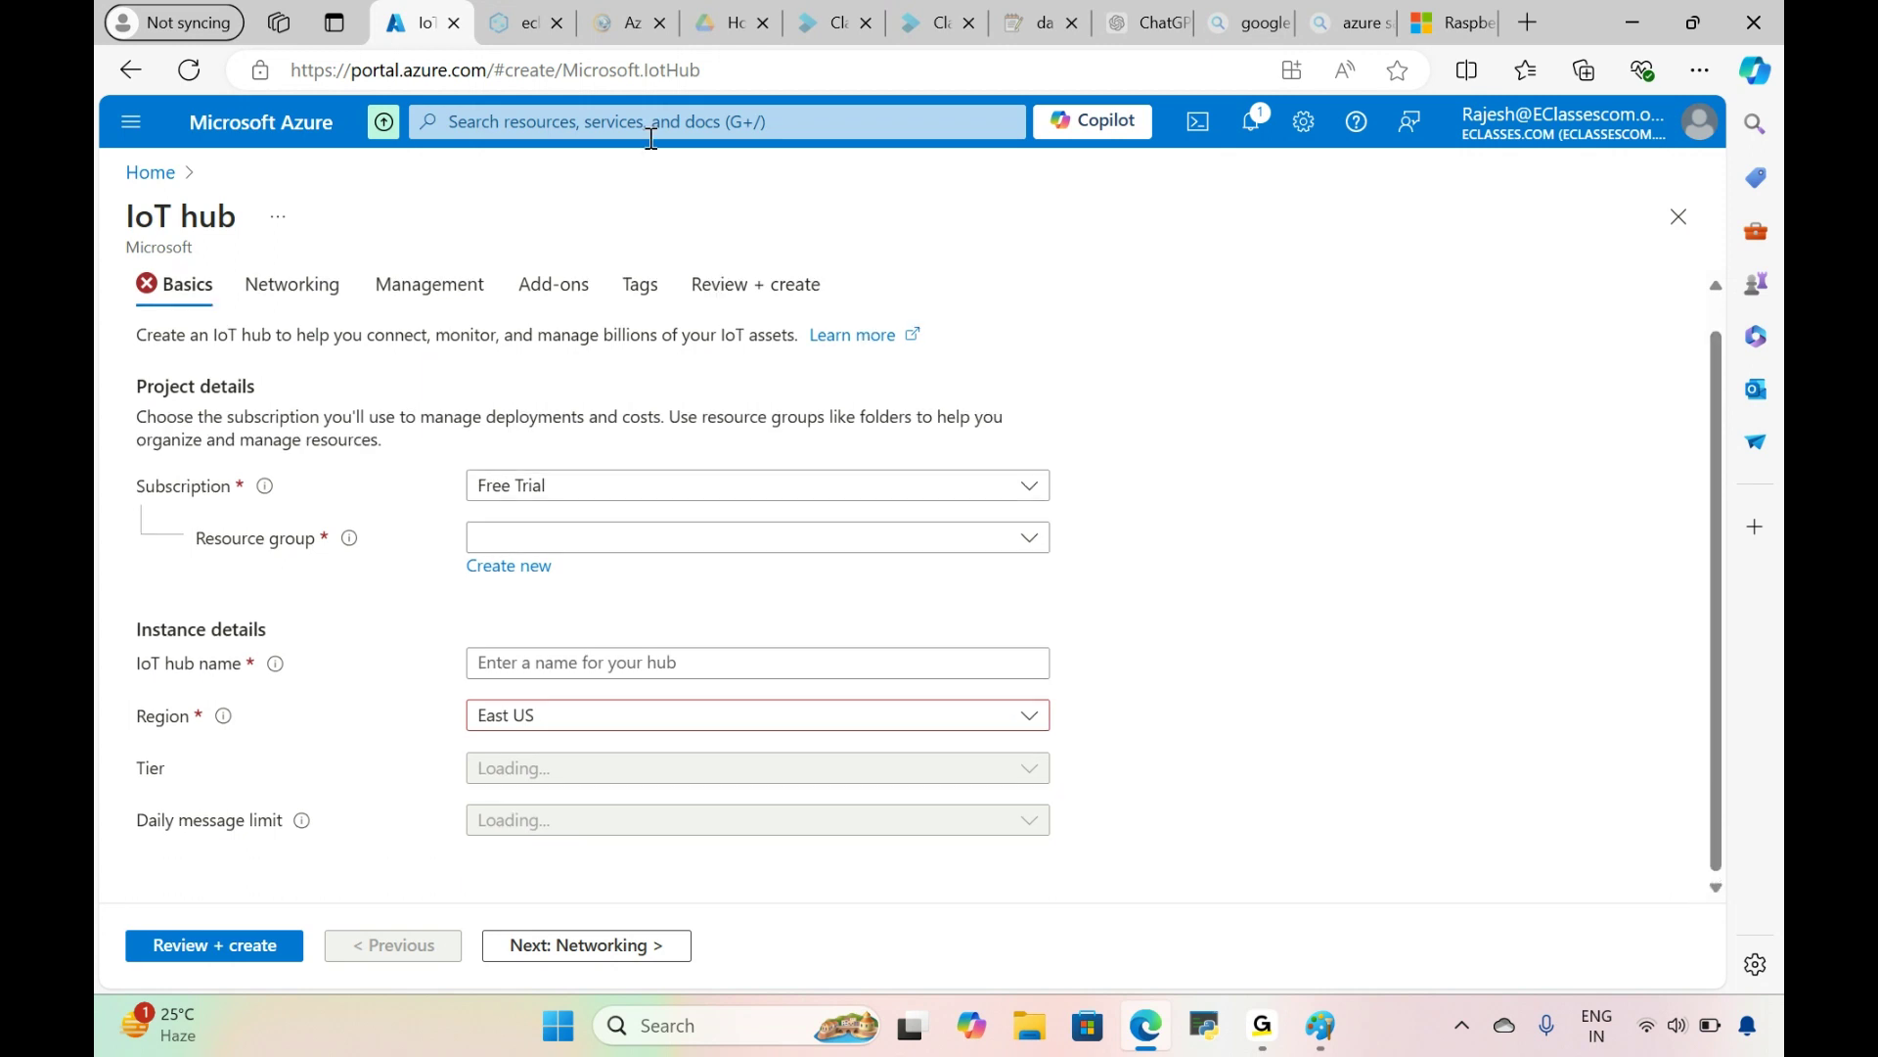
# Step: Search the portal for "sub" and open the Subscriptions page to check the subscription's status
pyautogui.click(648, 126)
pyautogui.write('sub')
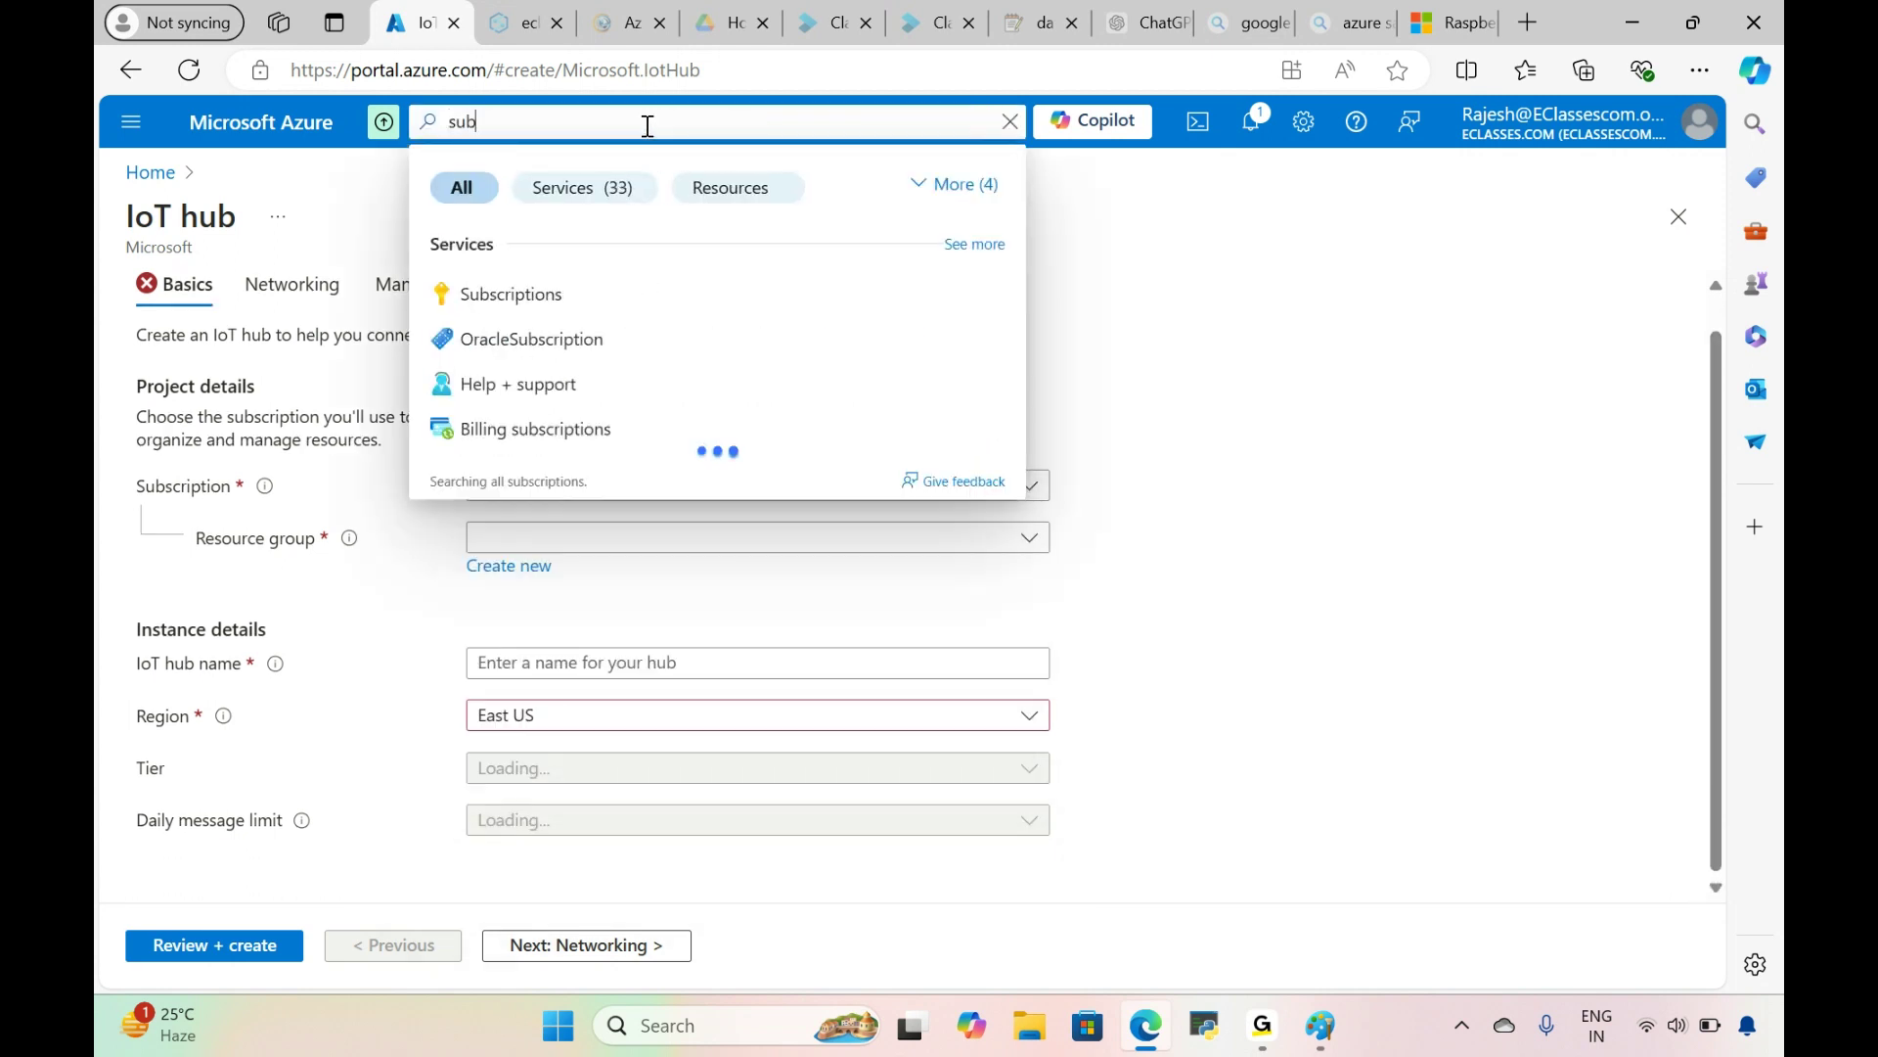
pyautogui.click(526, 294)
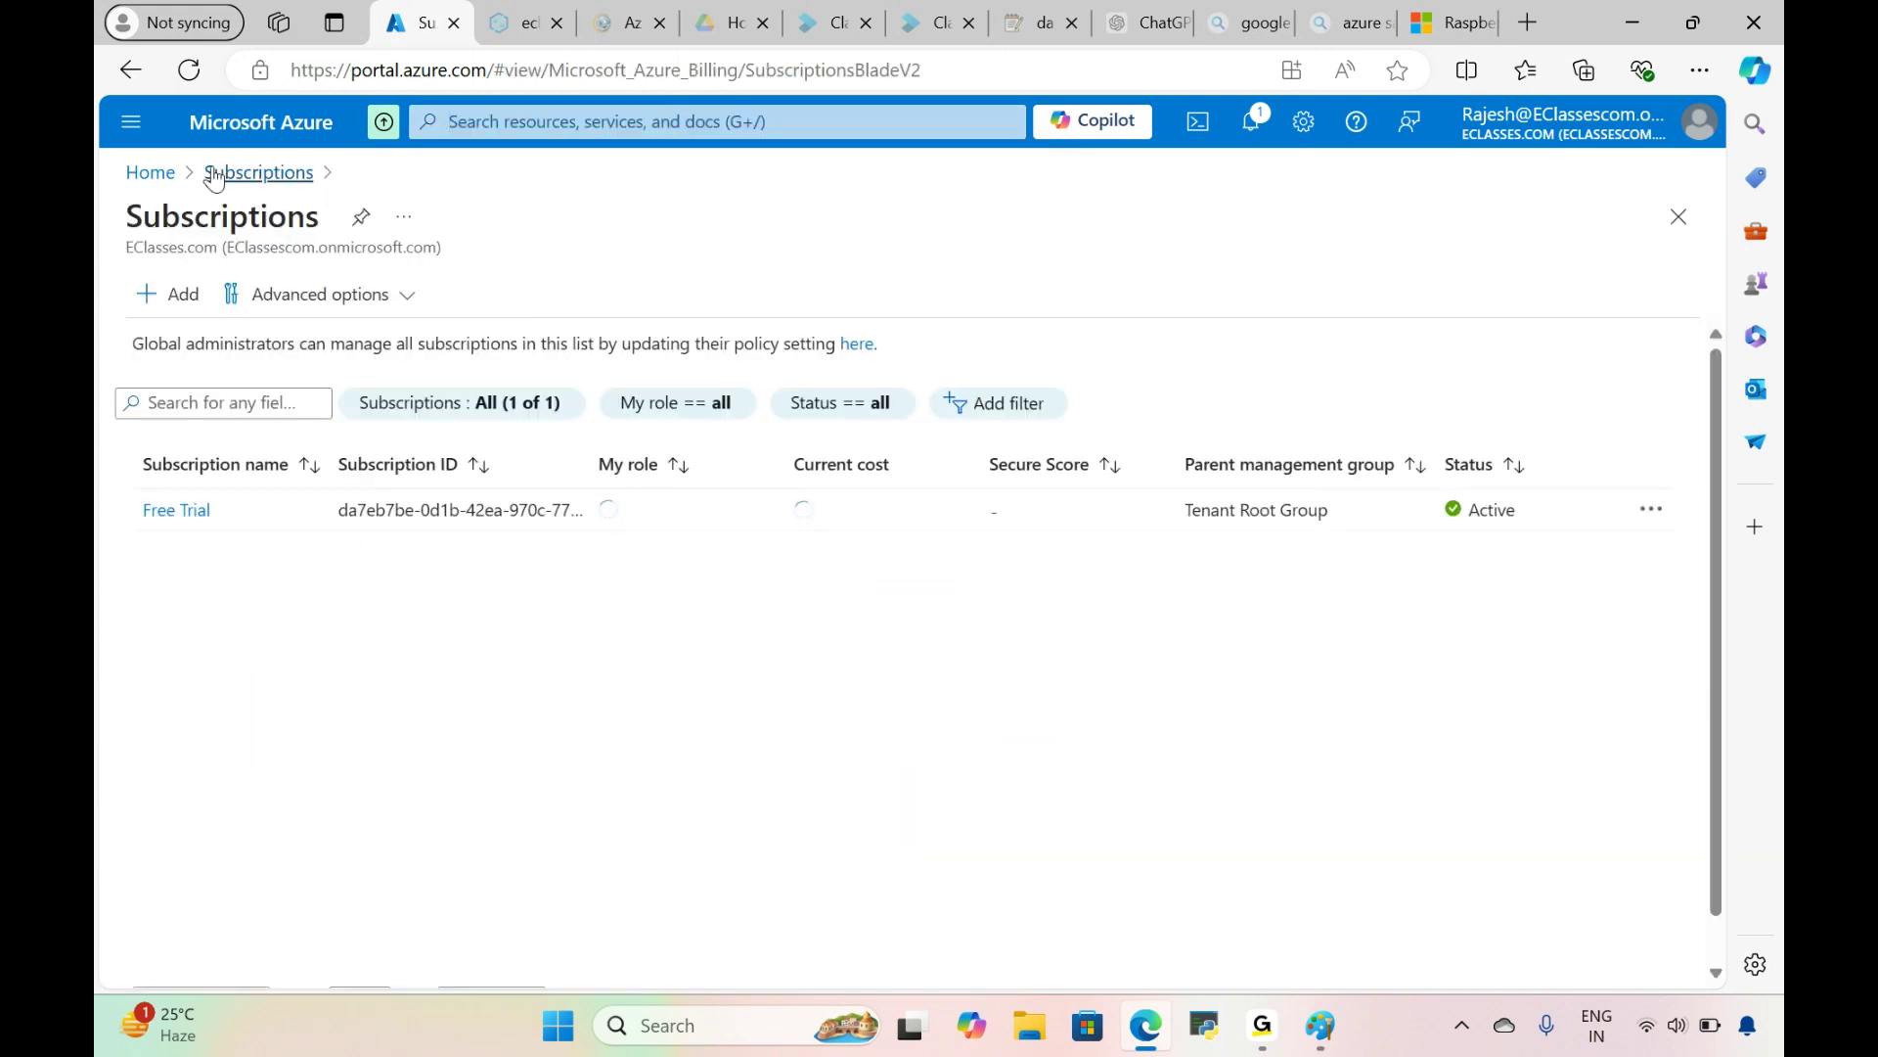
# Step: Return to the portal home page, open the IoT Hub service, and start creating a new hub
pyautogui.click(150, 173)
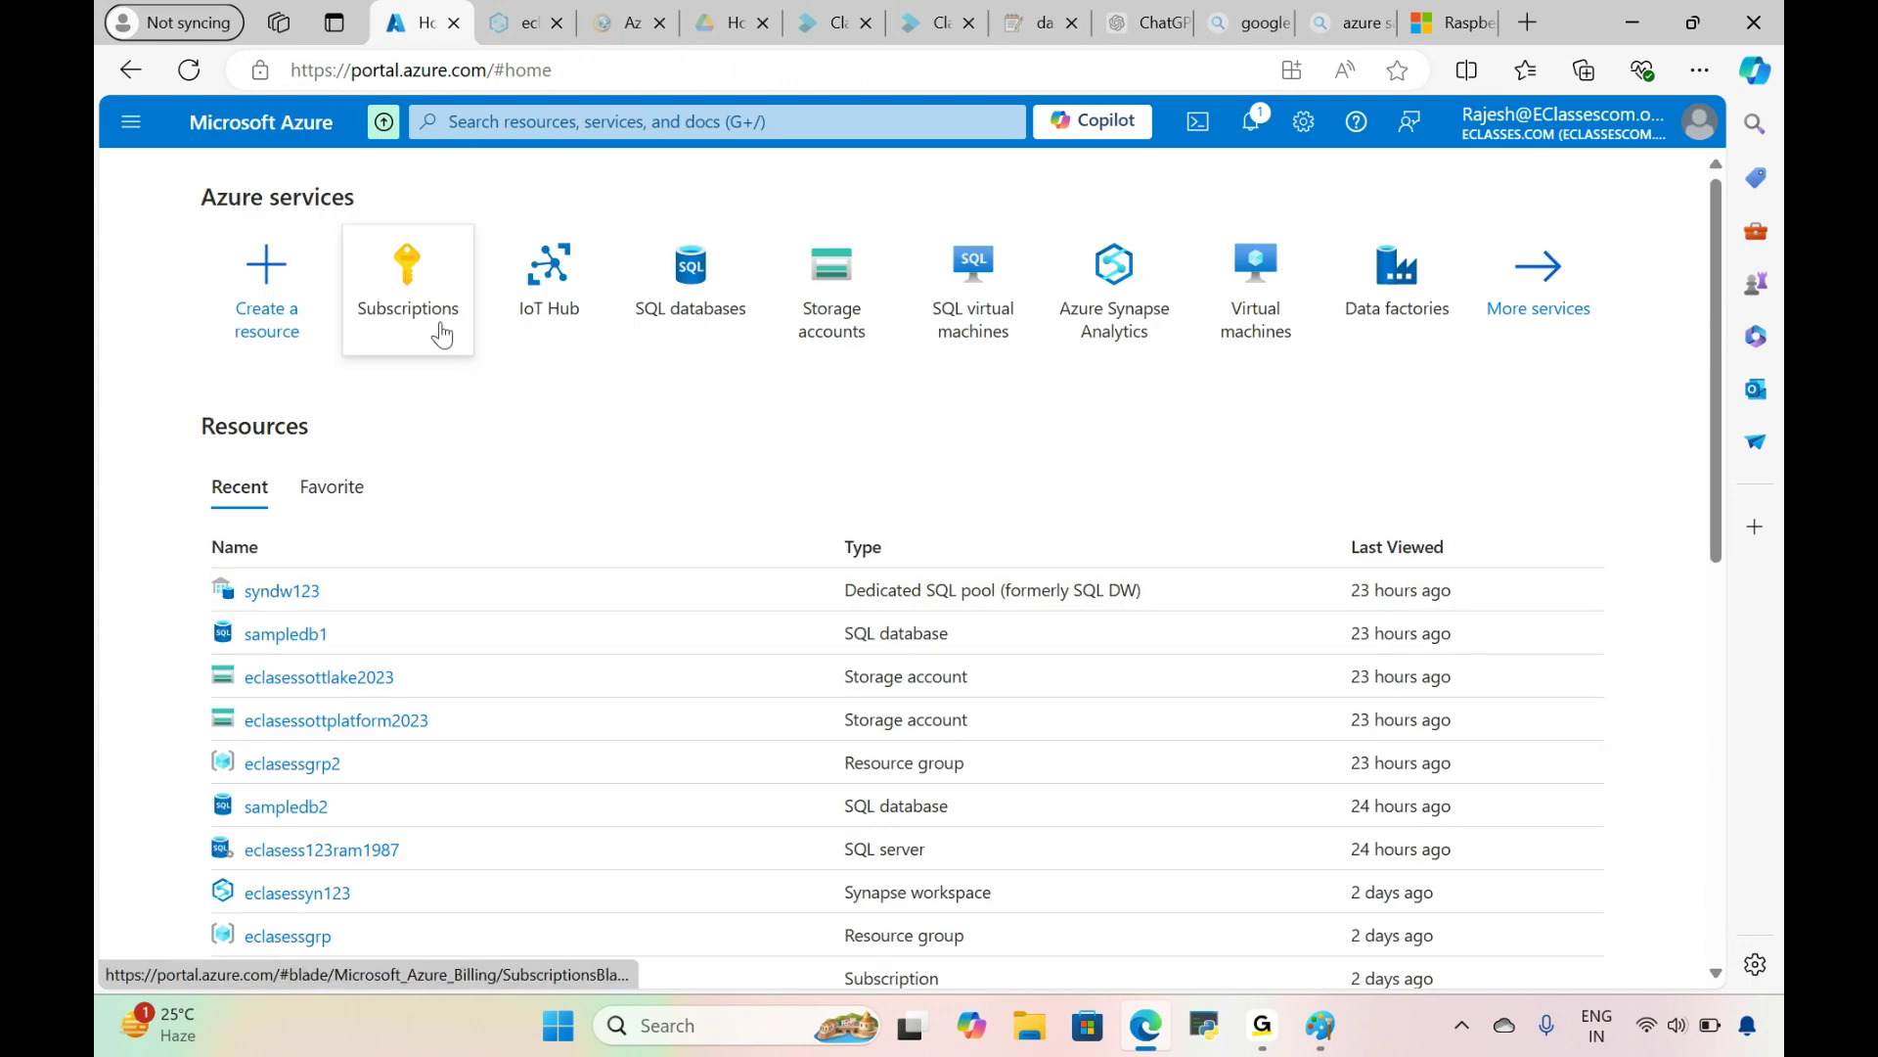
pyautogui.click(532, 293)
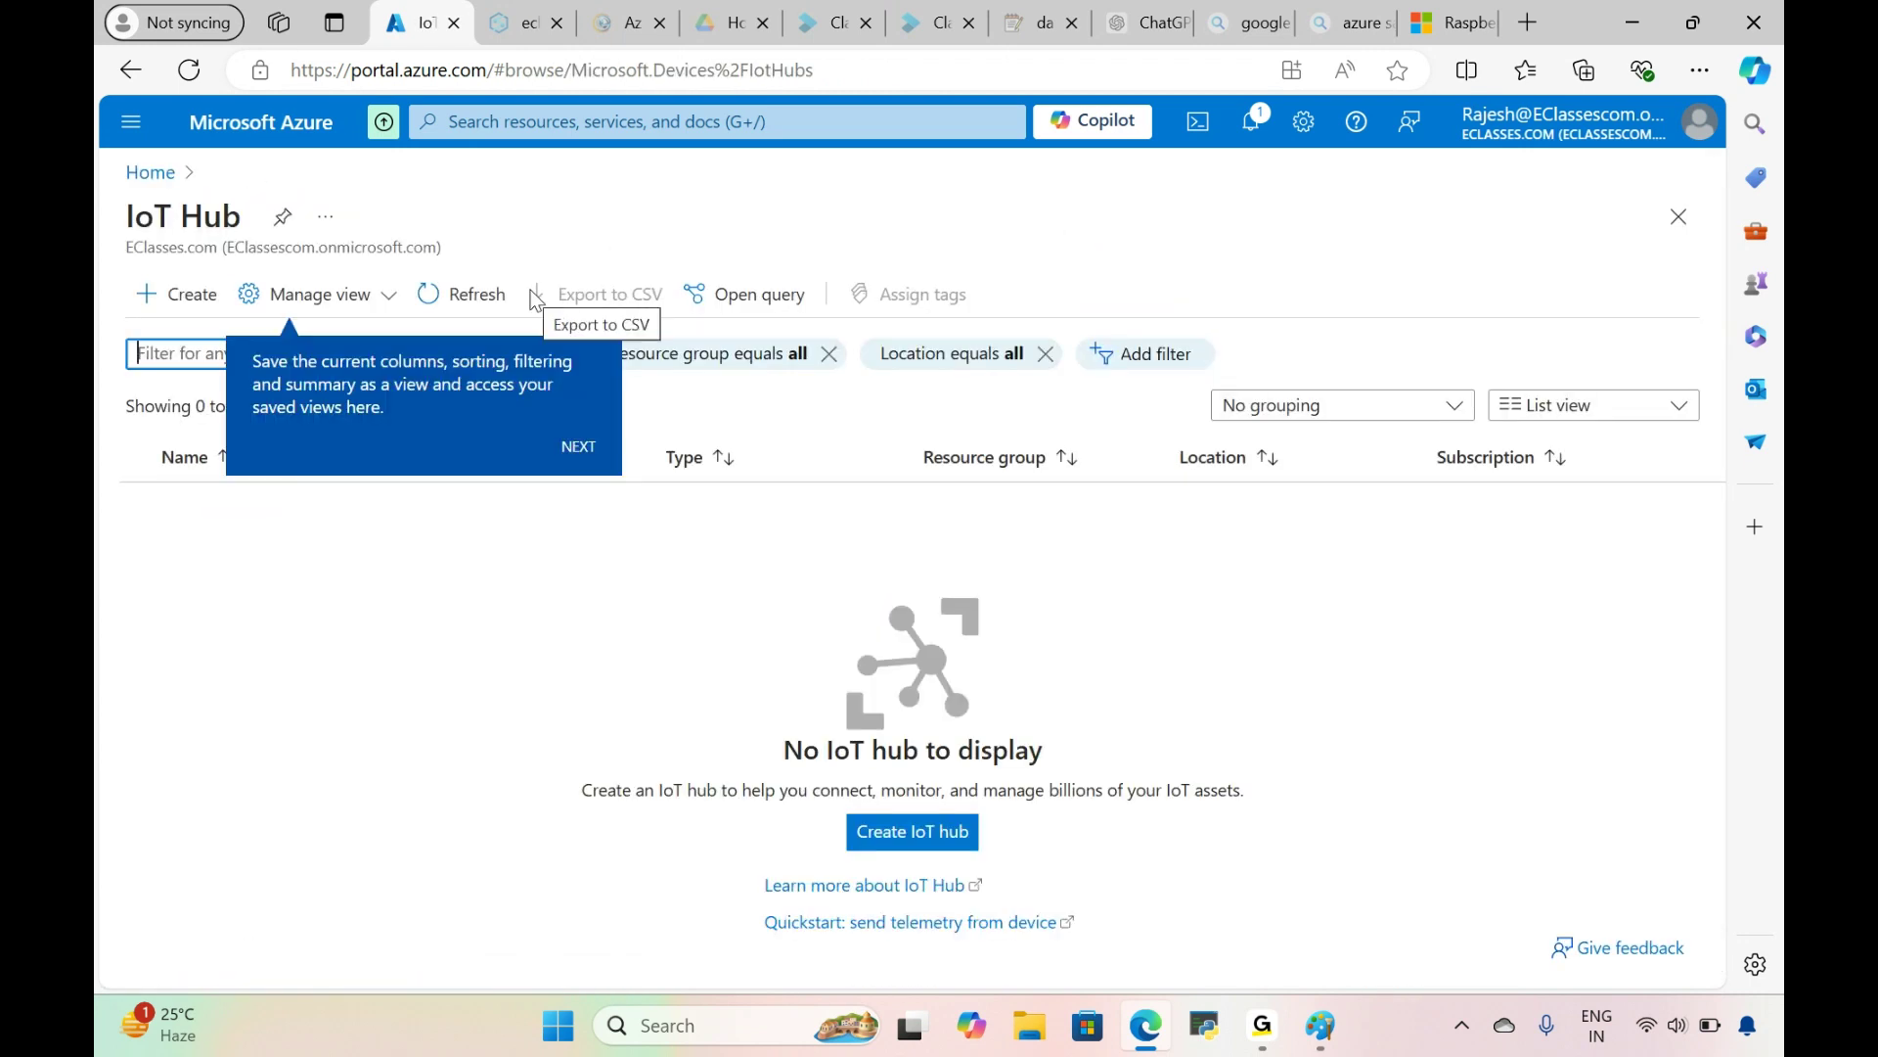
pyautogui.click(958, 856)
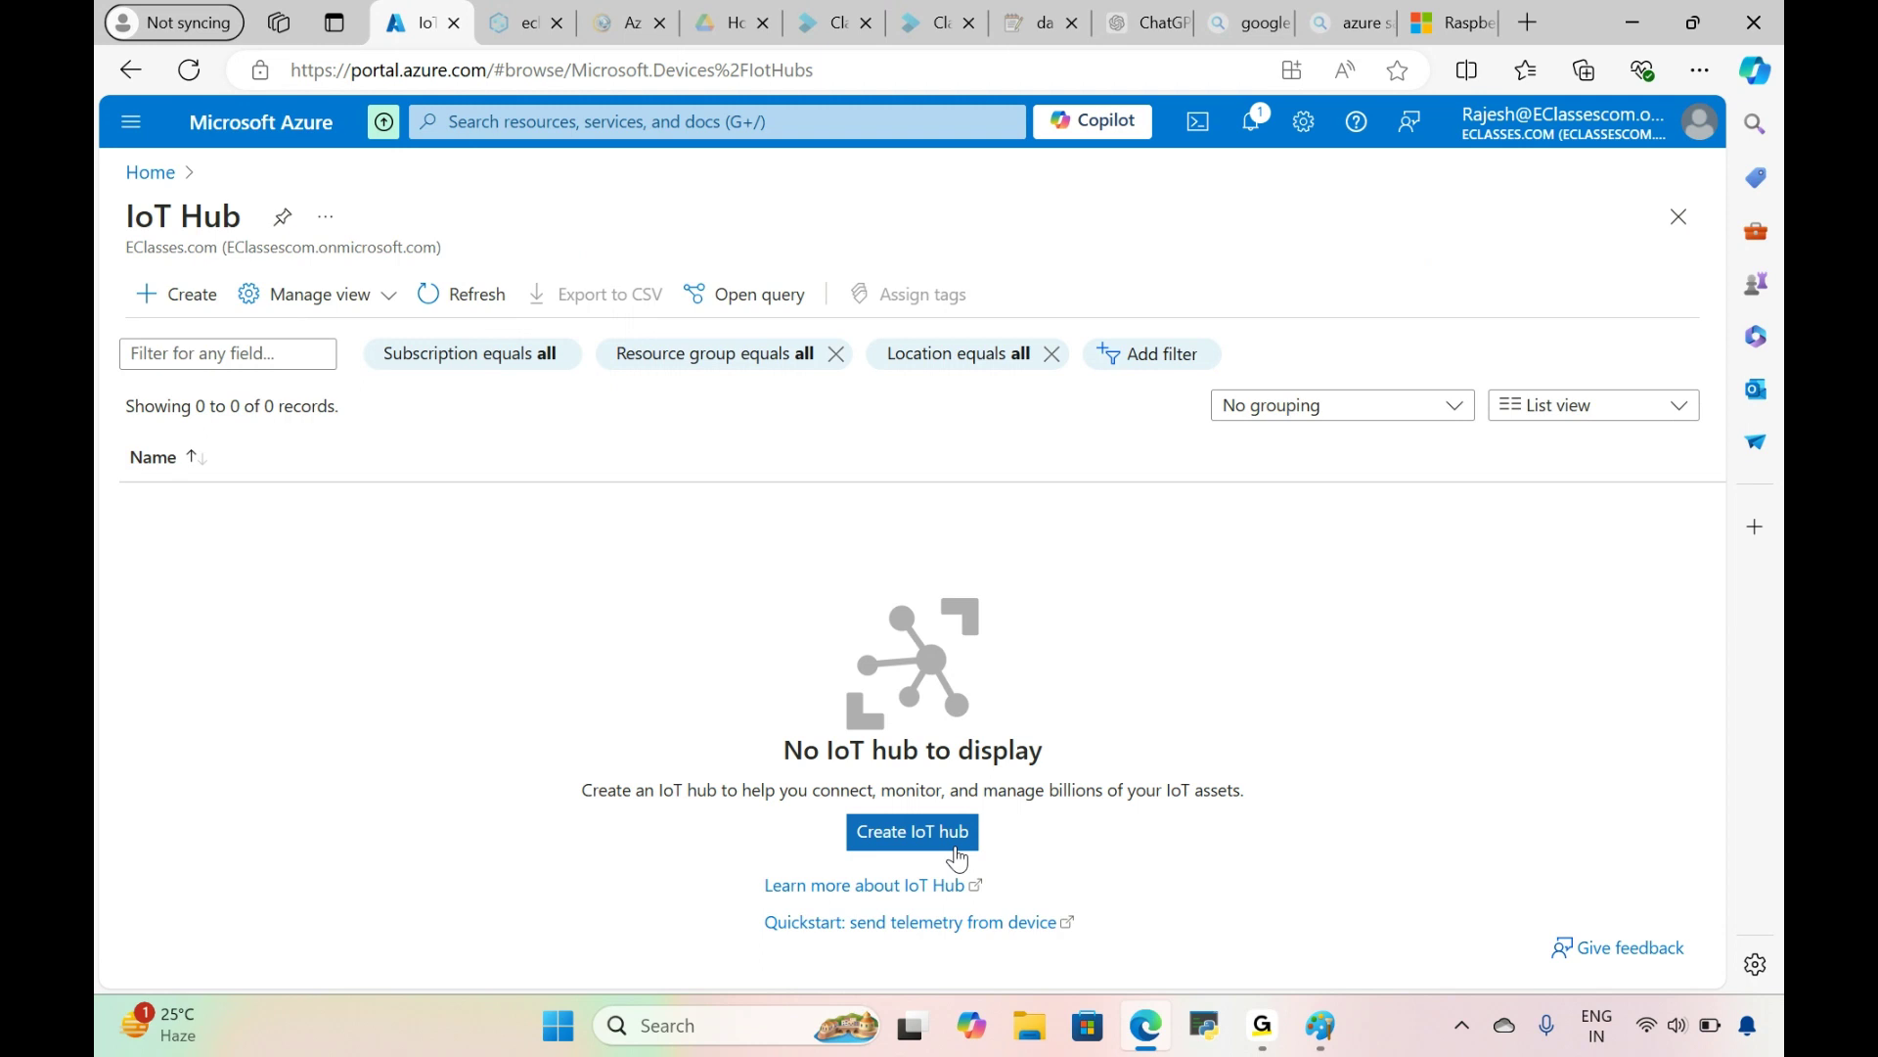
pyautogui.click(958, 857)
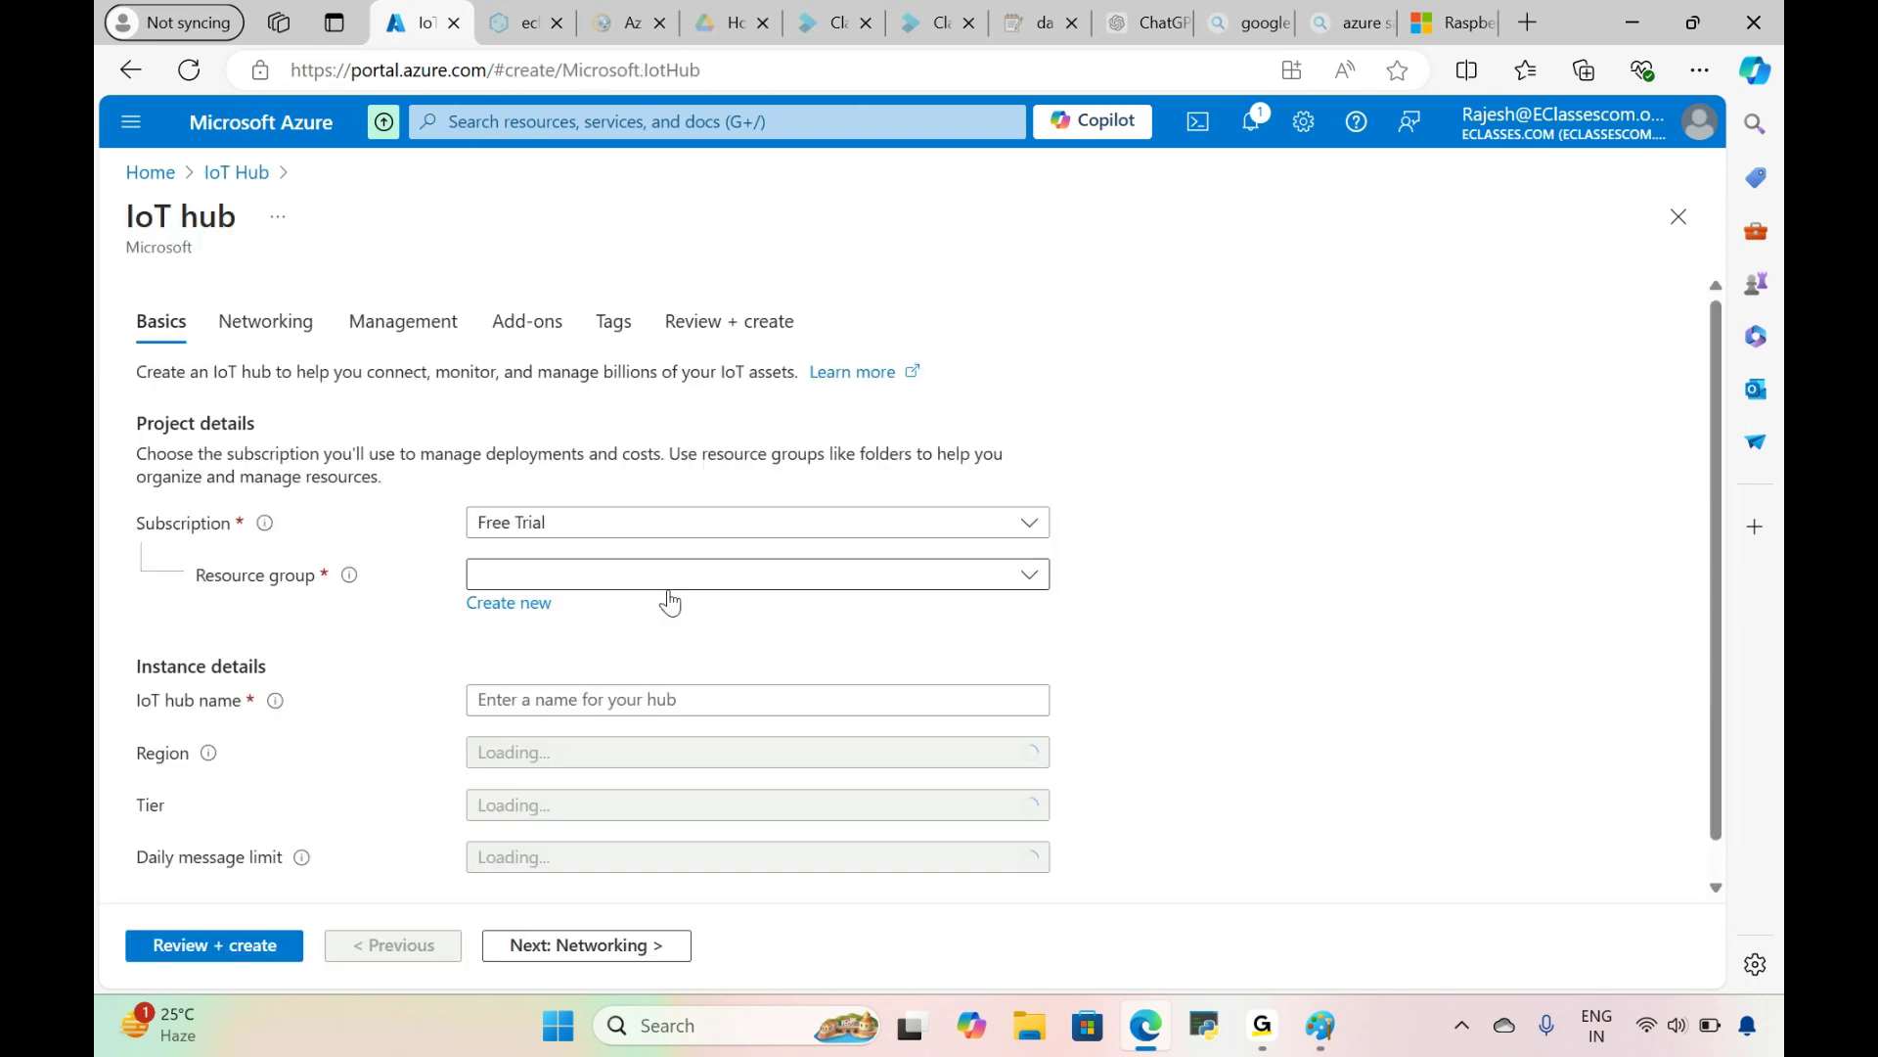
# Step: Select the existing resource group eclasessgrp2 and name the IoT hub eclasessiothub
pyautogui.click(549, 583)
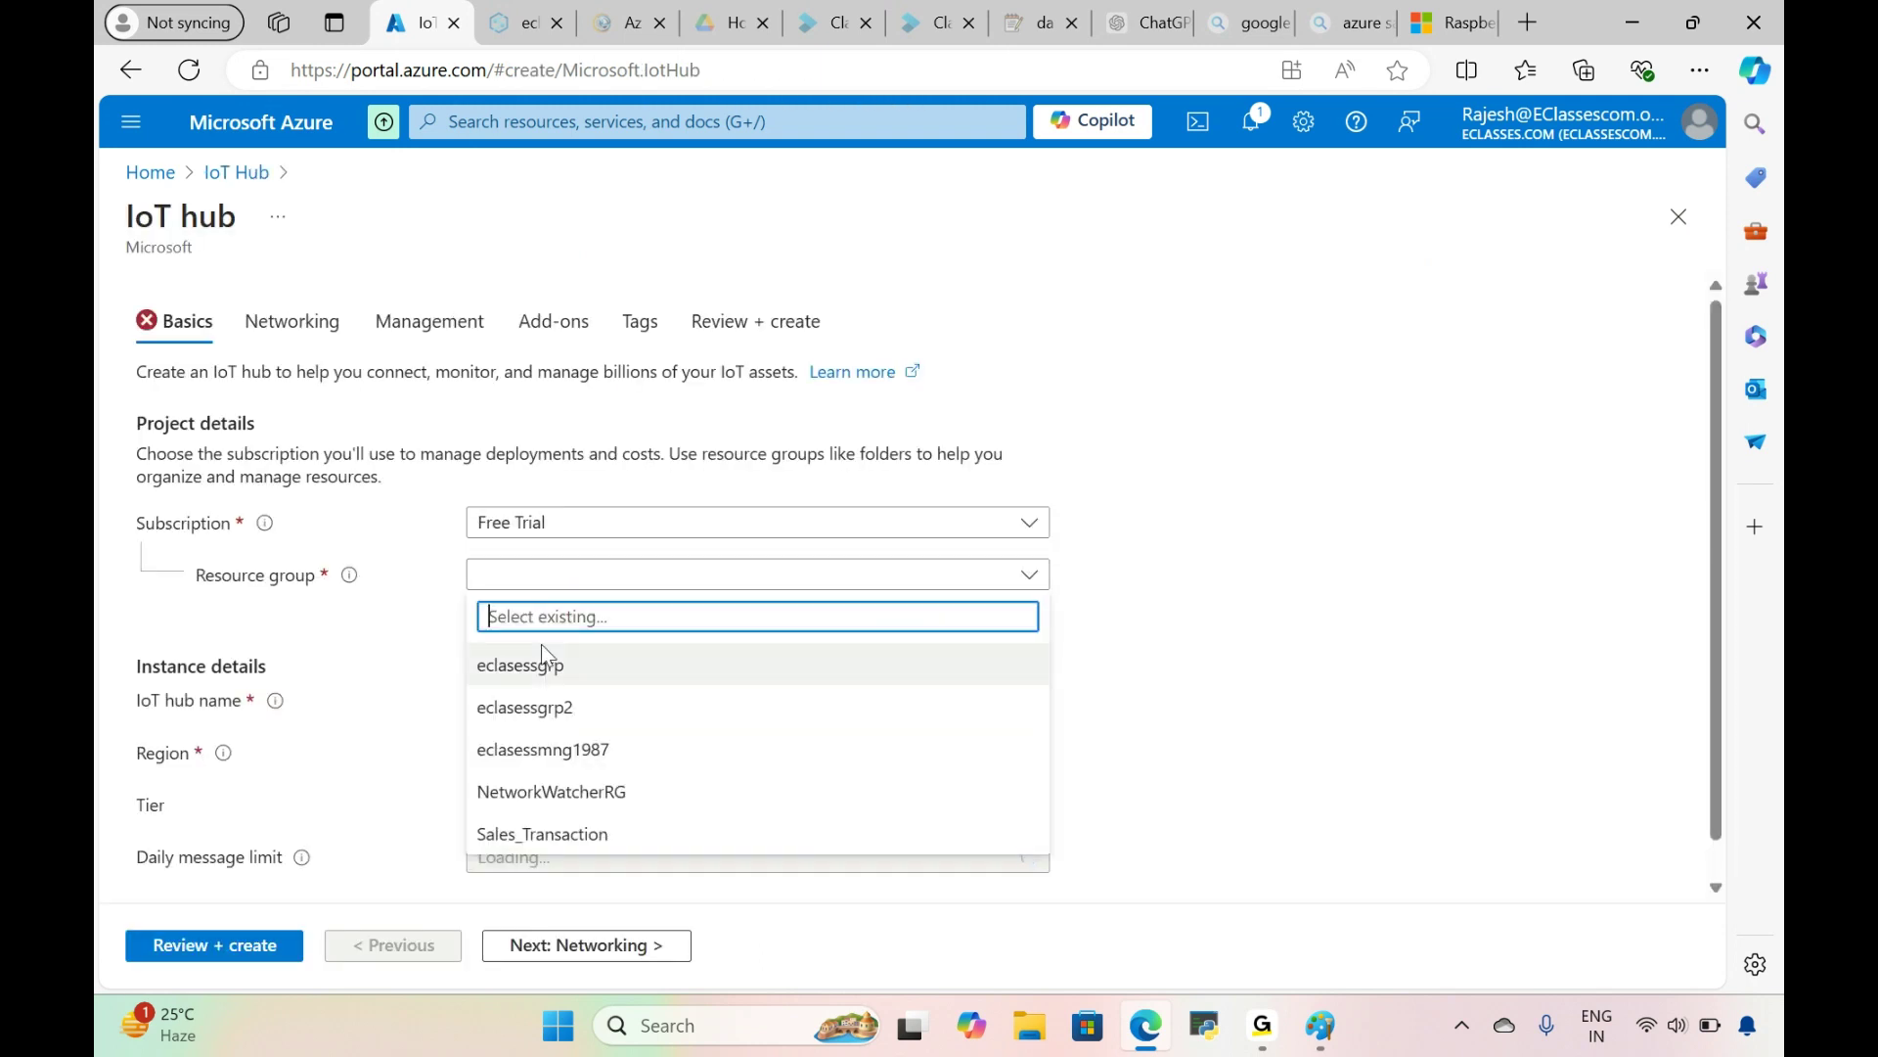
pyautogui.click(562, 702)
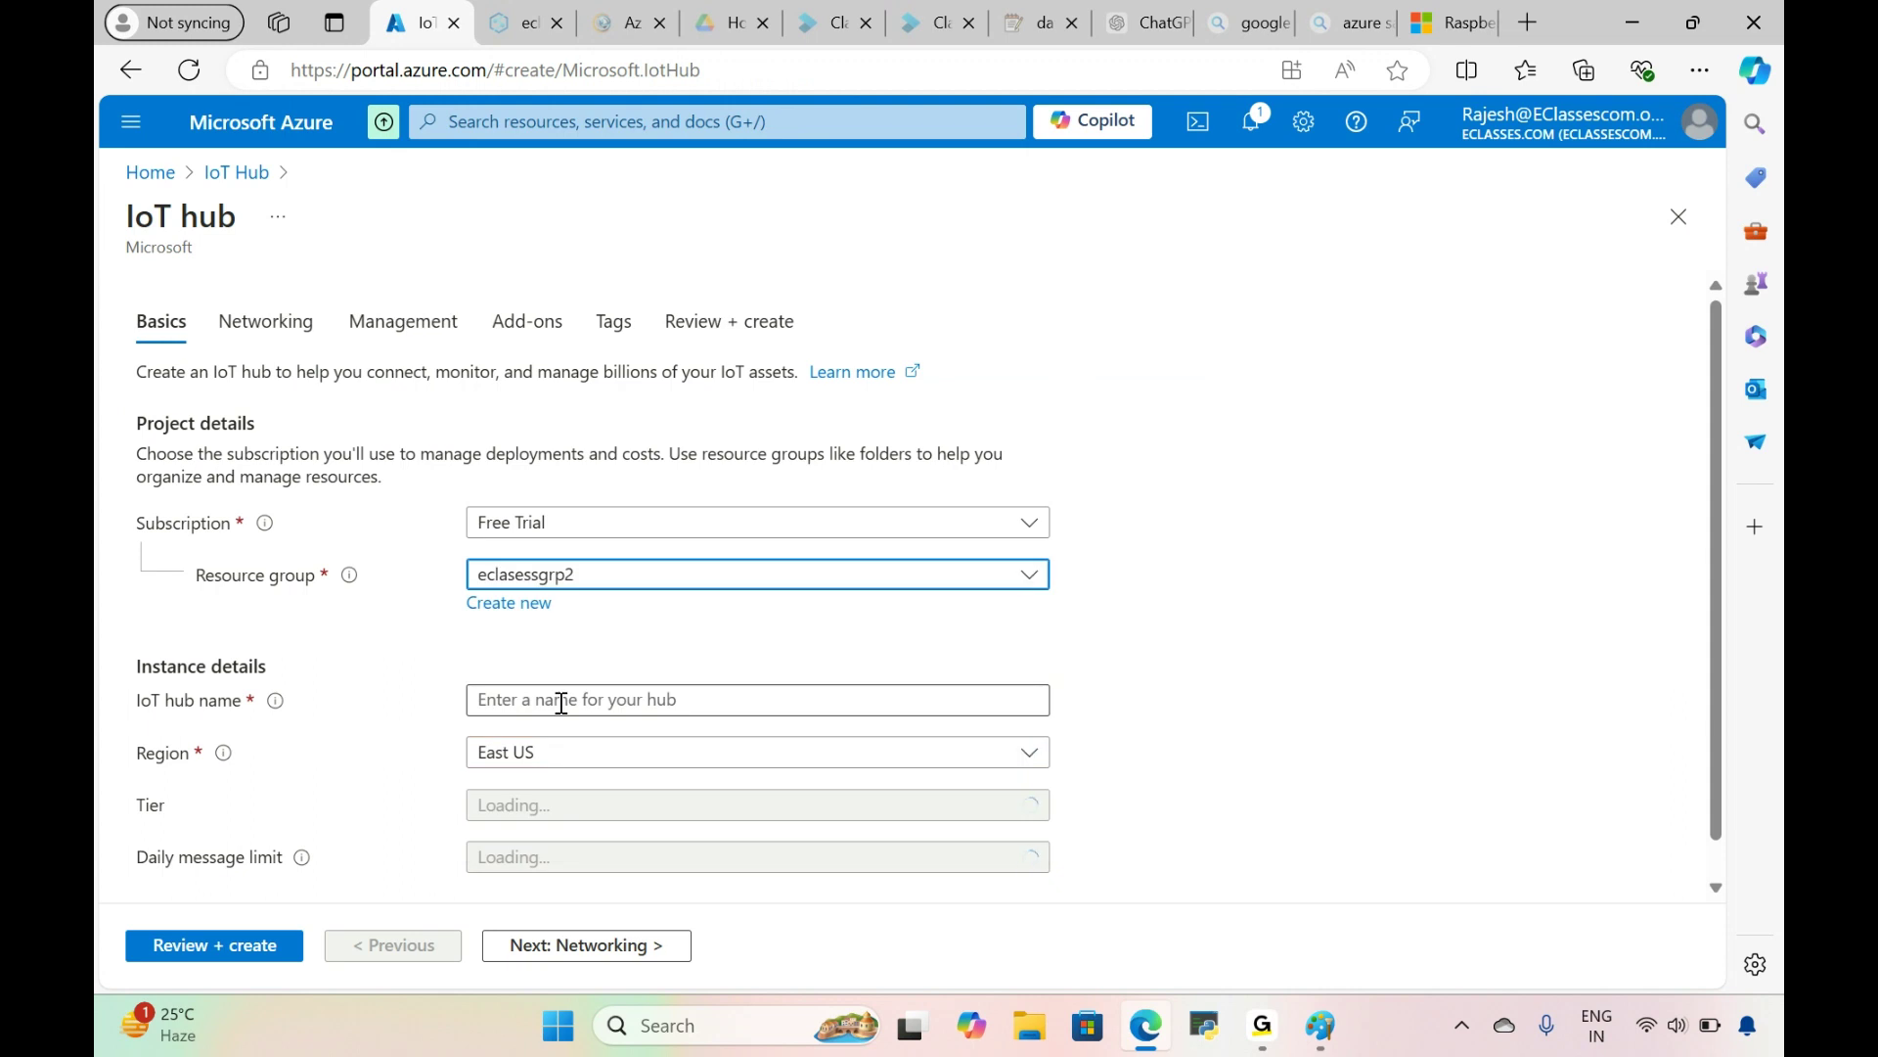
pyautogui.click(665, 702)
pyautogui.write('ecla')
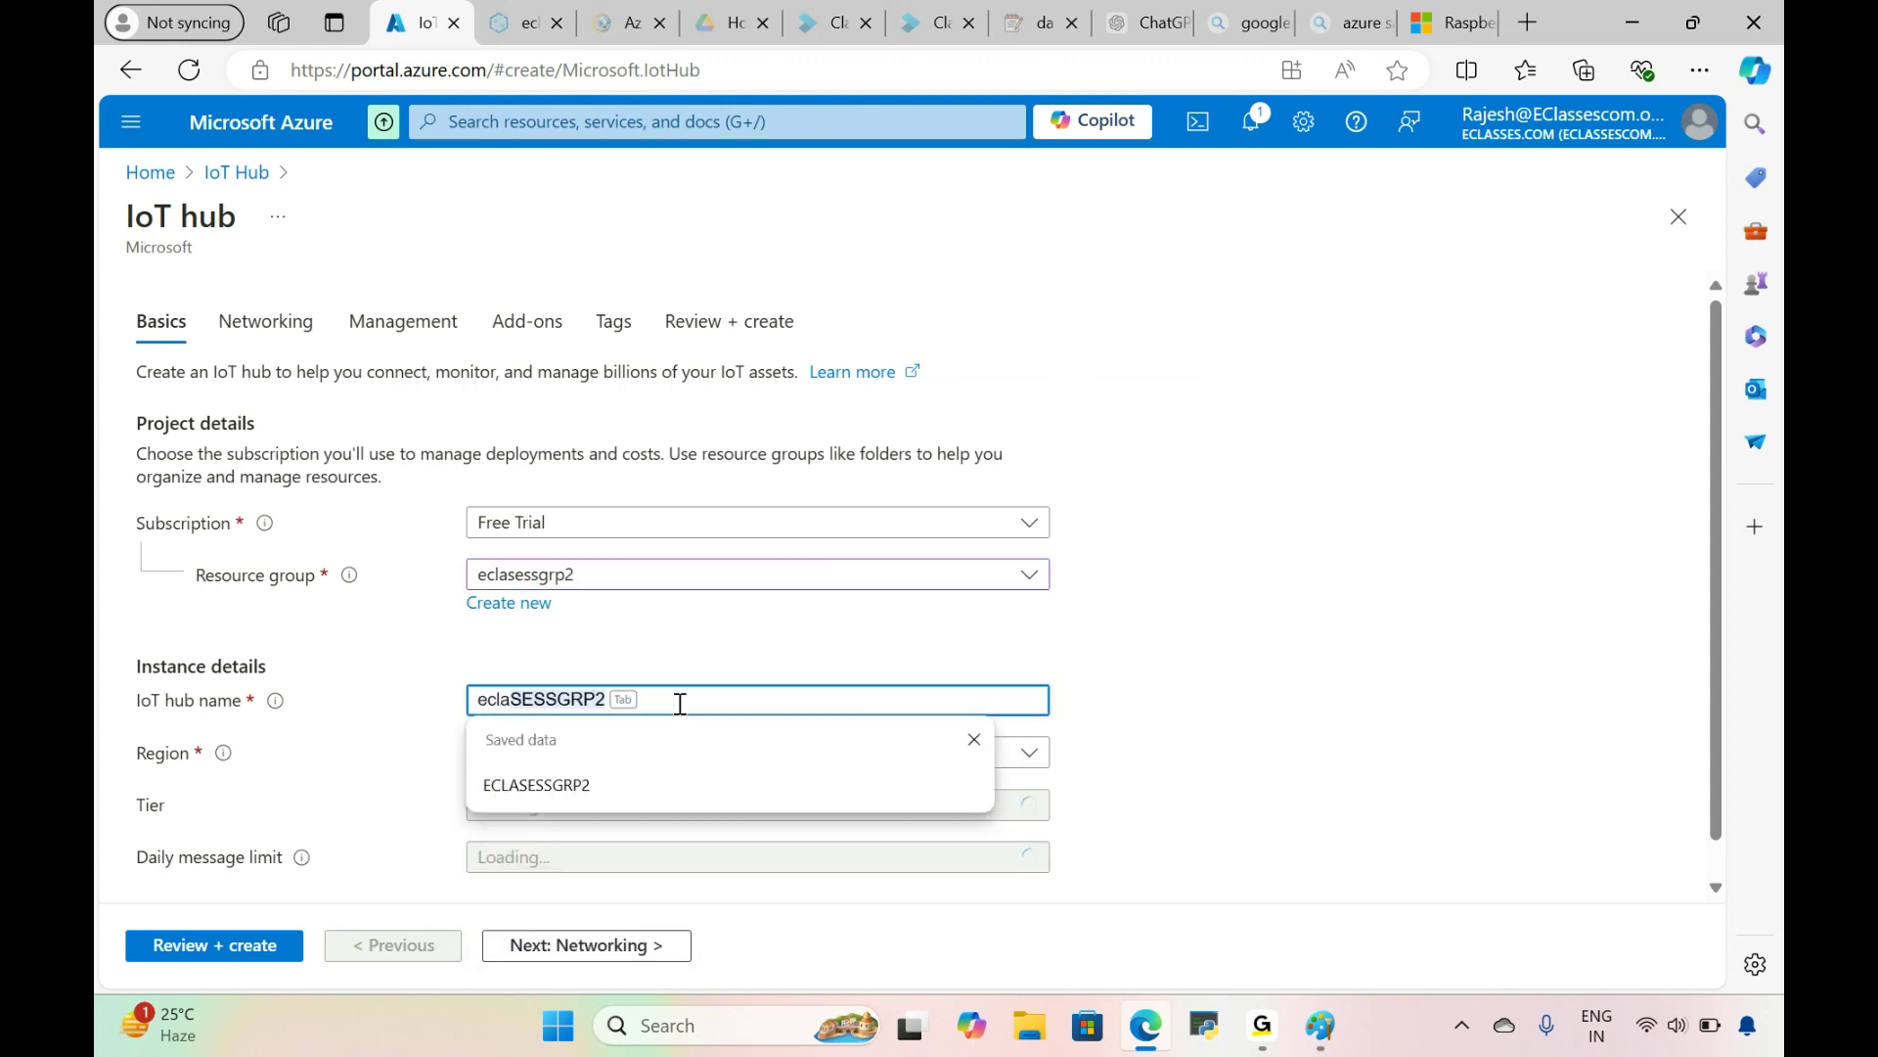
pyautogui.write('sess')
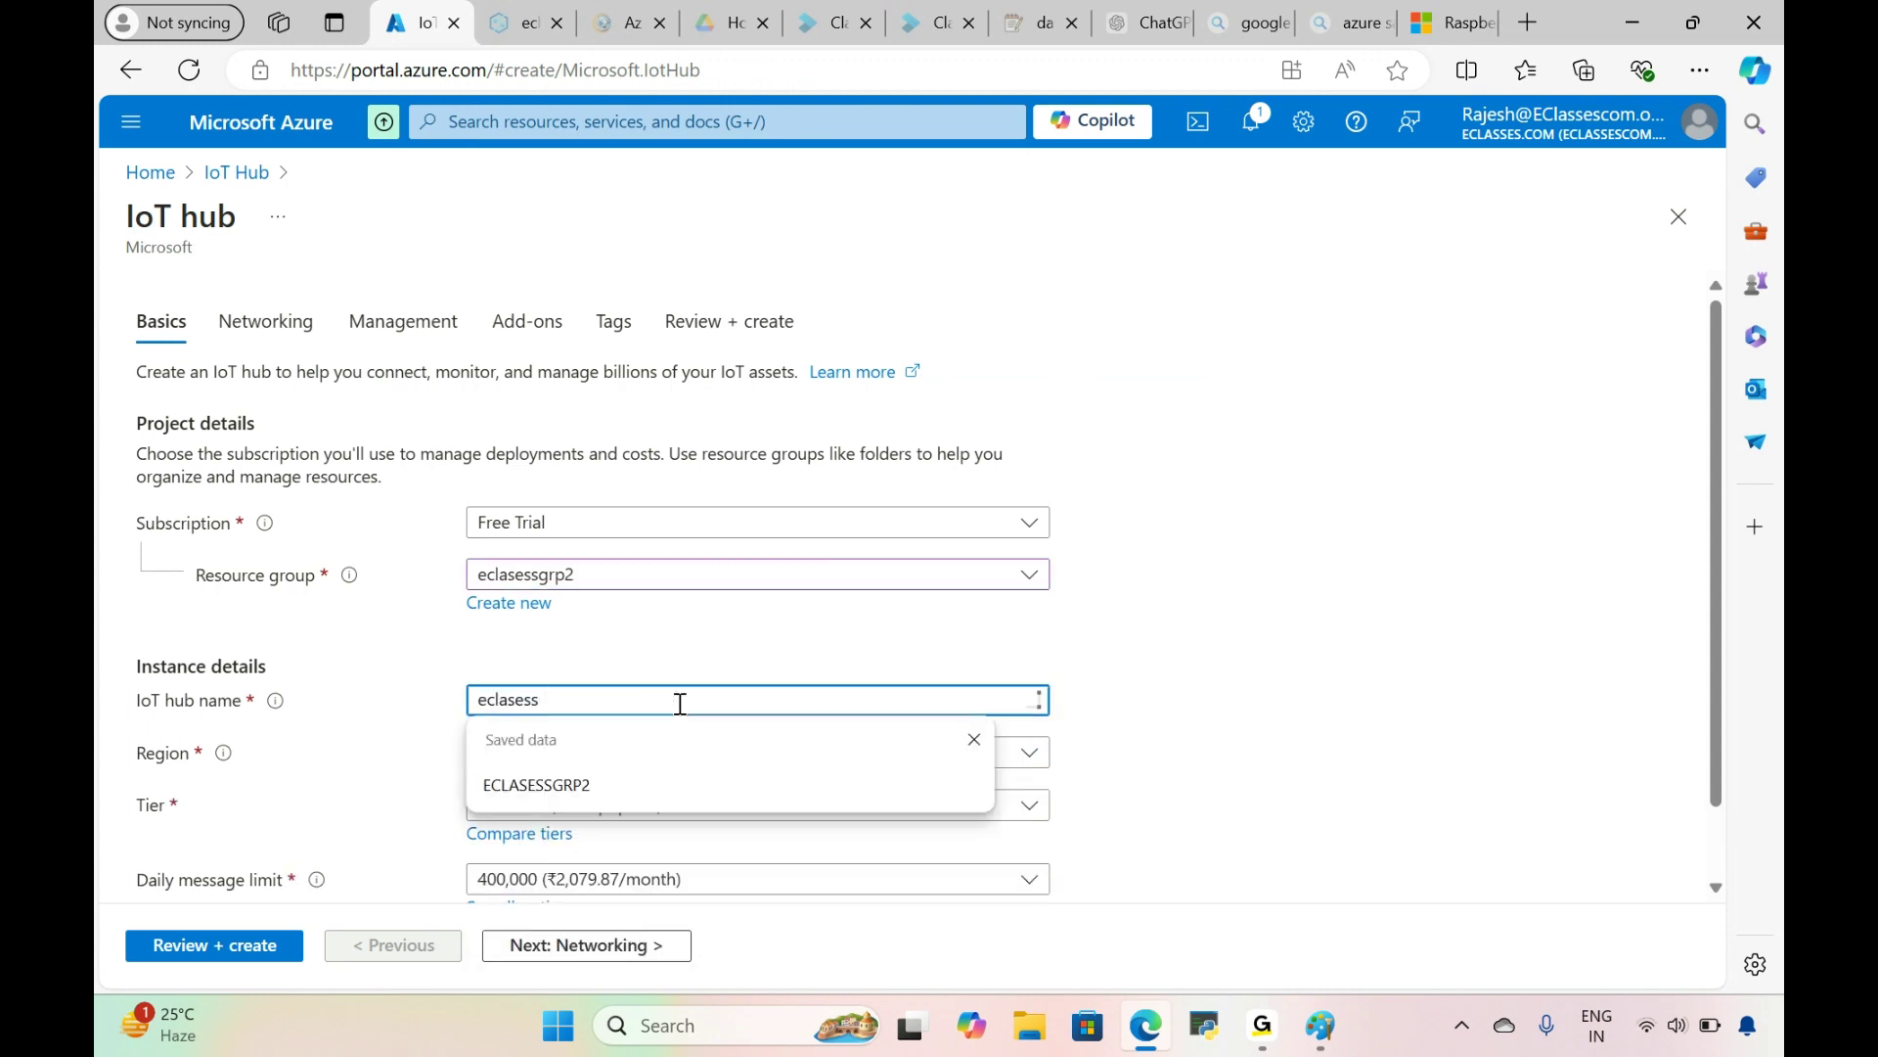
pyautogui.write('iothub')
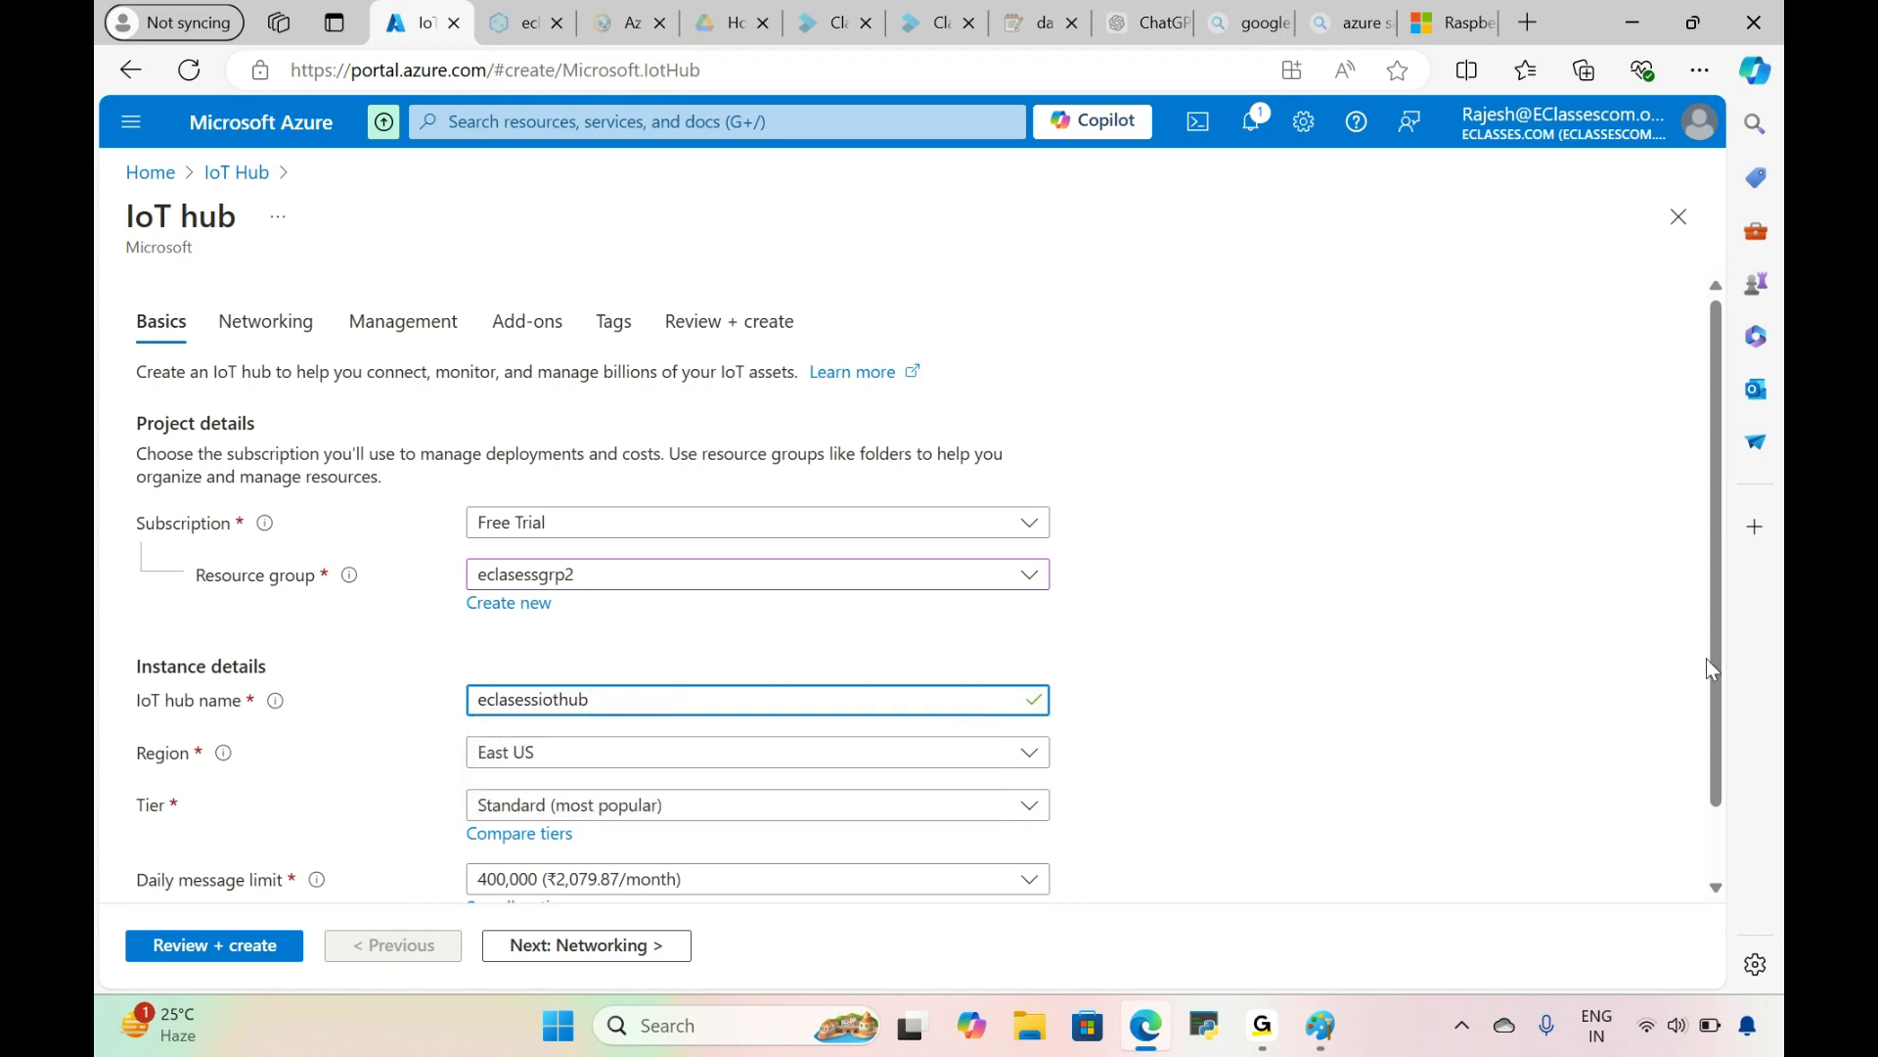
# Step: Set the hub's daily message limit to 400,000 messages
pyautogui.scroll(-2, 1716, 675)
pyautogui.click(998, 810)
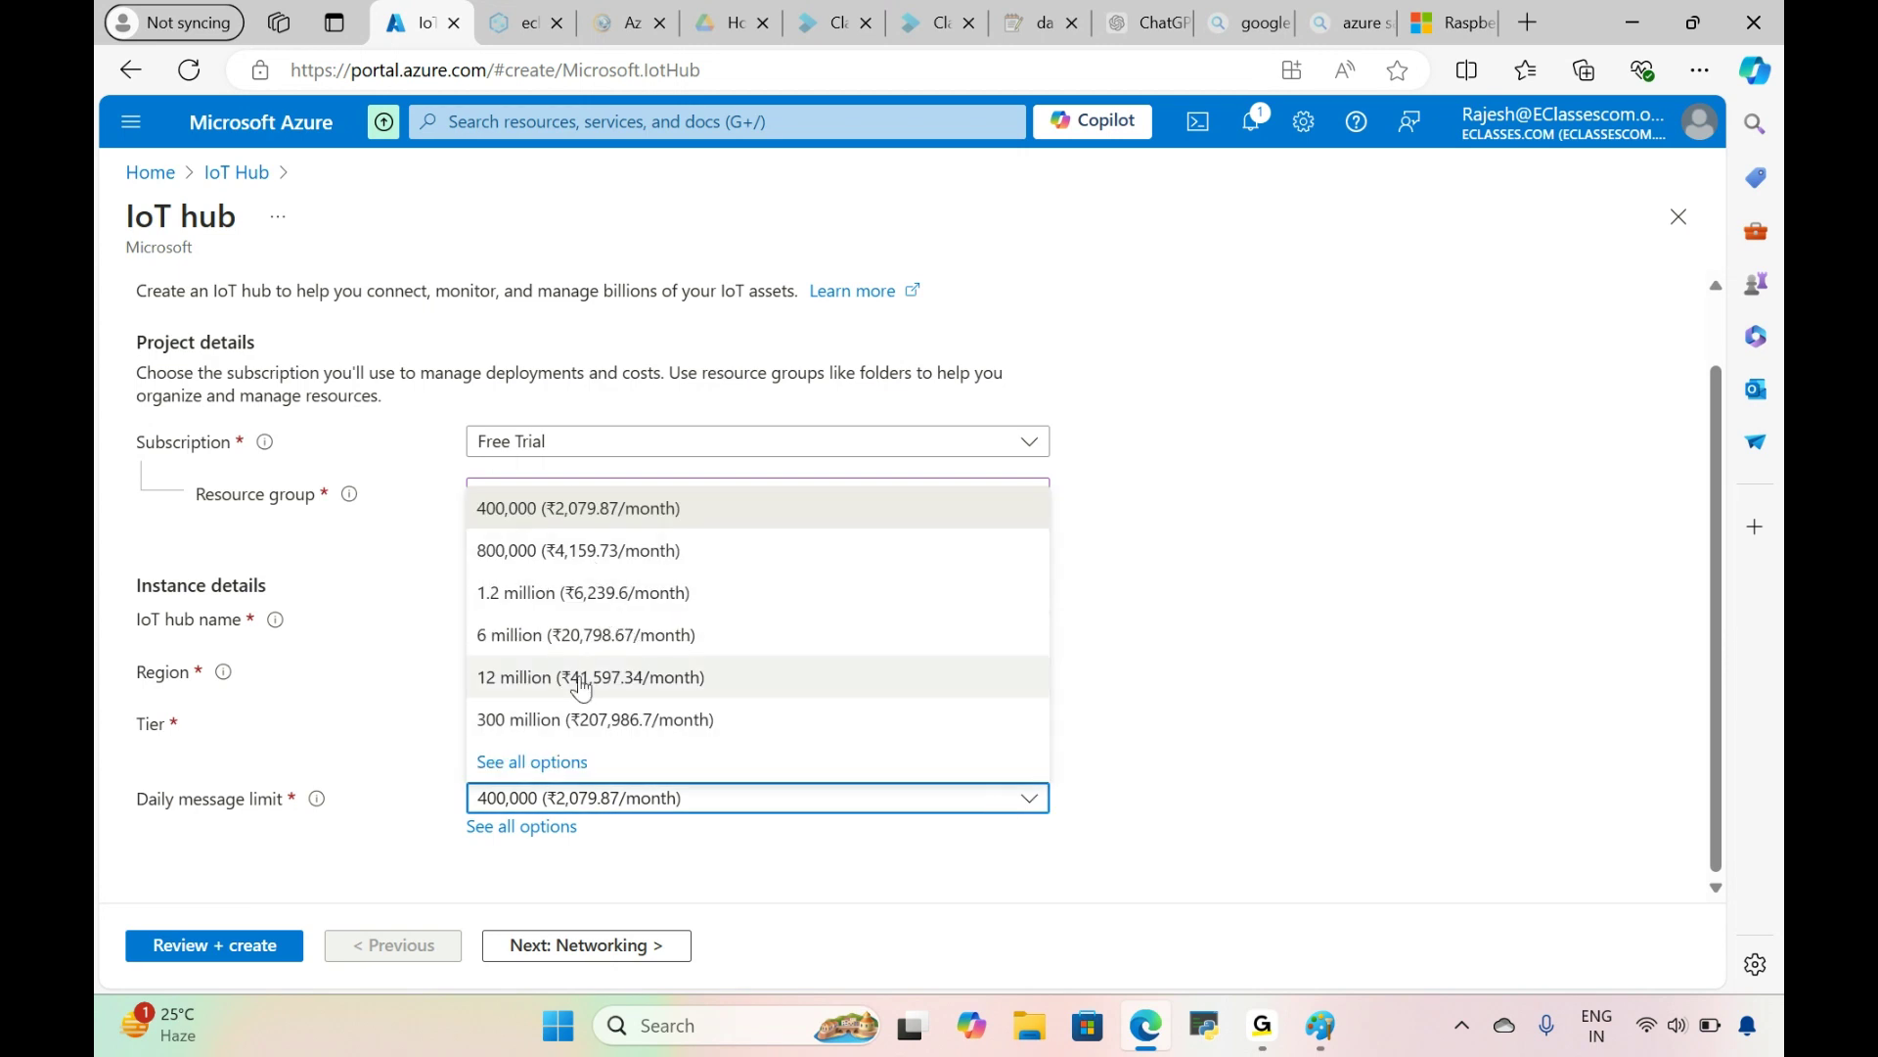
pyautogui.click(626, 516)
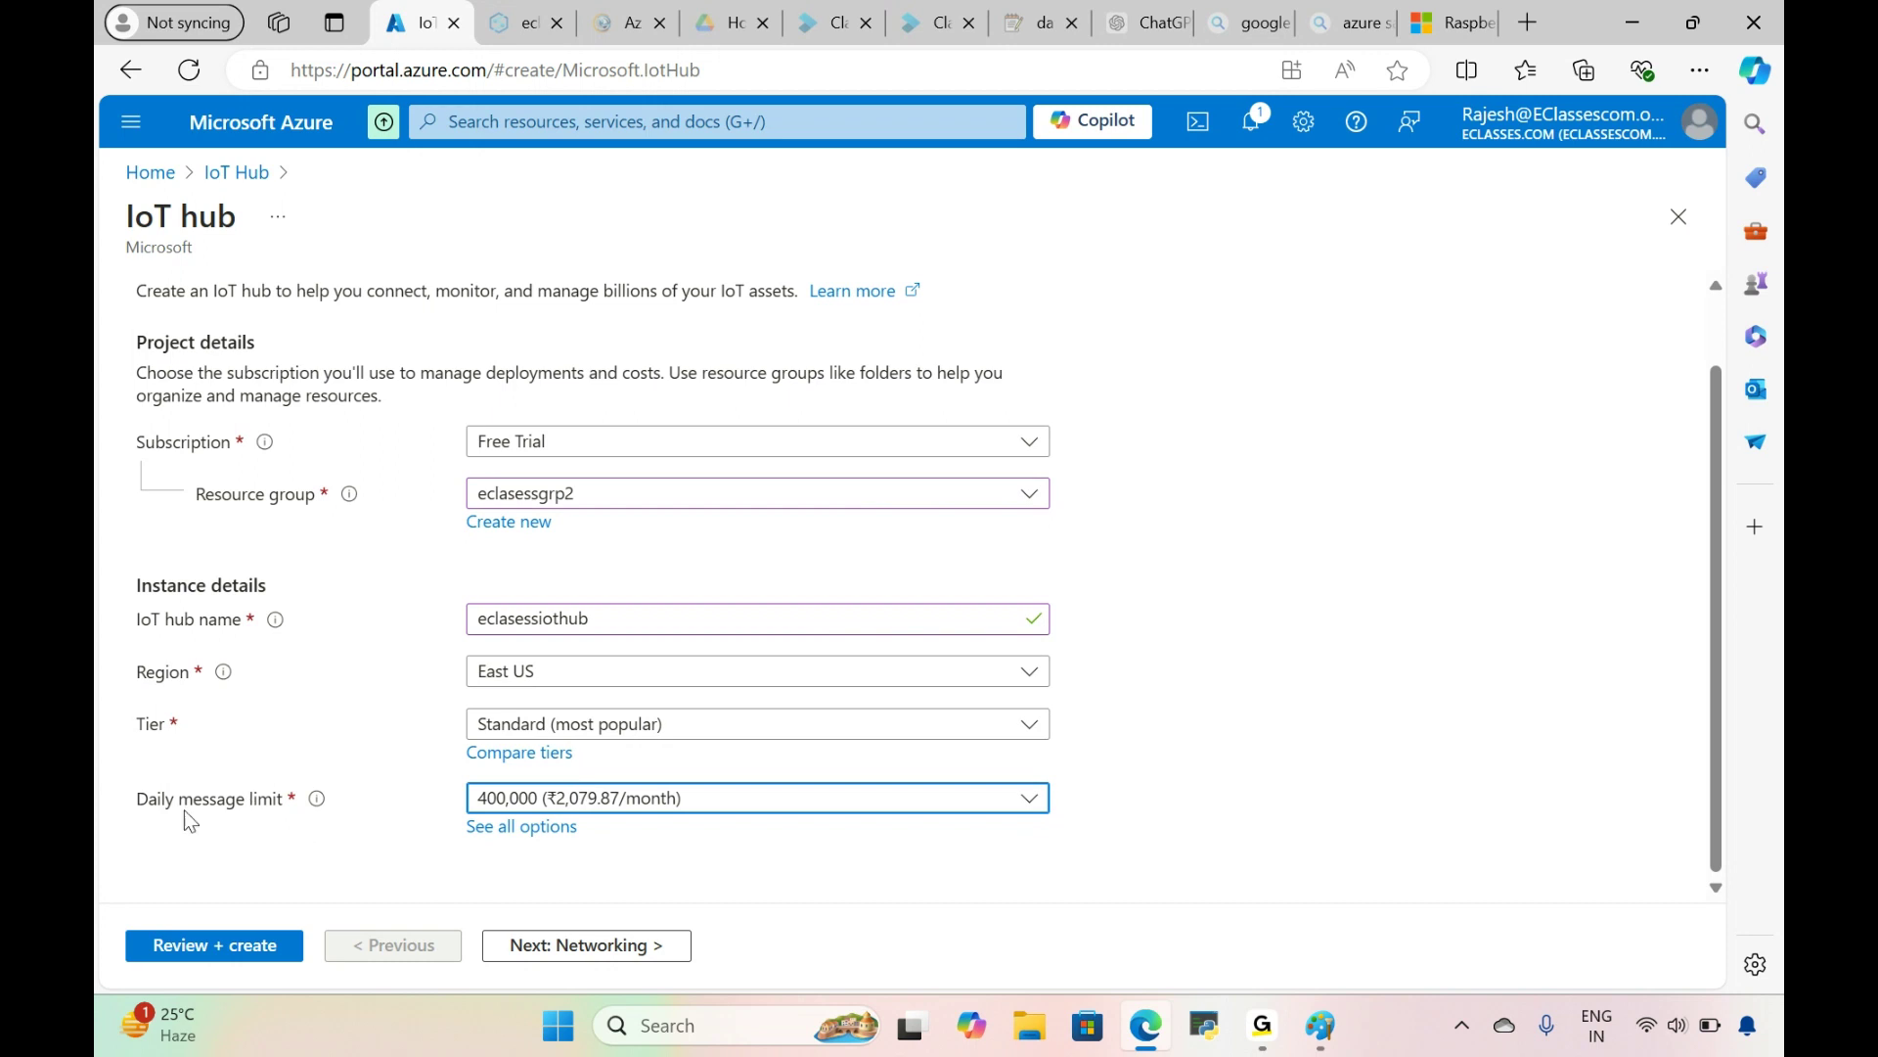
pyautogui.moveTo(137, 802); pyautogui.dragTo(246, 812)
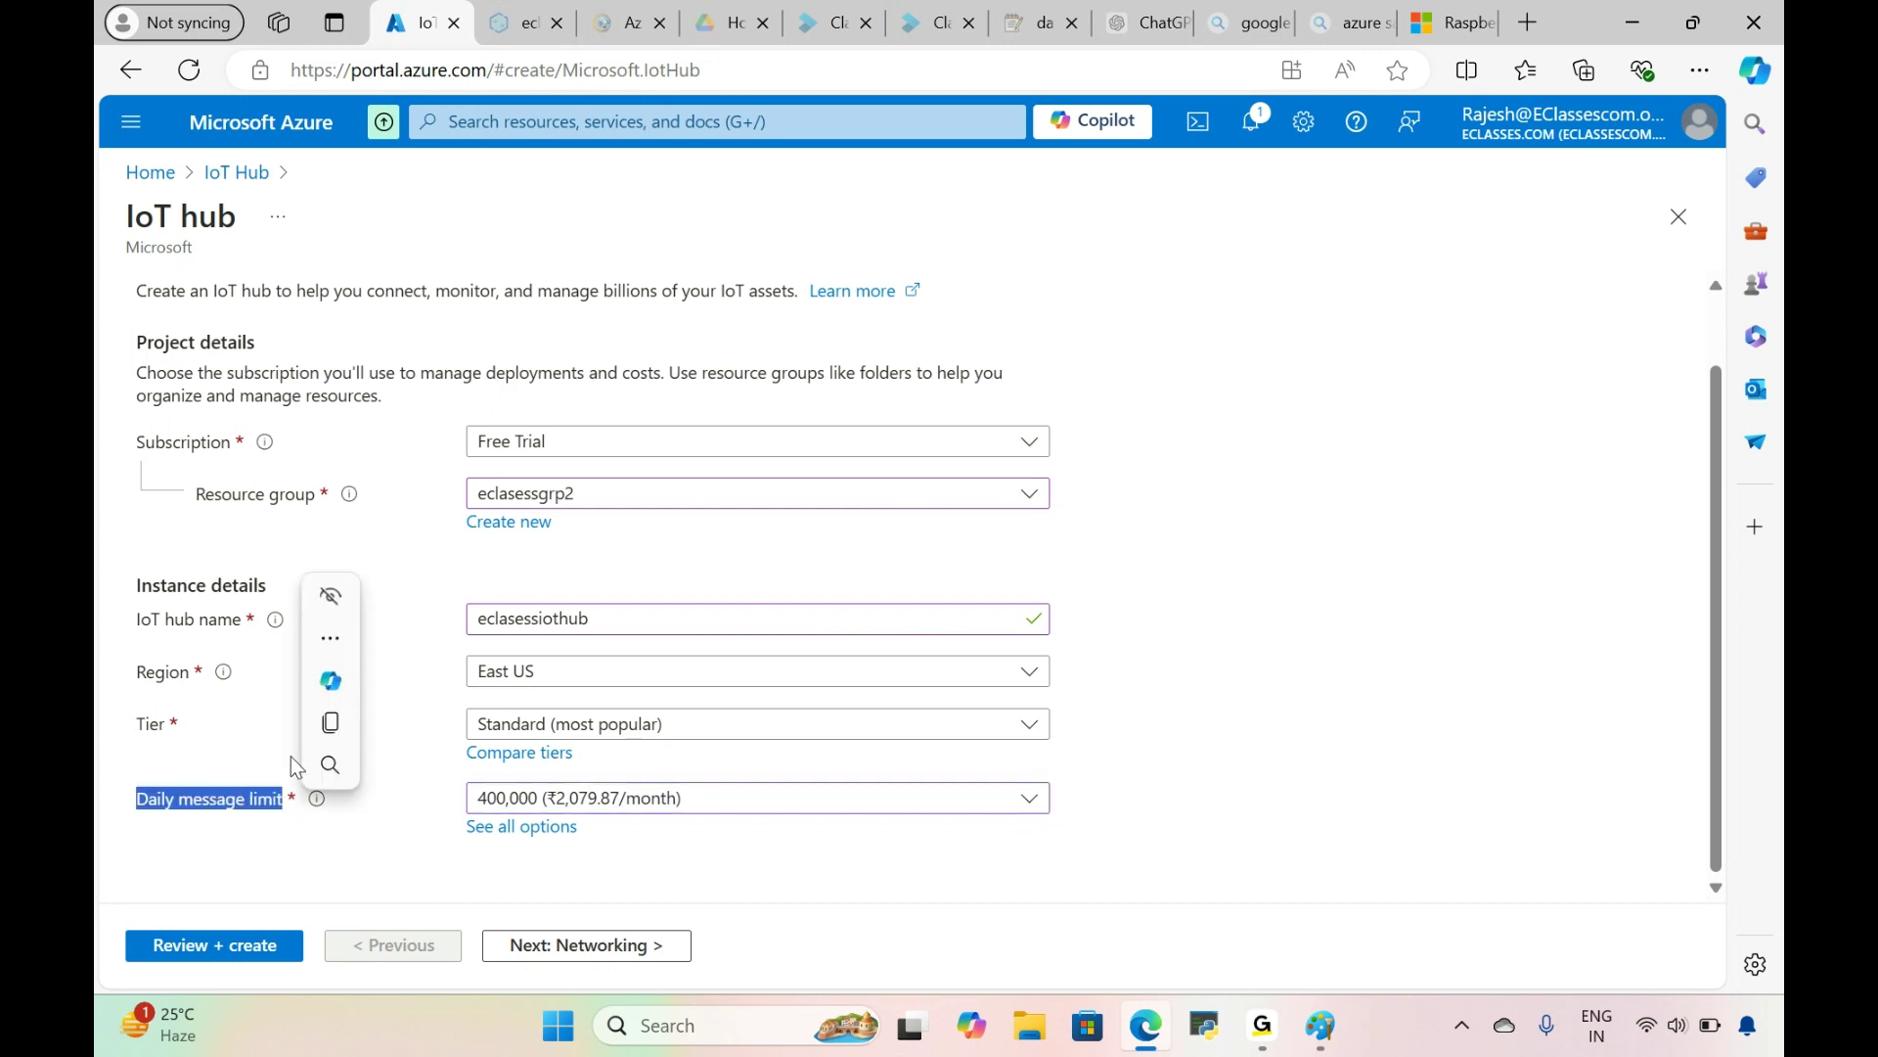
# Step: Look over the sample code in the Raspberry Pi simulator and close the two leftover web search tabs
pyautogui.click(1446, 12)
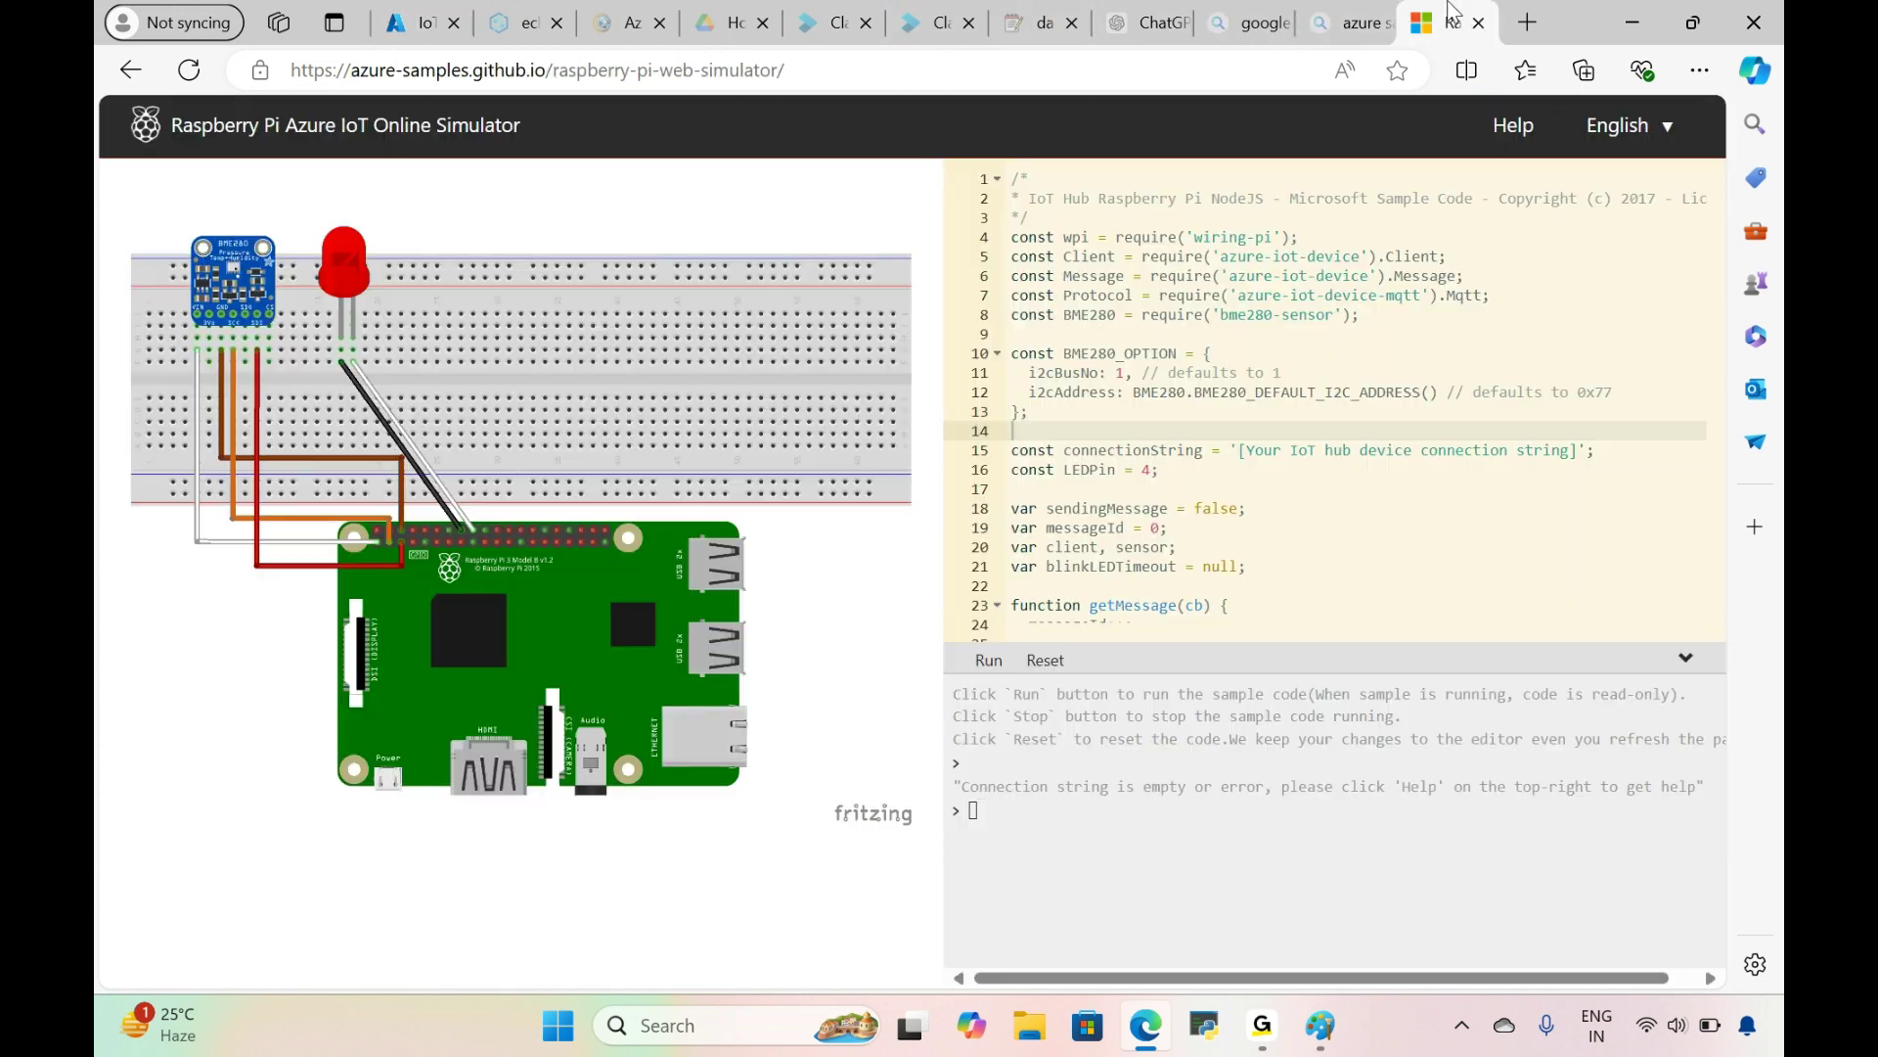
pyautogui.moveTo(1293, 597); pyautogui.dragTo(990, 255)
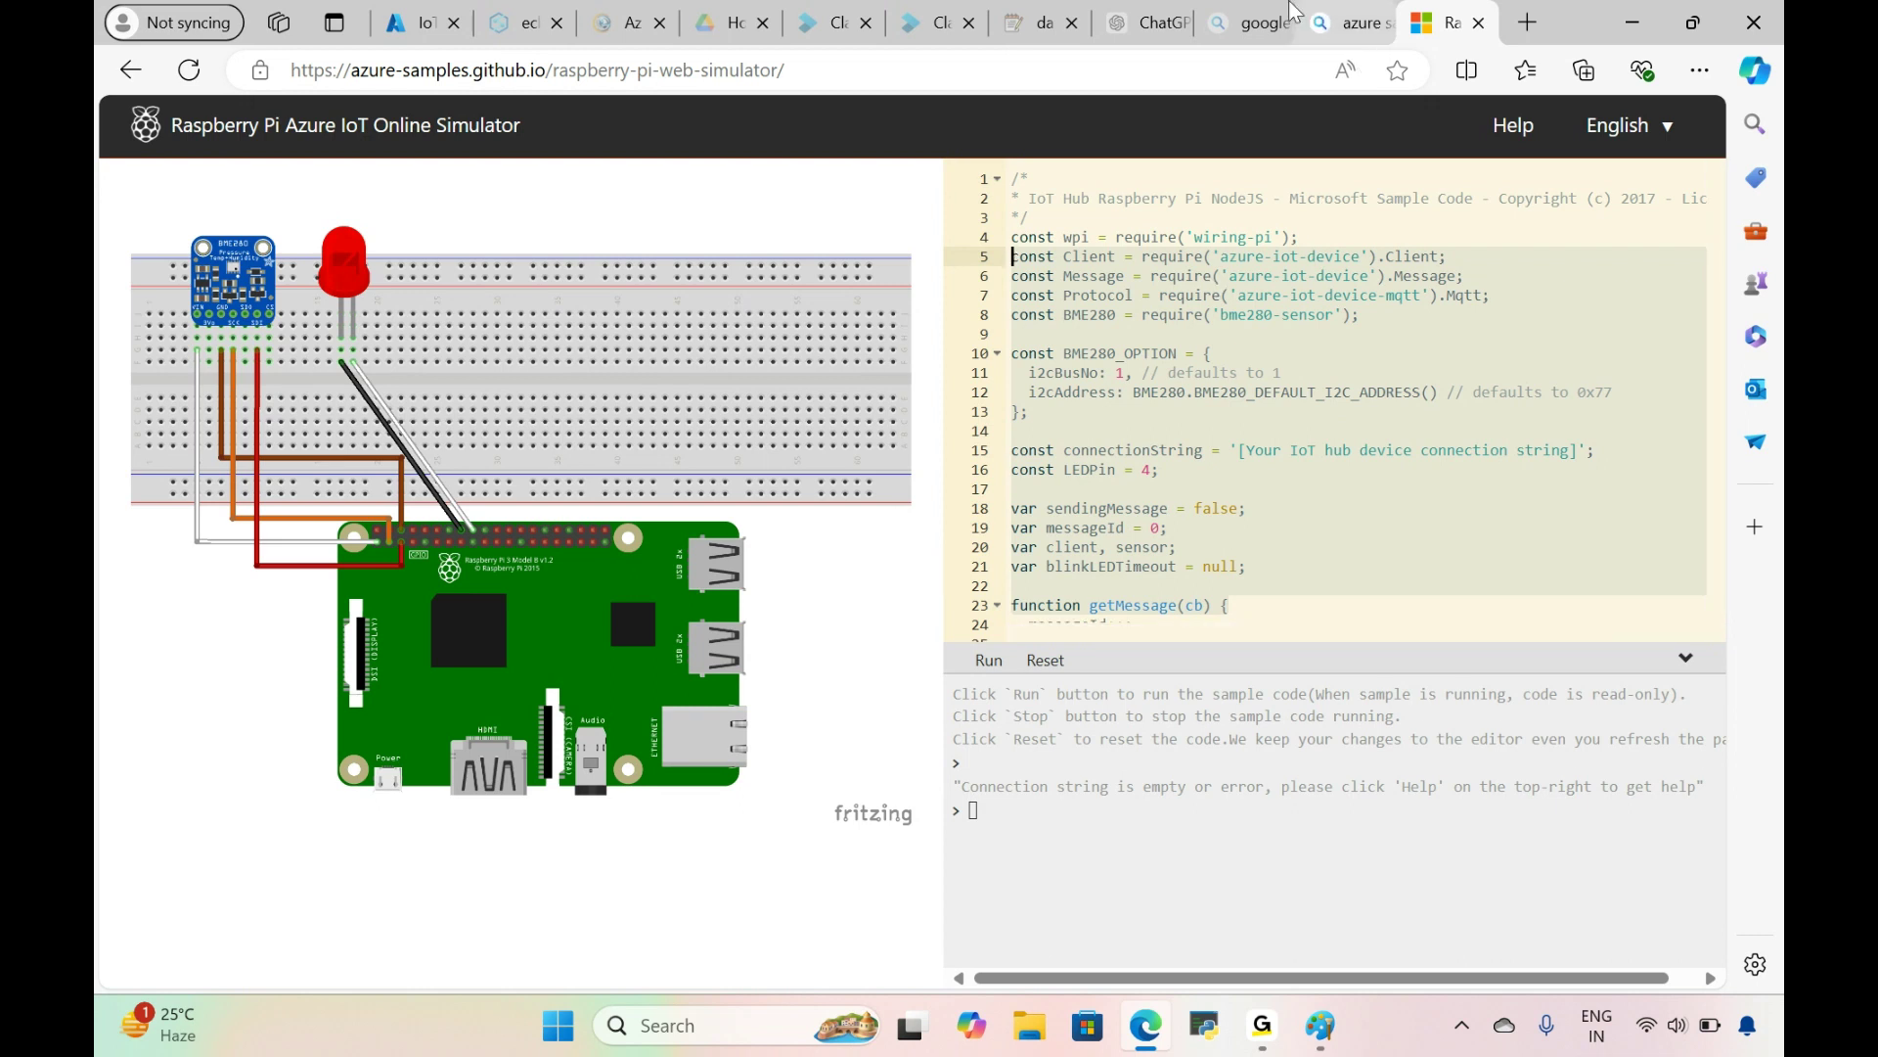
pyautogui.click(1245, 12)
pyautogui.click(1275, 23)
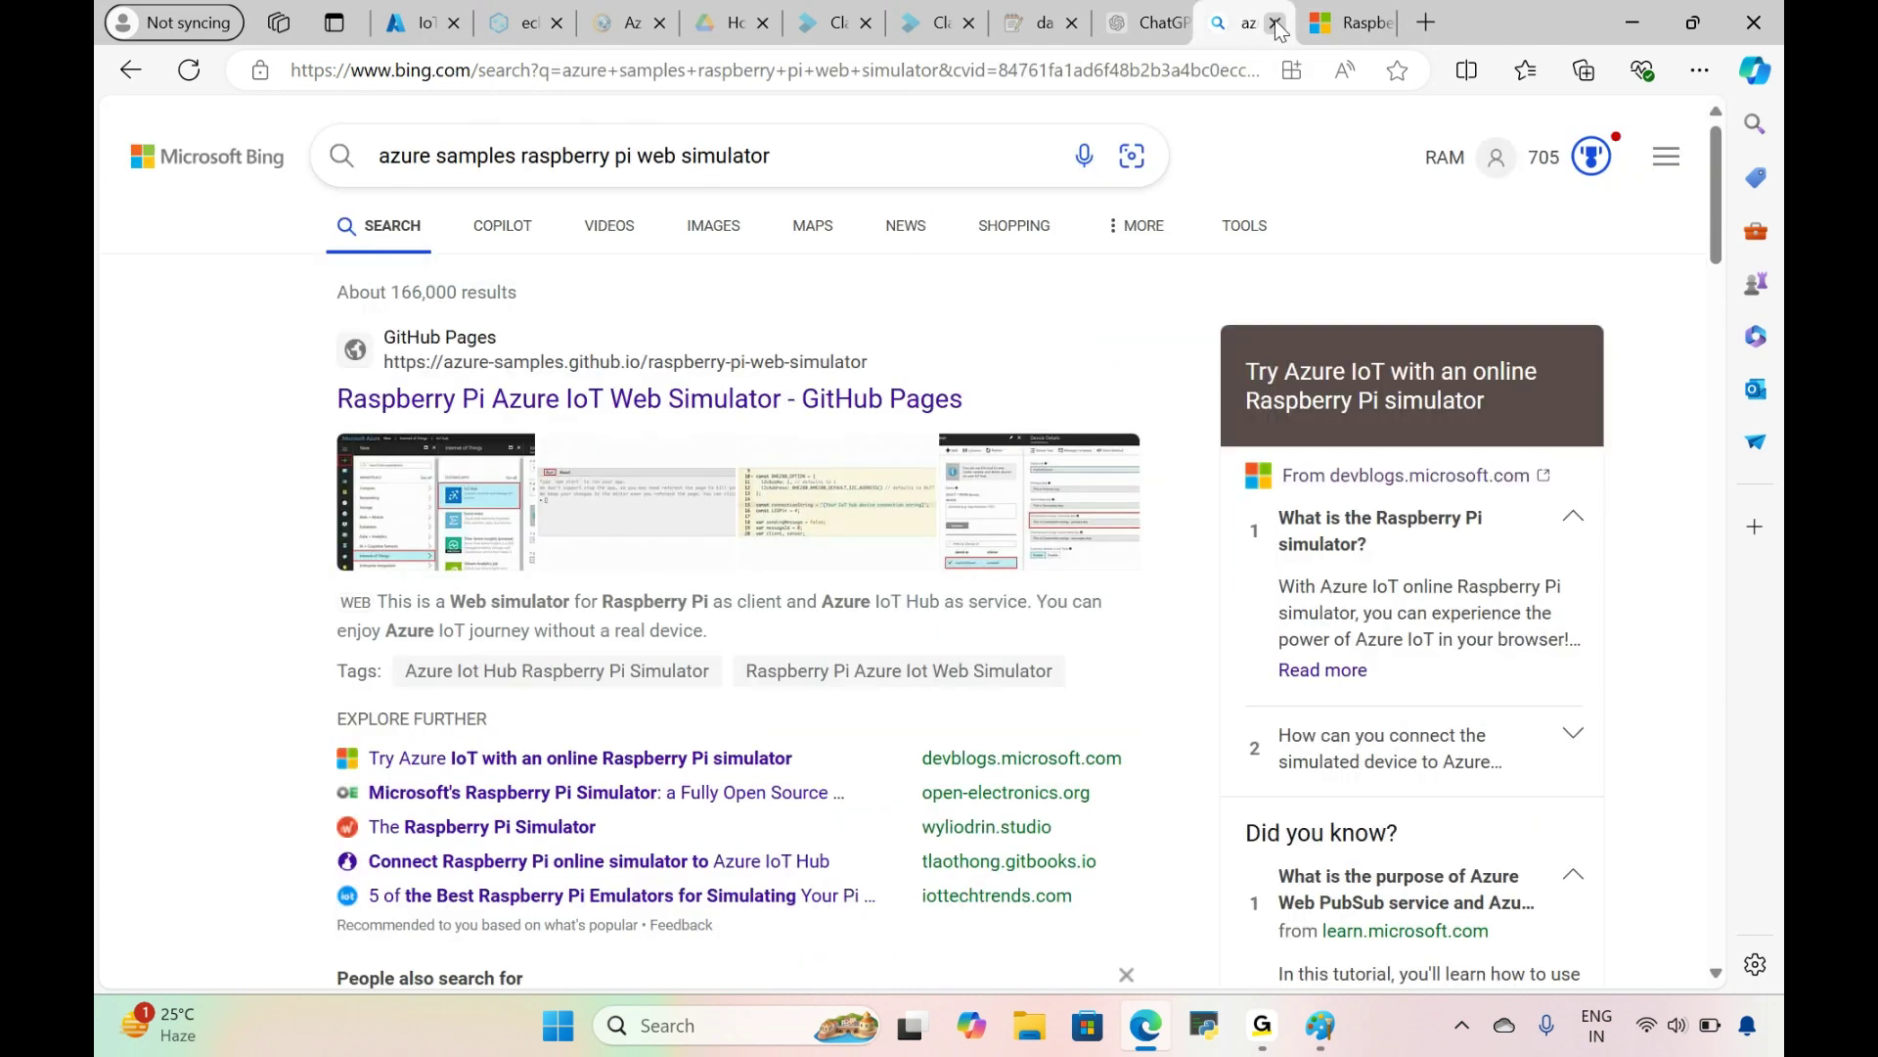
pyautogui.click(1276, 24)
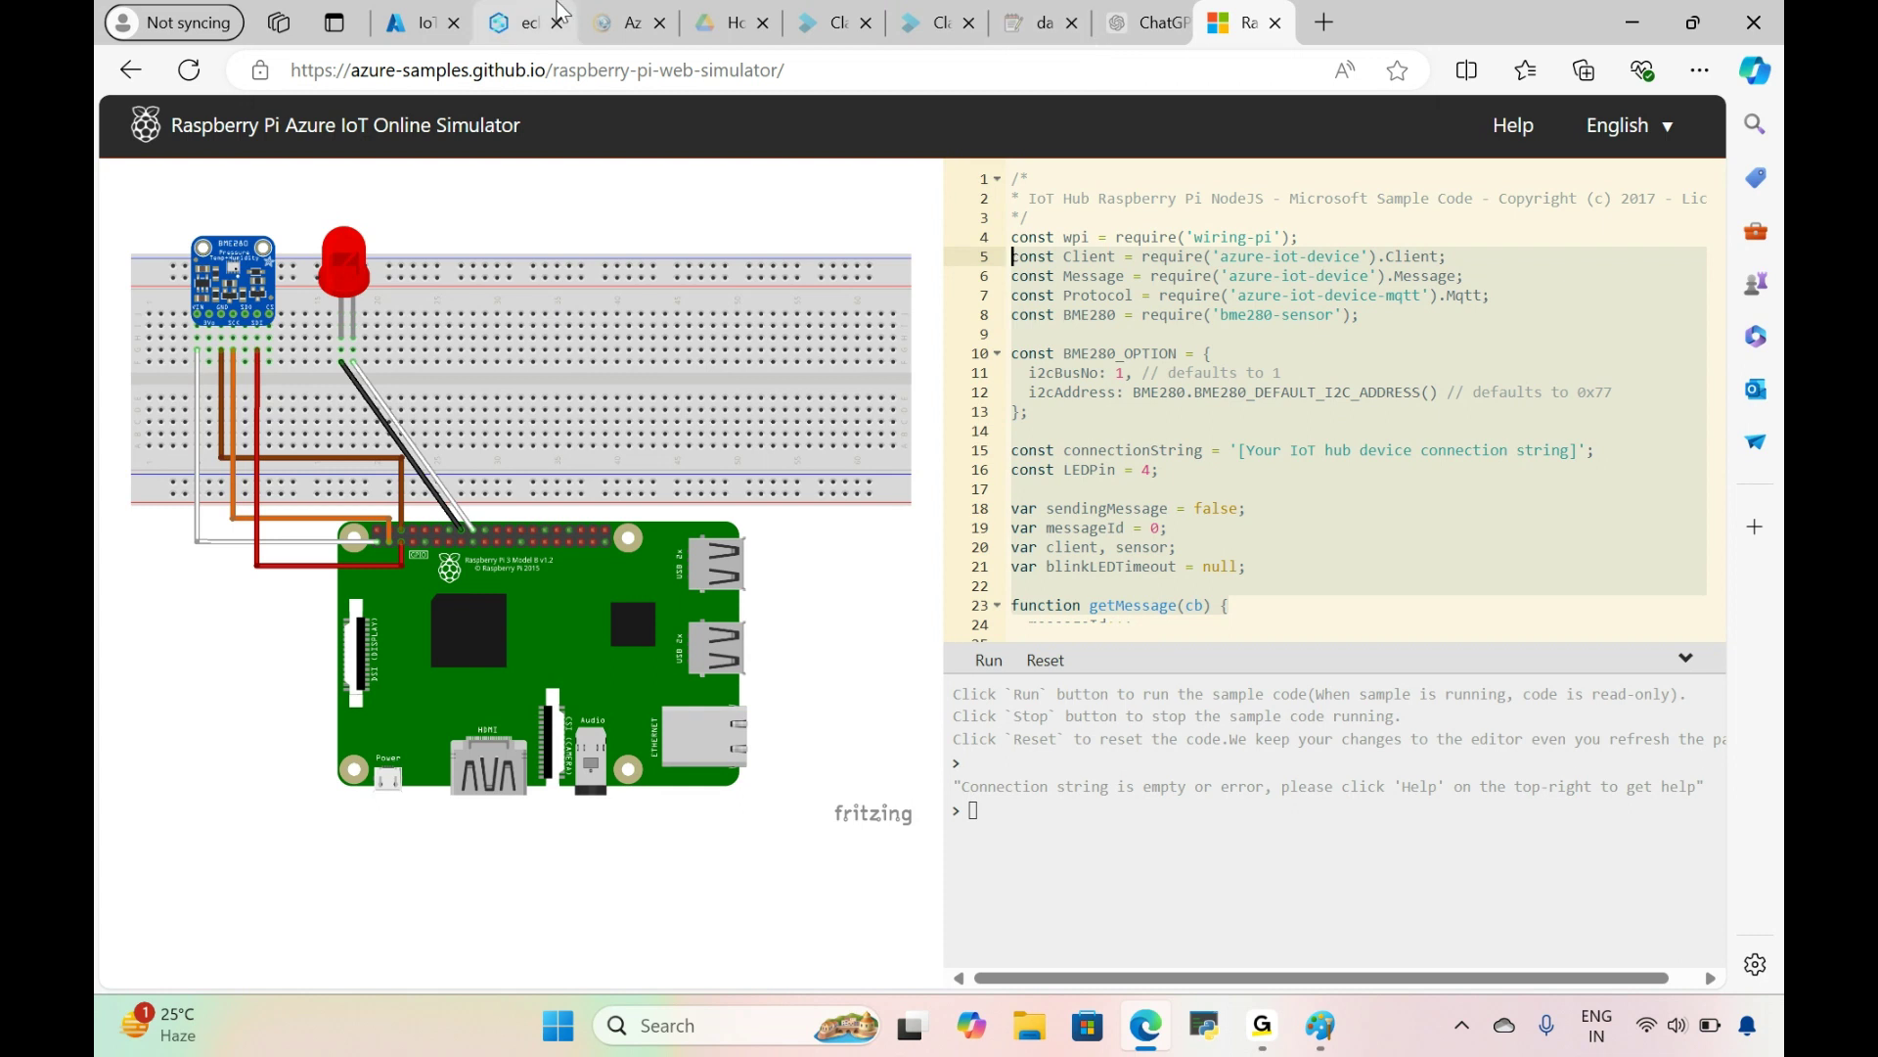
# Step: Return to the IoT hub form, submit its settings for review, and create the hub
pyautogui.click(427, 12)
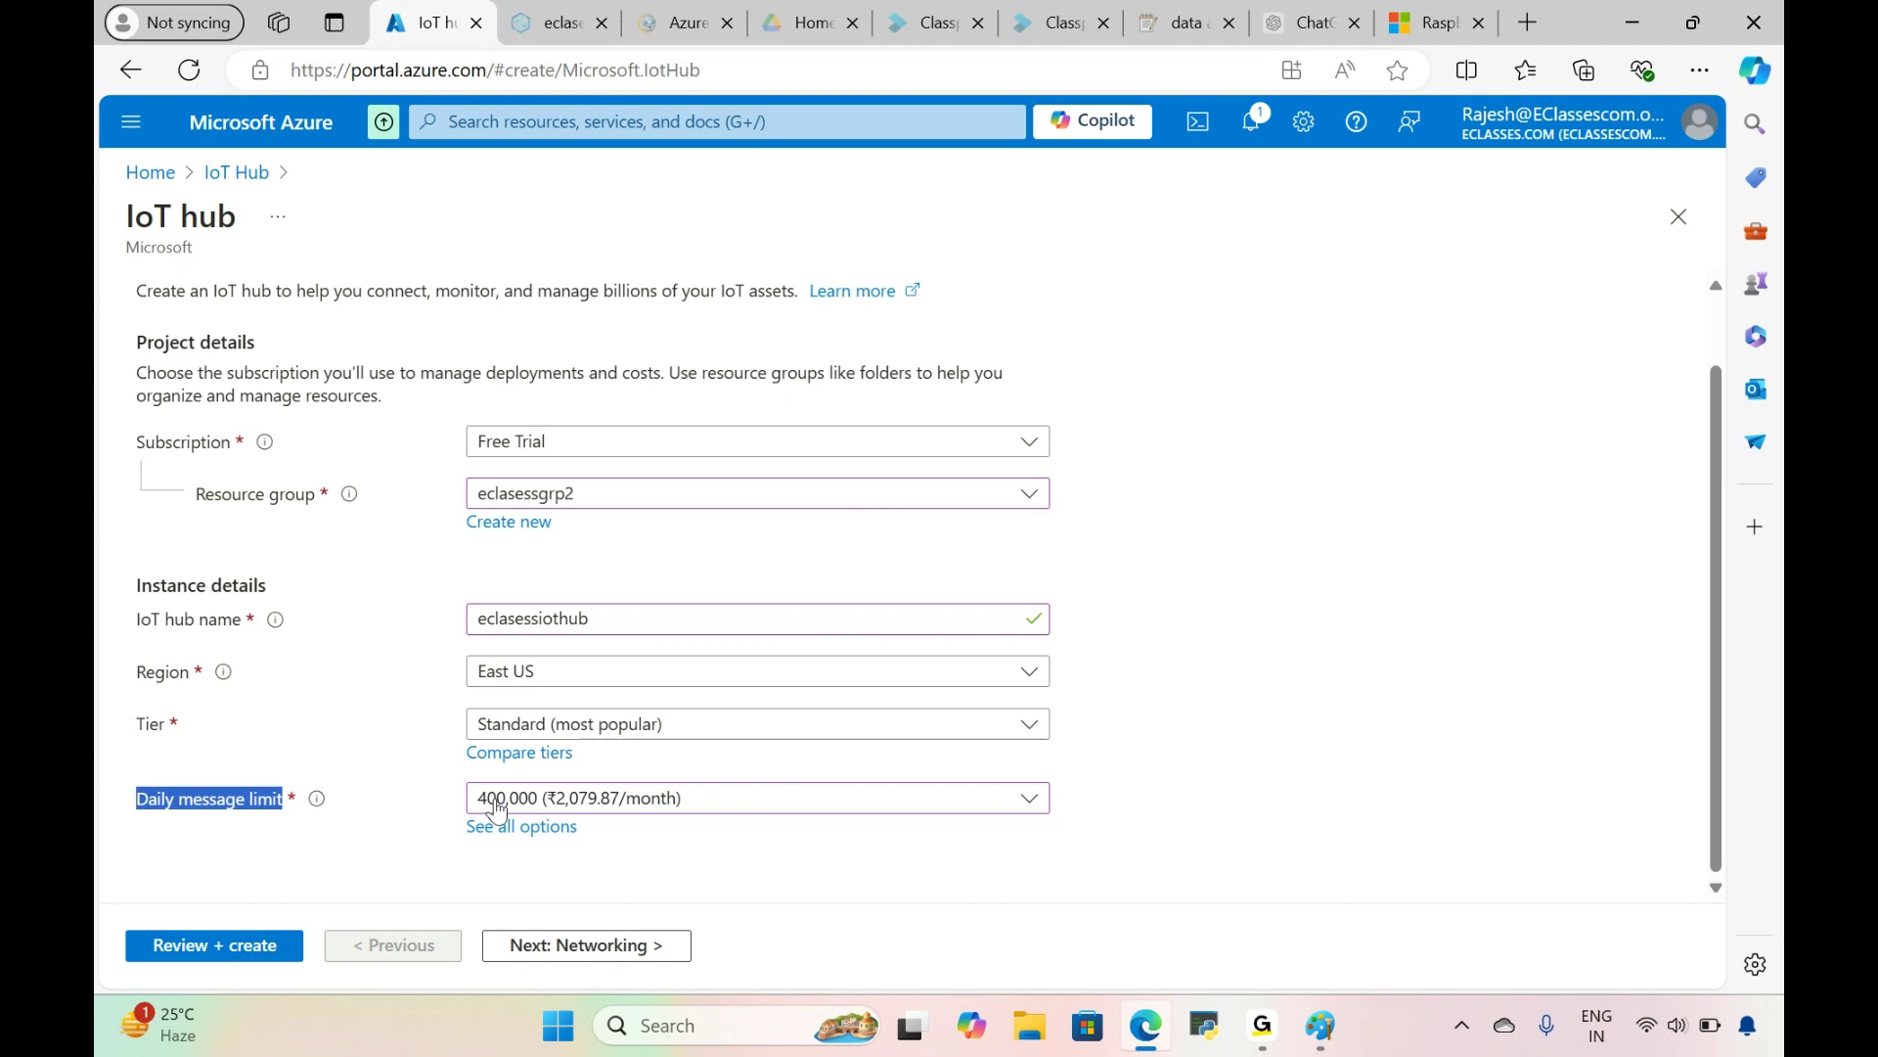
pyautogui.click(251, 947)
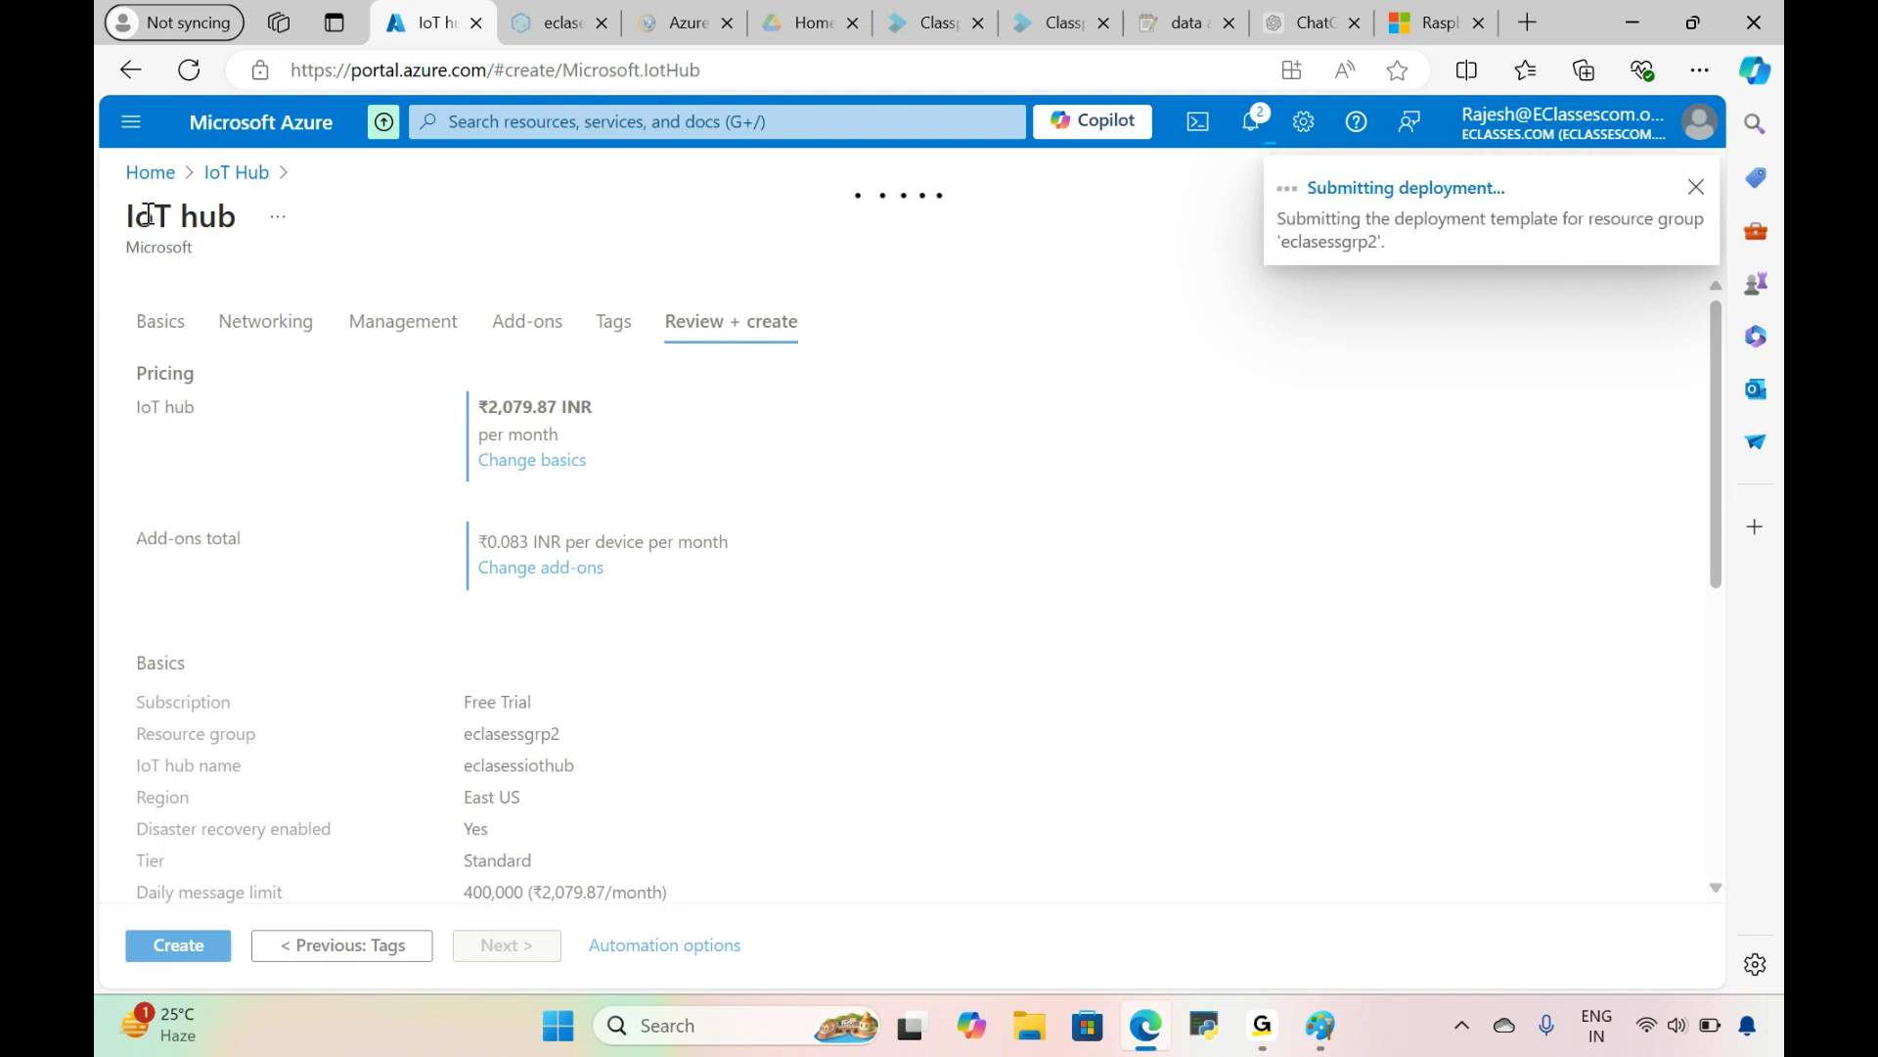
pyautogui.moveTo(121, 223); pyautogui.dragTo(253, 227)
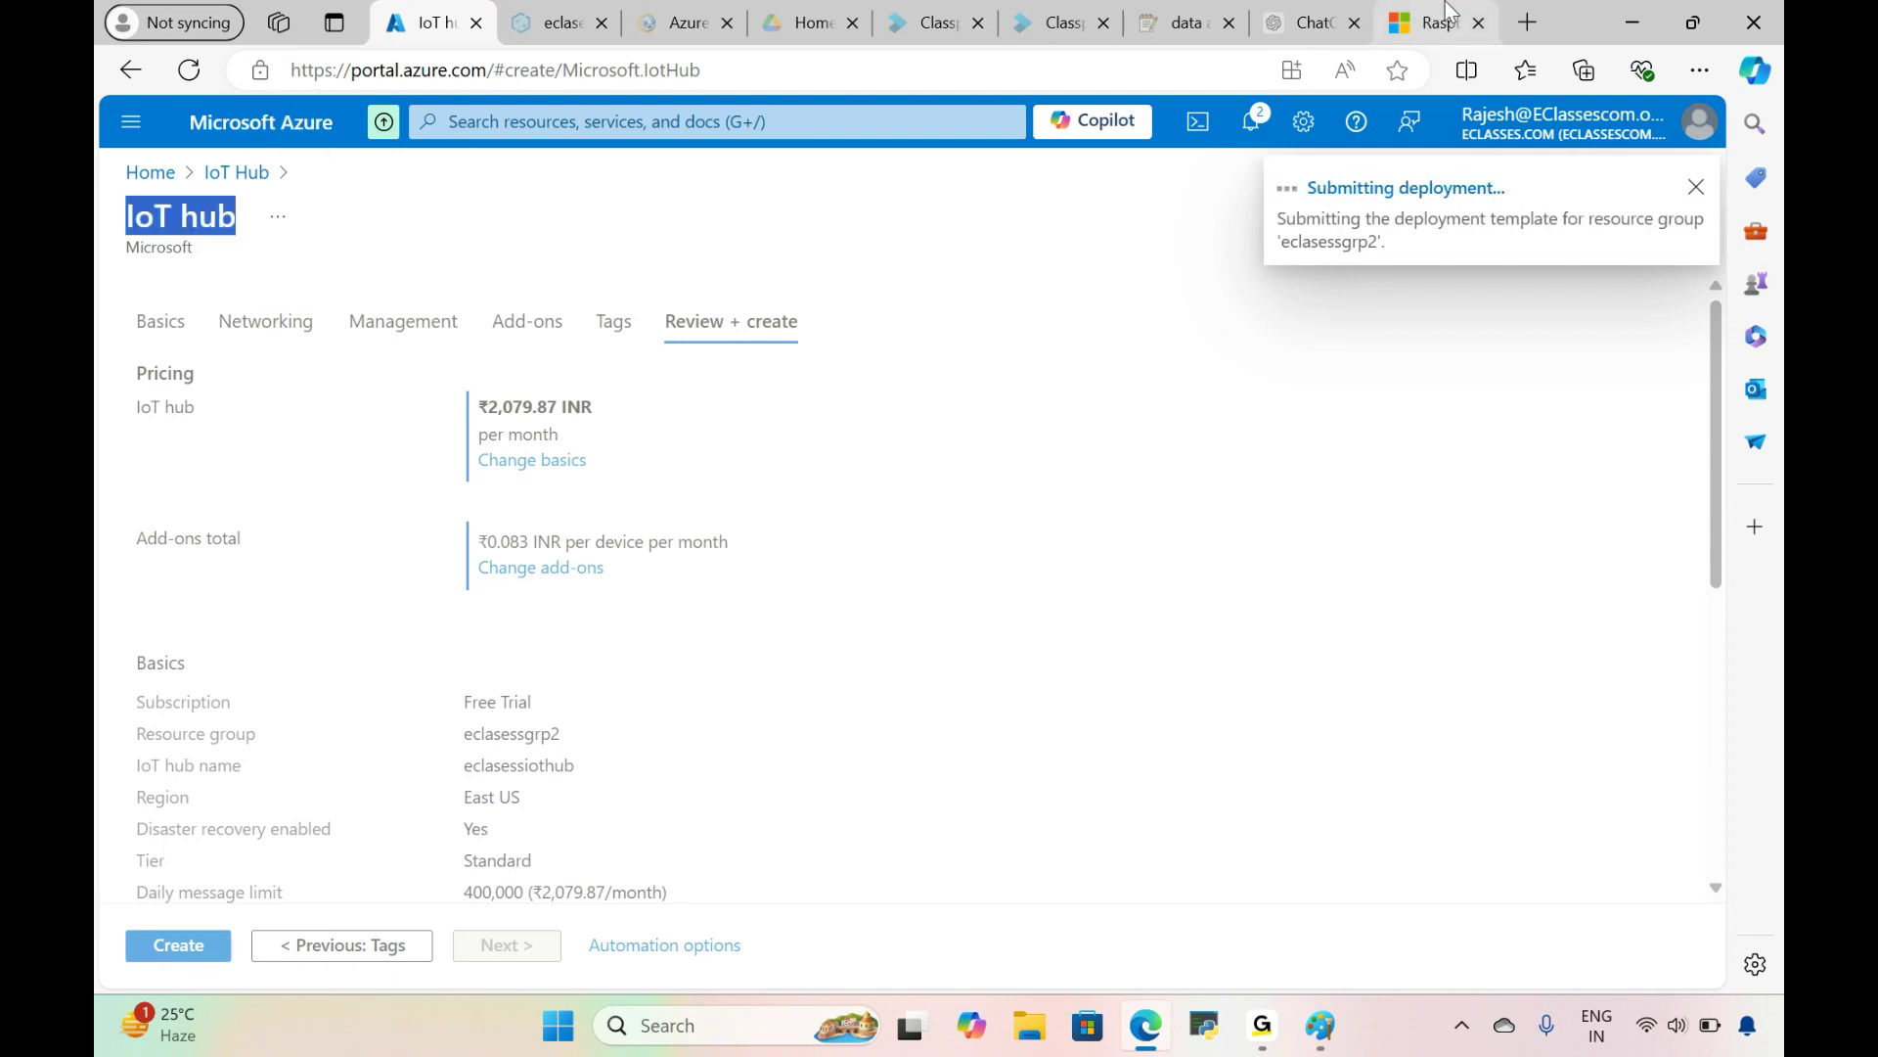
# Step: Move the Raspberry Pi simulator's browser tab directly beside the Azure portal tab
pyautogui.click(1426, 21)
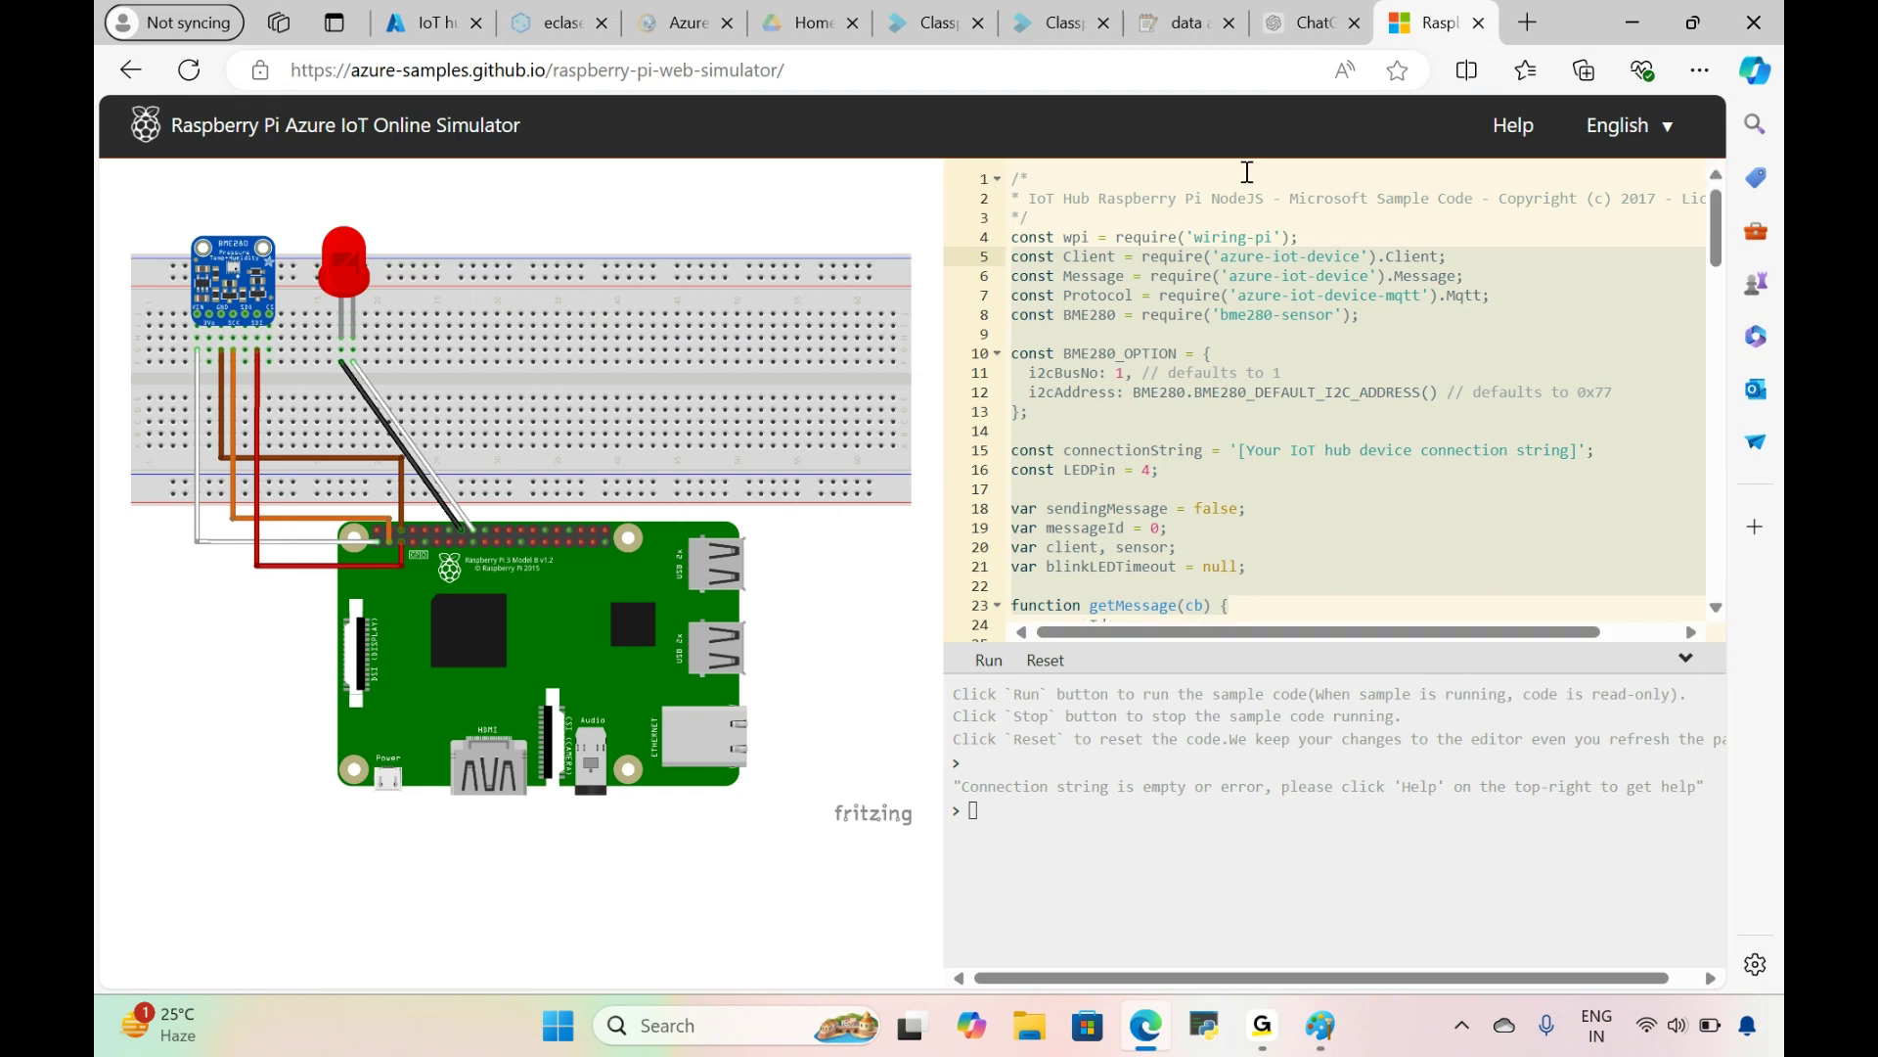
pyautogui.moveTo(428, 10)
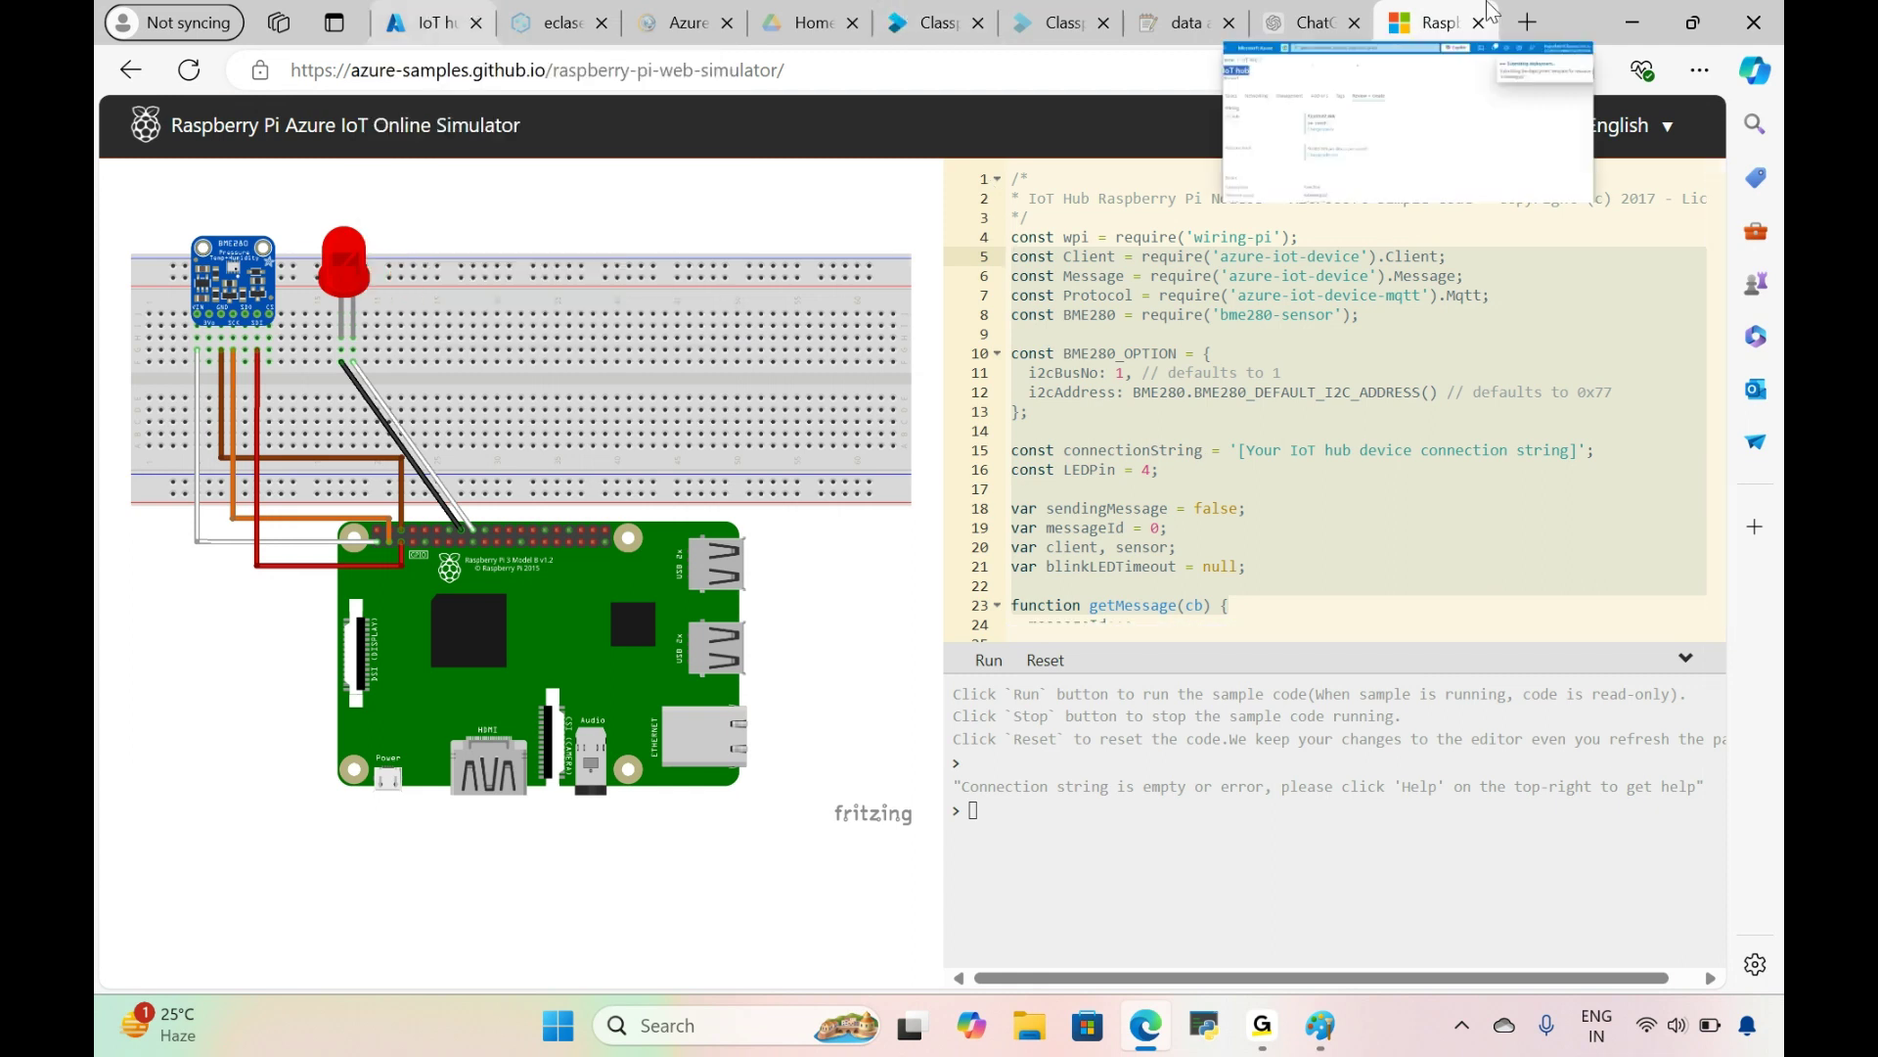
pyautogui.moveTo(1455, 20); pyautogui.dragTo(460, 10)
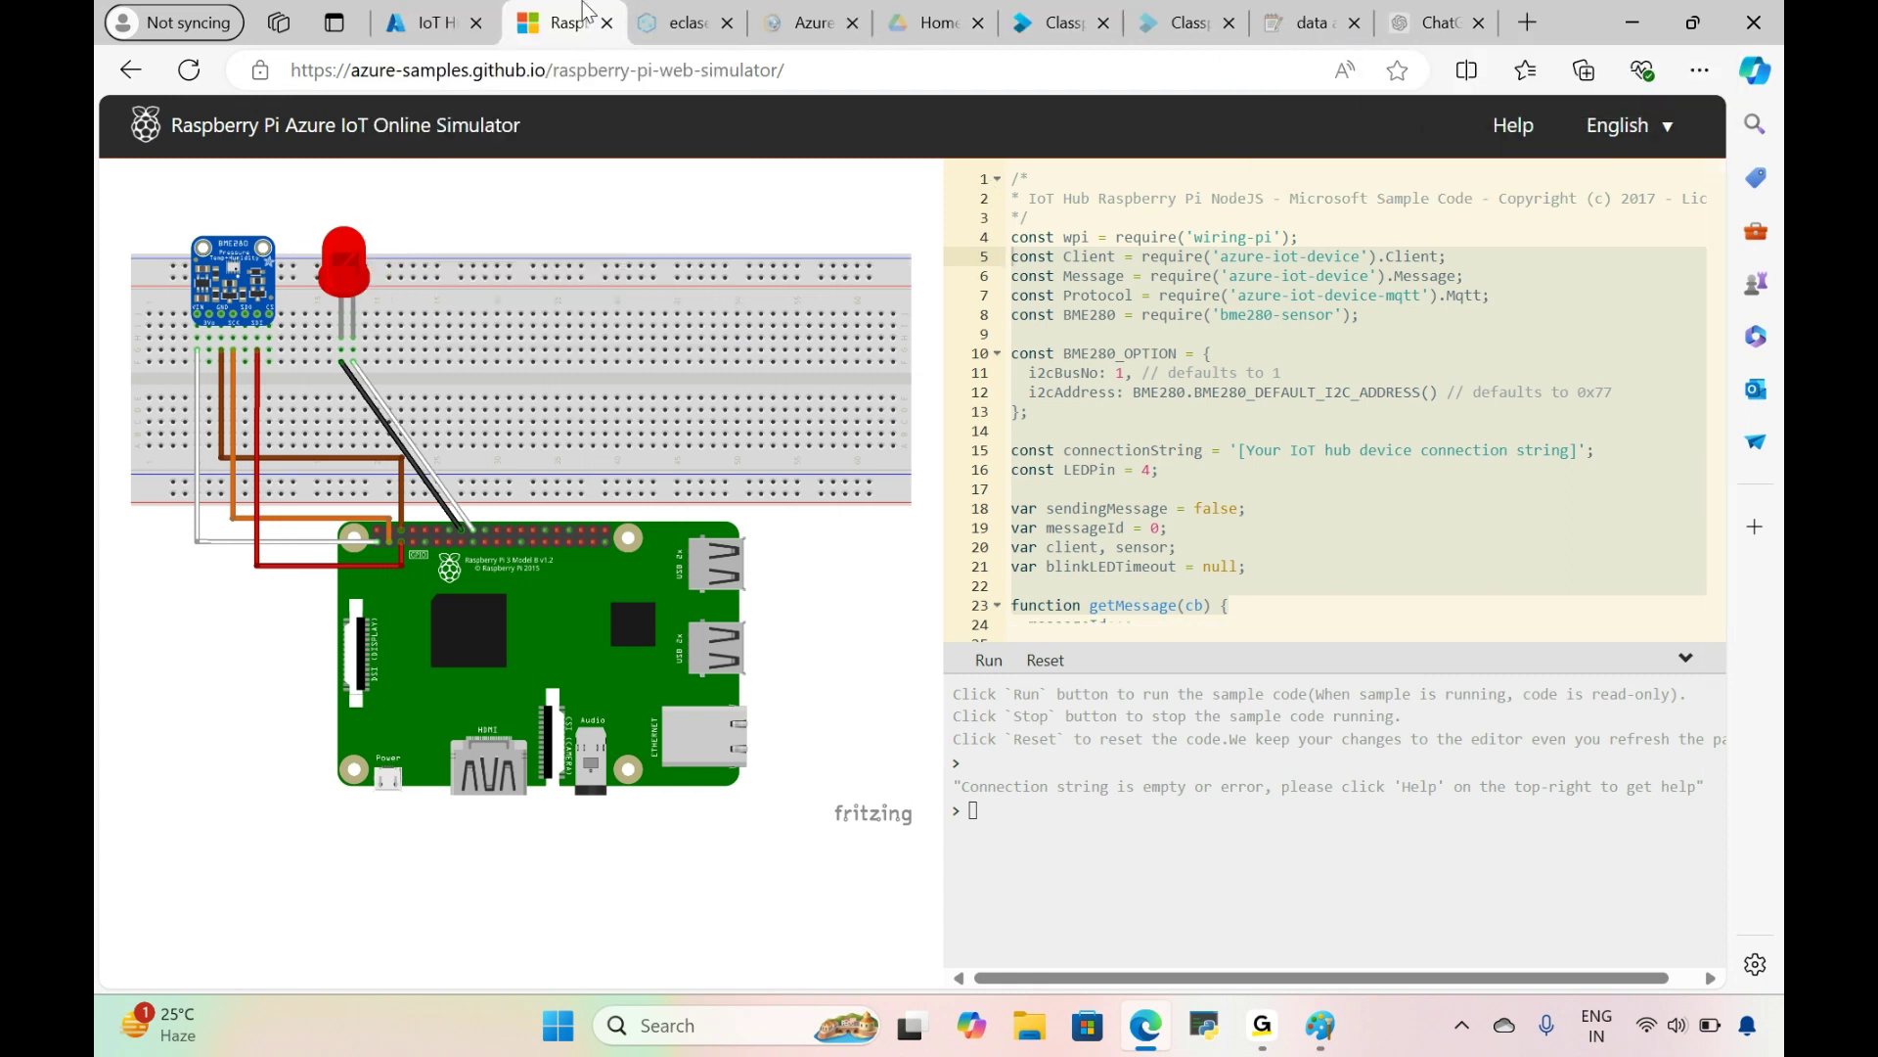
# Step: Alternate between the simulator and the hub deployment overview, and check the deployment's progress in the portal notifications
pyautogui.click(454, 10)
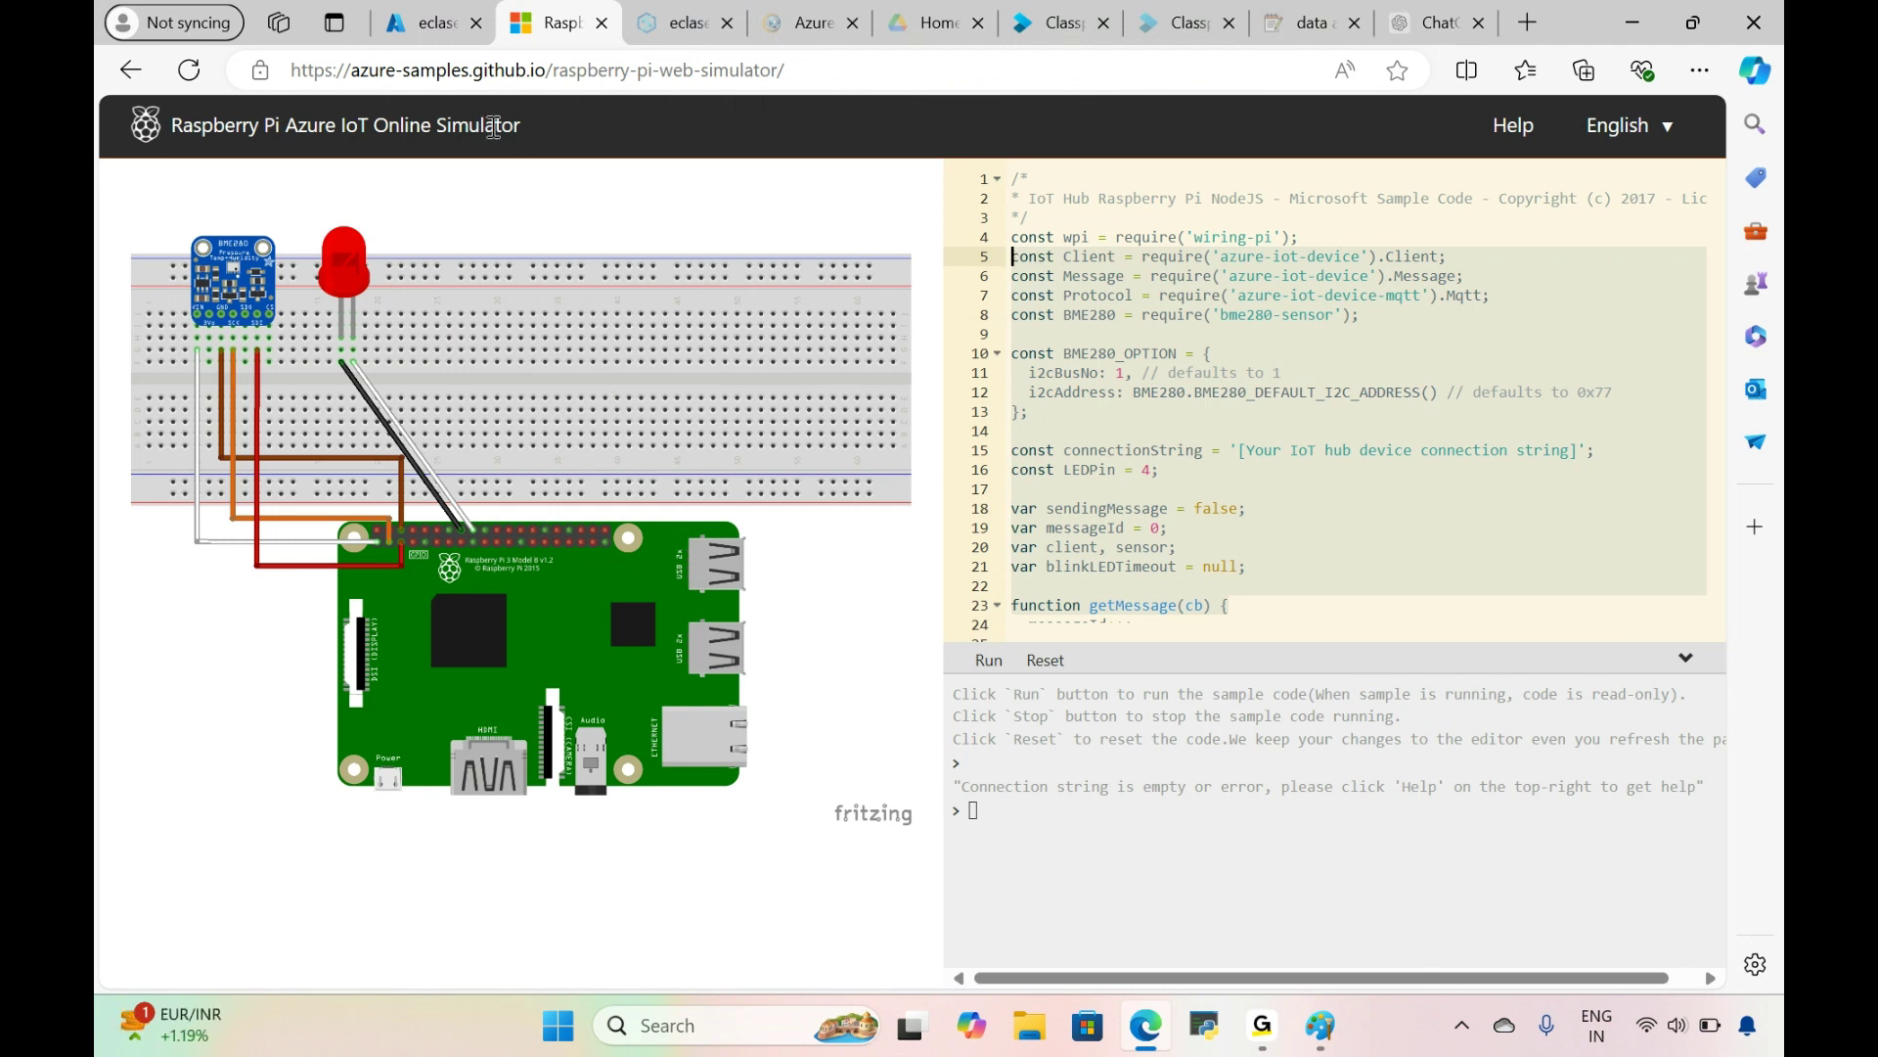
pyautogui.click(445, 12)
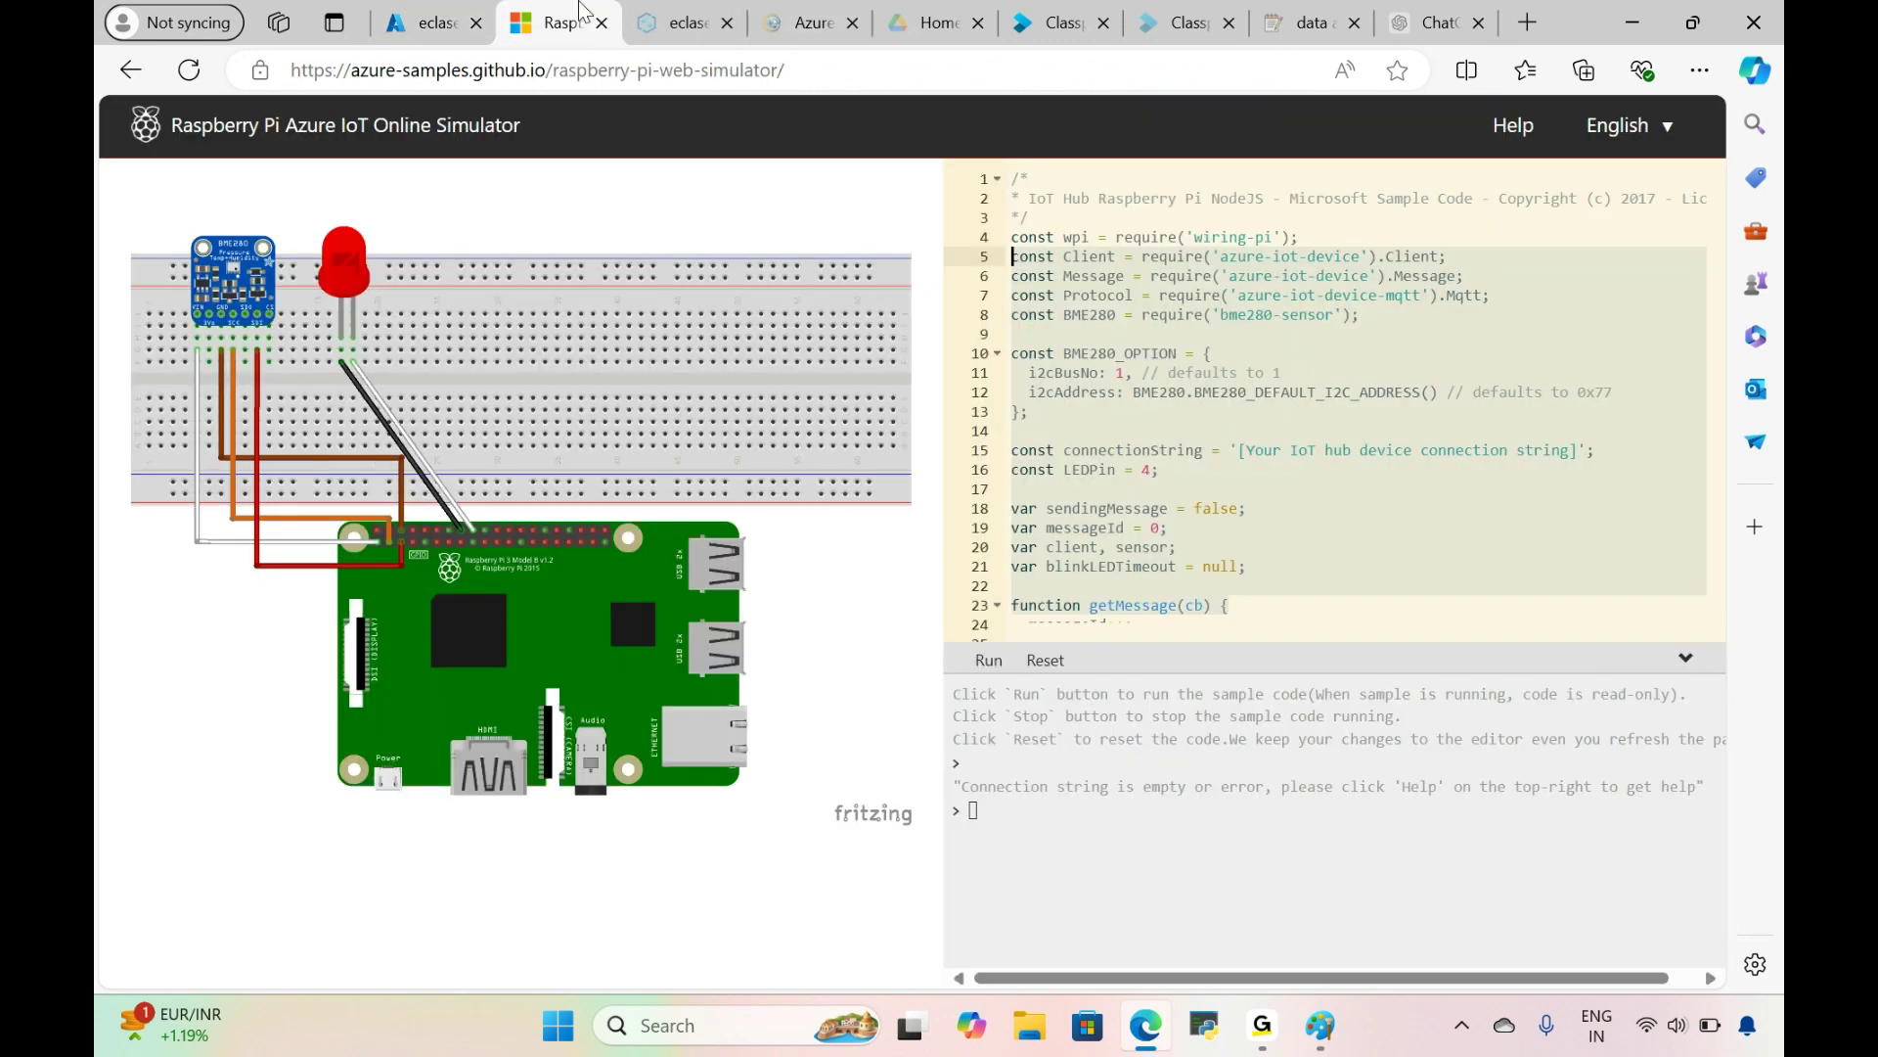
pyautogui.click(558, 22)
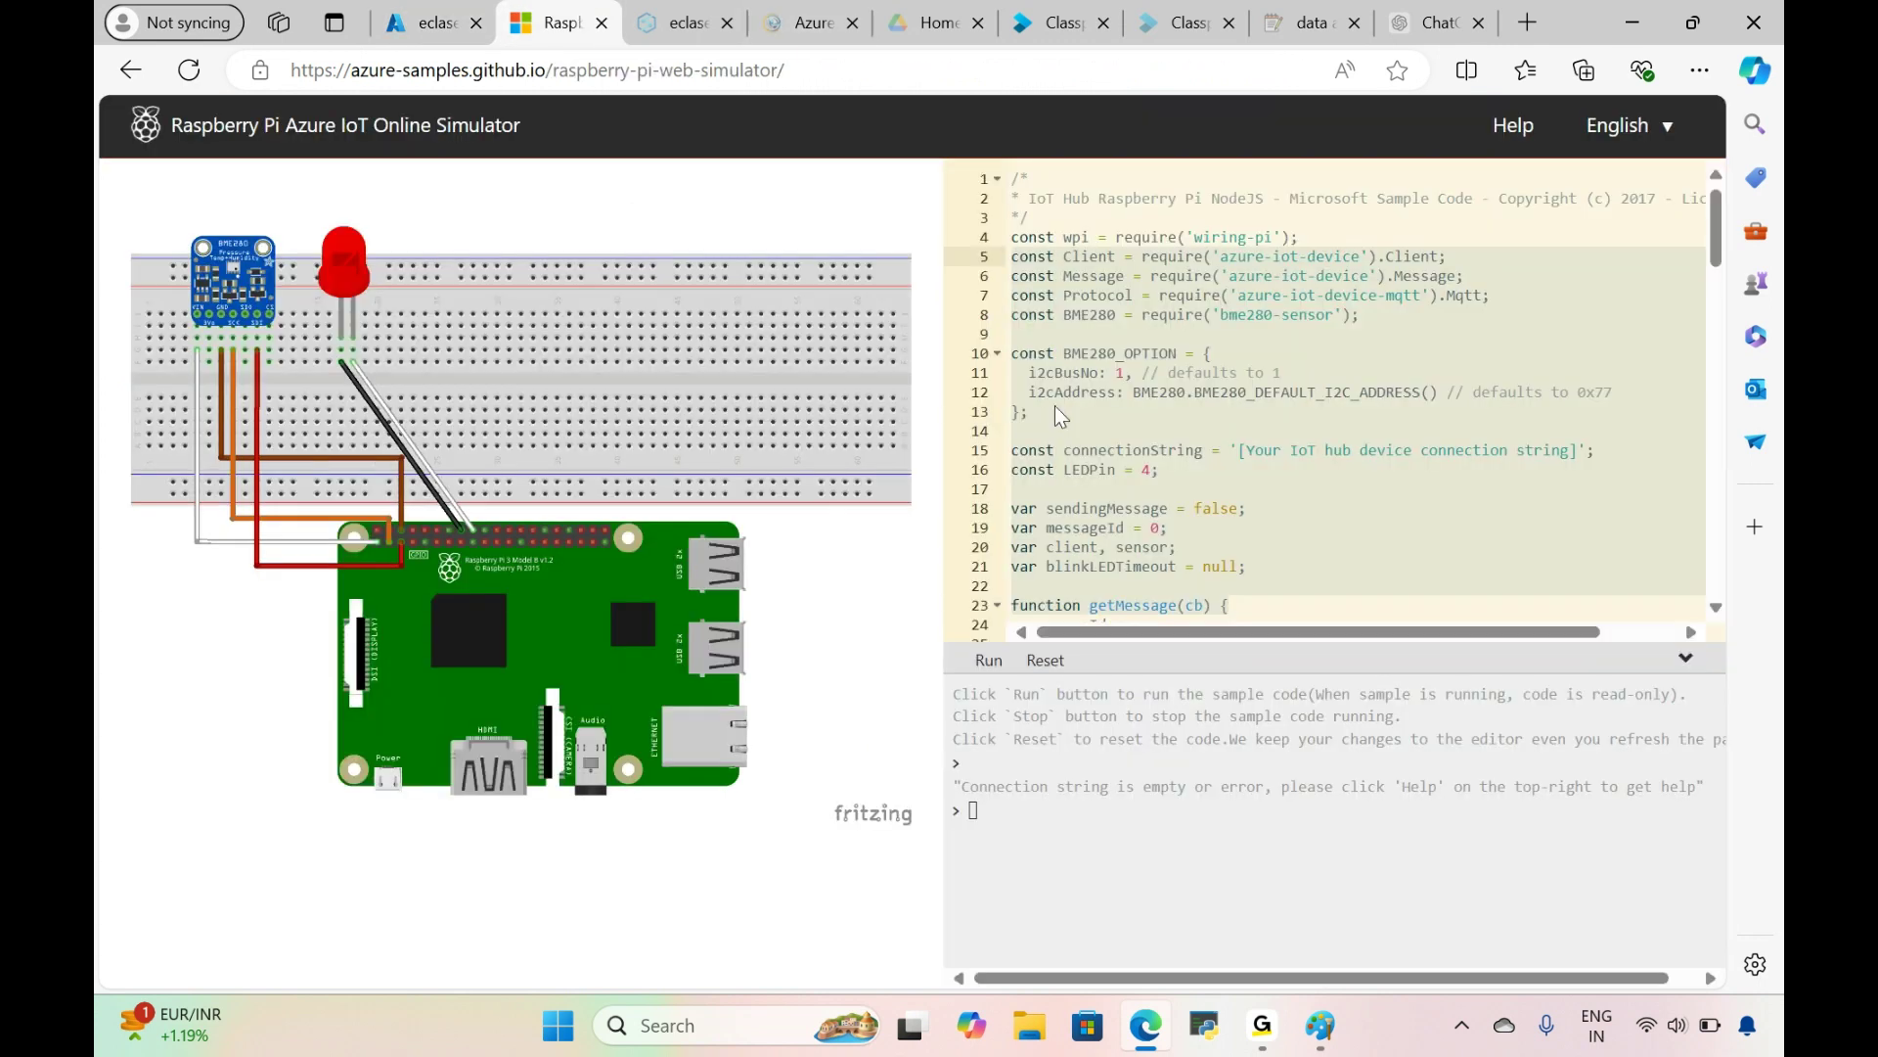
pyautogui.click(431, 22)
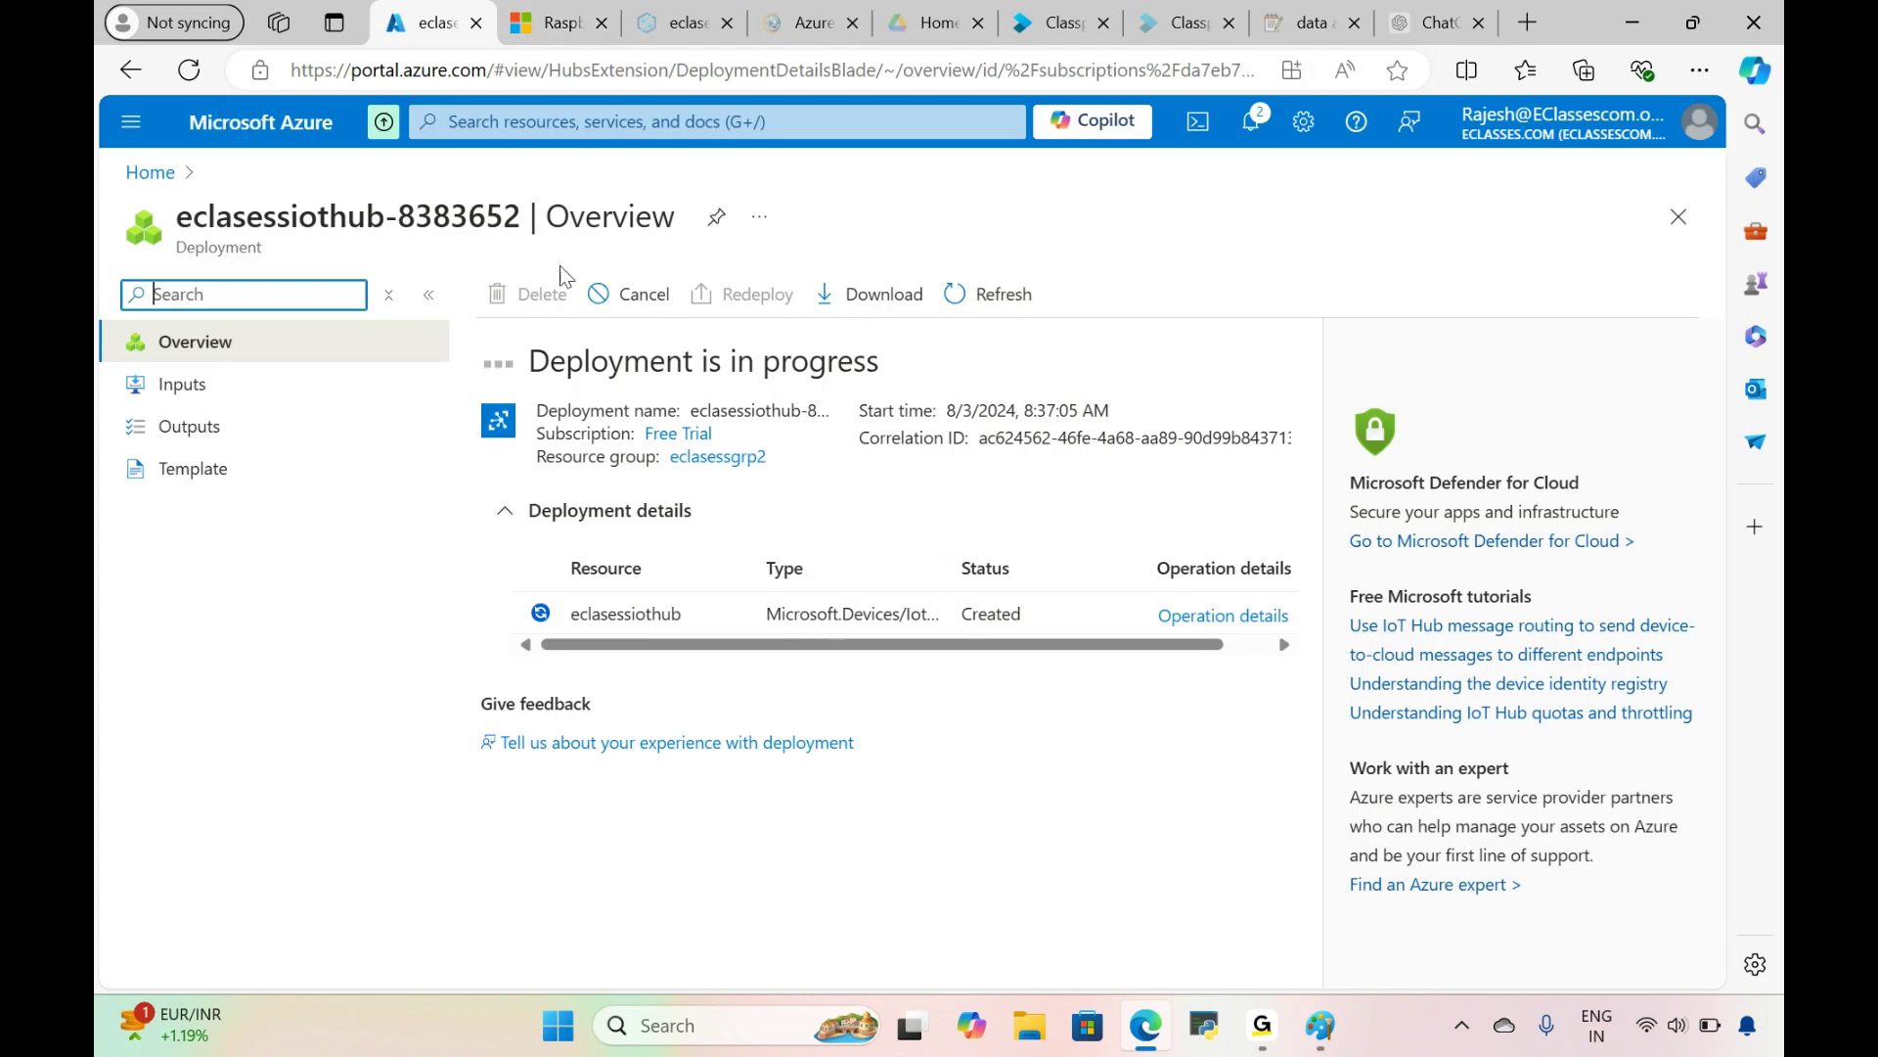
pyautogui.click(573, 21)
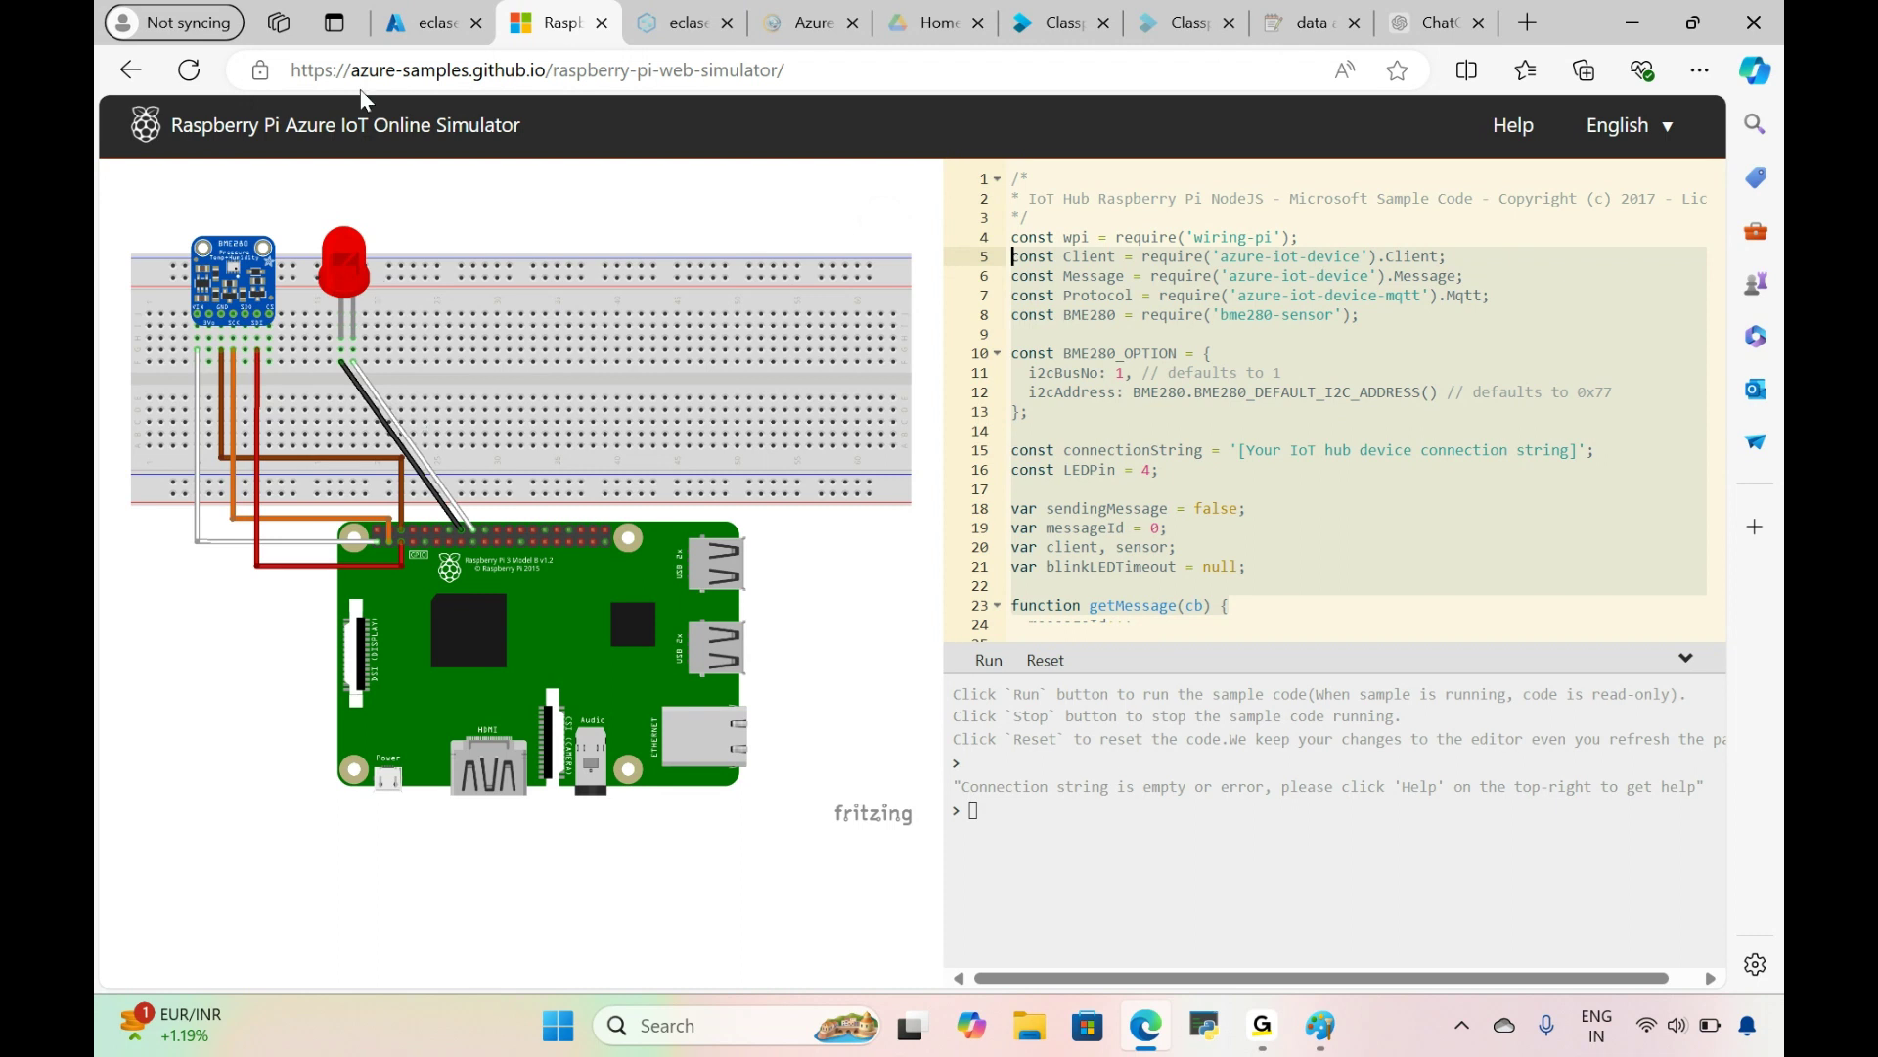
pyautogui.click(428, 22)
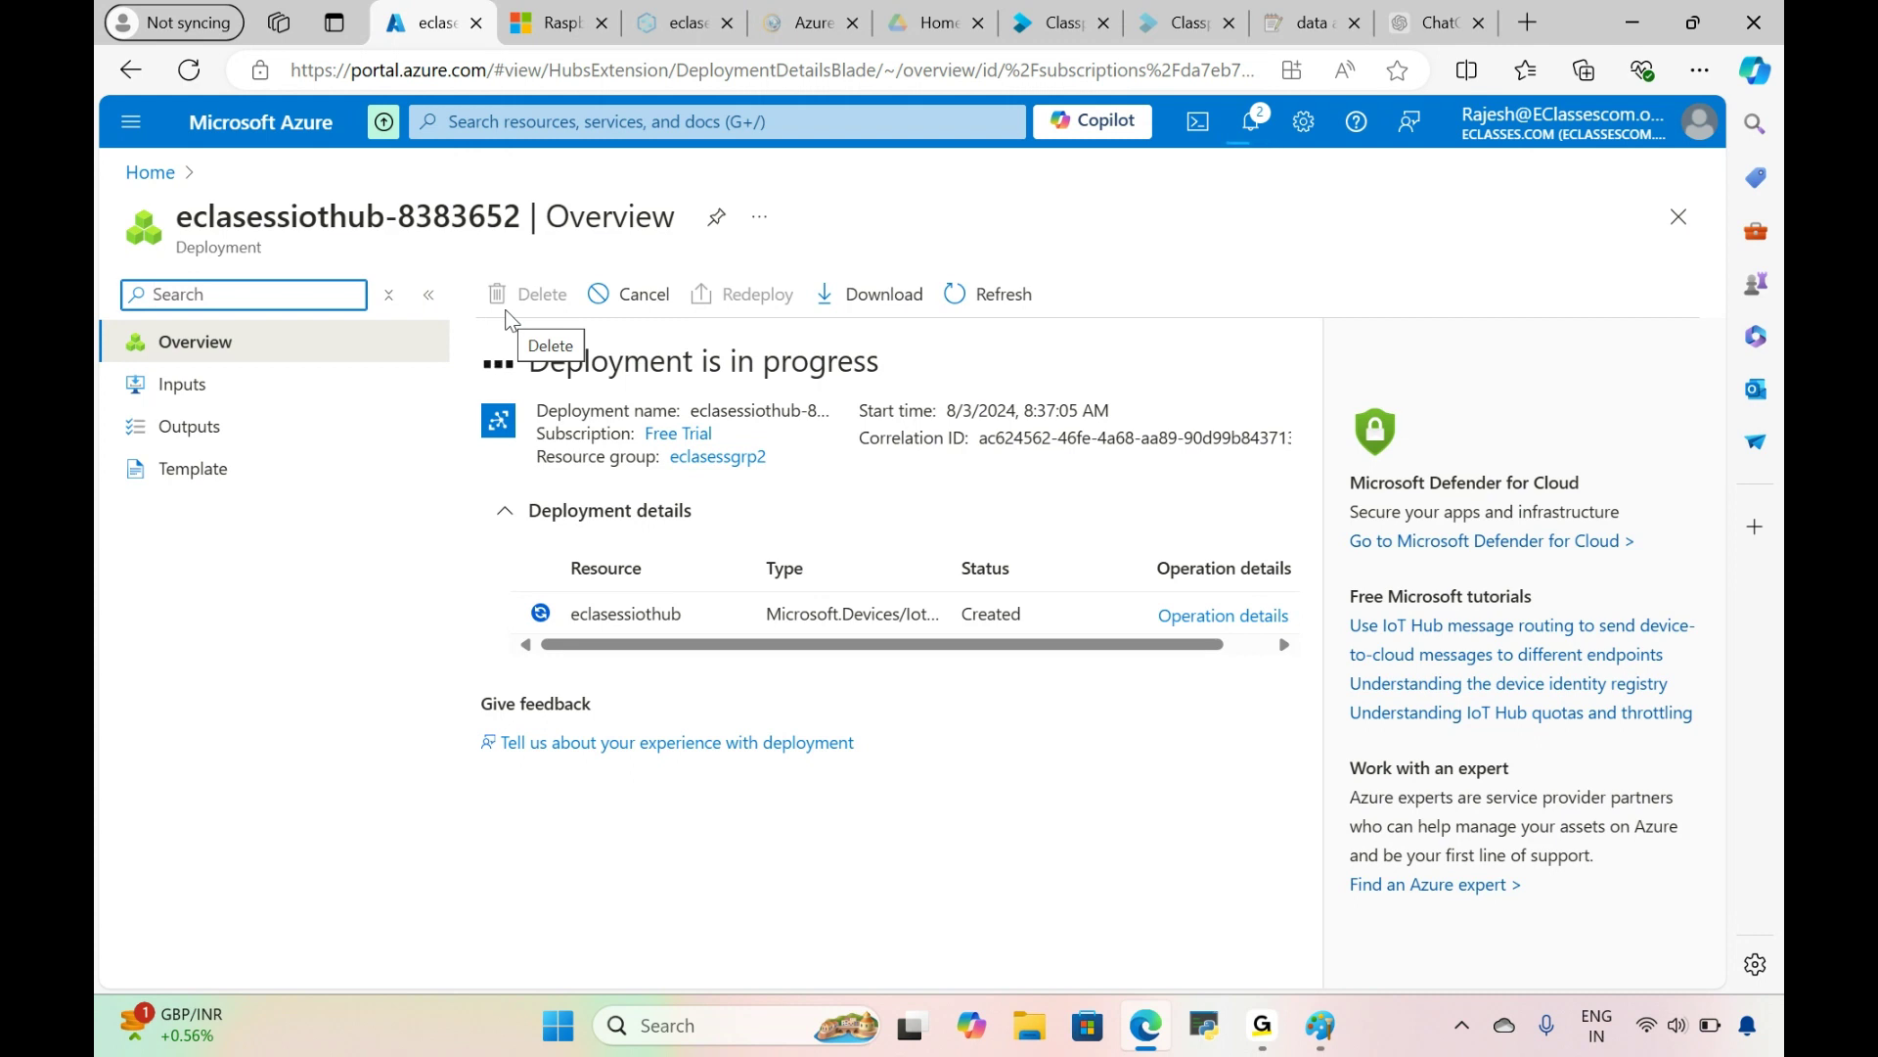
pyautogui.click(1257, 128)
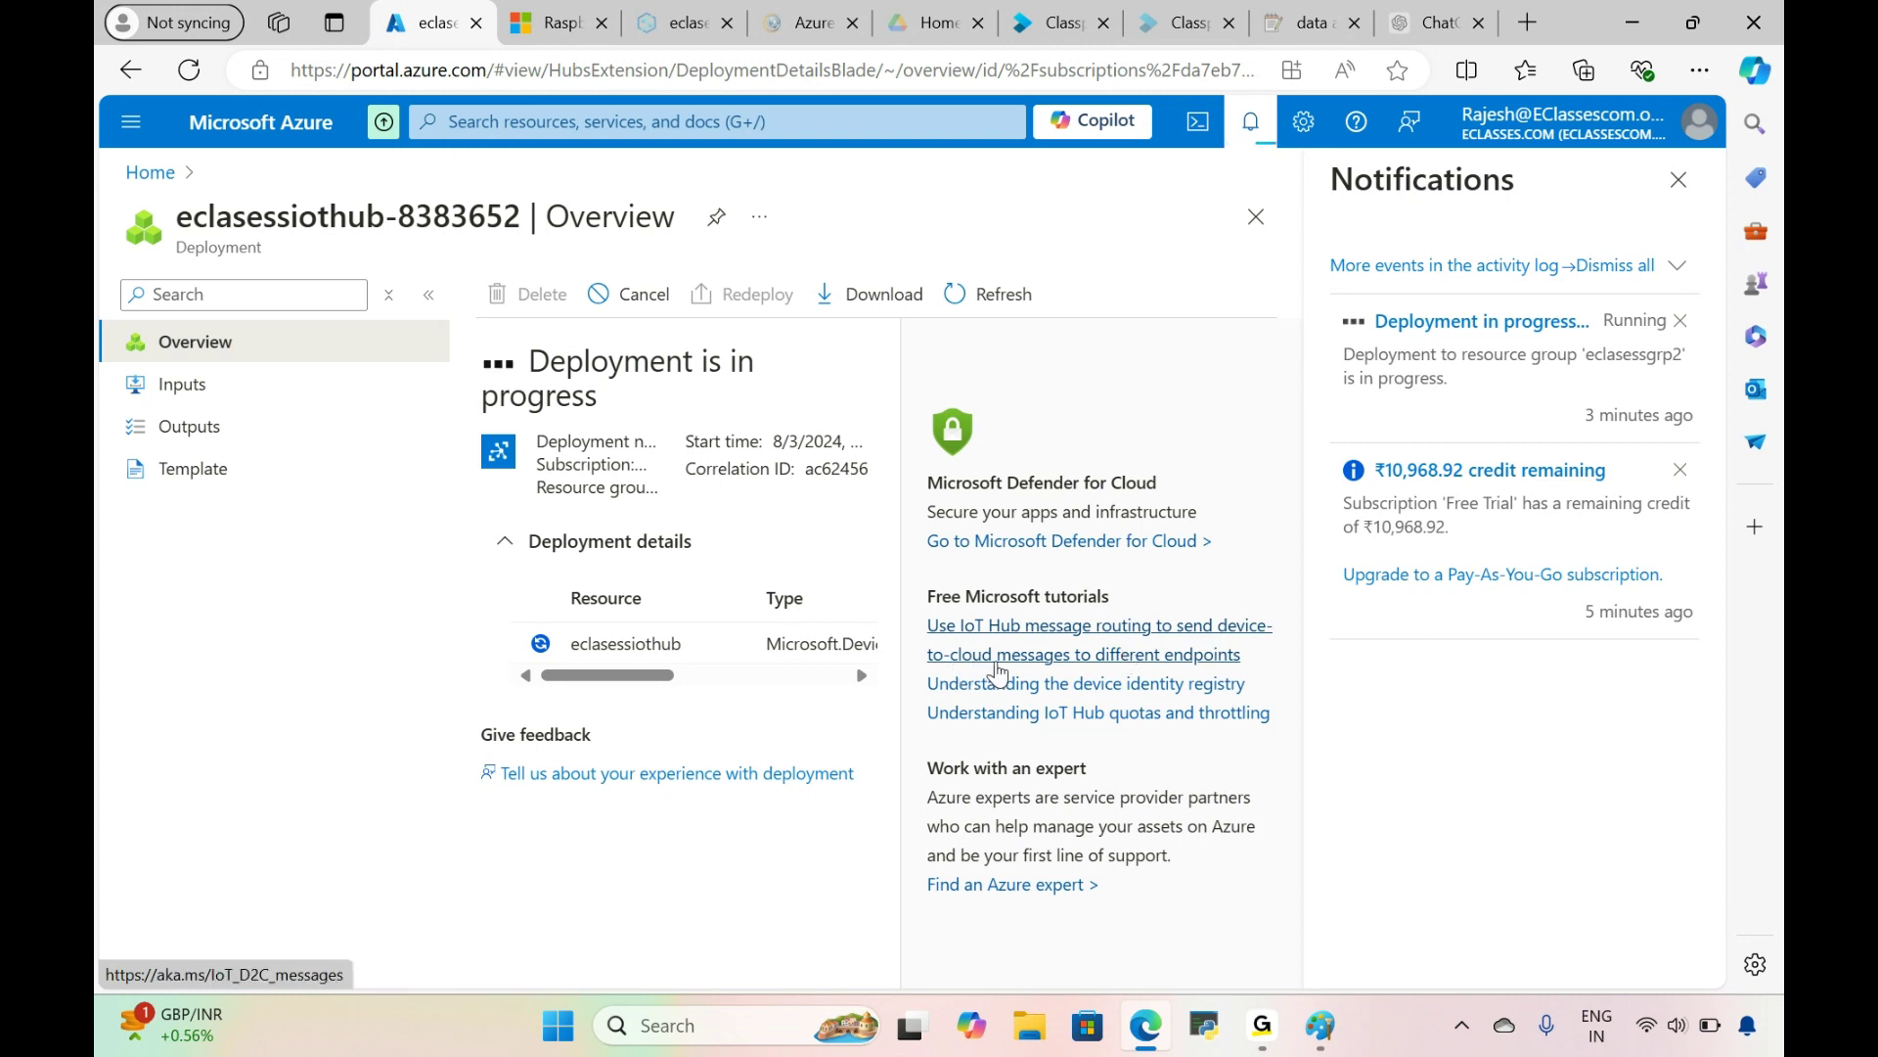
# Step: Examine the sensor setup and connection string section of the simulator's sample code
pyautogui.click(529, 14)
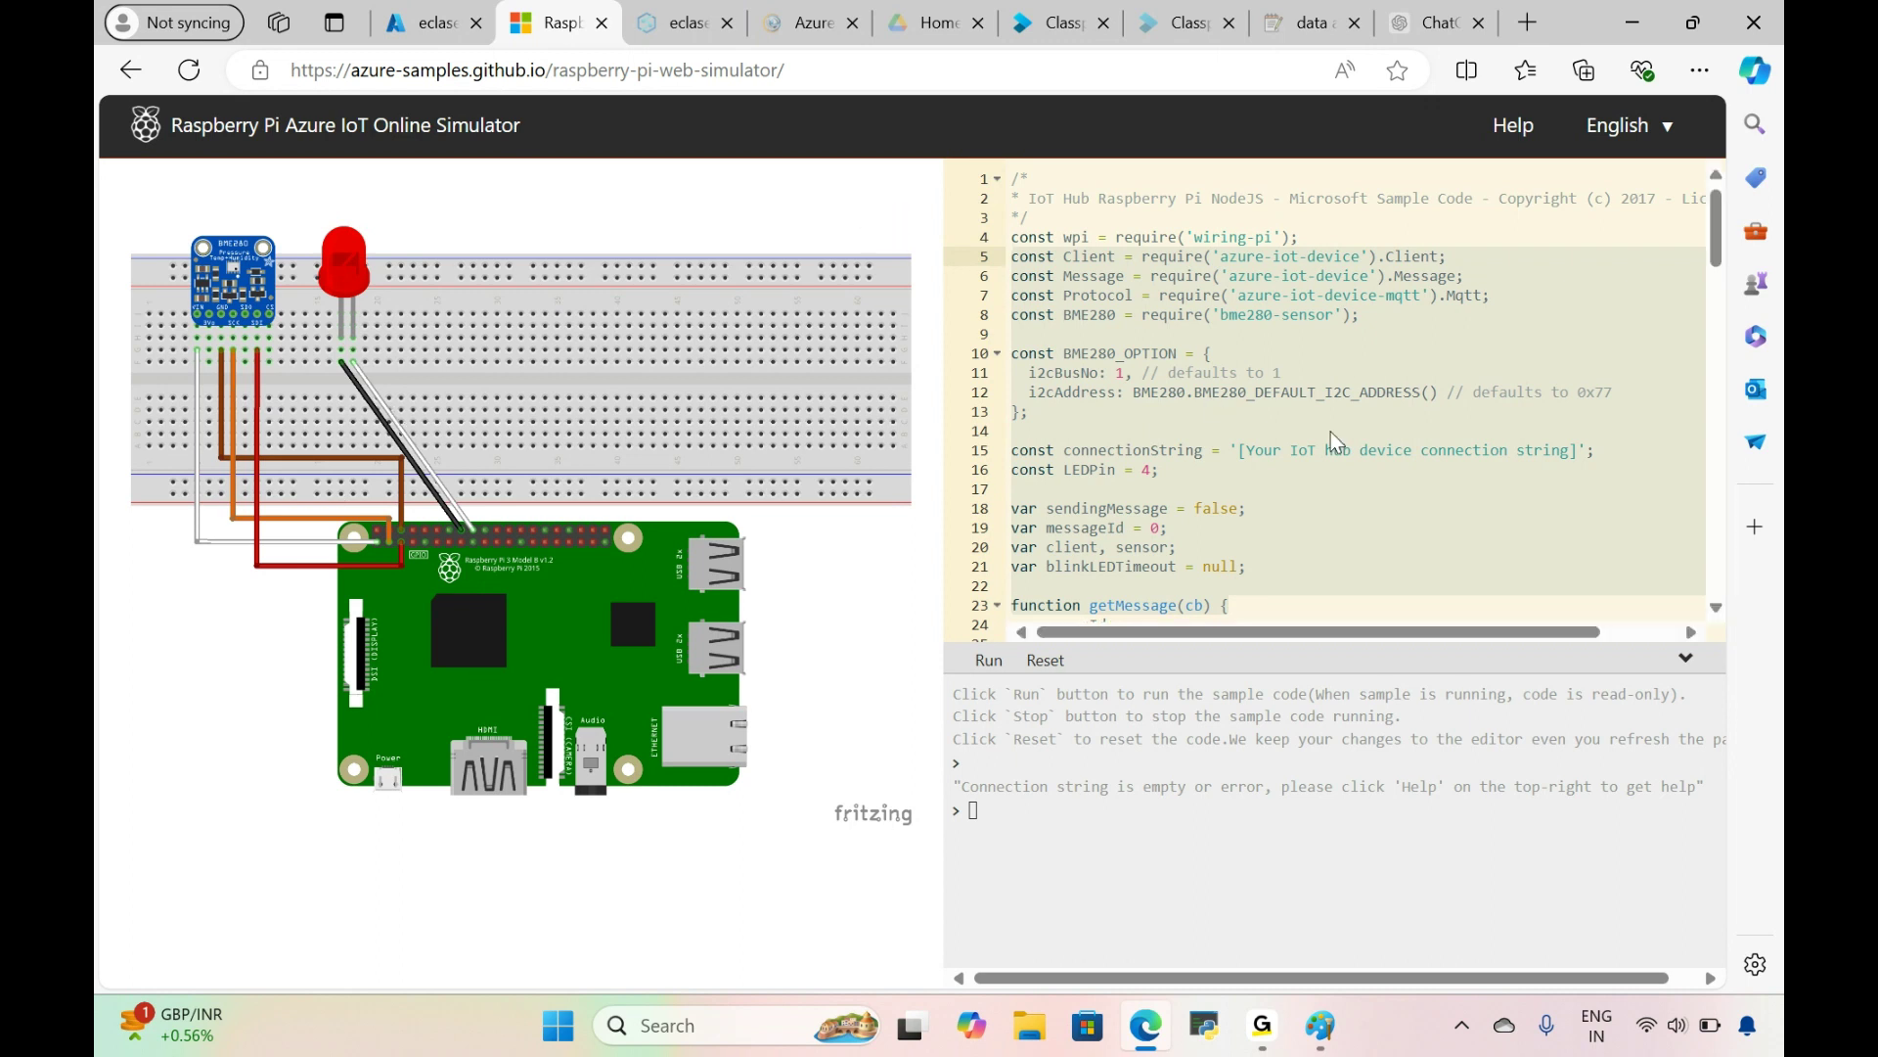
pyautogui.click(1275, 612)
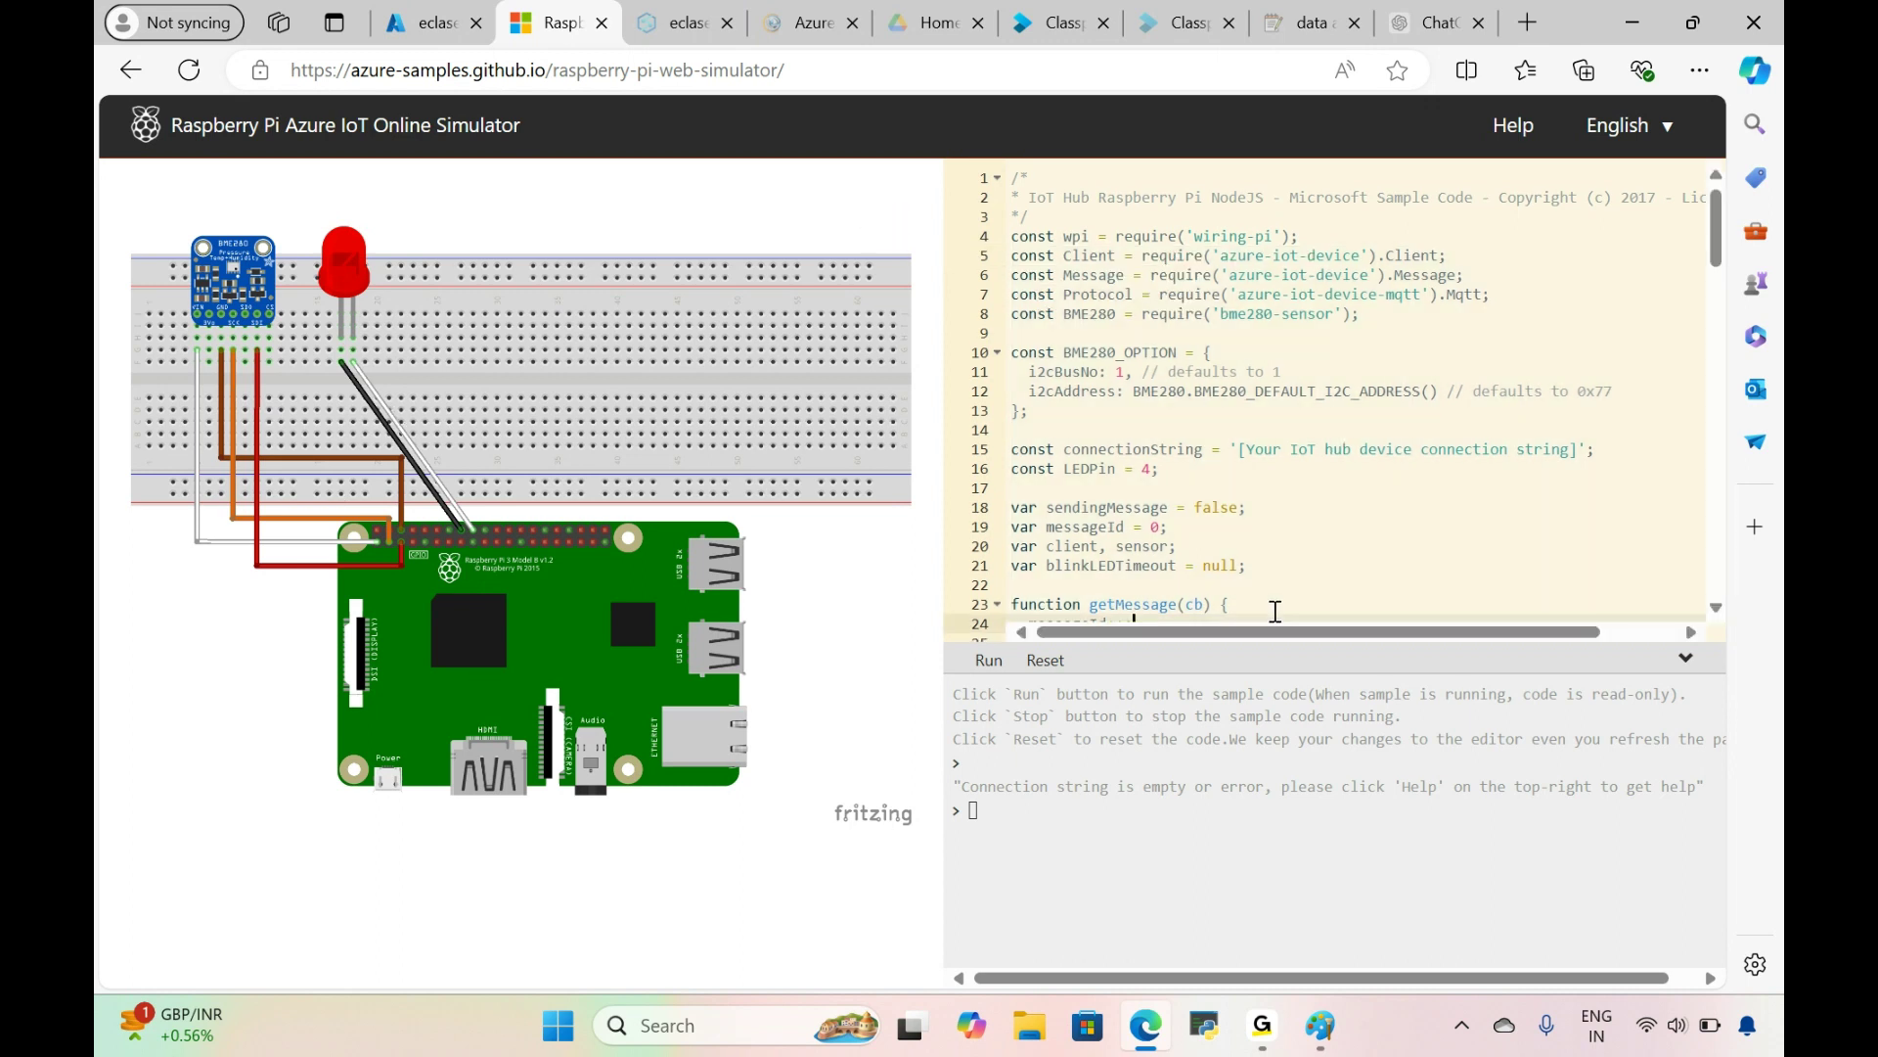
pyautogui.moveTo(1275, 612); pyautogui.dragTo(1012, 221)
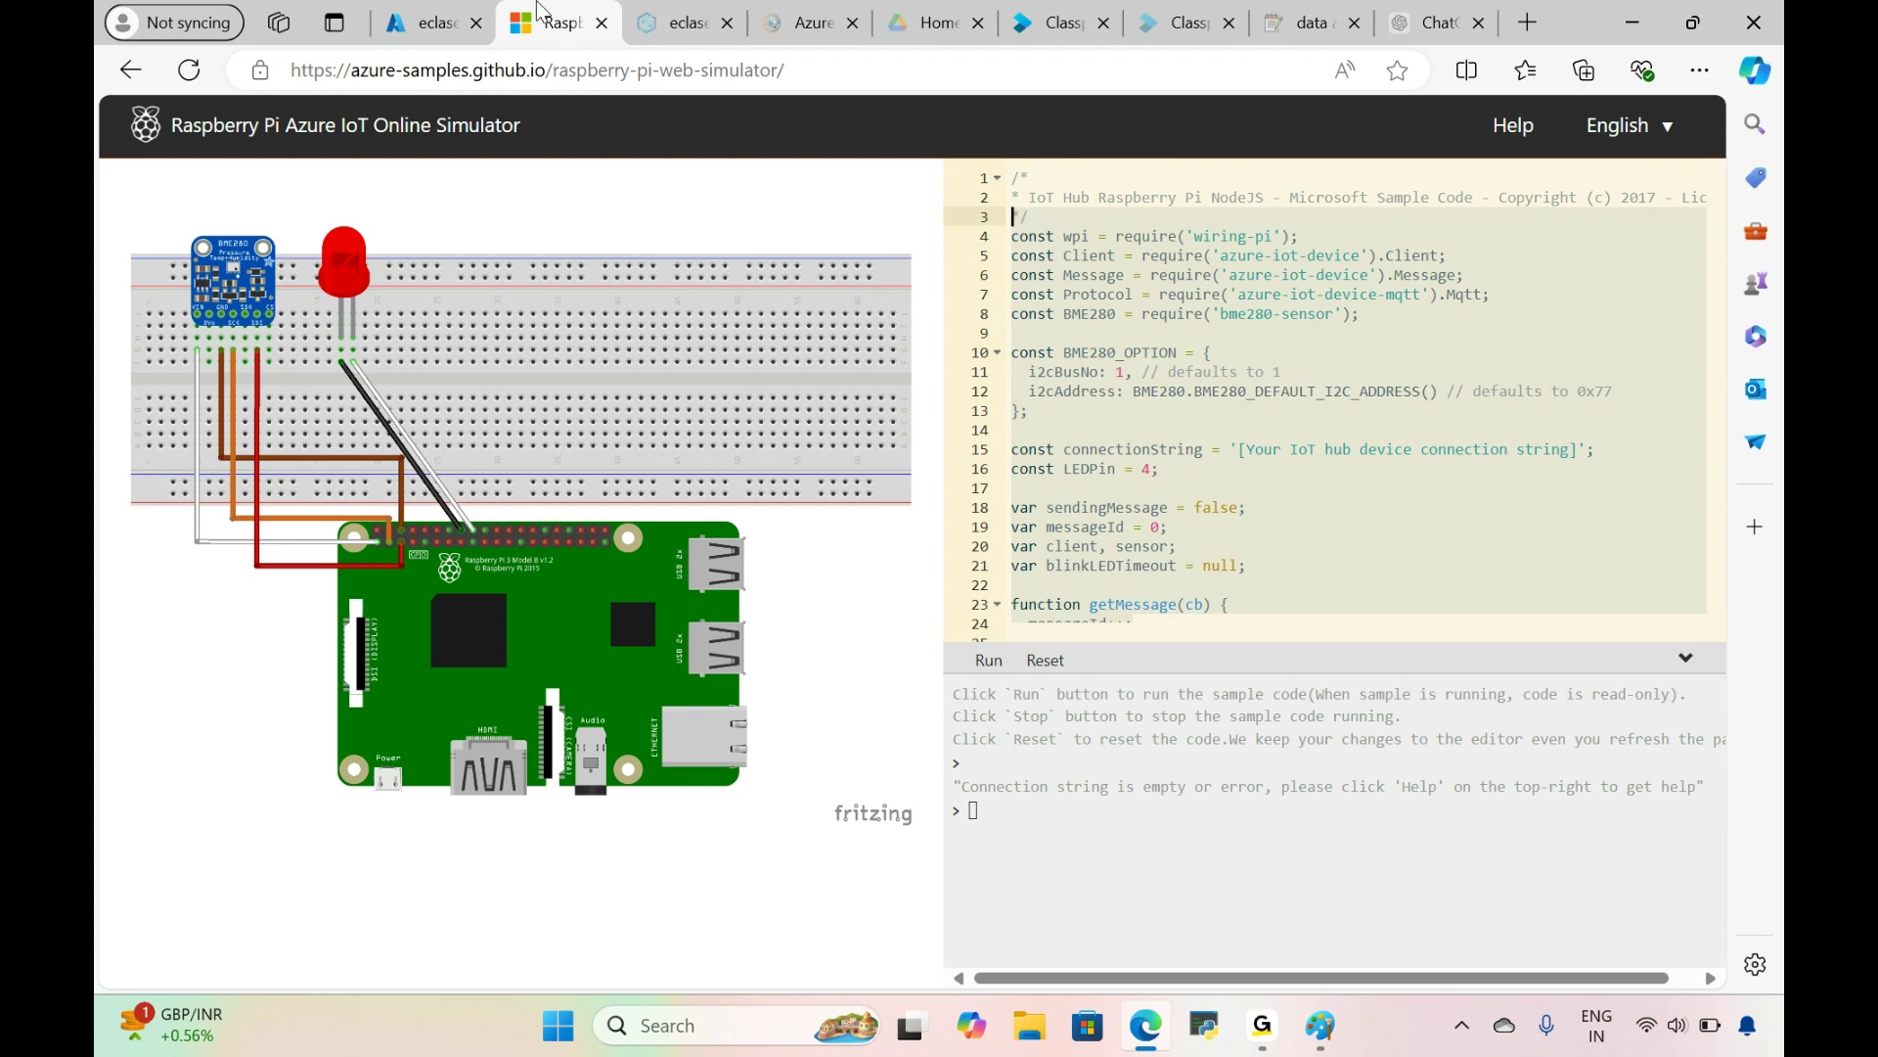
# Step: Return to the hub deployment overview, close the notifications, and open the deployed eclasessiothub resource
pyautogui.click(431, 23)
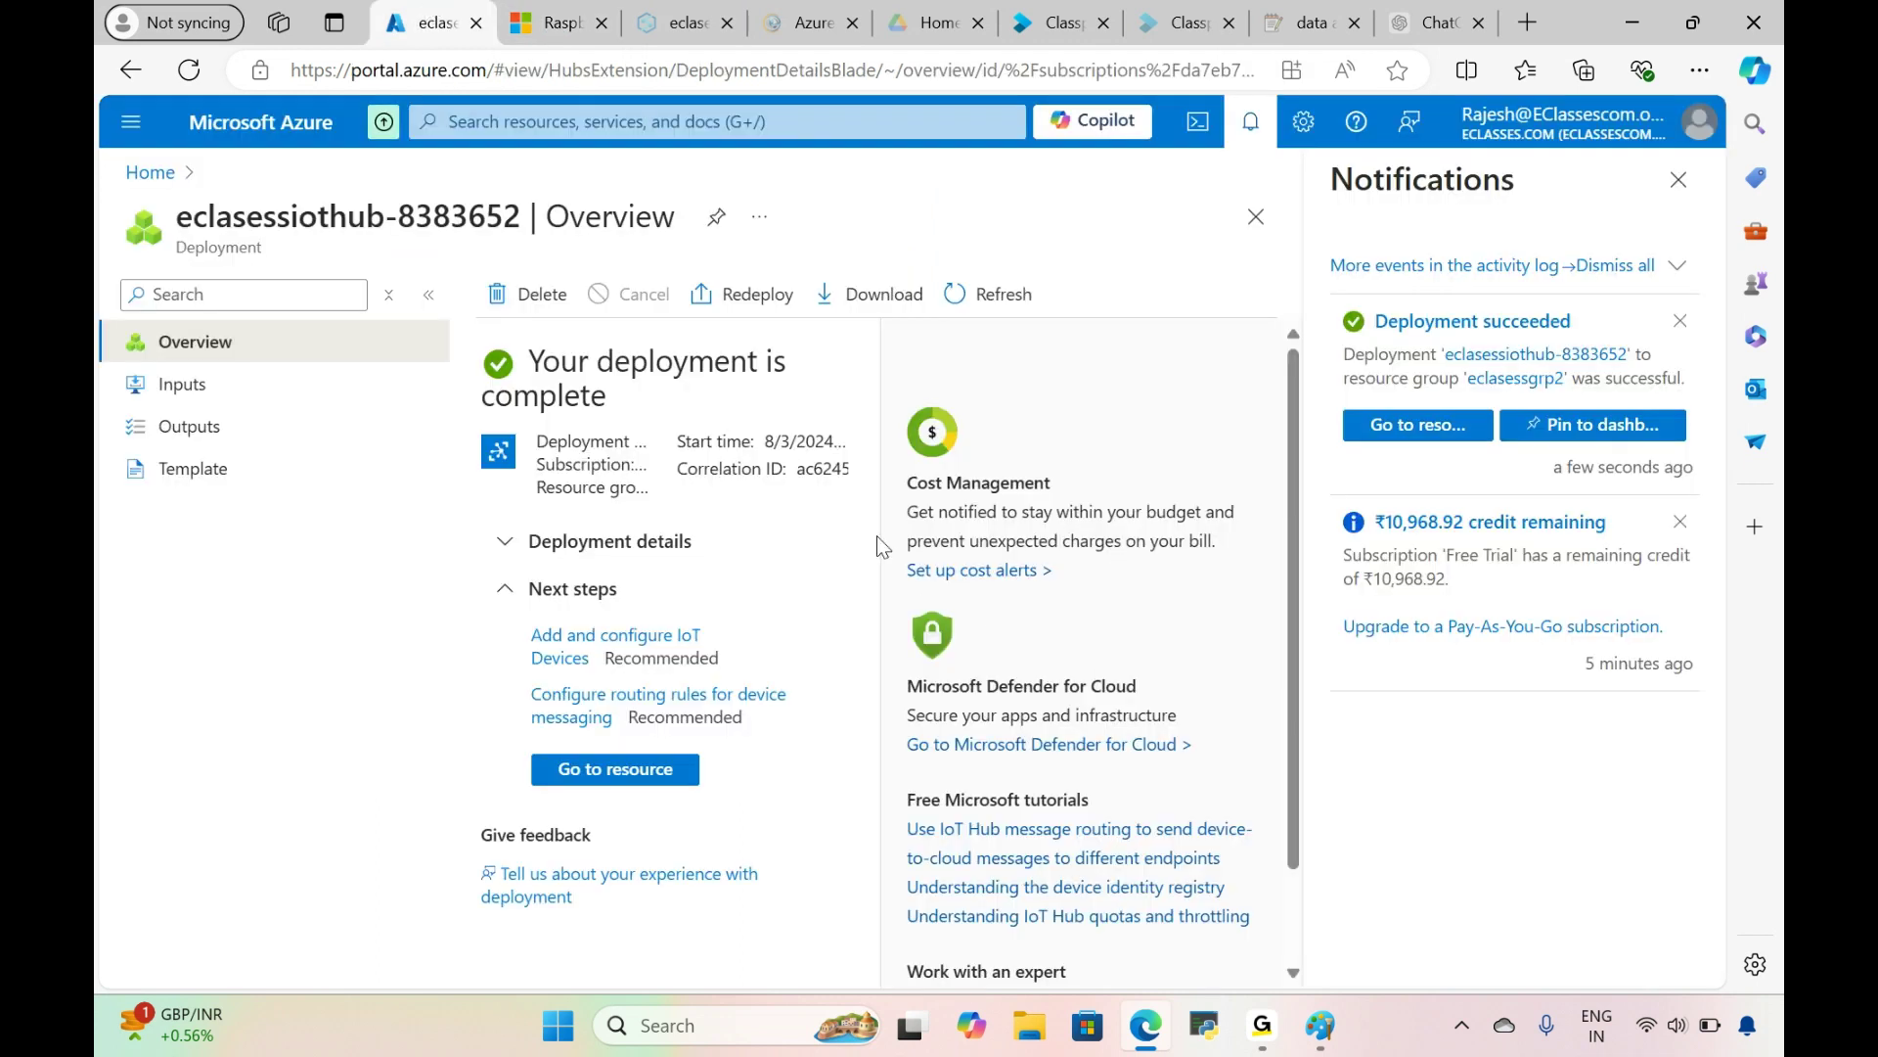
pyautogui.click(1679, 179)
pyautogui.click(634, 696)
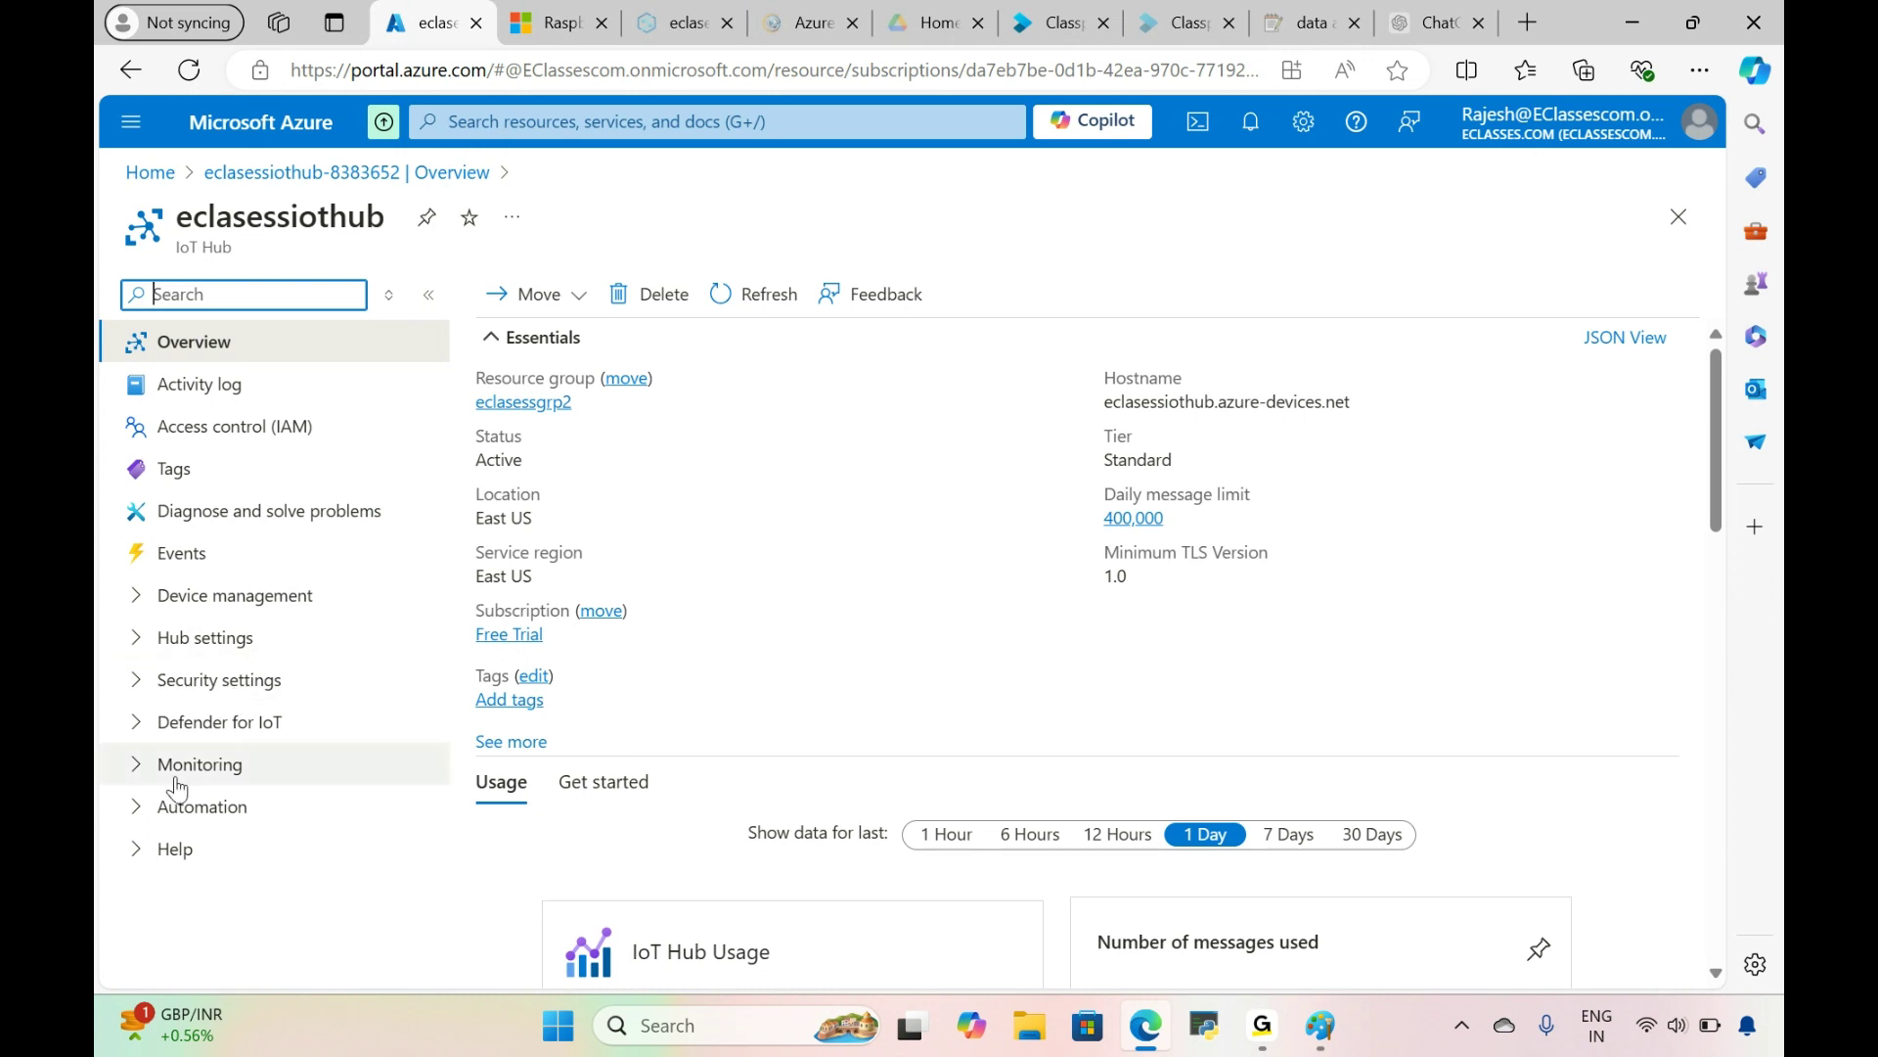
# Step: Open the hub's device list under device management and start adding a new device
pyautogui.click(137, 641)
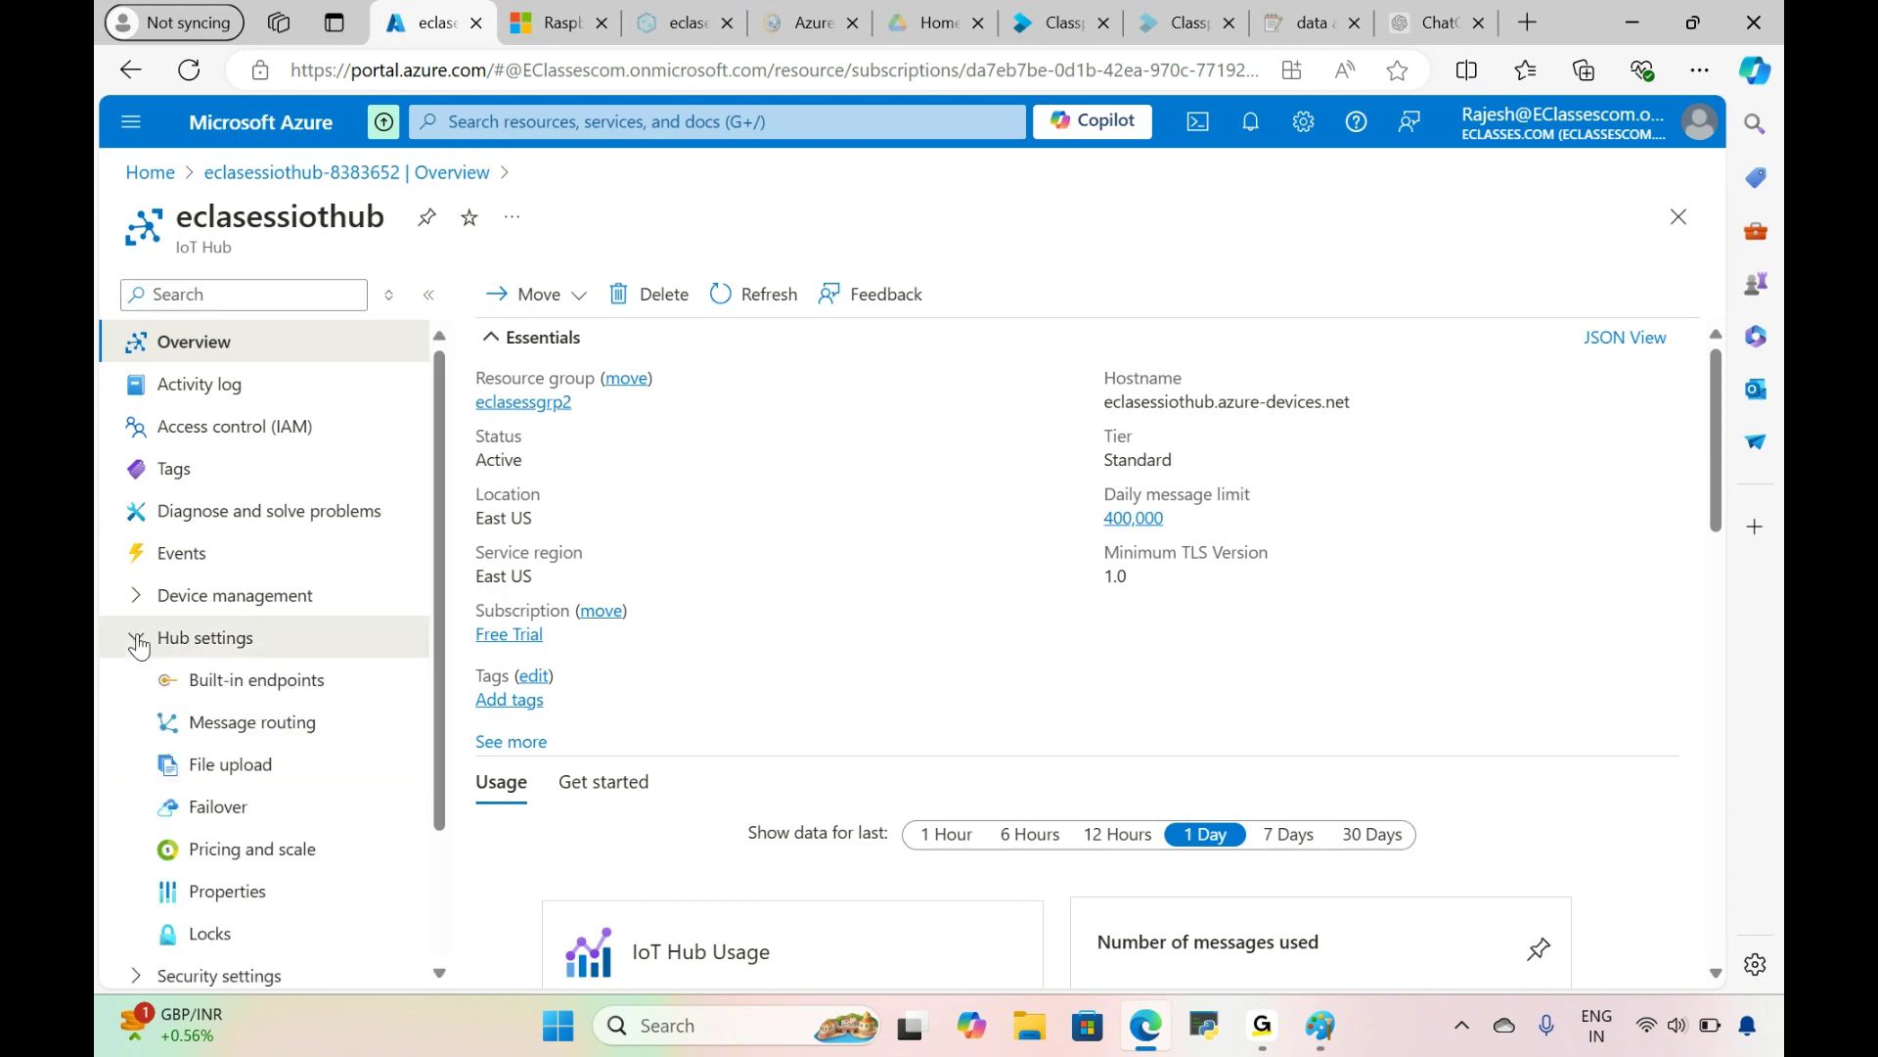
pyautogui.click(138, 644)
pyautogui.click(144, 607)
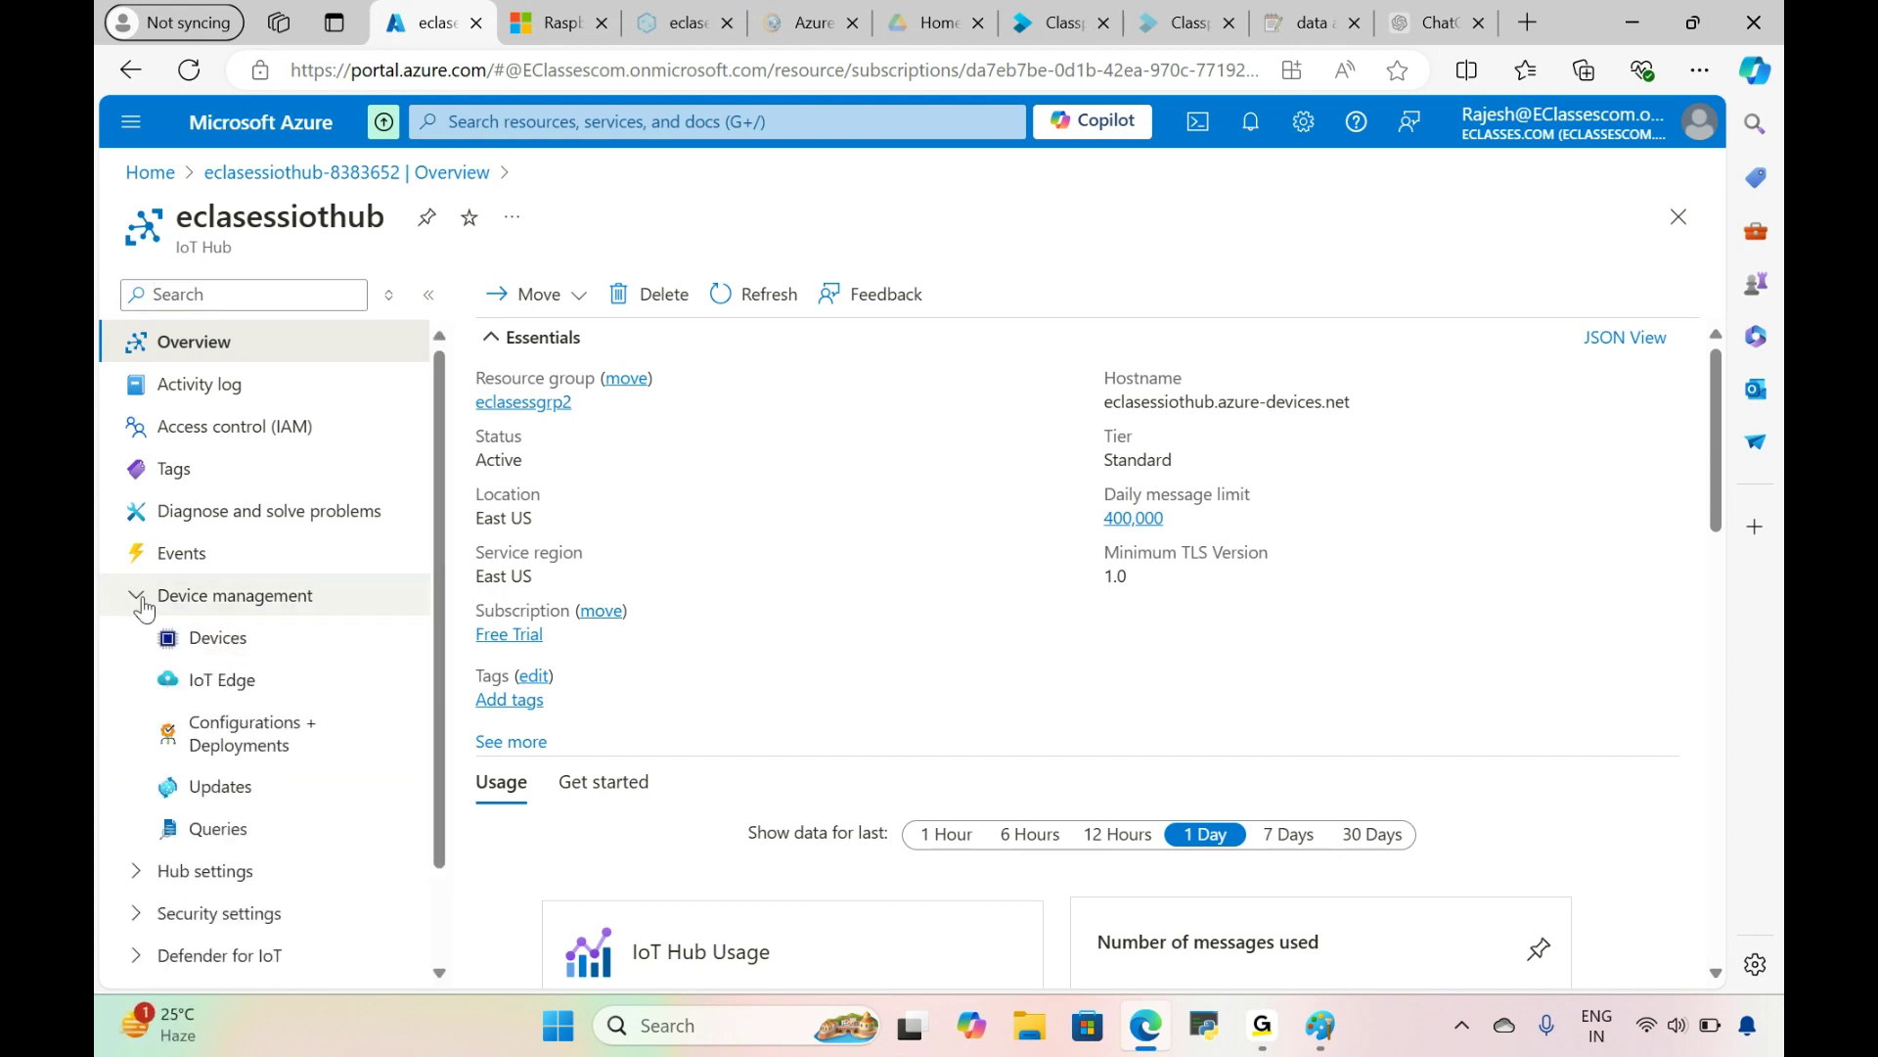
pyautogui.click(236, 652)
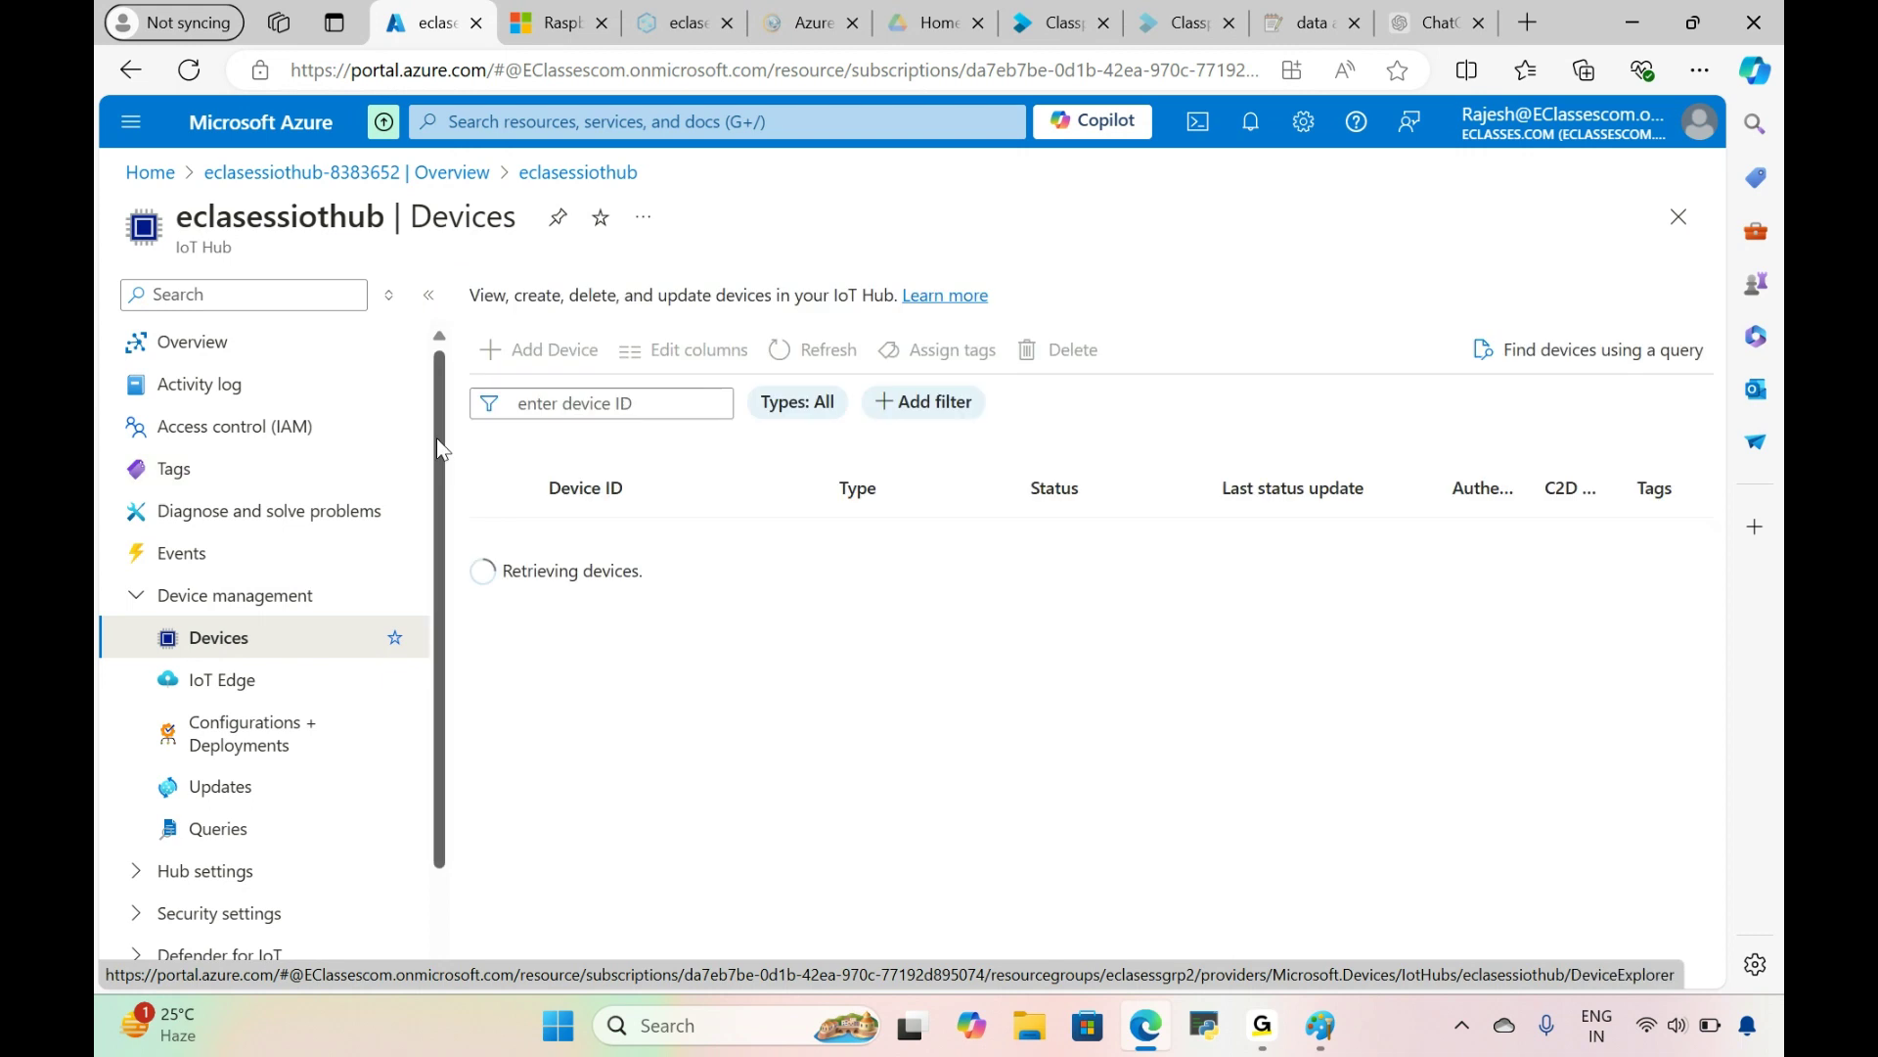
pyautogui.scroll(-1, 437, 437)
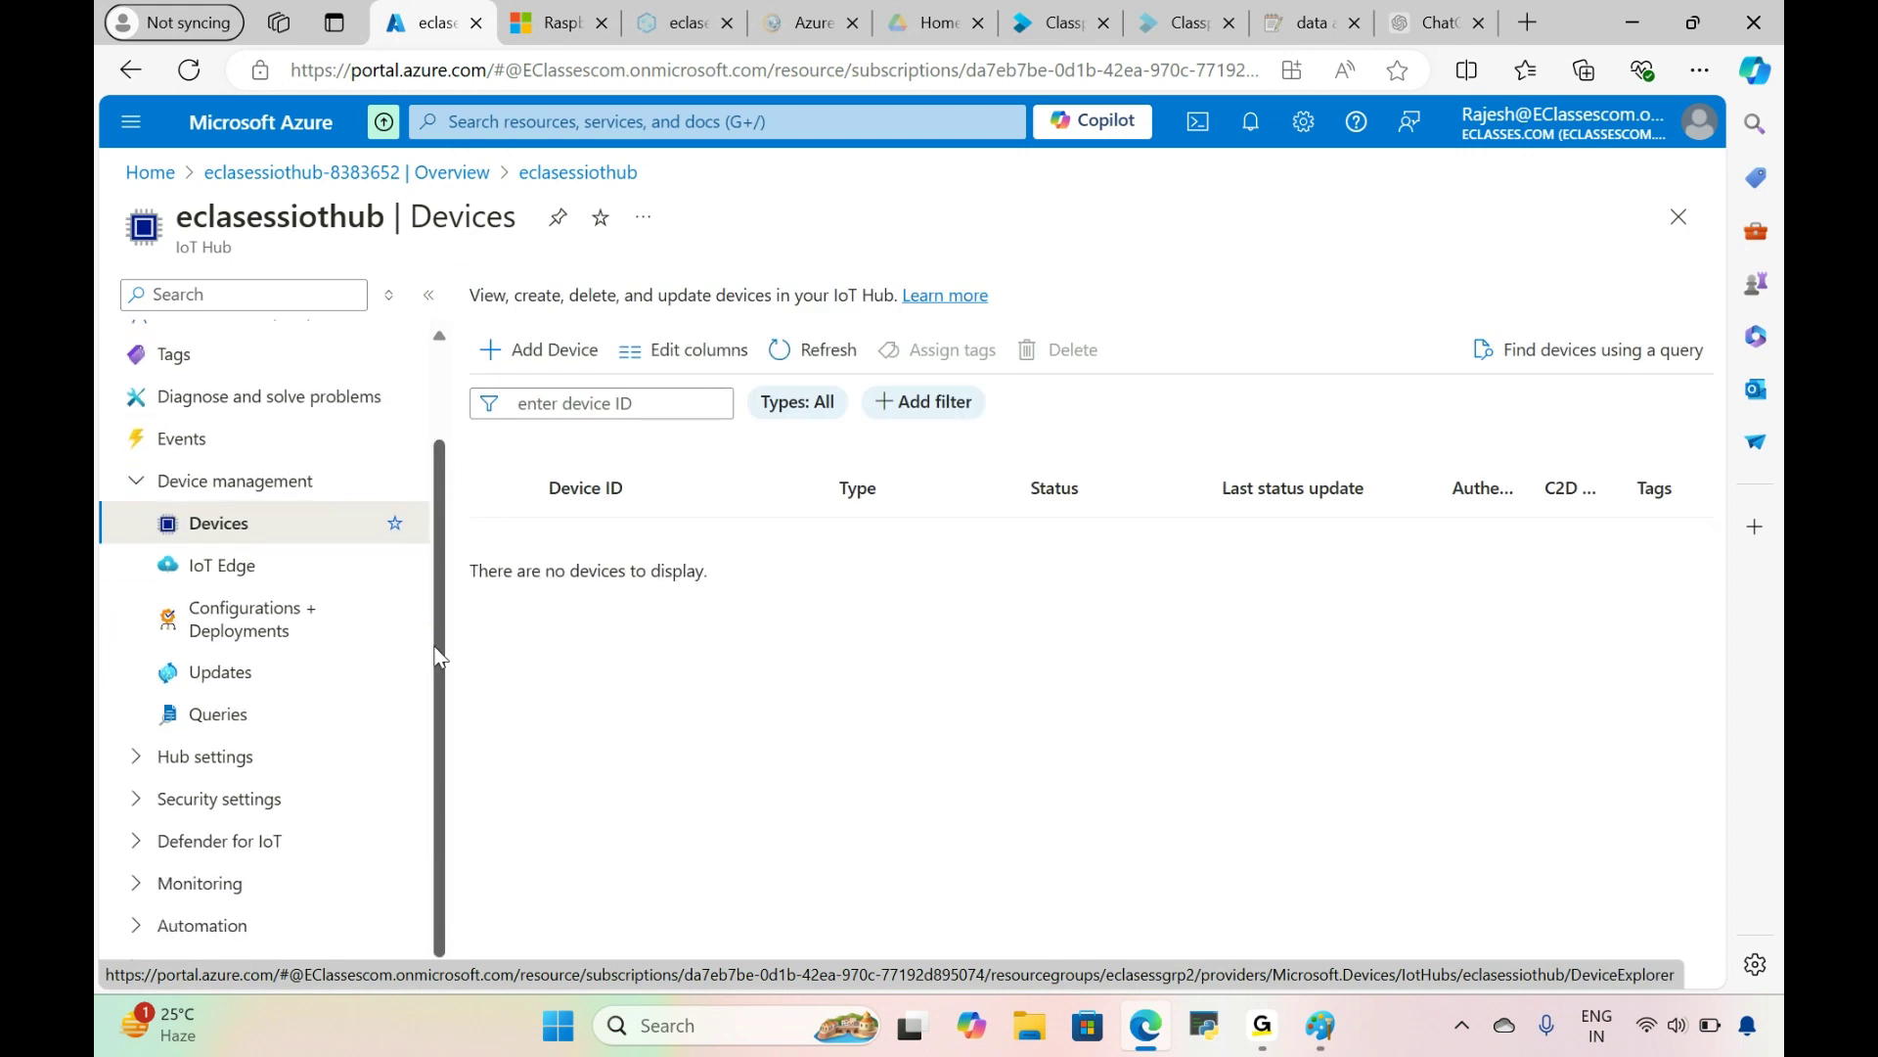
pyautogui.click(545, 354)
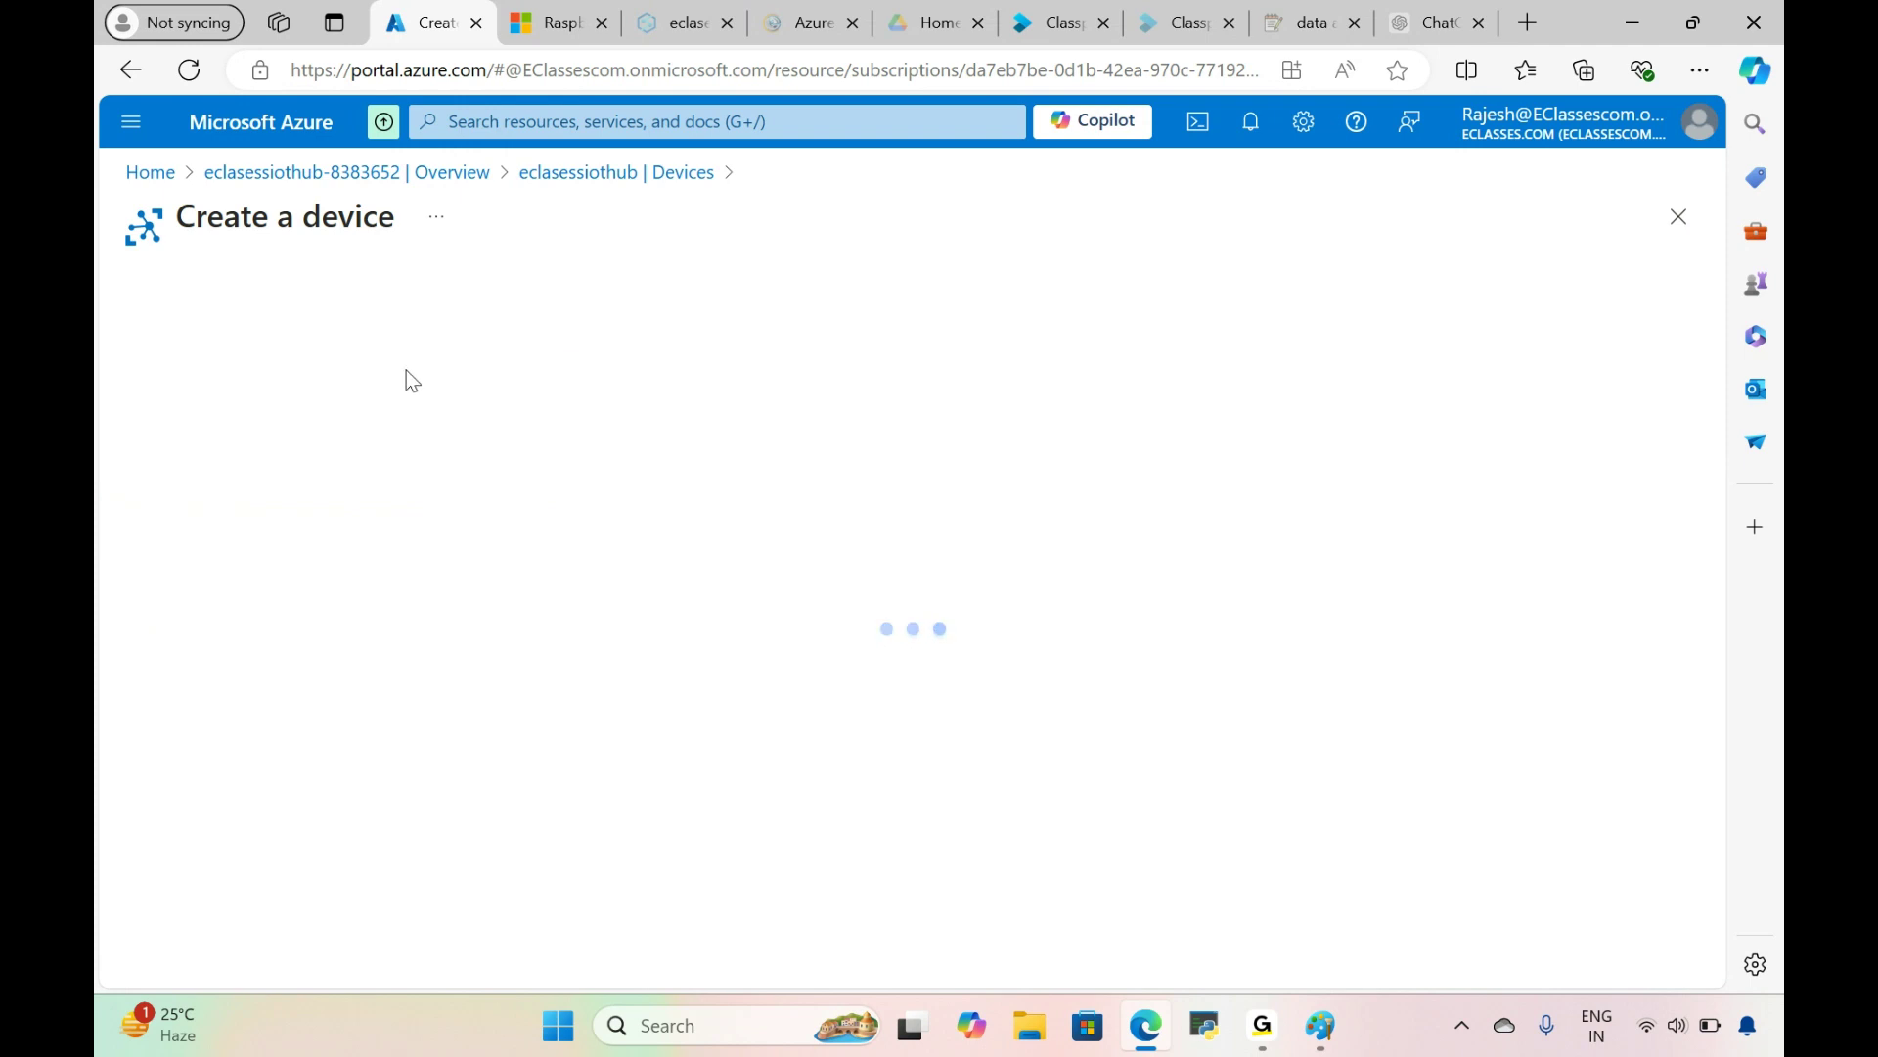
# Step: Create the device with ID eclasessiotdevice using the default symmetric key authentication, and refresh the hub's device list
pyautogui.click(267, 450)
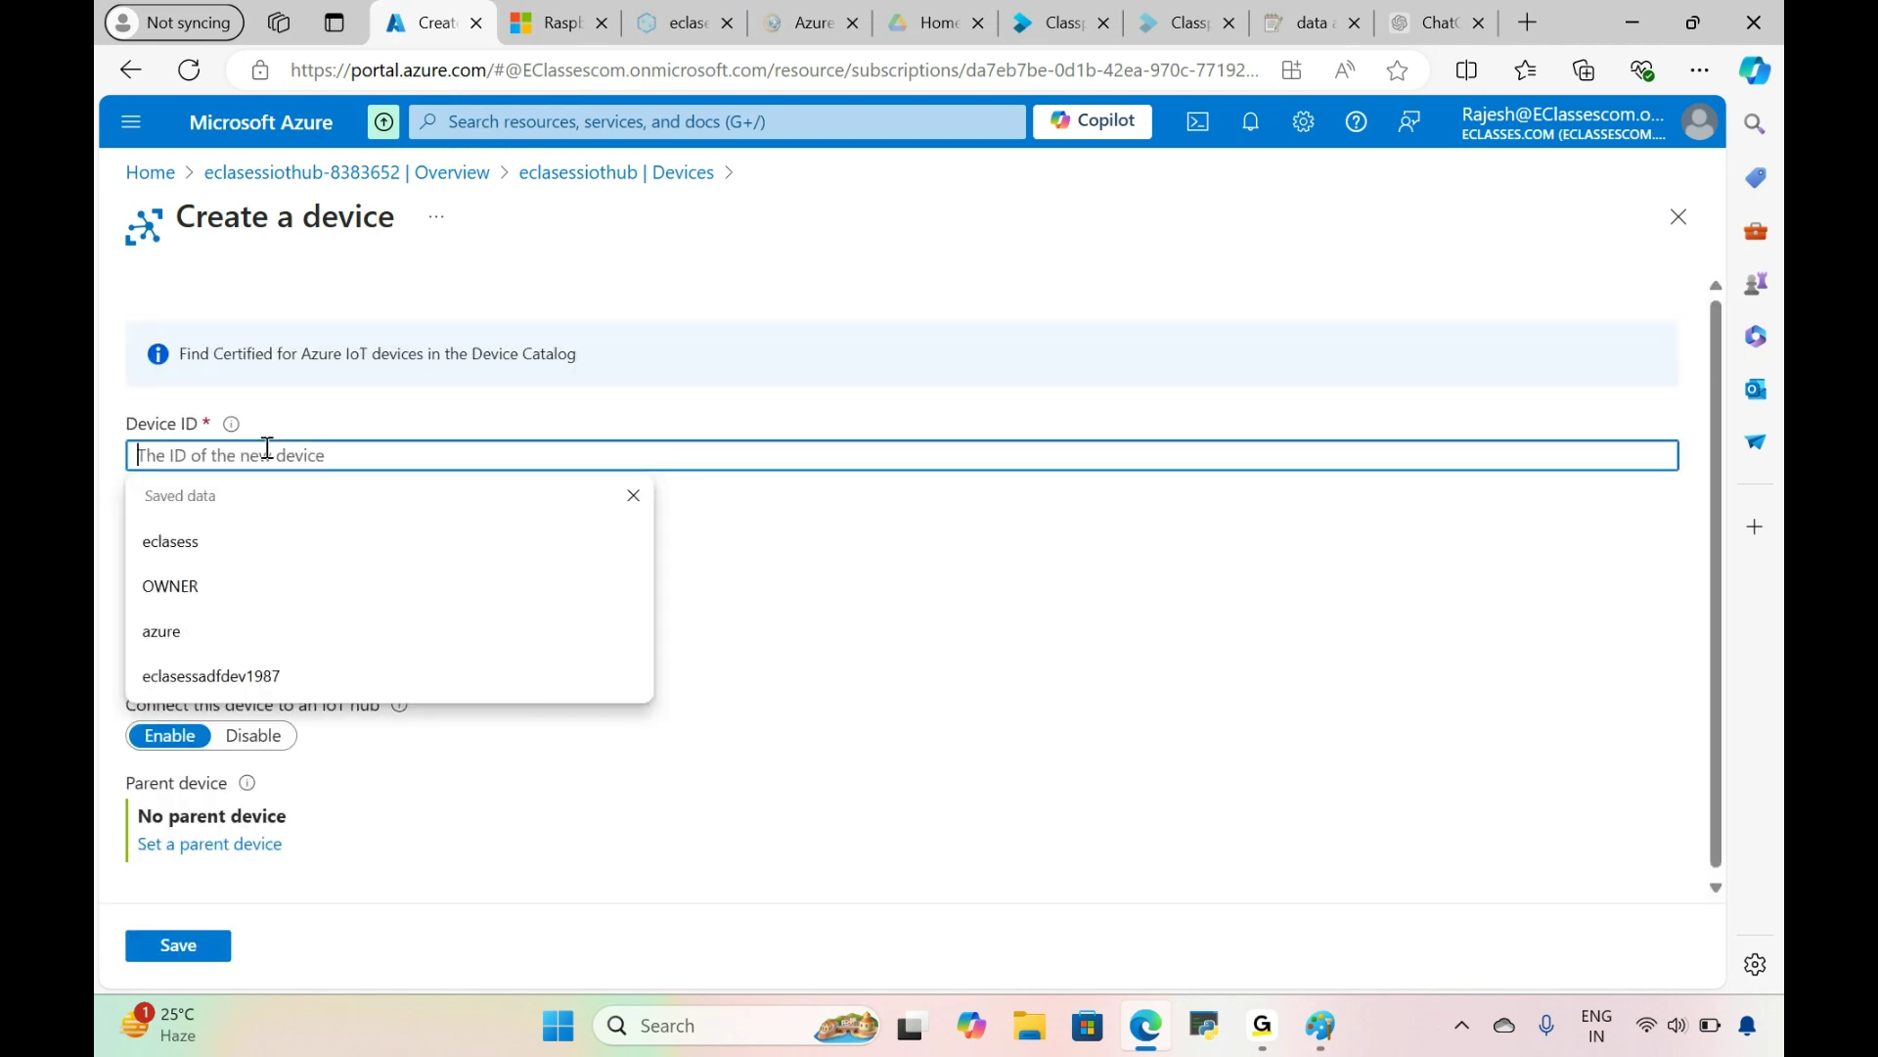
pyautogui.write('eclasessiotdevice')
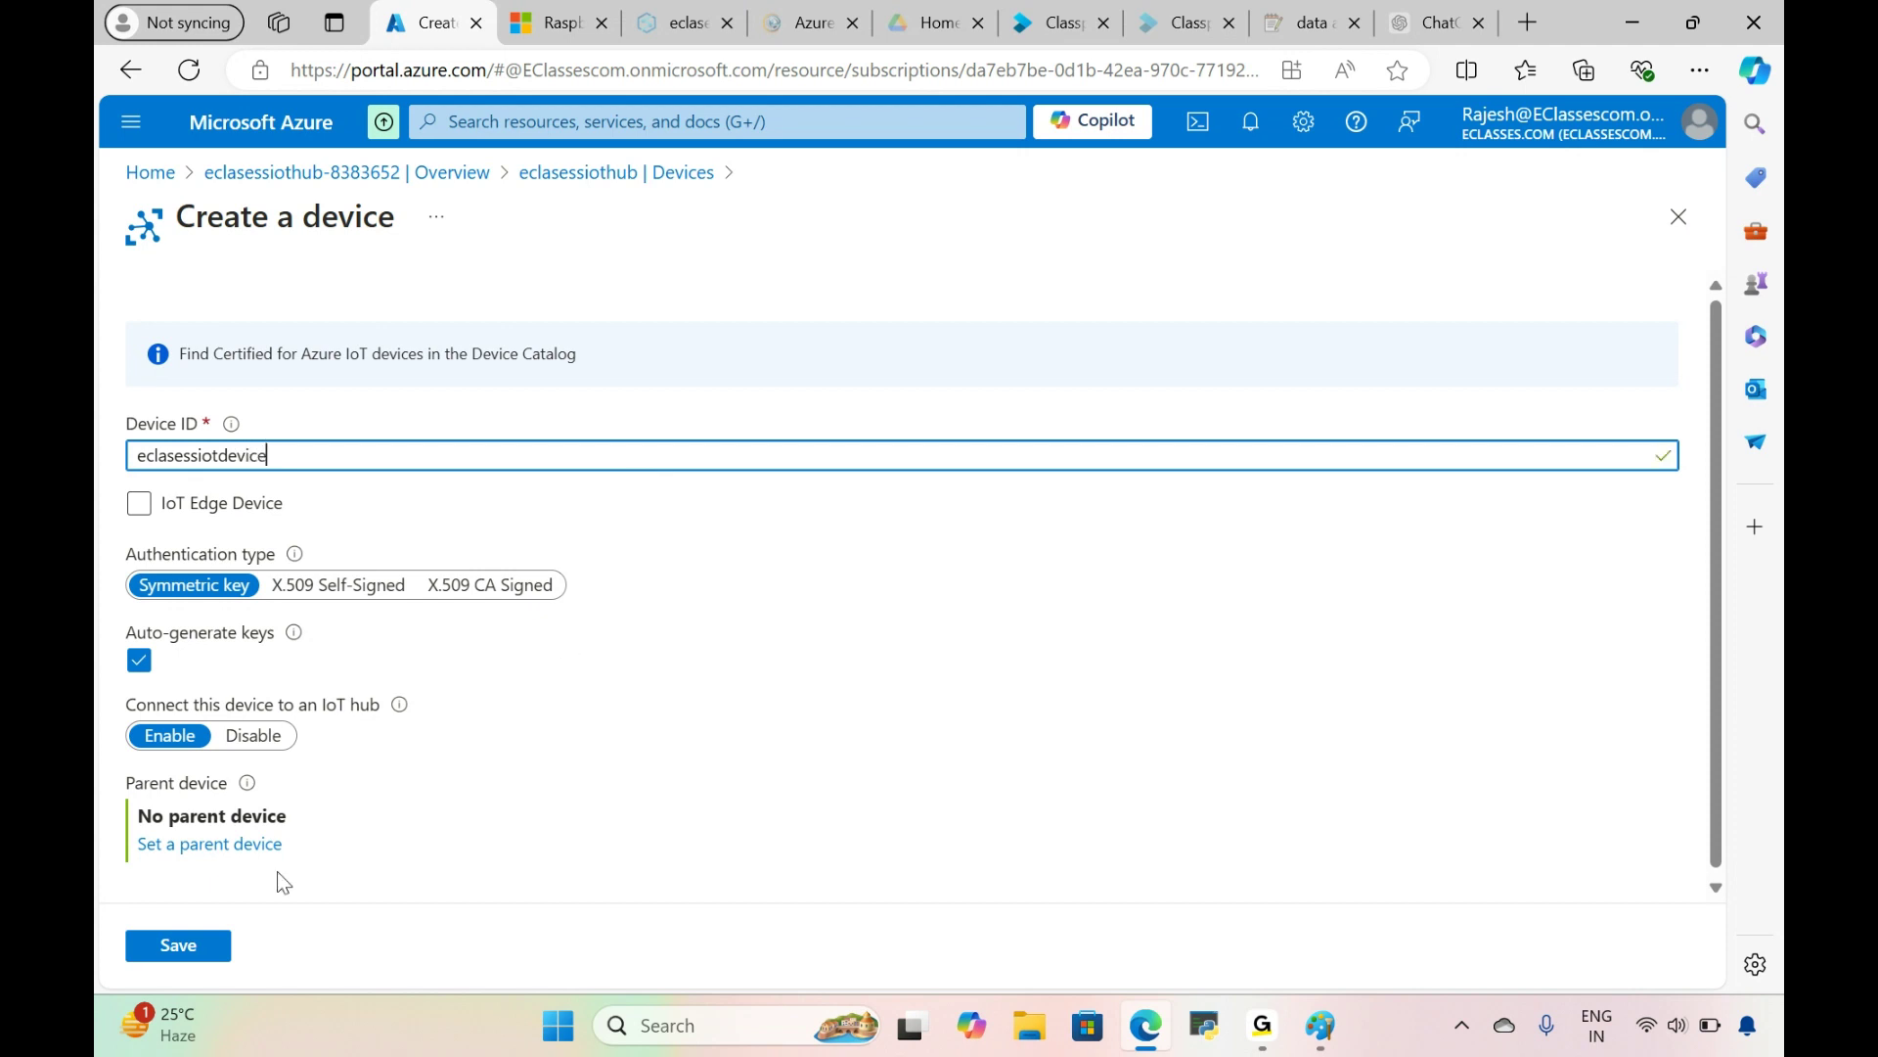
pyautogui.click(198, 947)
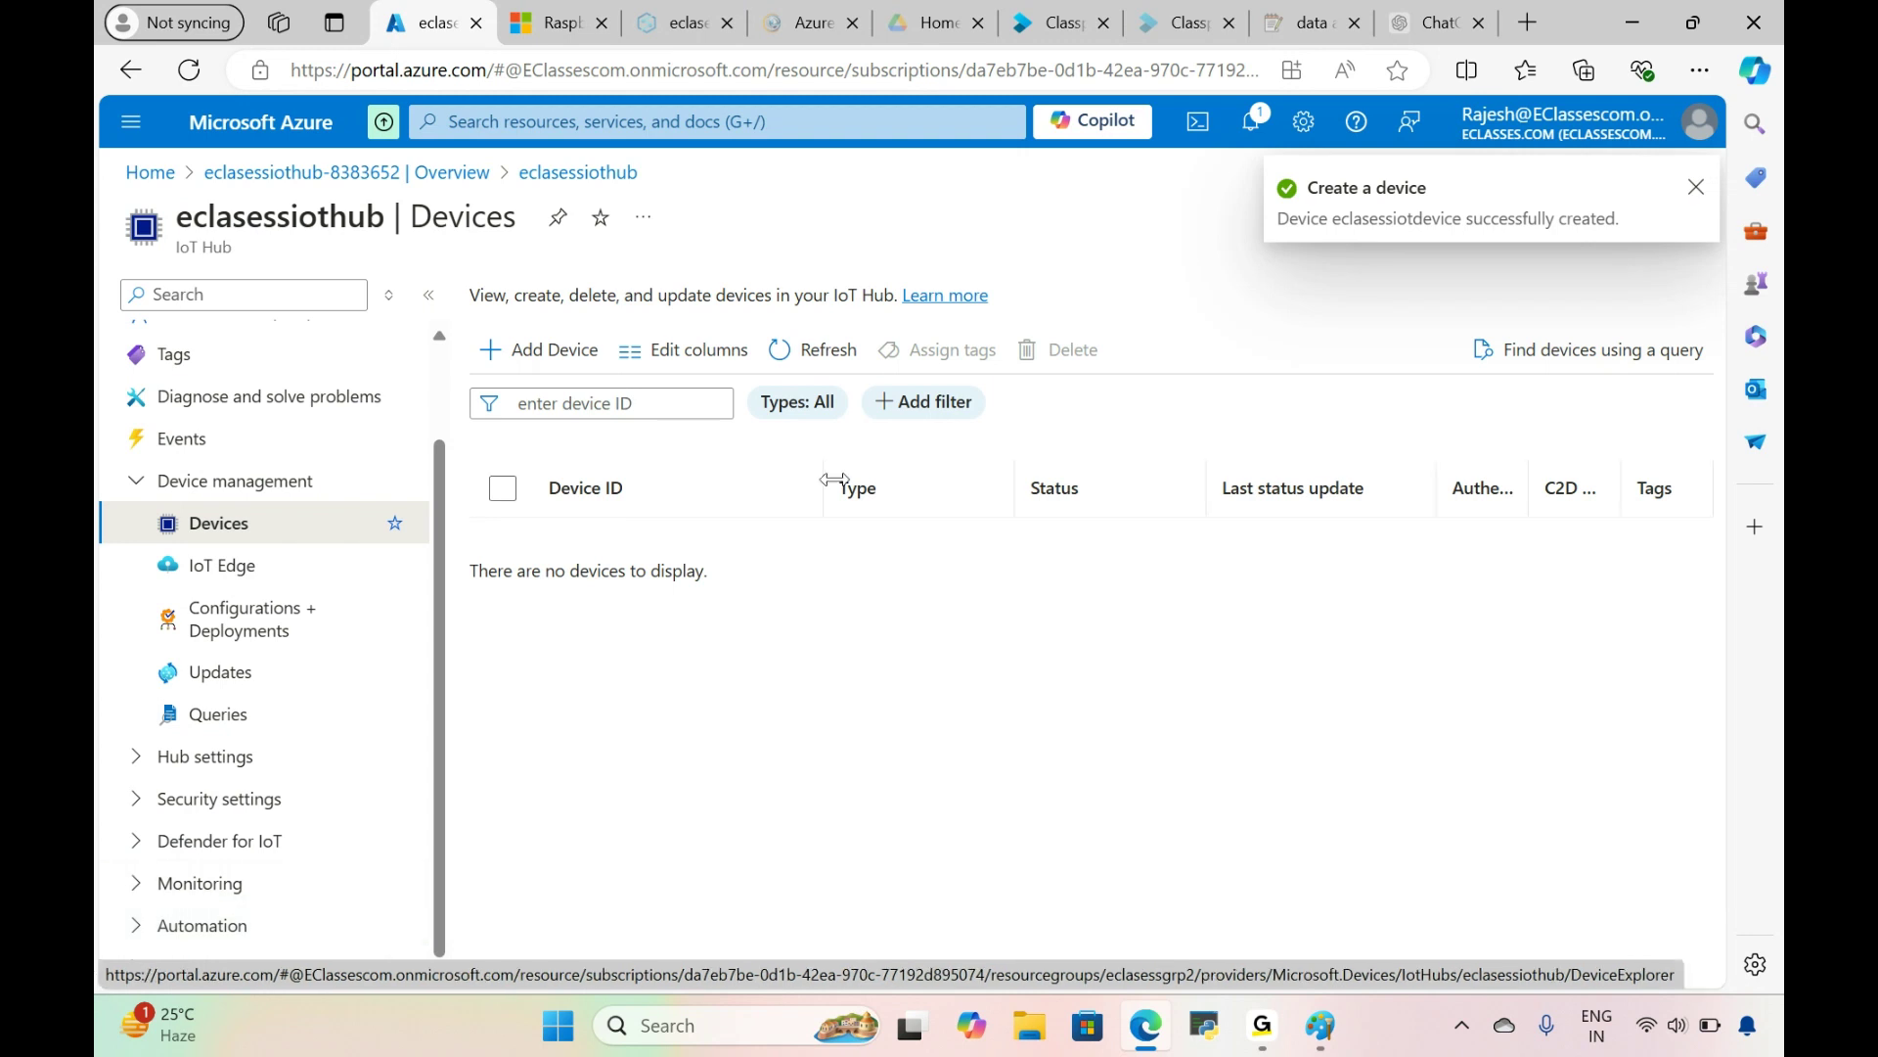
pyautogui.click(827, 354)
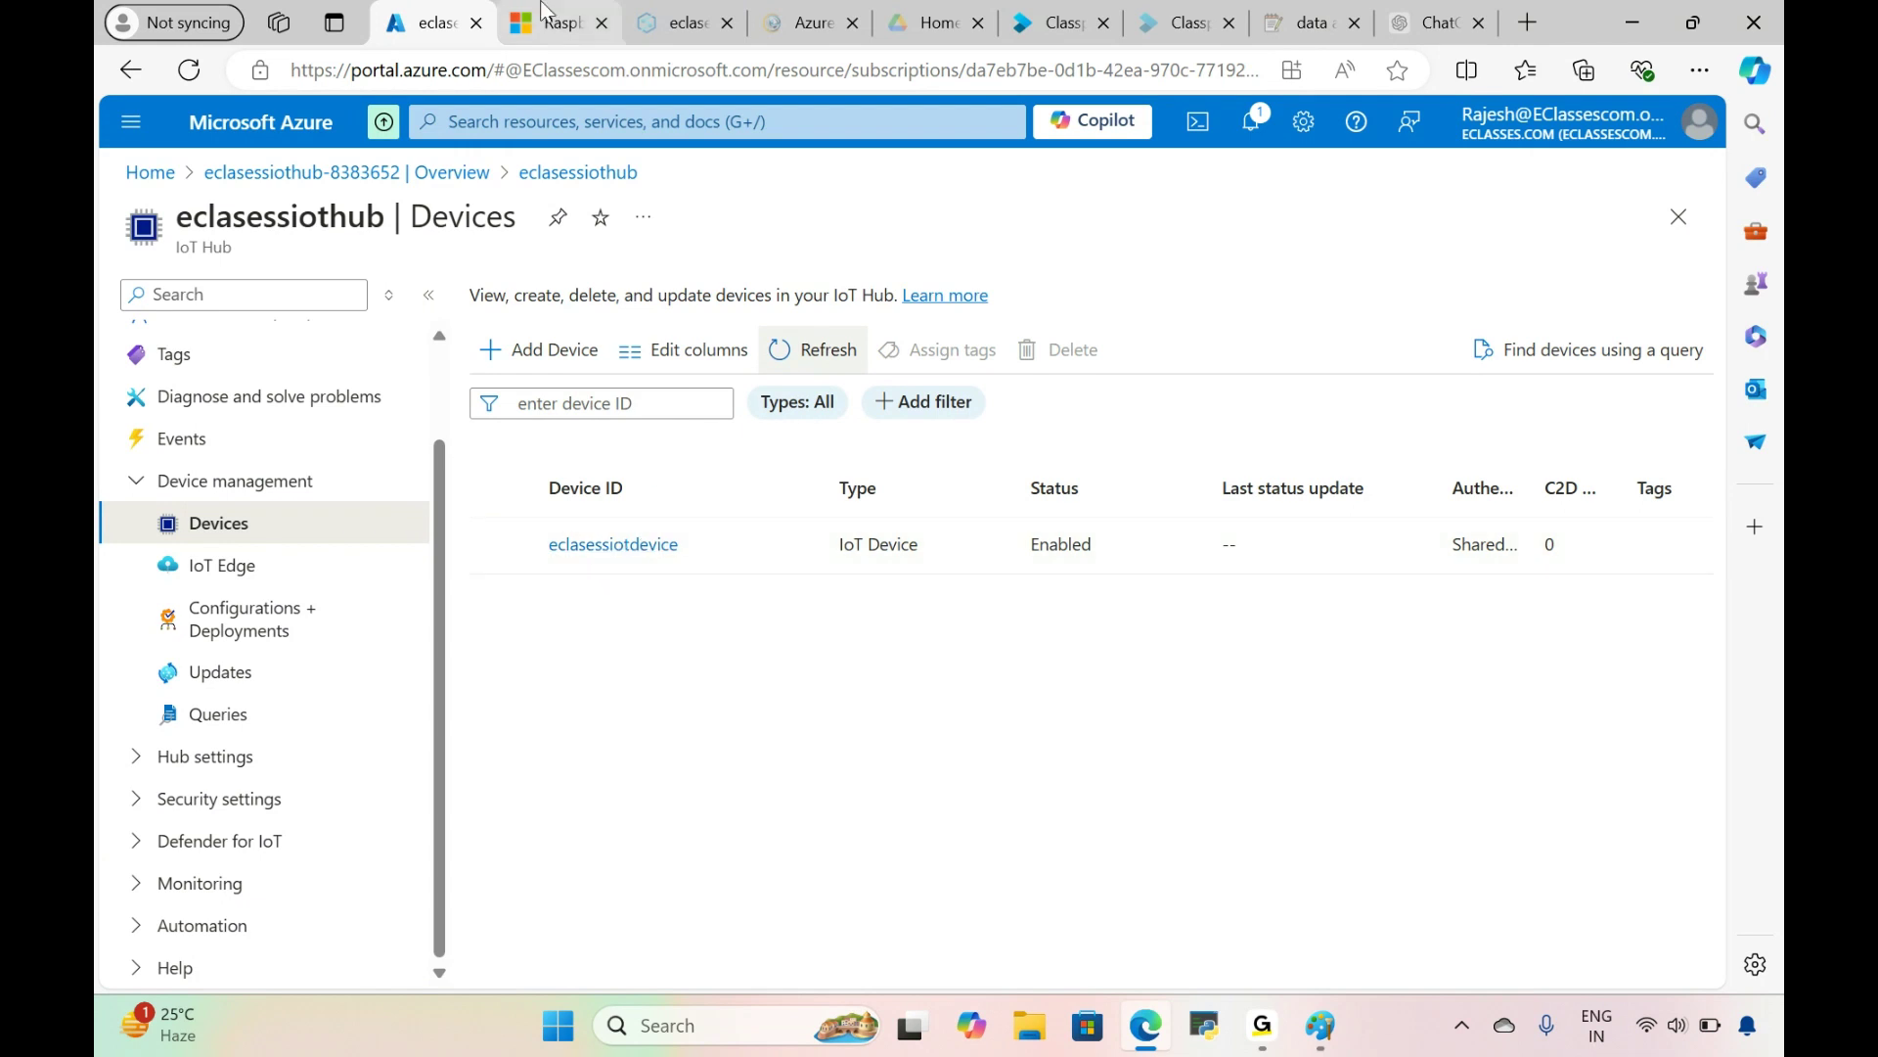
# Step: Open the eclasessiotdevice details, reveal the device's primary connection string and copy it
pyautogui.click(544, 20)
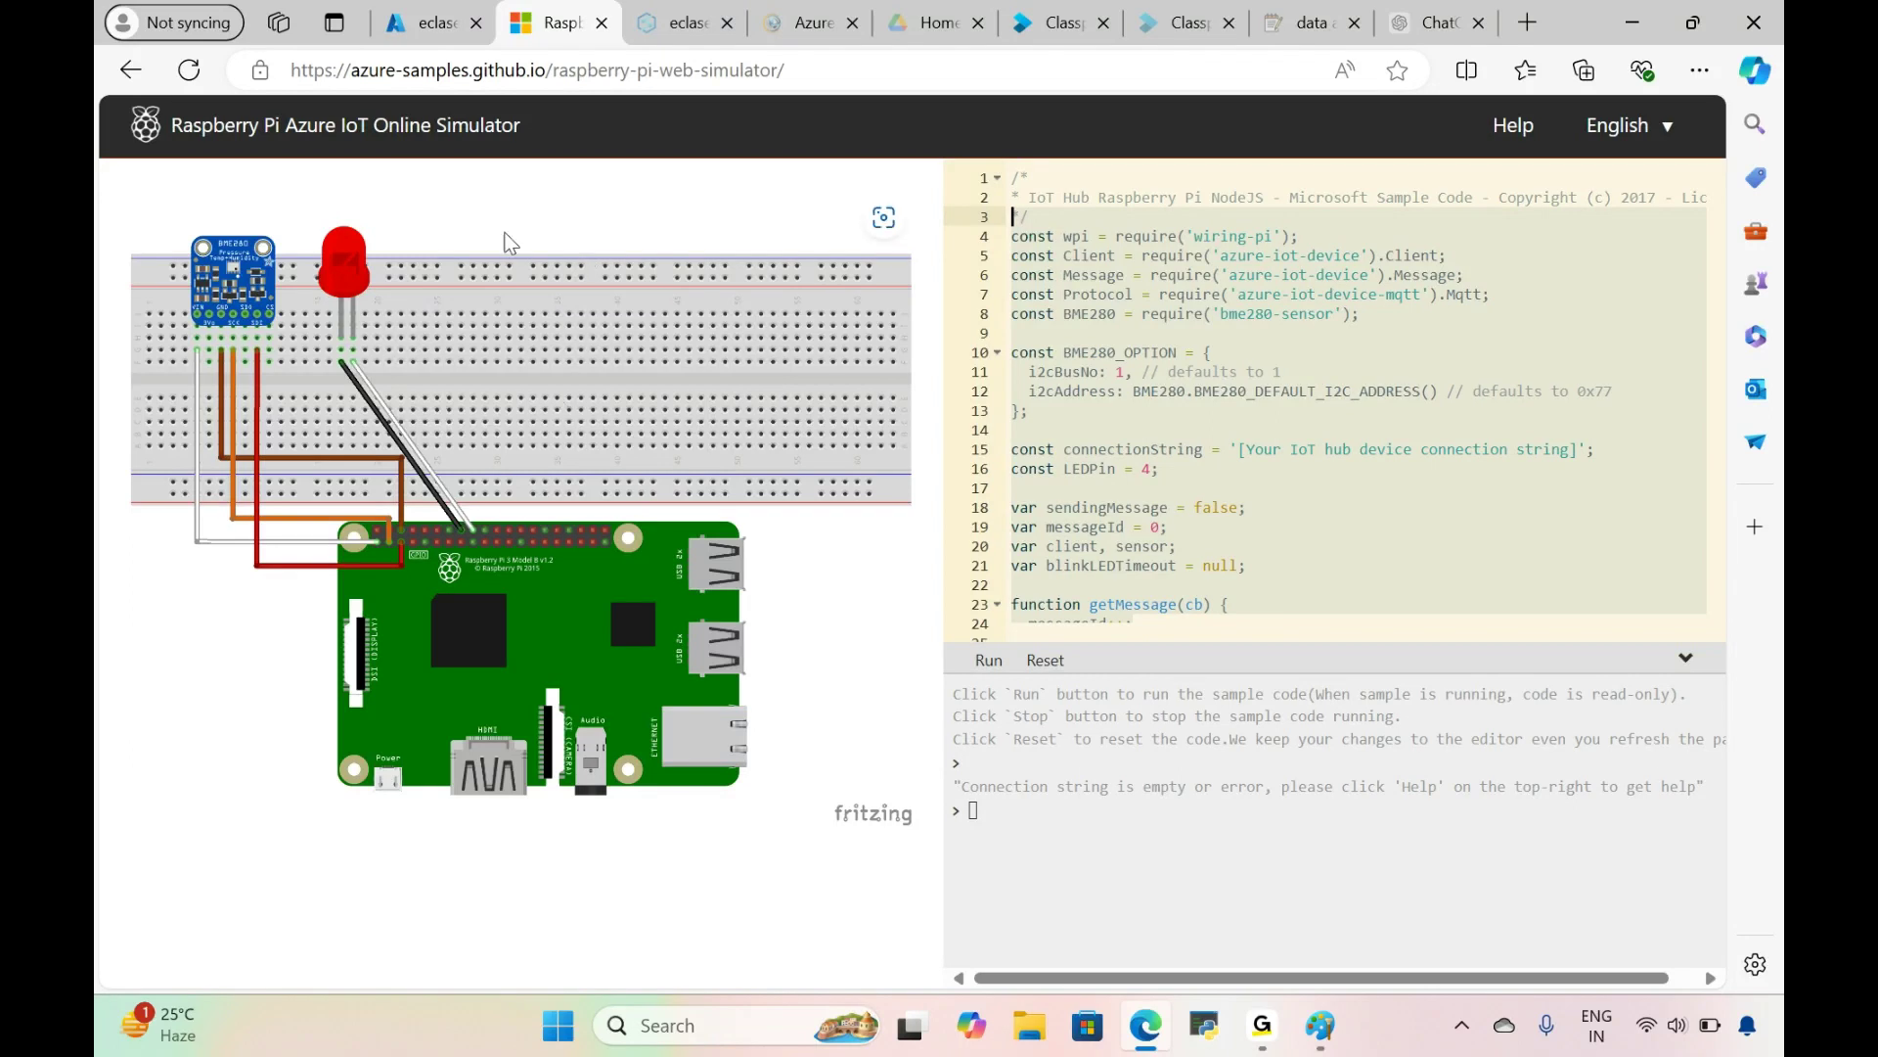
pyautogui.click(431, 22)
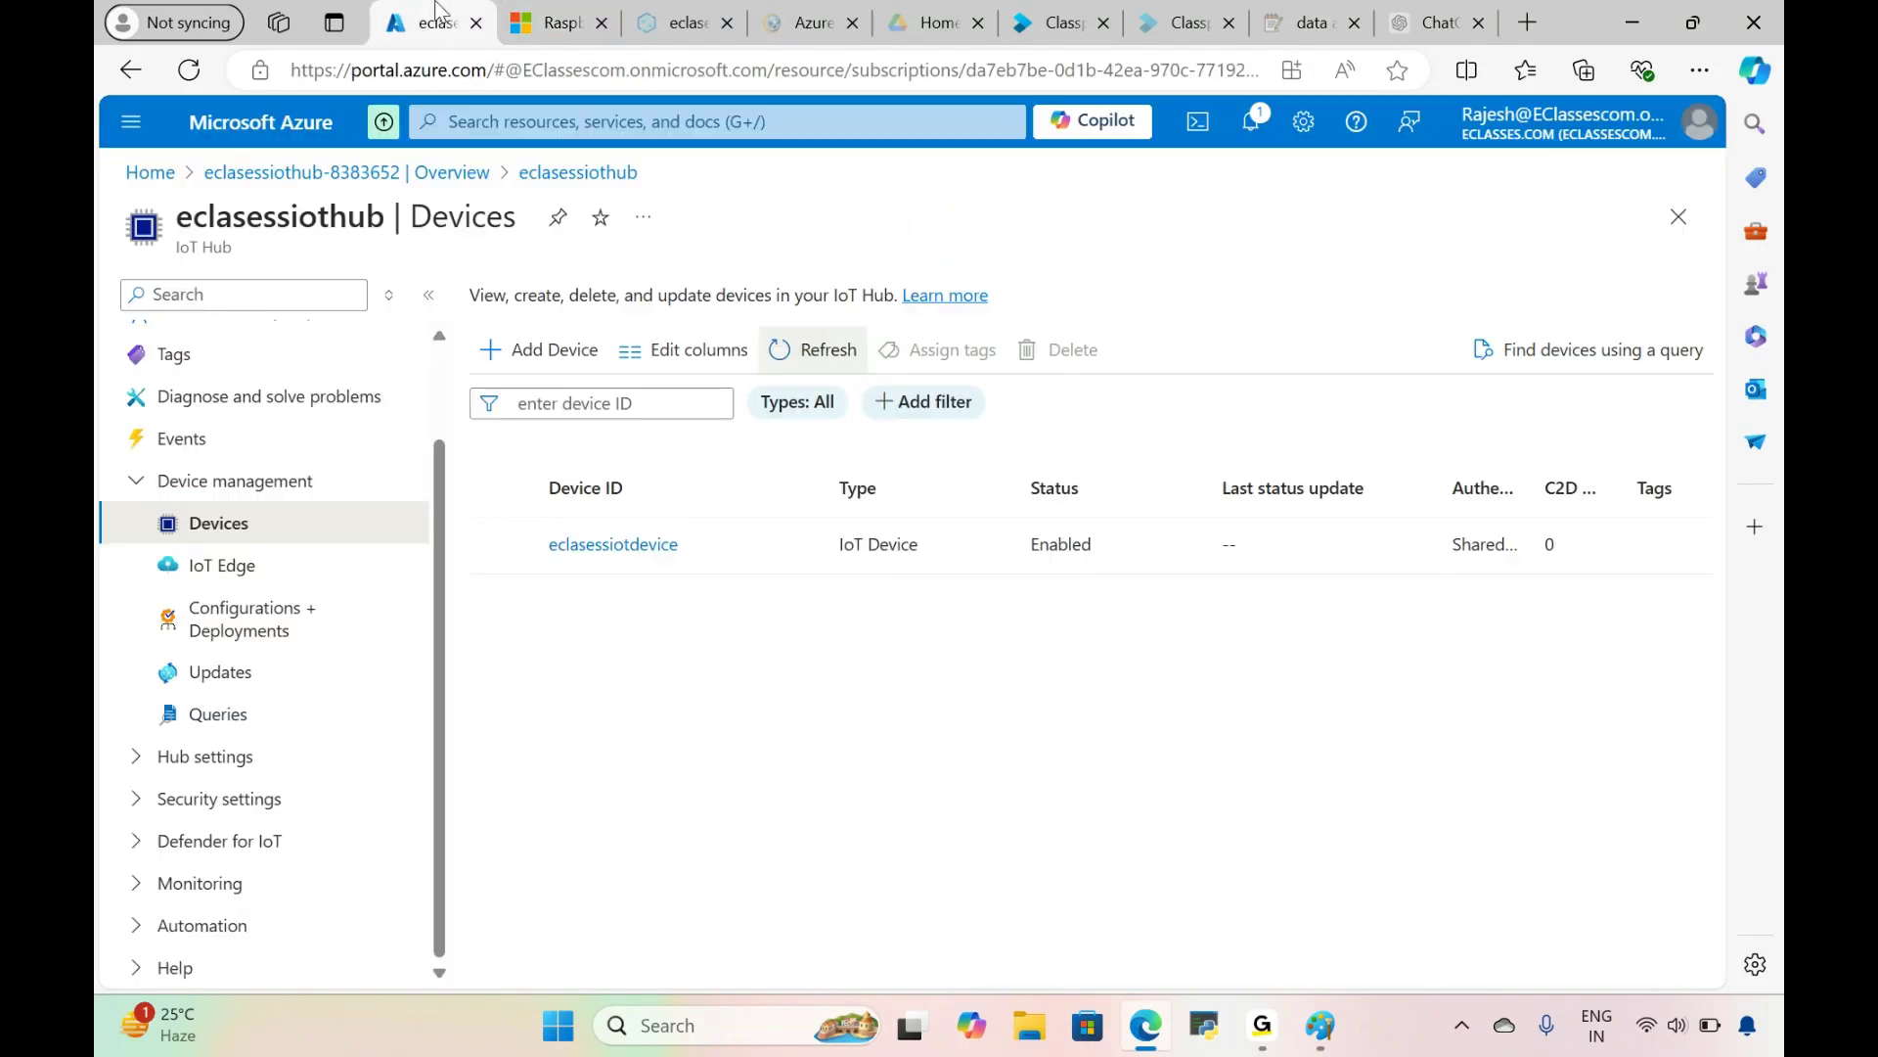
pyautogui.click(629, 548)
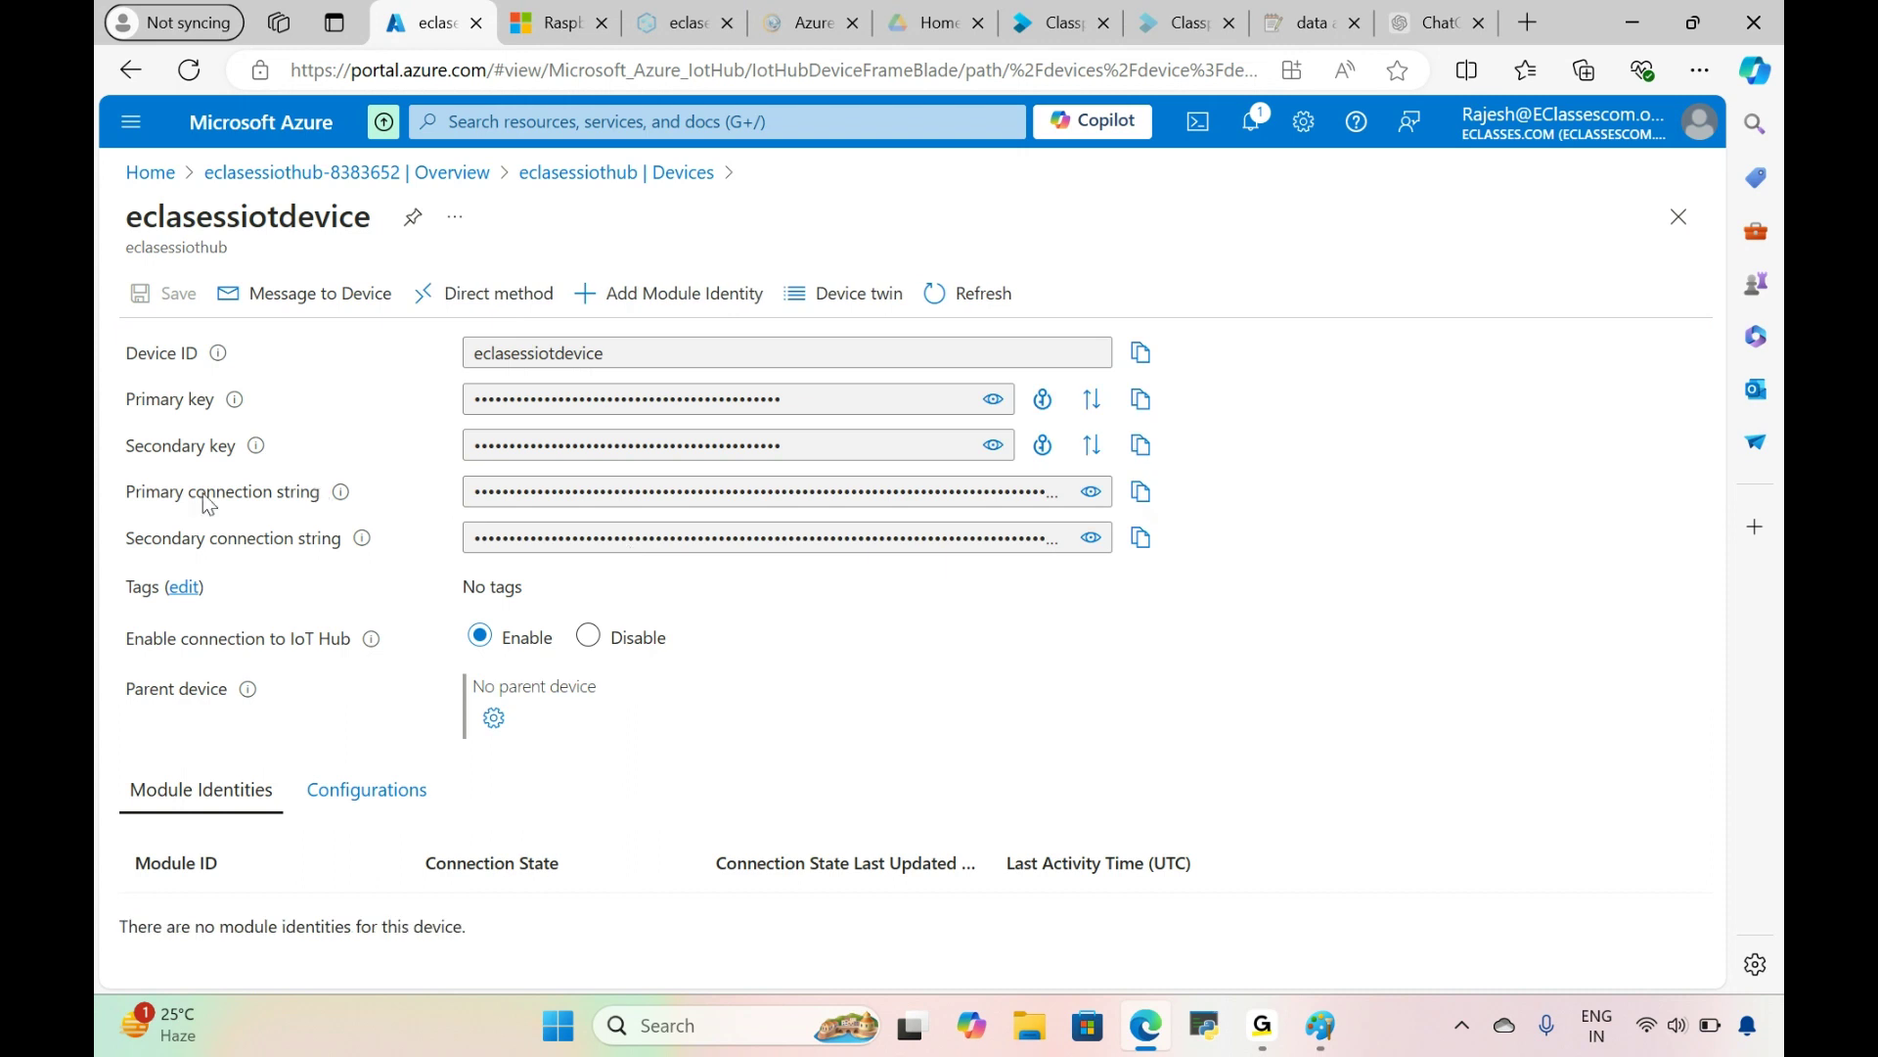
pyautogui.moveTo(133, 492); pyautogui.dragTo(320, 492)
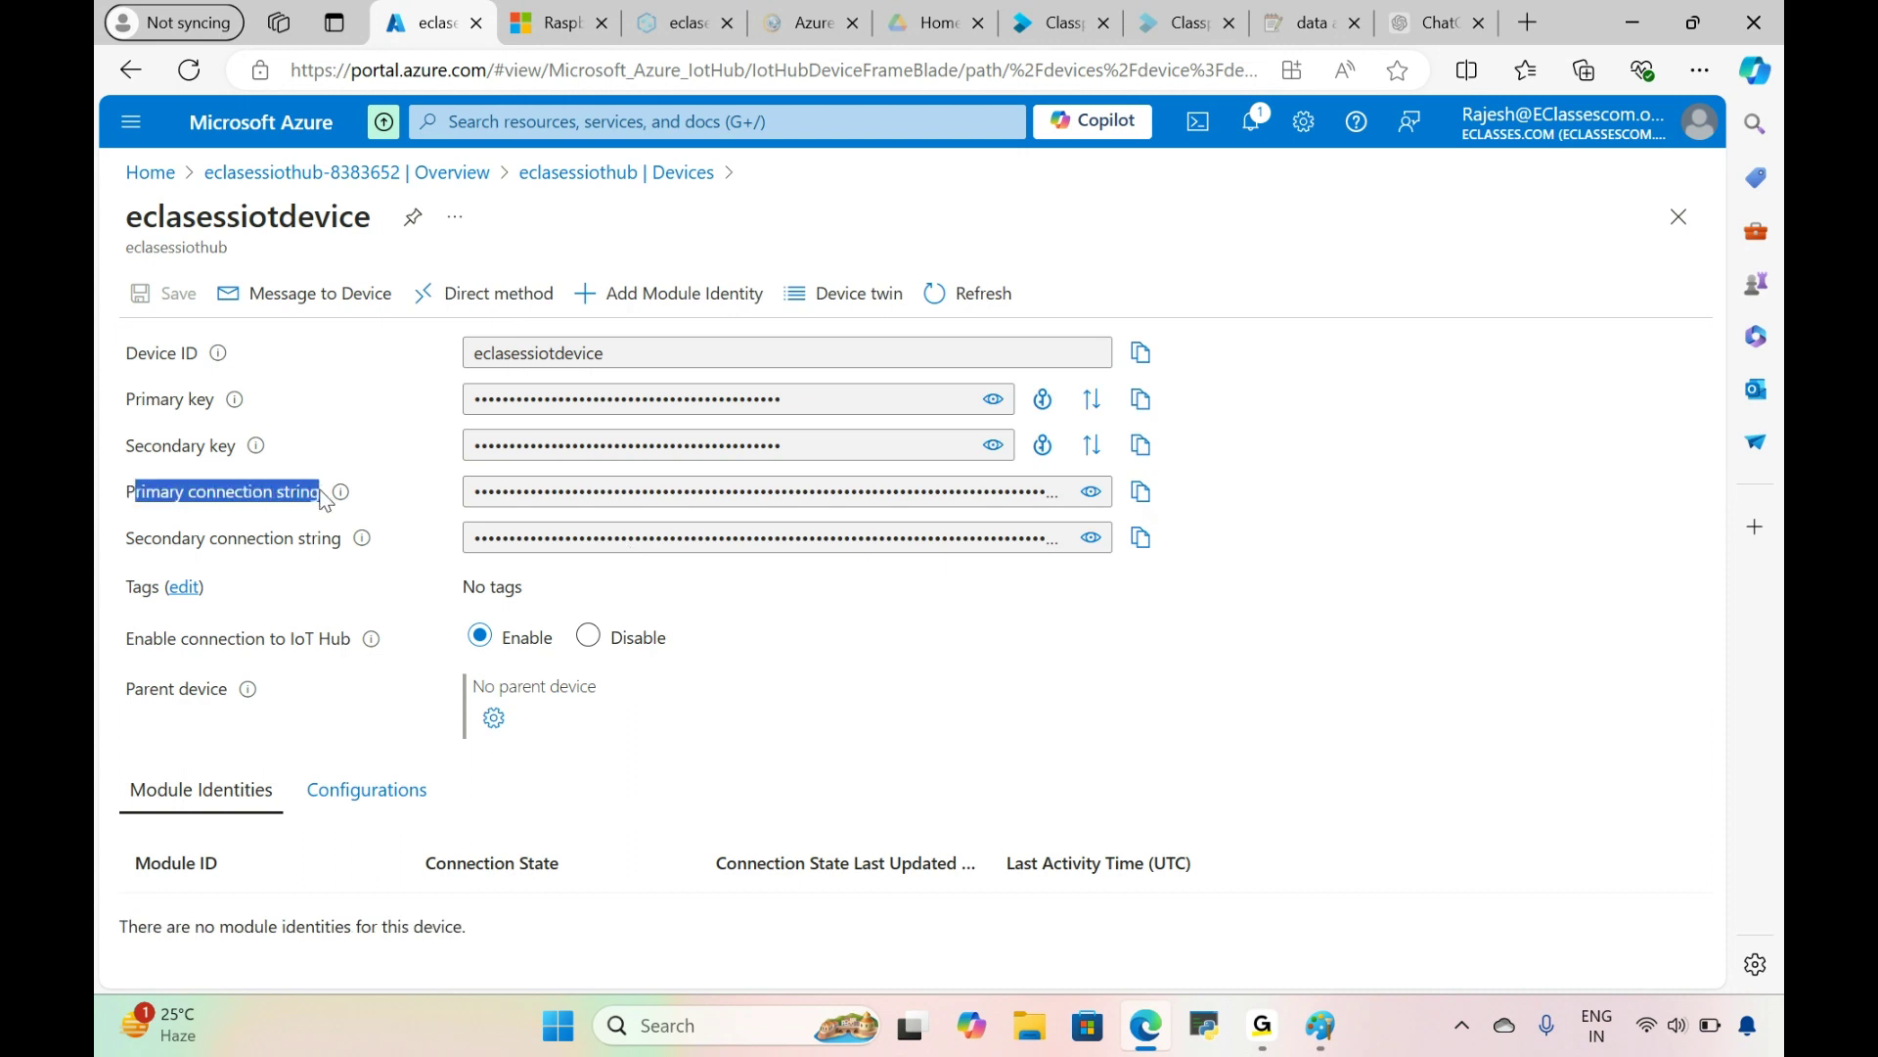
pyautogui.click(1091, 491)
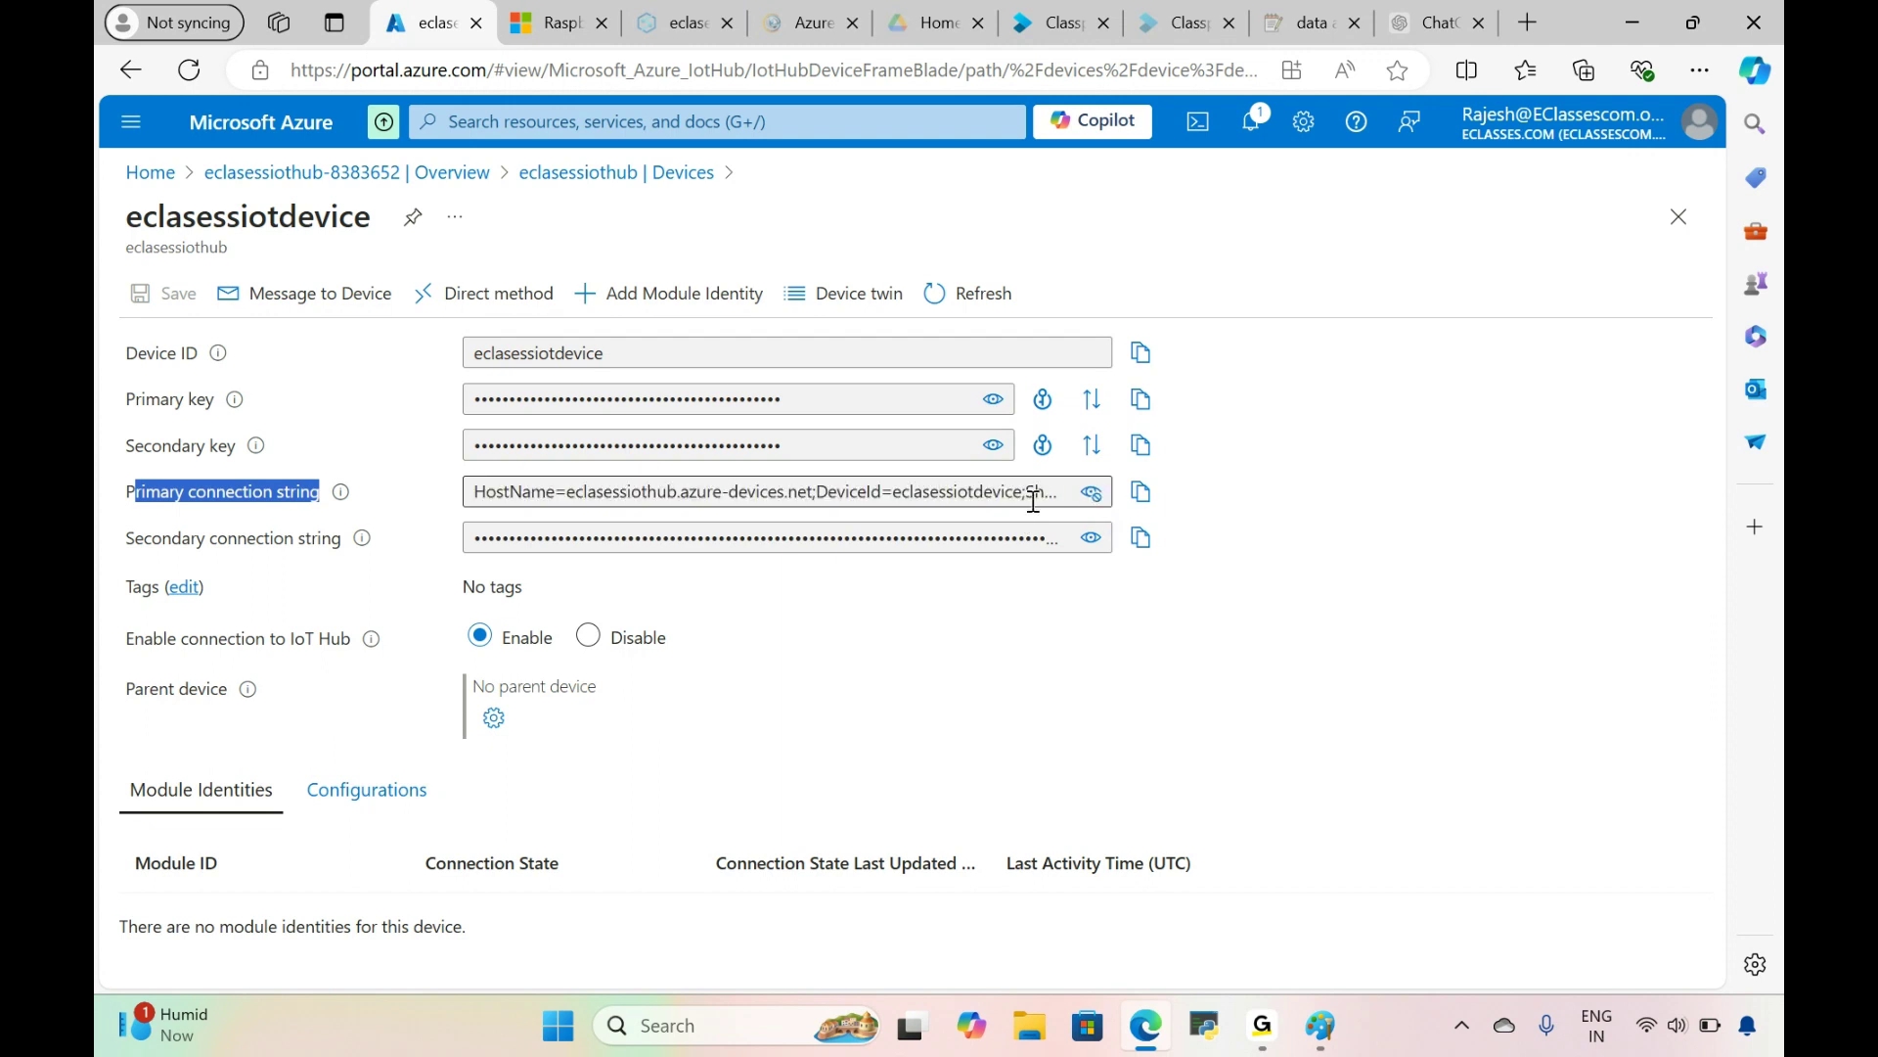
pyautogui.click(1141, 492)
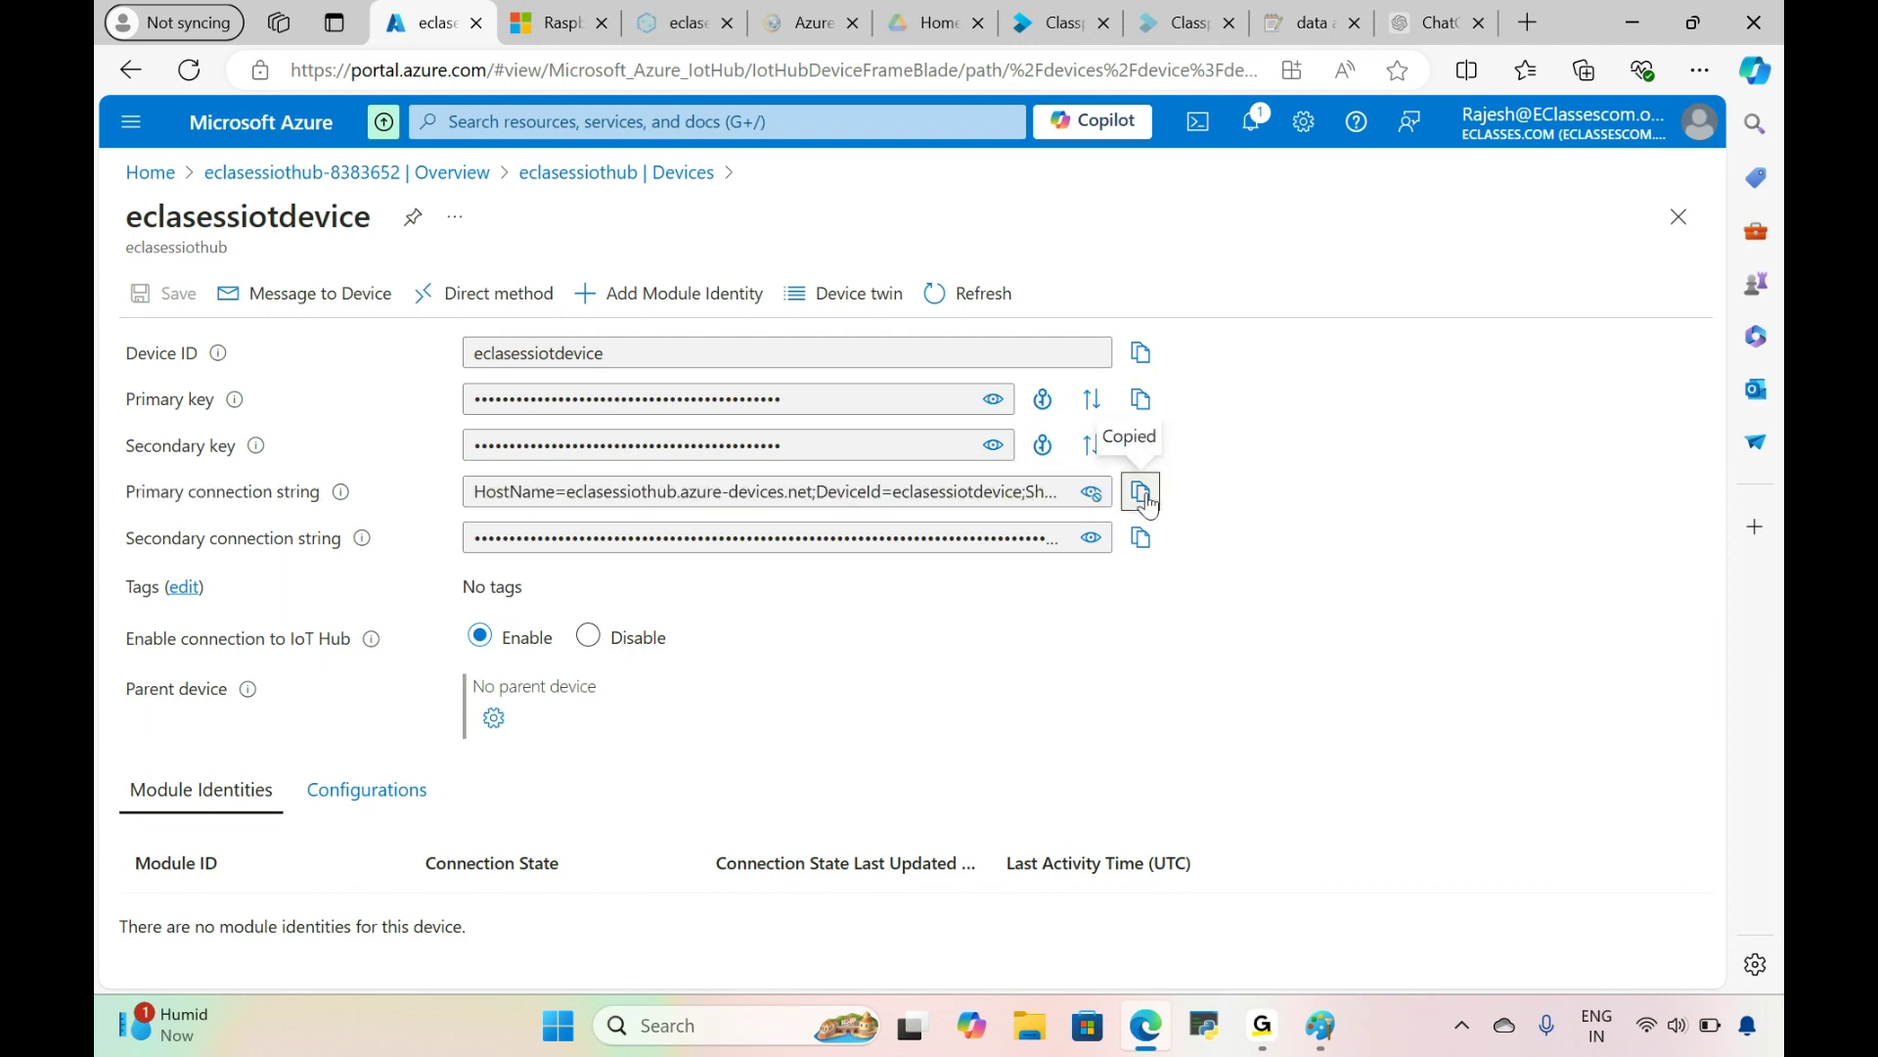
# Step: In the simulator's sample code, replace the connectionString placeholder on line 15 with the copied device connection string
pyautogui.click(576, 13)
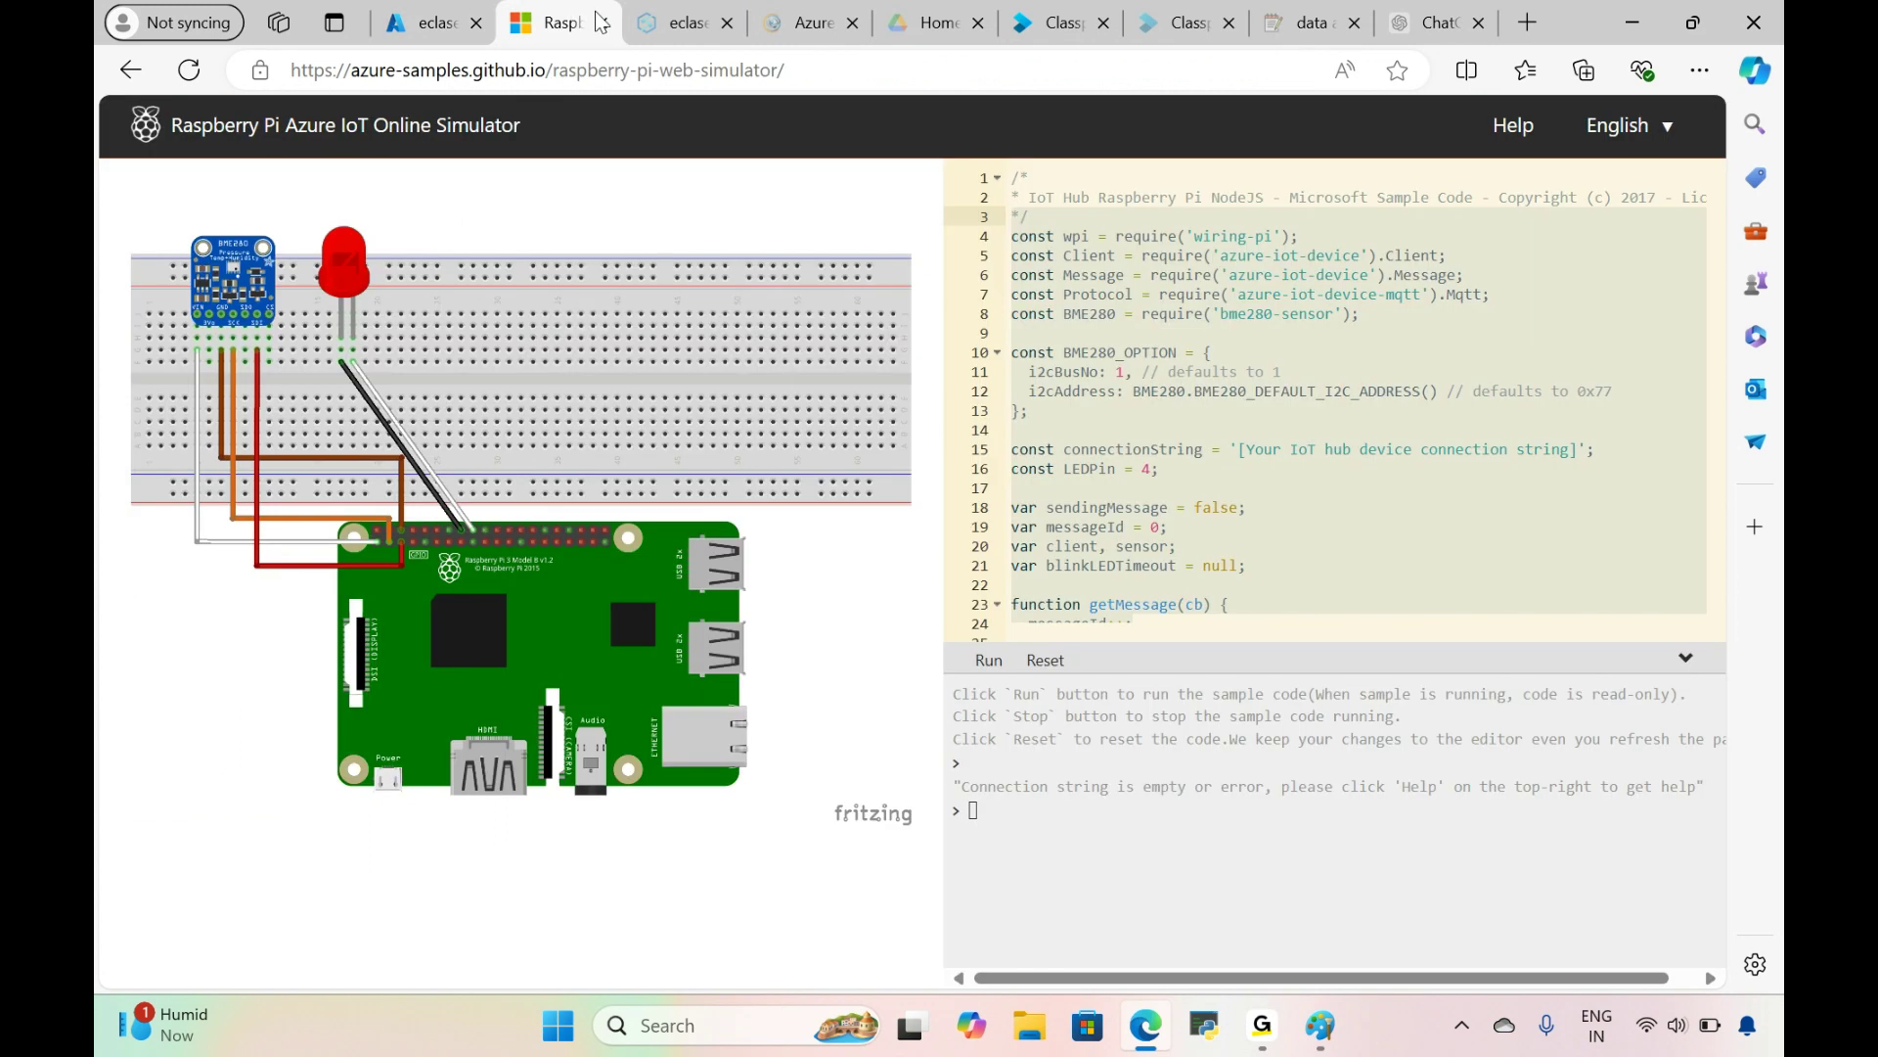
pyautogui.click(1250, 463)
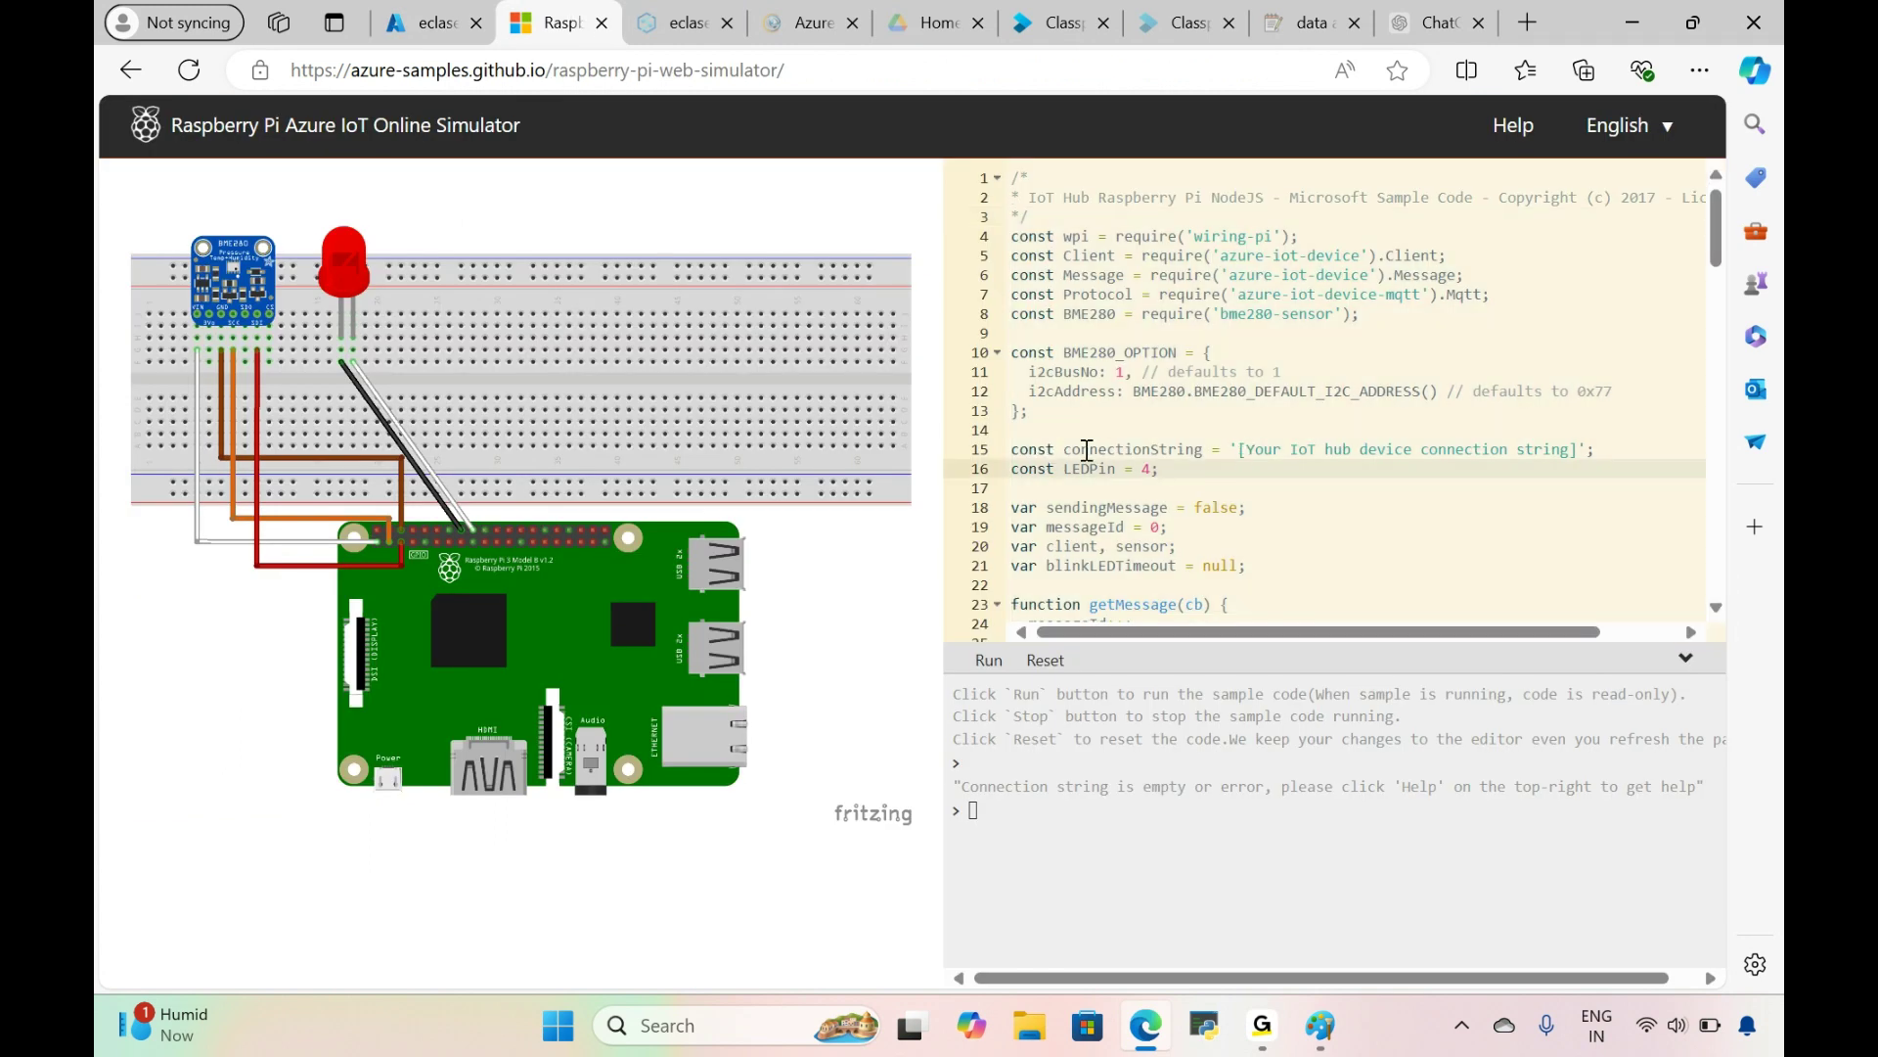
pyautogui.click(1116, 449)
pyautogui.doubleClick(1202, 447)
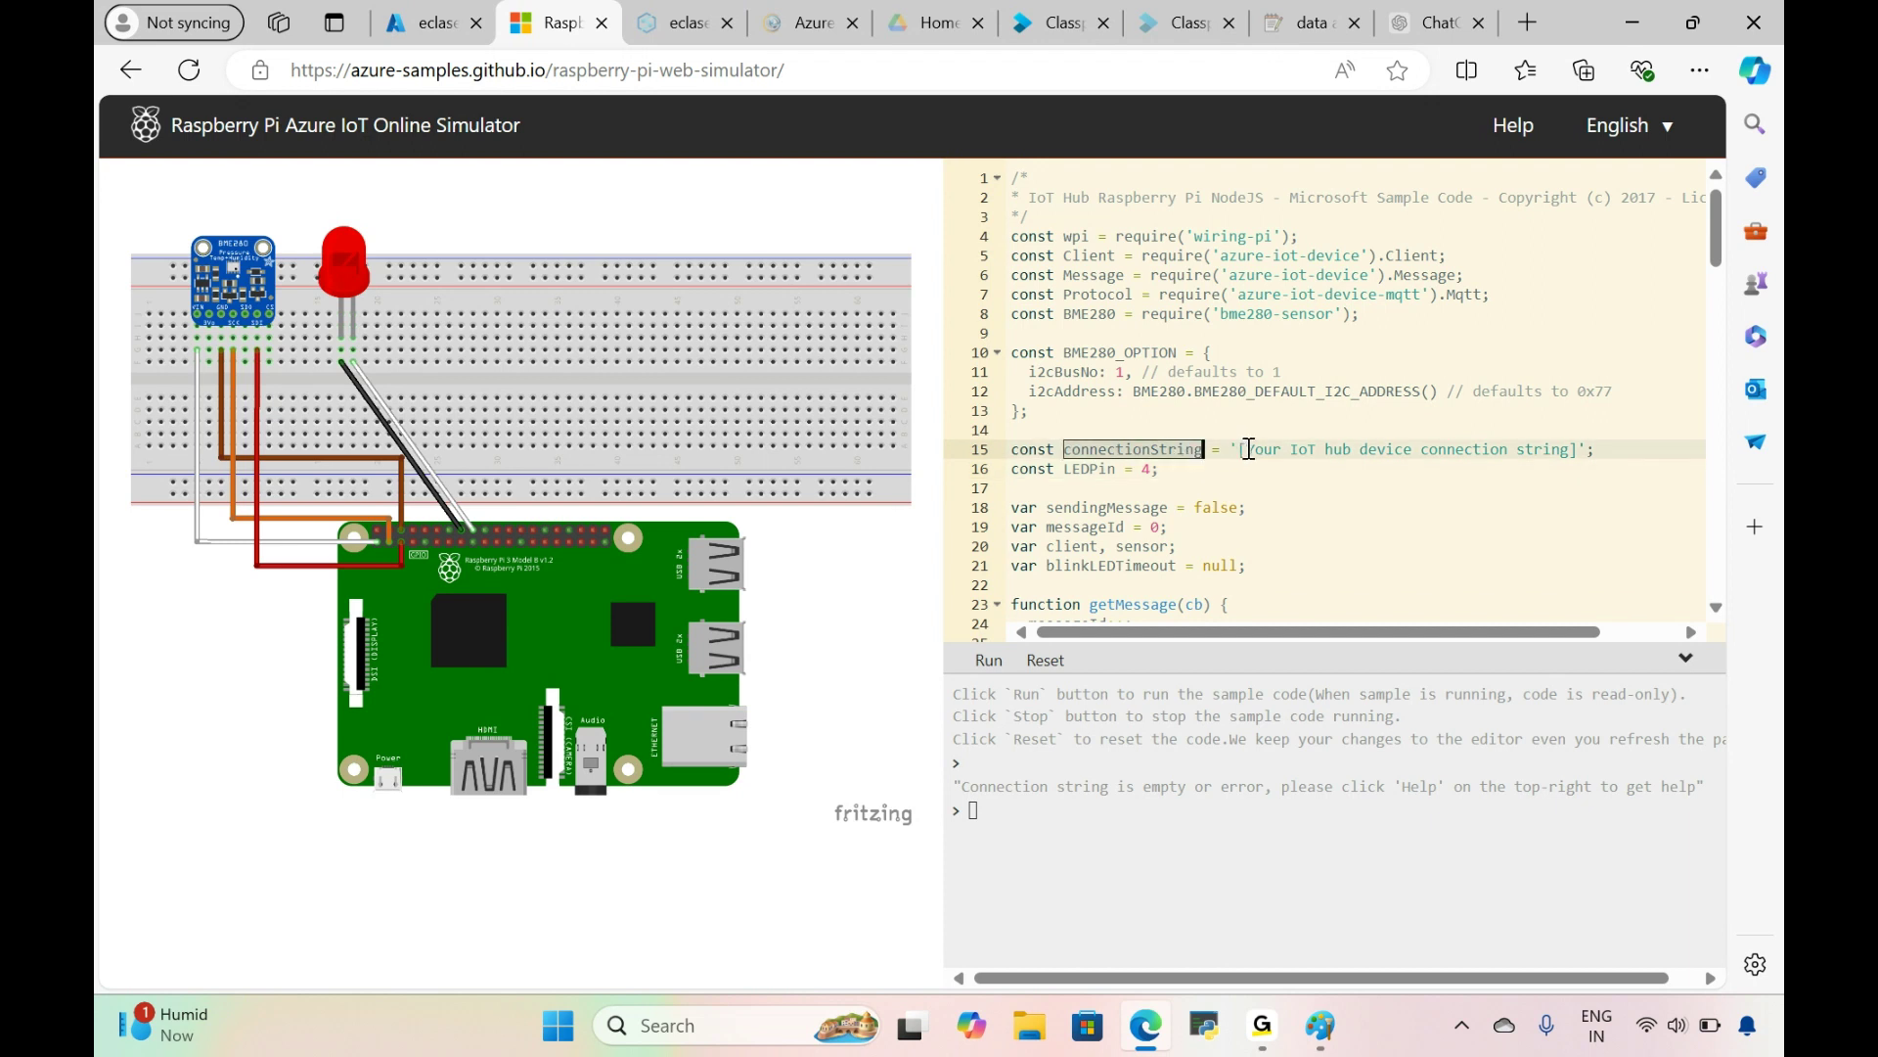
pyautogui.click(1238, 449)
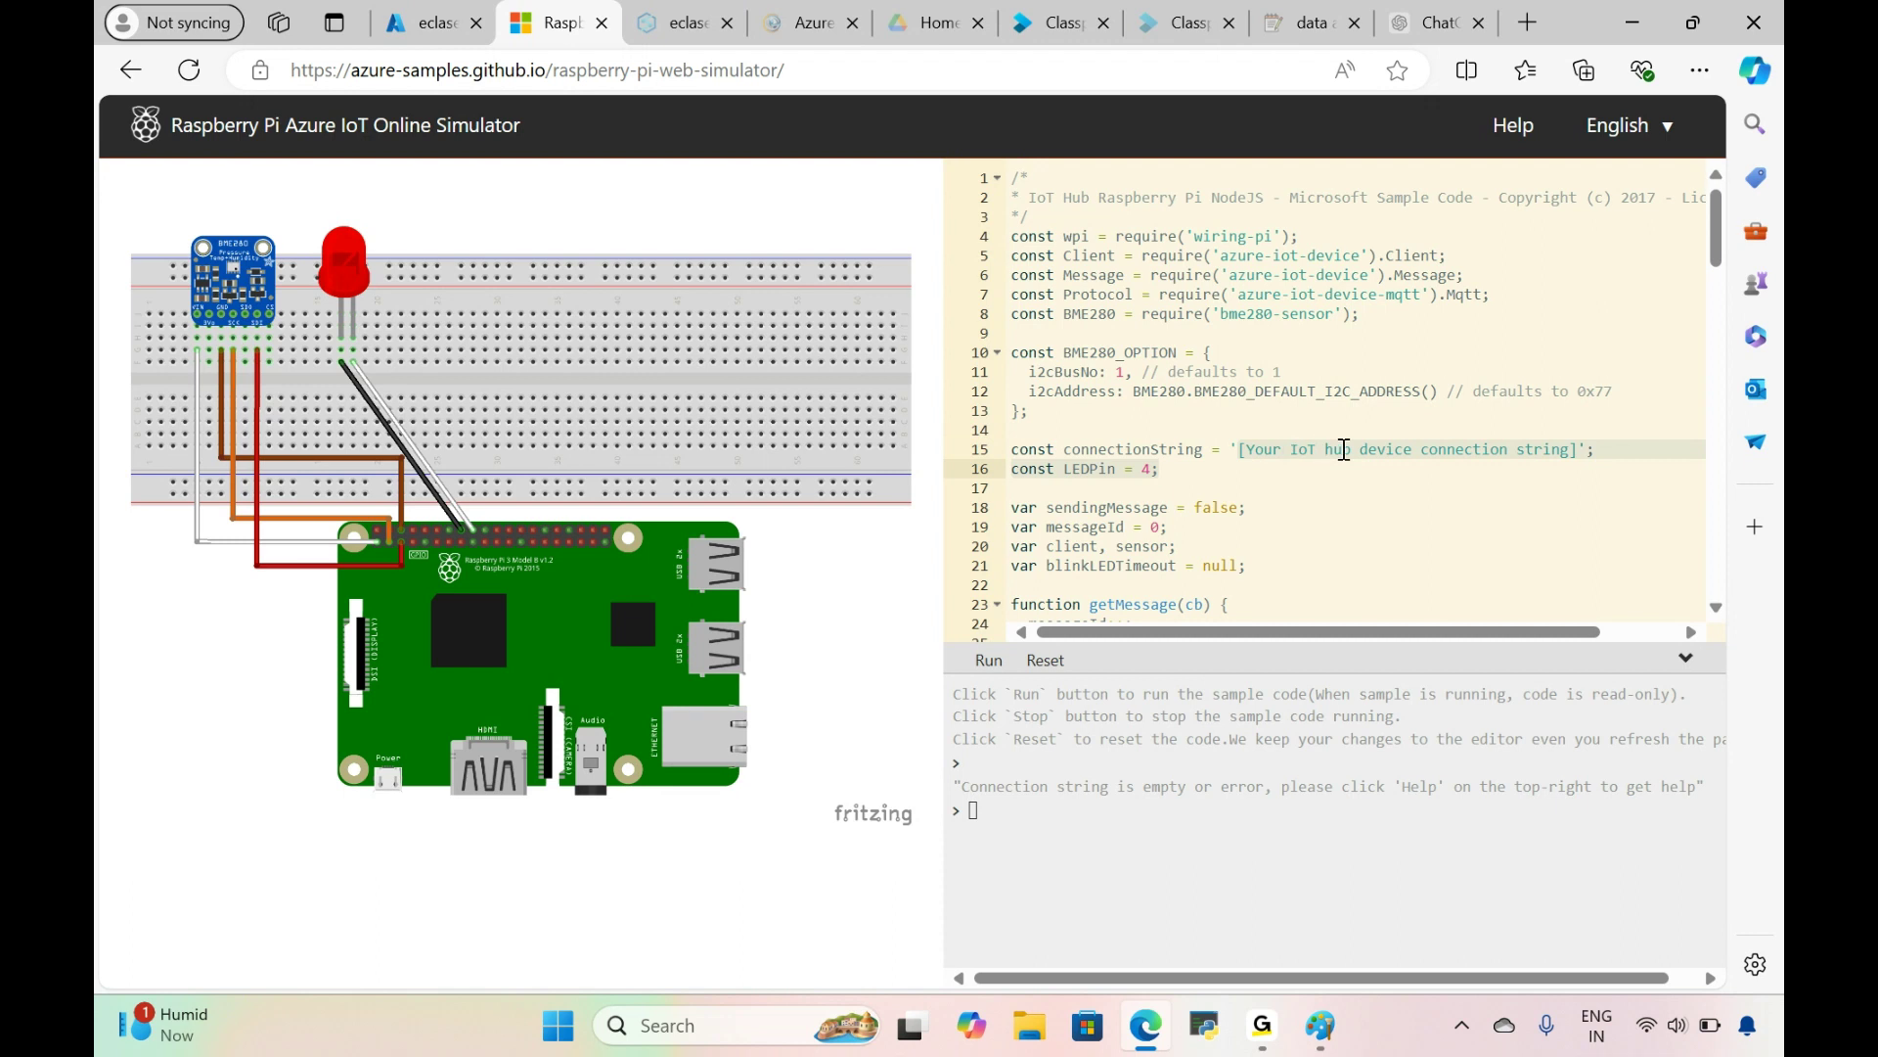
pyautogui.click(1580, 453)
pyautogui.press('Right')
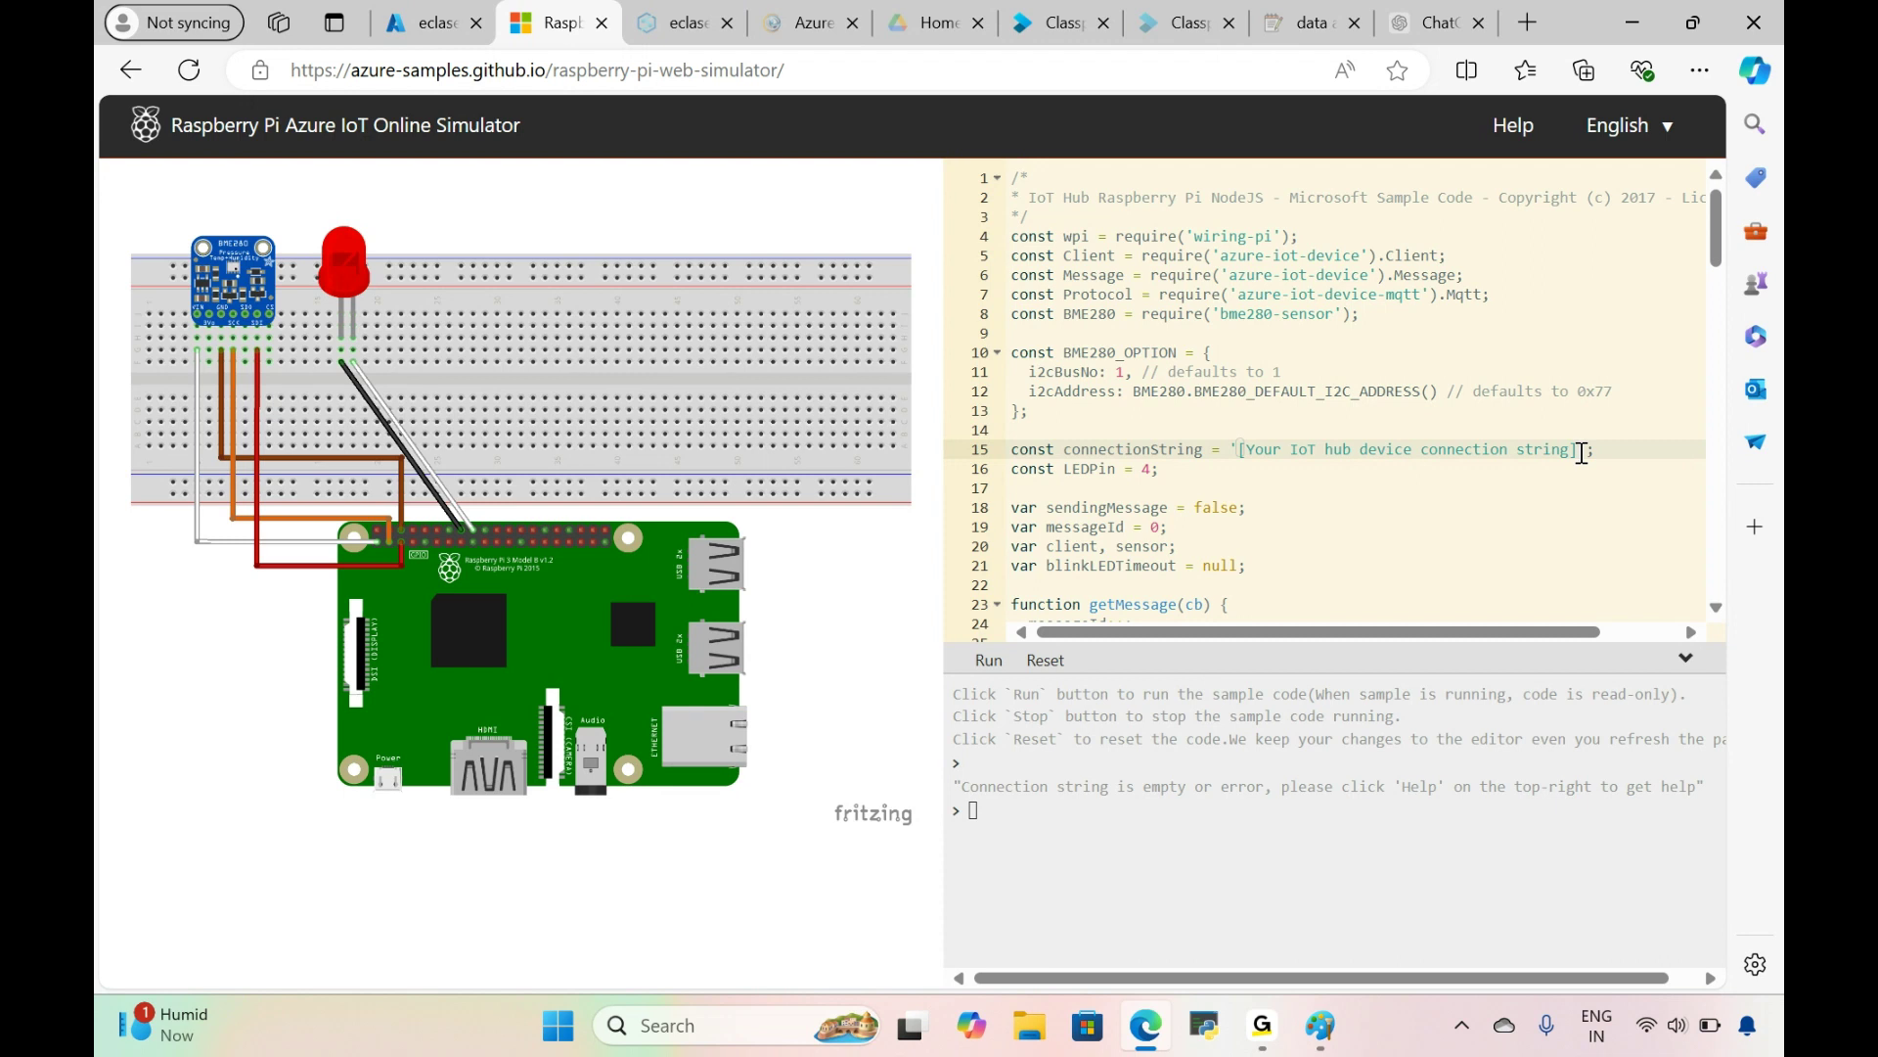
pyautogui.press('BackSpace')
pyautogui.press('BackSpace')
pyautogui.press('BackSpace')
pyautogui.press('BackSpace')
pyautogui.press('BackSpace')
pyautogui.press('BackSpace')
pyautogui.press('BackSpace')
pyautogui.press('BackSpace')
pyautogui.press('BackSpace')
pyautogui.press('BackSpace')
pyautogui.press('BackSpace')
pyautogui.press('BackSpace')
pyautogui.press('BackSpace')
pyautogui.press('BackSpace')
pyautogui.press('BackSpace')
pyautogui.press('BackSpace')
pyautogui.press('BackSpace')
pyautogui.press('BackSpace')
pyautogui.press('BackSpace')
pyautogui.press('BackSpace')
pyautogui.press('BackSpace')
pyautogui.press('BackSpace')
pyautogui.press('BackSpace')
pyautogui.press('BackSpace')
pyautogui.press('BackSpace')
pyautogui.press('BackSpace')
pyautogui.press('BackSpace')
pyautogui.press('BackSpace')
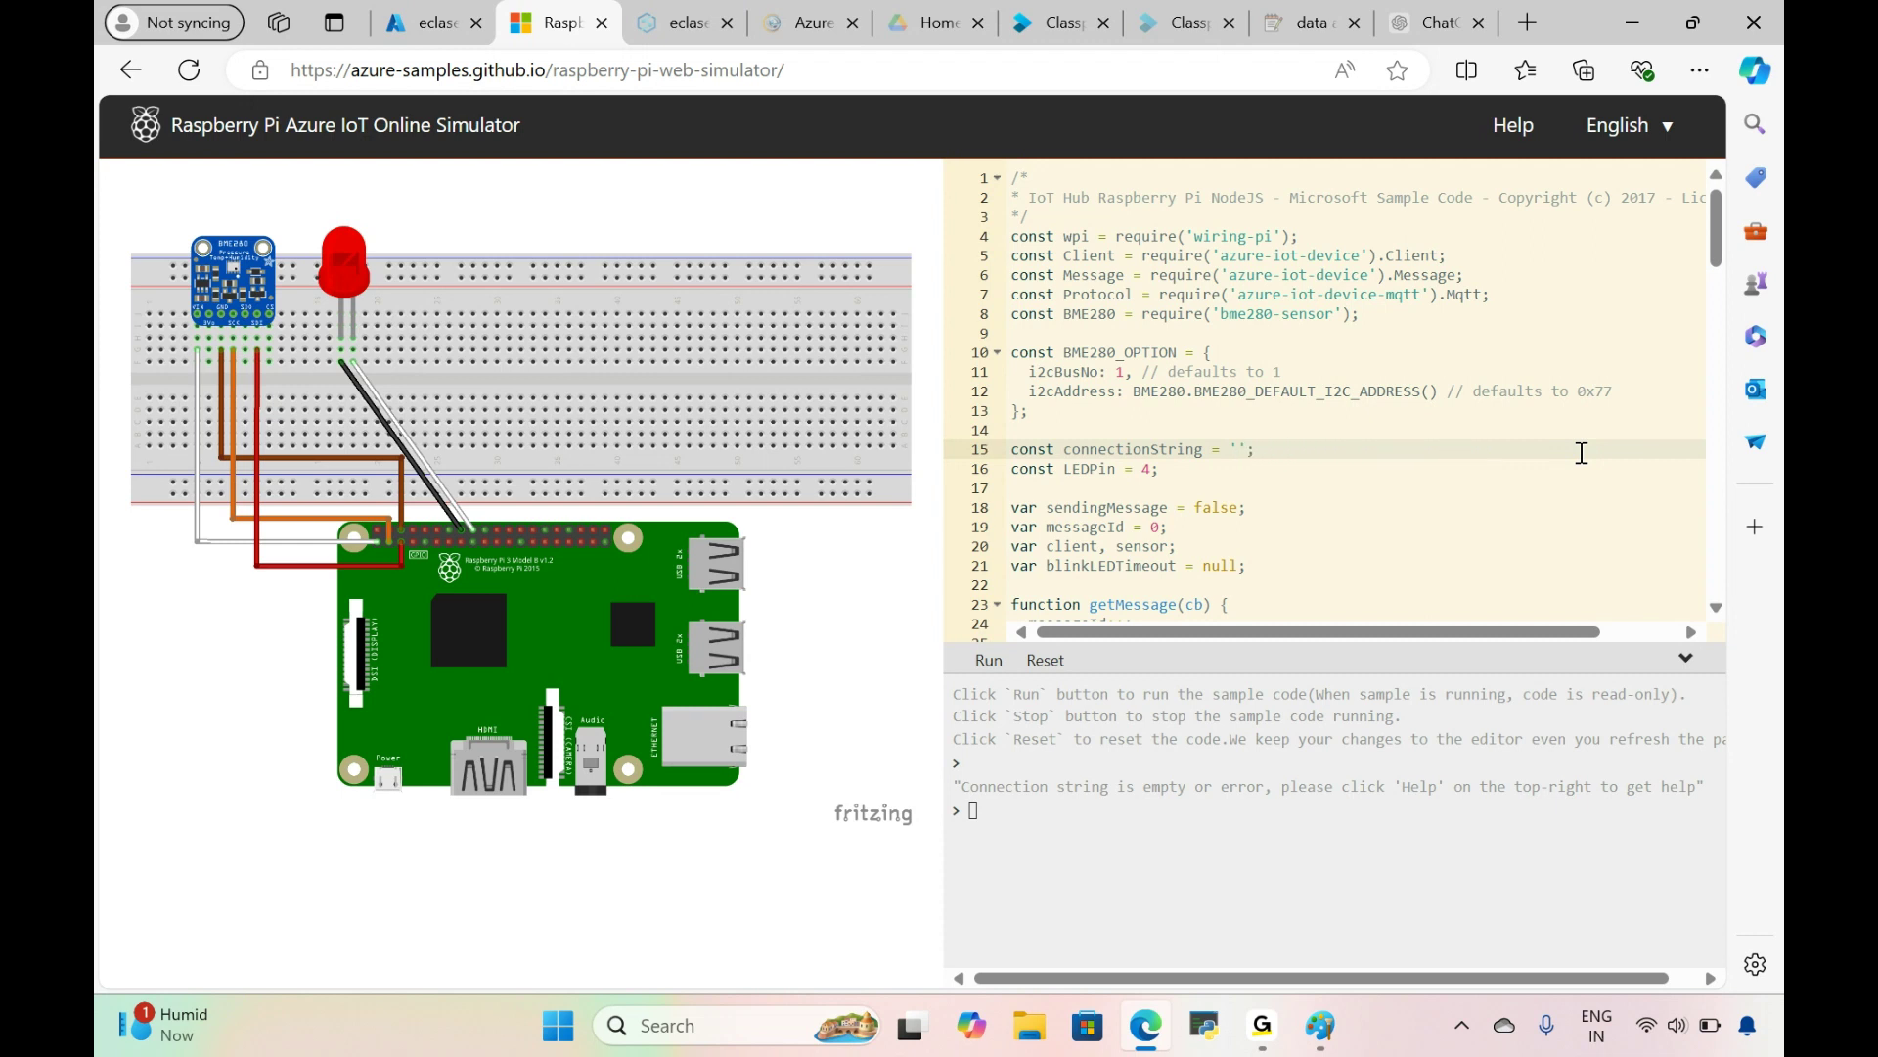
pyautogui.hotkey('ctrl', 'v')
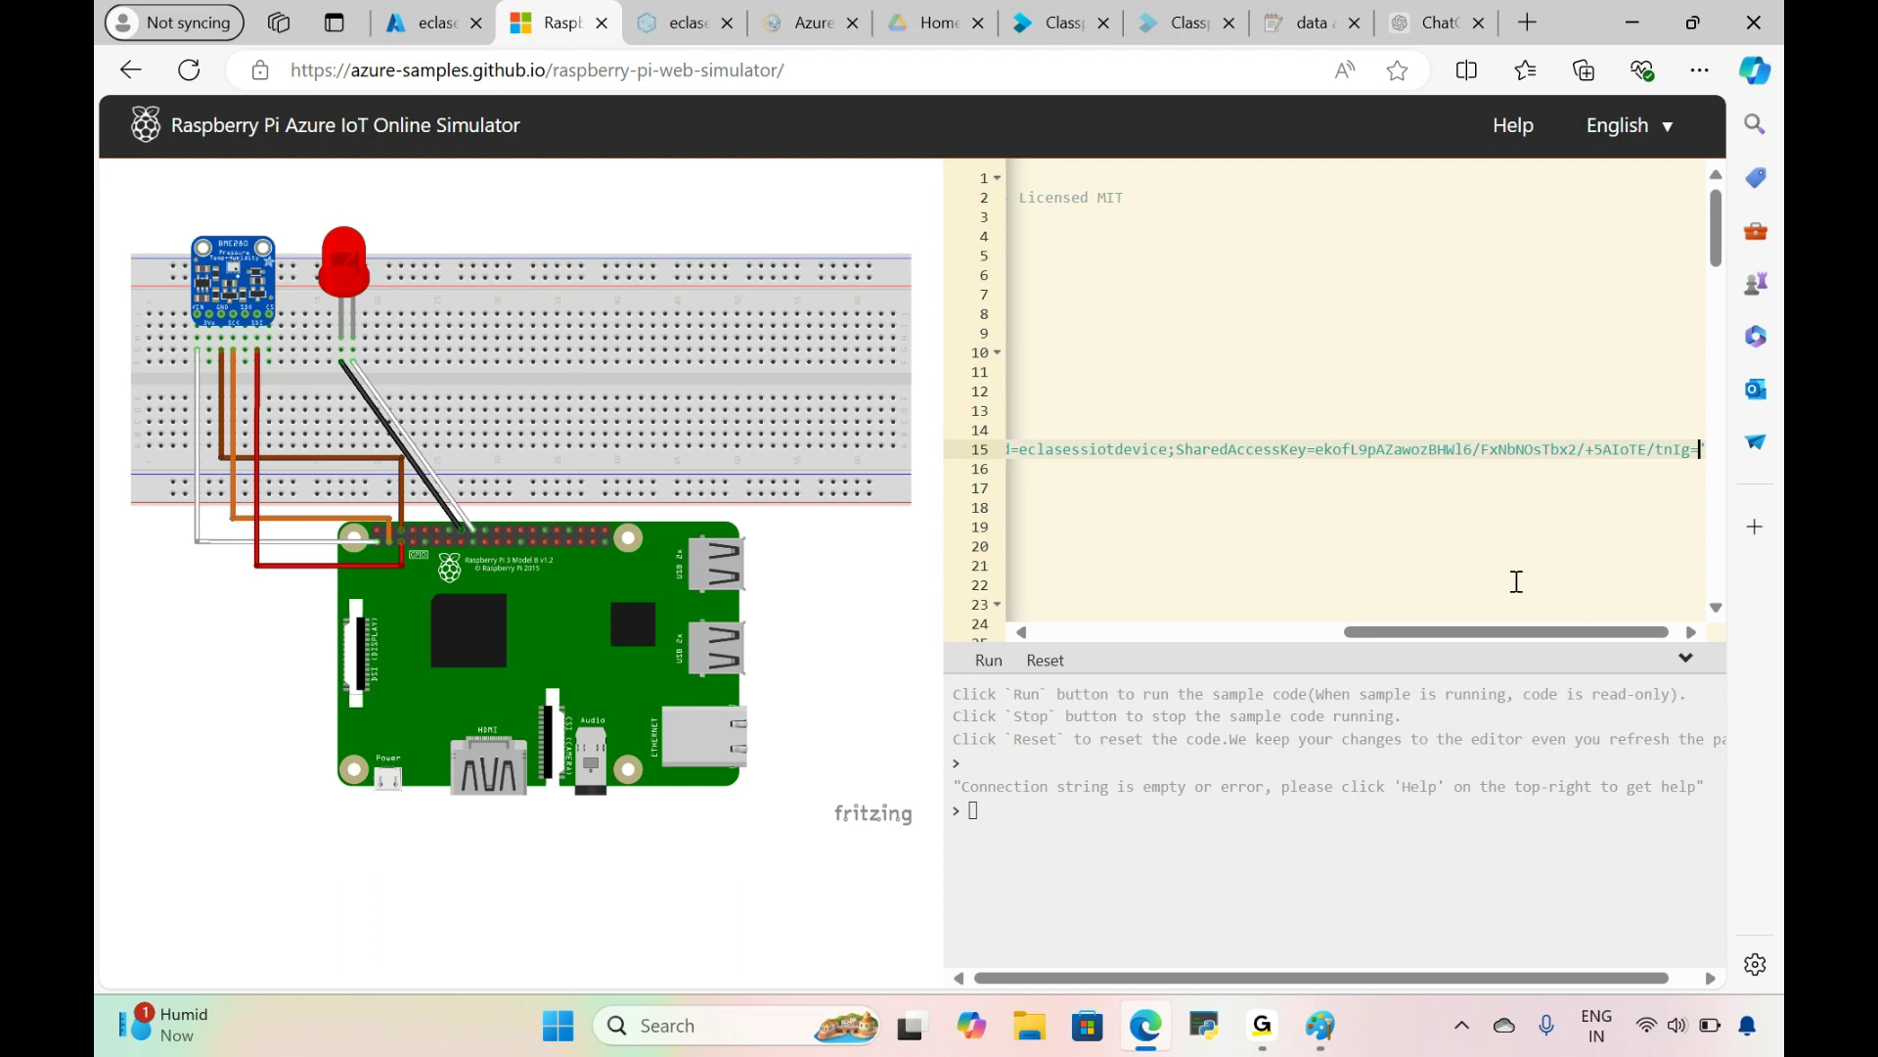
pyautogui.moveTo(1482, 632); pyautogui.dragTo(1076, 631)
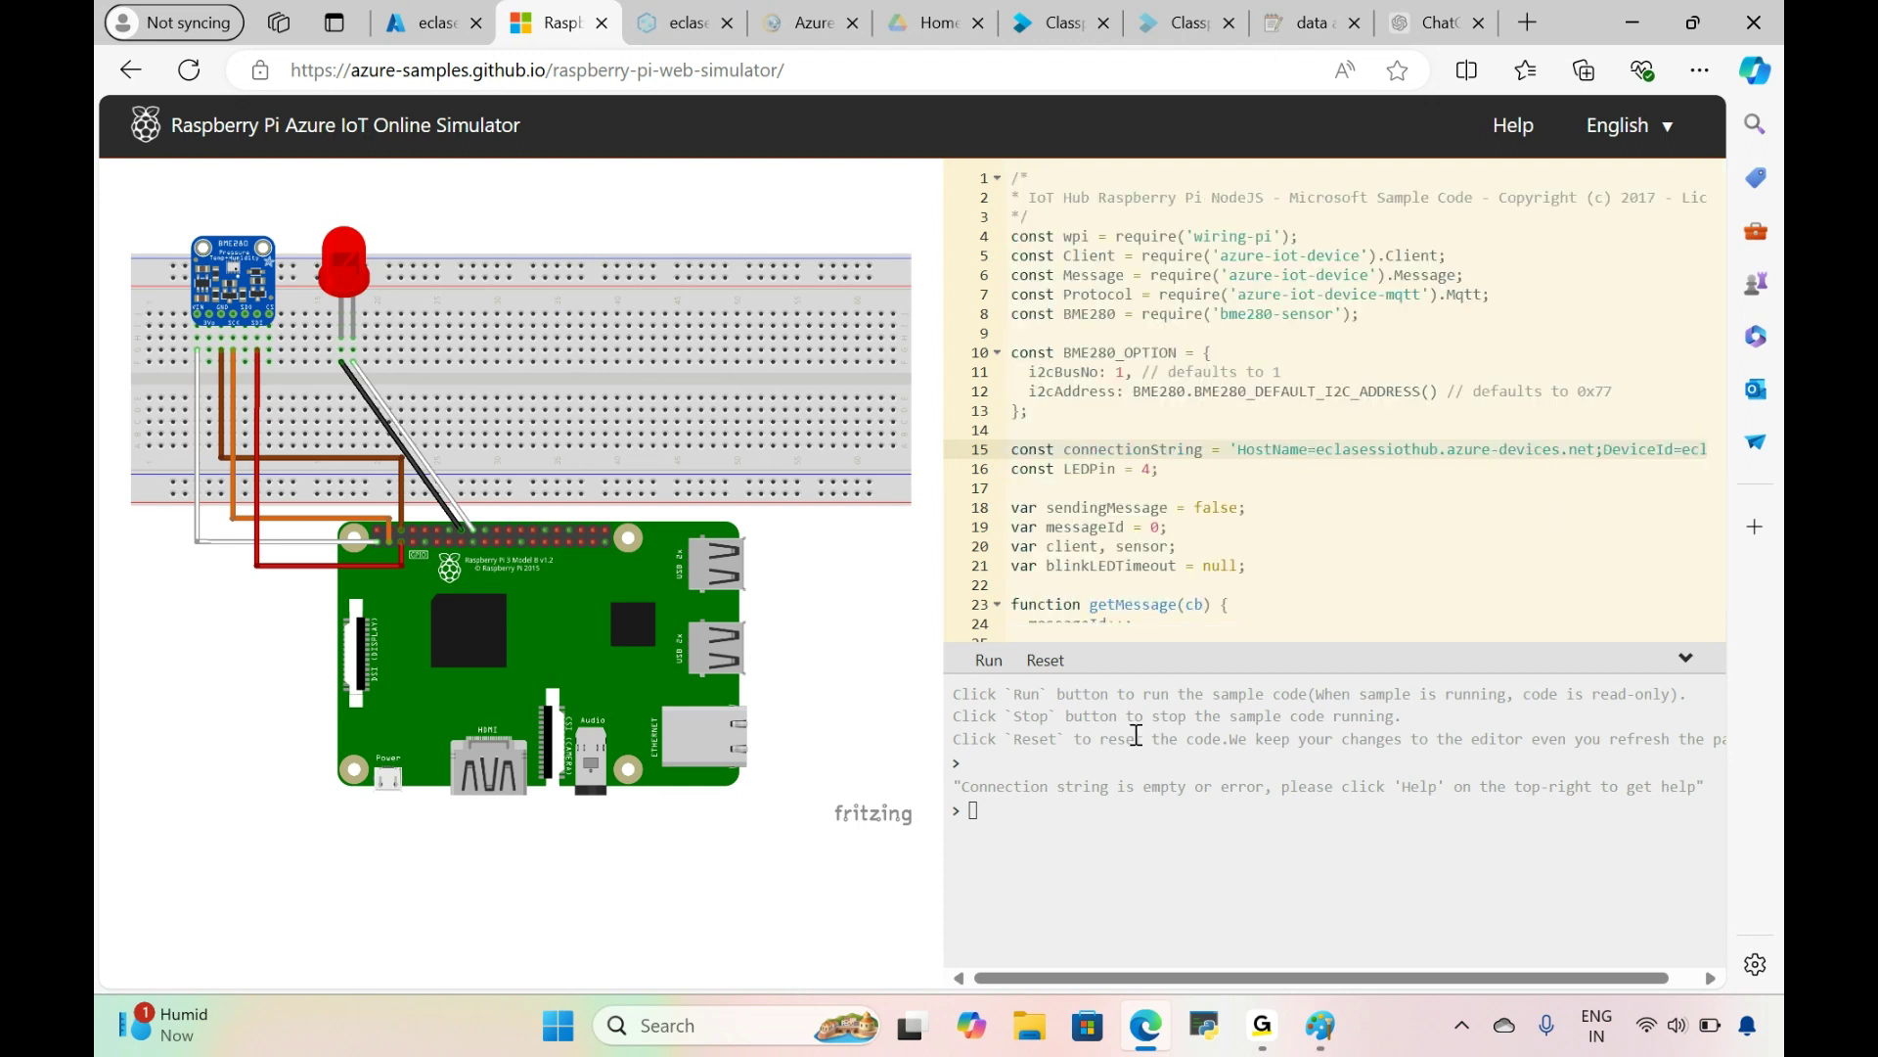
# Step: Switch to the Paint diagram and draw a smaller rectangle inside the circled box connected to the web app
pyautogui.moveTo(1319, 1024)
pyautogui.click(1359, 902)
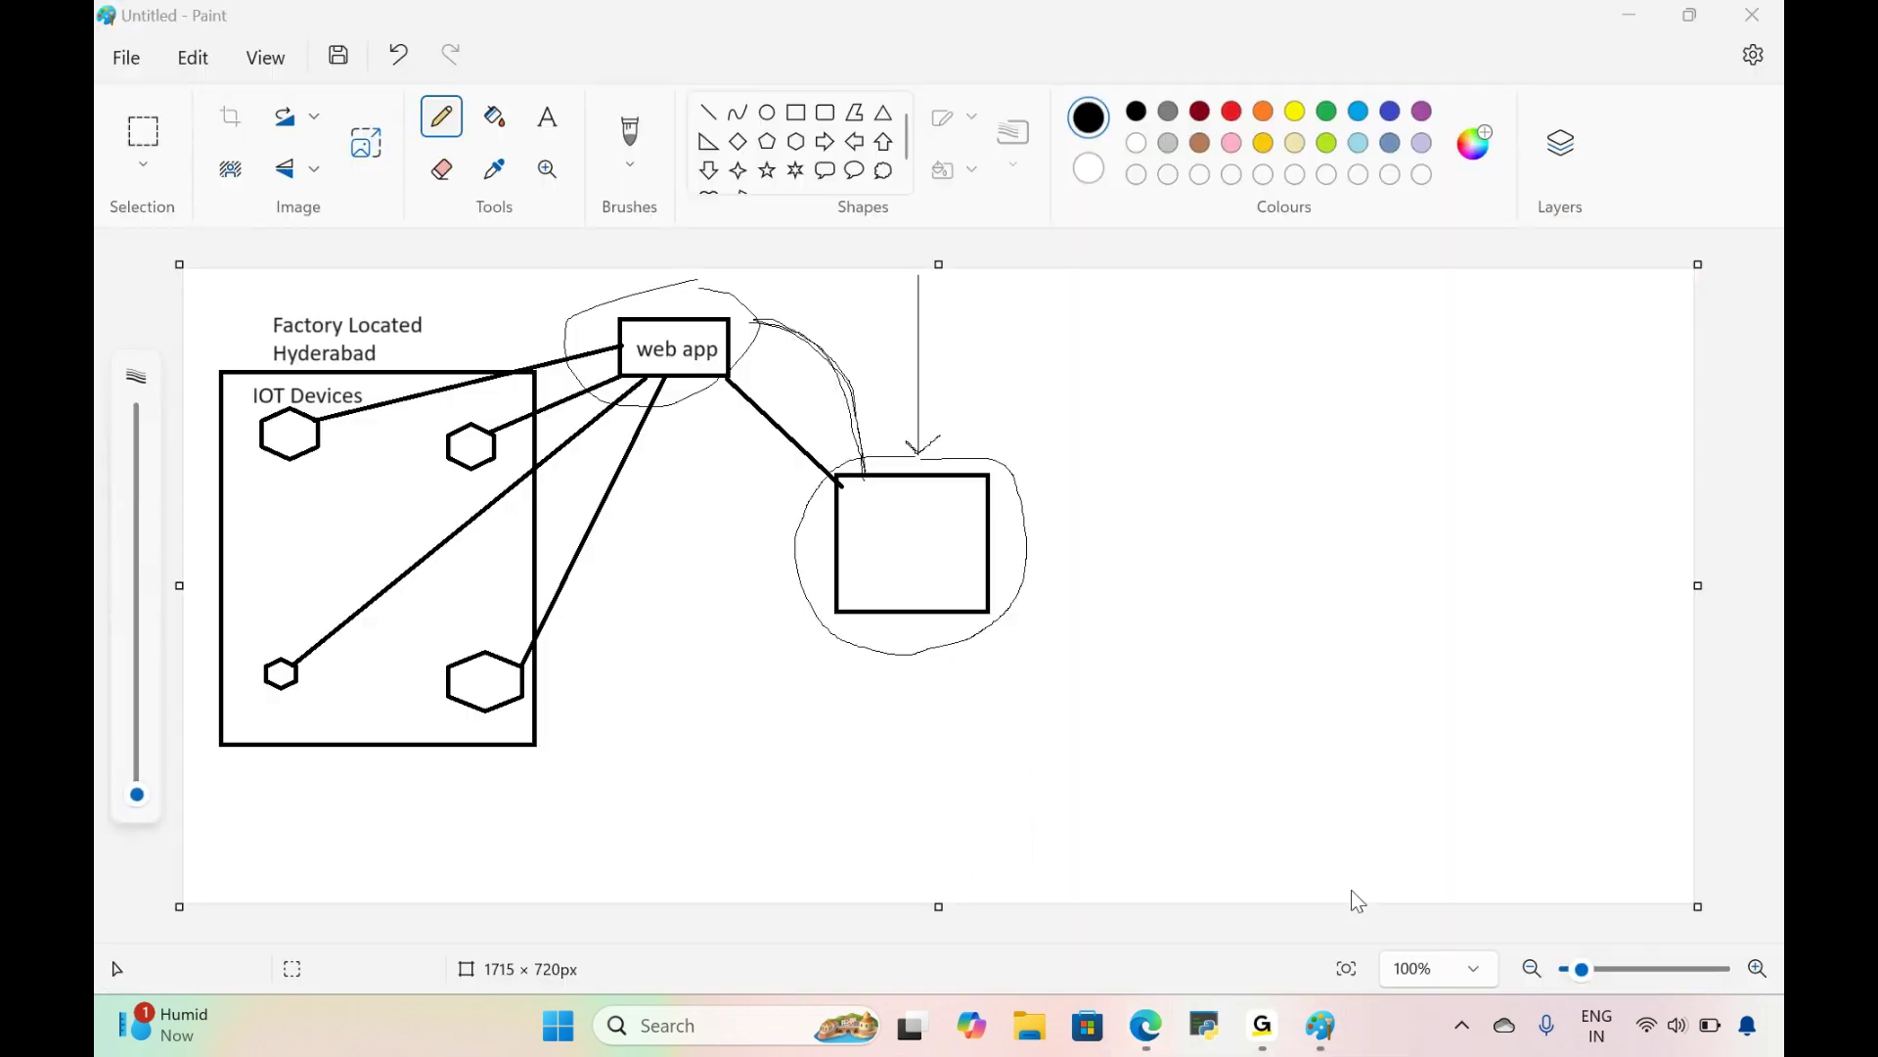
pyautogui.click(798, 113)
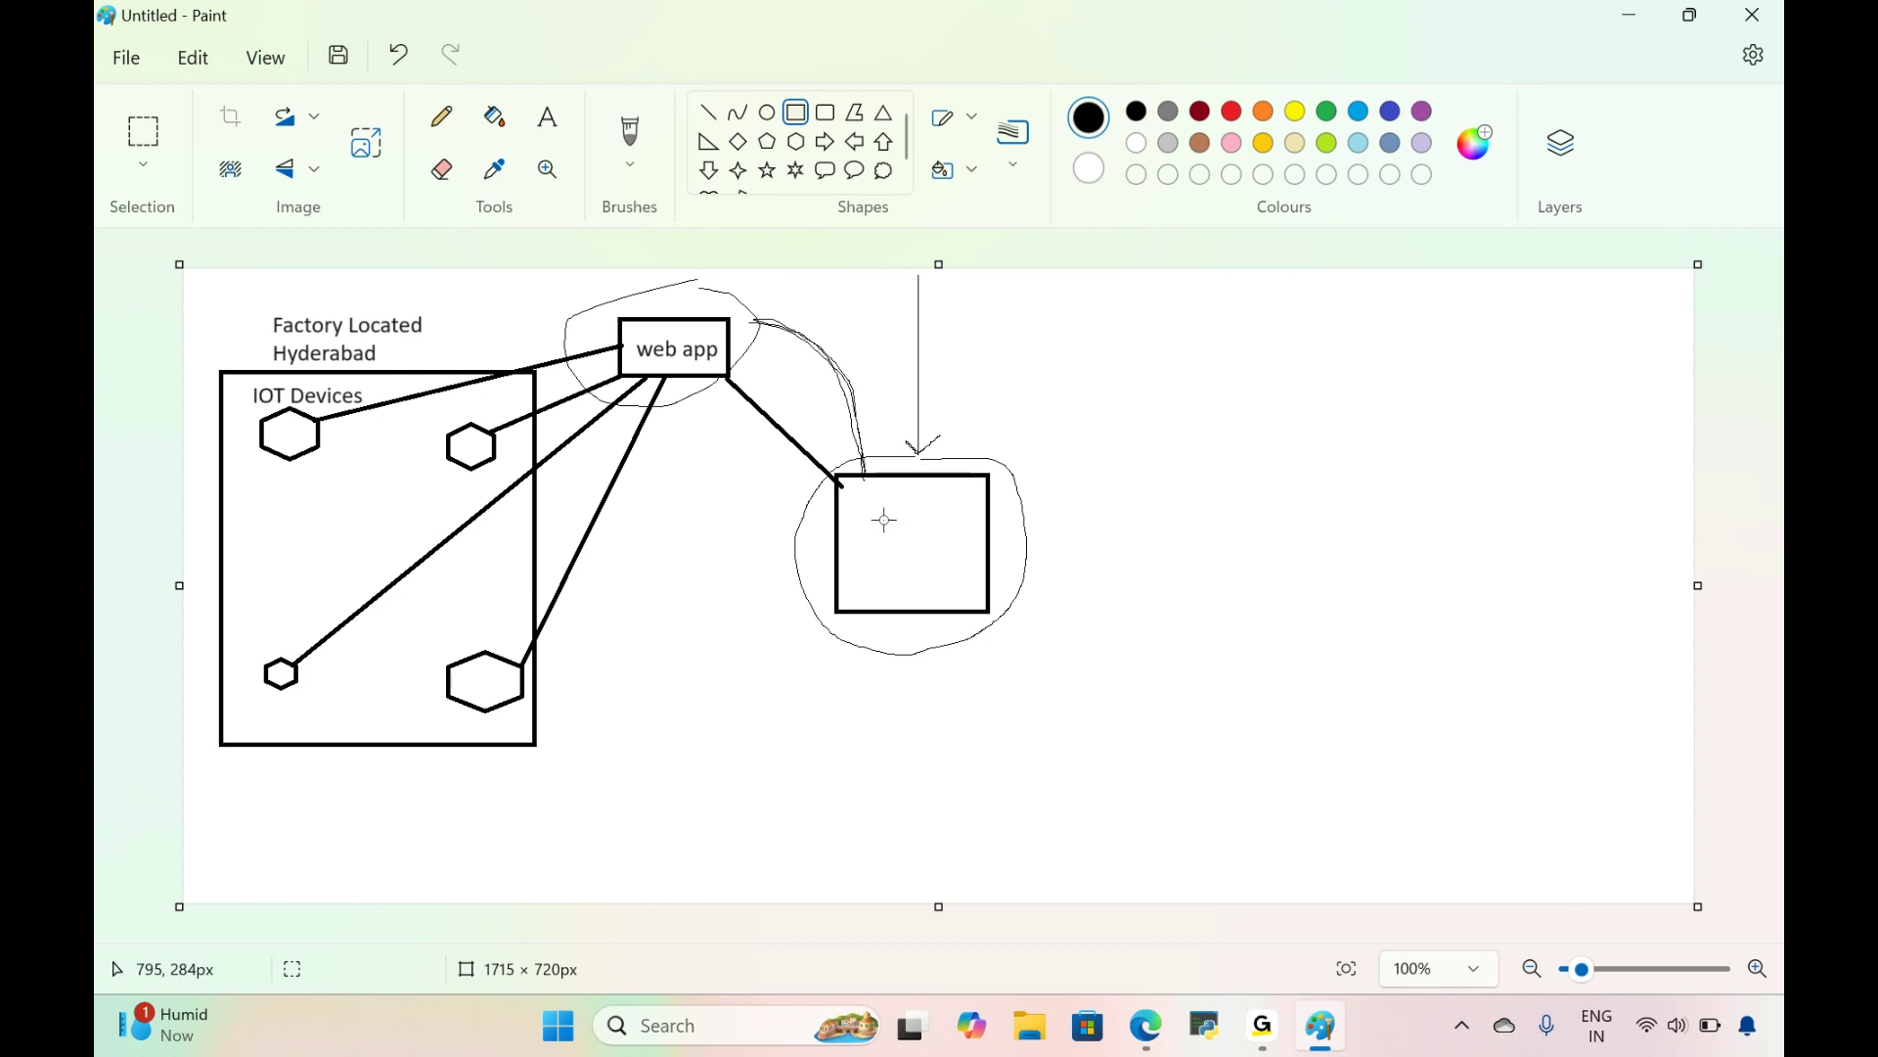
pyautogui.moveTo(860, 503); pyautogui.dragTo(963, 556)
# Step: Add the label "IOT HUB" above the circled box in Calibri size 20
pyautogui.click(548, 117)
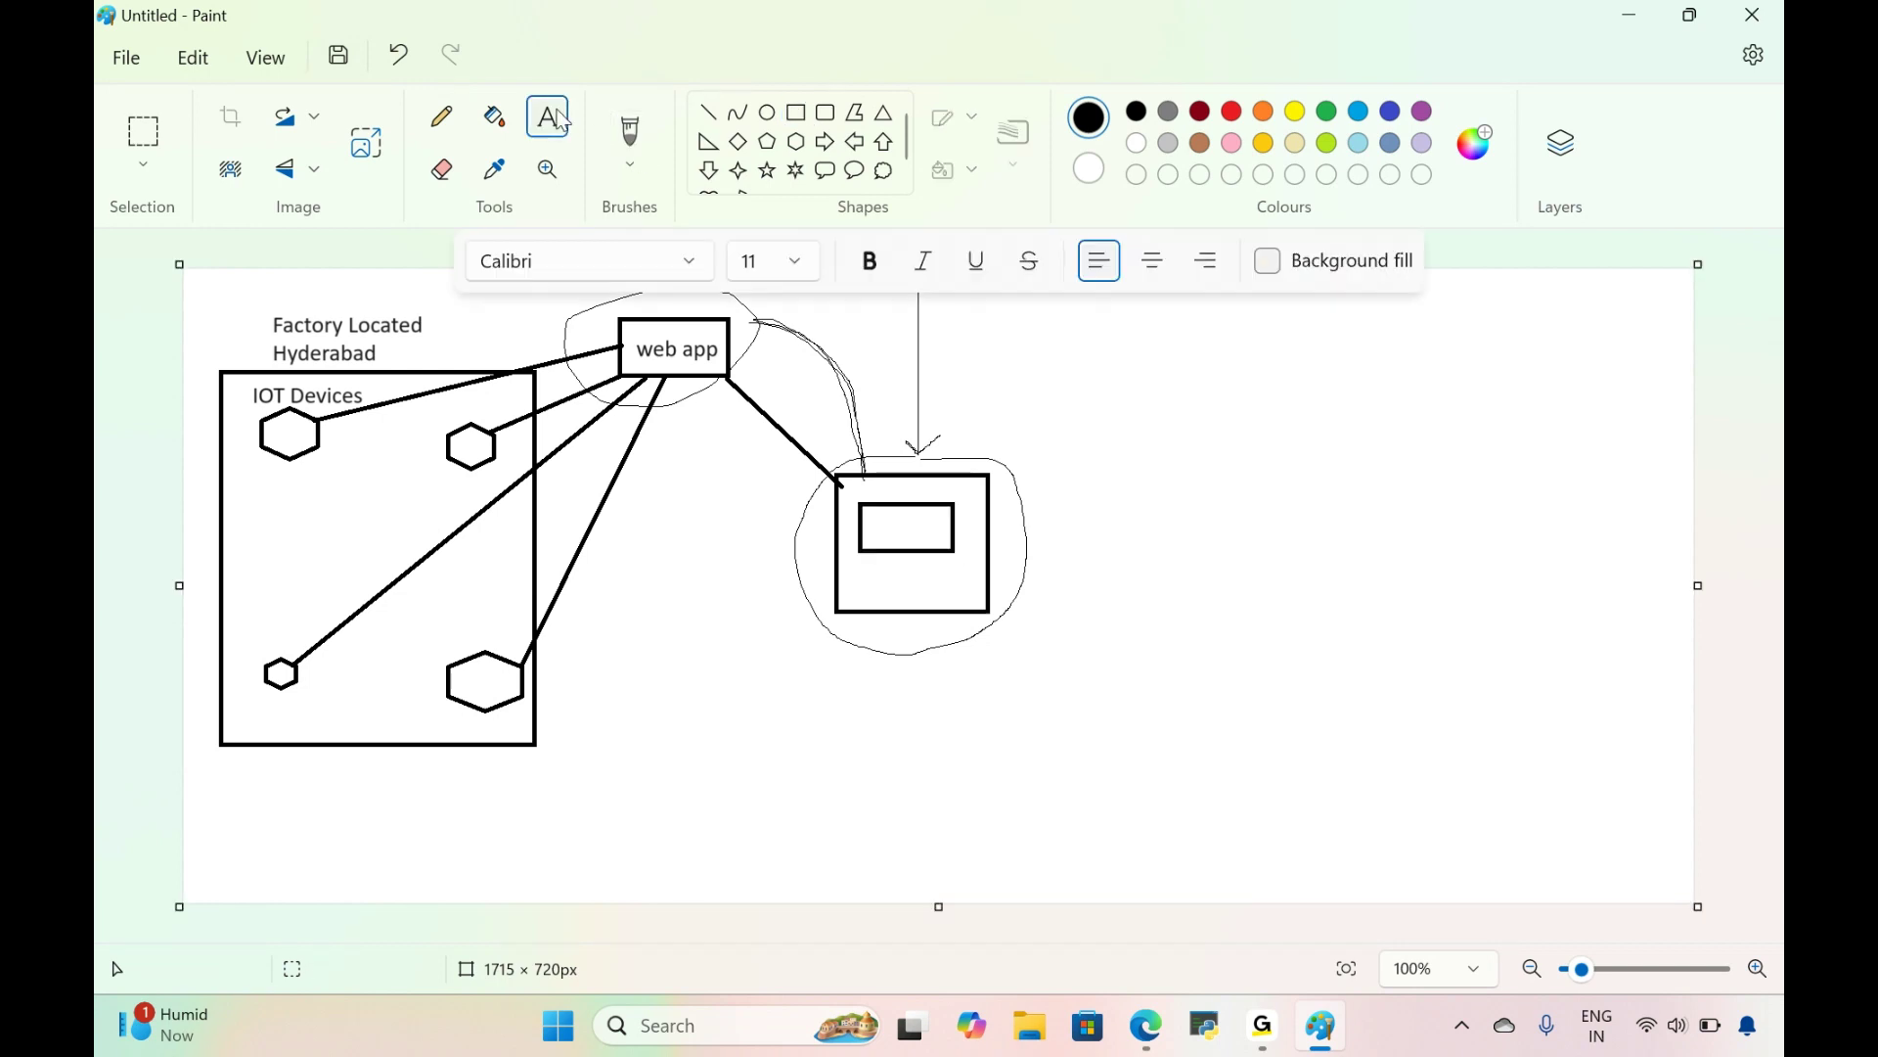
pyautogui.click(808, 266)
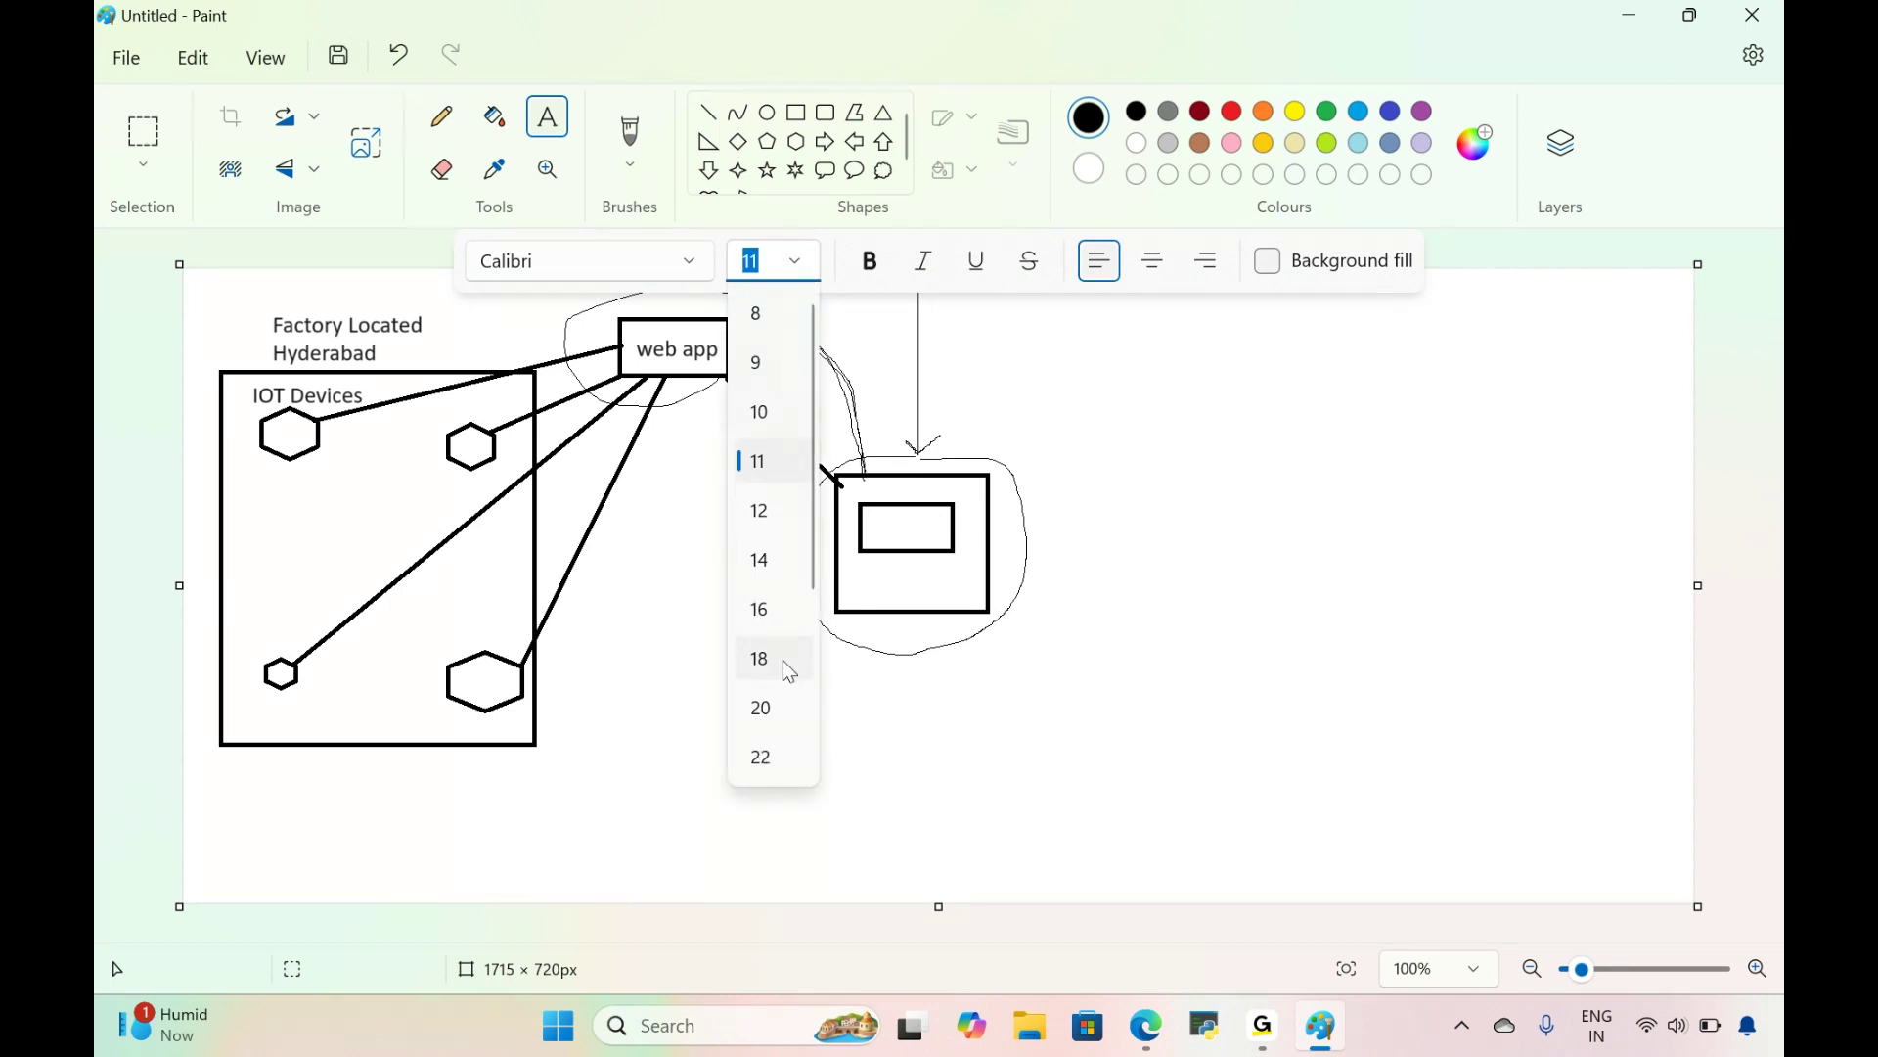
pyautogui.click(767, 708)
pyautogui.moveTo(856, 427); pyautogui.dragTo(1045, 506)
pyautogui.write('IO')
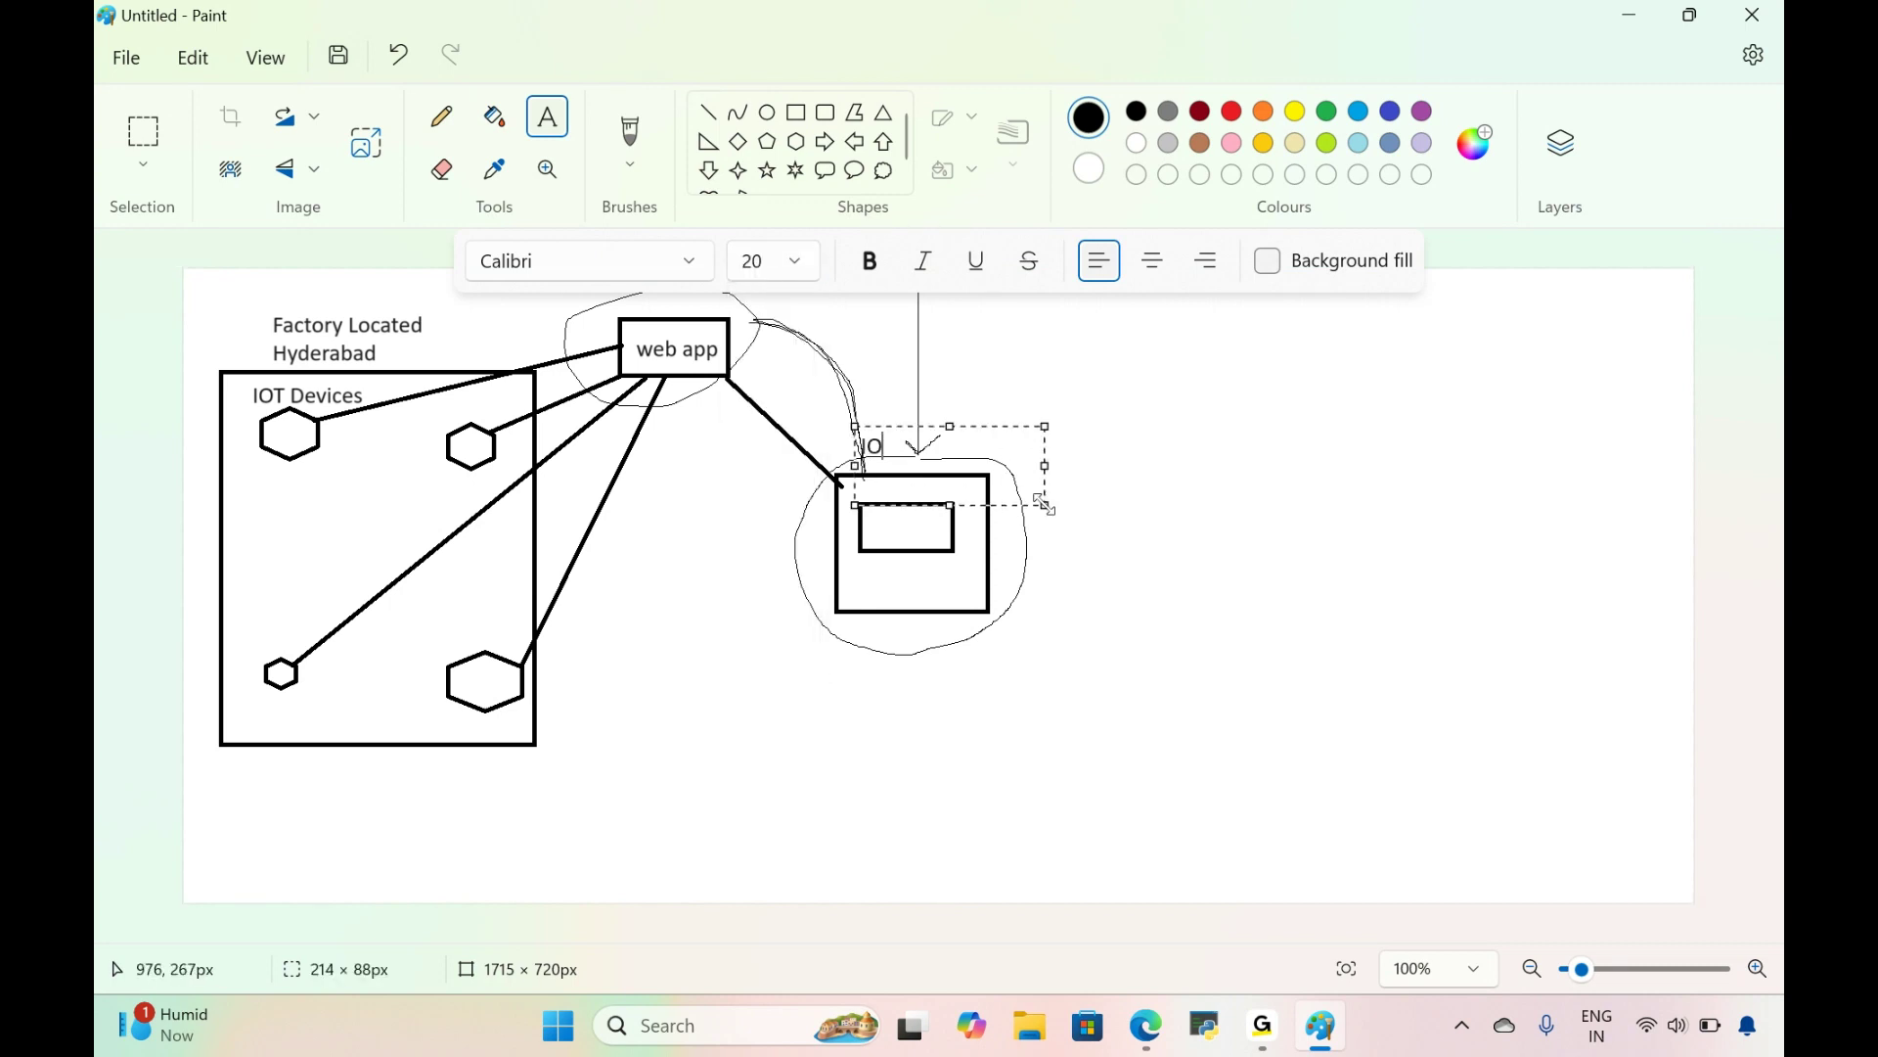
pyautogui.write('T HUB')
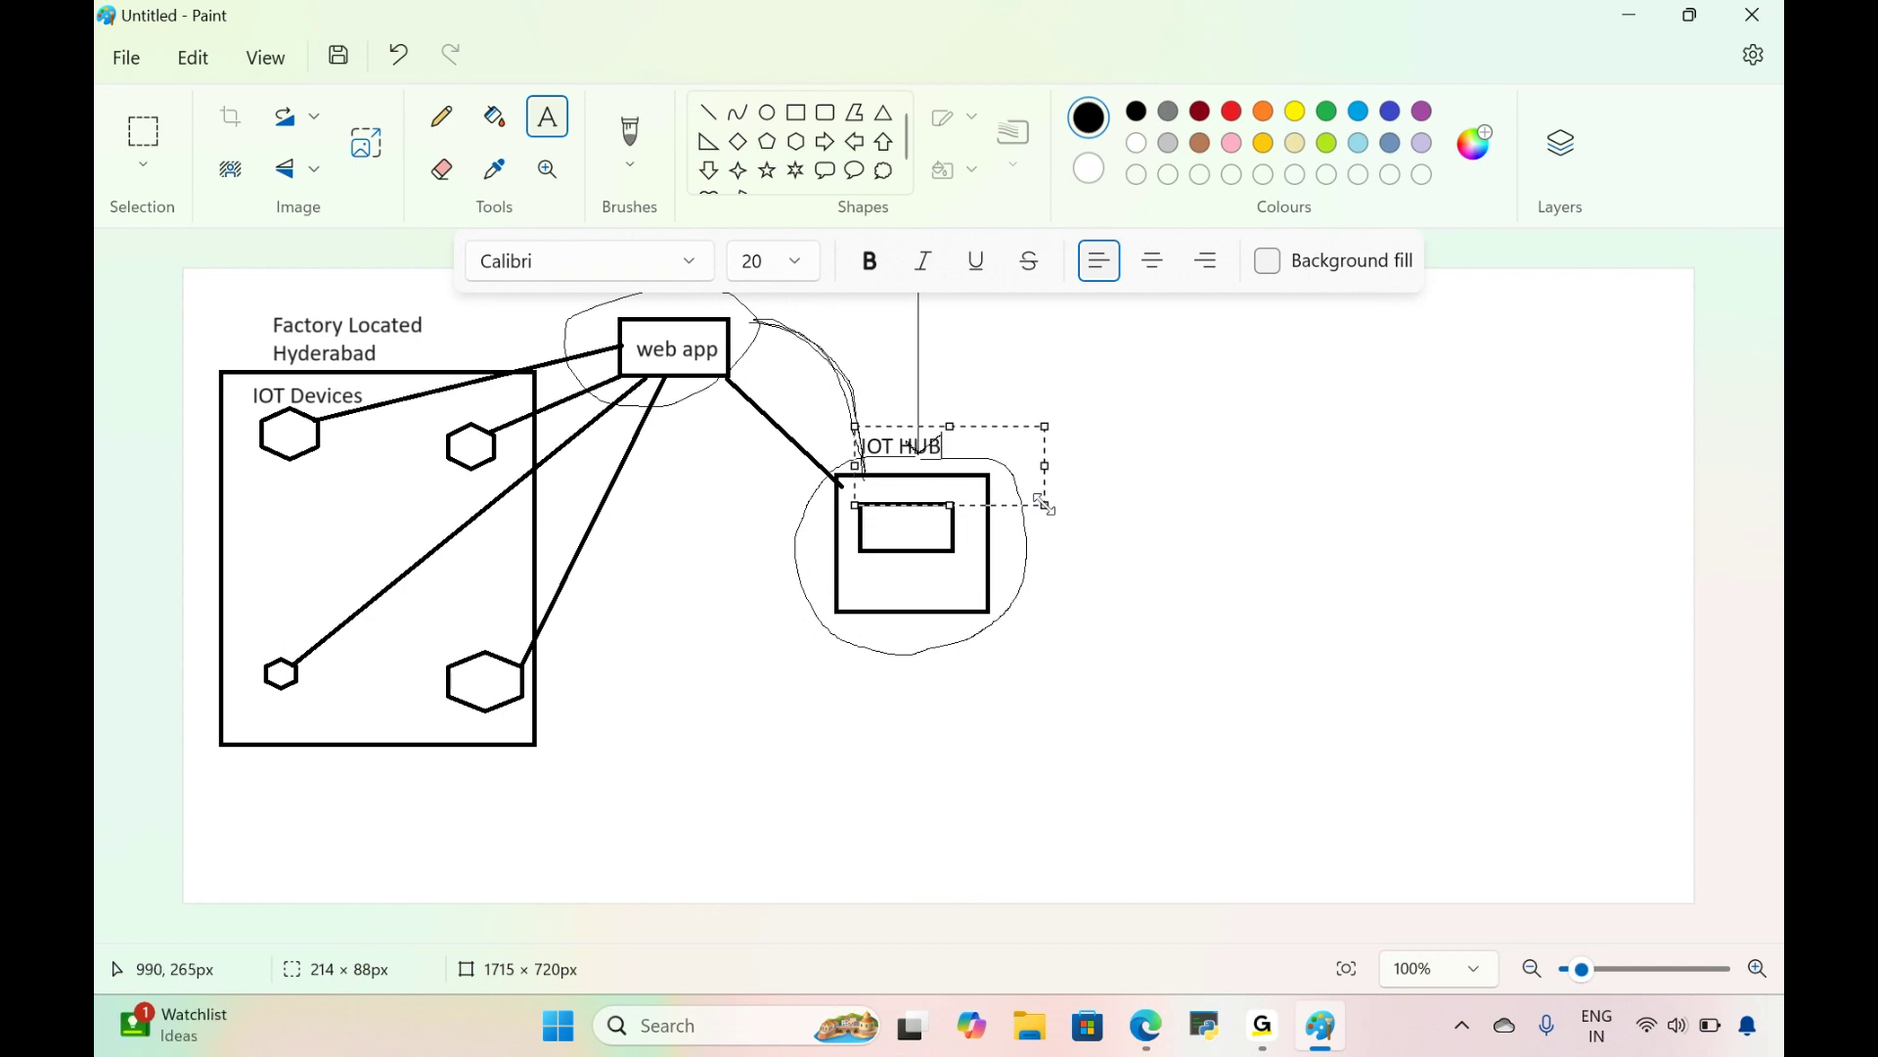
# Step: Label the small inner rectangle with the text "IOT Device"
pyautogui.click(1322, 520)
pyautogui.moveTo(870, 508); pyautogui.dragTo(1112, 599)
pyautogui.write('IOT')
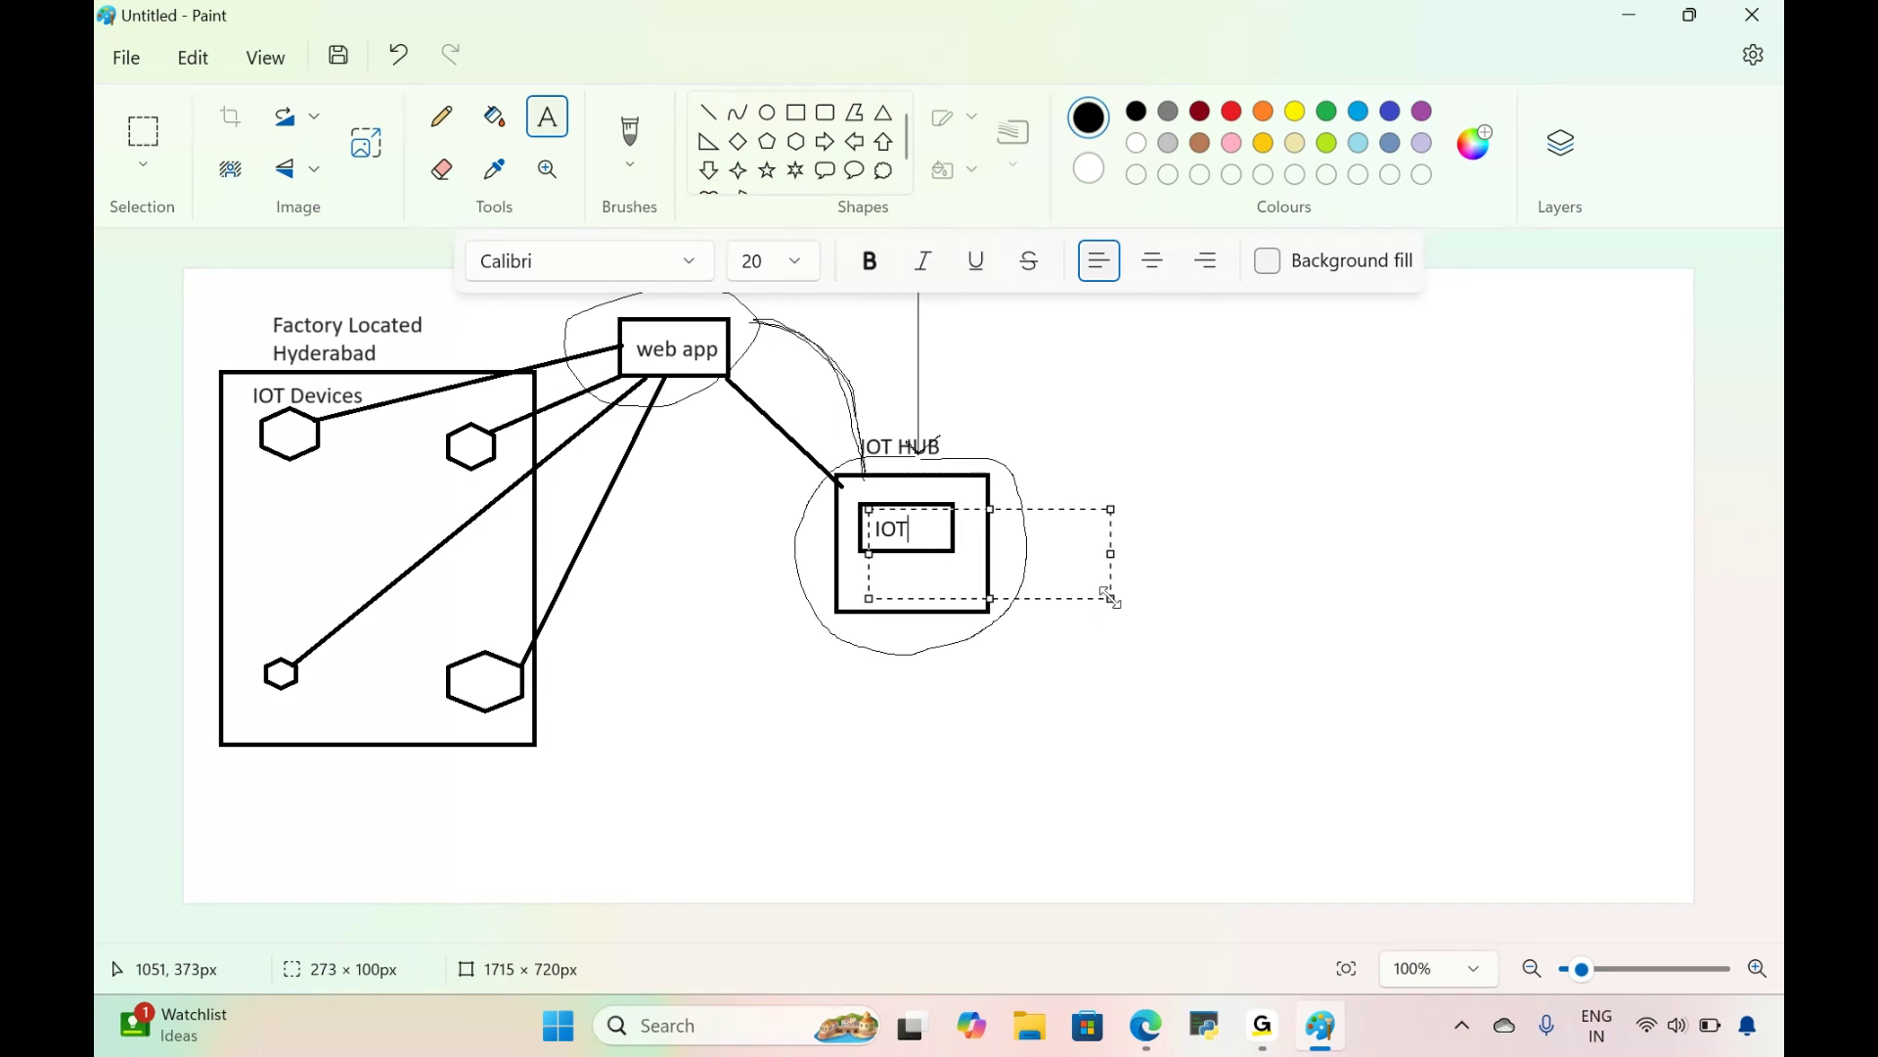
pyautogui.write(' Device')
# Step: Circle the web app and the IOT HUB box with the pencil and trace the curved connection between them
pyautogui.click(454, 121)
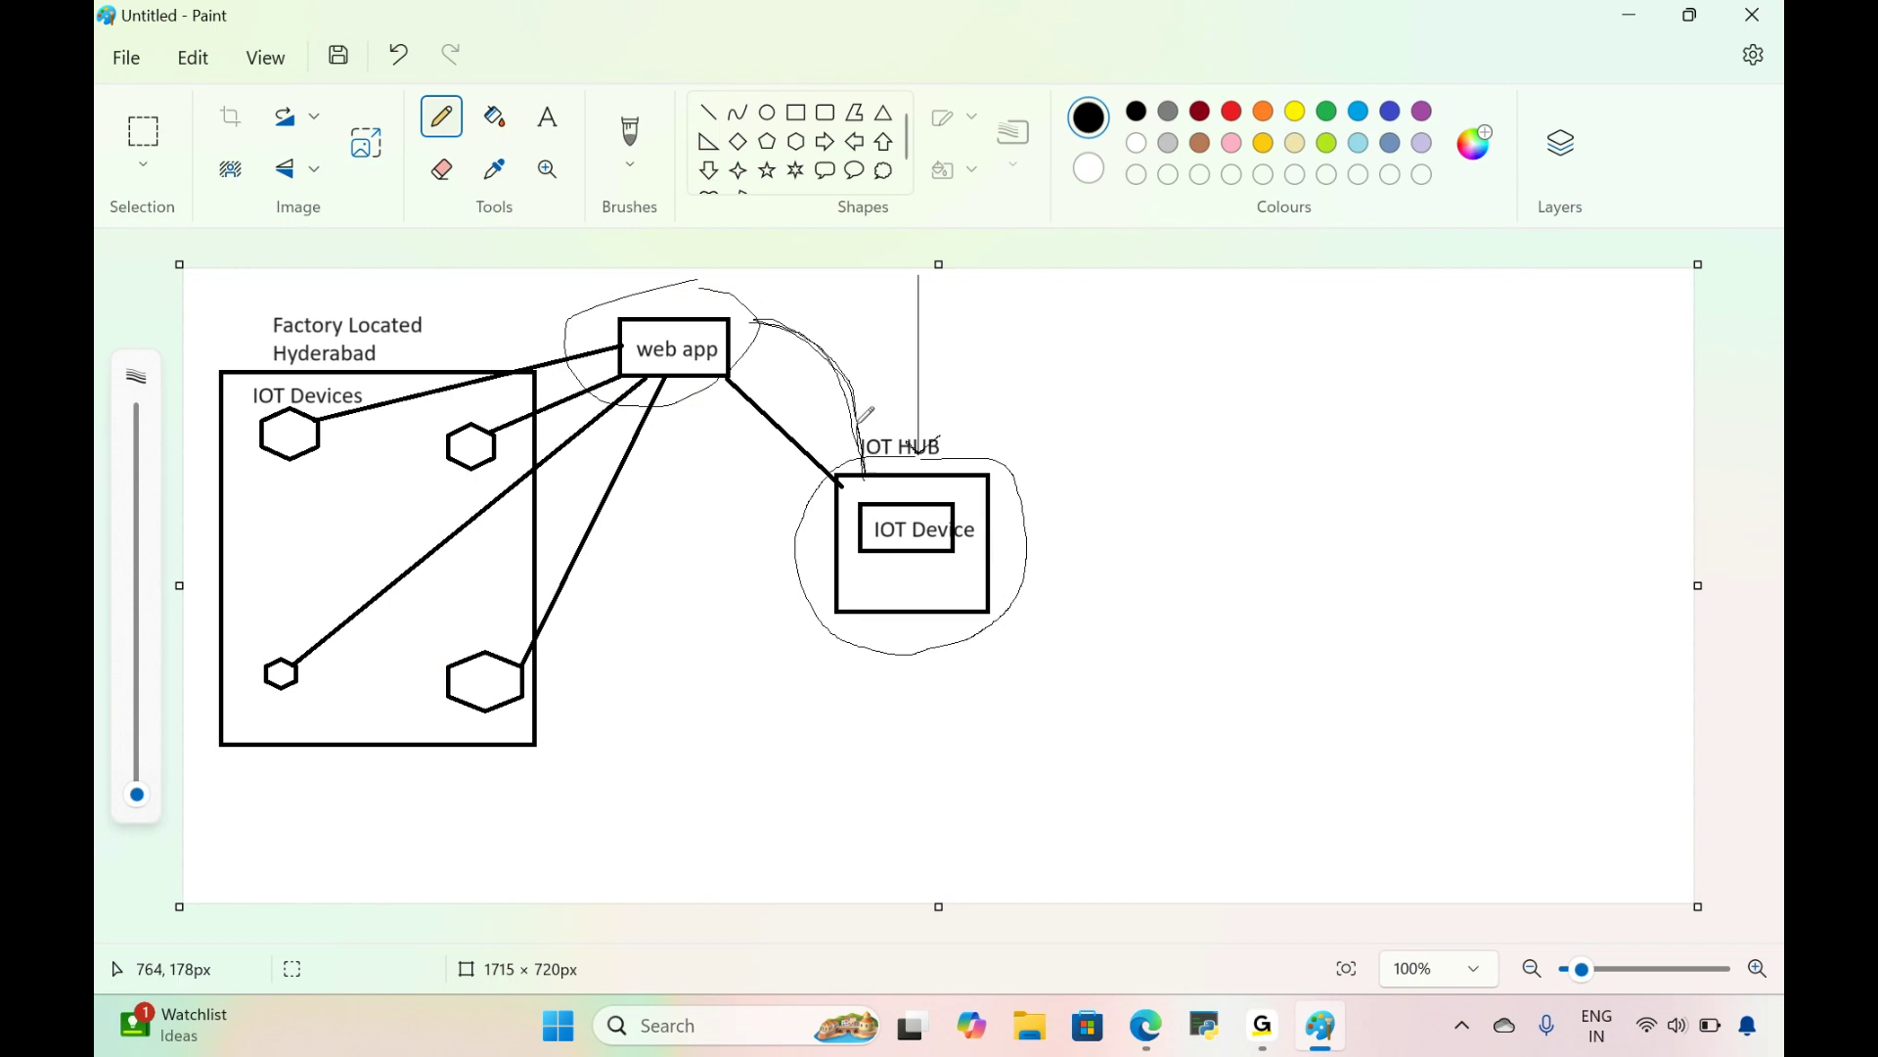
pyautogui.moveTo(803, 325)
pyautogui.mouseDown()
pyautogui.moveTo(735, 303)
pyautogui.moveTo(566, 311)
pyautogui.moveTo(577, 391)
pyautogui.moveTo(721, 262)
pyautogui.mouseUp()
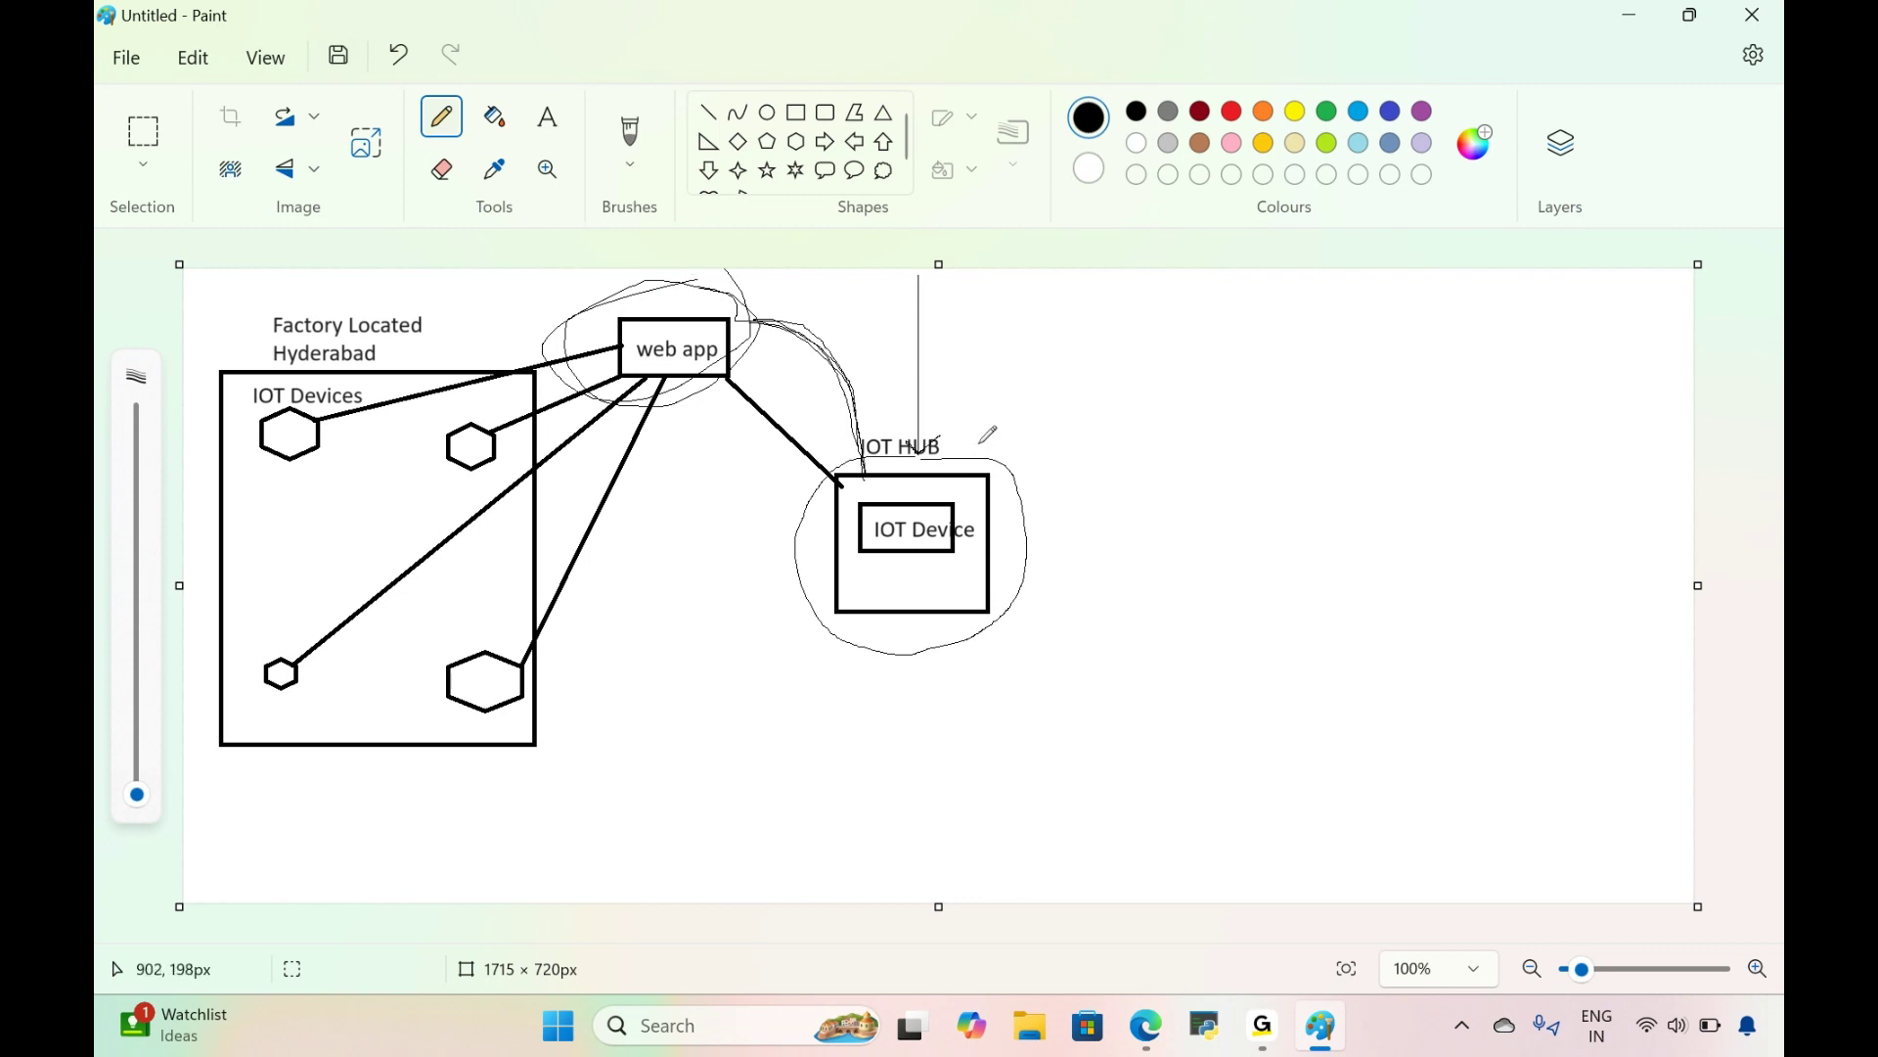
pyautogui.moveTo(978, 442)
pyautogui.mouseDown()
pyautogui.moveTo(920, 421)
pyautogui.moveTo(797, 528)
pyautogui.moveTo(866, 645)
pyautogui.moveTo(1013, 556)
pyautogui.moveTo(993, 455)
pyautogui.moveTo(965, 432)
pyautogui.mouseUp()
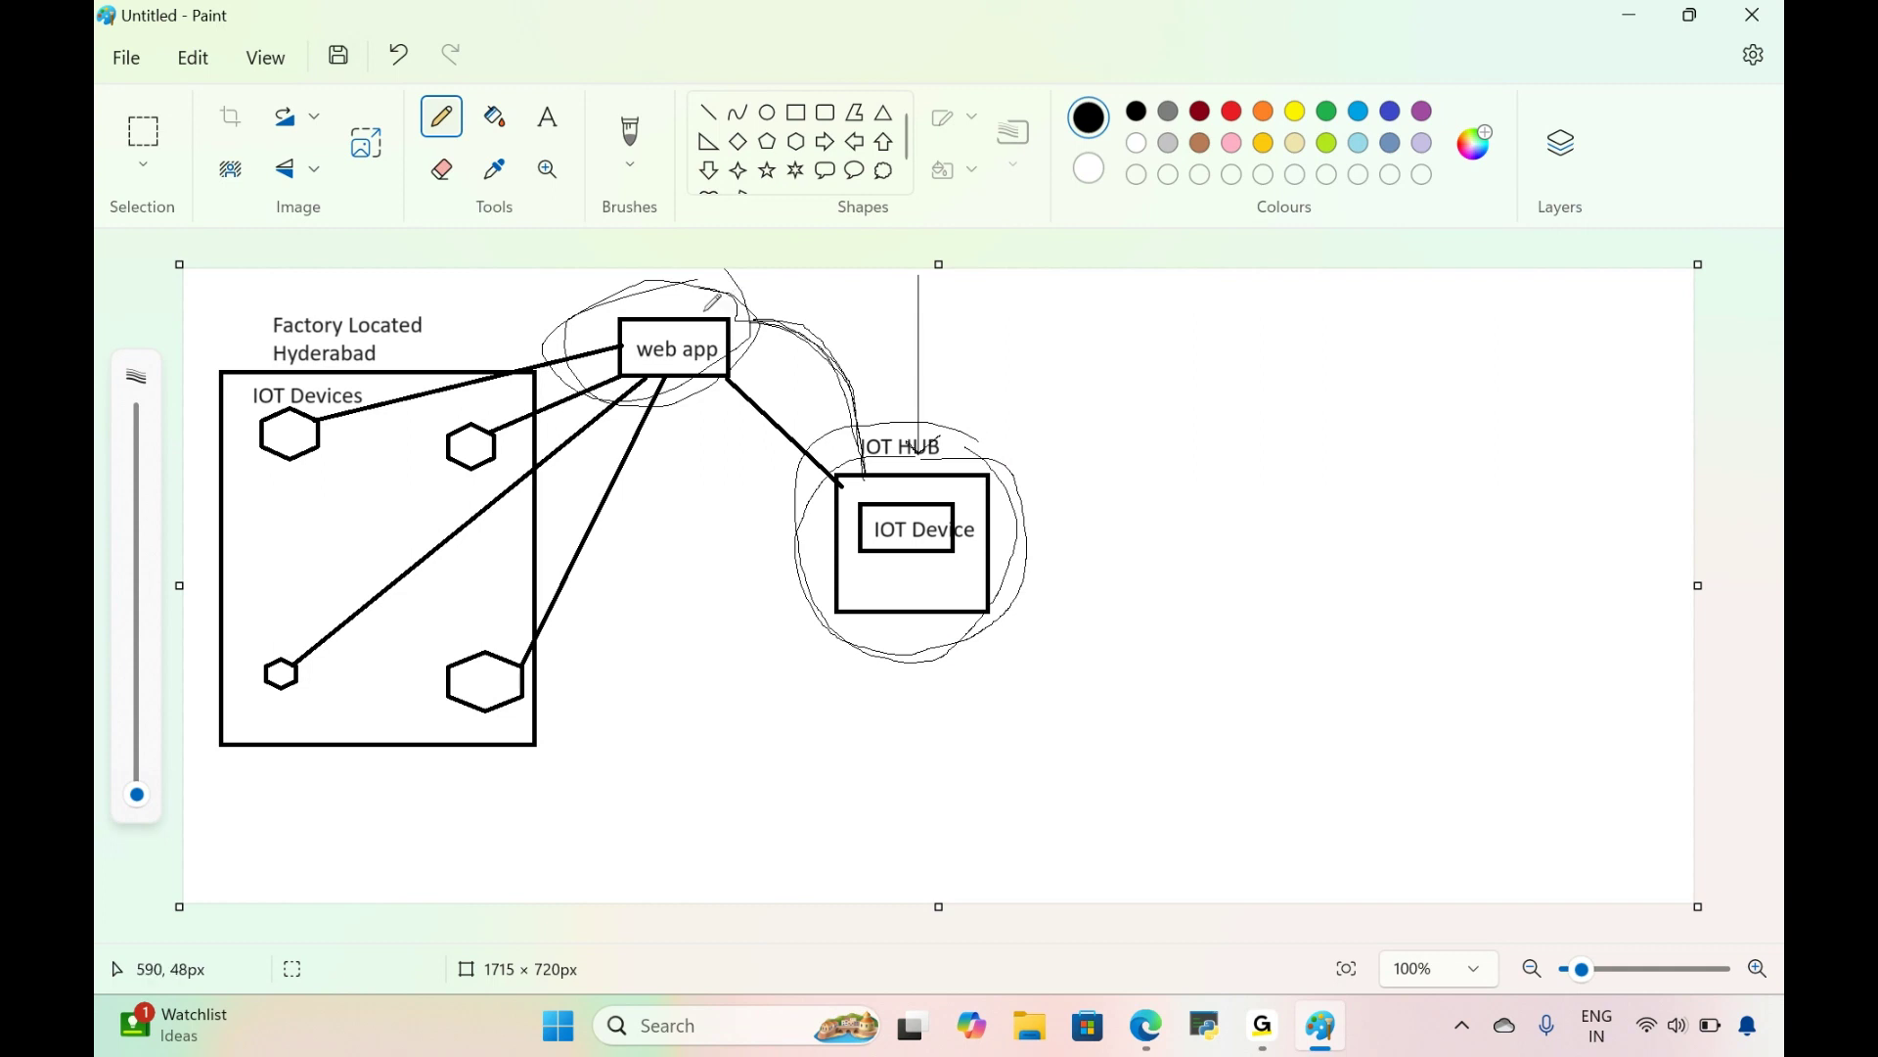
pyautogui.moveTo(743, 296)
pyautogui.mouseDown()
pyautogui.moveTo(680, 284)
pyautogui.moveTo(611, 399)
pyautogui.moveTo(753, 318)
pyautogui.moveTo(848, 398)
pyautogui.moveTo(868, 466)
pyautogui.mouseUp()
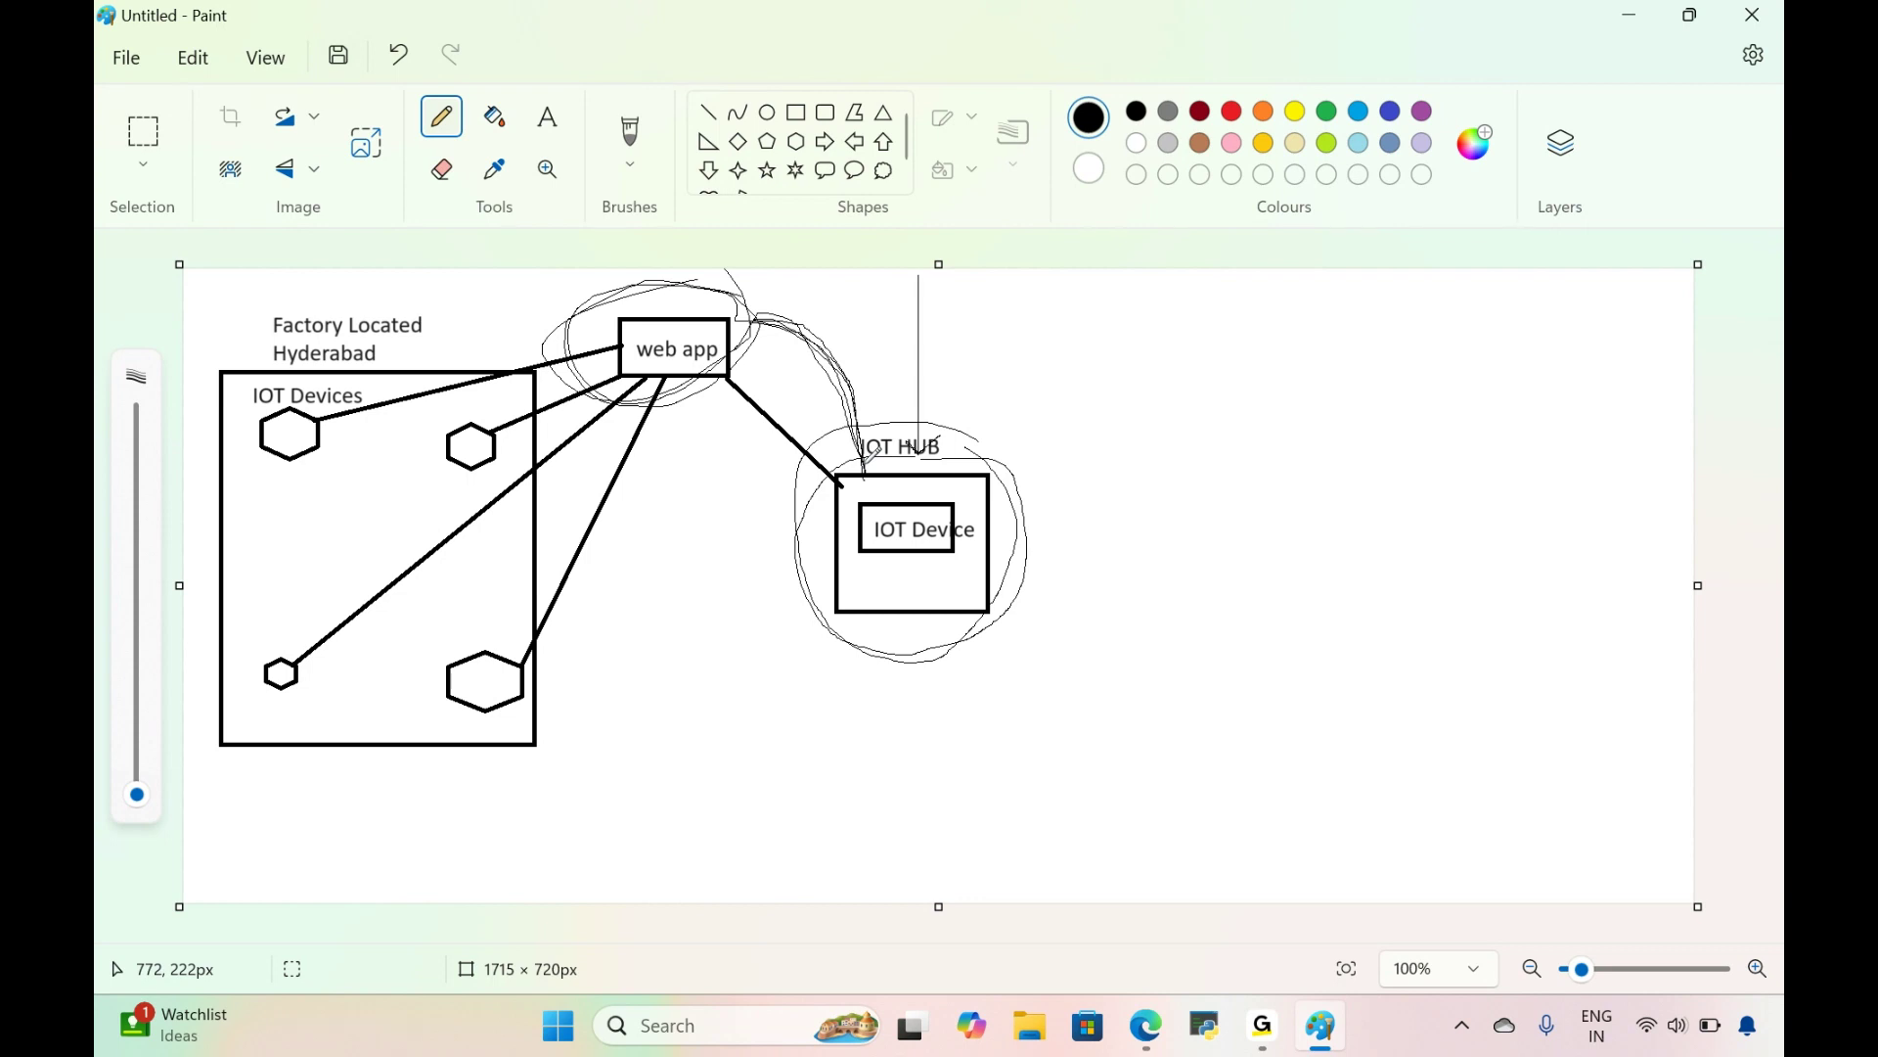
# Step: Draw an empty rectangle in the blank area to the right of the IOT HUB box and minimize Paint
pyautogui.click(796, 112)
pyautogui.moveTo(1131, 453); pyautogui.dragTo(1311, 631)
pyautogui.click(1629, 15)
# Step: From the Azure portal home, search for "stream an", open Stream Analytics jobs and start creating a new job
pyautogui.click(430, 11)
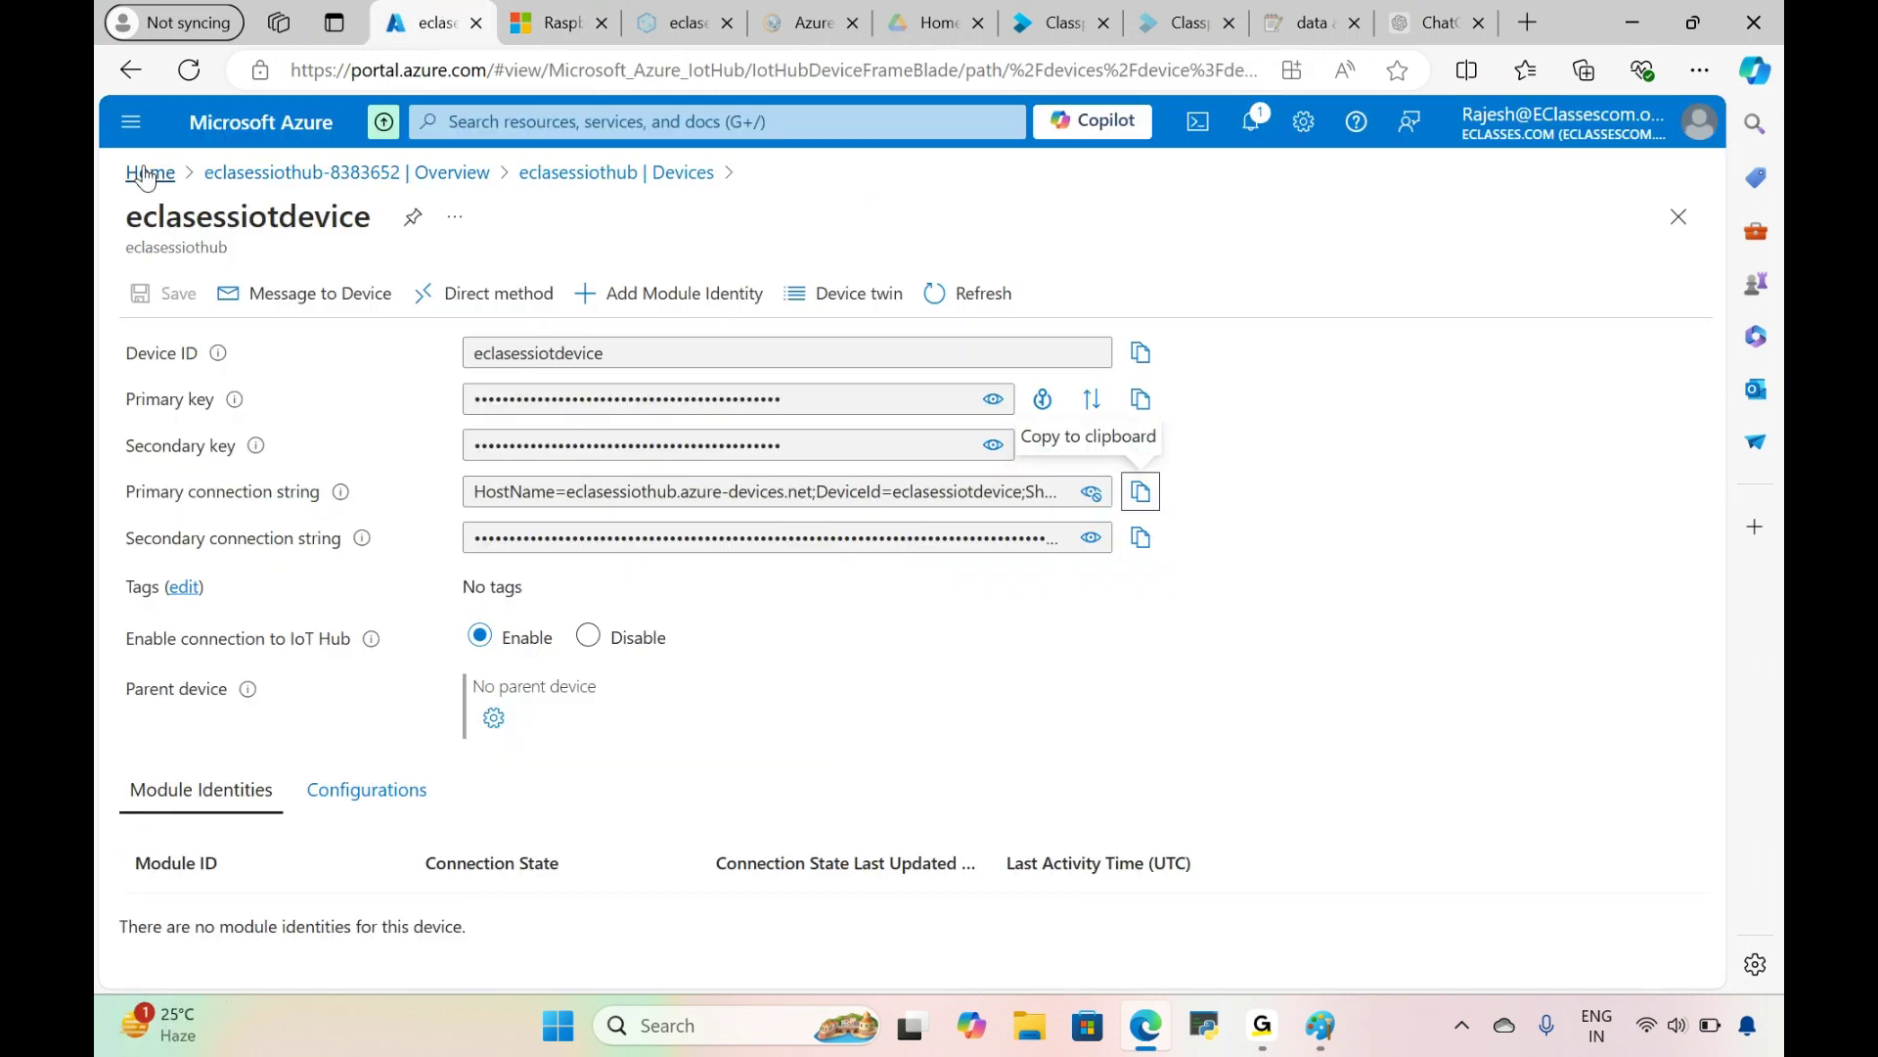
pyautogui.click(149, 174)
pyautogui.click(514, 122)
pyautogui.write('s')
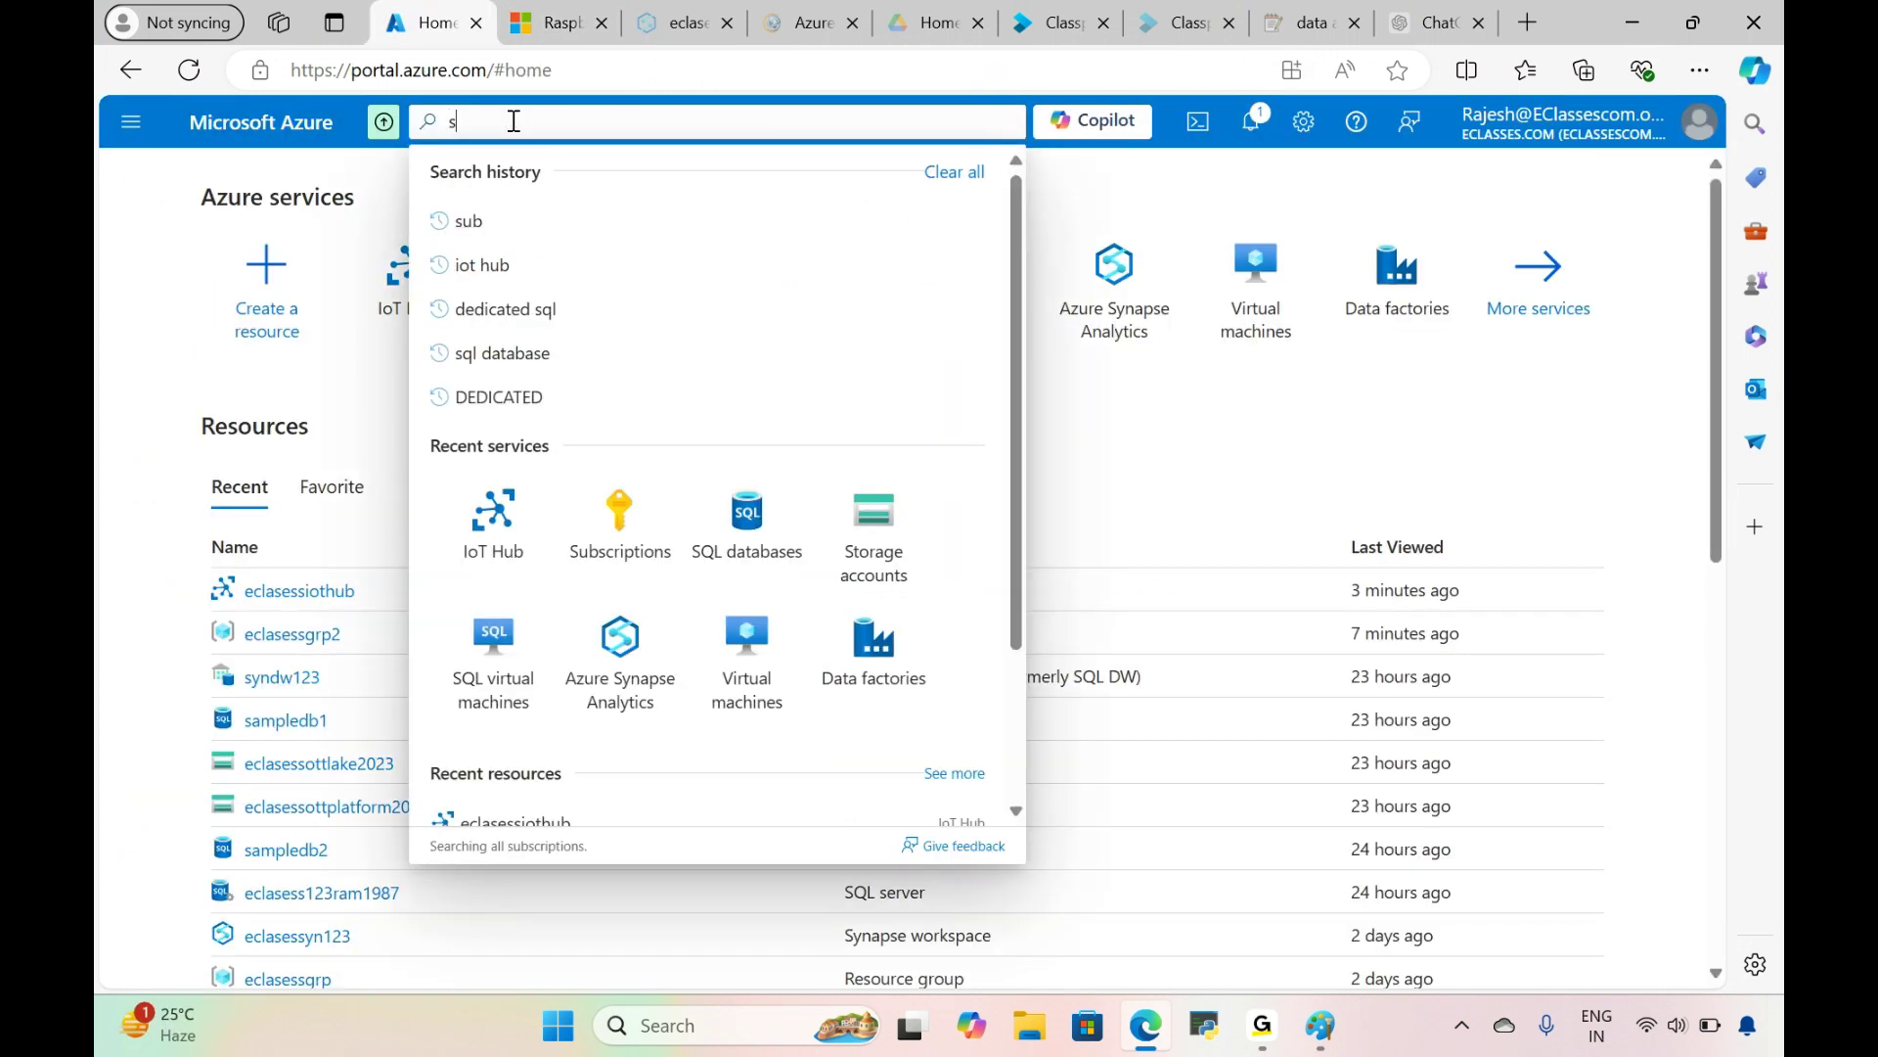
pyautogui.write('tream')
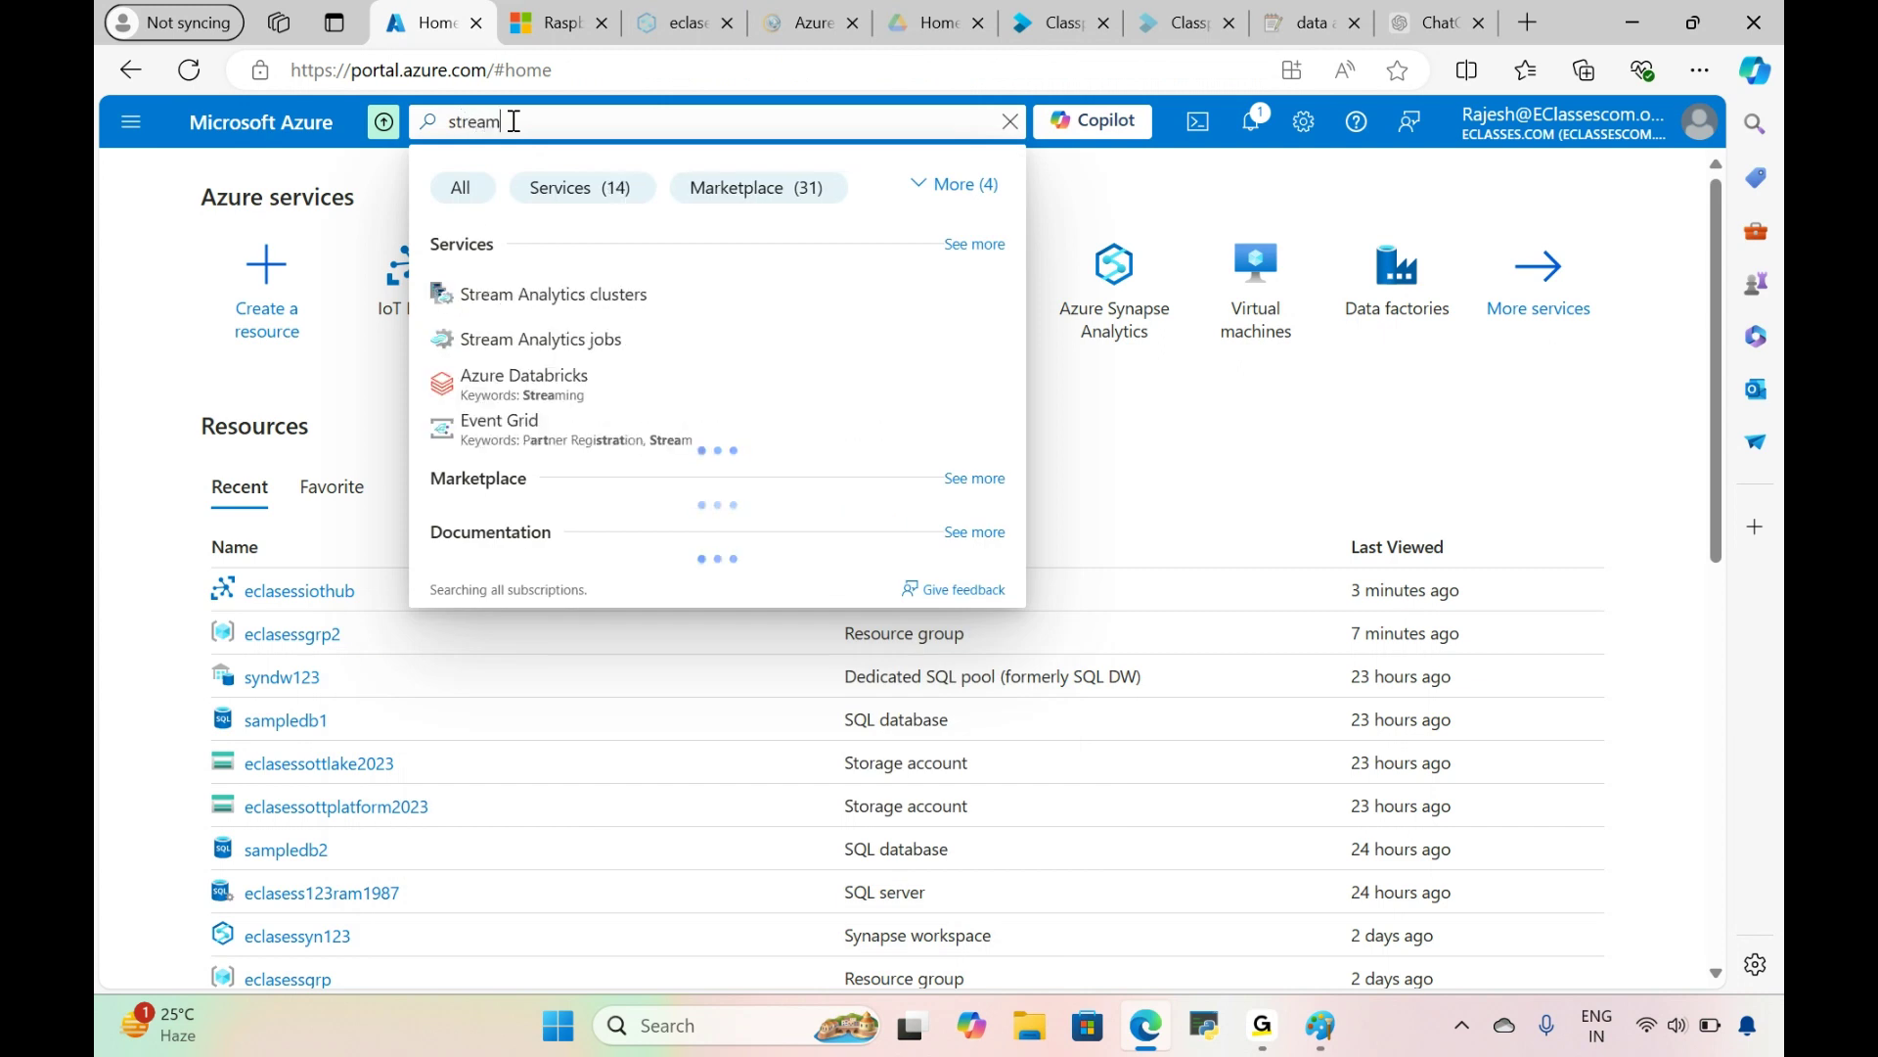
pyautogui.write(' an')
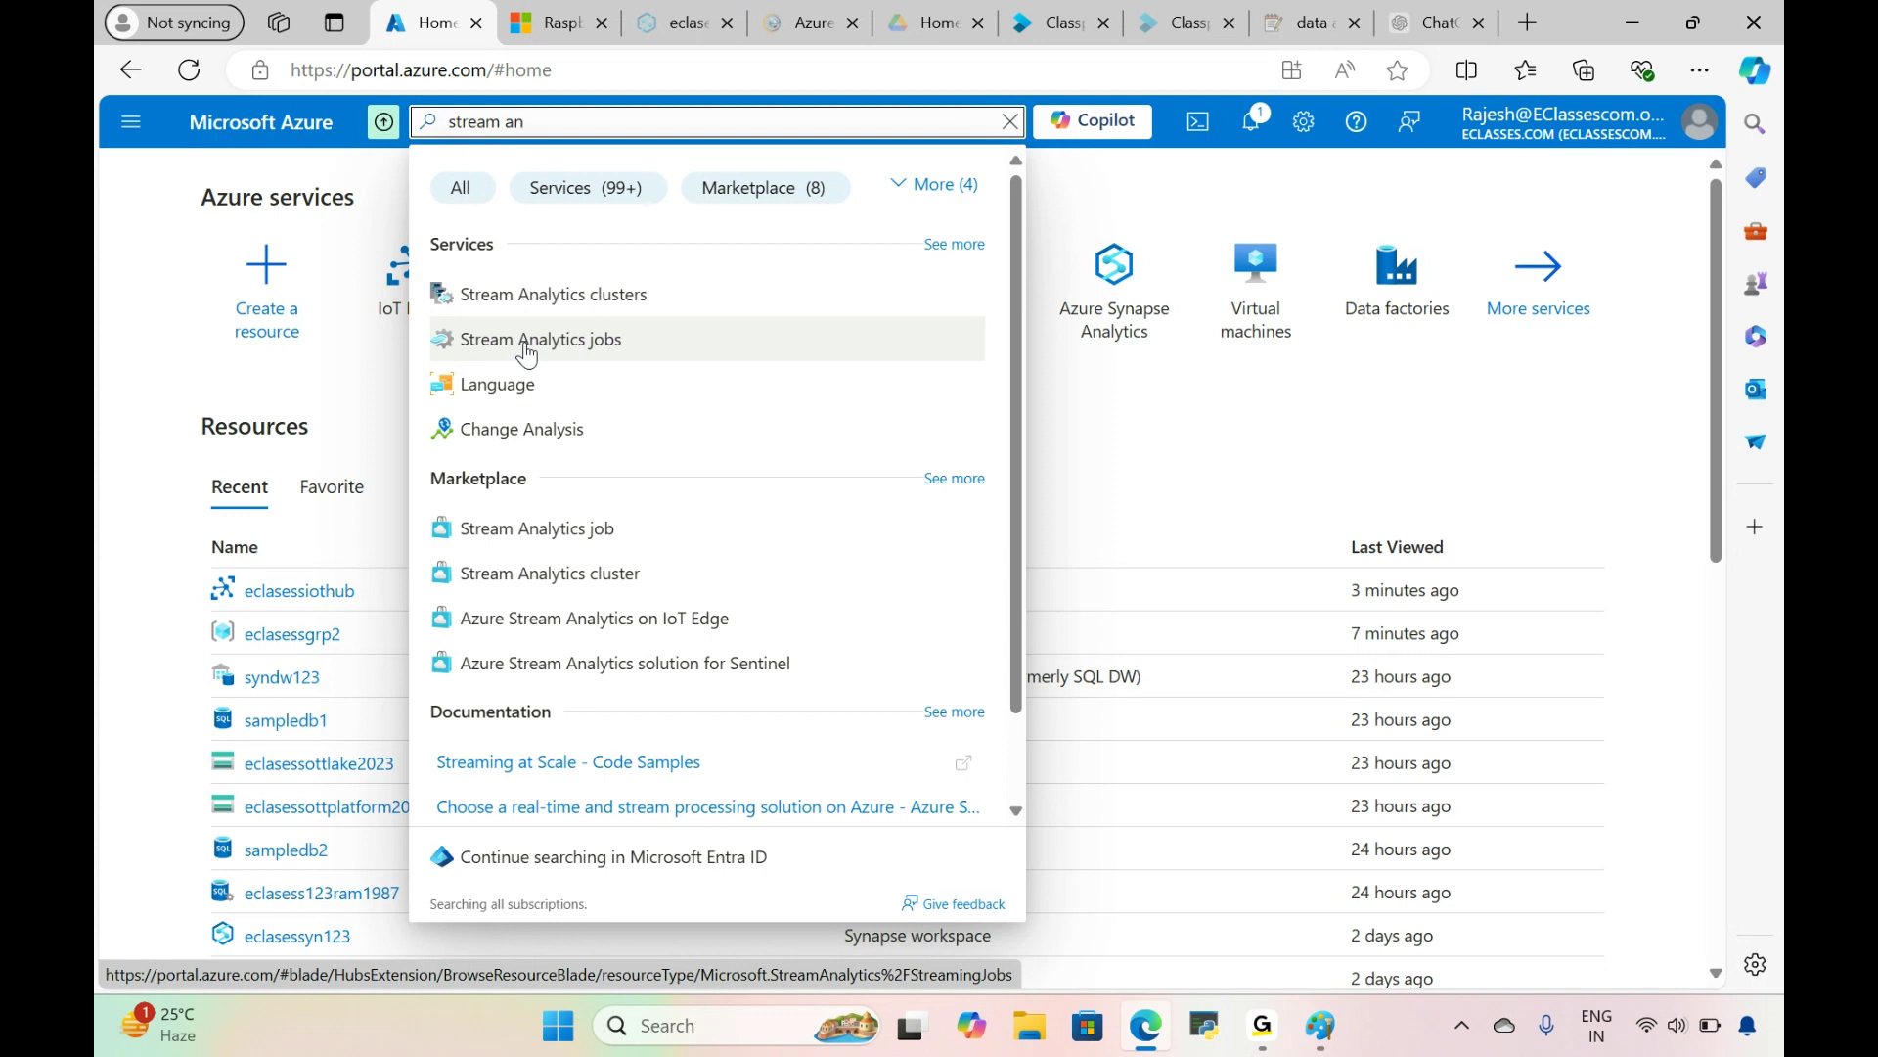
pyautogui.click(590, 342)
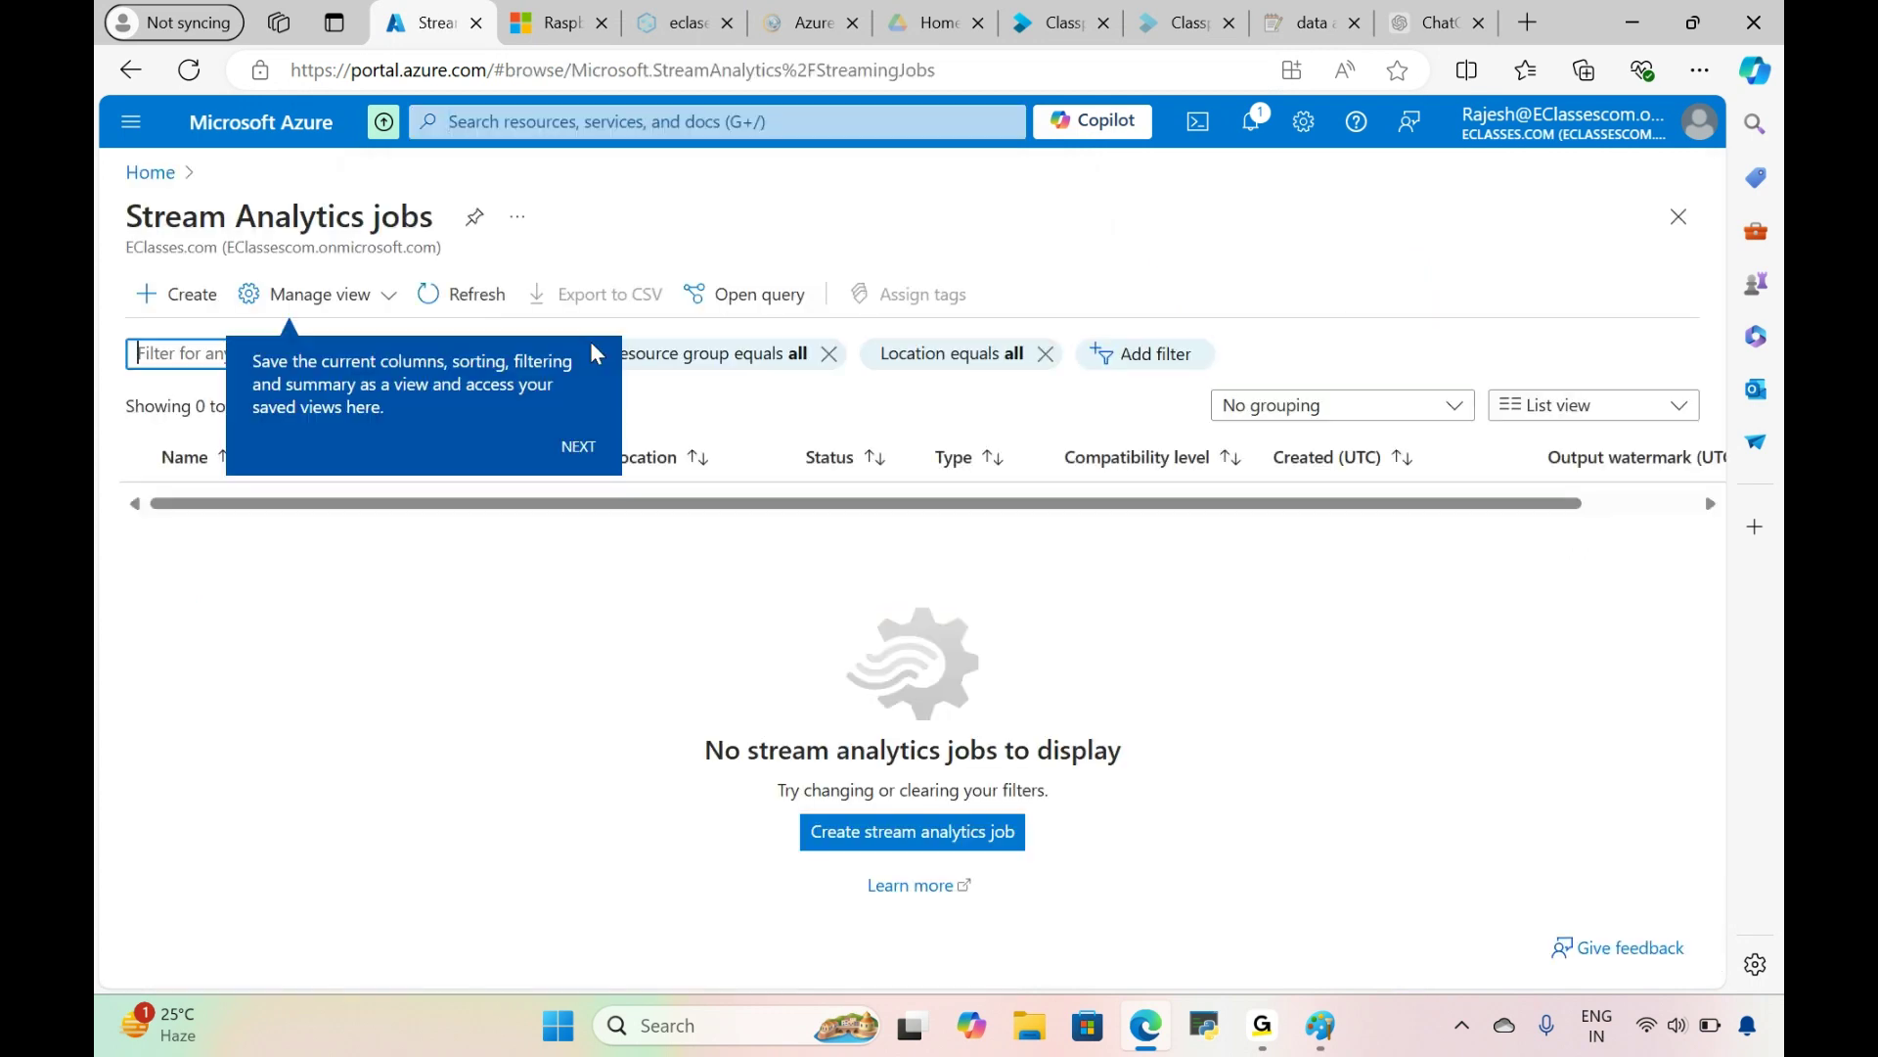
pyautogui.click(924, 839)
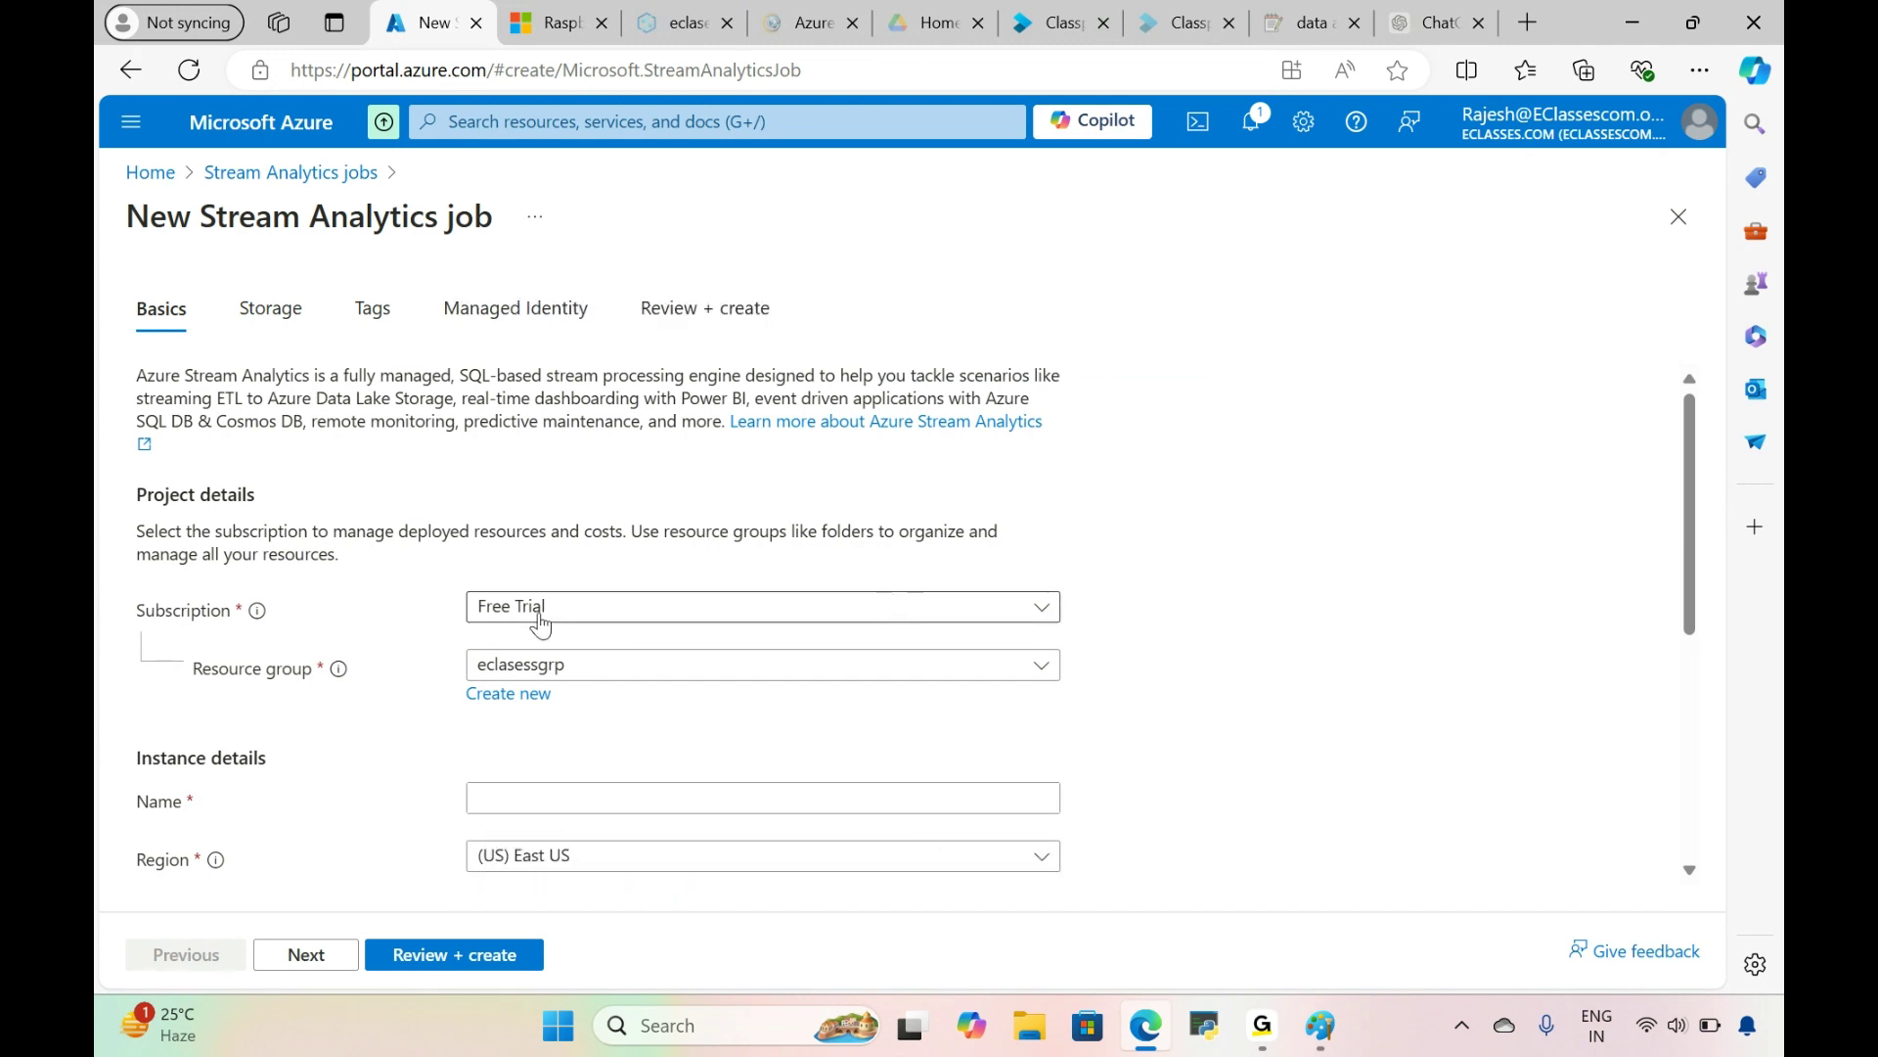
# Step: Choose resource group eclasessgrp2 for the new Stream Analytics job and name it eclasesslivejob
pyautogui.click(574, 682)
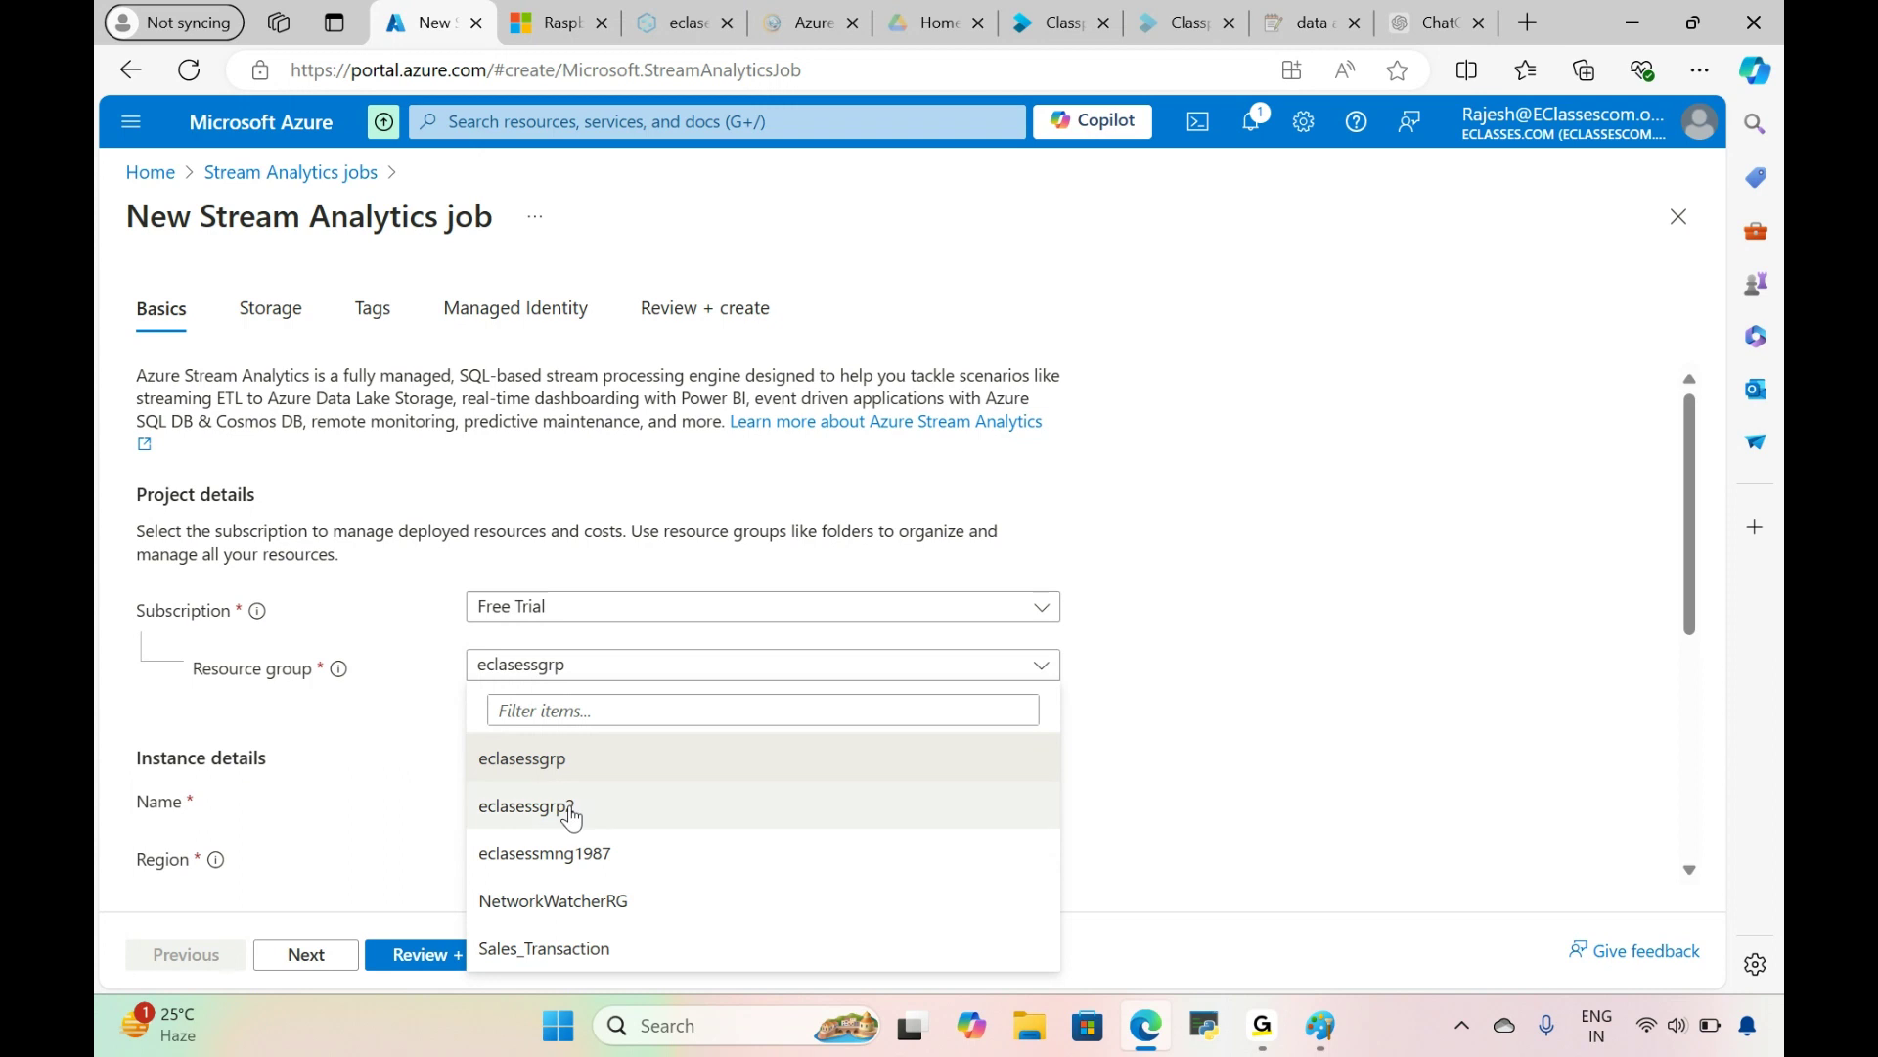
pyautogui.click(572, 801)
pyautogui.scroll(-3, 1702, 591)
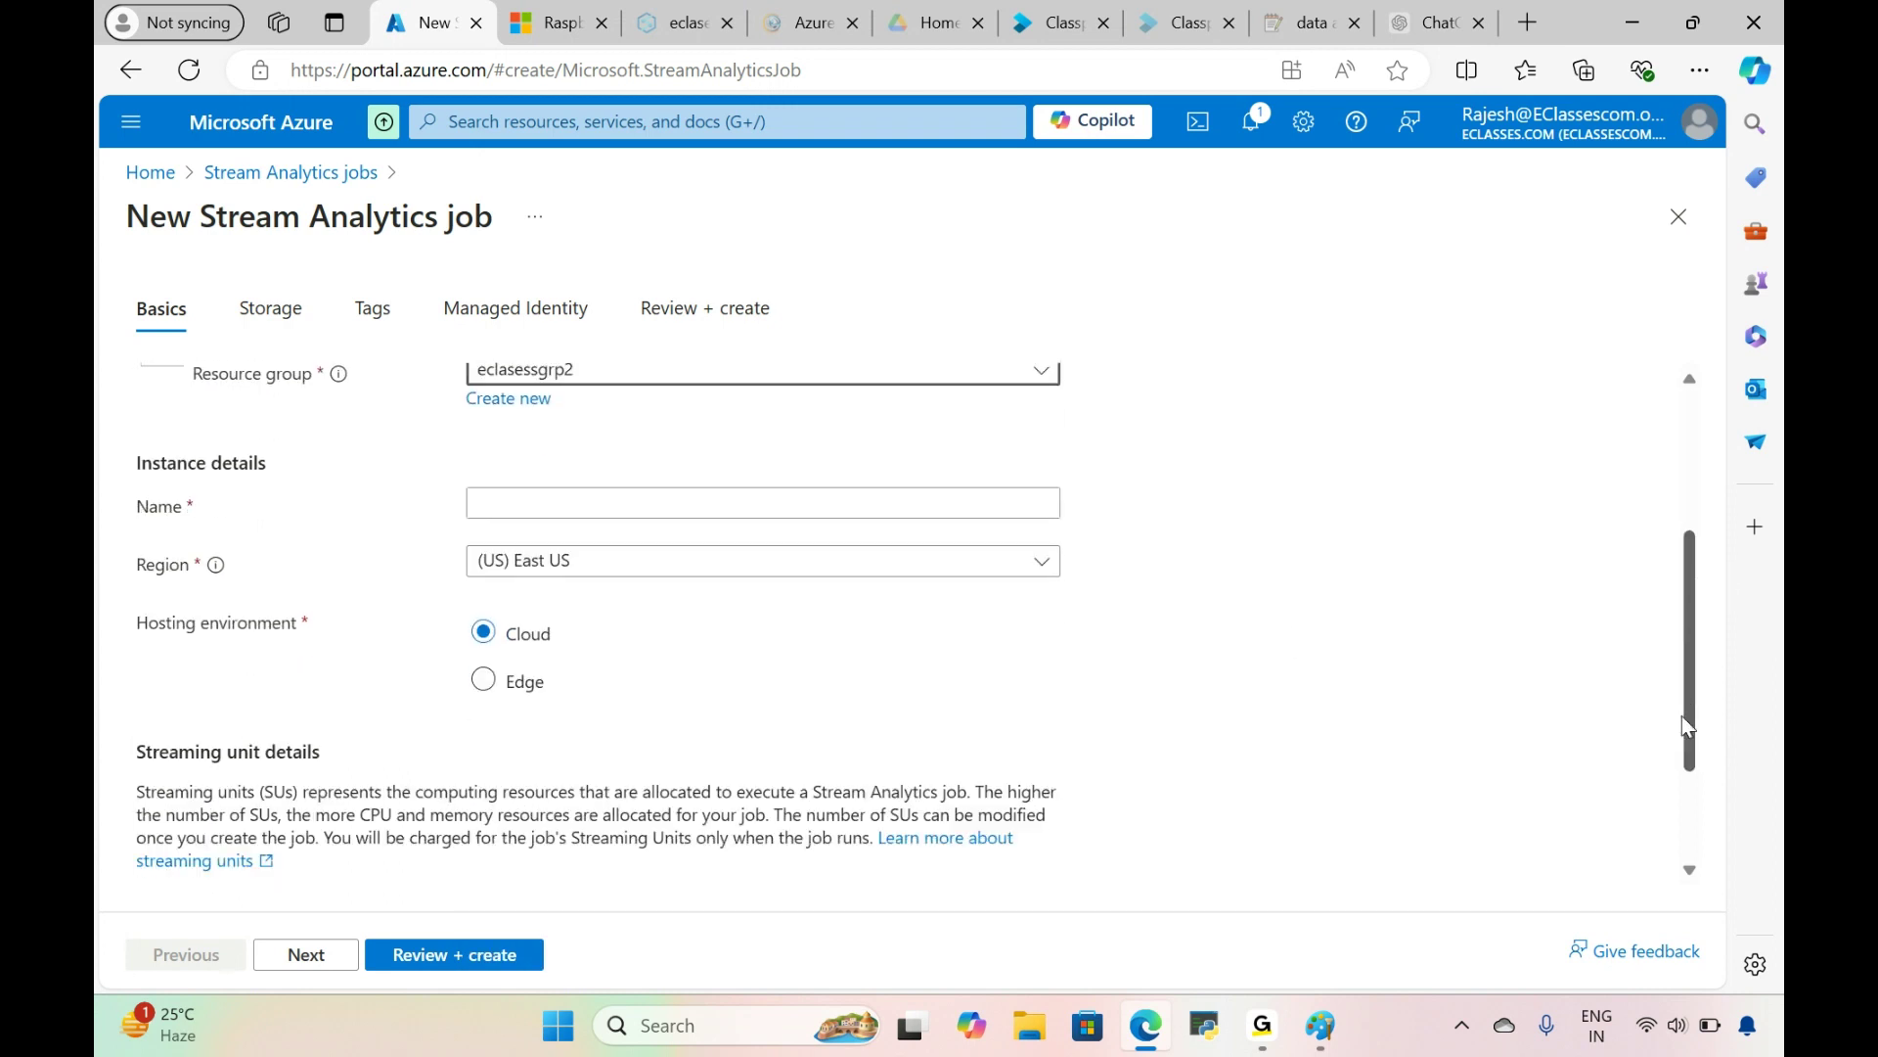
pyautogui.click(779, 505)
pyautogui.write('e')
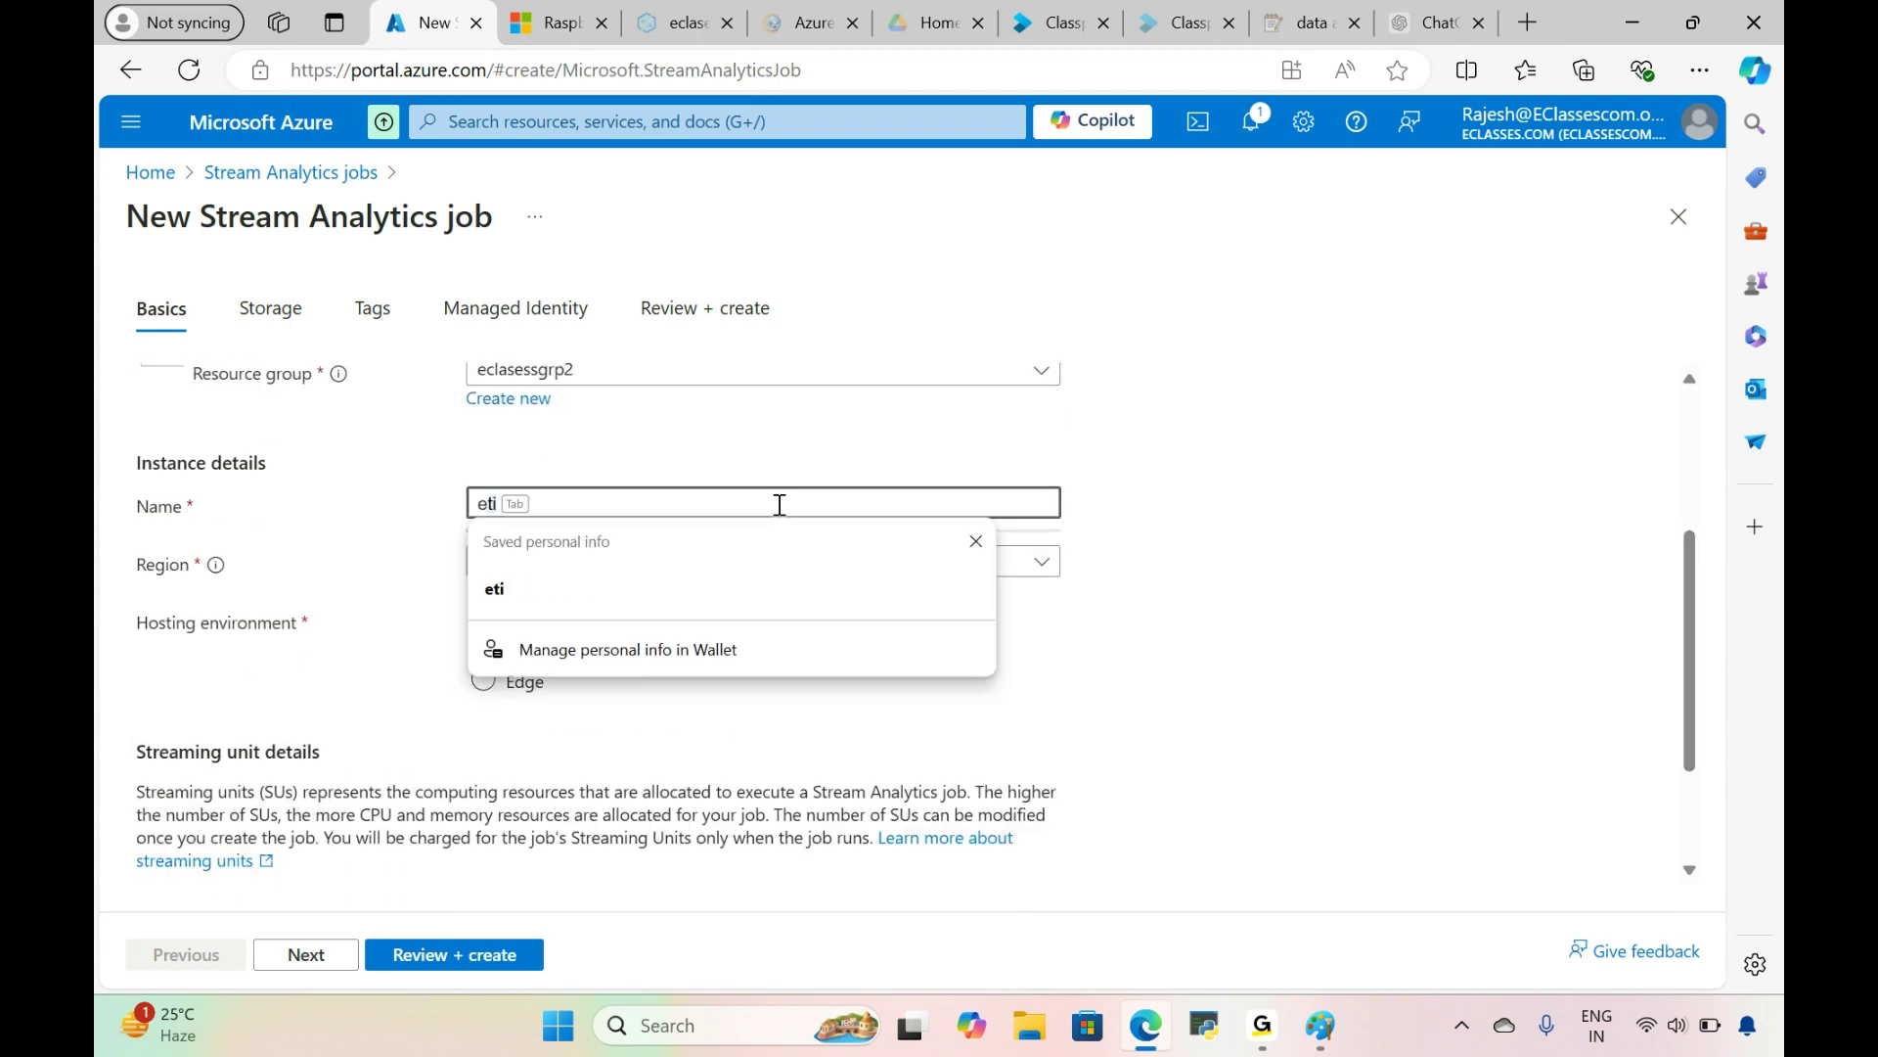
pyautogui.write('clasess')
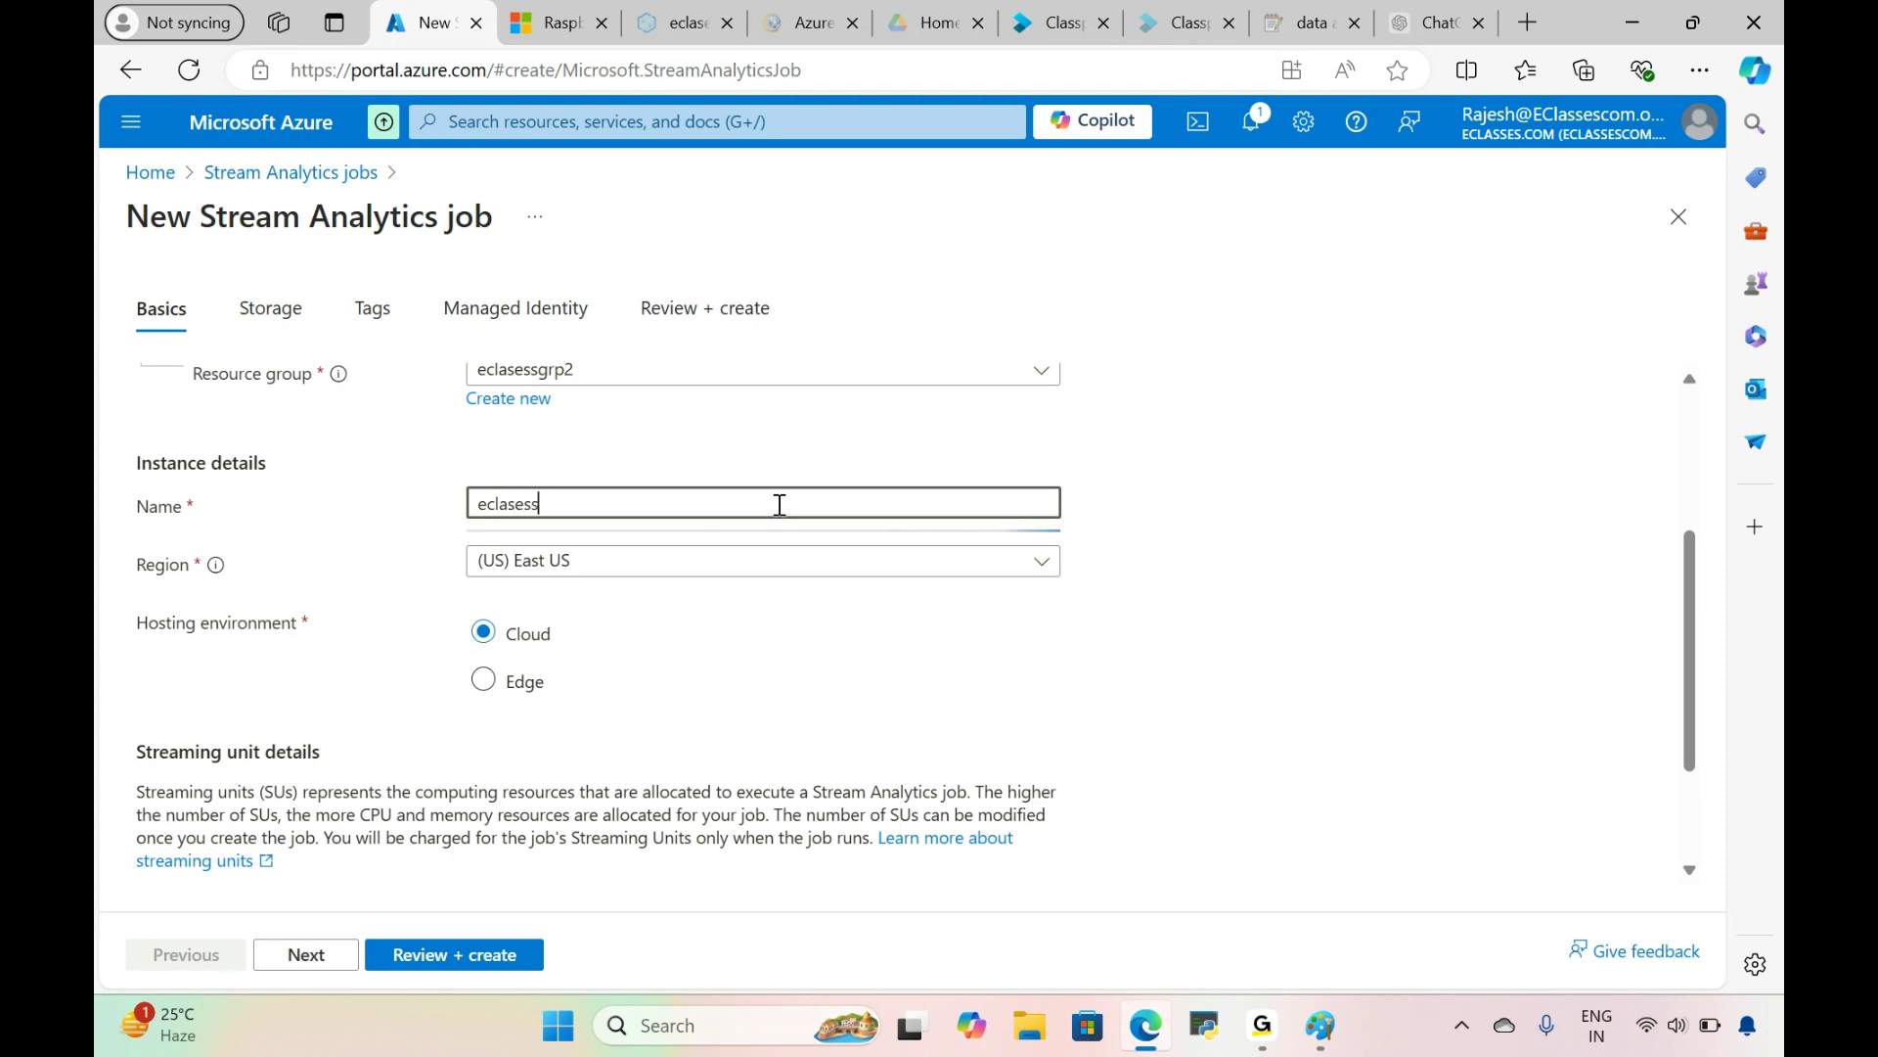
pyautogui.write('livejob')
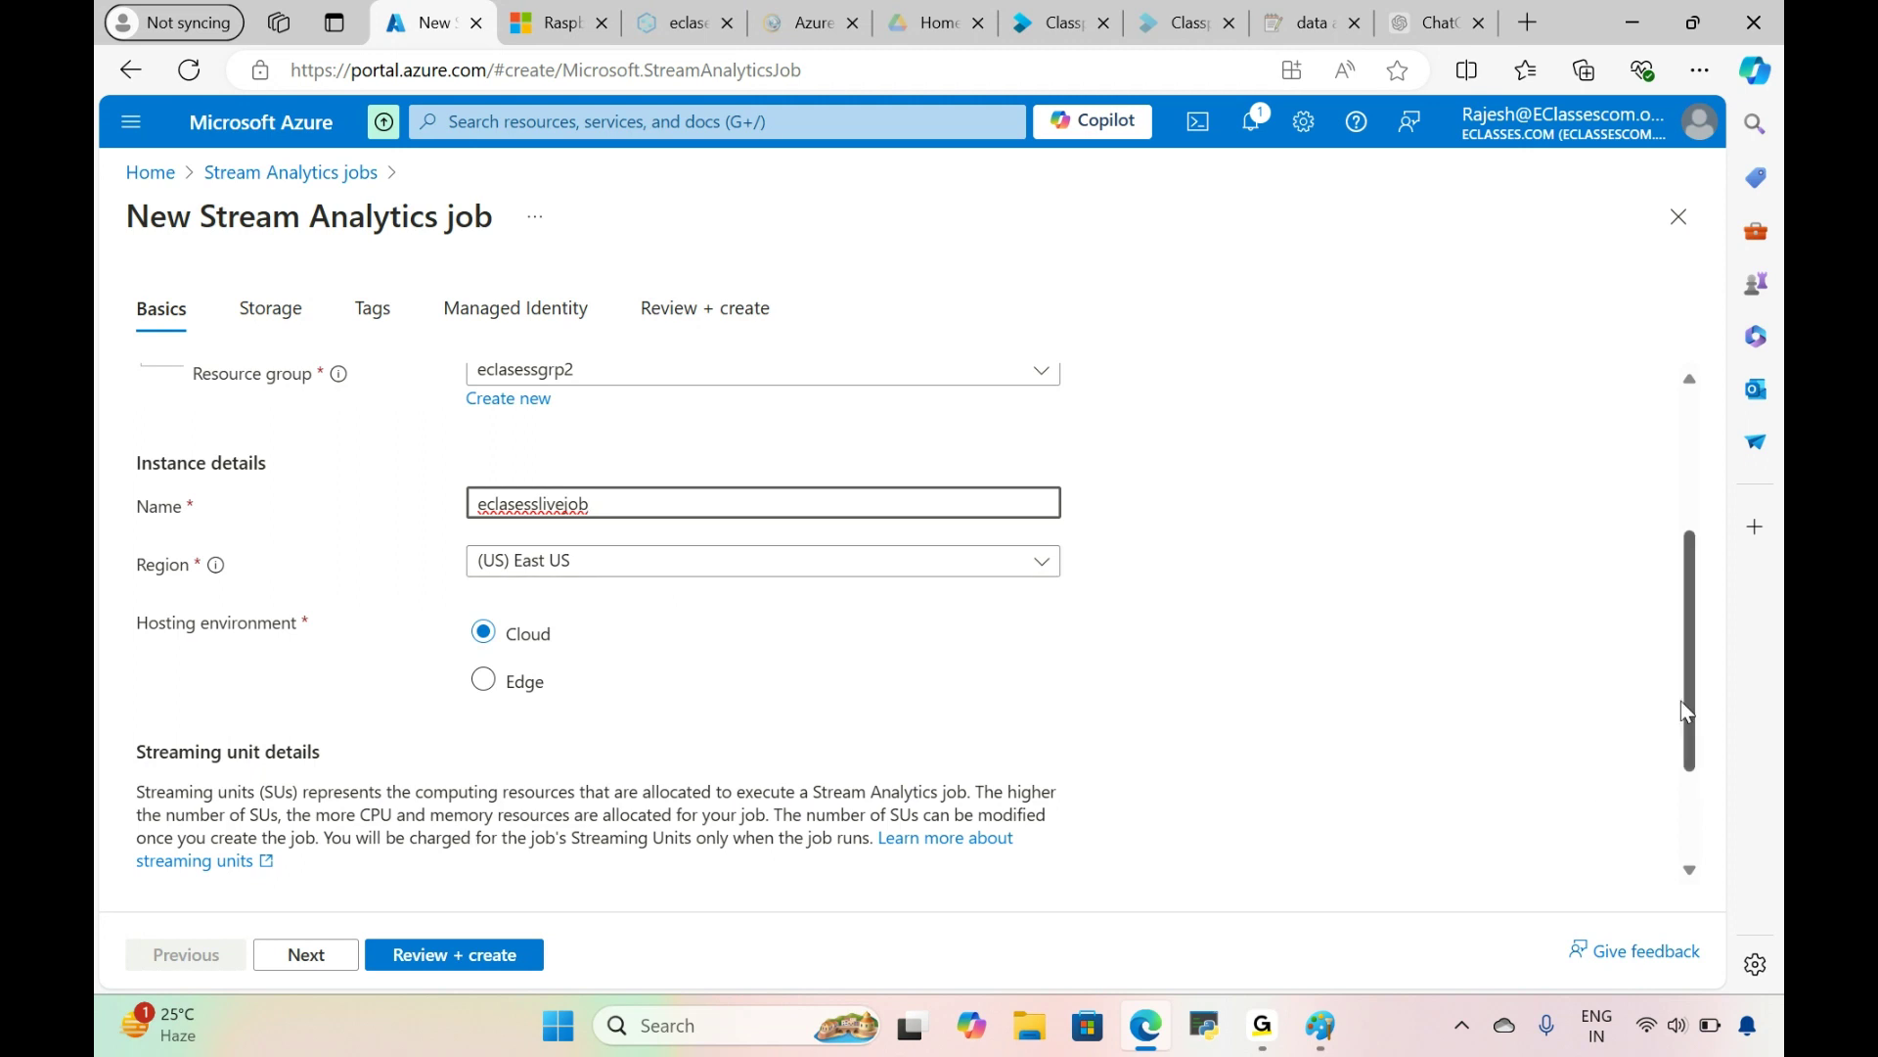
# Step: Set the job's streaming units to 1/3
pyautogui.moveTo(1686, 647); pyautogui.dragTo(1712, 860)
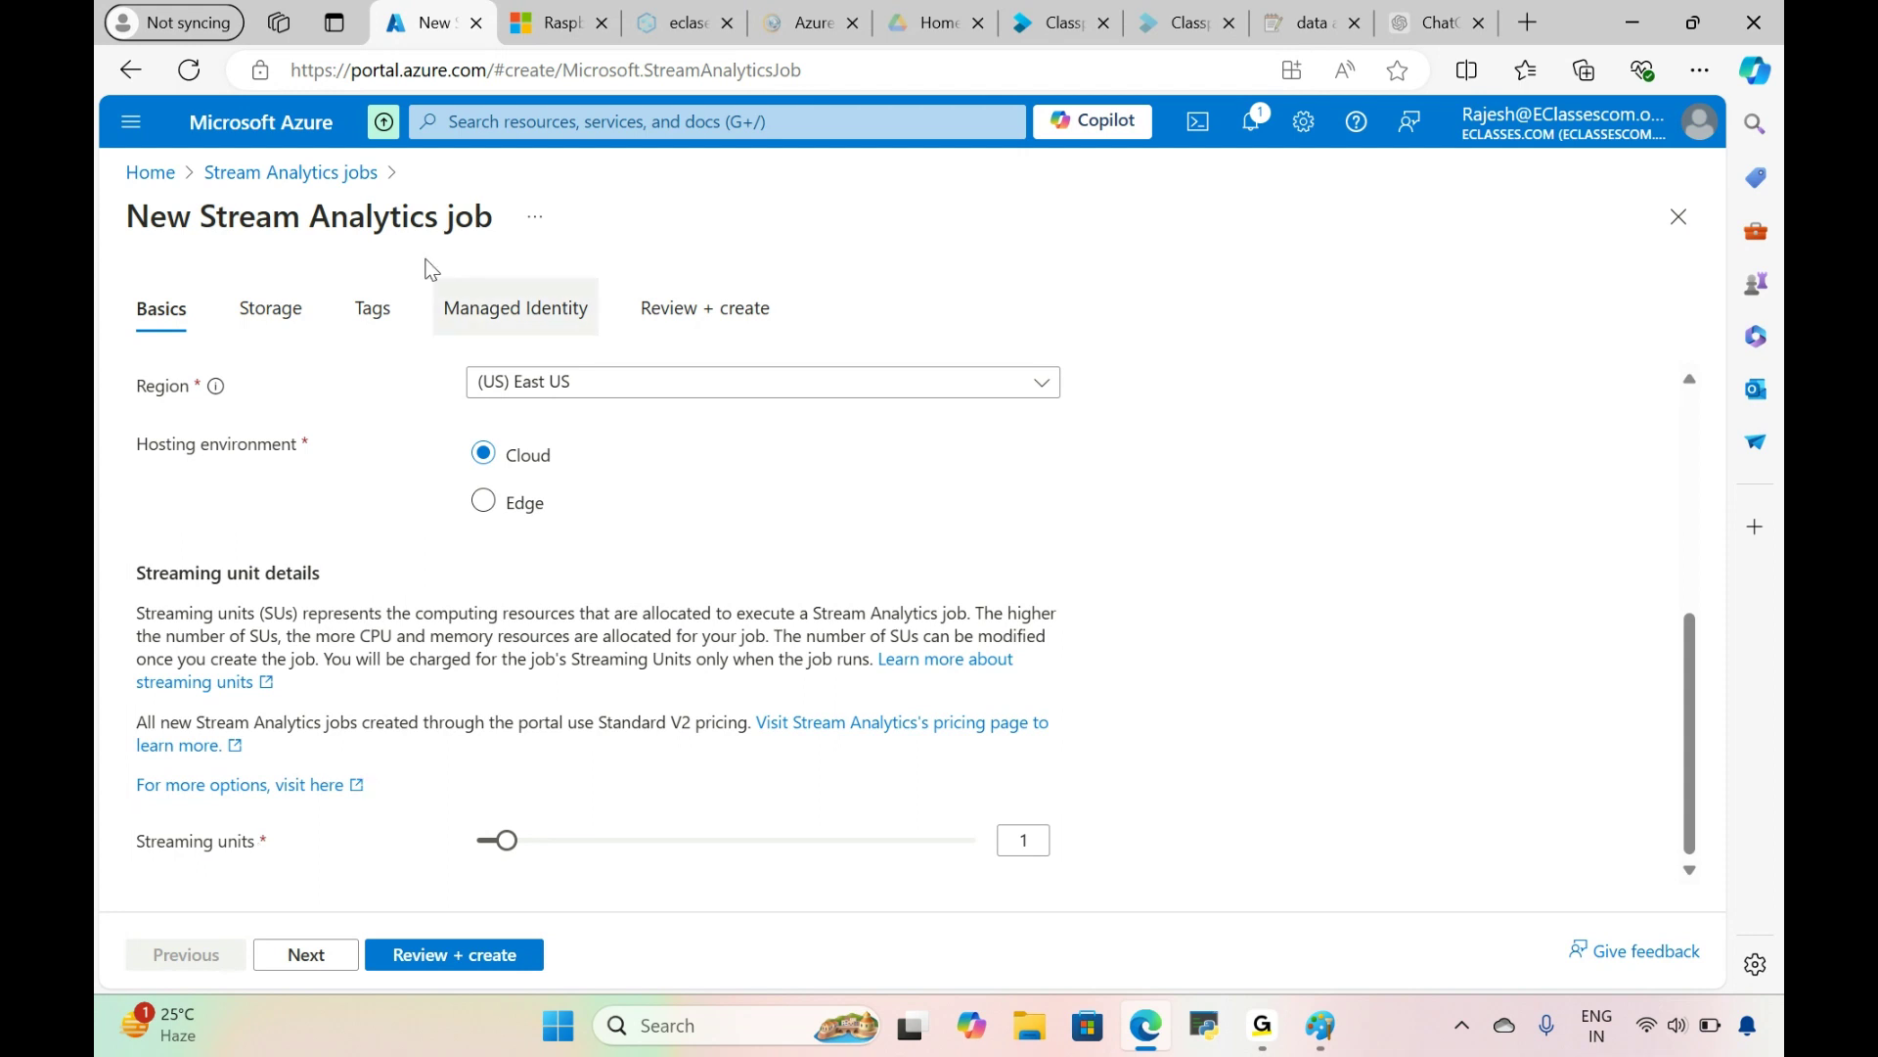
pyautogui.moveTo(310, 220); pyautogui.dragTo(481, 233)
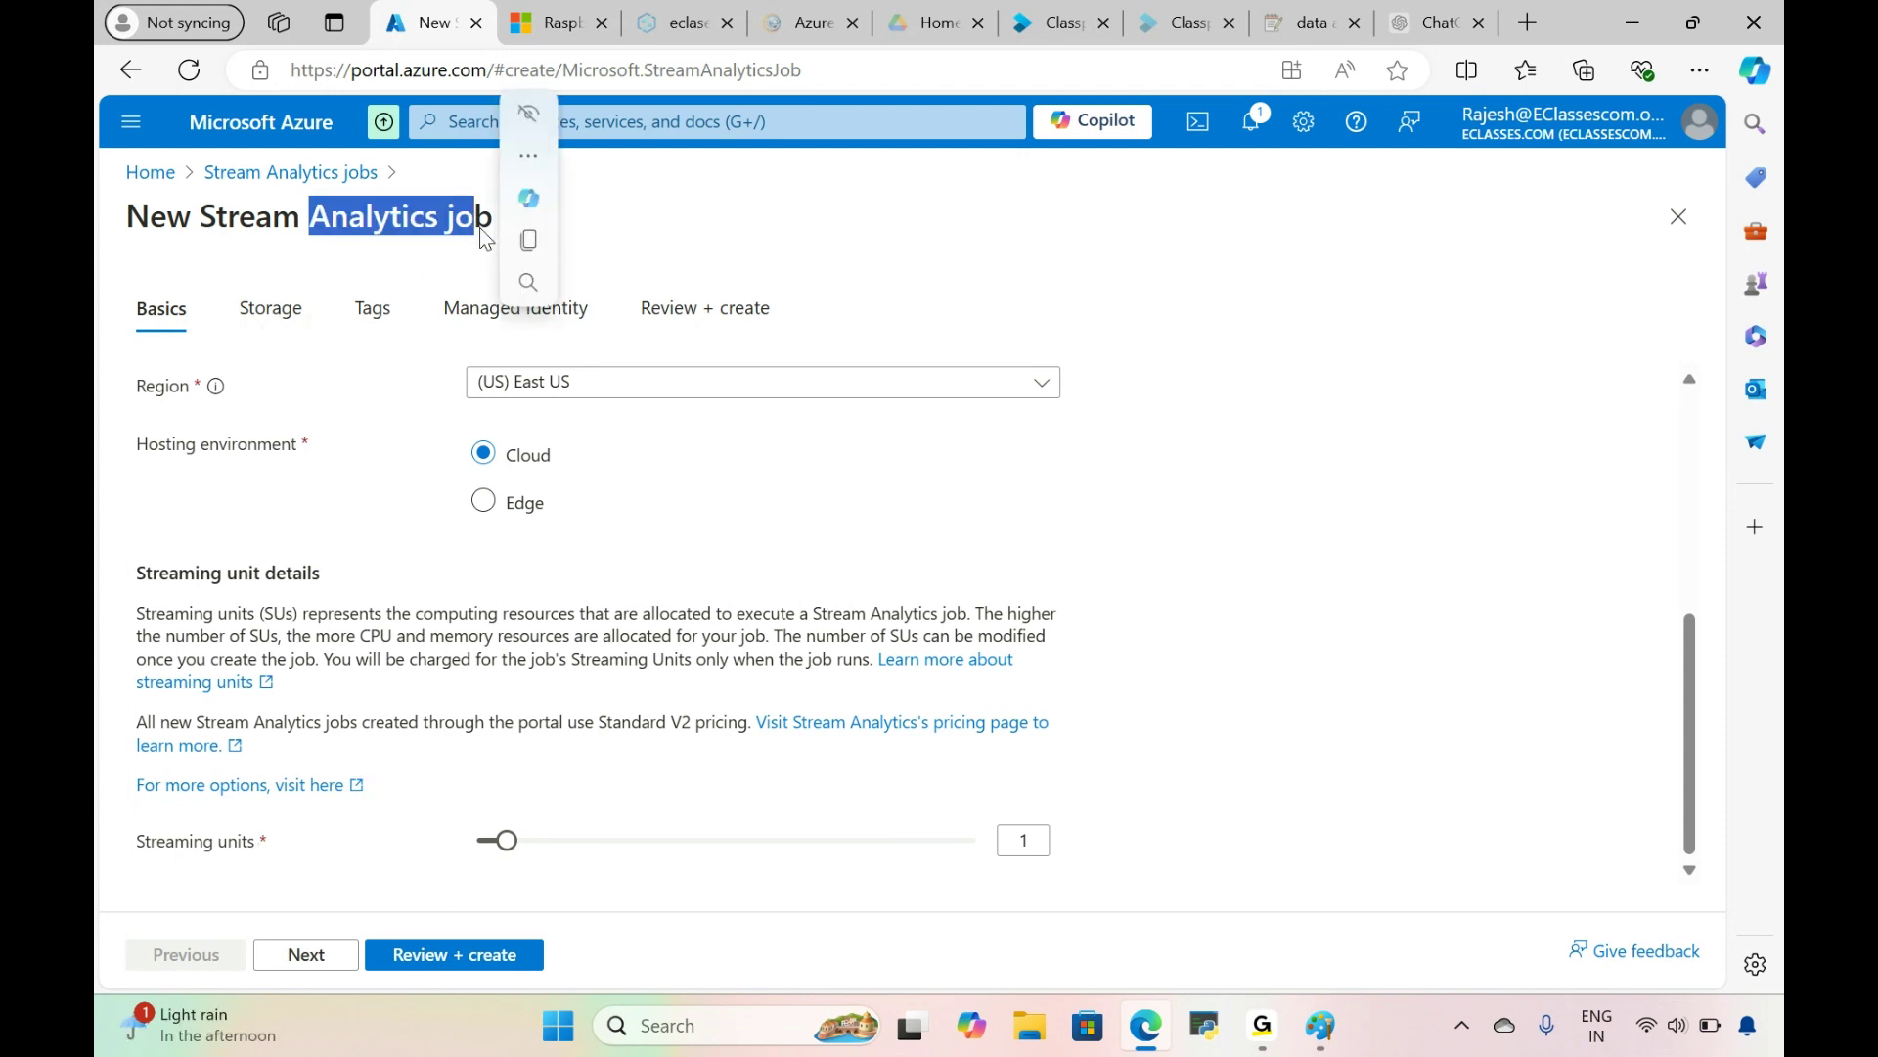
pyautogui.moveTo(144, 843); pyautogui.dragTo(226, 847)
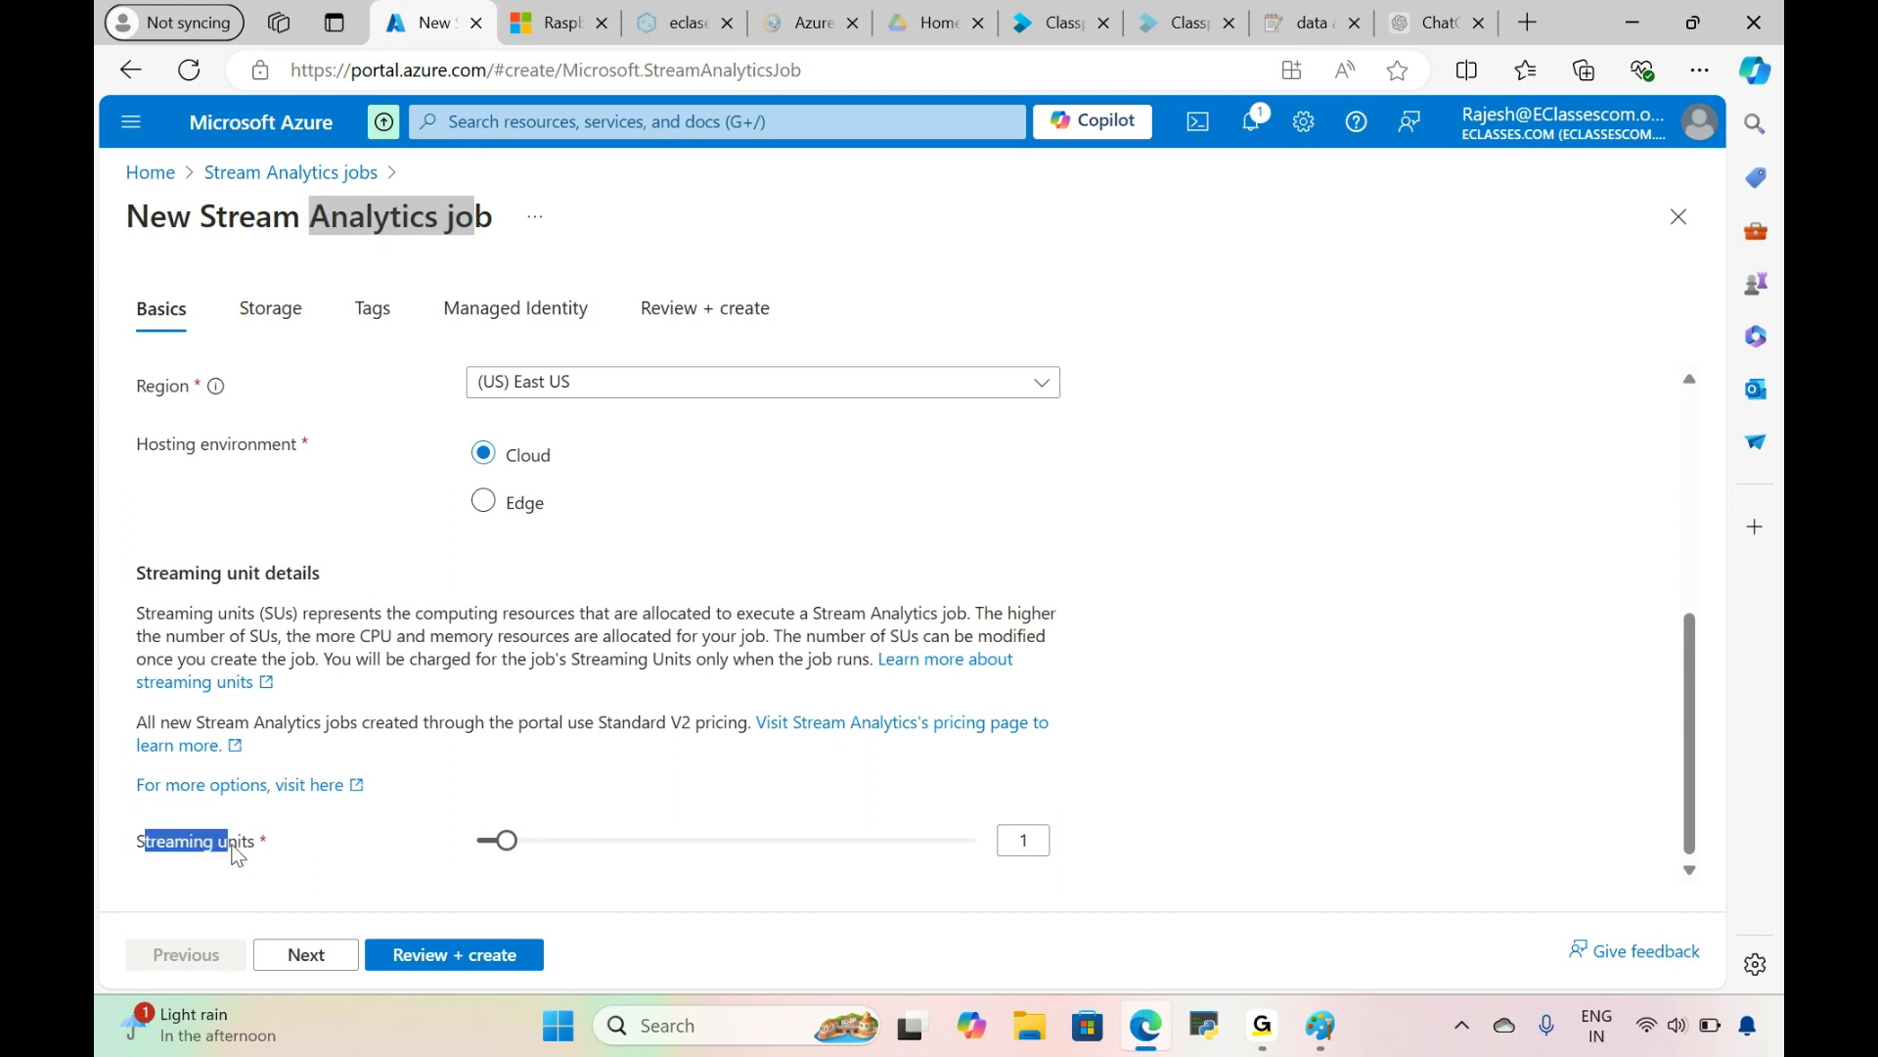
pyautogui.moveTo(507, 840); pyautogui.dragTo(428, 847)
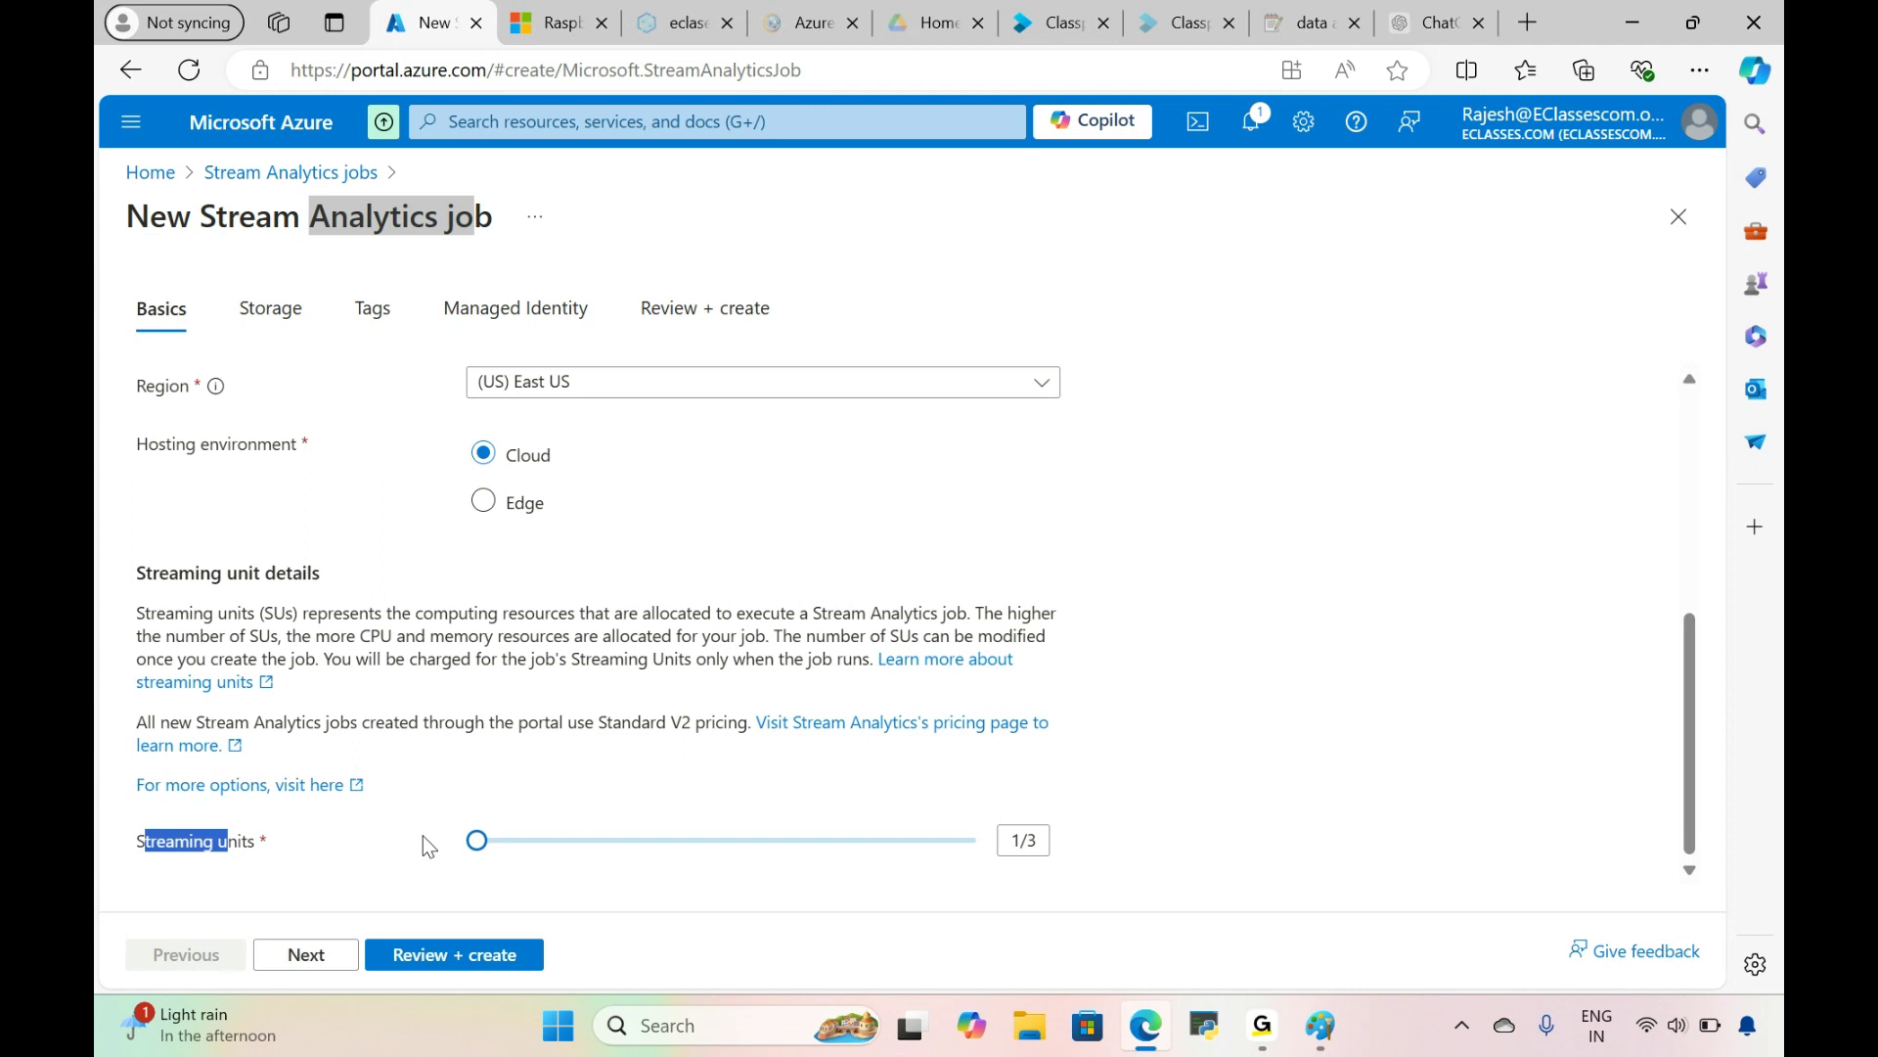
# Step: Read the streaming unit description on how units relate to CPU and memory, and try raising the streaming units to 66
pyautogui.moveTo(147, 609); pyautogui.dragTo(569, 616)
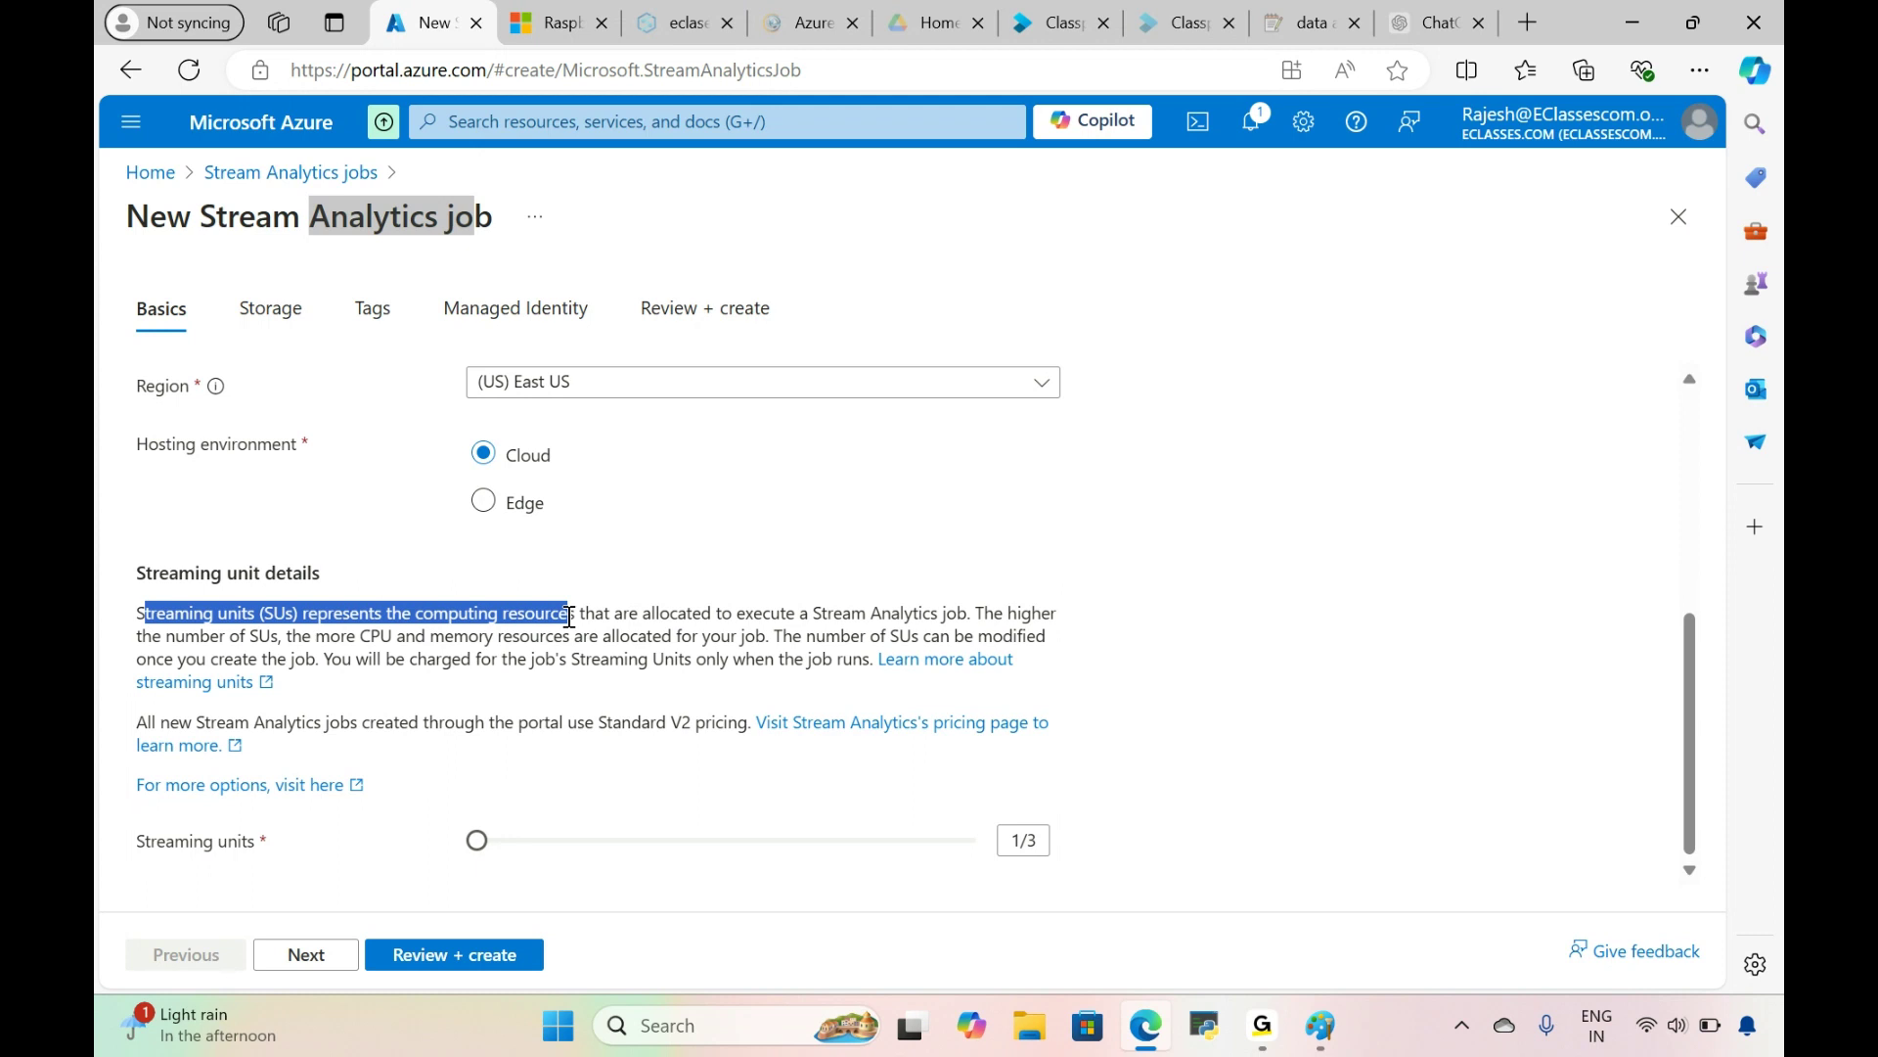
pyautogui.click(651, 613)
pyautogui.moveTo(650, 613); pyautogui.dragTo(956, 615)
pyautogui.moveTo(260, 613); pyautogui.dragTo(319, 613)
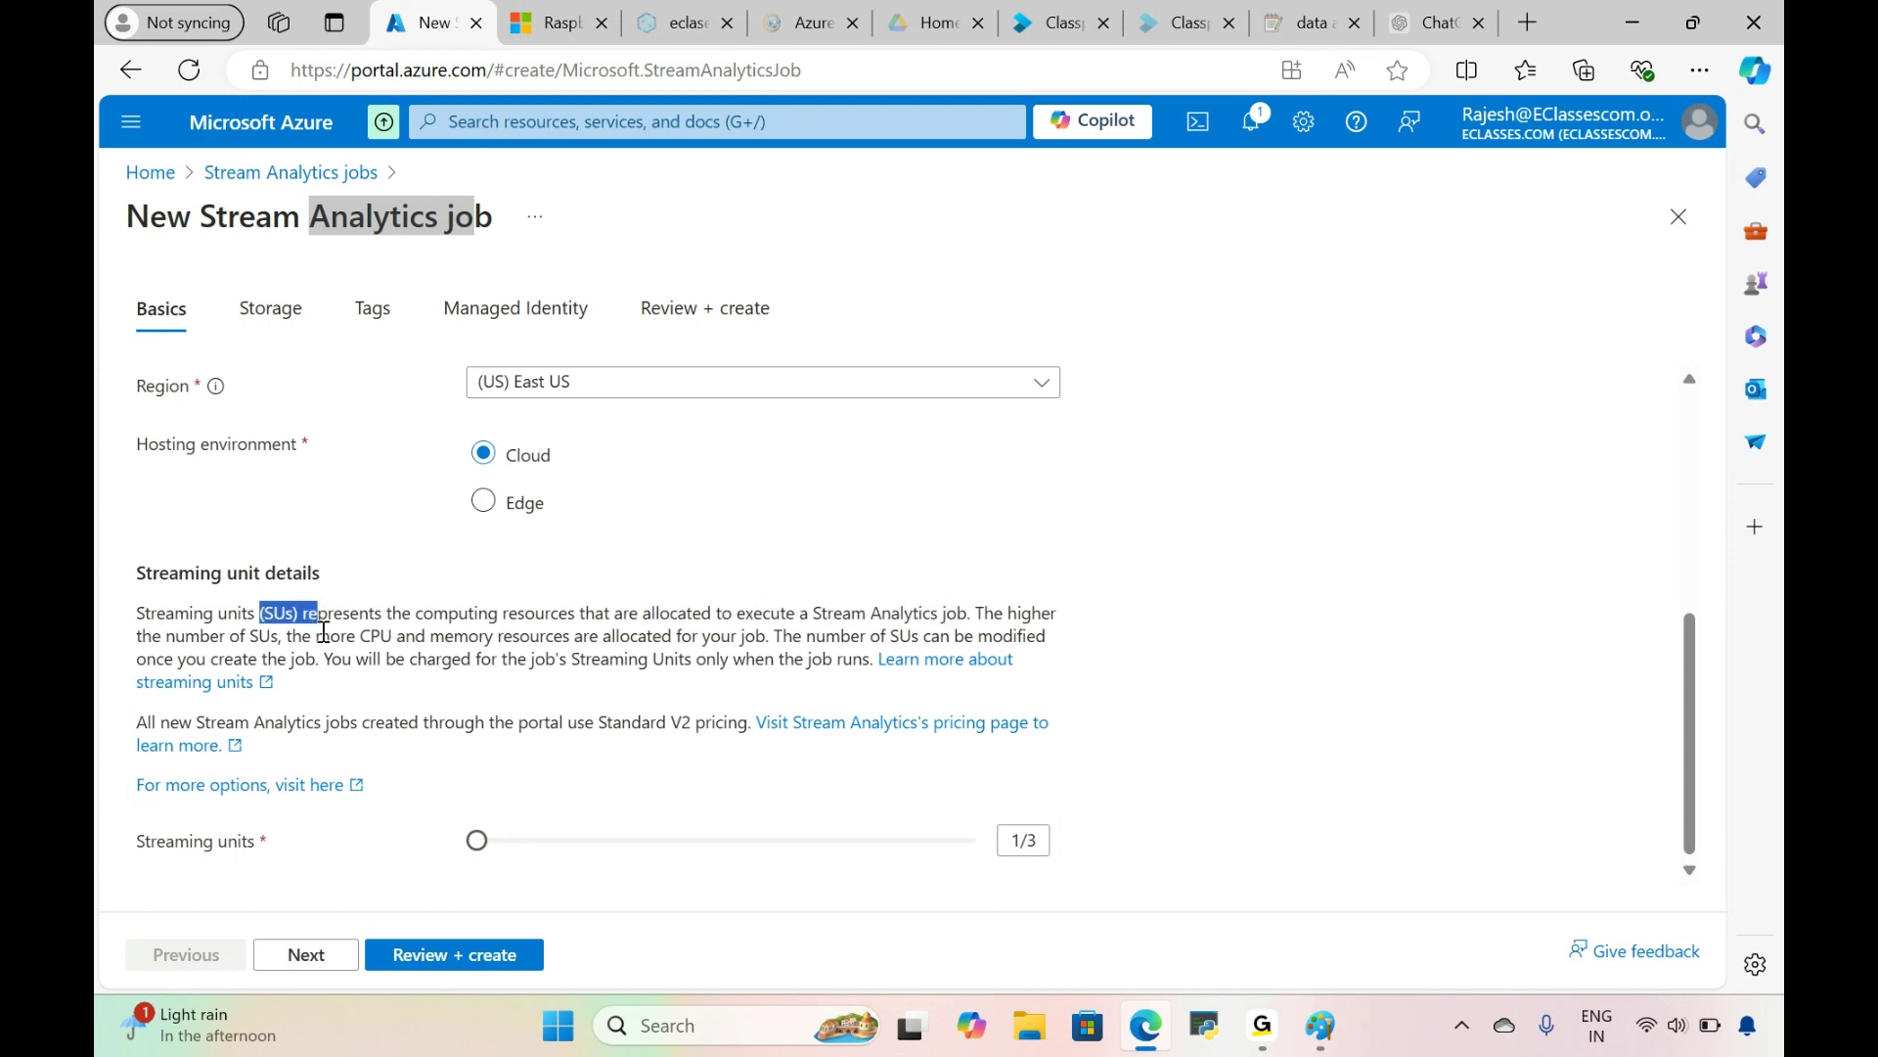
pyautogui.moveTo(136, 638); pyautogui.dragTo(270, 638)
pyautogui.moveTo(477, 839); pyautogui.dragTo(975, 840)
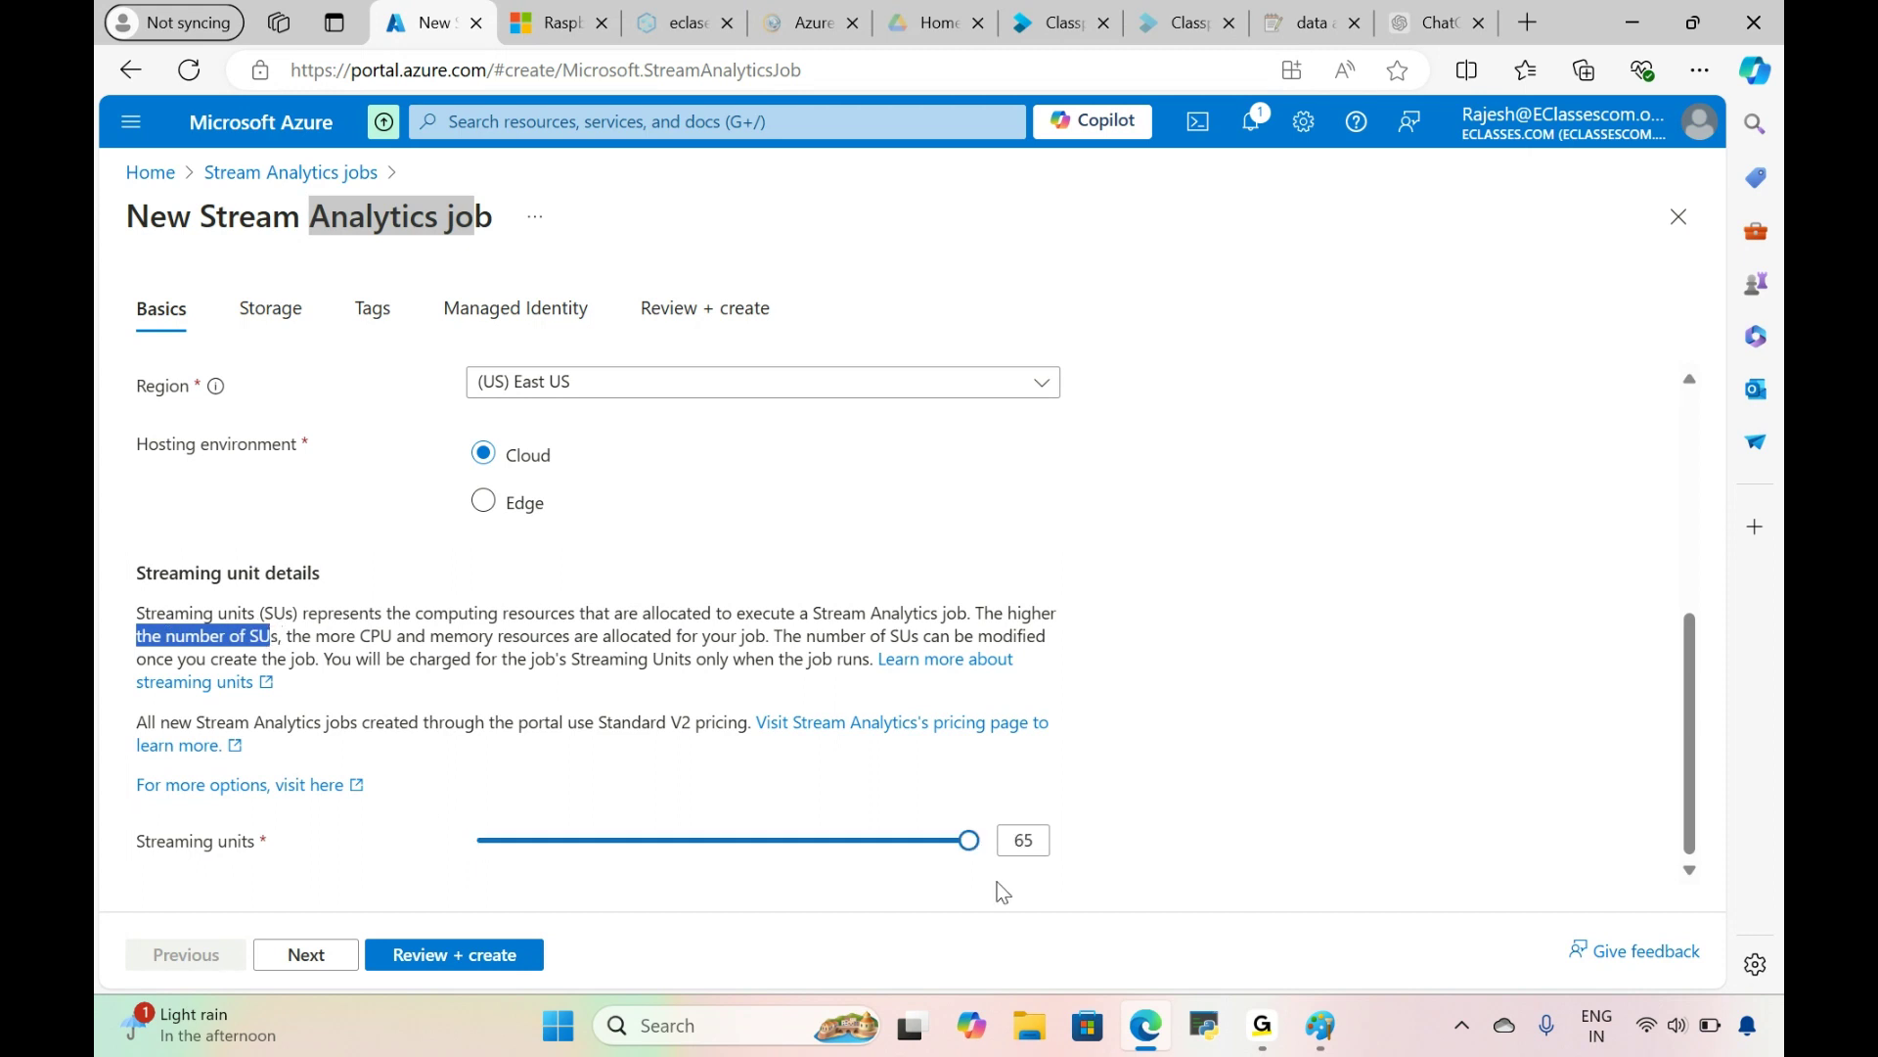
pyautogui.moveTo(356, 636); pyautogui.dragTo(763, 636)
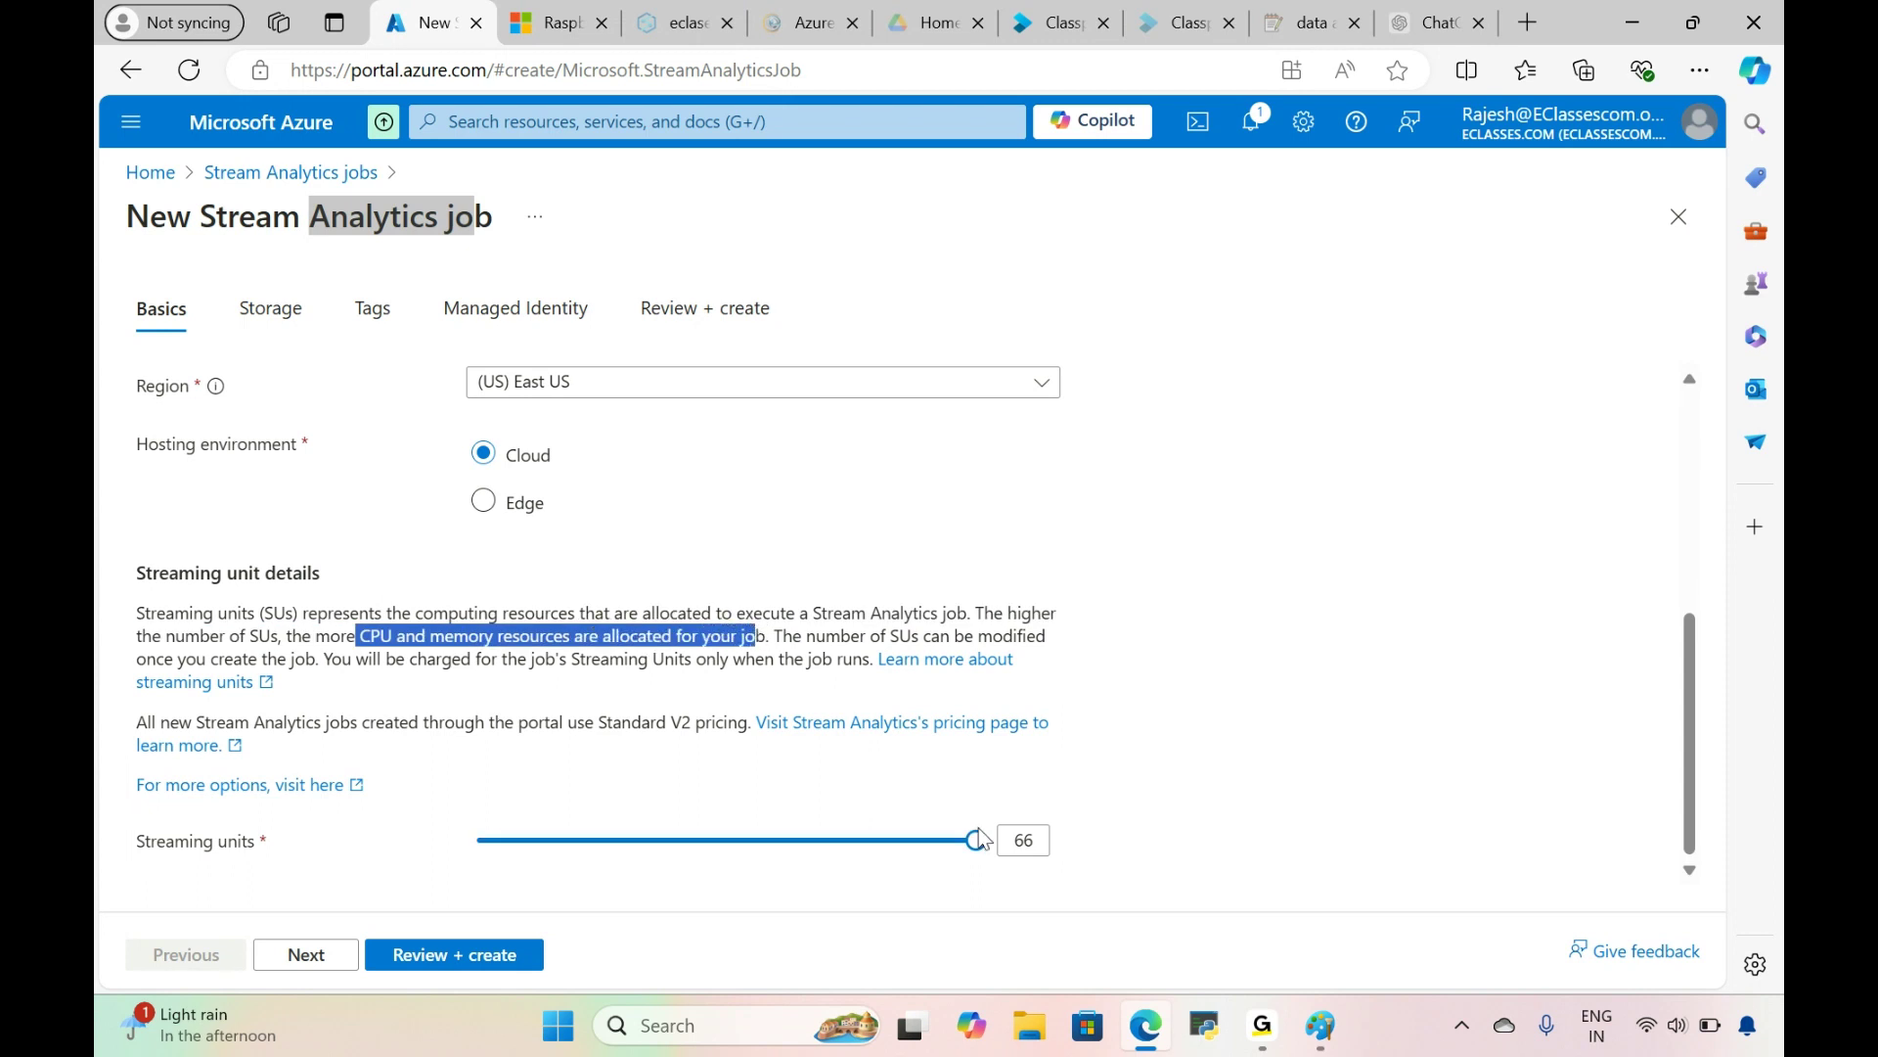
# Step: Return the streaming units to 1/3, then review and create the Stream Analytics job
pyautogui.moveTo(976, 840); pyautogui.dragTo(380, 869)
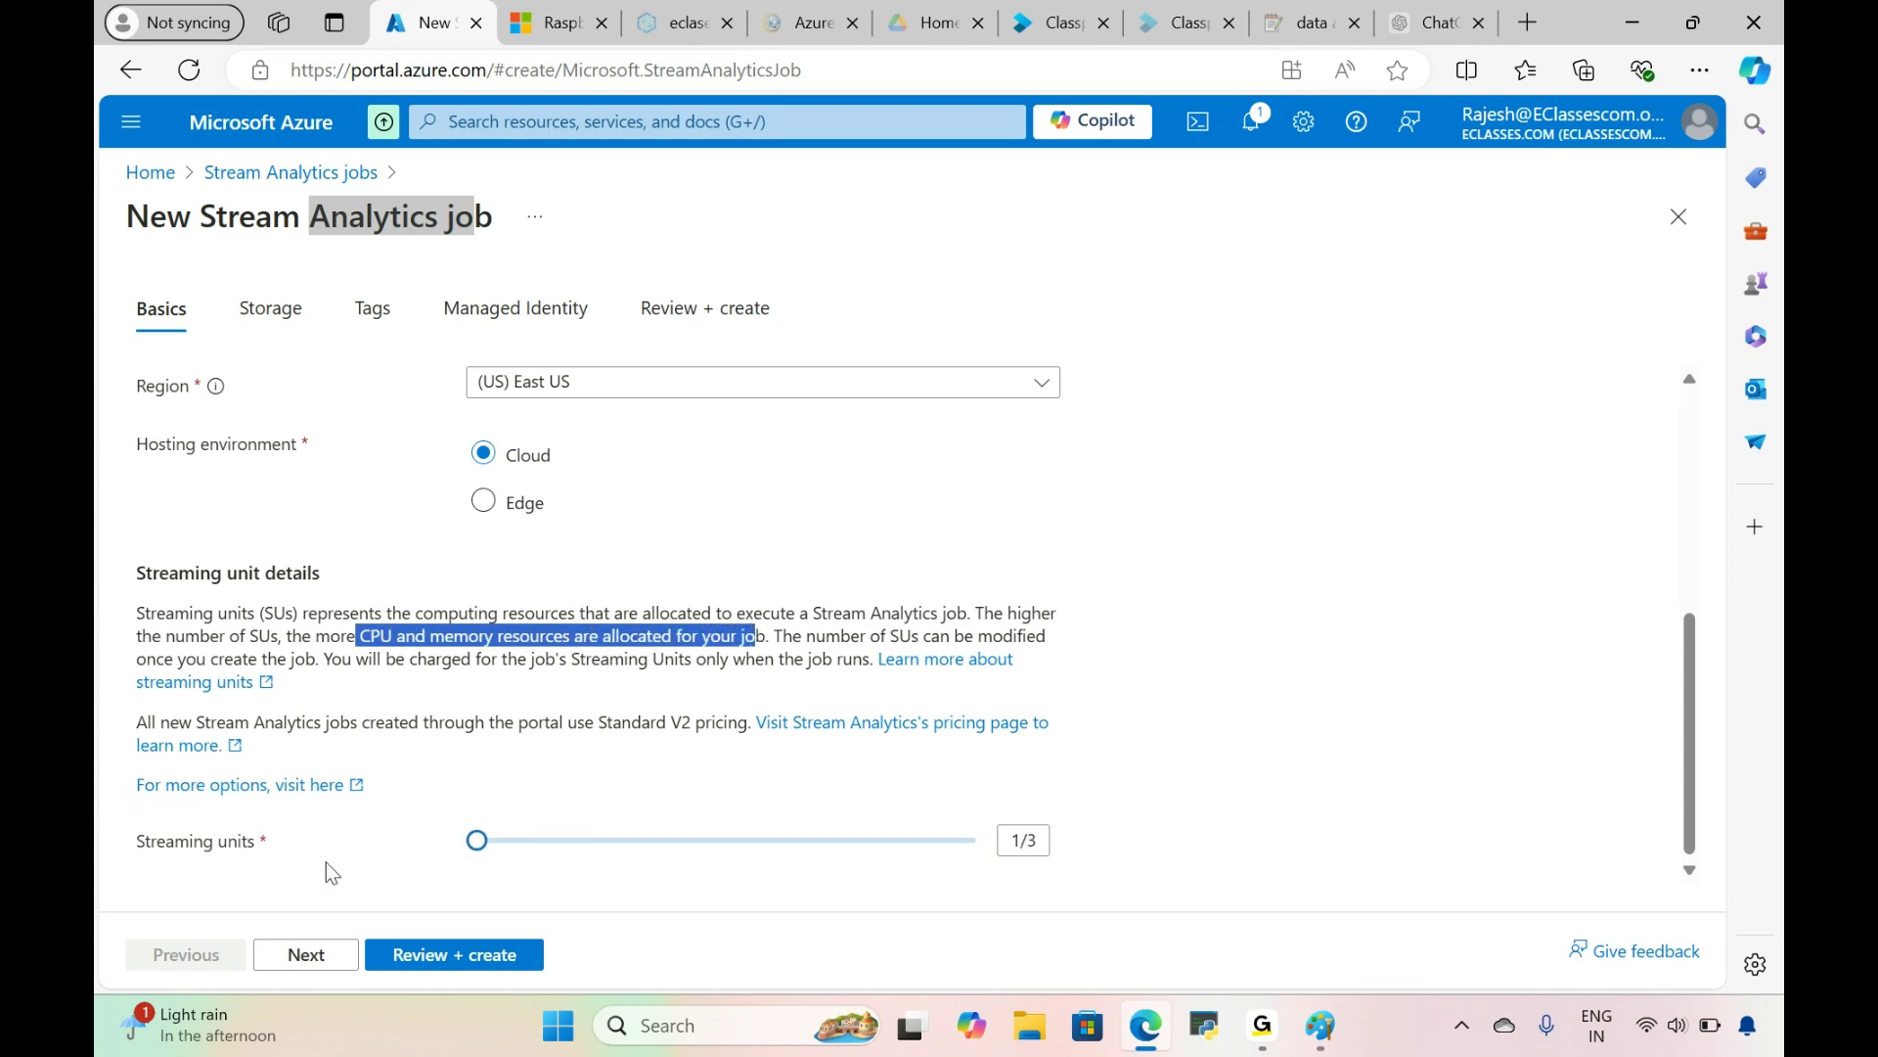
pyautogui.click(424, 958)
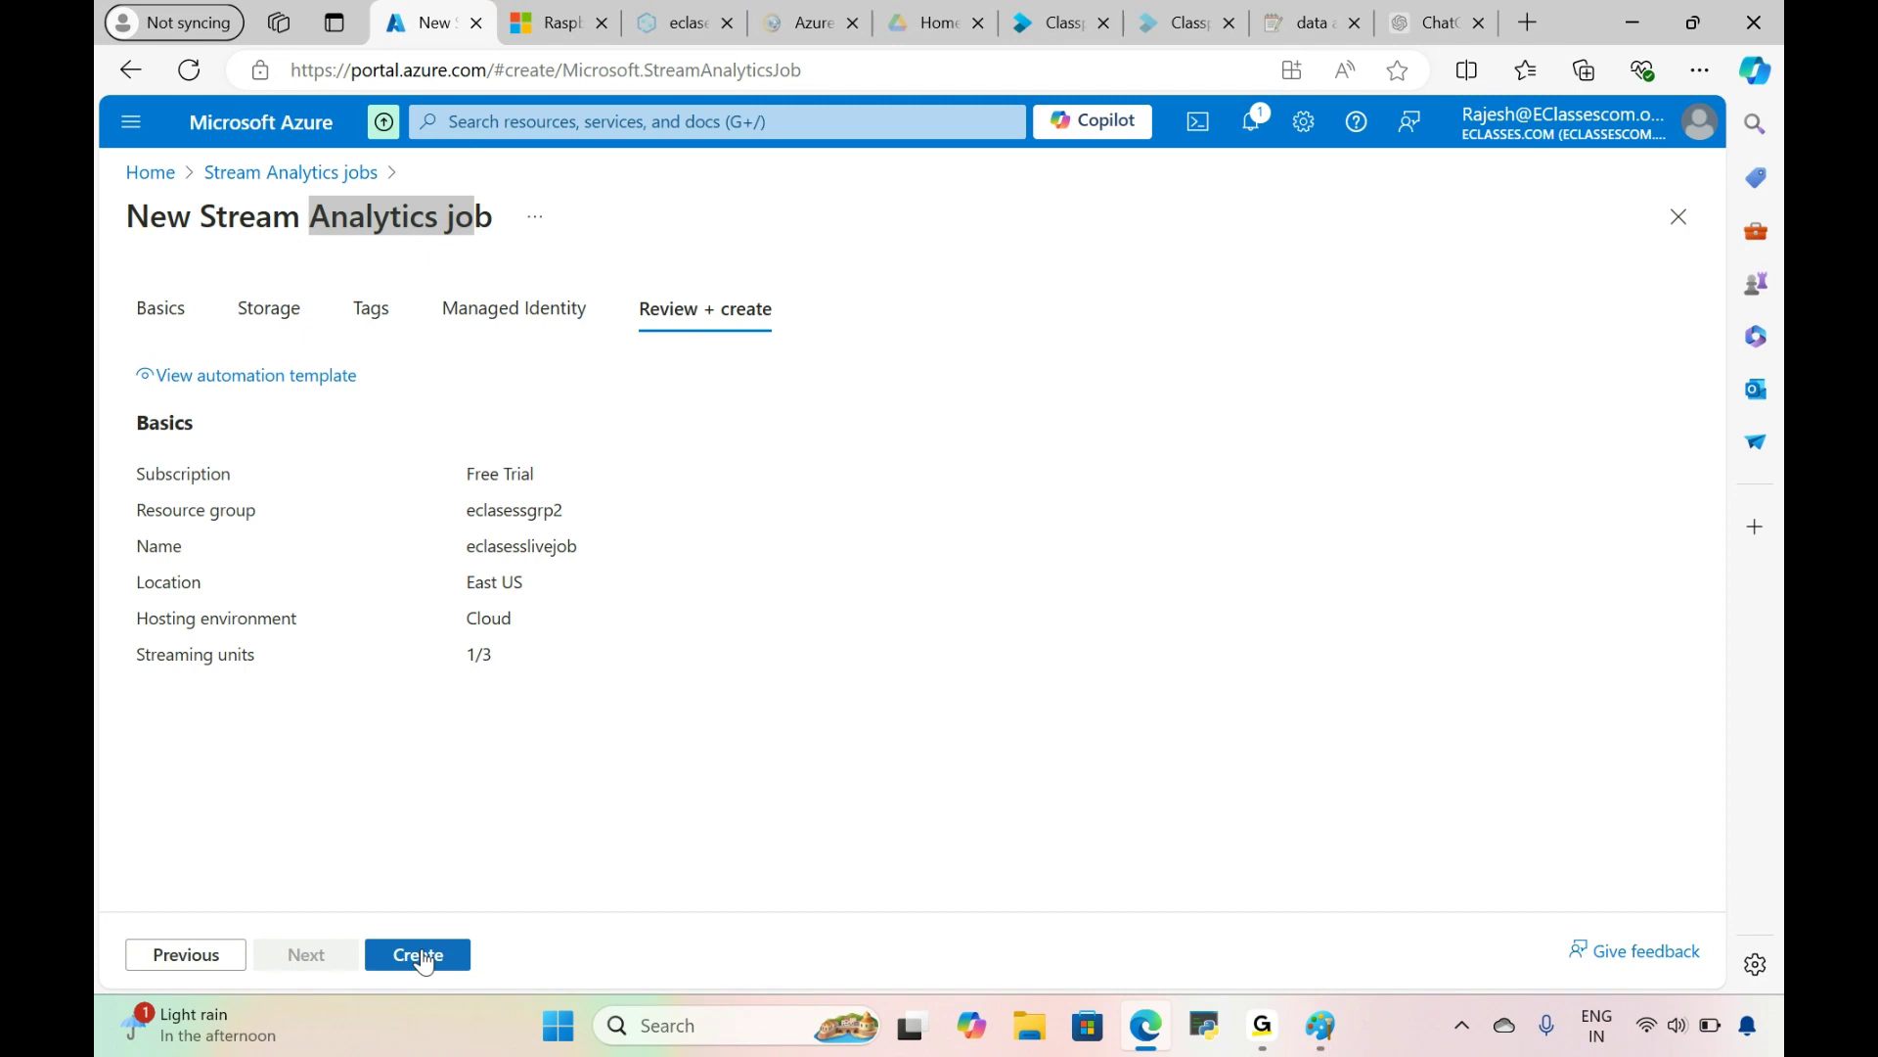
pyautogui.click(424, 959)
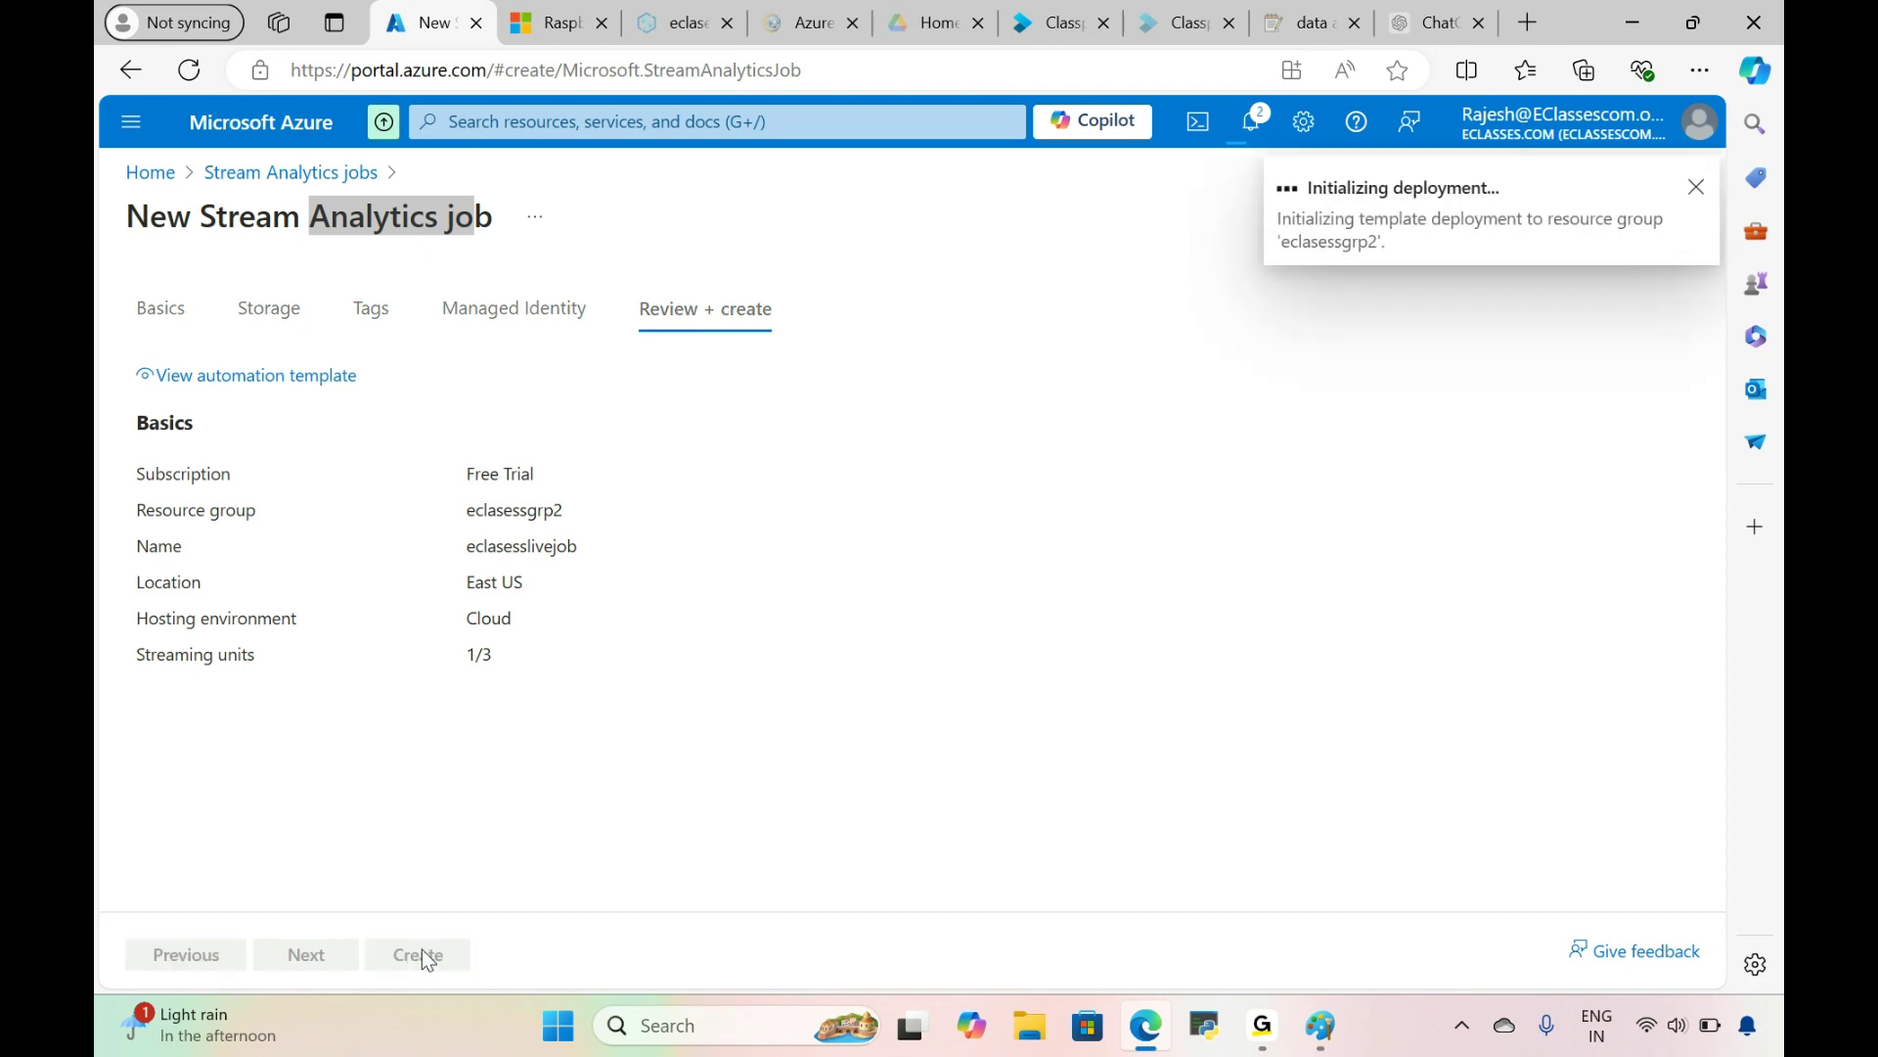
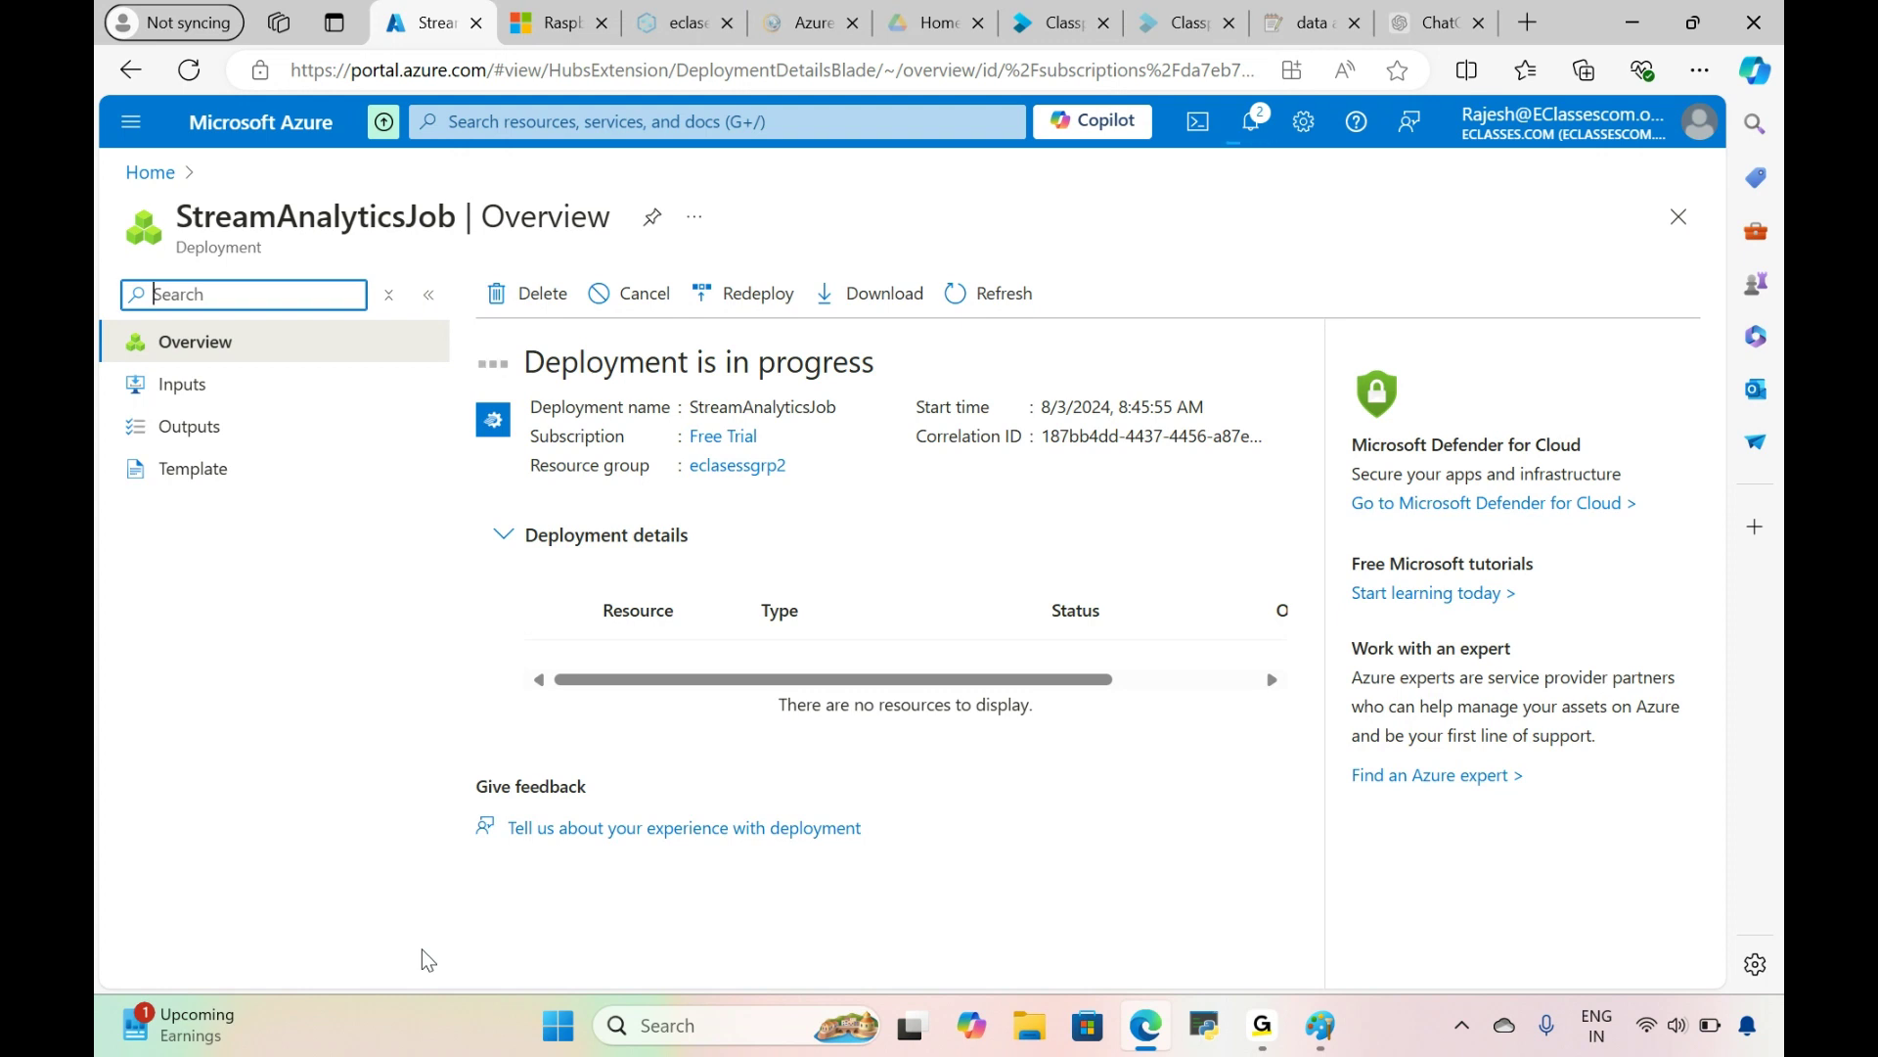
# Step: Switch to Paint and draw a rounded rectangle about 138 × 34 px near the top of the empty box beside the IOT HUB
pyautogui.click(1653, 22)
pyautogui.moveTo(1320, 1035)
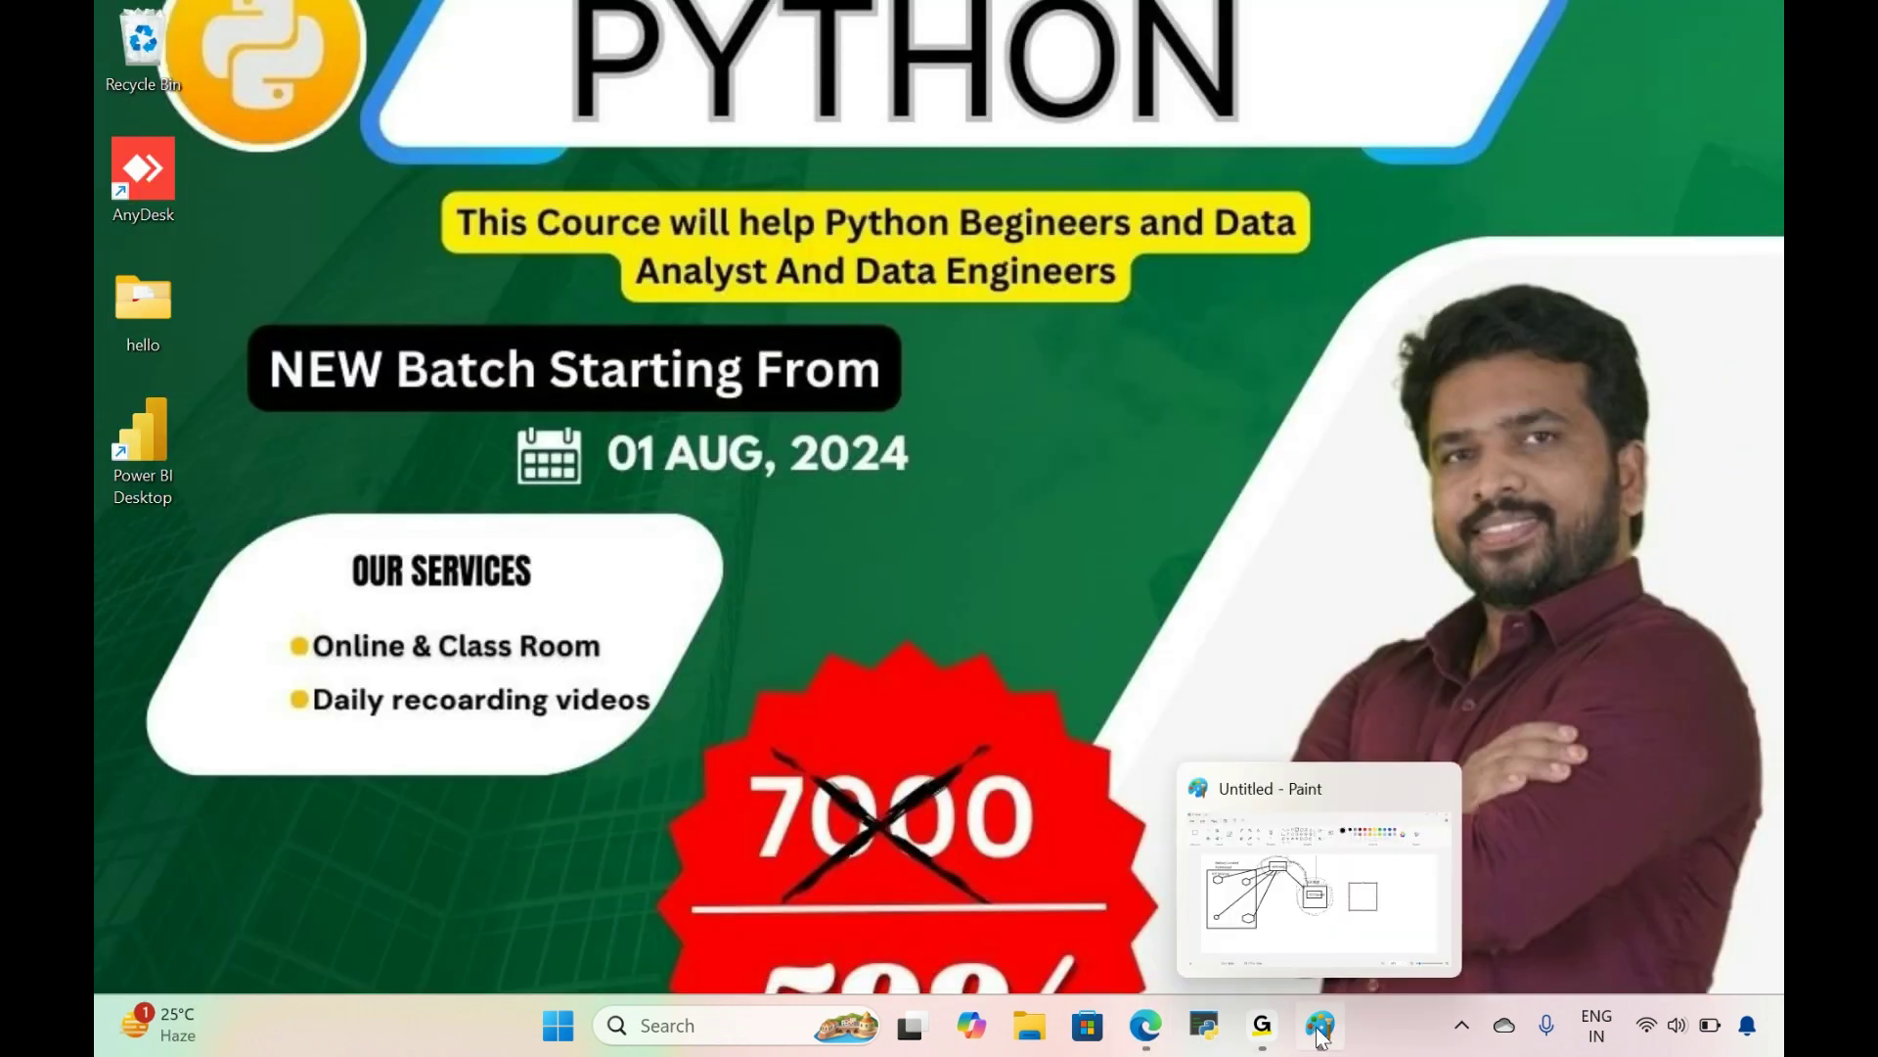
pyautogui.click(1344, 865)
pyautogui.click(1129, 273)
pyautogui.click(829, 113)
pyautogui.moveTo(1154, 471); pyautogui.dragTo(1277, 501)
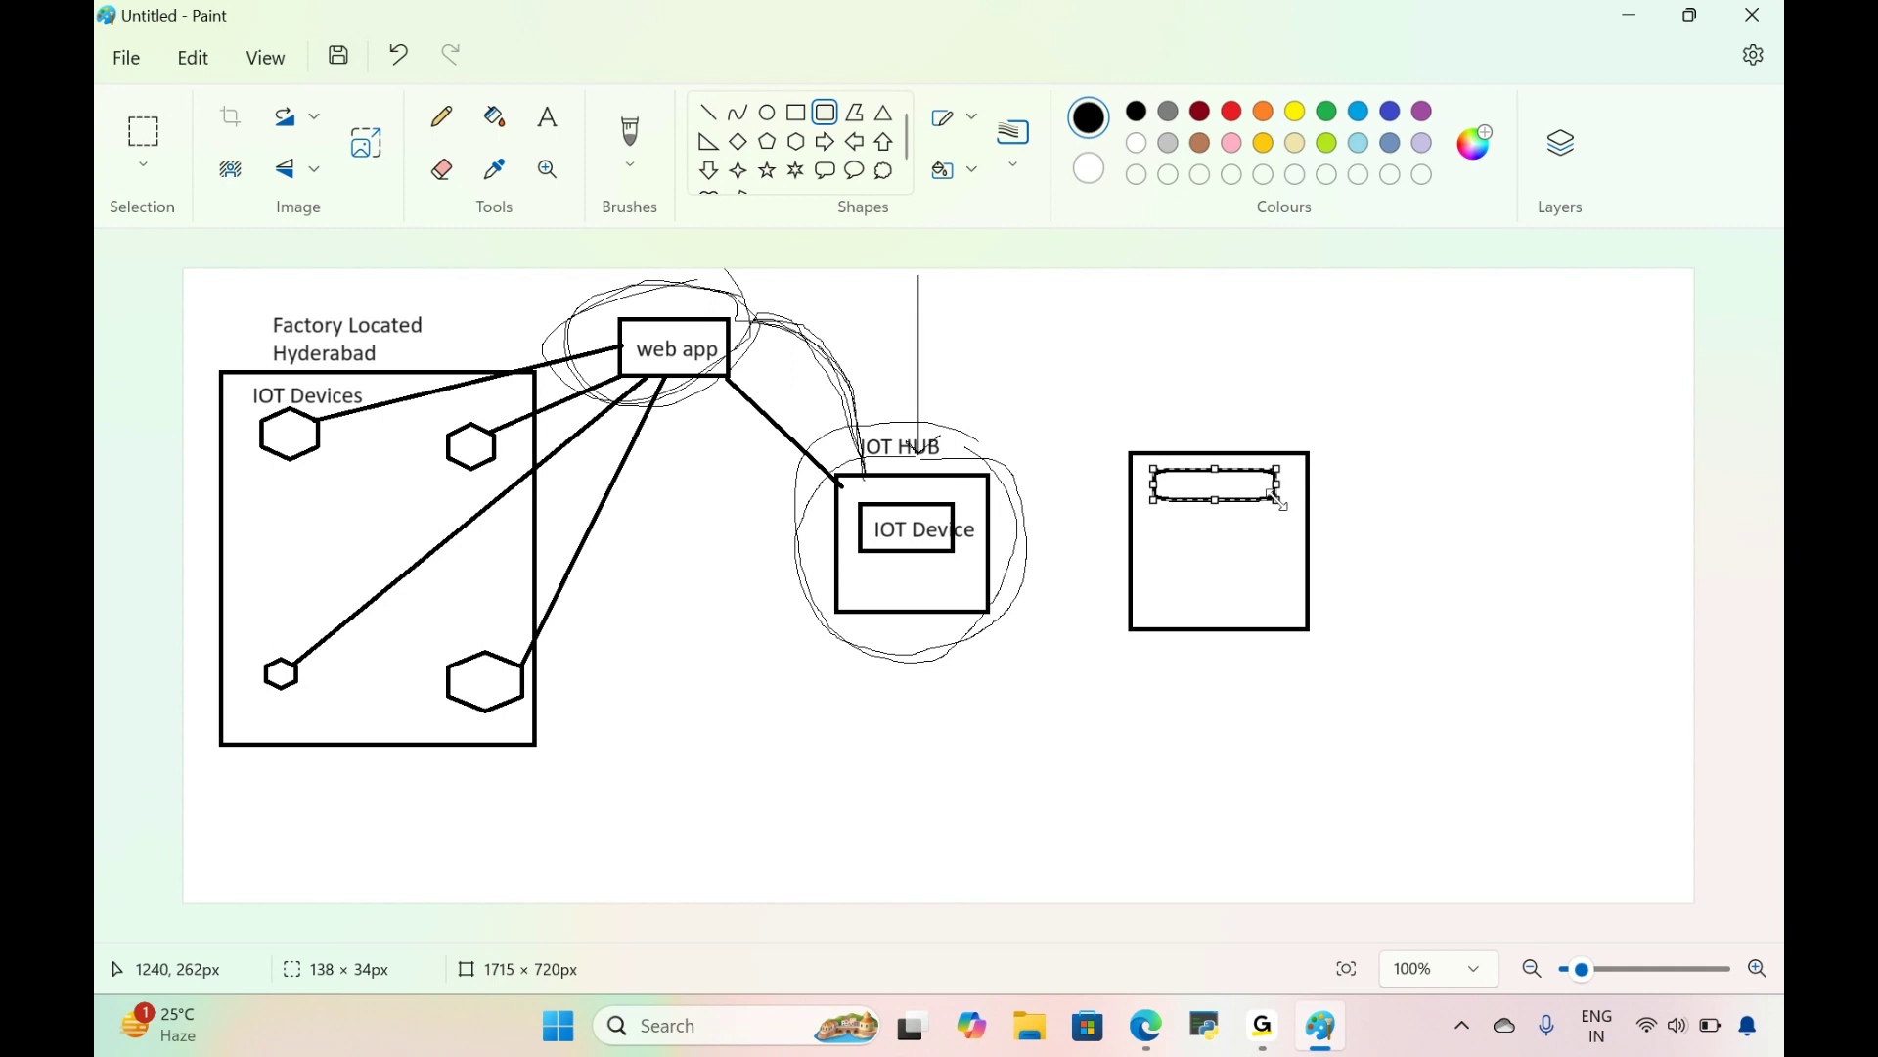
pyautogui.click(1396, 541)
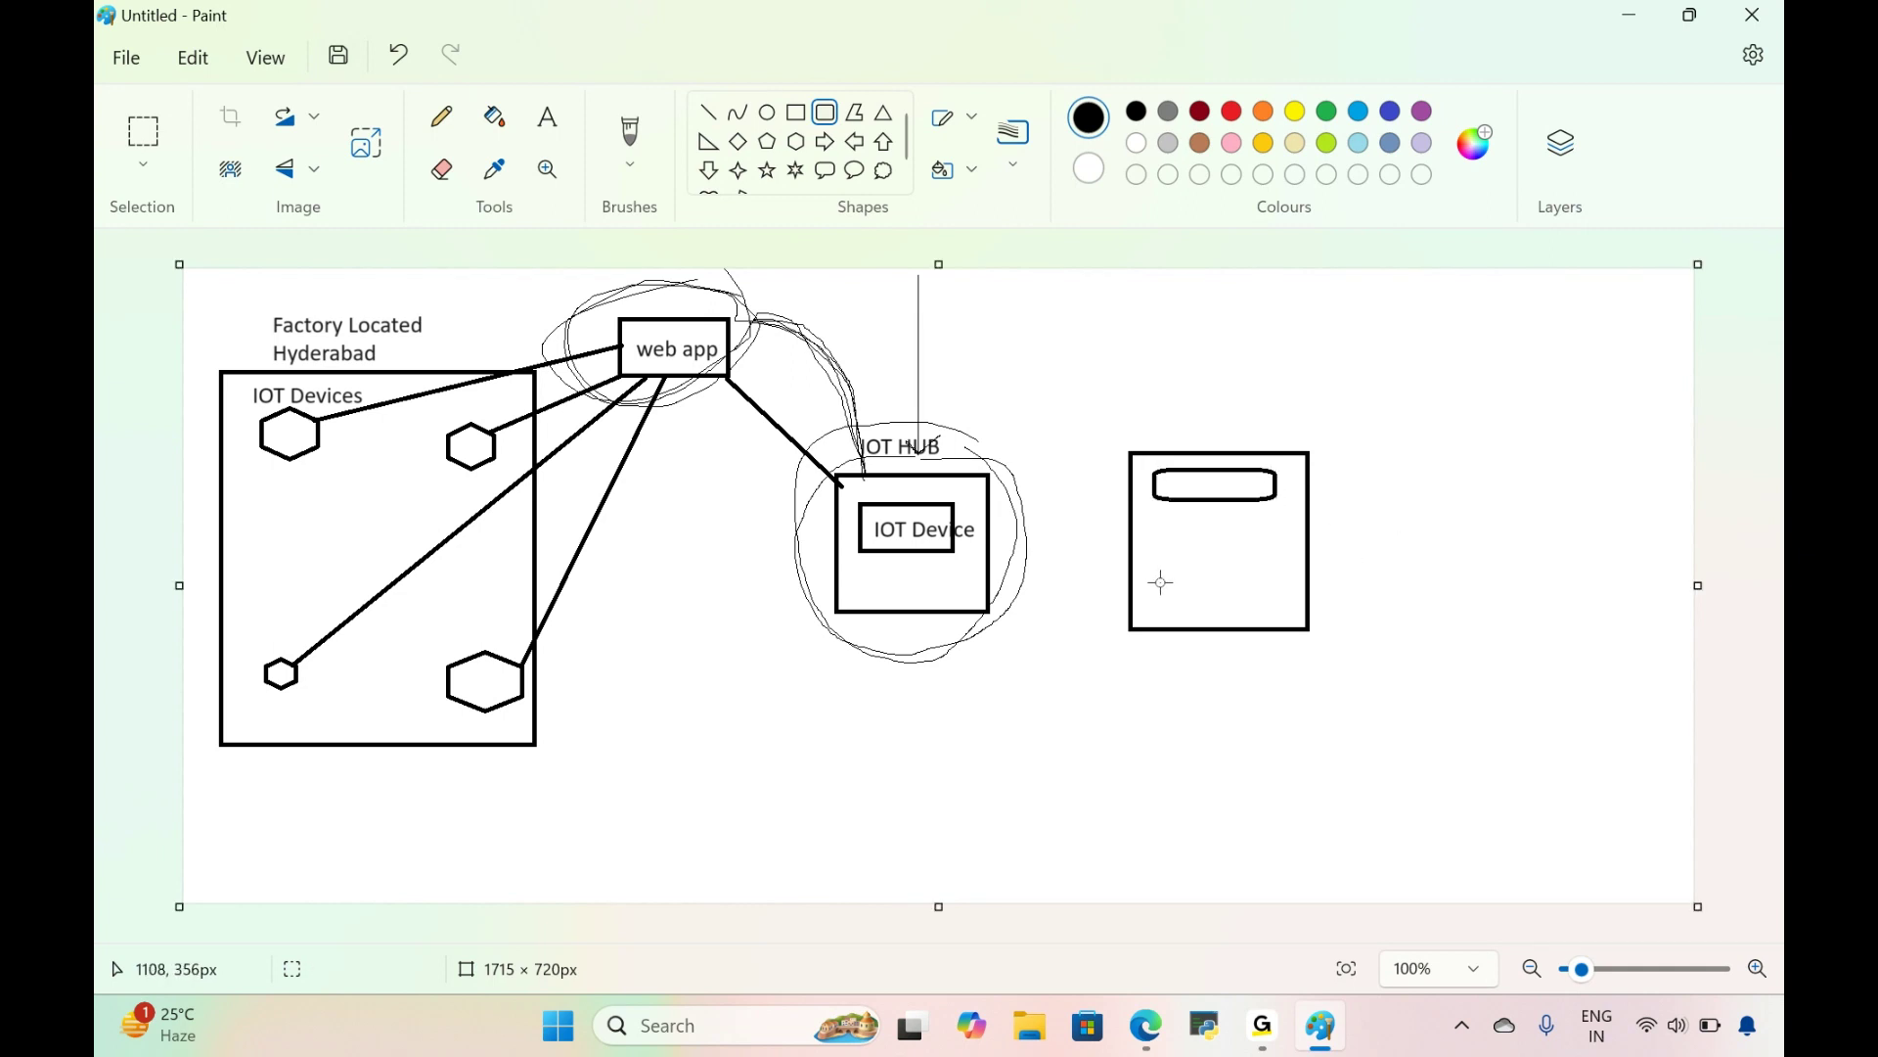
# Step: Draw two more rounded rectangles below the first, the middle one about 126 × 49 px, and join all three with short lines
pyautogui.moveTo(1158, 581); pyautogui.dragTo(1274, 612)
pyautogui.click(1425, 503)
pyautogui.moveTo(1162, 515); pyautogui.dragTo(1273, 558)
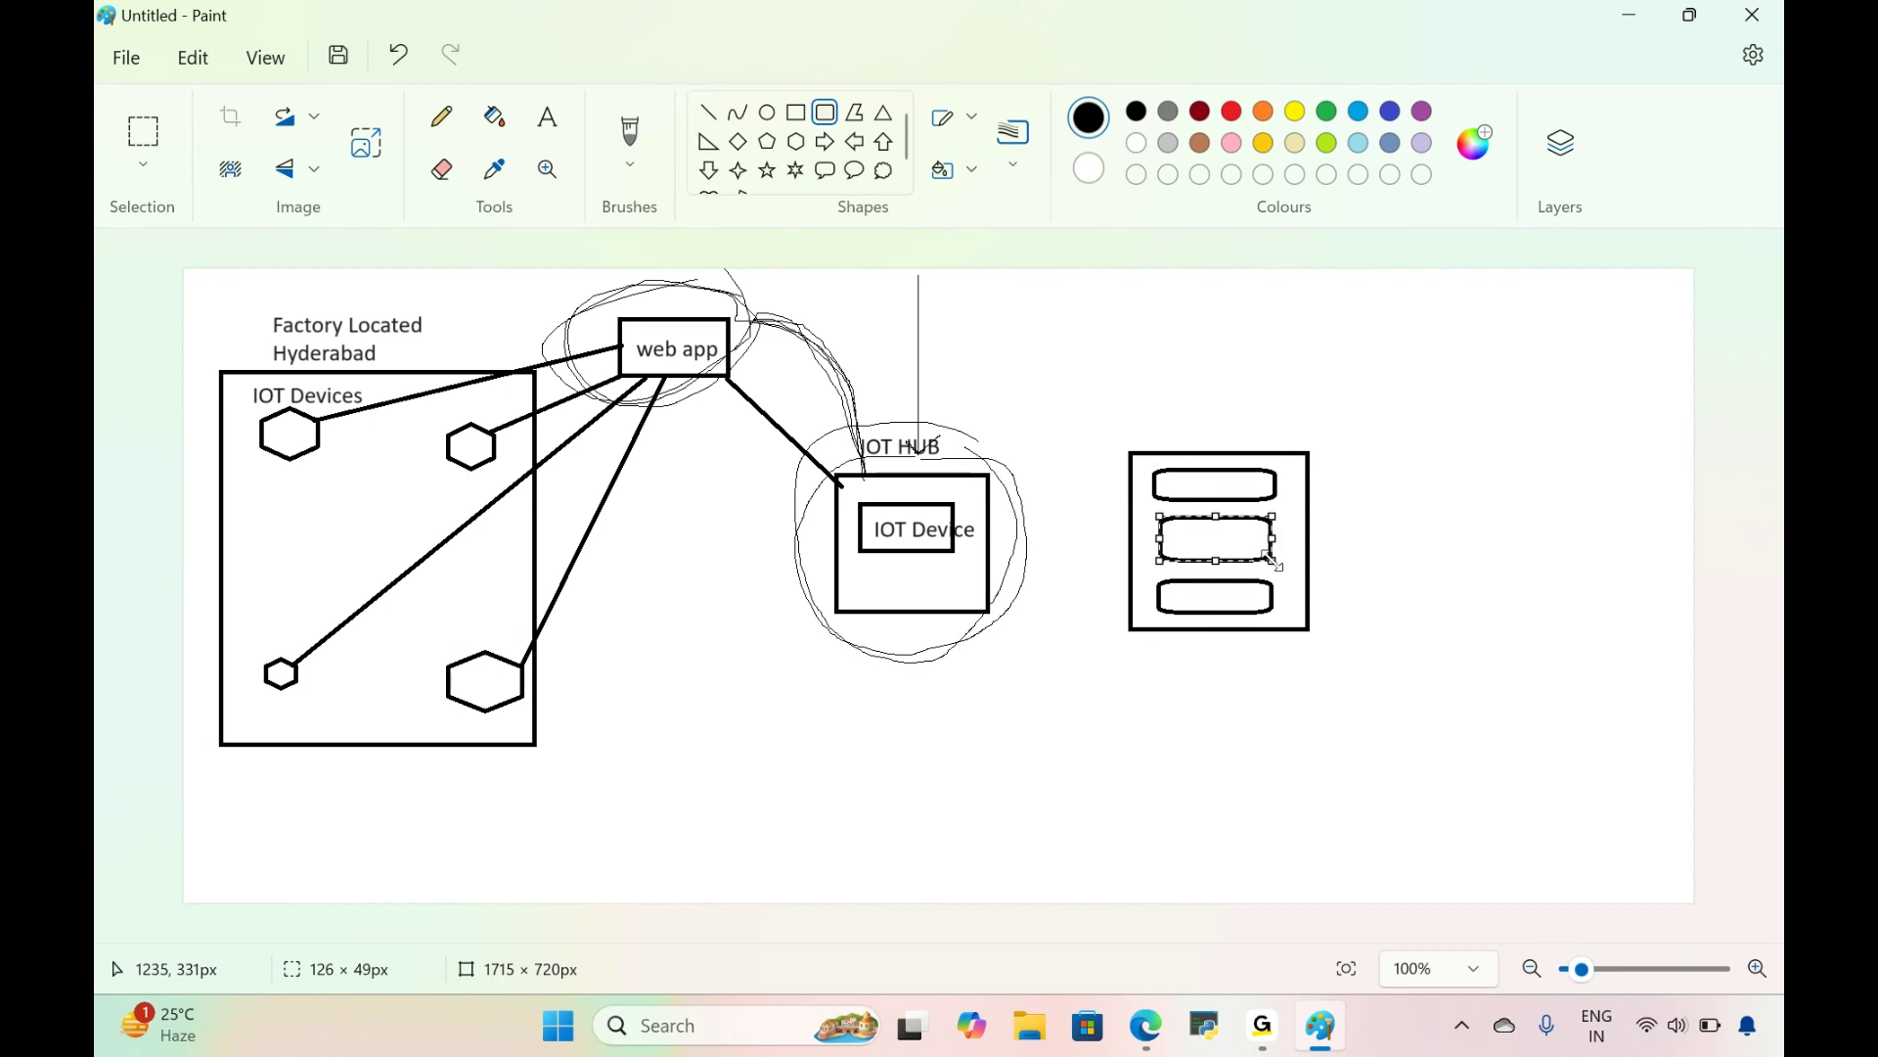
pyautogui.click(709, 113)
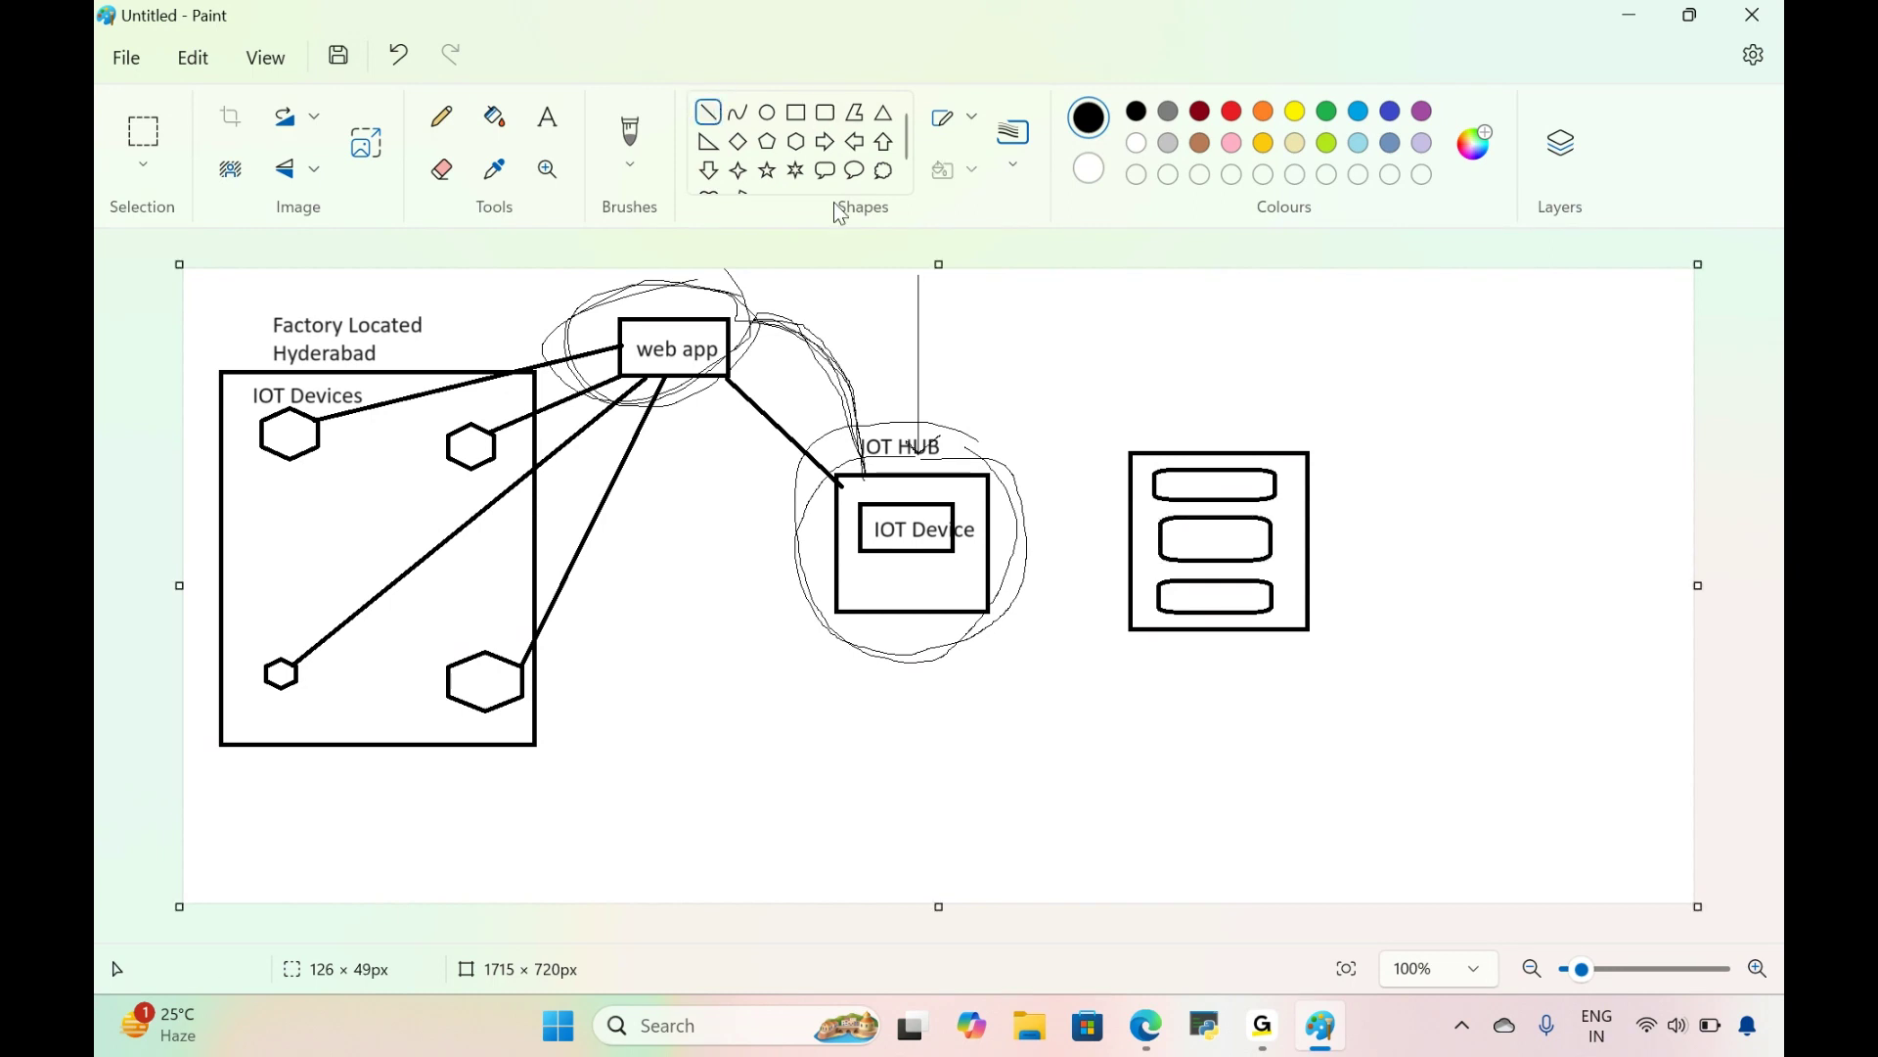
pyautogui.moveTo(1213, 516)
pyautogui.mouseDown()
pyautogui.moveTo(1214, 498)
pyautogui.moveTo(1221, 581)
pyautogui.mouseUp()
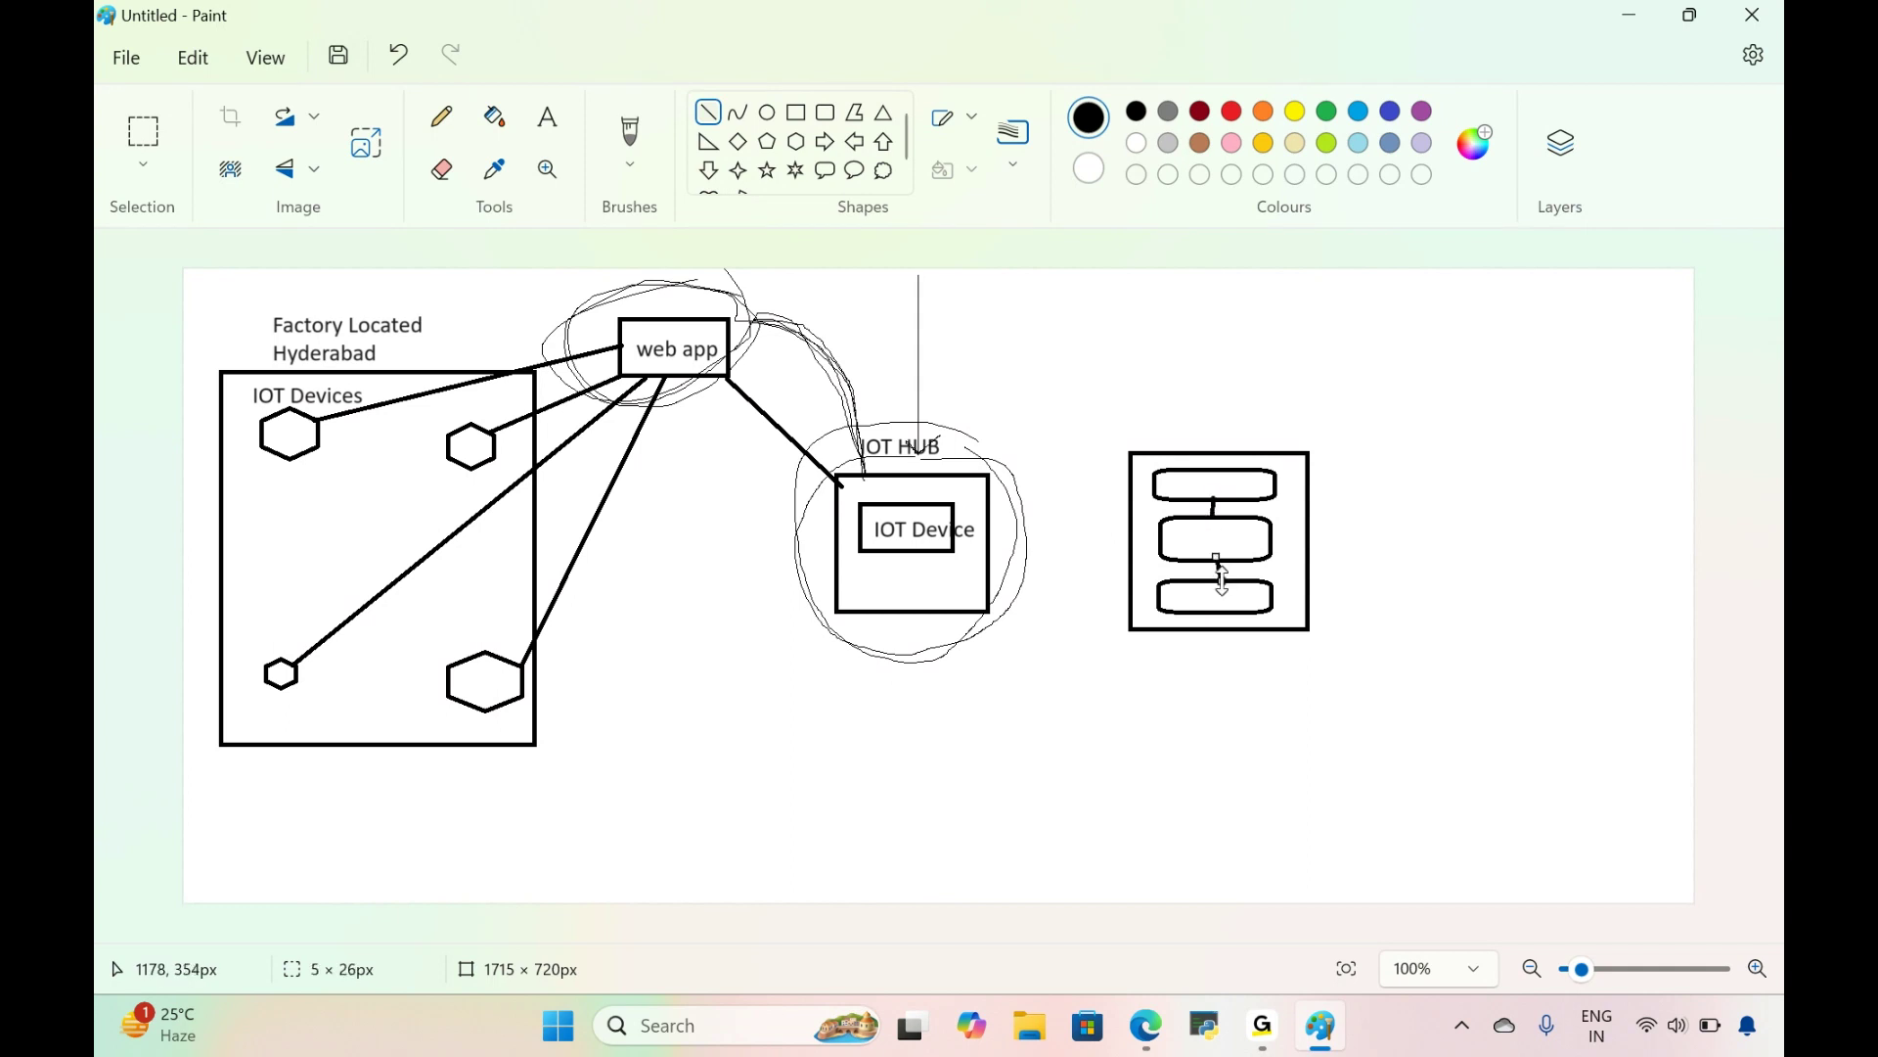
# Step: Label the box of rounded rectangles "Streaming Analytics JObs" above its top edge in size 20 text on one line
pyautogui.click(555, 127)
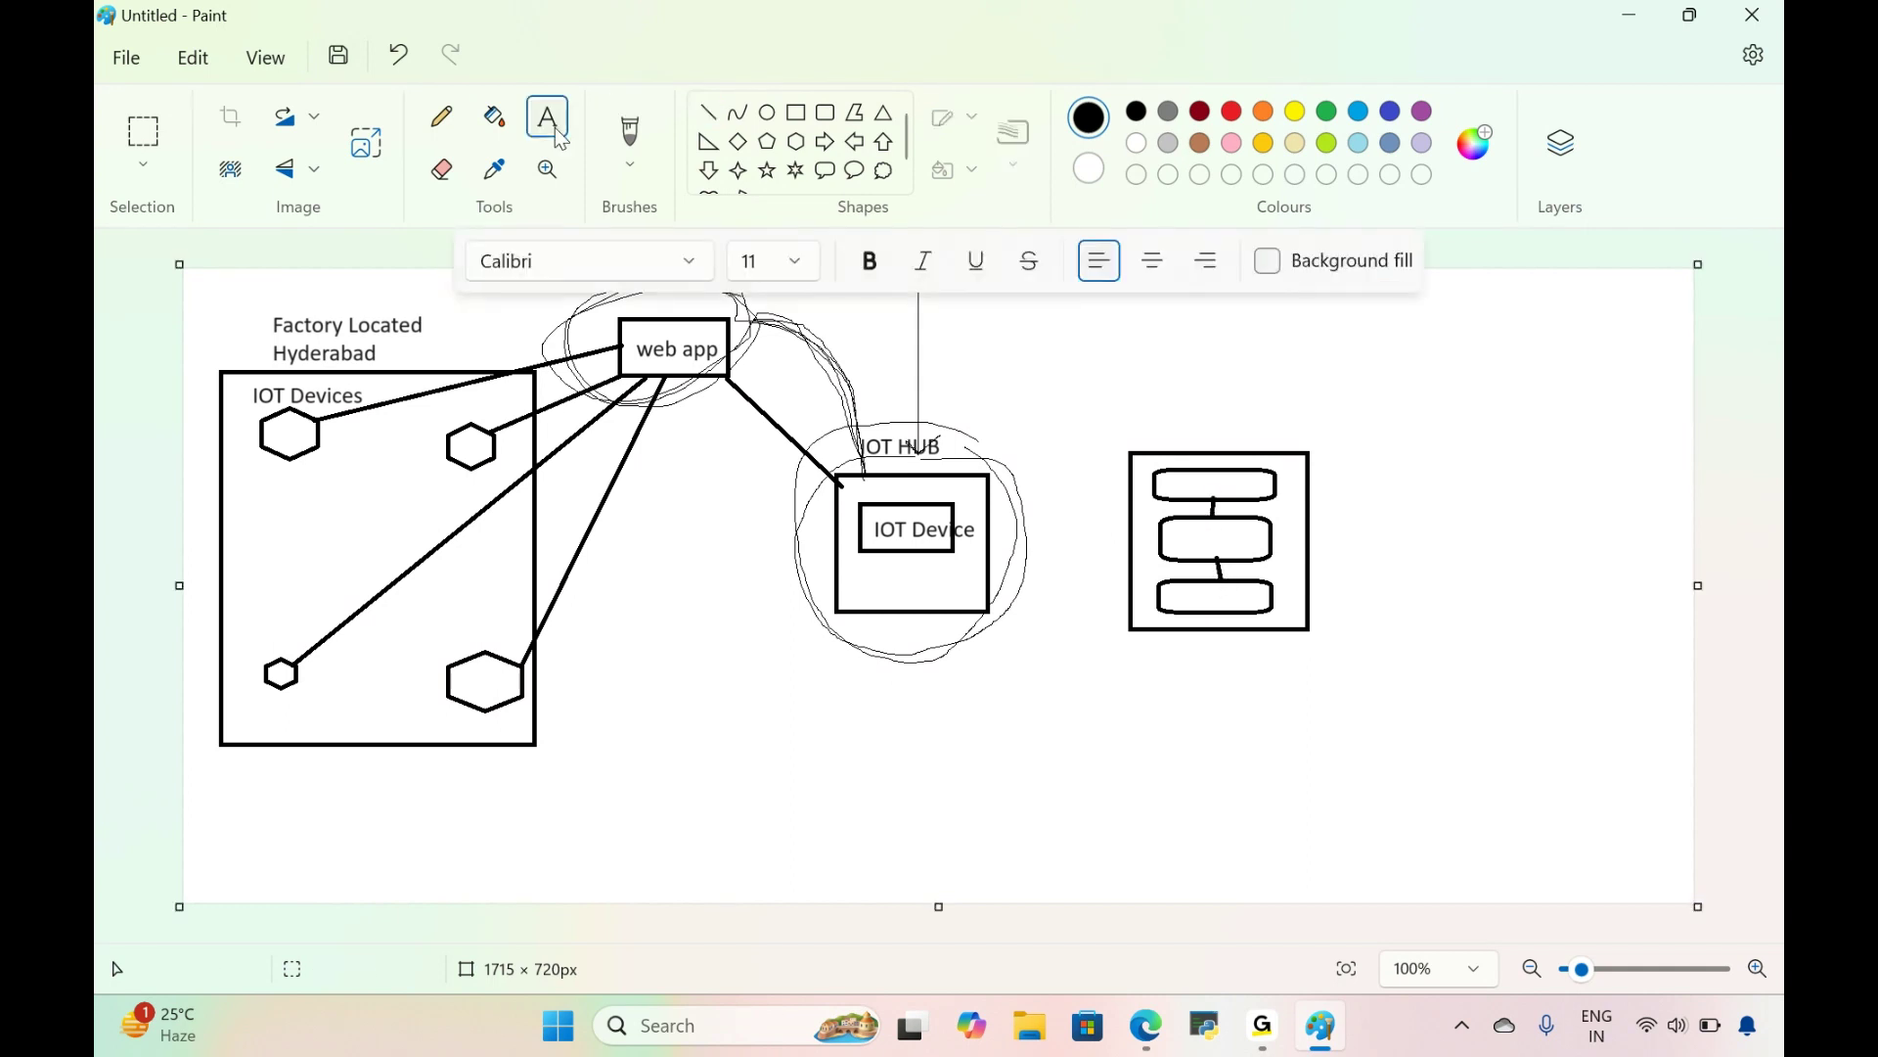
pyautogui.click(792, 264)
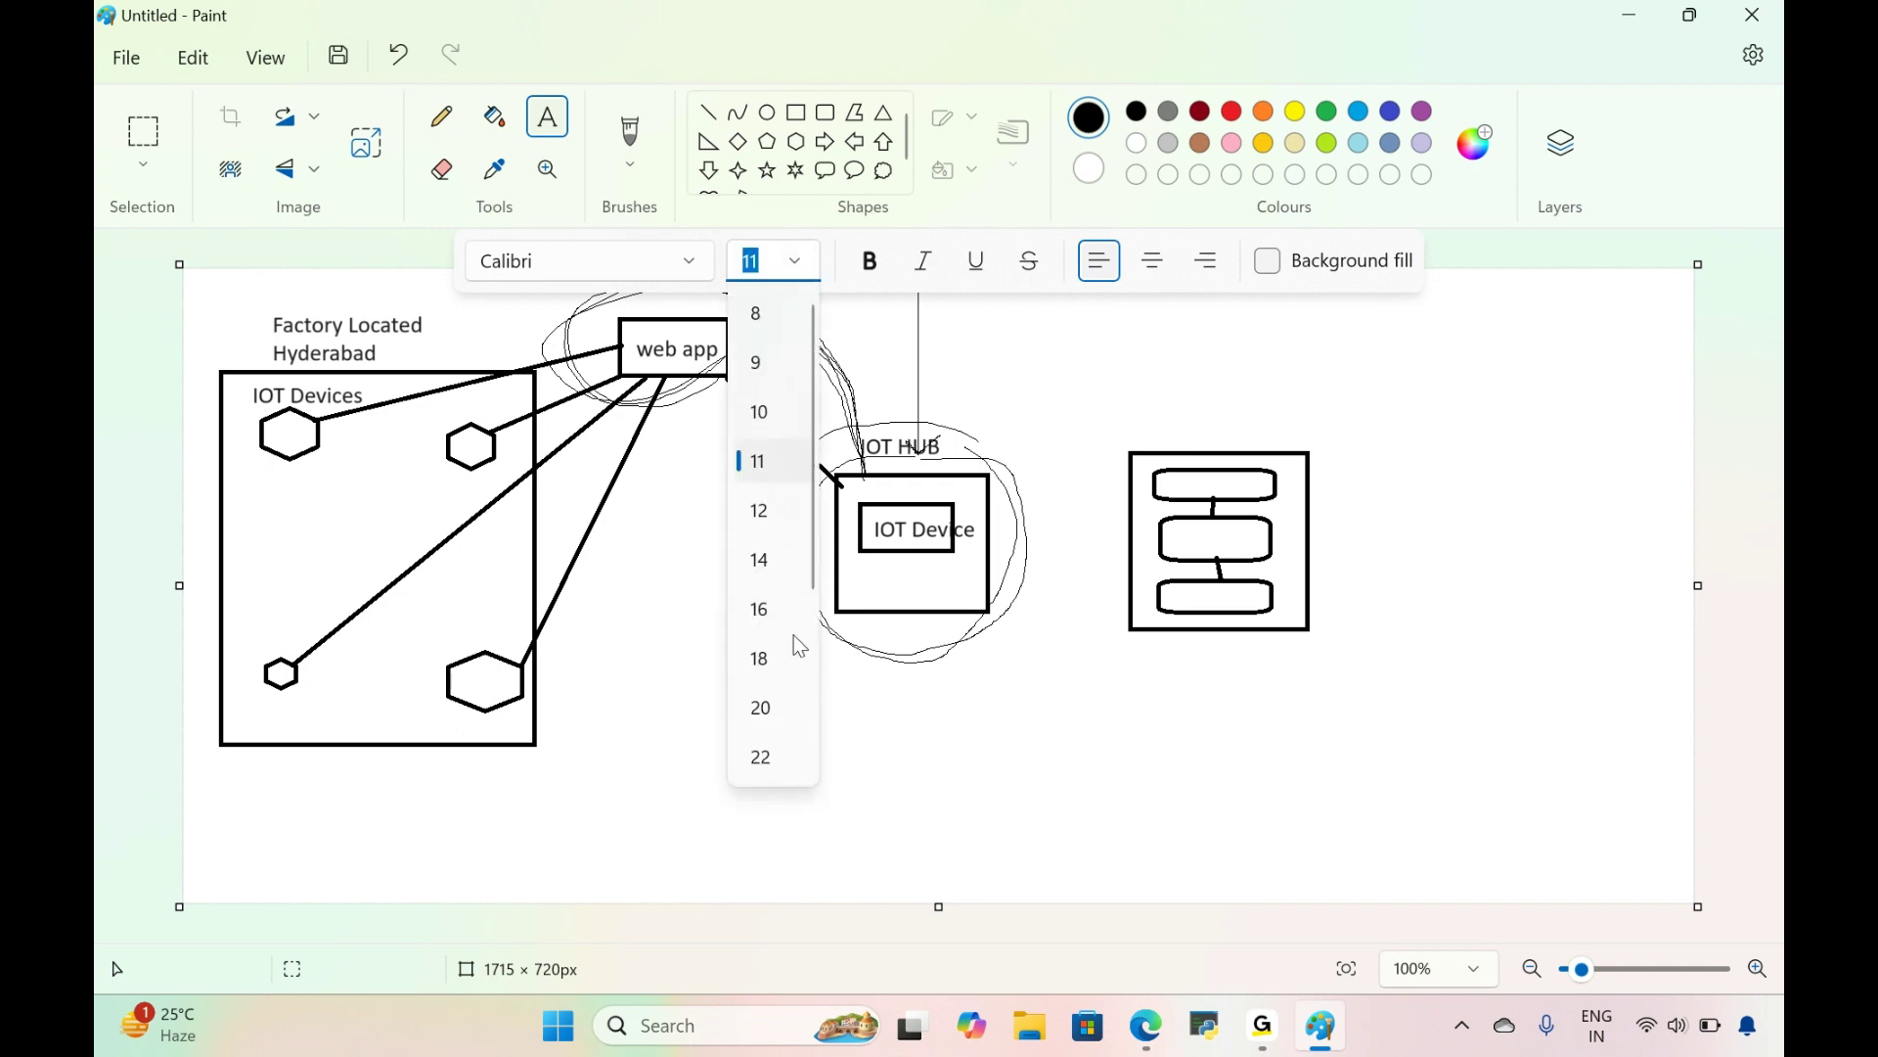
pyautogui.click(778, 708)
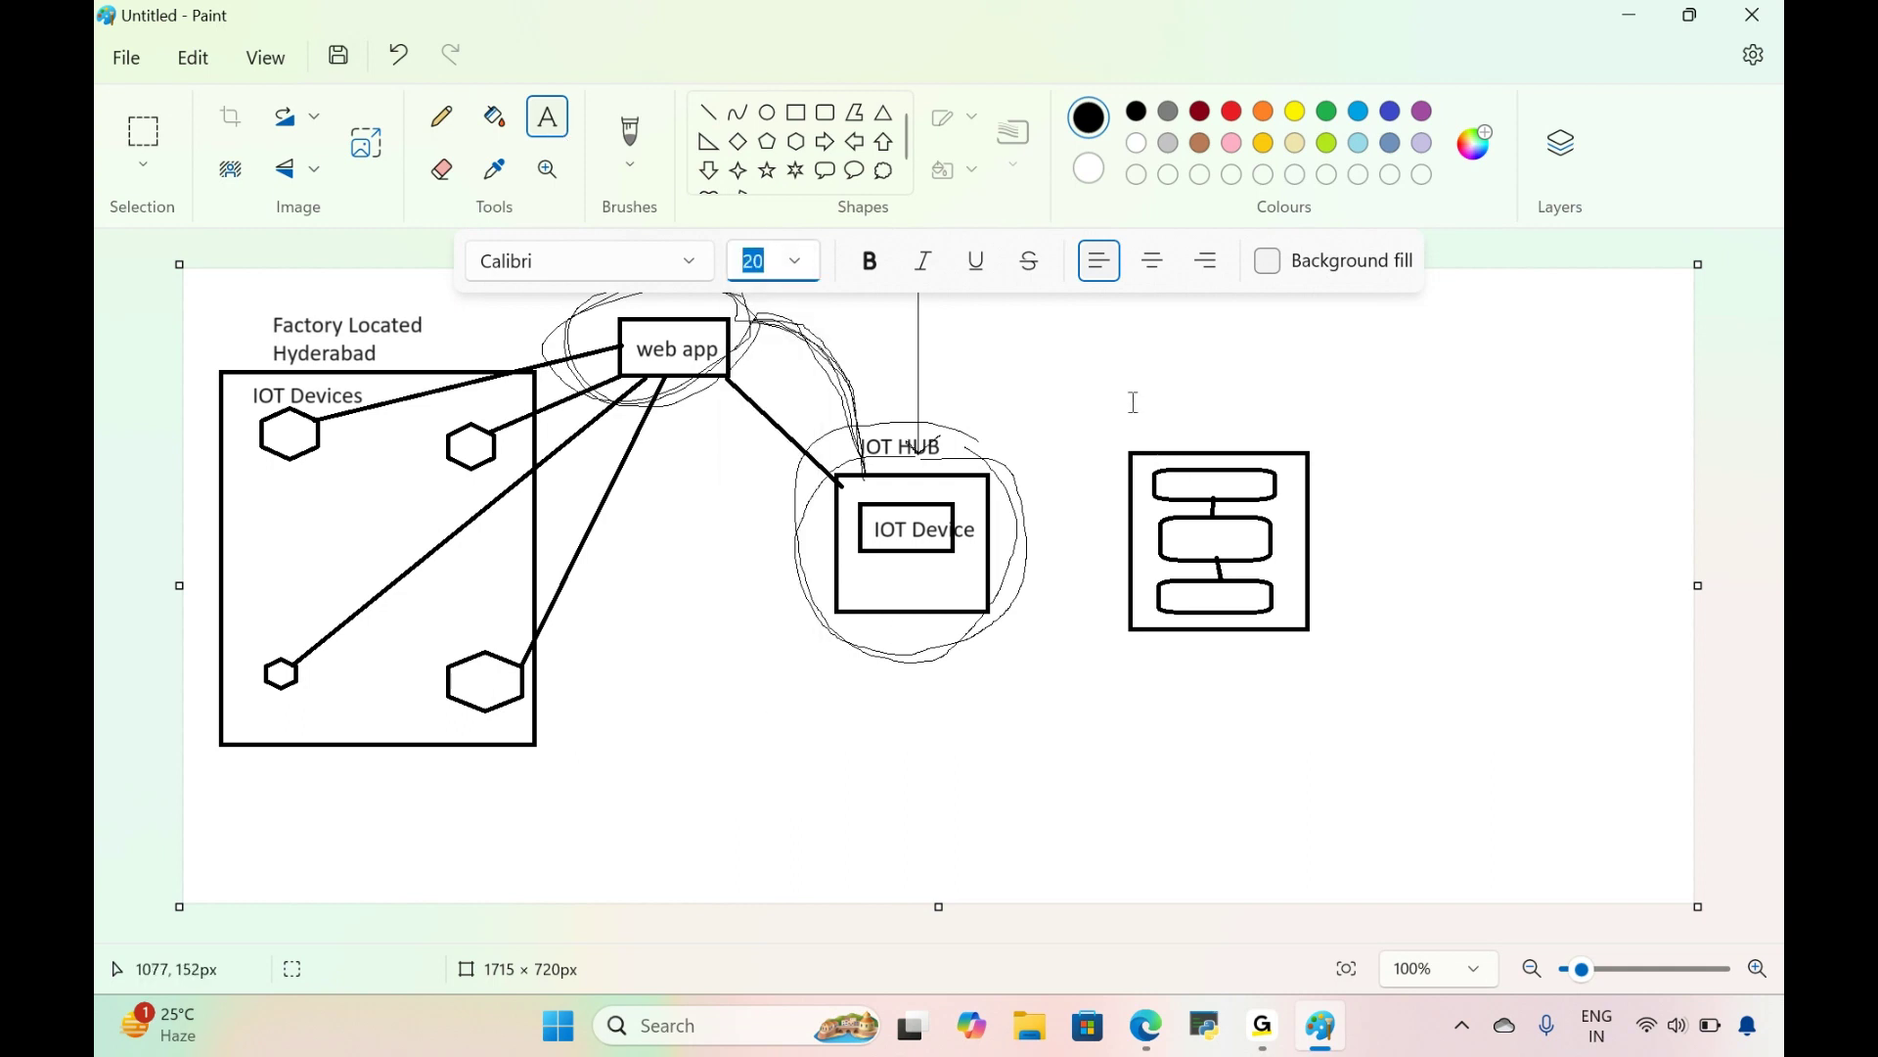
pyautogui.moveTo(1132, 402); pyautogui.dragTo(1303, 481)
pyautogui.write('Strea')
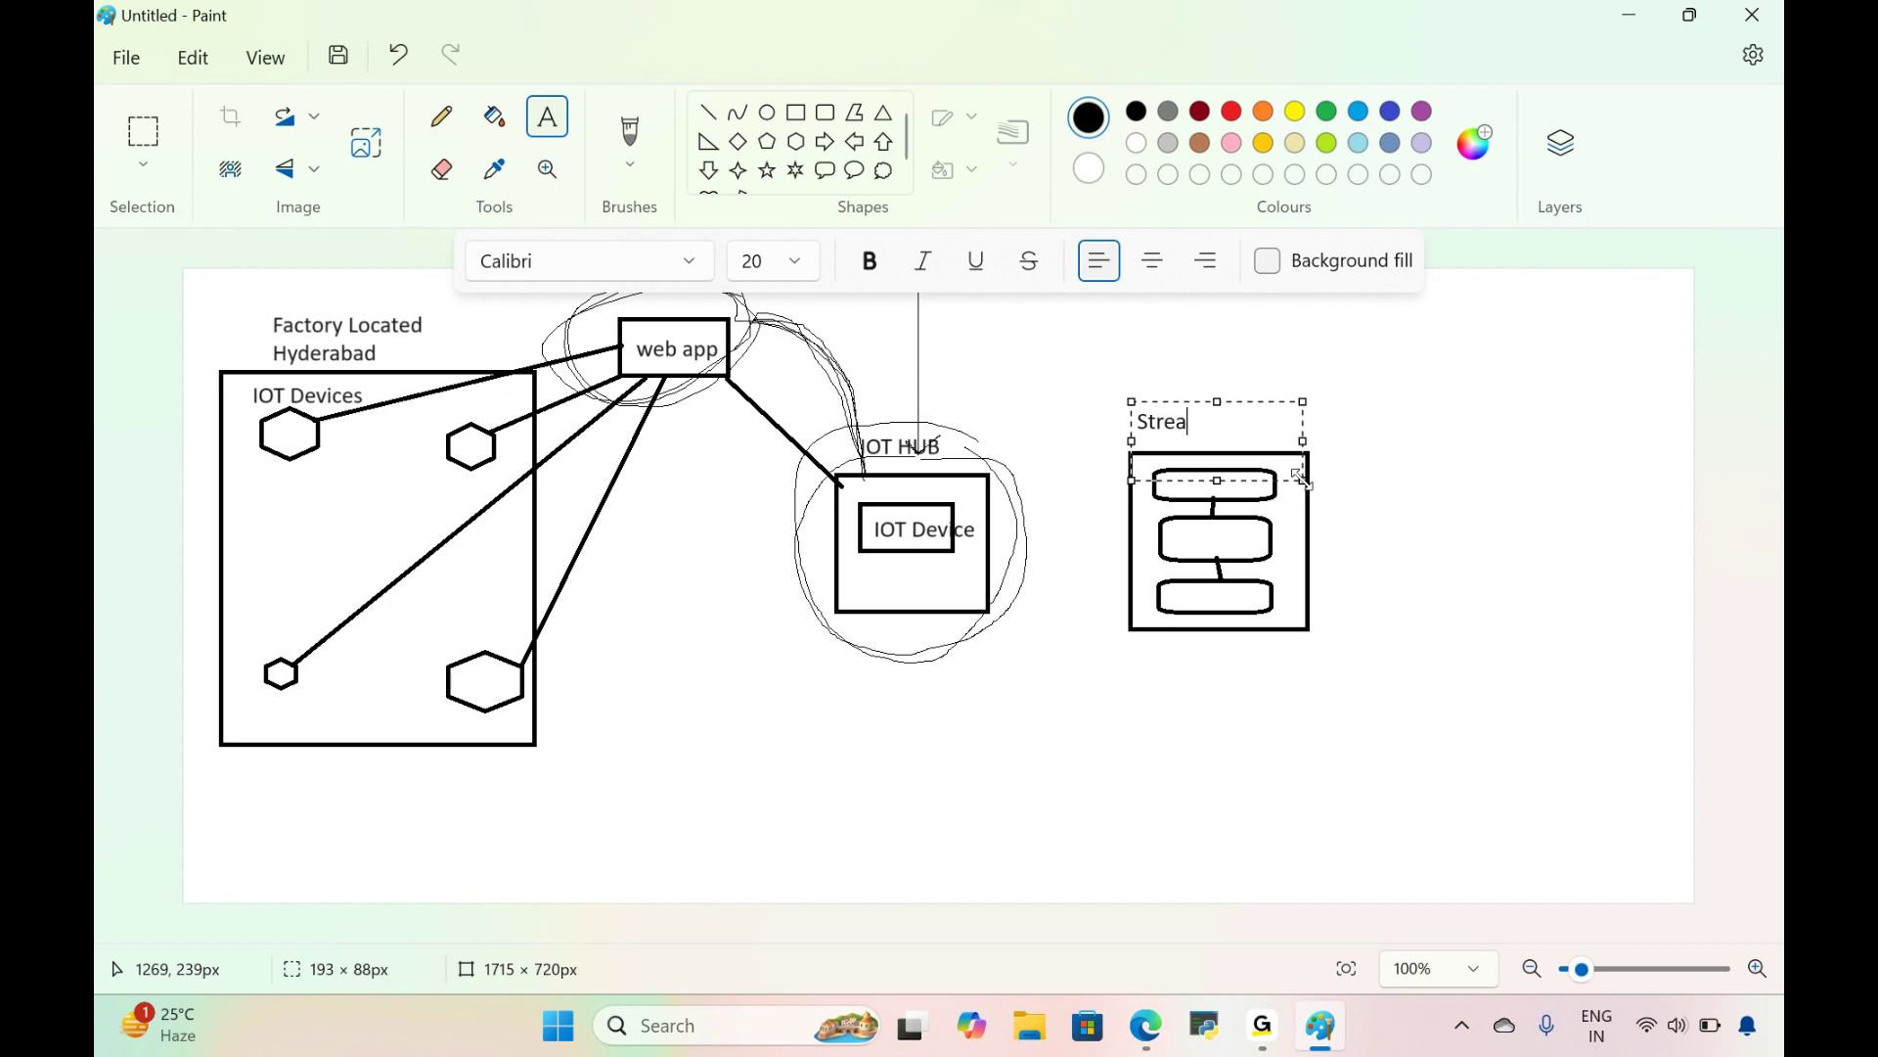
pyautogui.write('ming Analytics JObs')
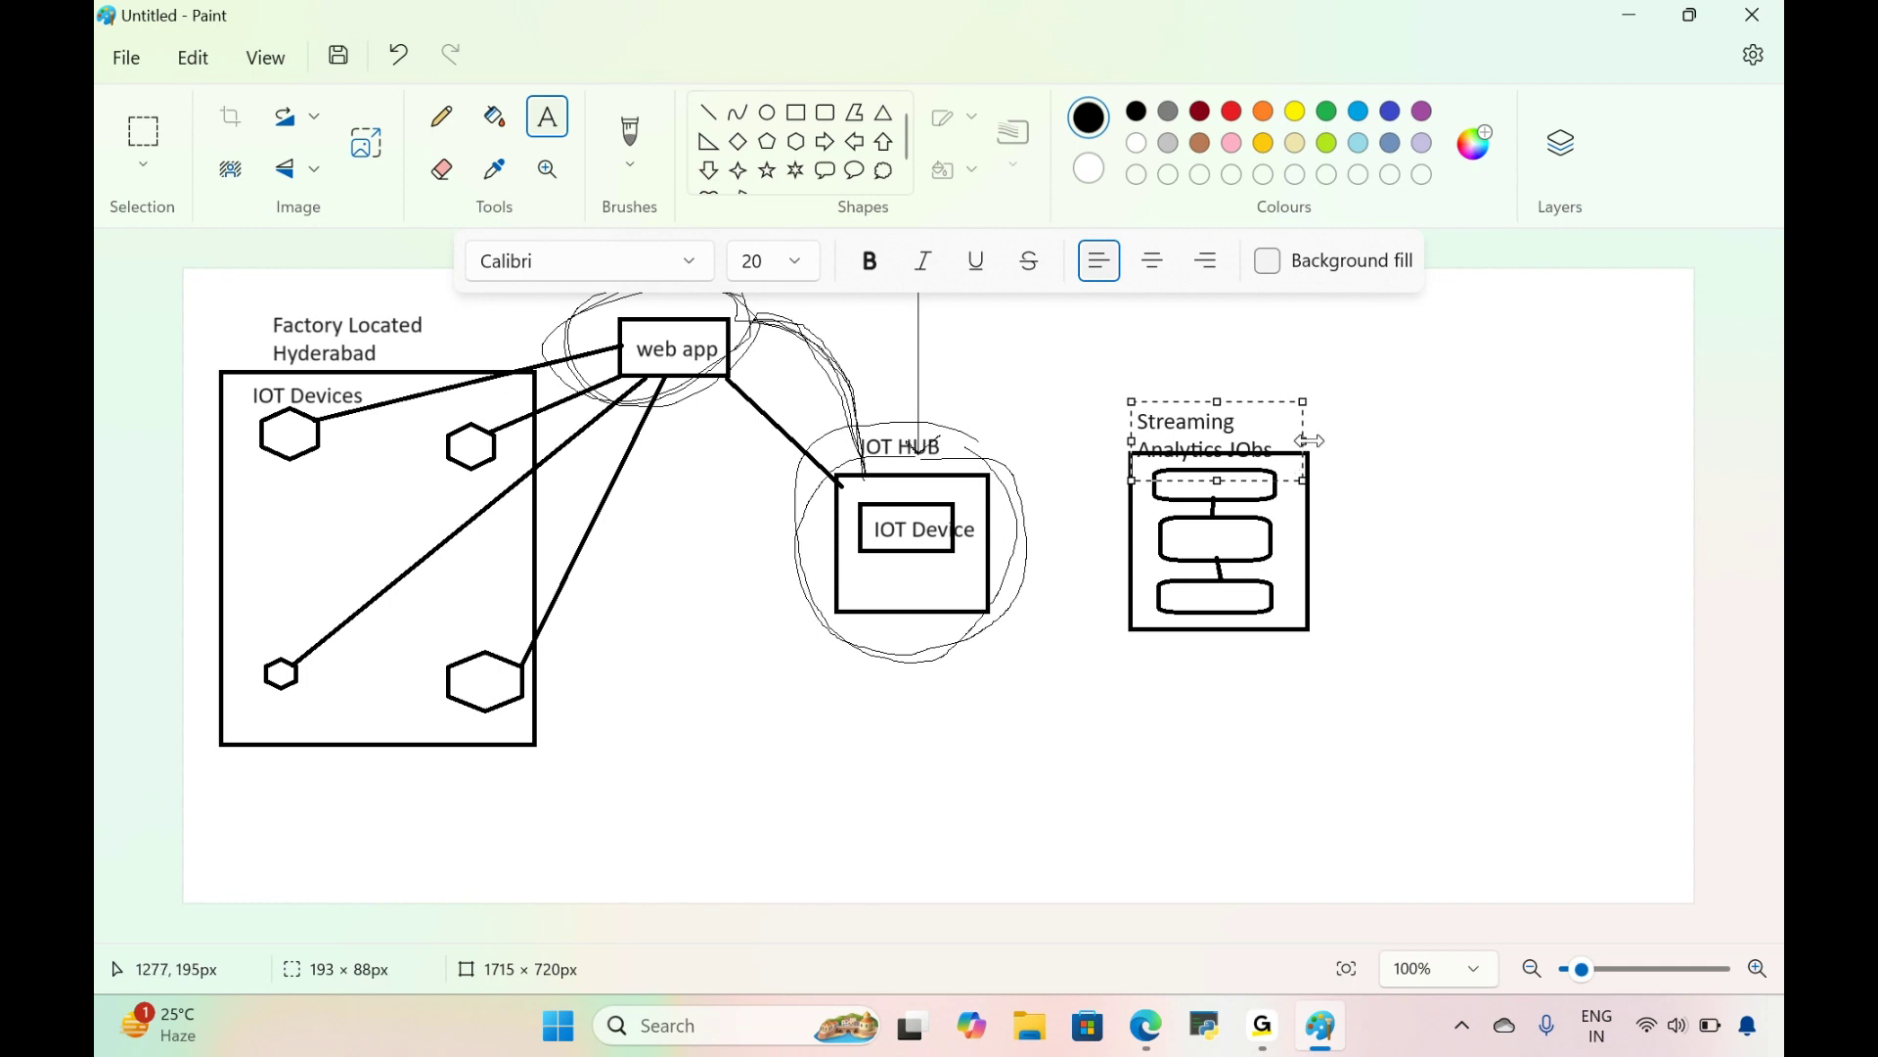
pyautogui.moveTo(1305, 440); pyautogui.dragTo(1458, 420)
pyautogui.click(1409, 625)
# Step: Trace the web app to IOT HUB curve with the pencil and extend a line from the hub to the rounded rectangles, curving down to the lowest
pyautogui.click(441, 116)
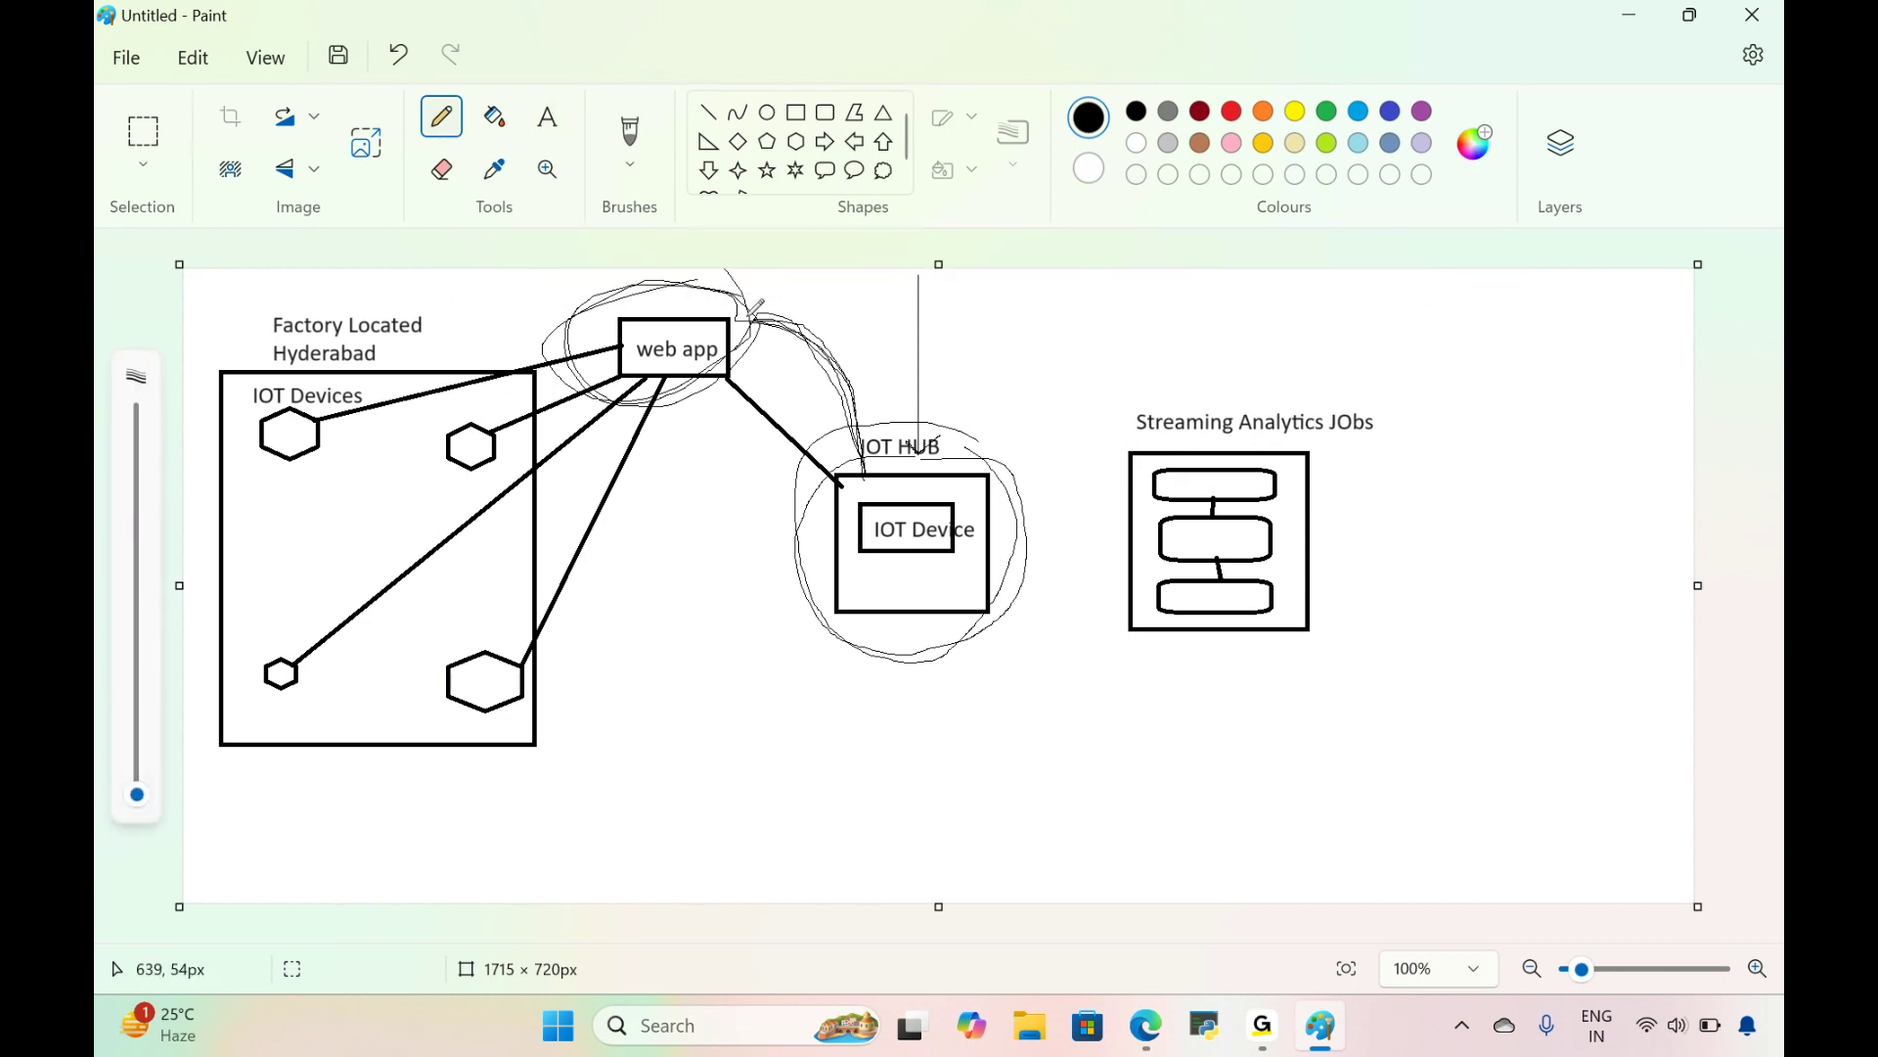
pyautogui.moveTo(839, 372); pyautogui.dragTo(857, 457)
pyautogui.moveTo(1024, 508)
pyautogui.mouseDown()
pyautogui.moveTo(1161, 476)
pyautogui.moveTo(1140, 519)
pyautogui.moveTo(1157, 587)
pyautogui.mouseUp()
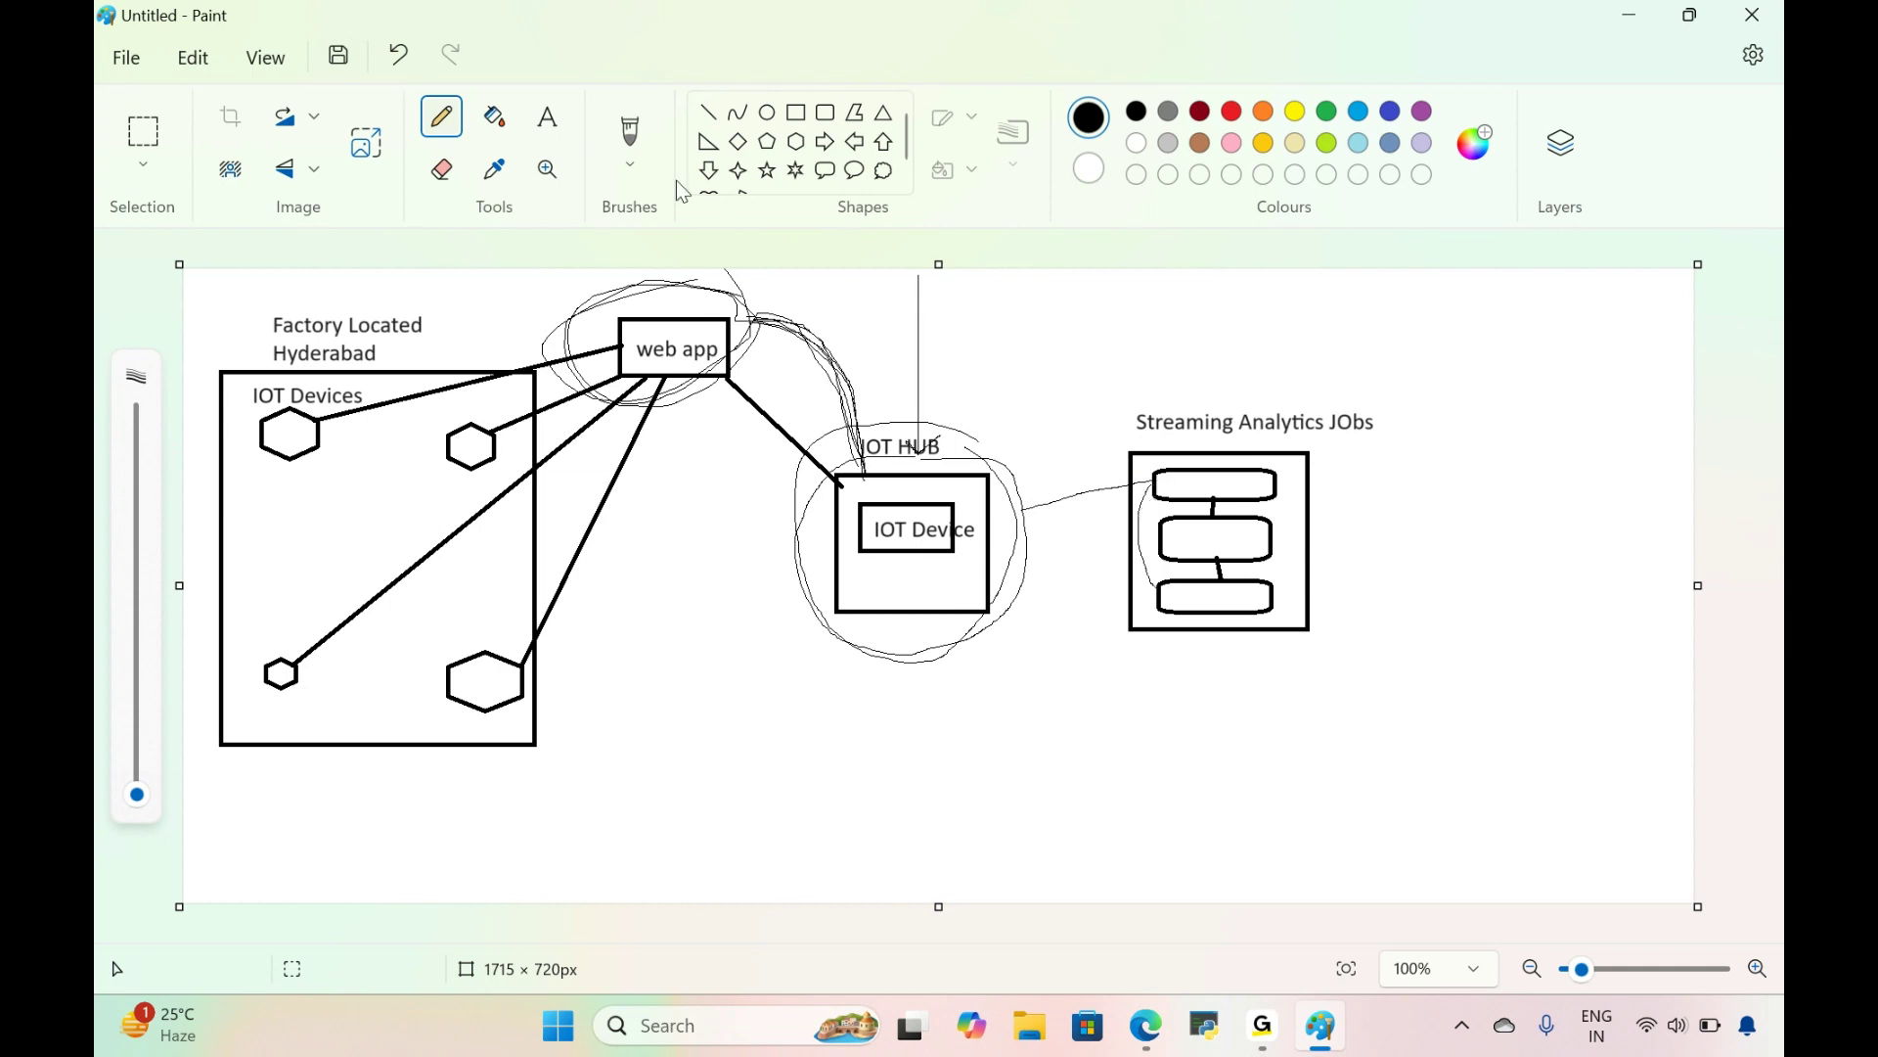
# Step: Label the top rounded rectangle "Input" in size 20 text, aligned inside the shape
pyautogui.click(547, 118)
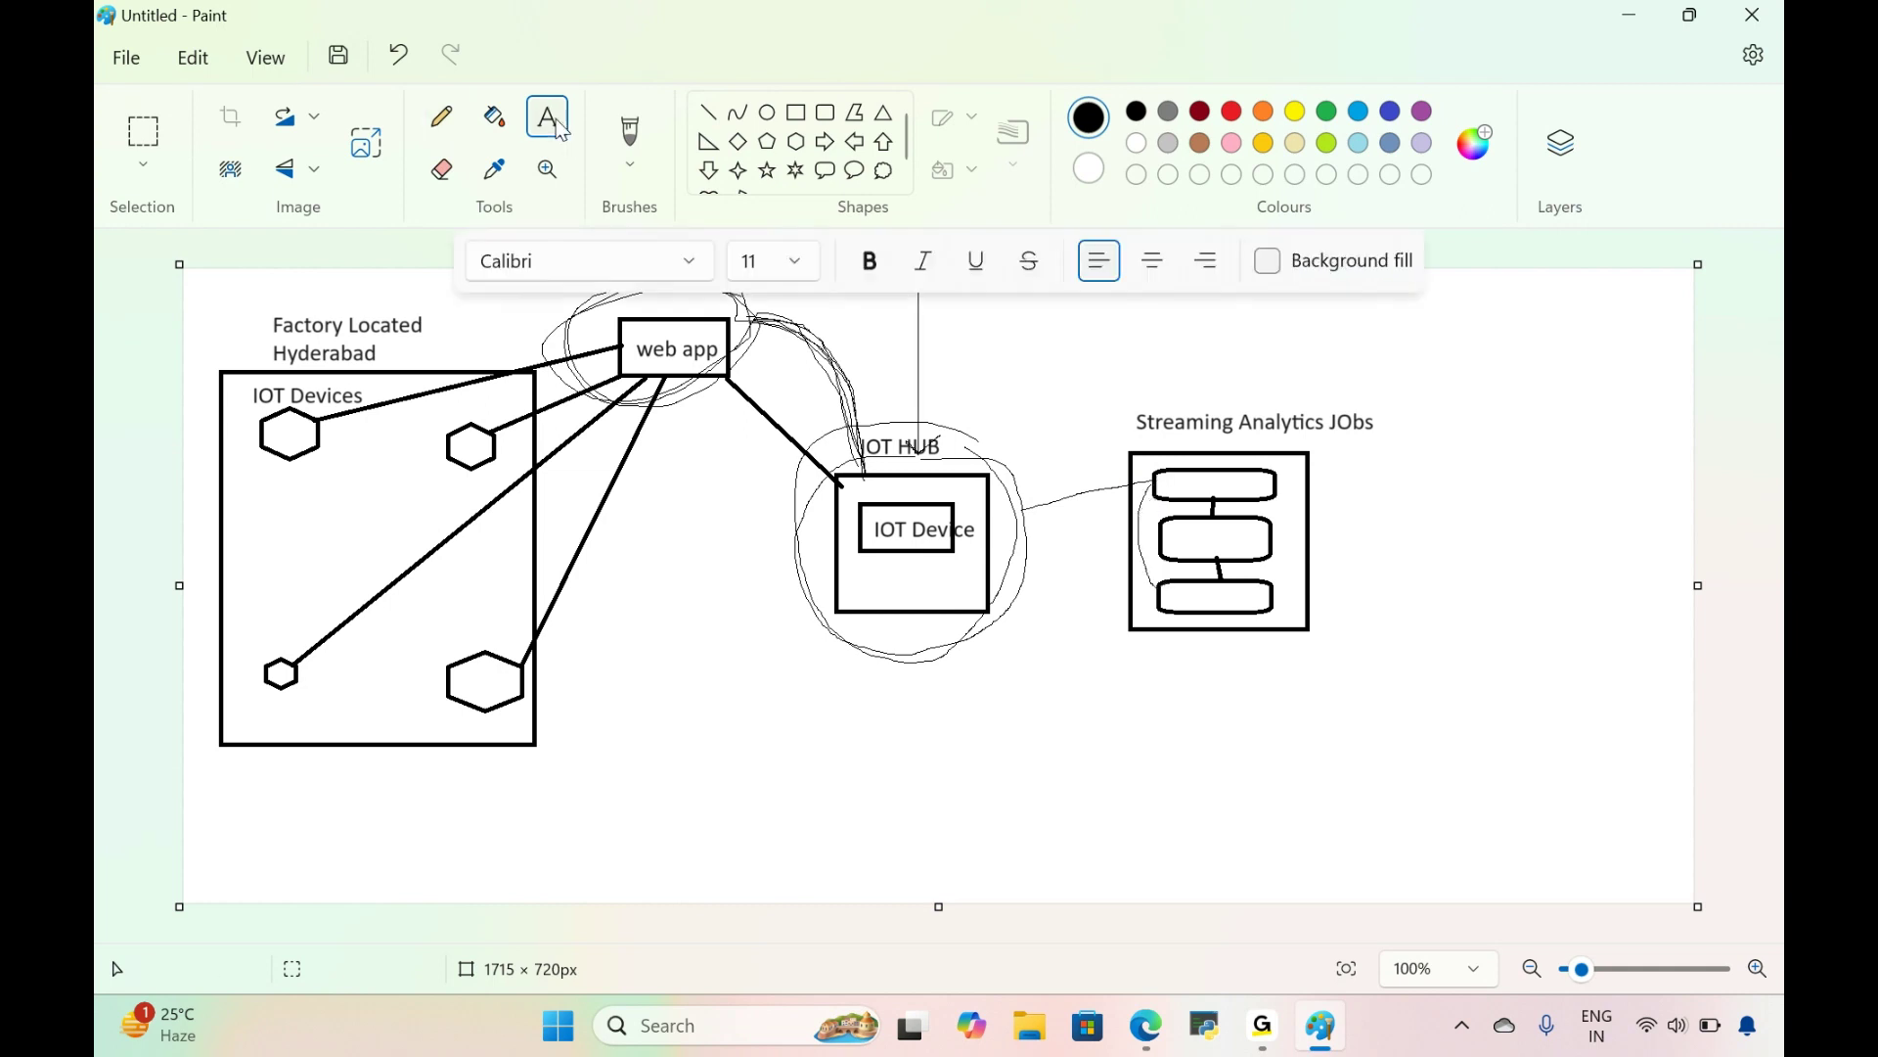
pyautogui.click(797, 262)
pyautogui.click(776, 718)
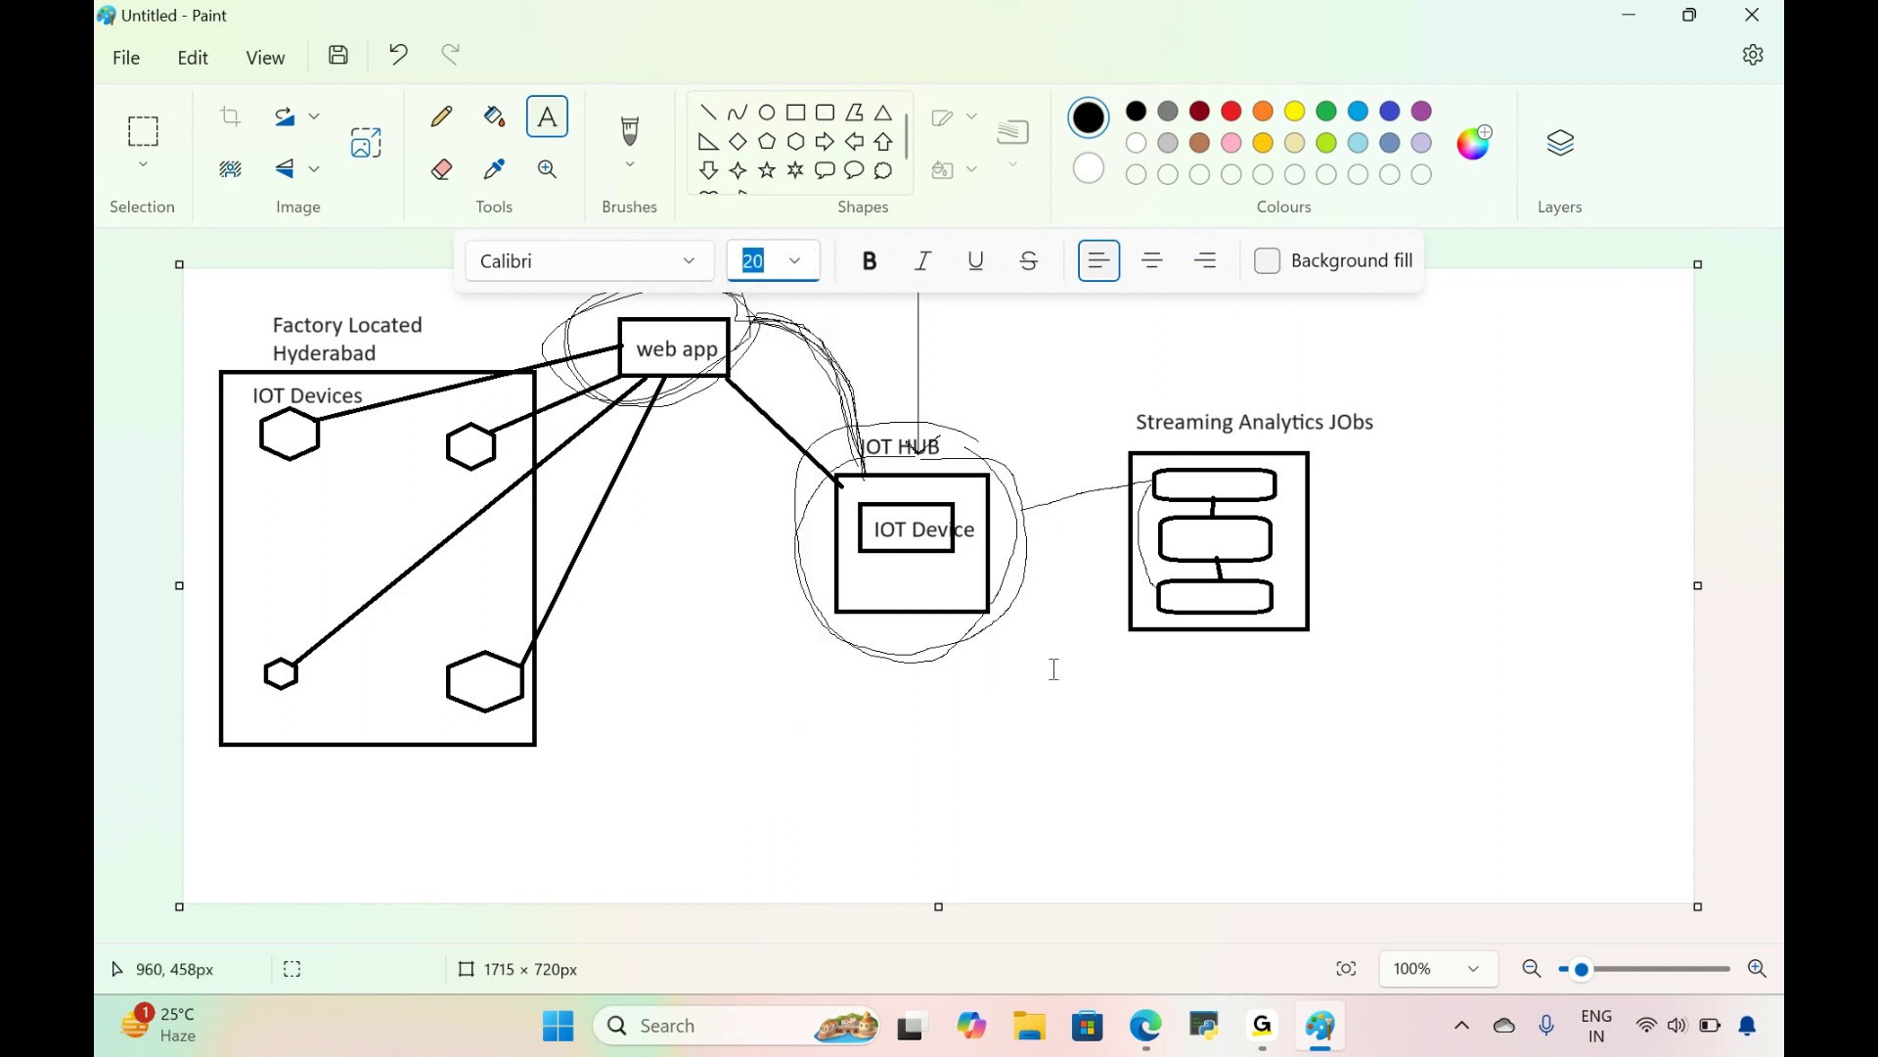
pyautogui.moveTo(1169, 473); pyautogui.dragTo(1416, 548)
pyautogui.write('Input')
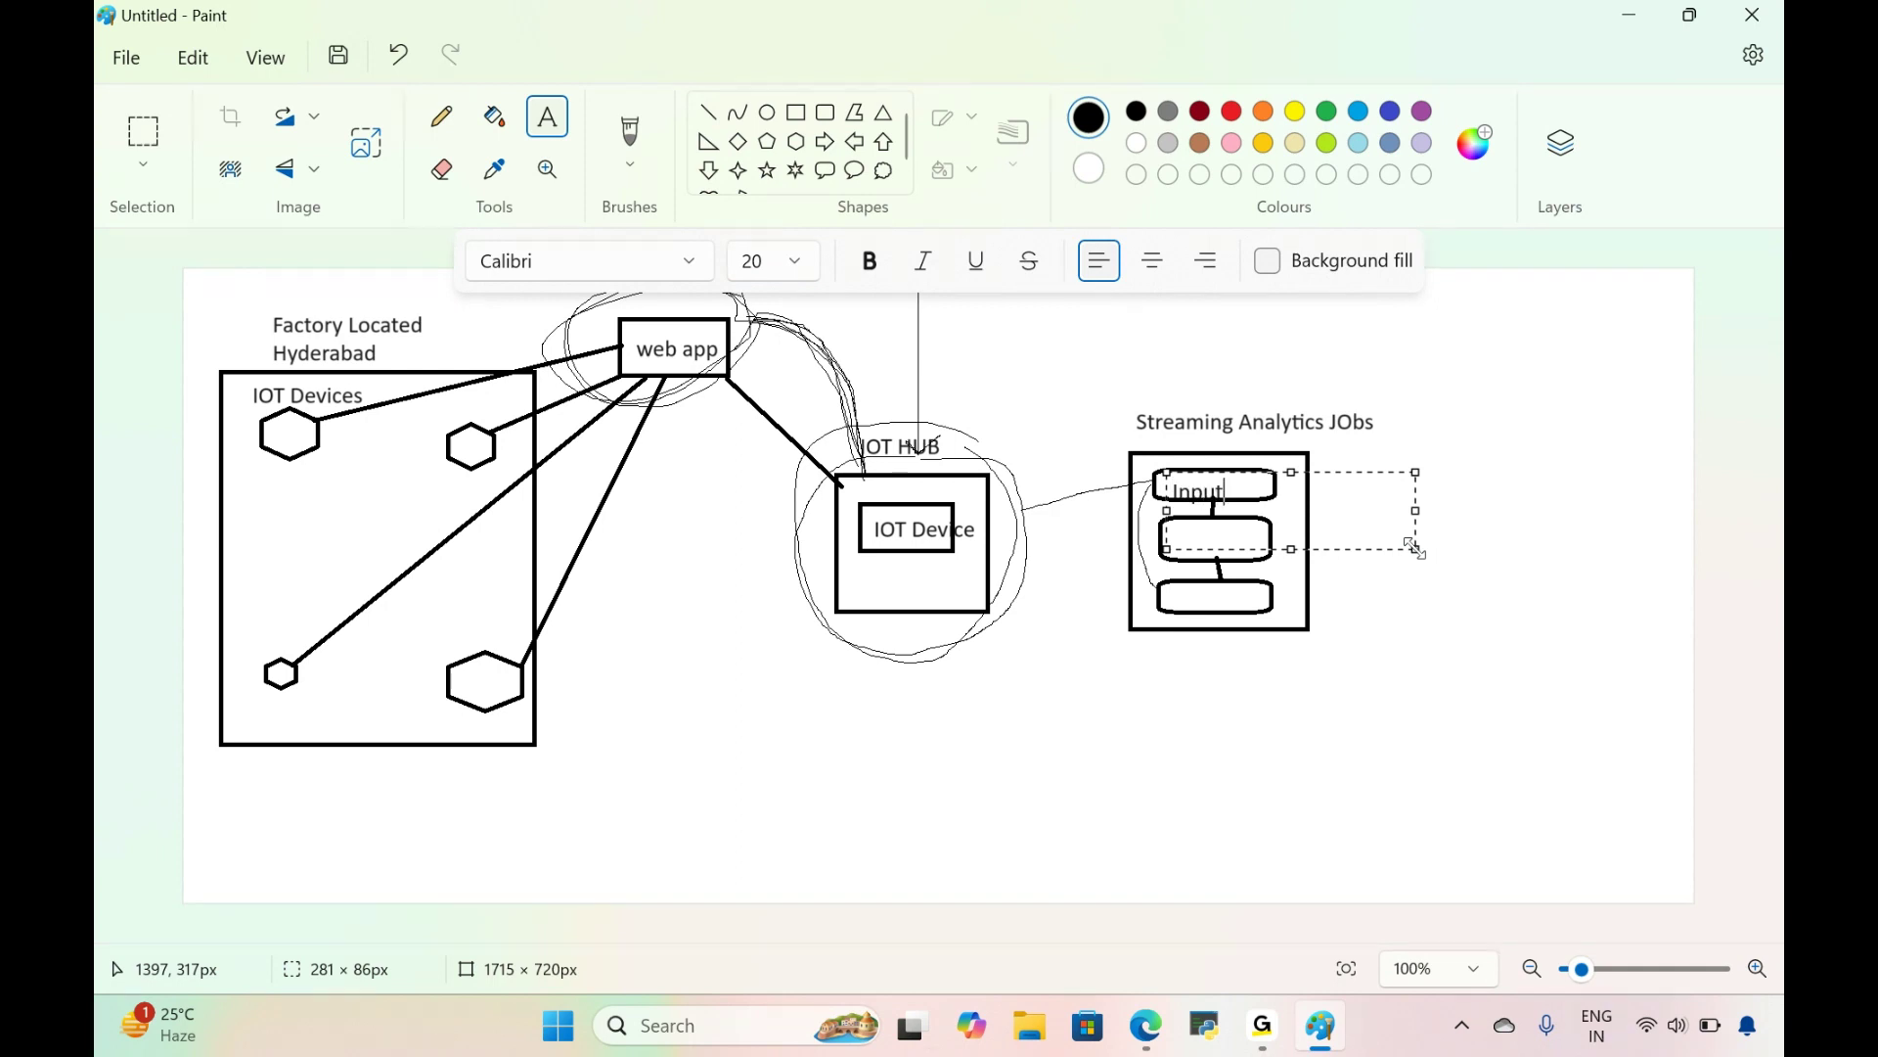
pyautogui.moveTo(1291, 473); pyautogui.dragTo(1294, 464)
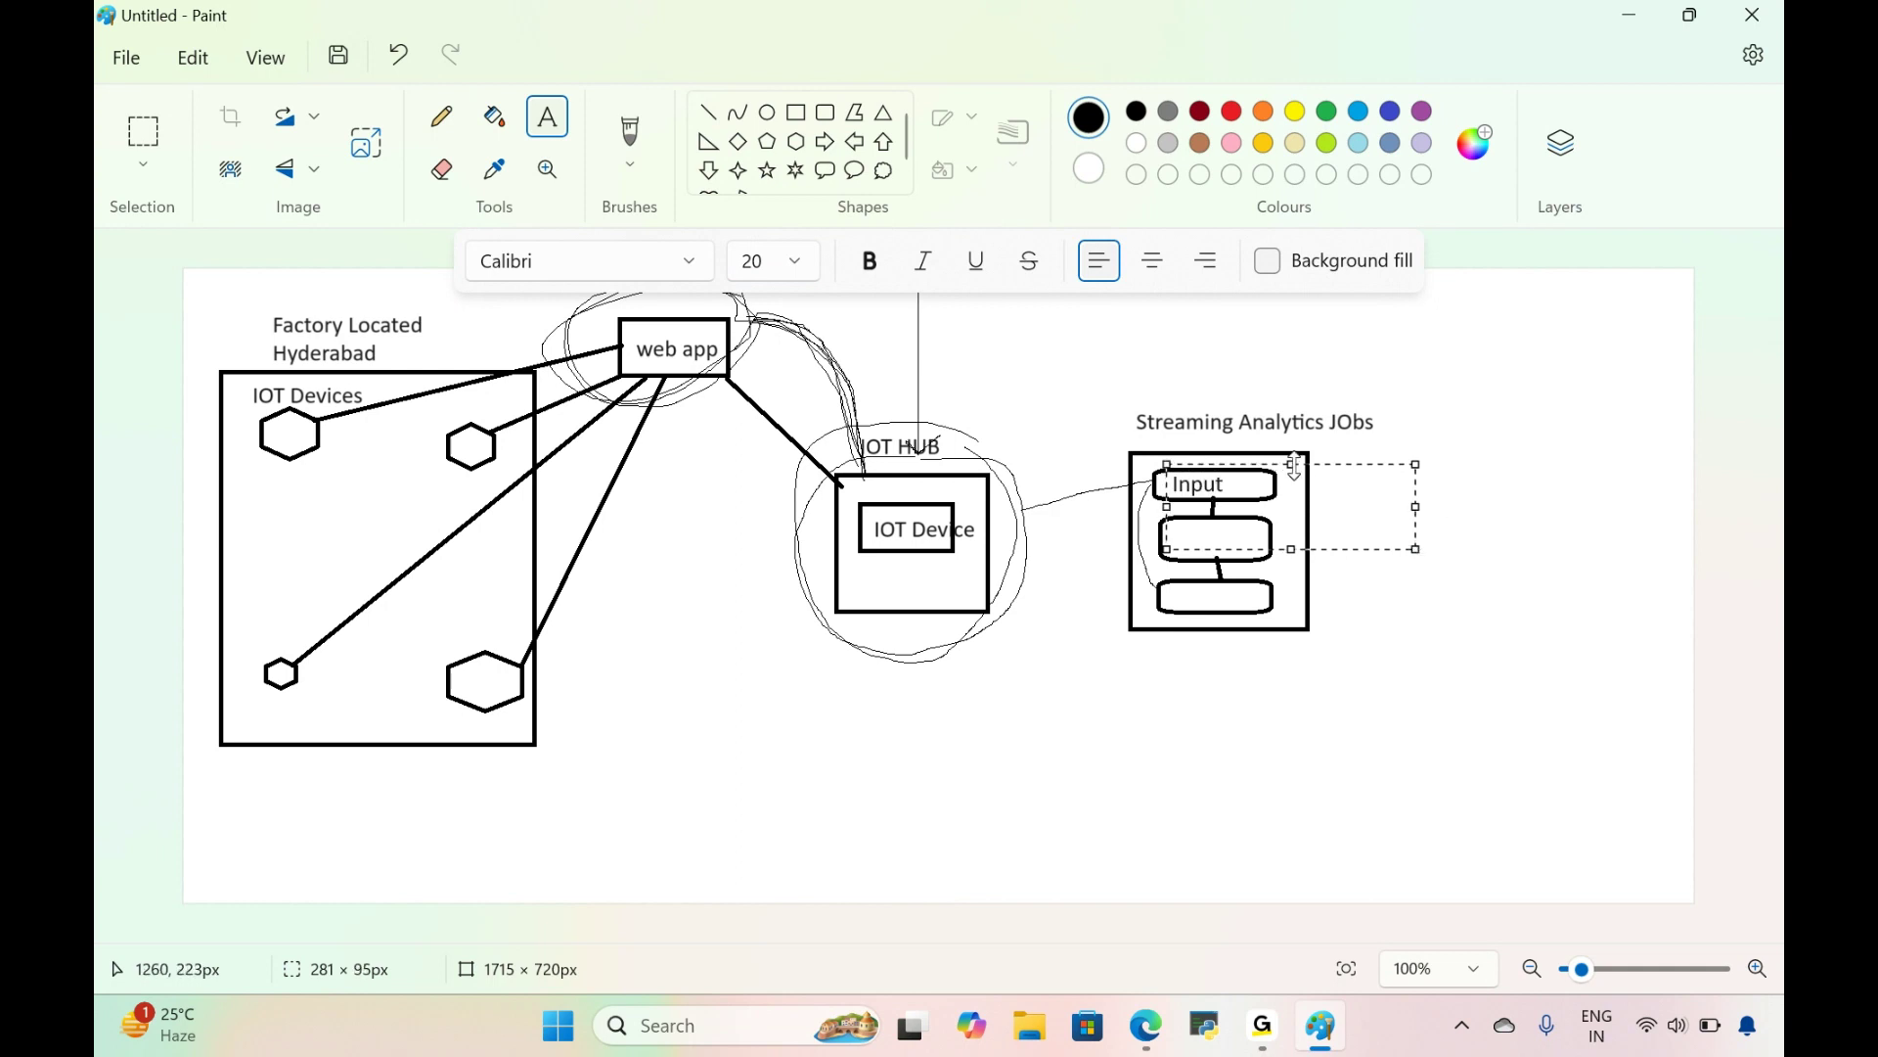
pyautogui.click(1487, 516)
# Step: Label the middle and lowest rounded rectangles "Query" and "Output", and draw a straight line from the IOT HUB box to "Input"
pyautogui.moveTo(1170, 520); pyautogui.dragTo(1377, 612)
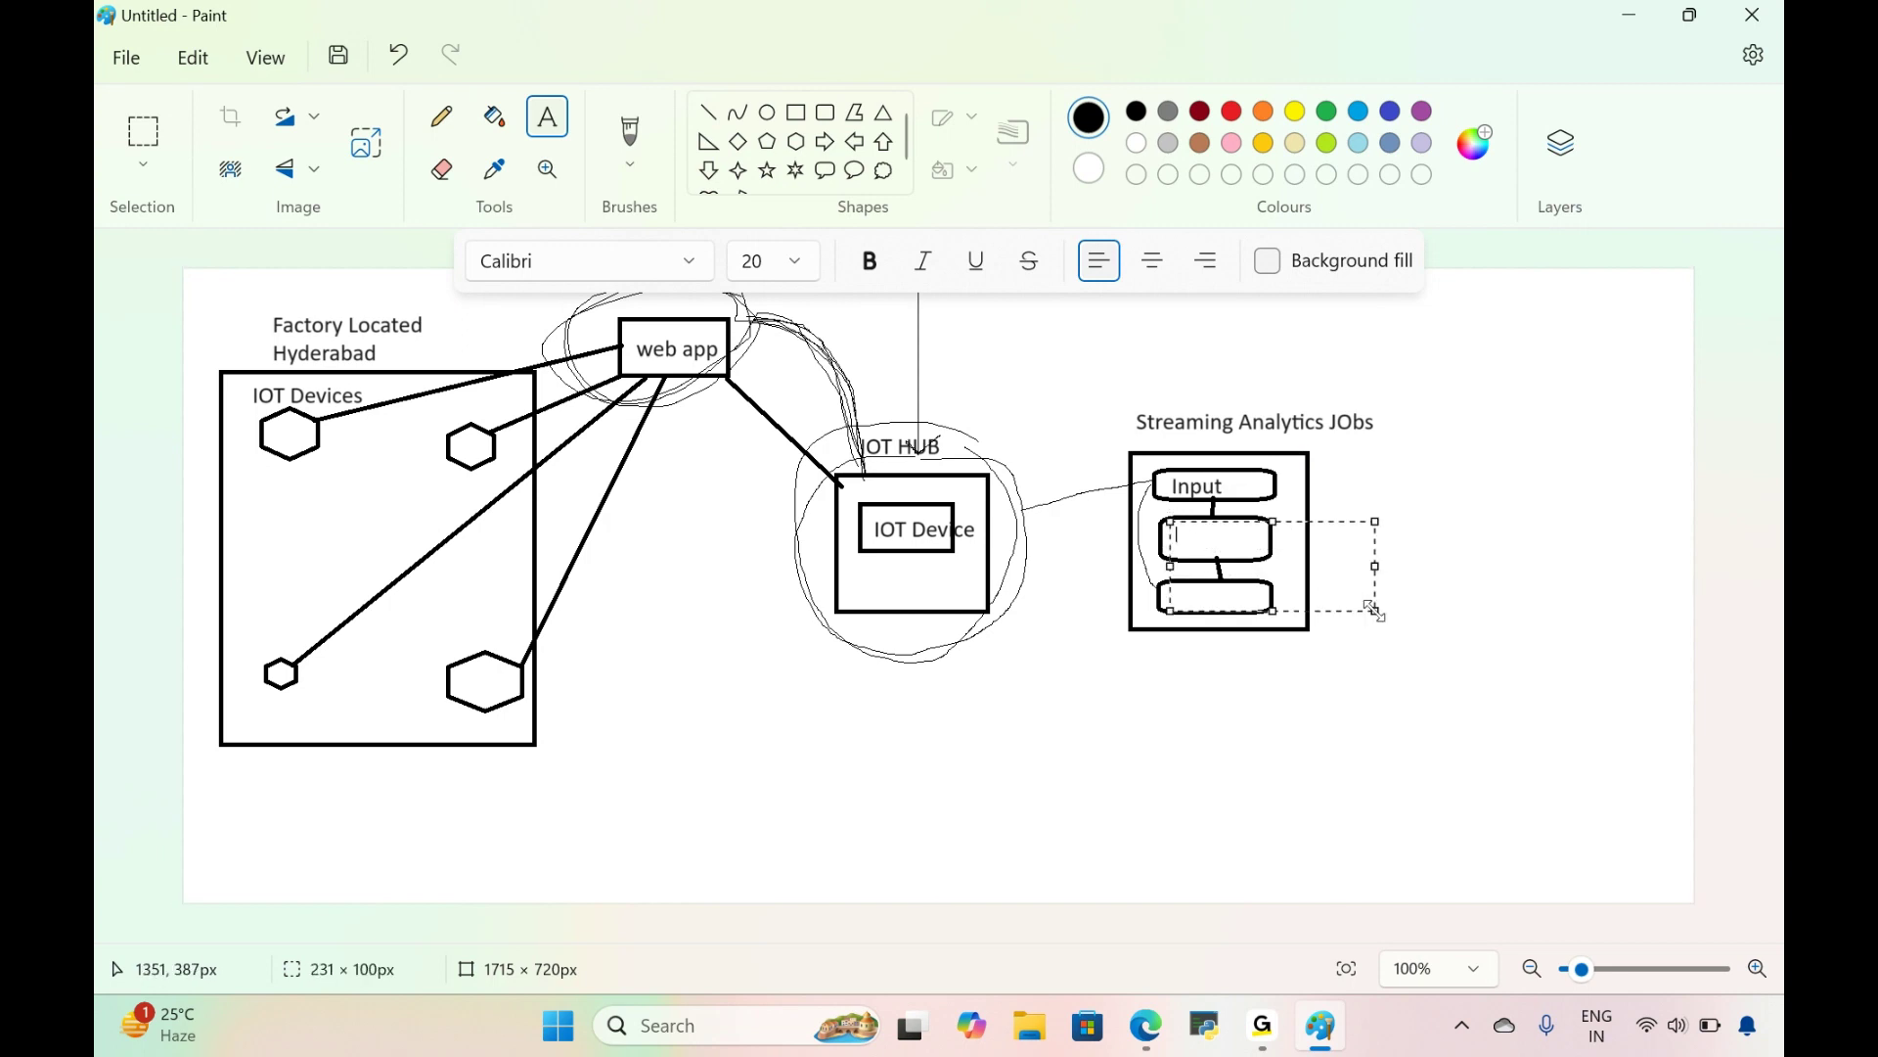
pyautogui.write('Query')
pyautogui.click(1442, 483)
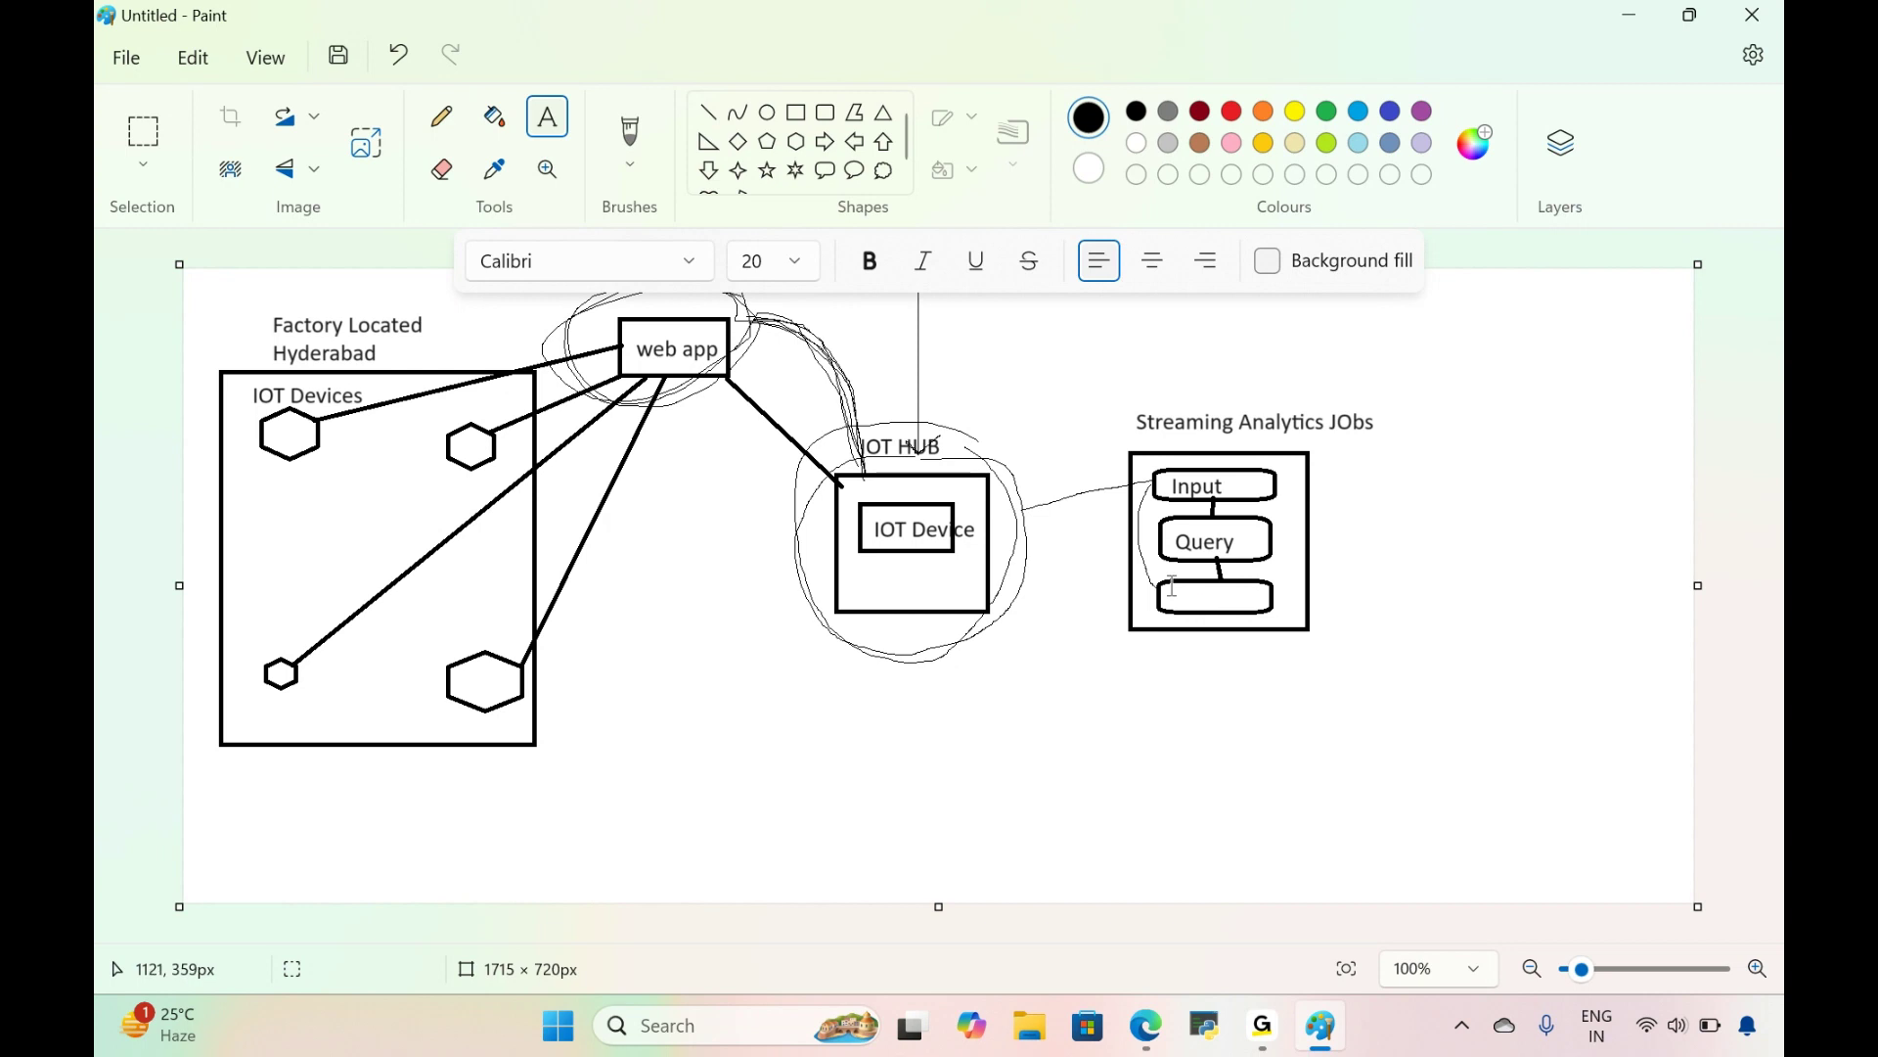
pyautogui.moveTo(1169, 585); pyautogui.dragTo(1370, 650)
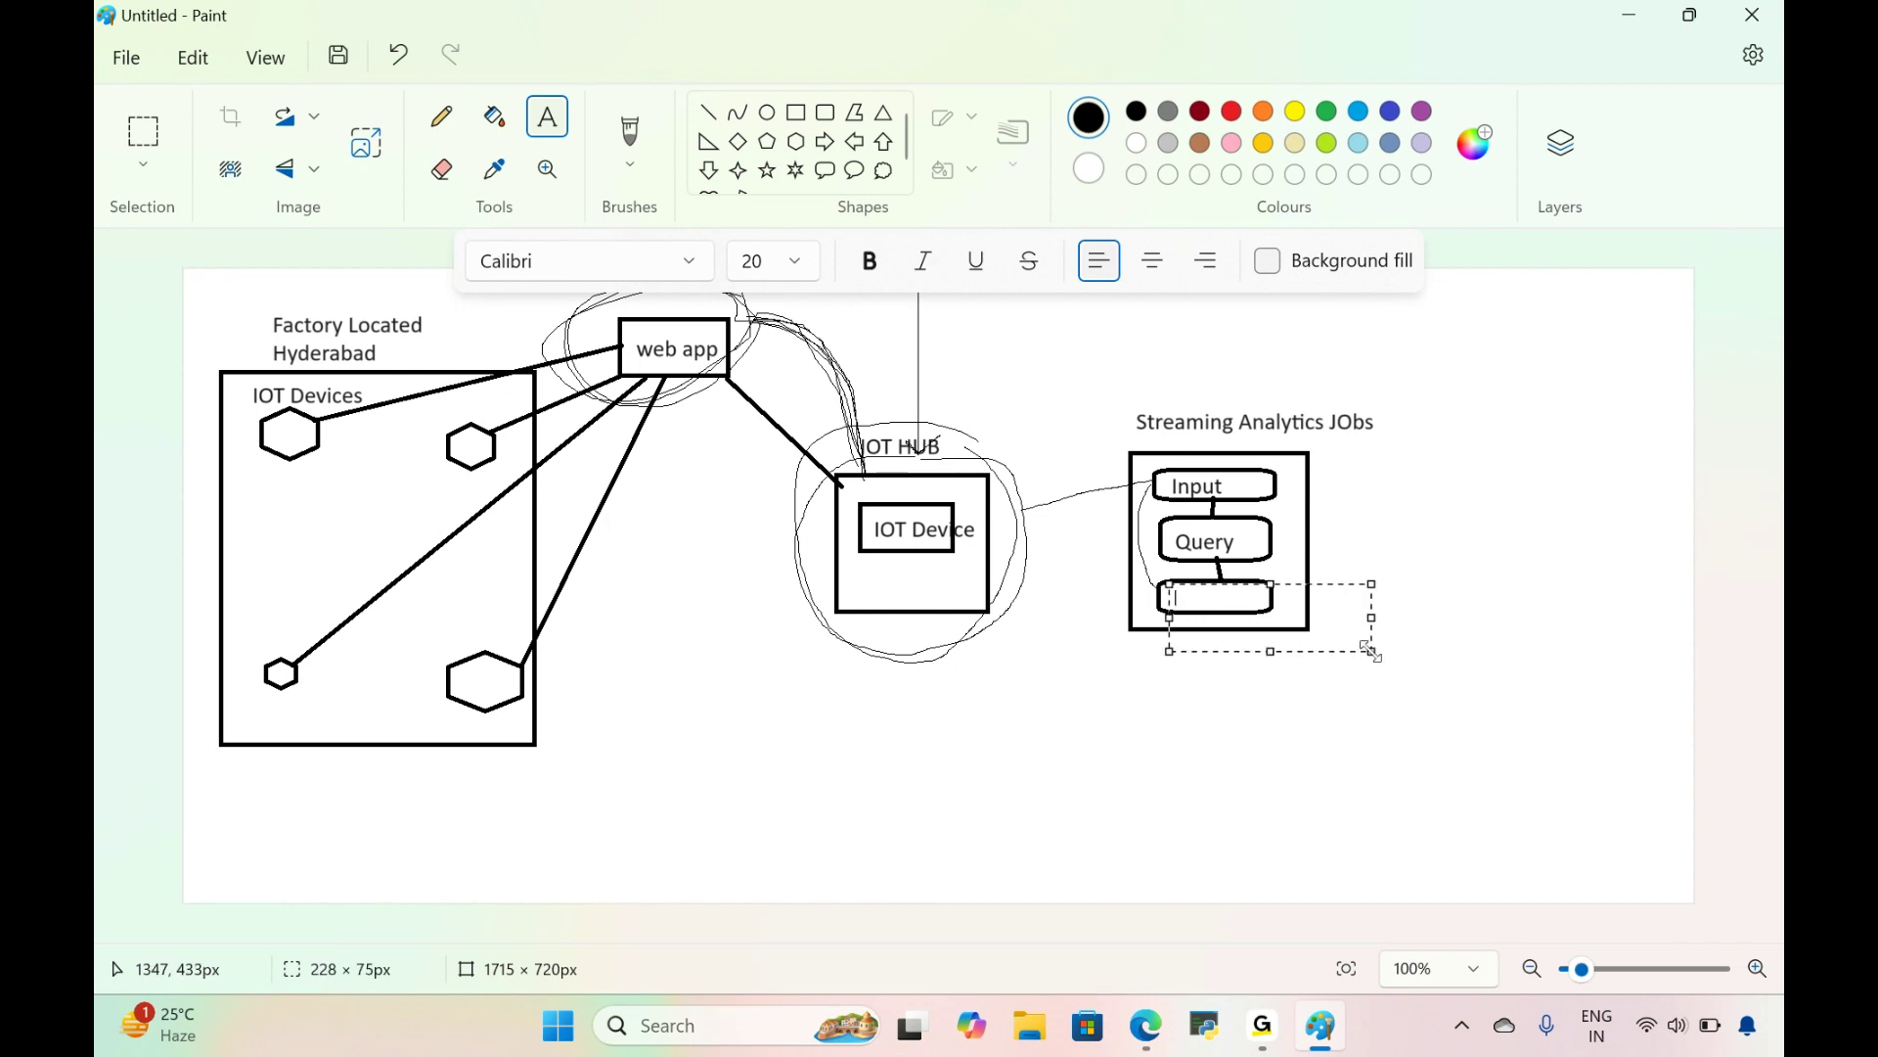
pyautogui.write('Output')
pyautogui.click(708, 114)
pyautogui.moveTo(987, 519); pyautogui.dragTo(1159, 479)
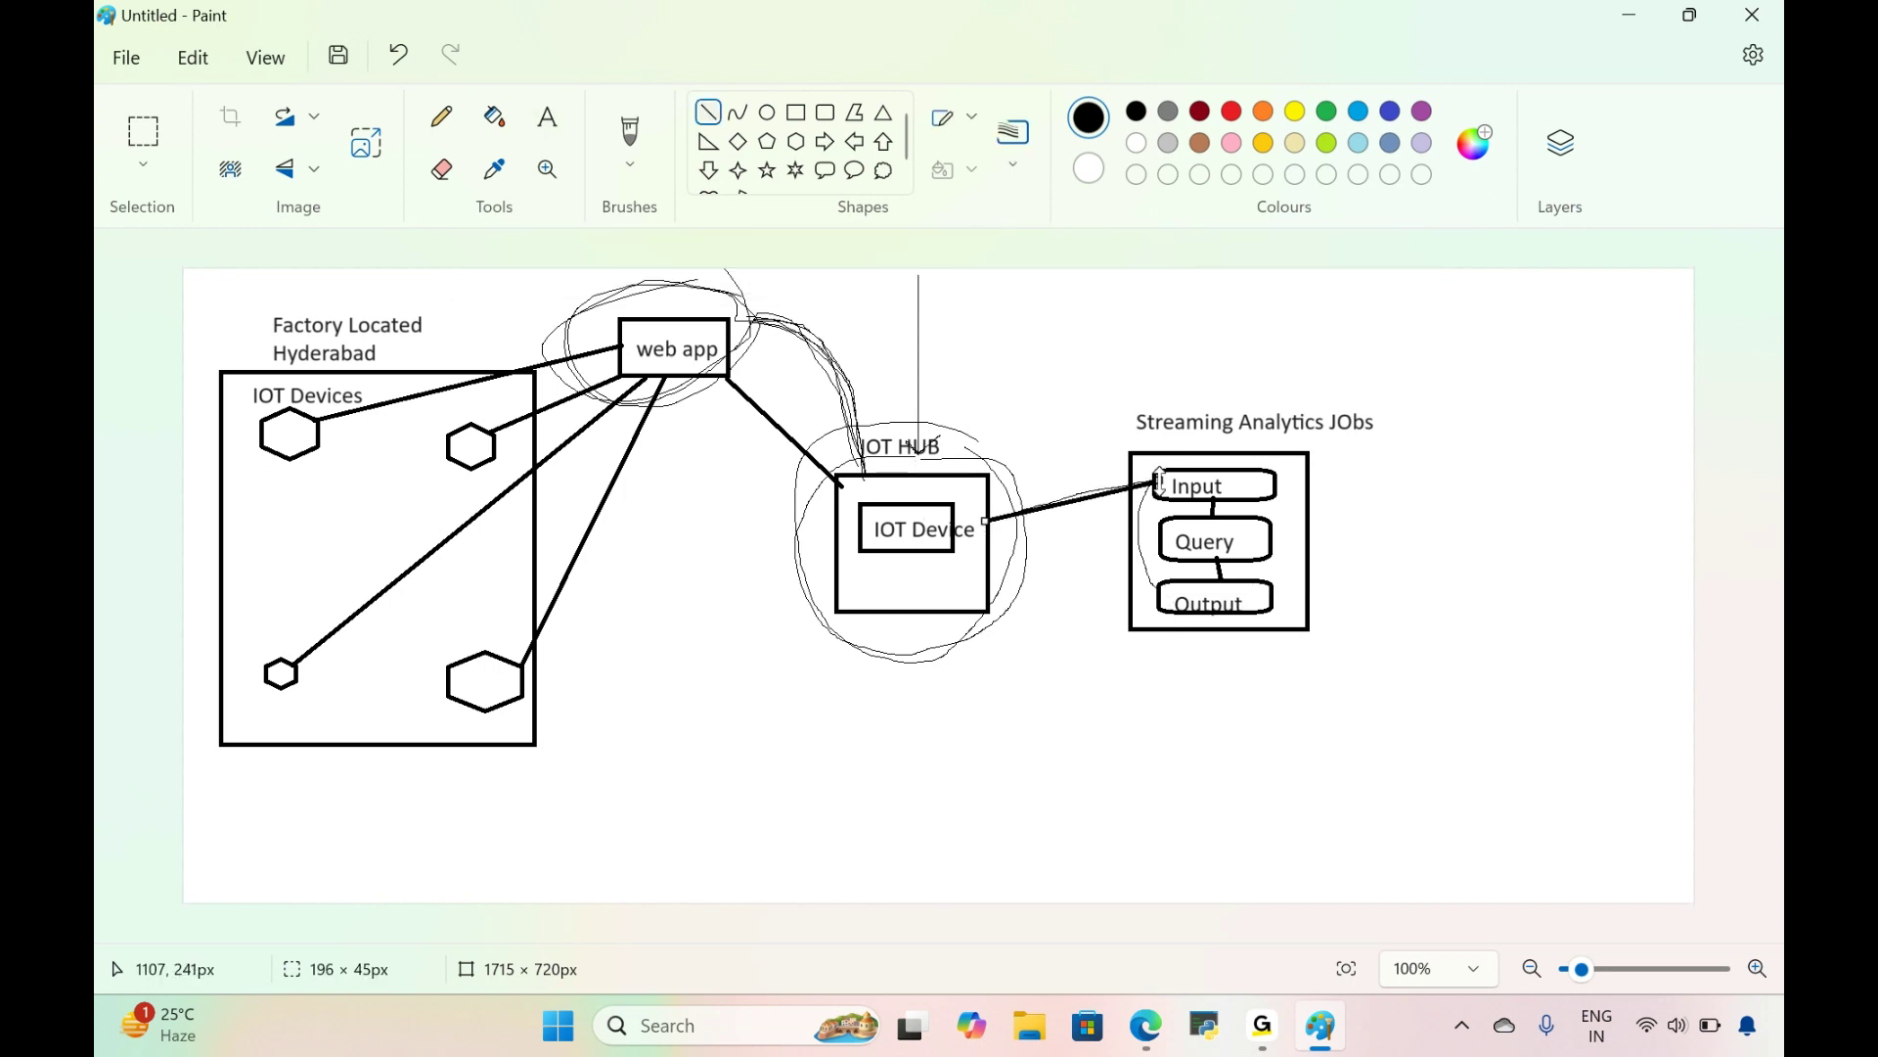
# Step: Add size 20 text "Blob Storage" beside the "Output" rectangle, shifting its text box clear of the shape
pyautogui.click(554, 124)
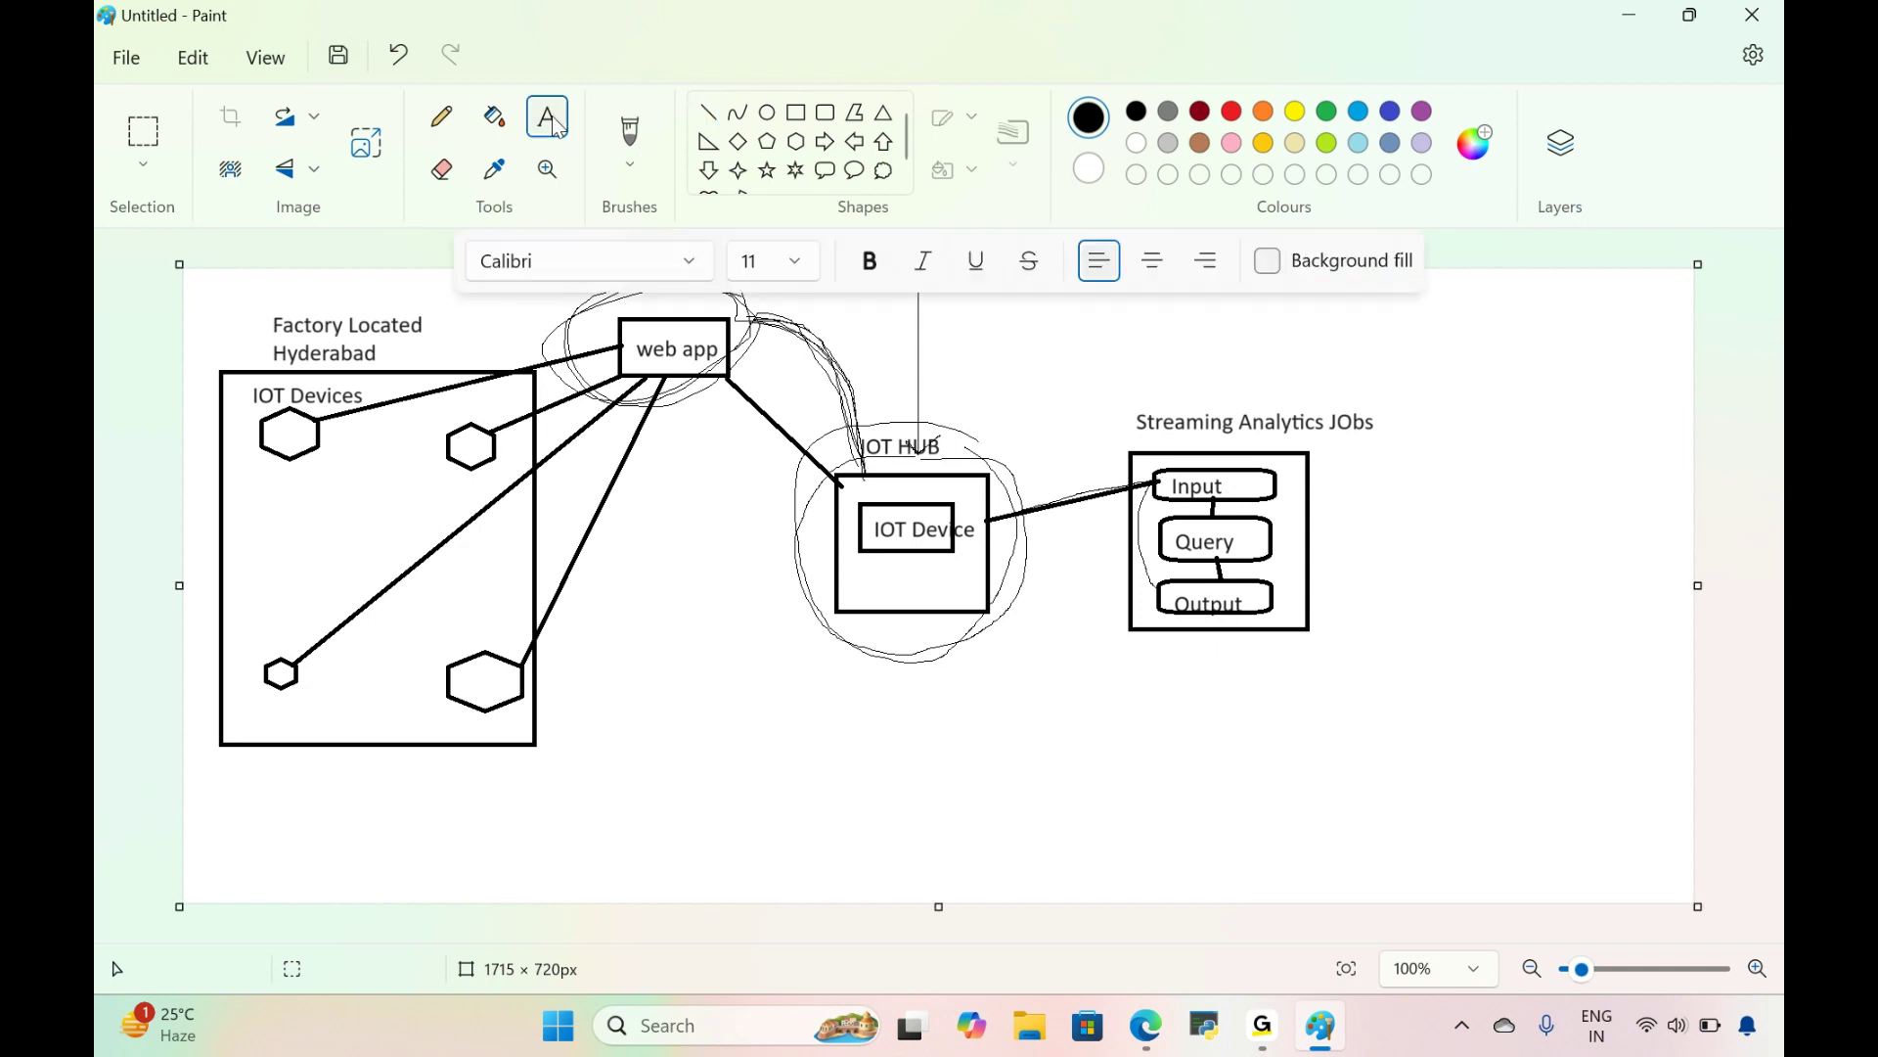
pyautogui.click(810, 272)
pyautogui.click(773, 708)
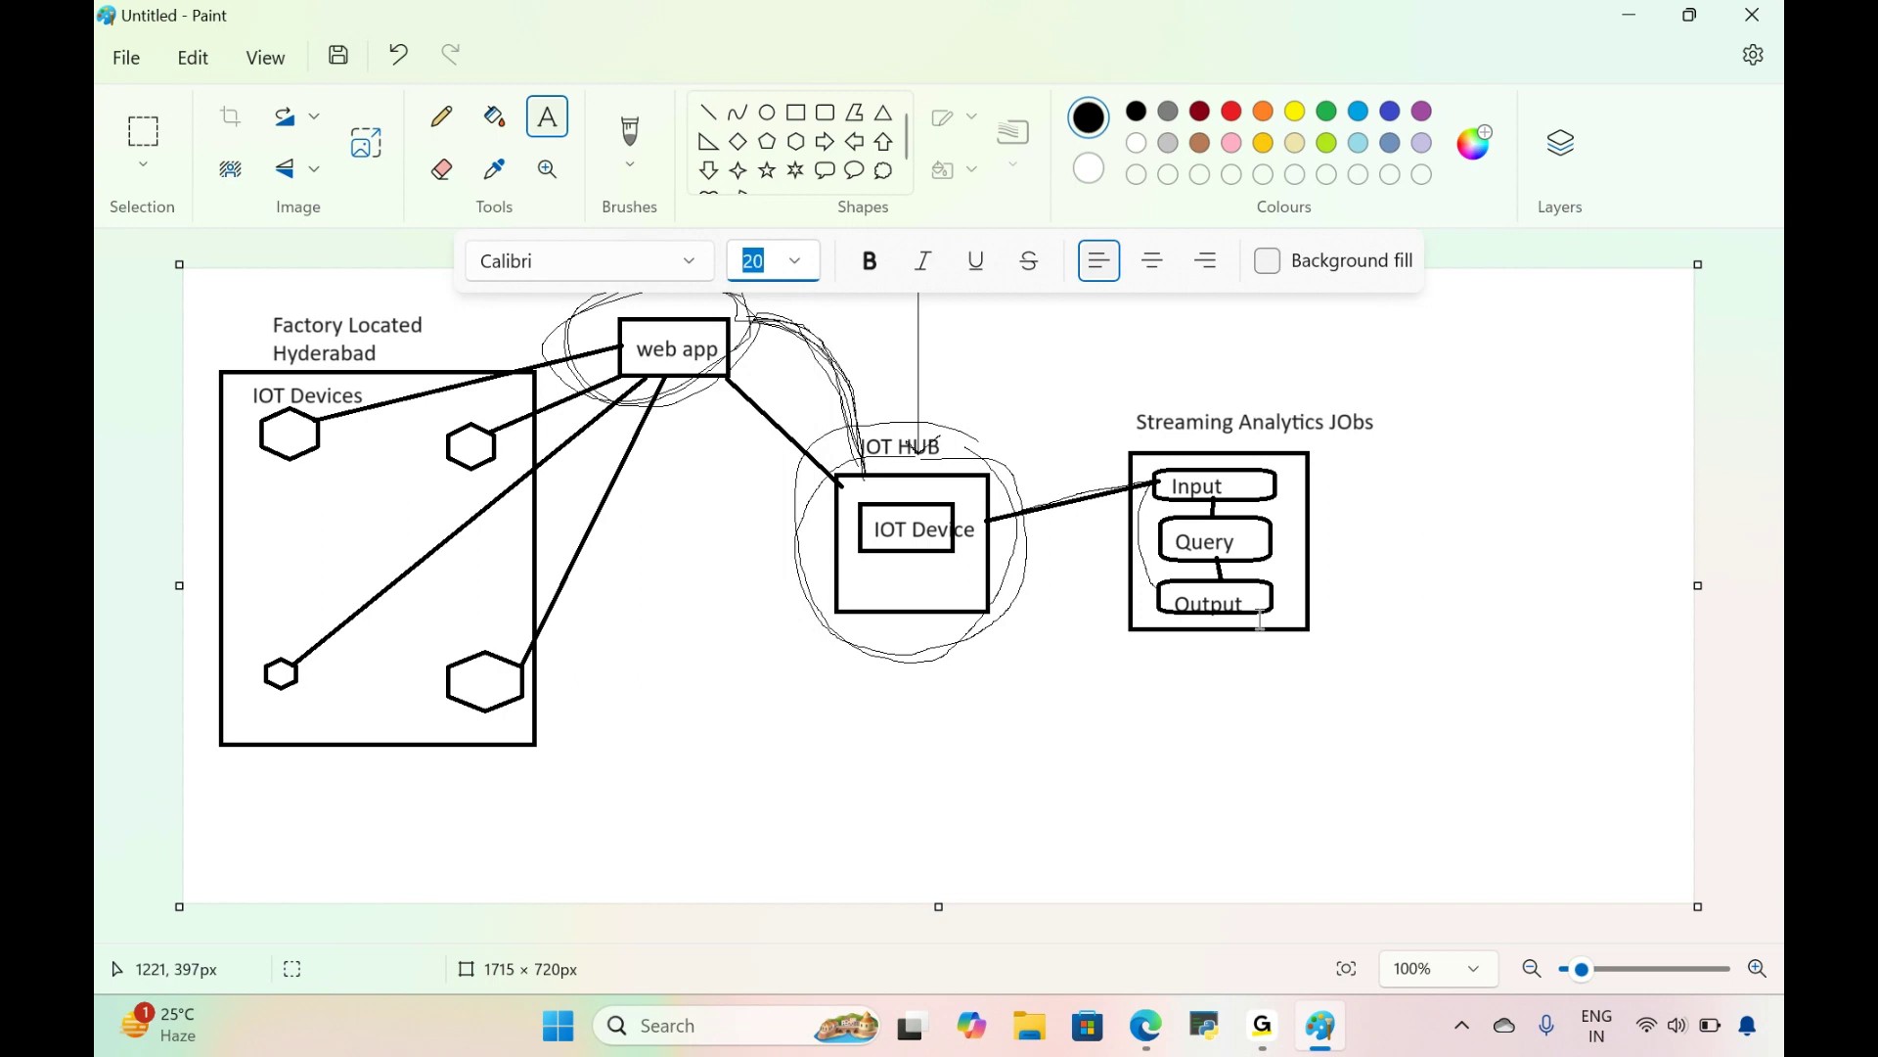
pyautogui.moveTo(1247, 595); pyautogui.dragTo(1468, 706)
pyautogui.write('Blob')
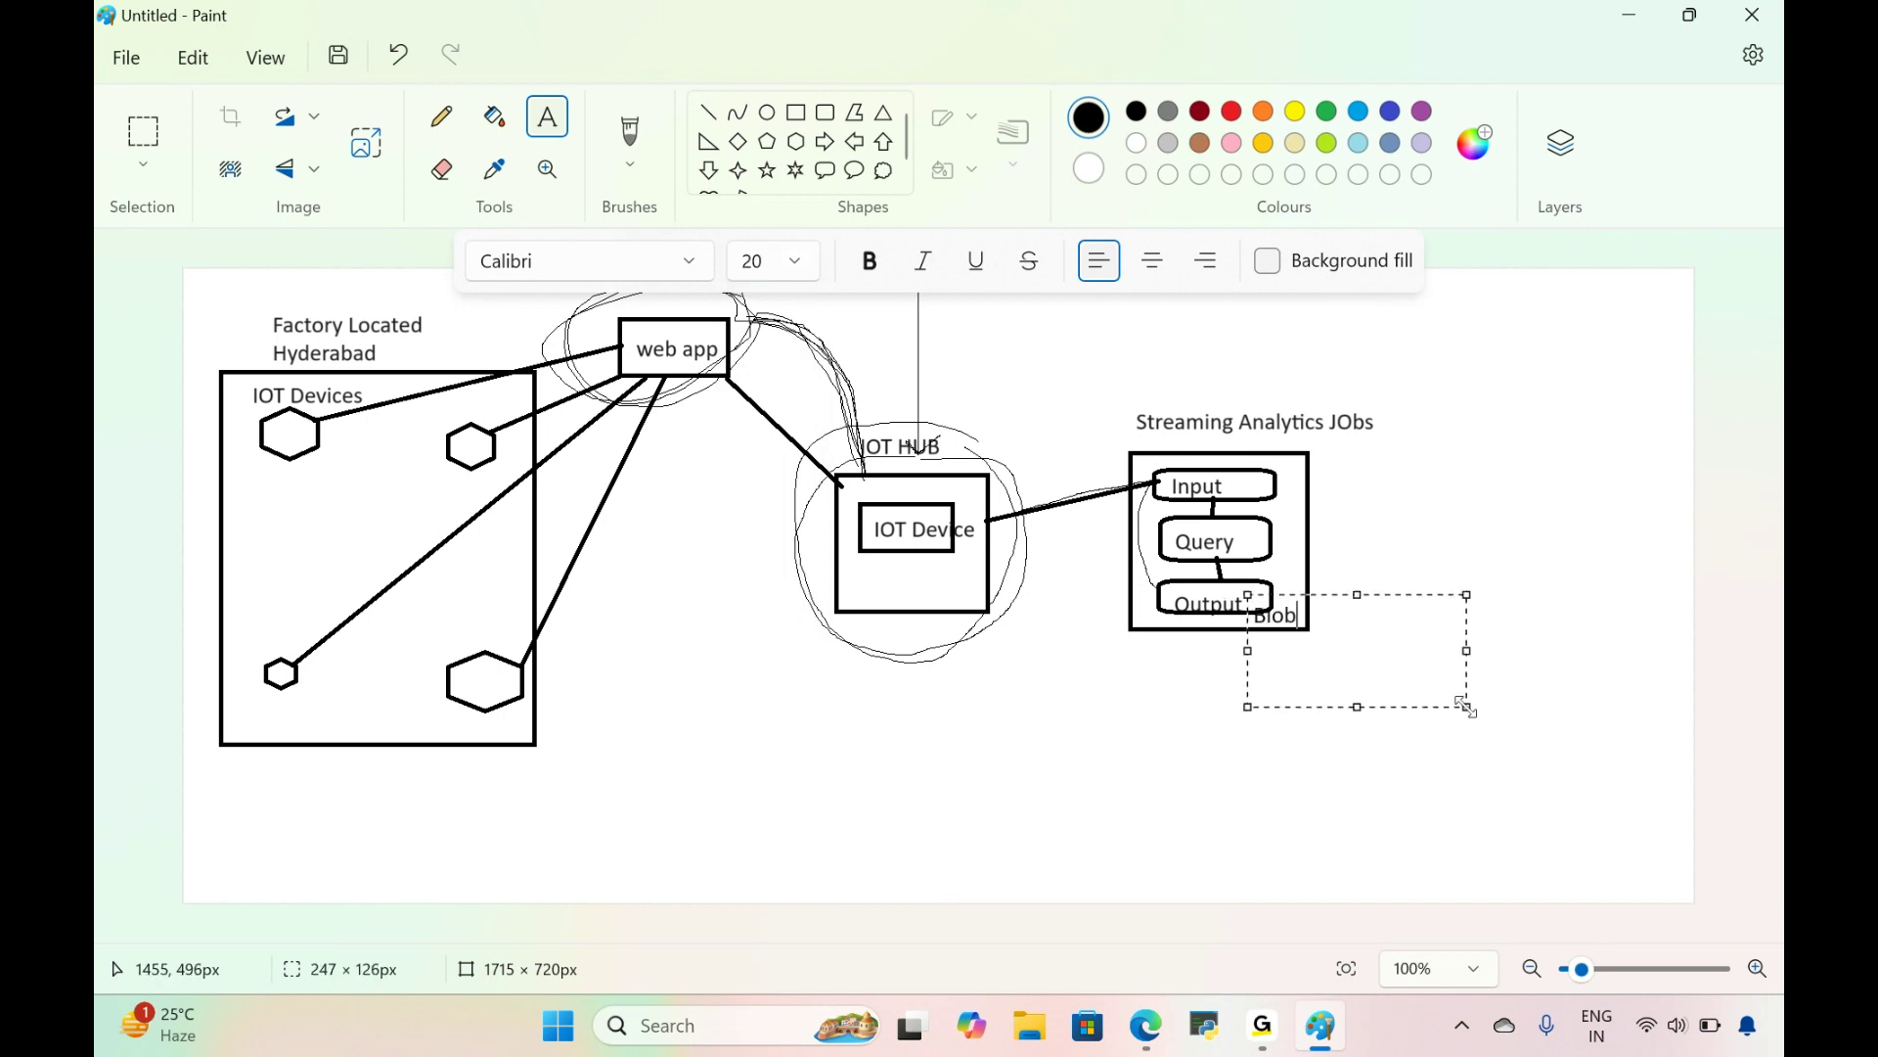
pyautogui.write(' Storage')
pyautogui.moveTo(1360, 594); pyautogui.dragTo(1374, 577)
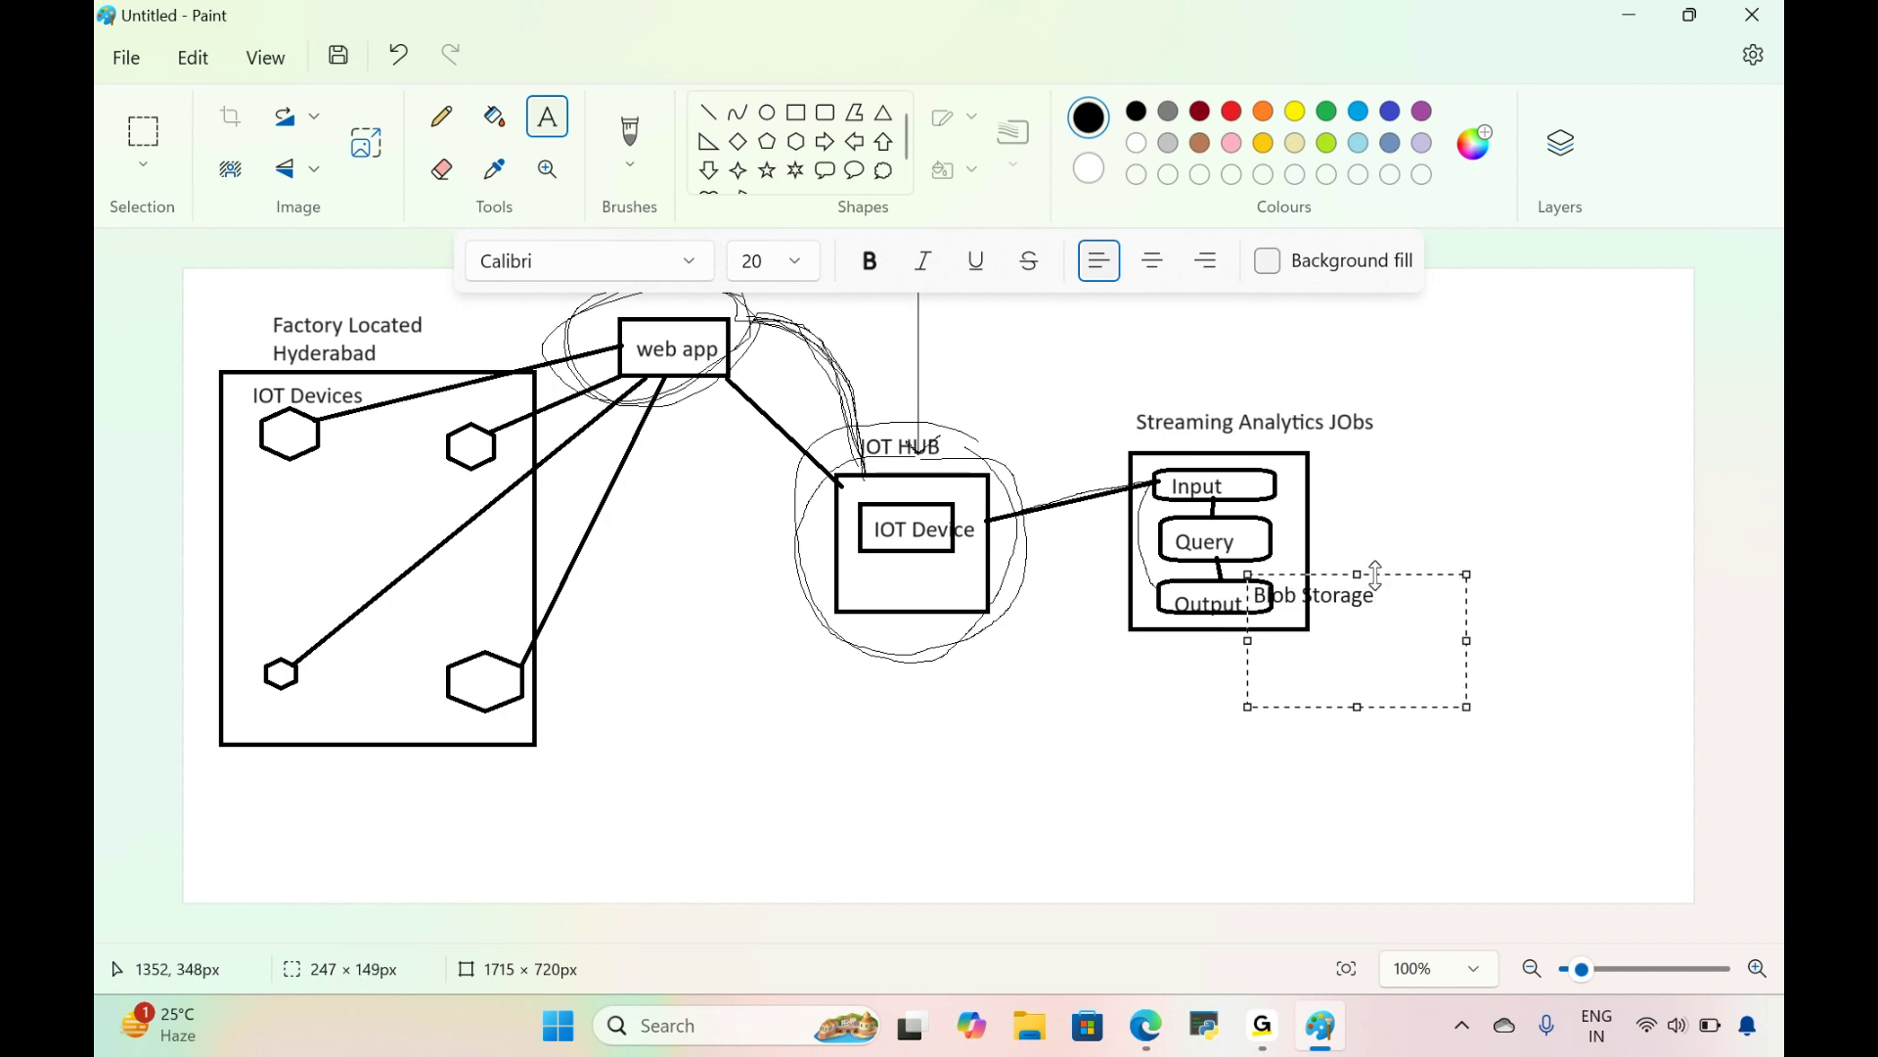
pyautogui.moveTo(1243, 641); pyautogui.dragTo(1281, 649)
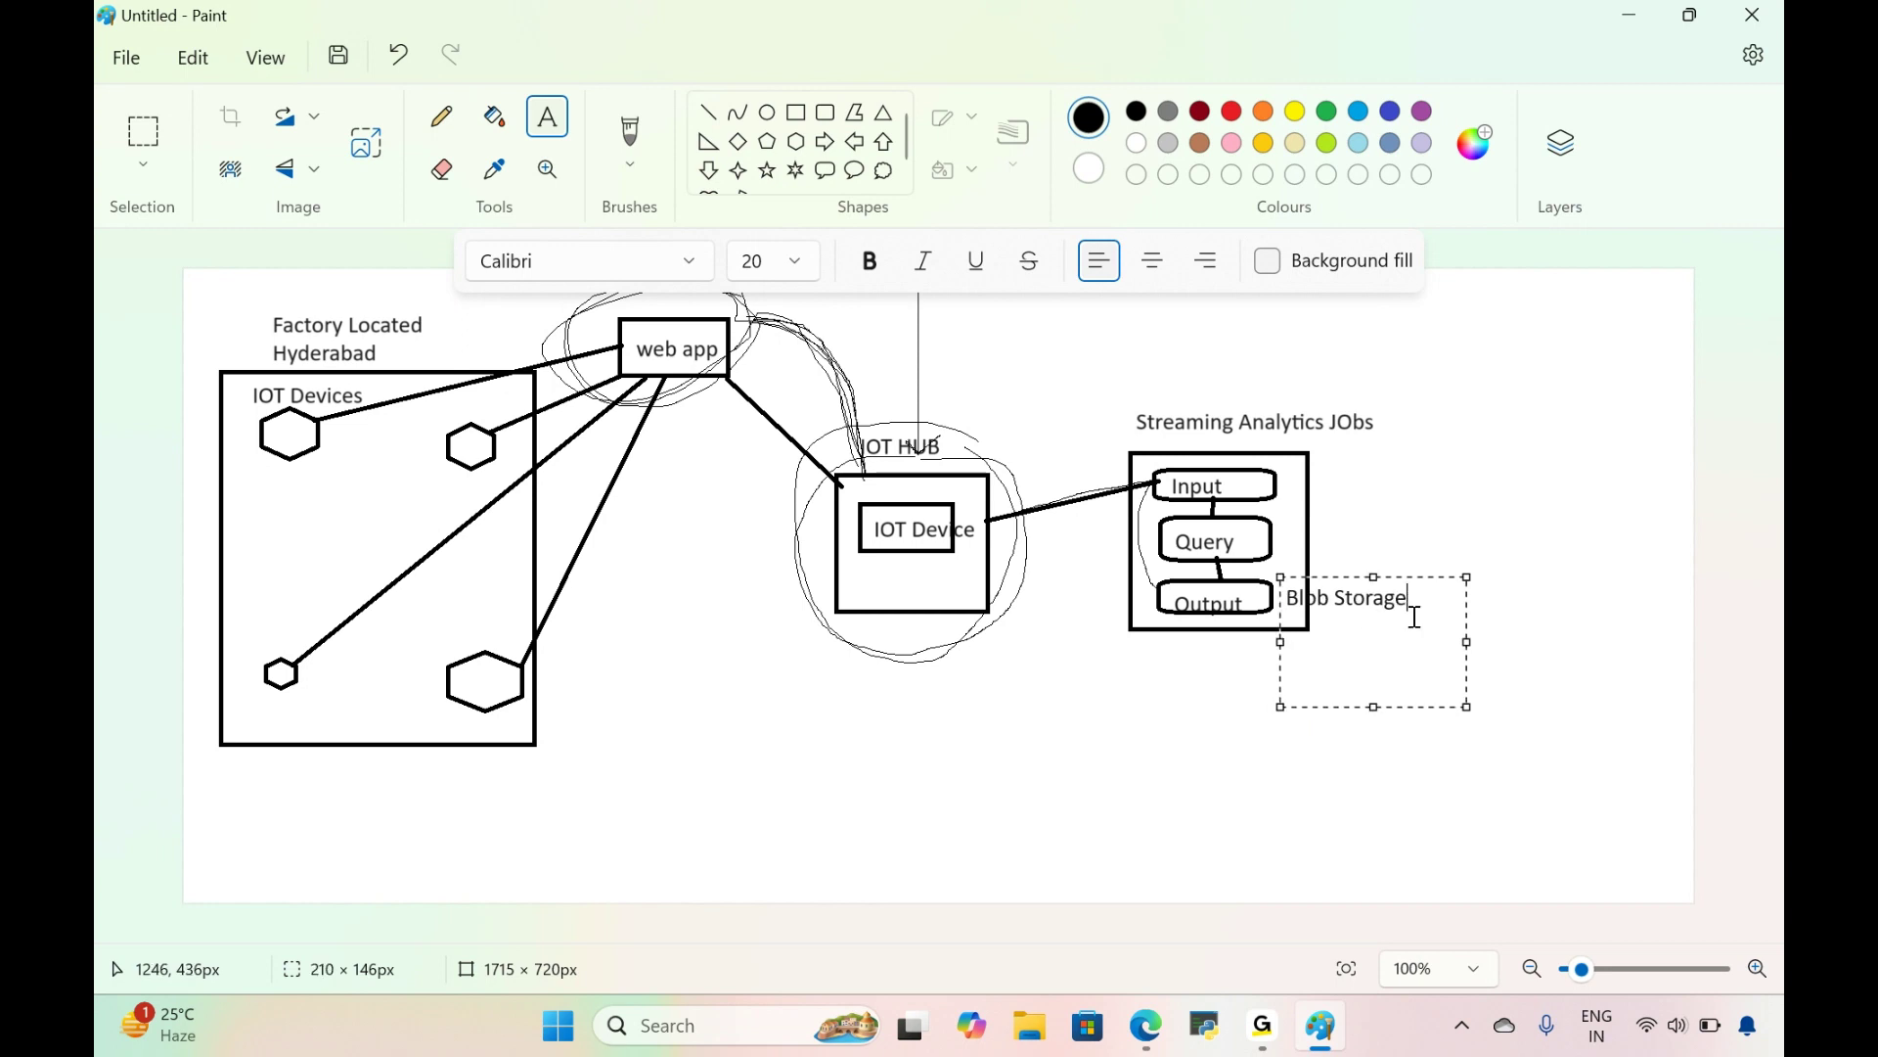
# Step: Add "Azure sql database", "synapse" and "cognos" below "Blob Storage", widening the text box so each entry fits on one line
pyautogui.write('Azure sql database')
pyautogui.press('Return')
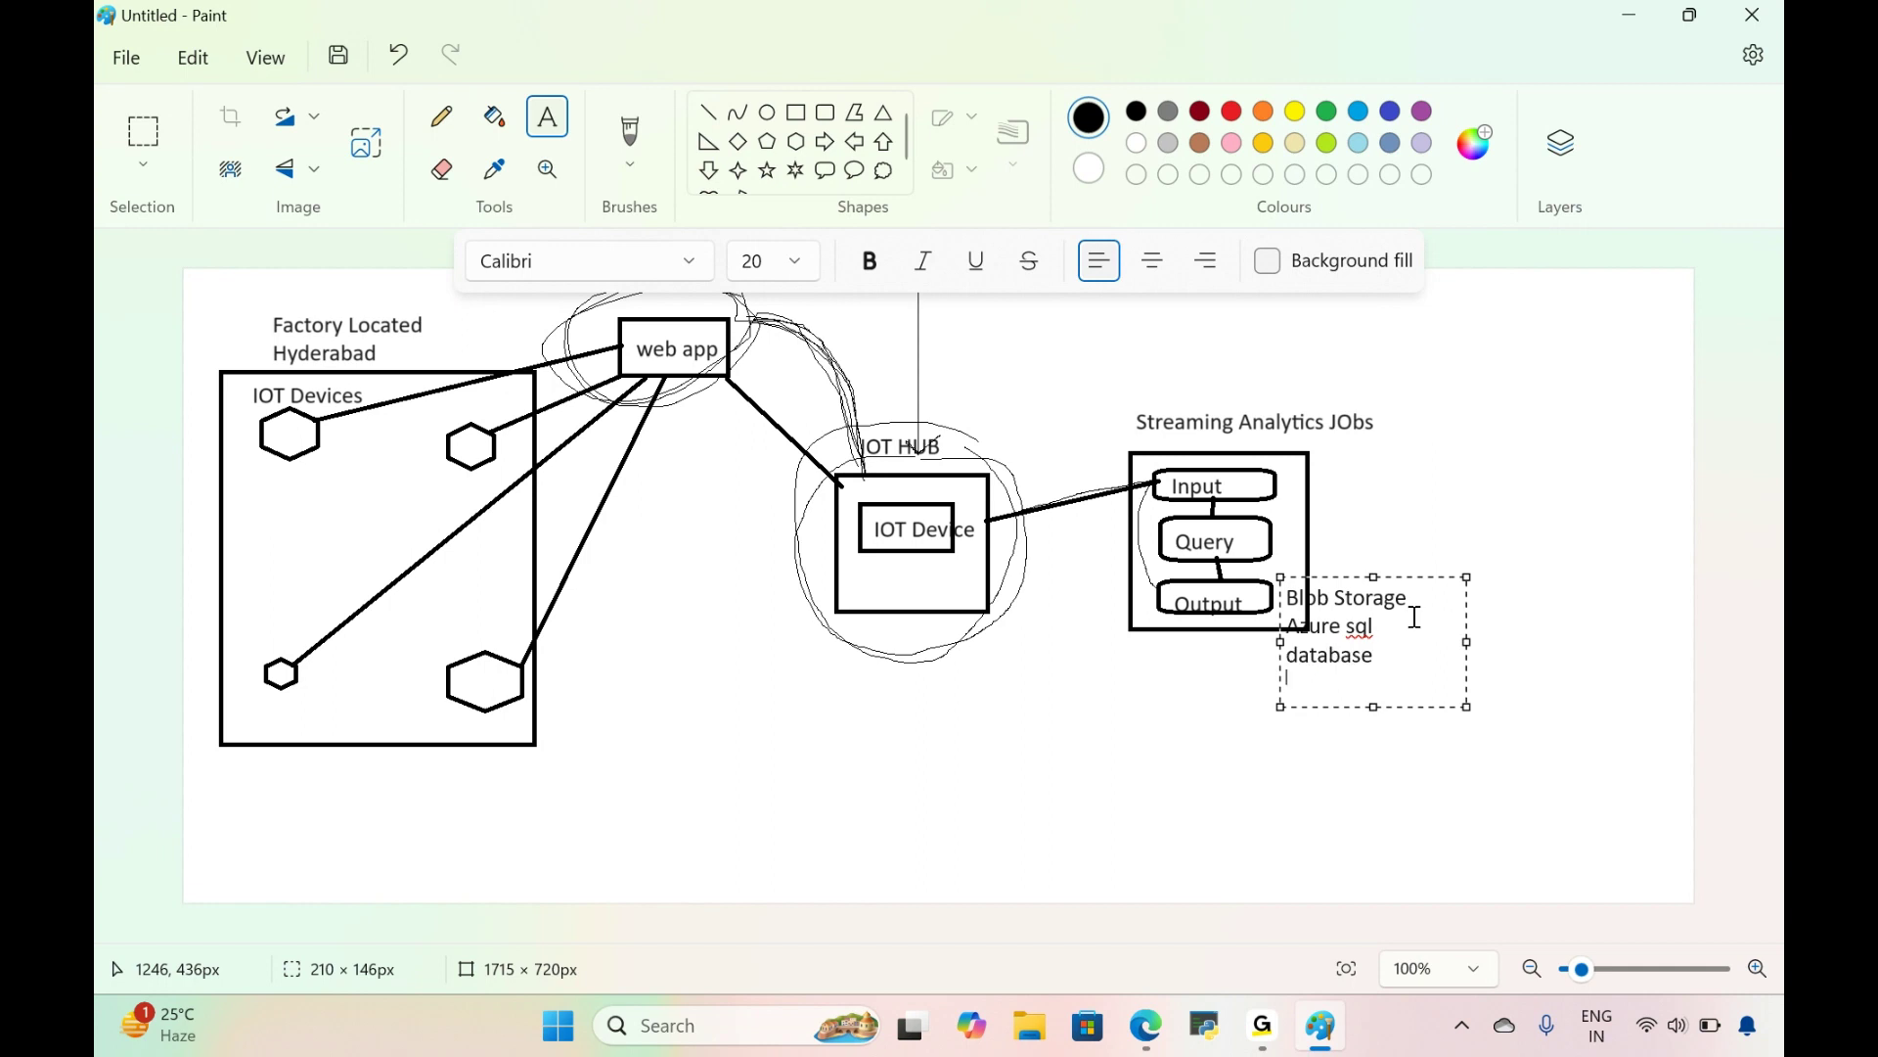
pyautogui.write('synapse')
pyautogui.press('Return')
pyautogui.write('cognos')
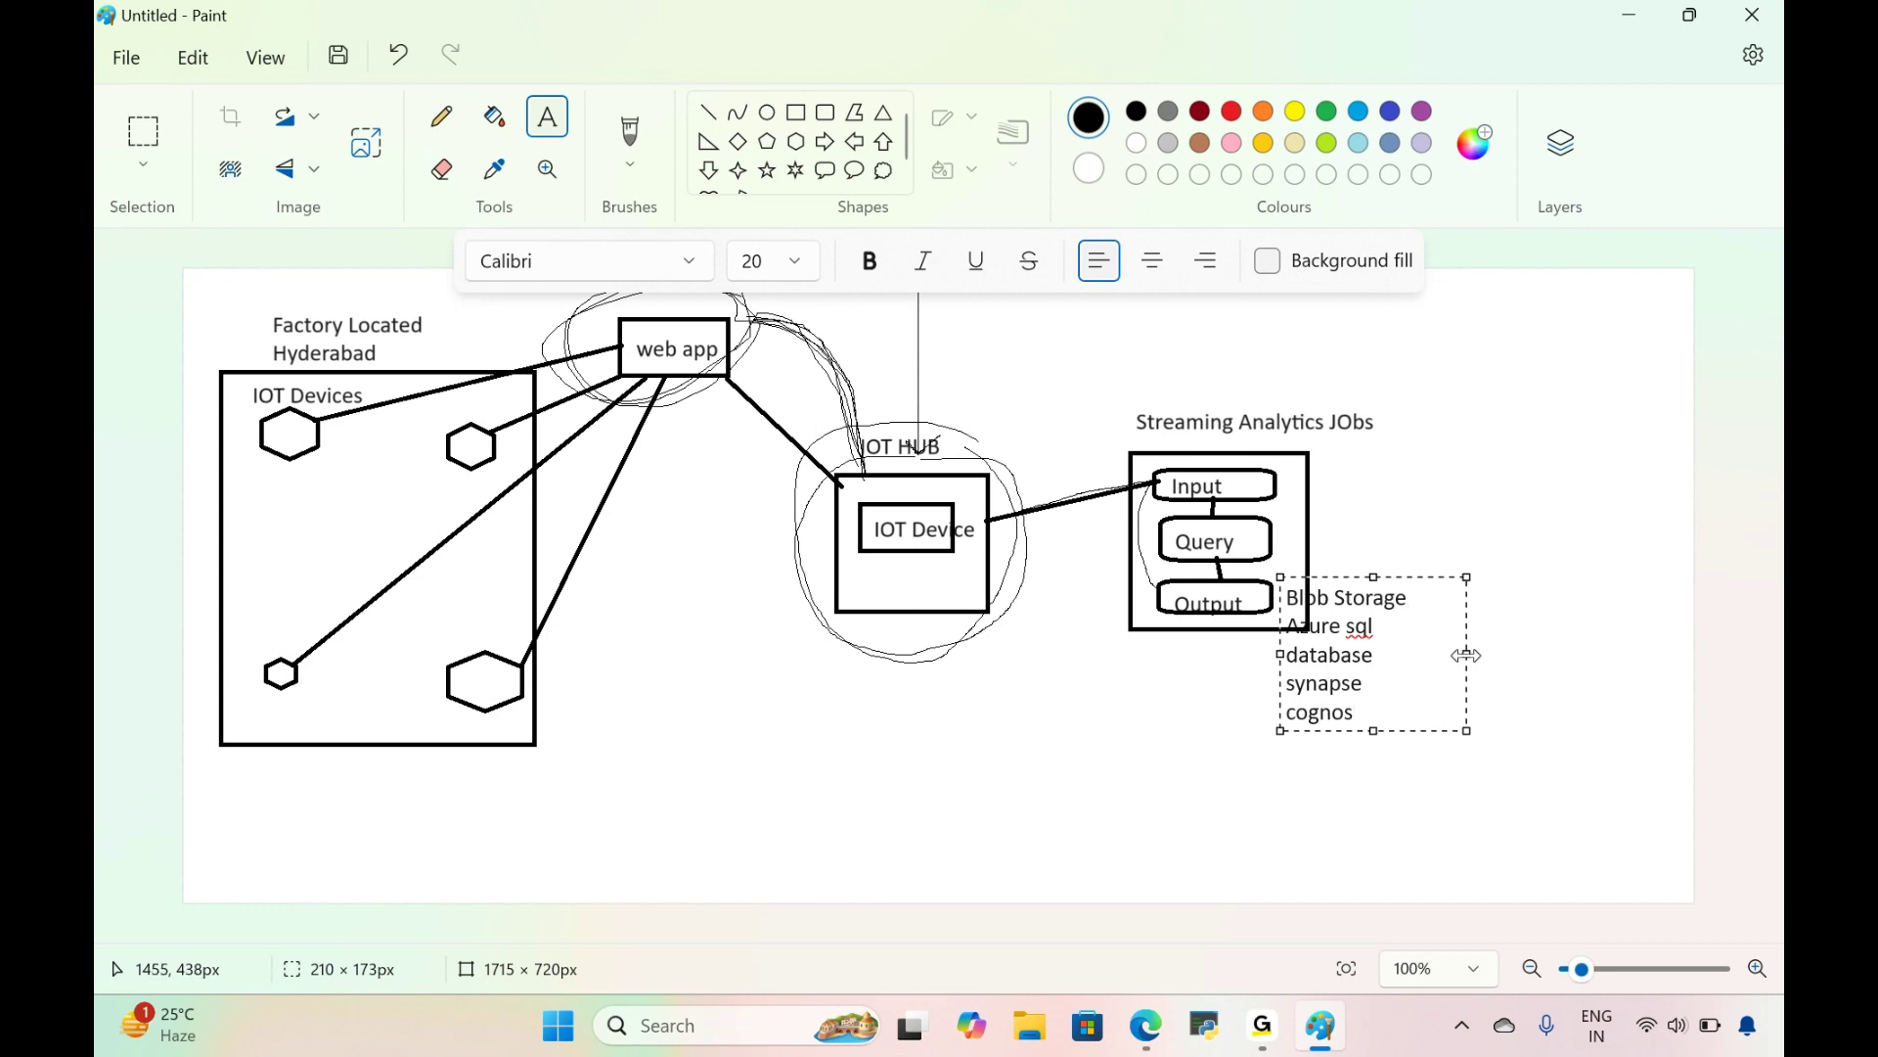
pyautogui.moveTo(1467, 656); pyautogui.dragTo(1568, 653)
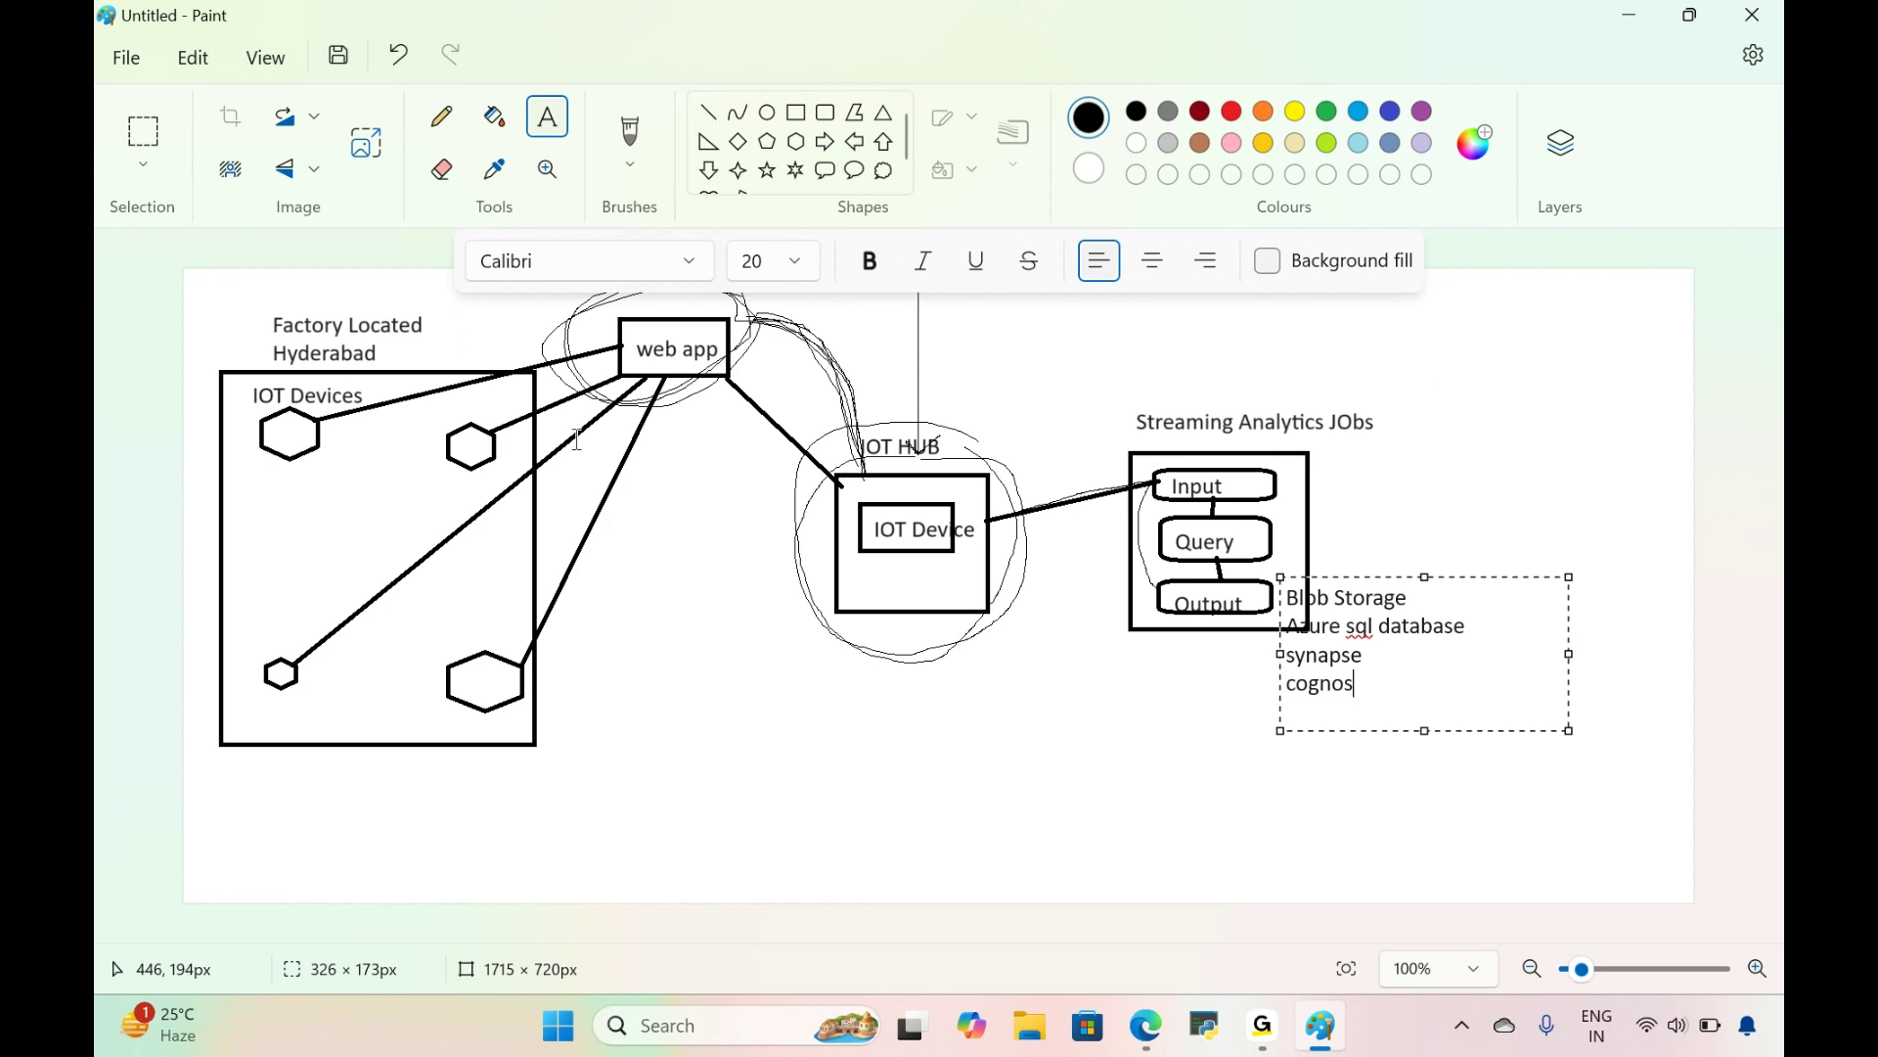
pyautogui.click(1207, 710)
# Step: Switch to the Azure portal in Edge and review the job topology's inputs, query and outputs pages against the Paint diagram
pyautogui.moveTo(1145, 1026)
pyautogui.click(1132, 909)
pyautogui.click(646, 654)
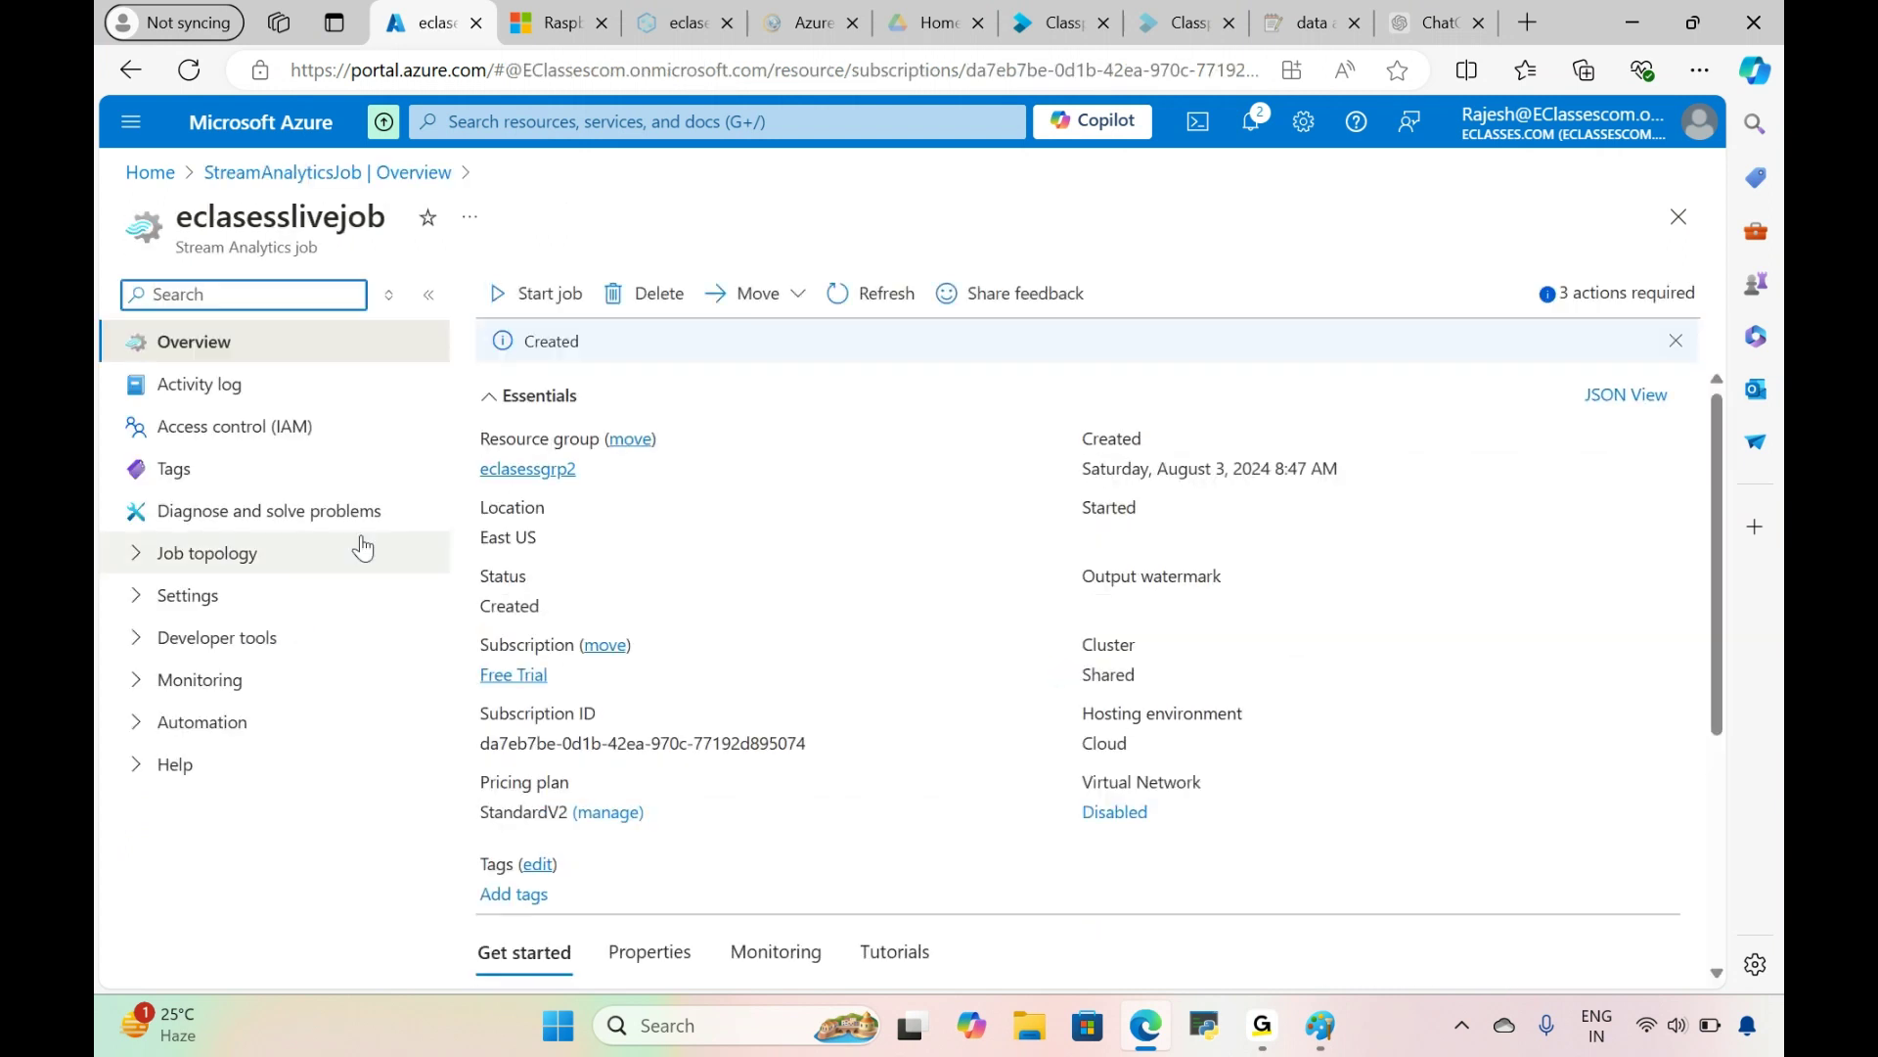
pyautogui.click(140, 555)
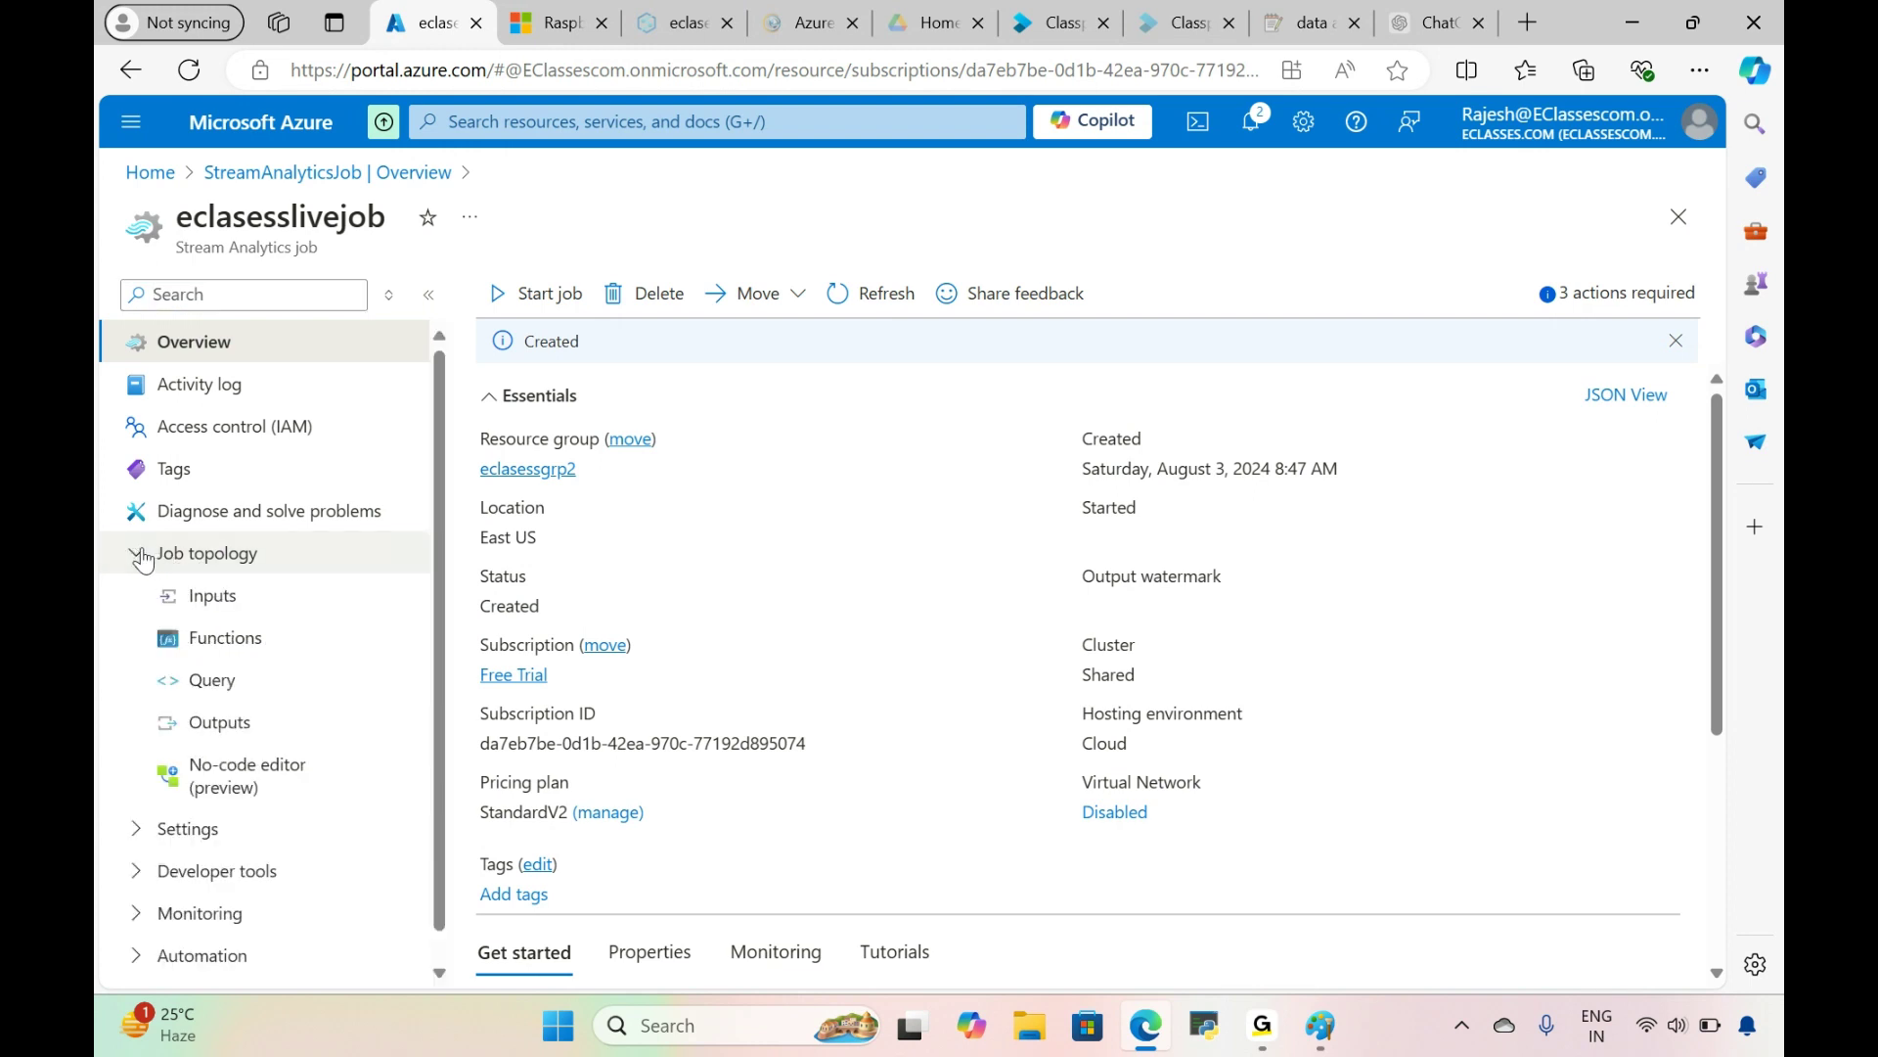
pyautogui.click(215, 603)
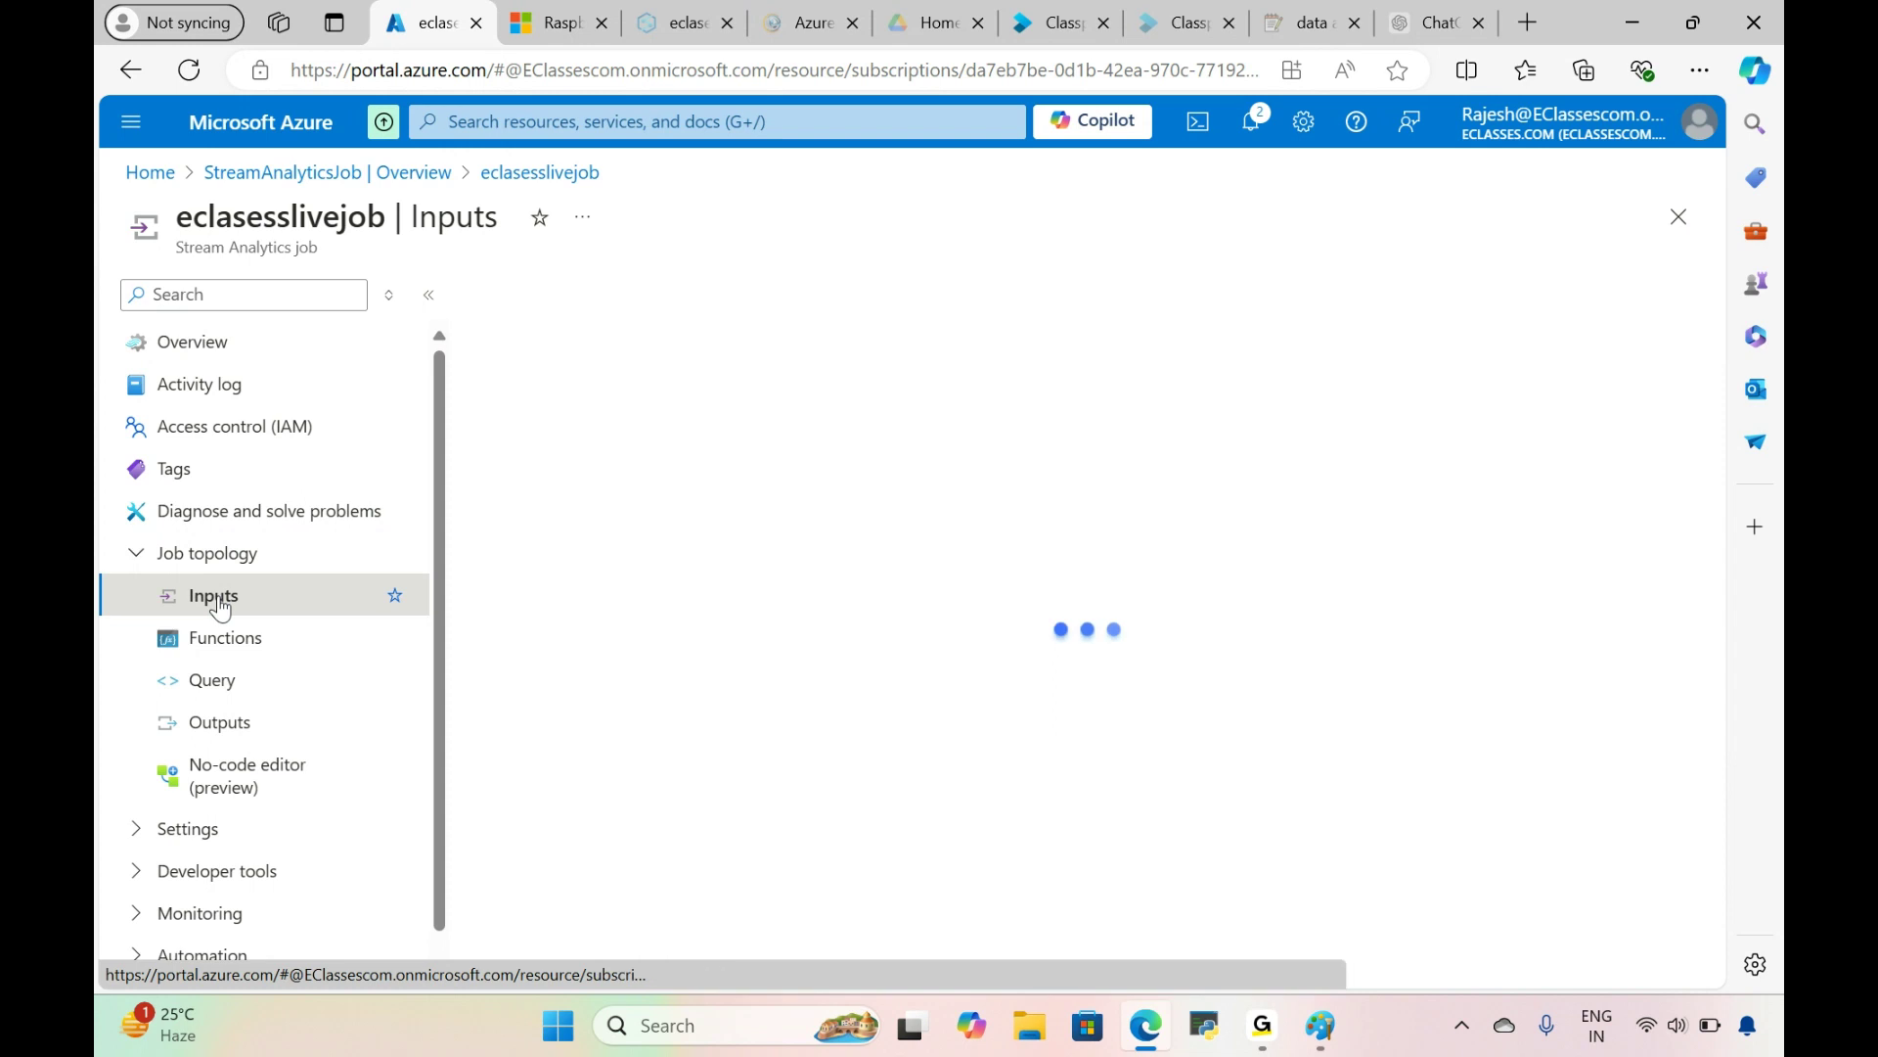
pyautogui.click(227, 696)
pyautogui.click(226, 744)
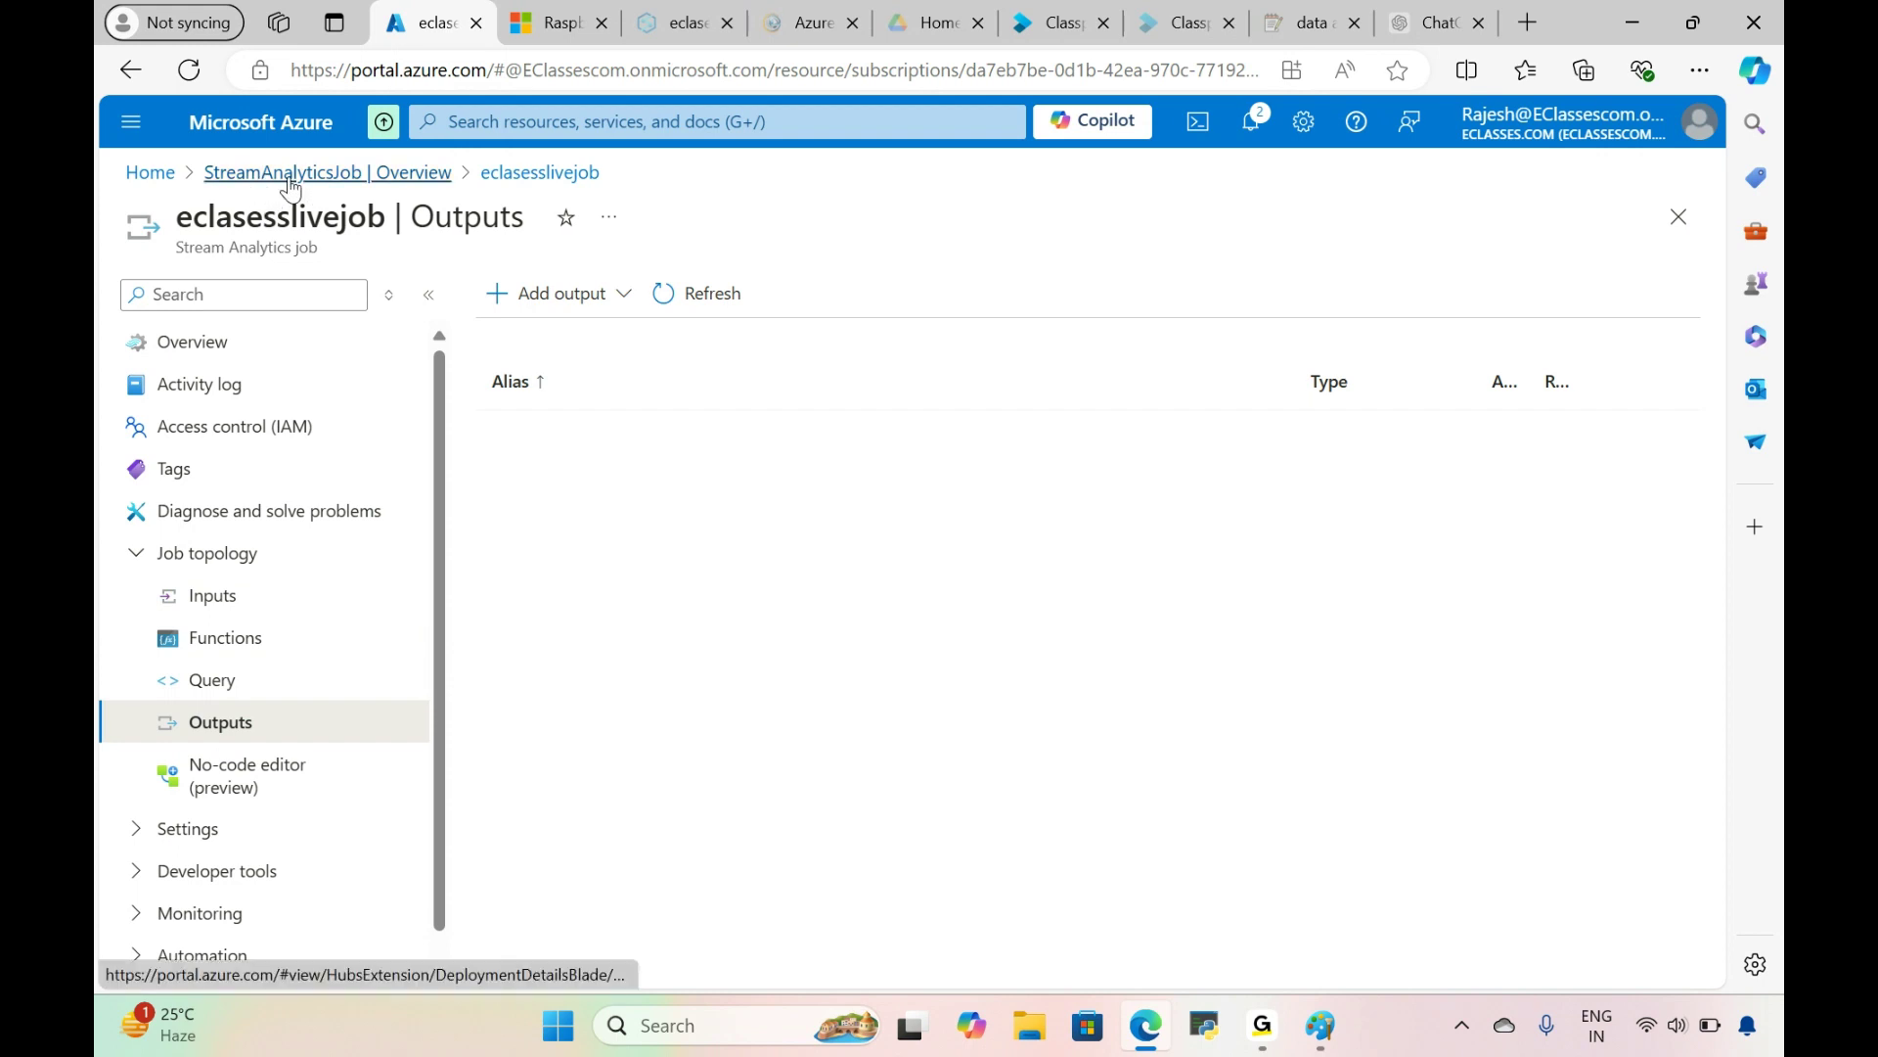
pyautogui.click(225, 603)
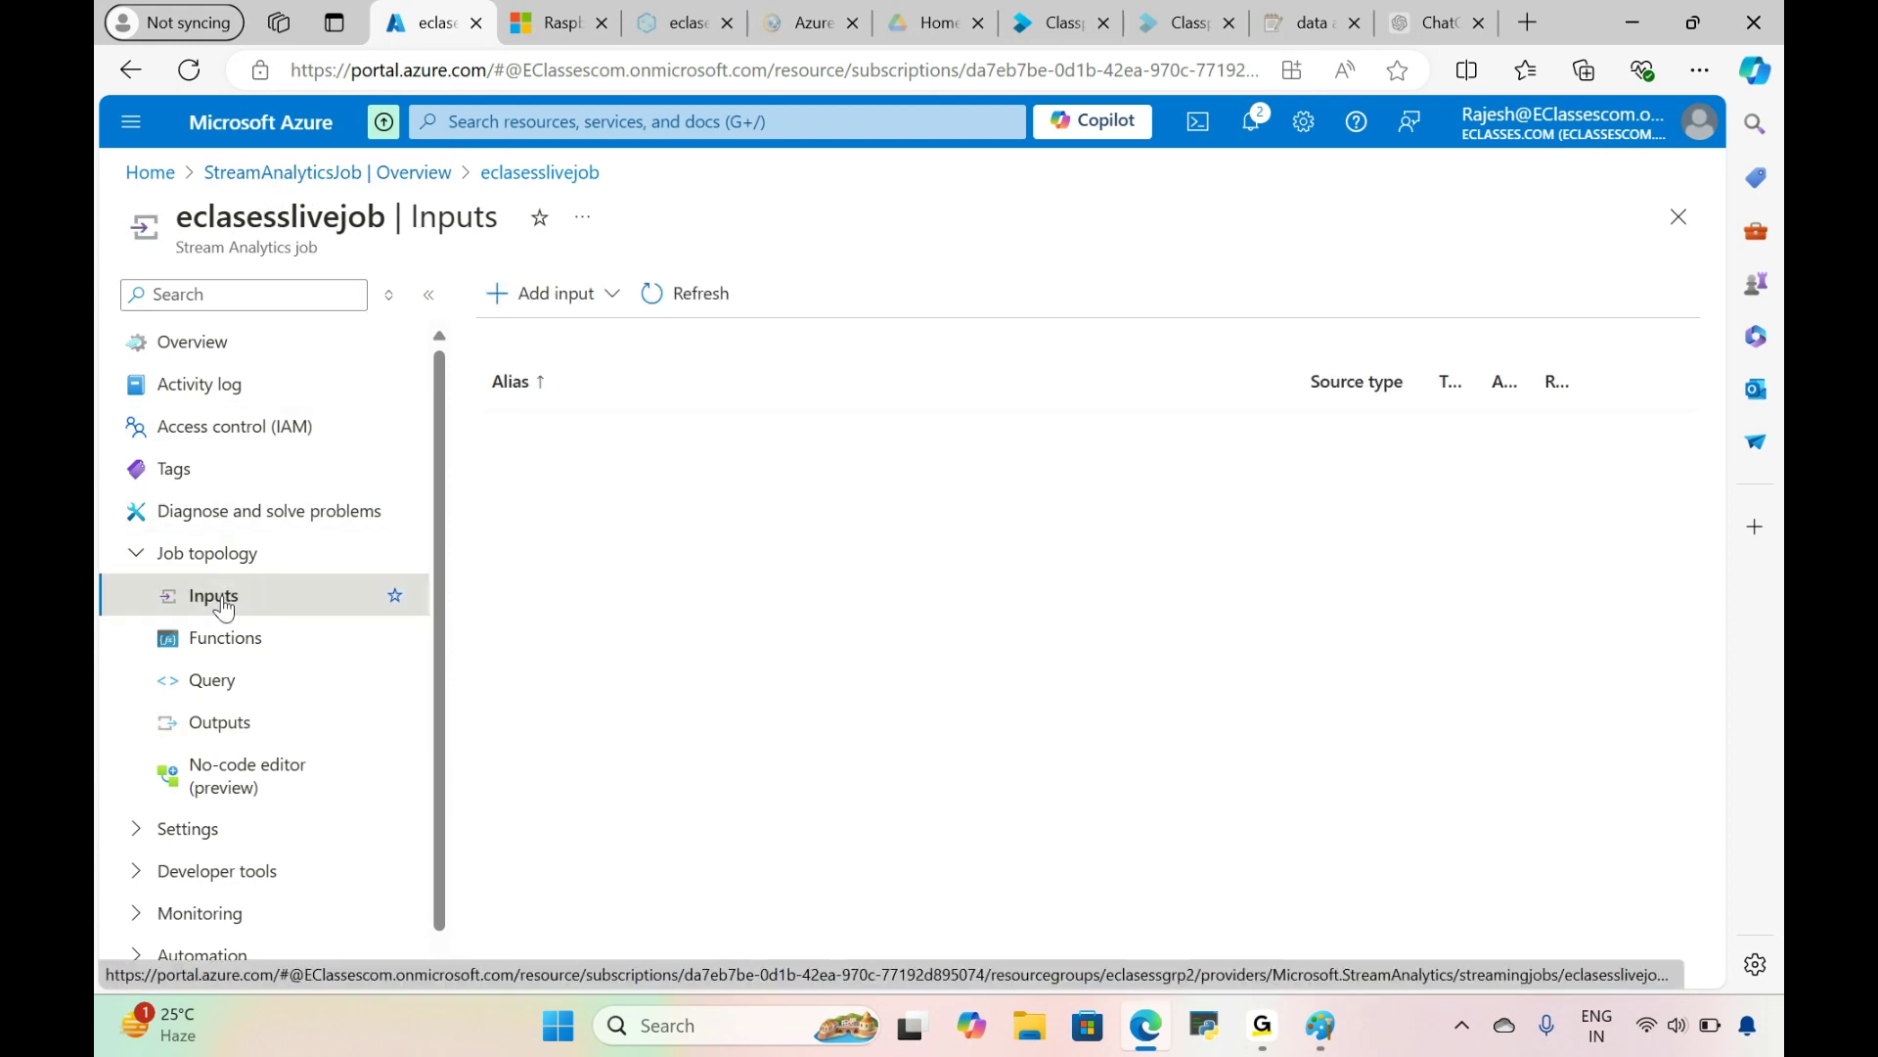
pyautogui.click(1151, 1029)
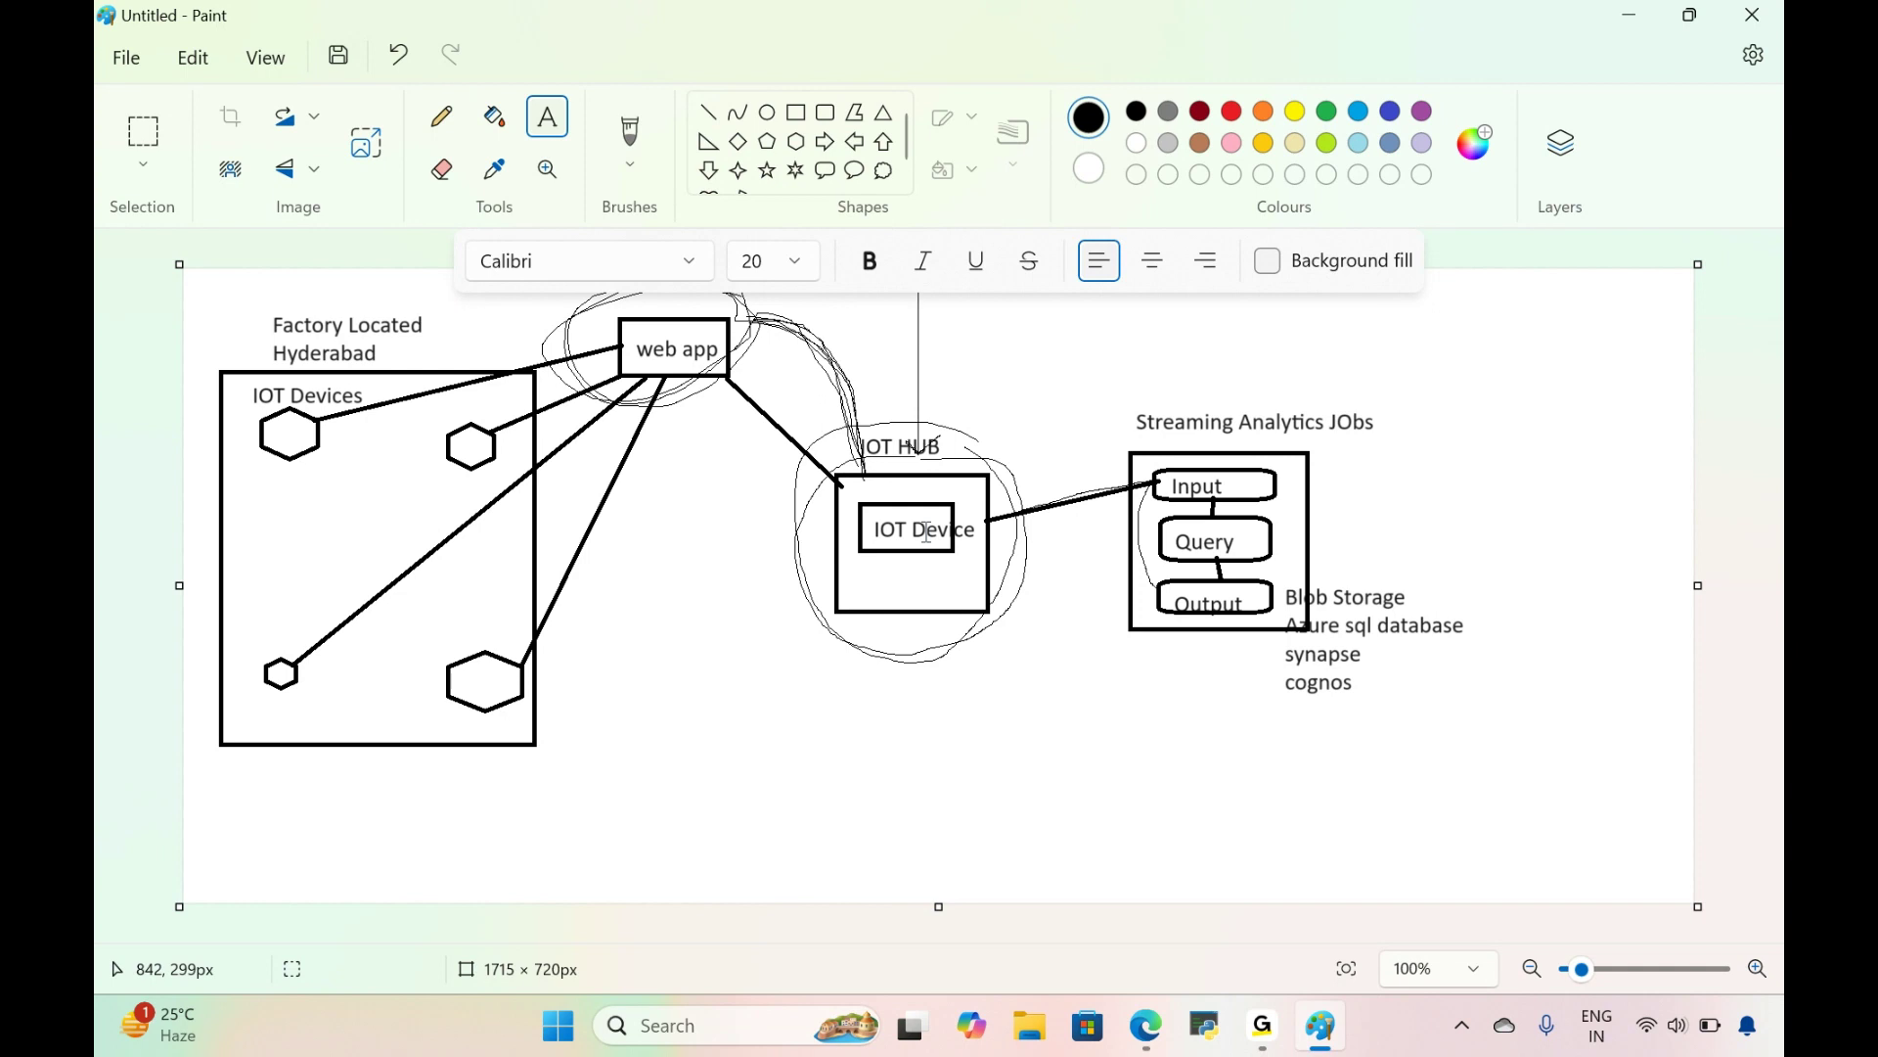
pyautogui.click(1154, 1047)
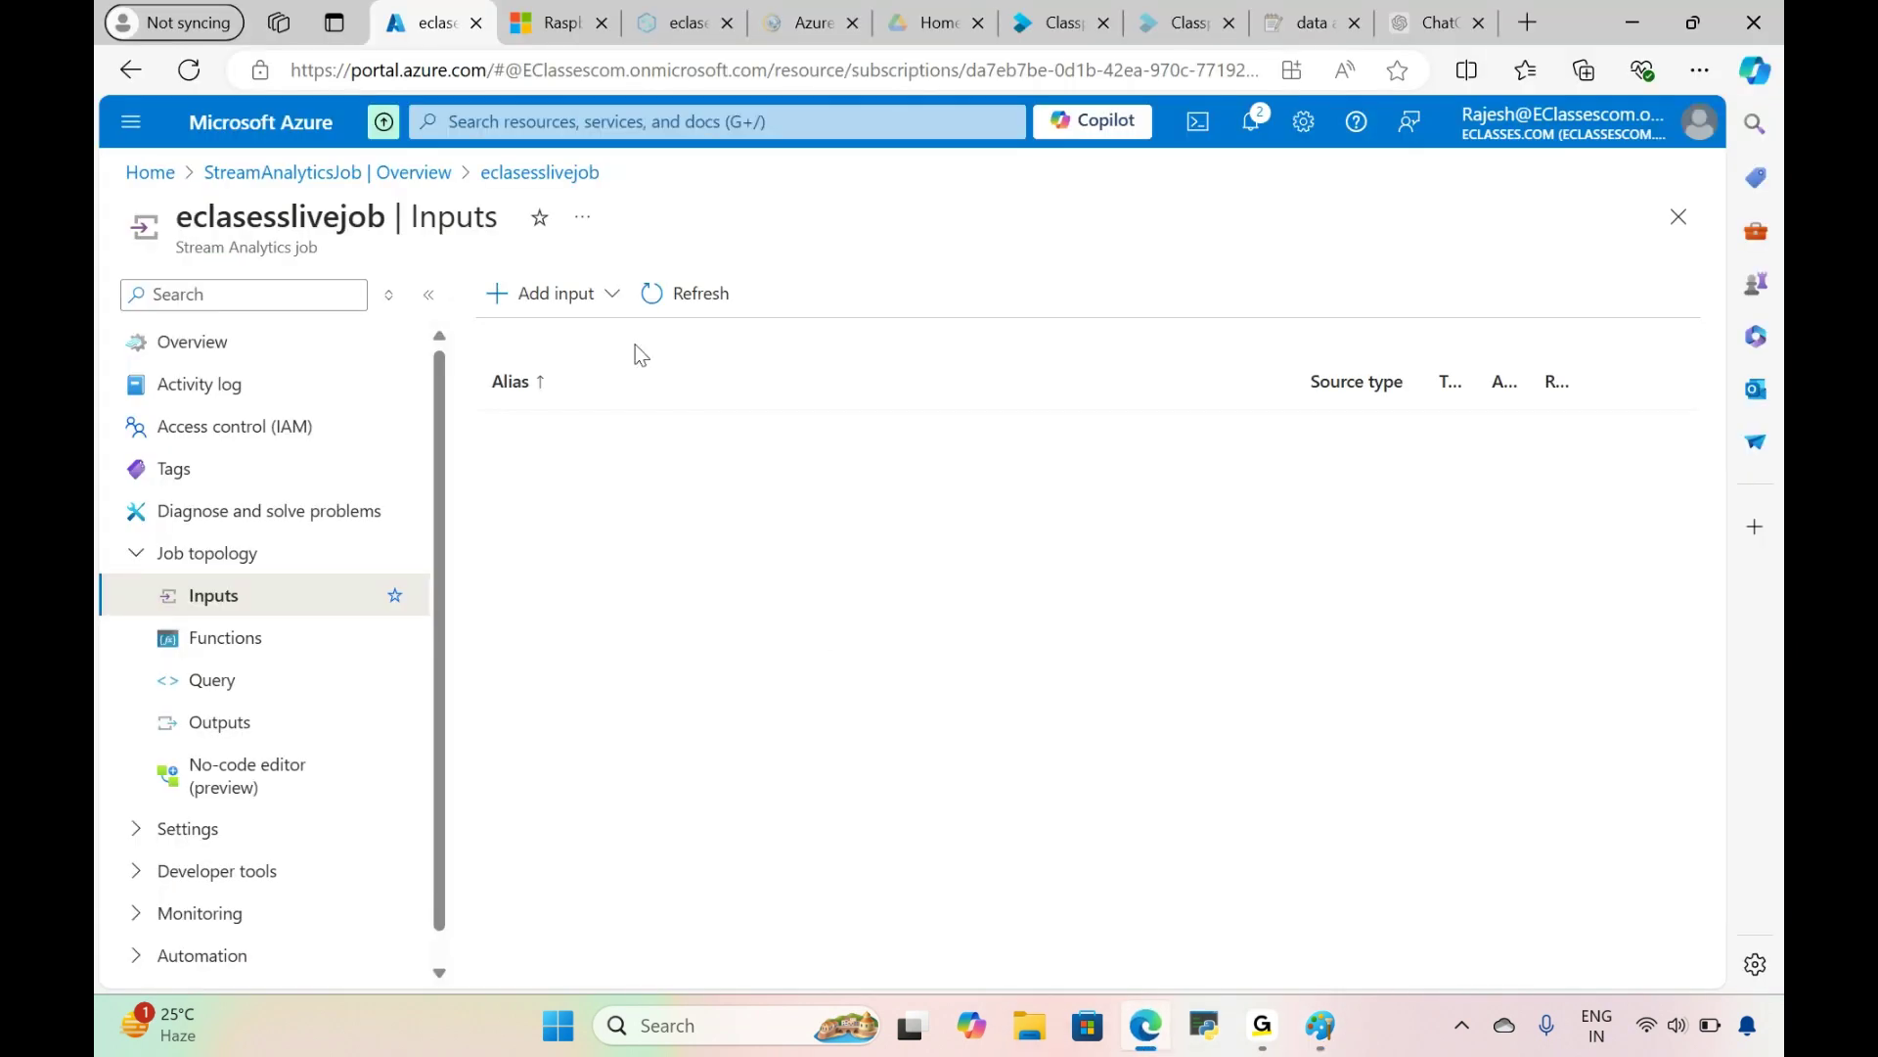
# Step: Start a new IoT Hub stream input for the job and give it the alias eclasessiotinput
pyautogui.click(611, 301)
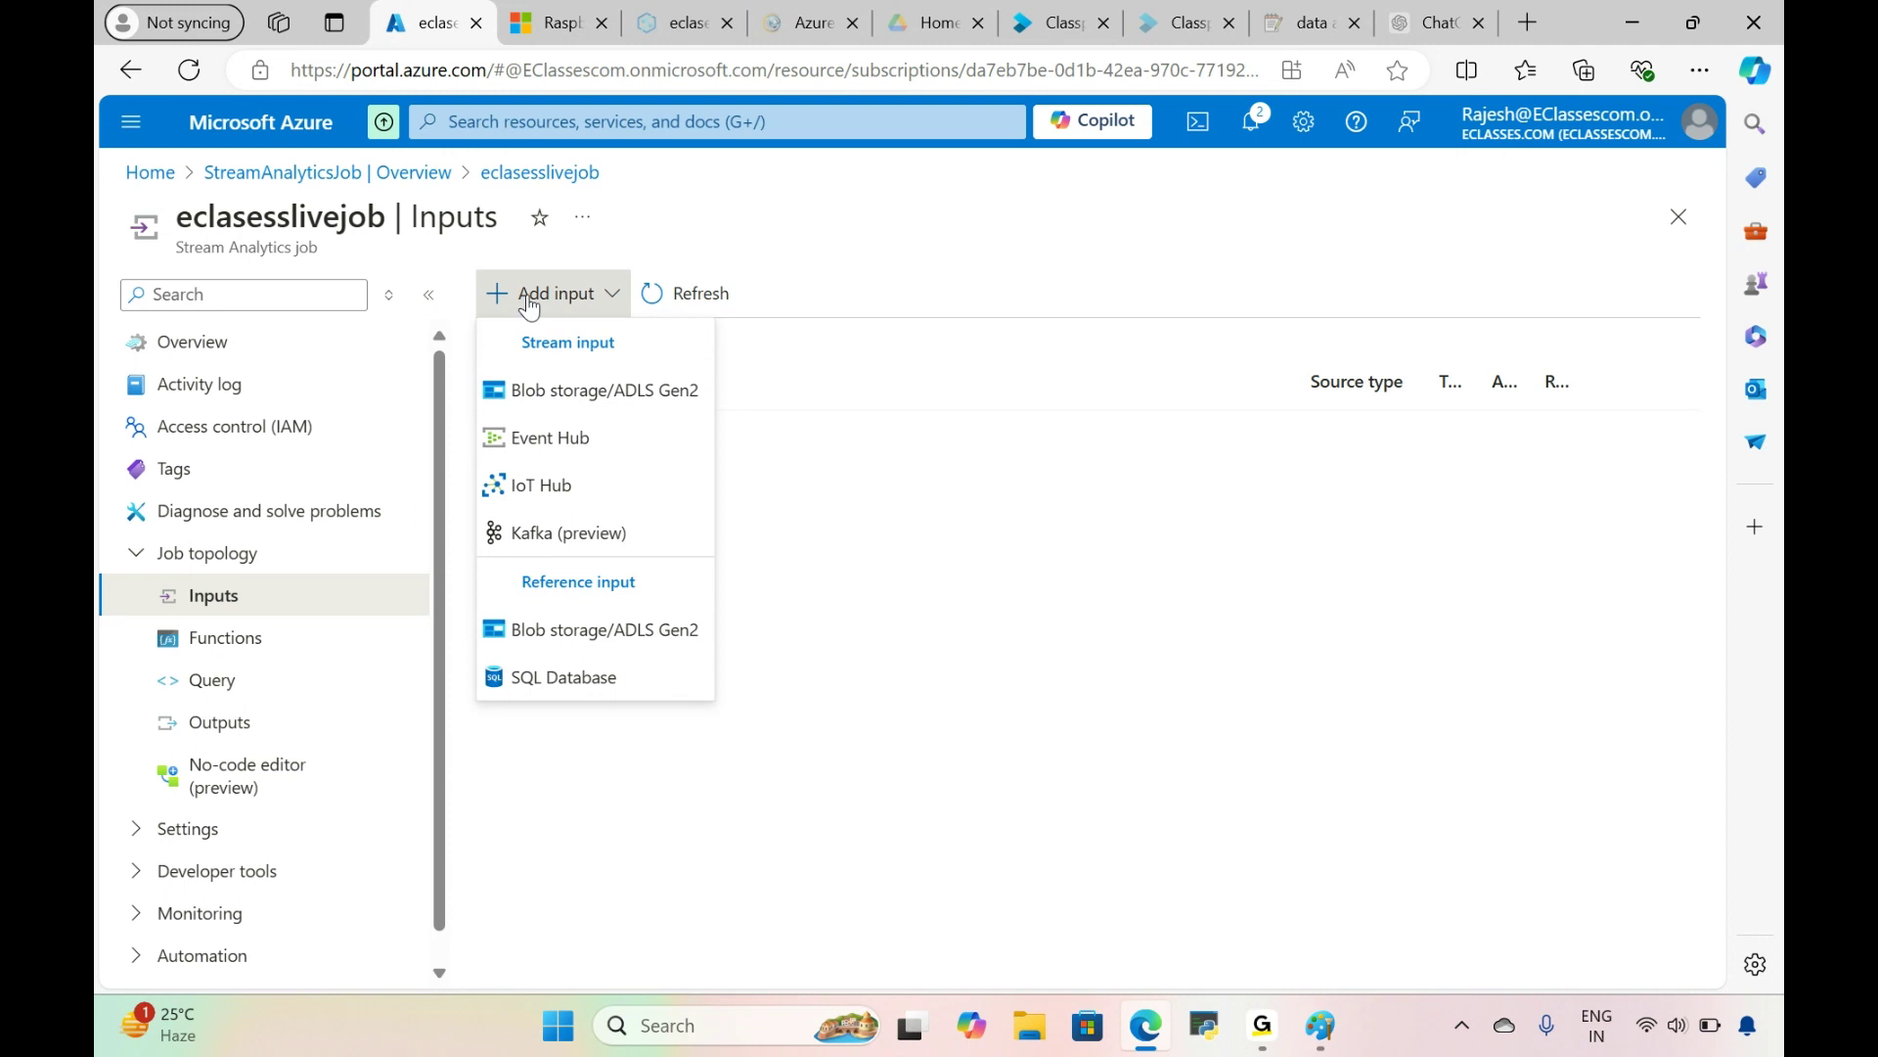
pyautogui.click(530, 305)
pyautogui.click(533, 295)
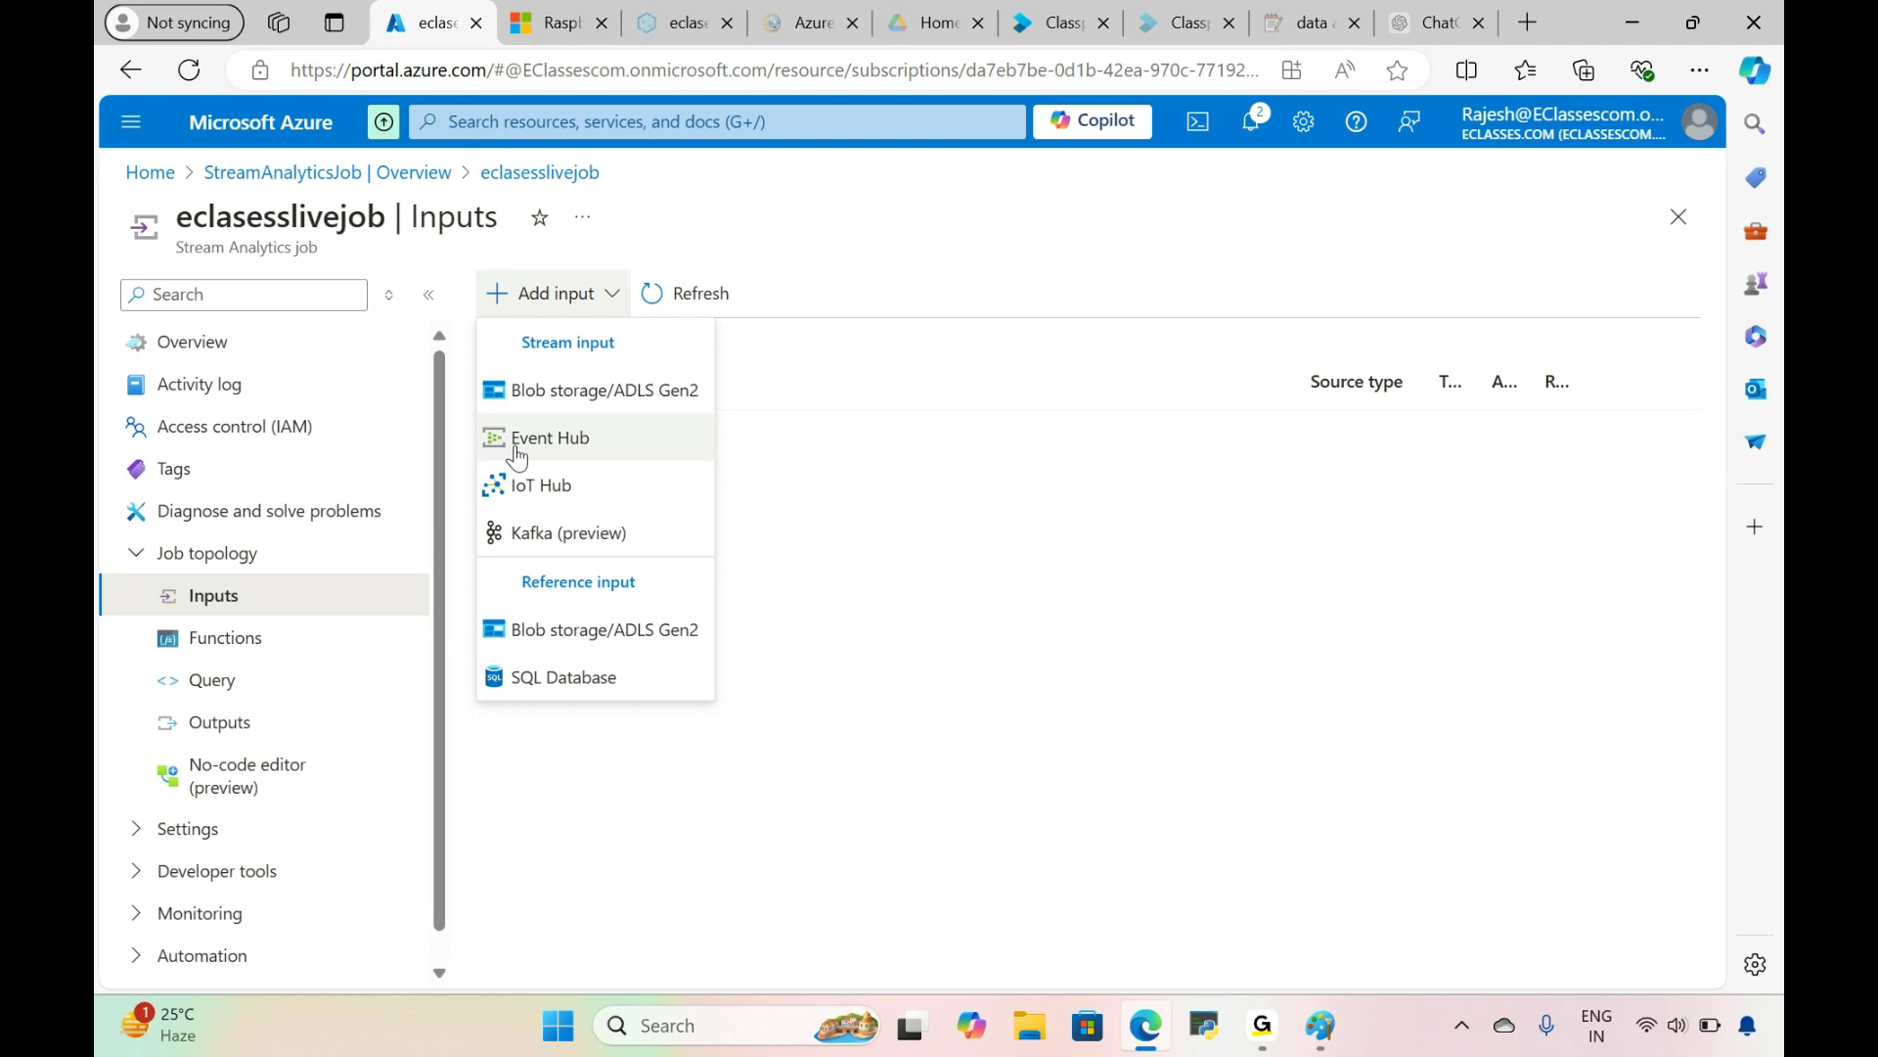
pyautogui.click(546, 487)
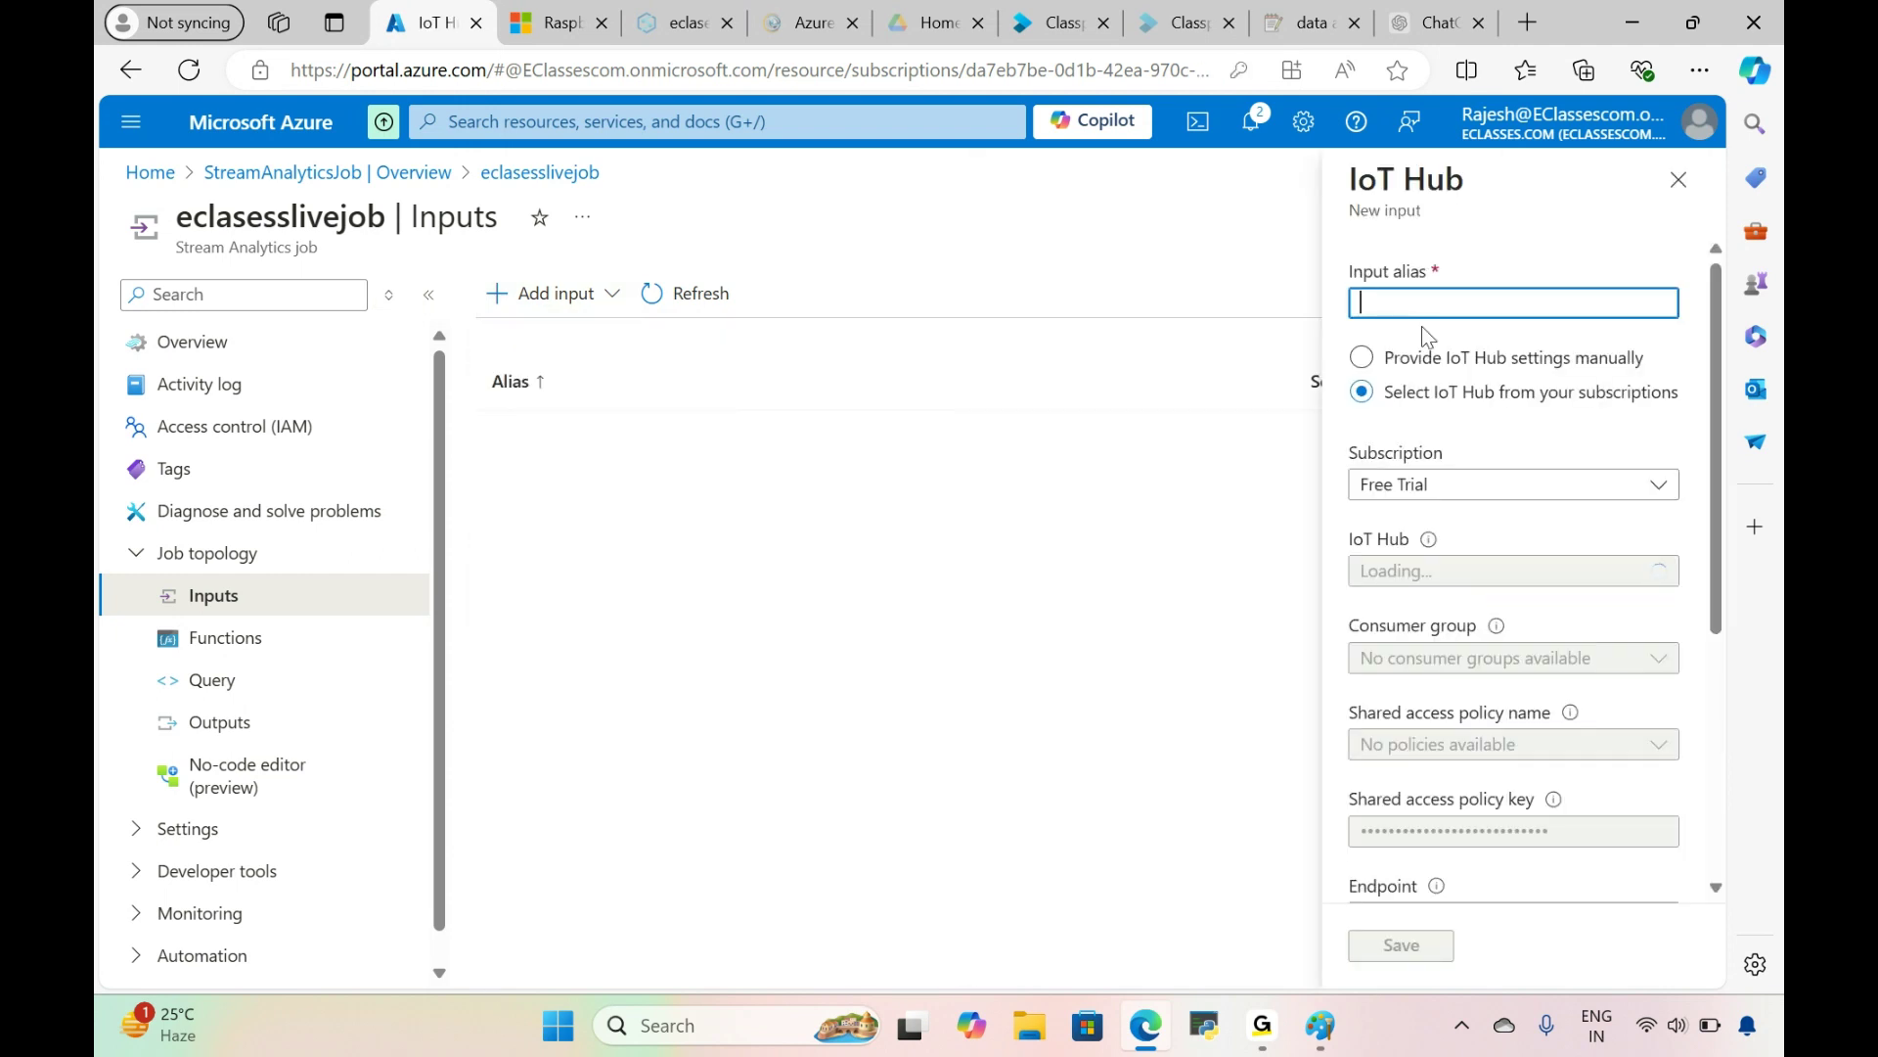
pyautogui.write('eclasessiothub')
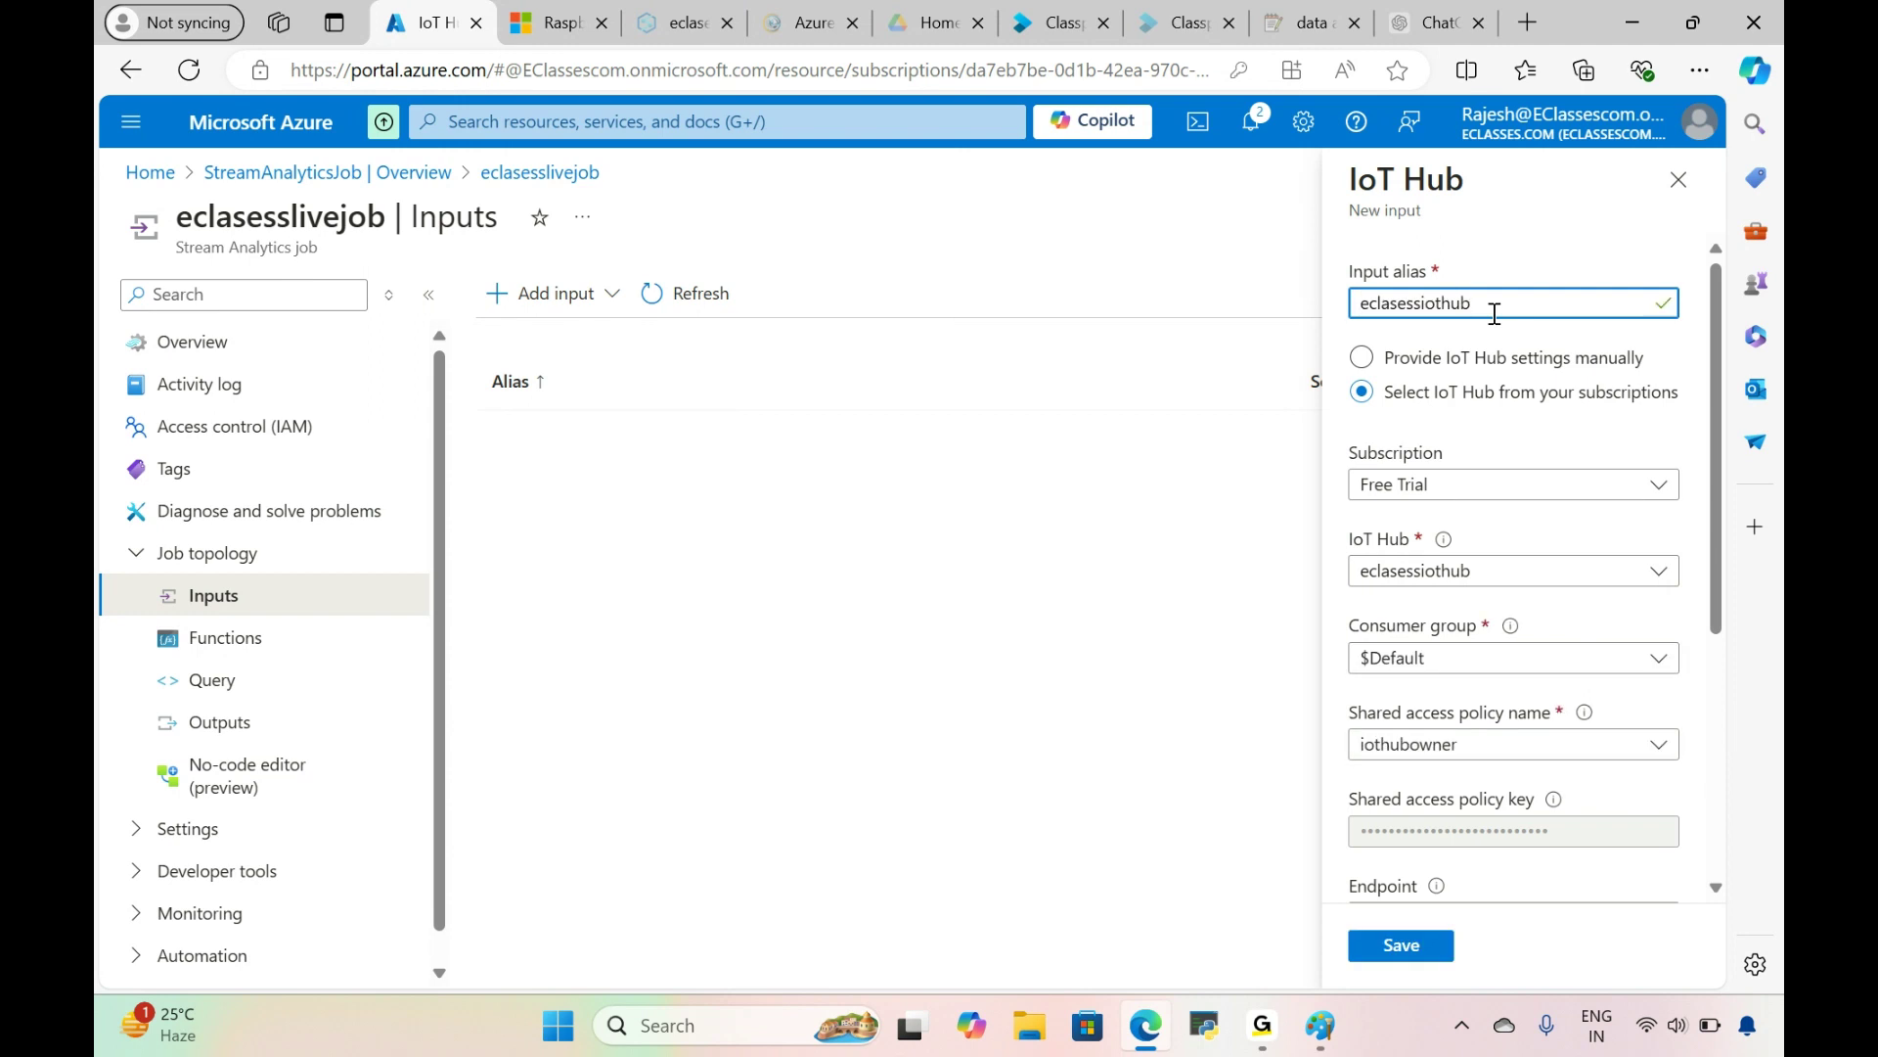
pyautogui.write('eclasessiotinput')
pyautogui.press('BackSpace')
pyautogui.press('BackSpace')
pyautogui.press('BackSpace')
pyautogui.press('BackSpace')
pyautogui.press('BackSpace')
pyautogui.press('BackSpace')
pyautogui.press('BackSpace')
pyautogui.press('BackSpace')
pyautogui.press('BackSpace')
pyautogui.press('BackSpace')
pyautogui.press('BackSpace')
pyautogui.press('BackSpace')
pyautogui.press('BackSpace')
pyautogui.press('BackSpace')
pyautogui.press('BackSpace')
pyautogui.press('BackSpace')
pyautogui.write('otinput')
pyautogui.click(1591, 250)
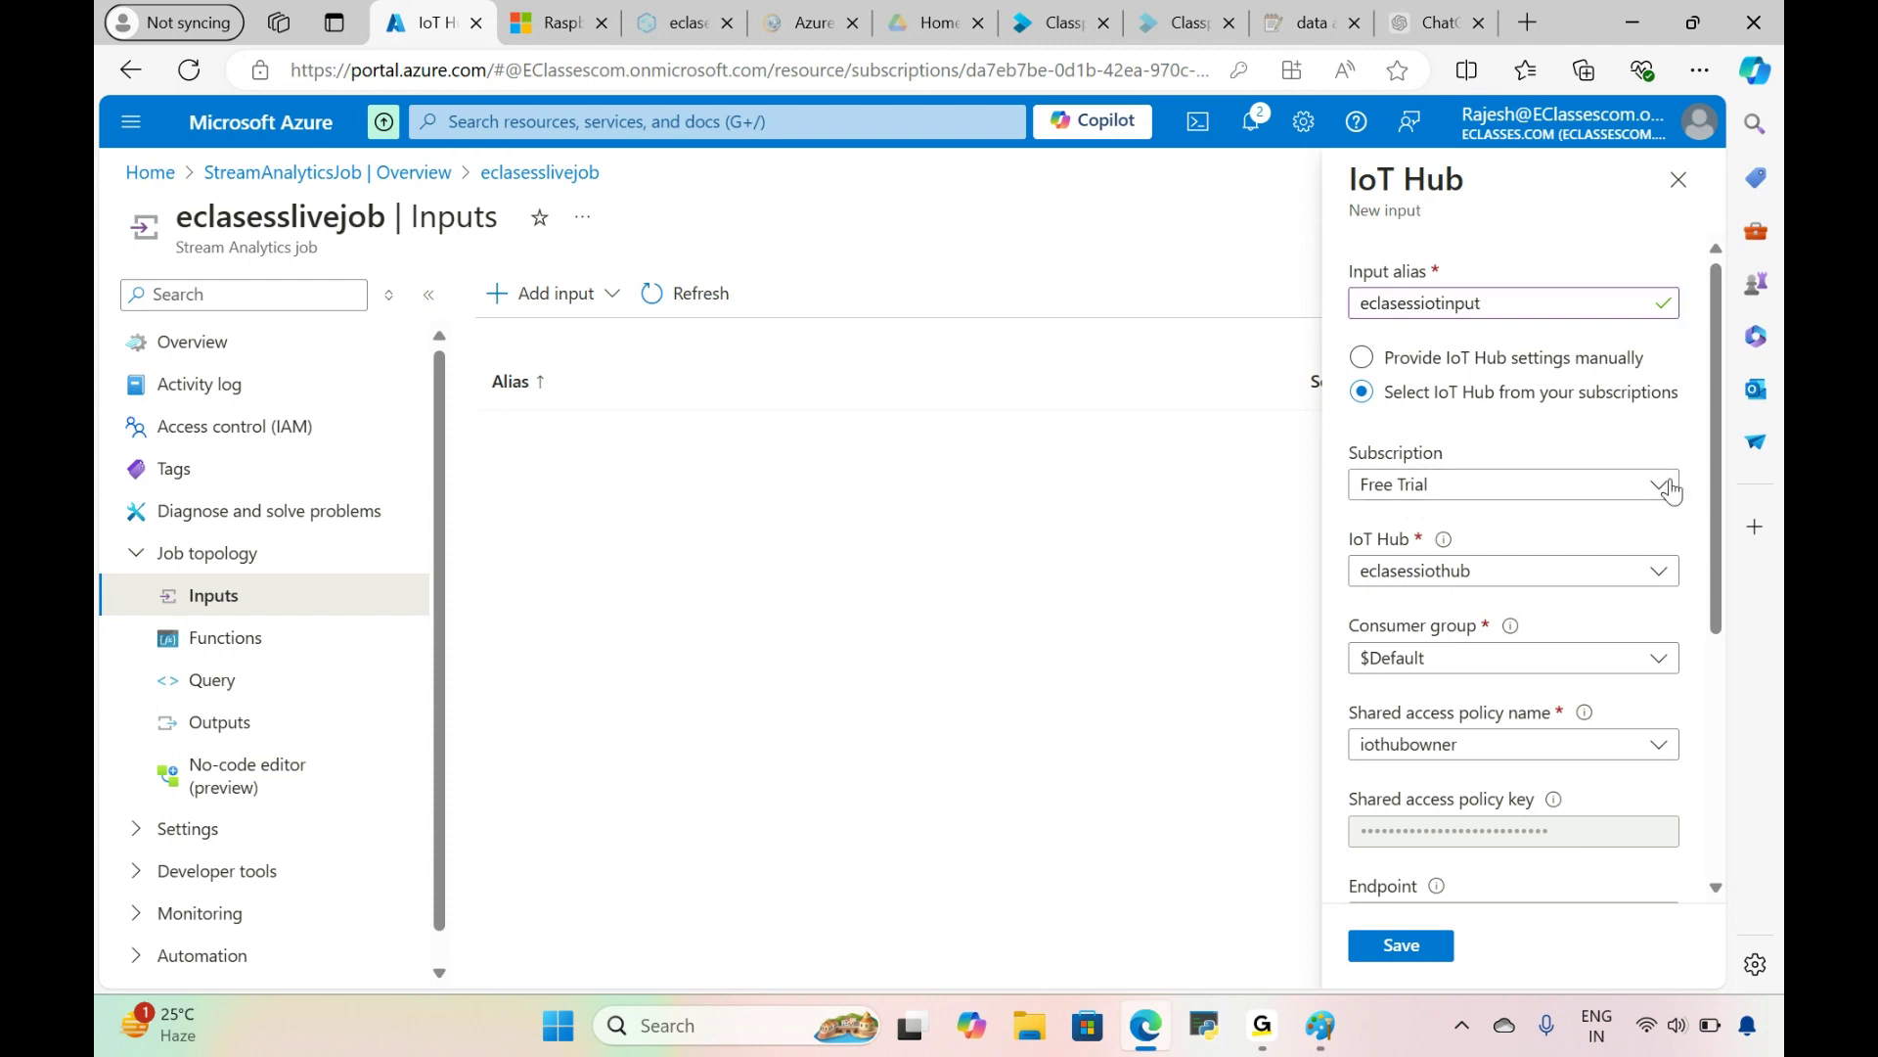
# Step: Choose eclasessiothub as the input's IoT Hub and check it against the IOT HUB box in the Paint diagram
pyautogui.moveTo(1719, 501); pyautogui.dragTo(1712, 579)
pyautogui.click(1655, 431)
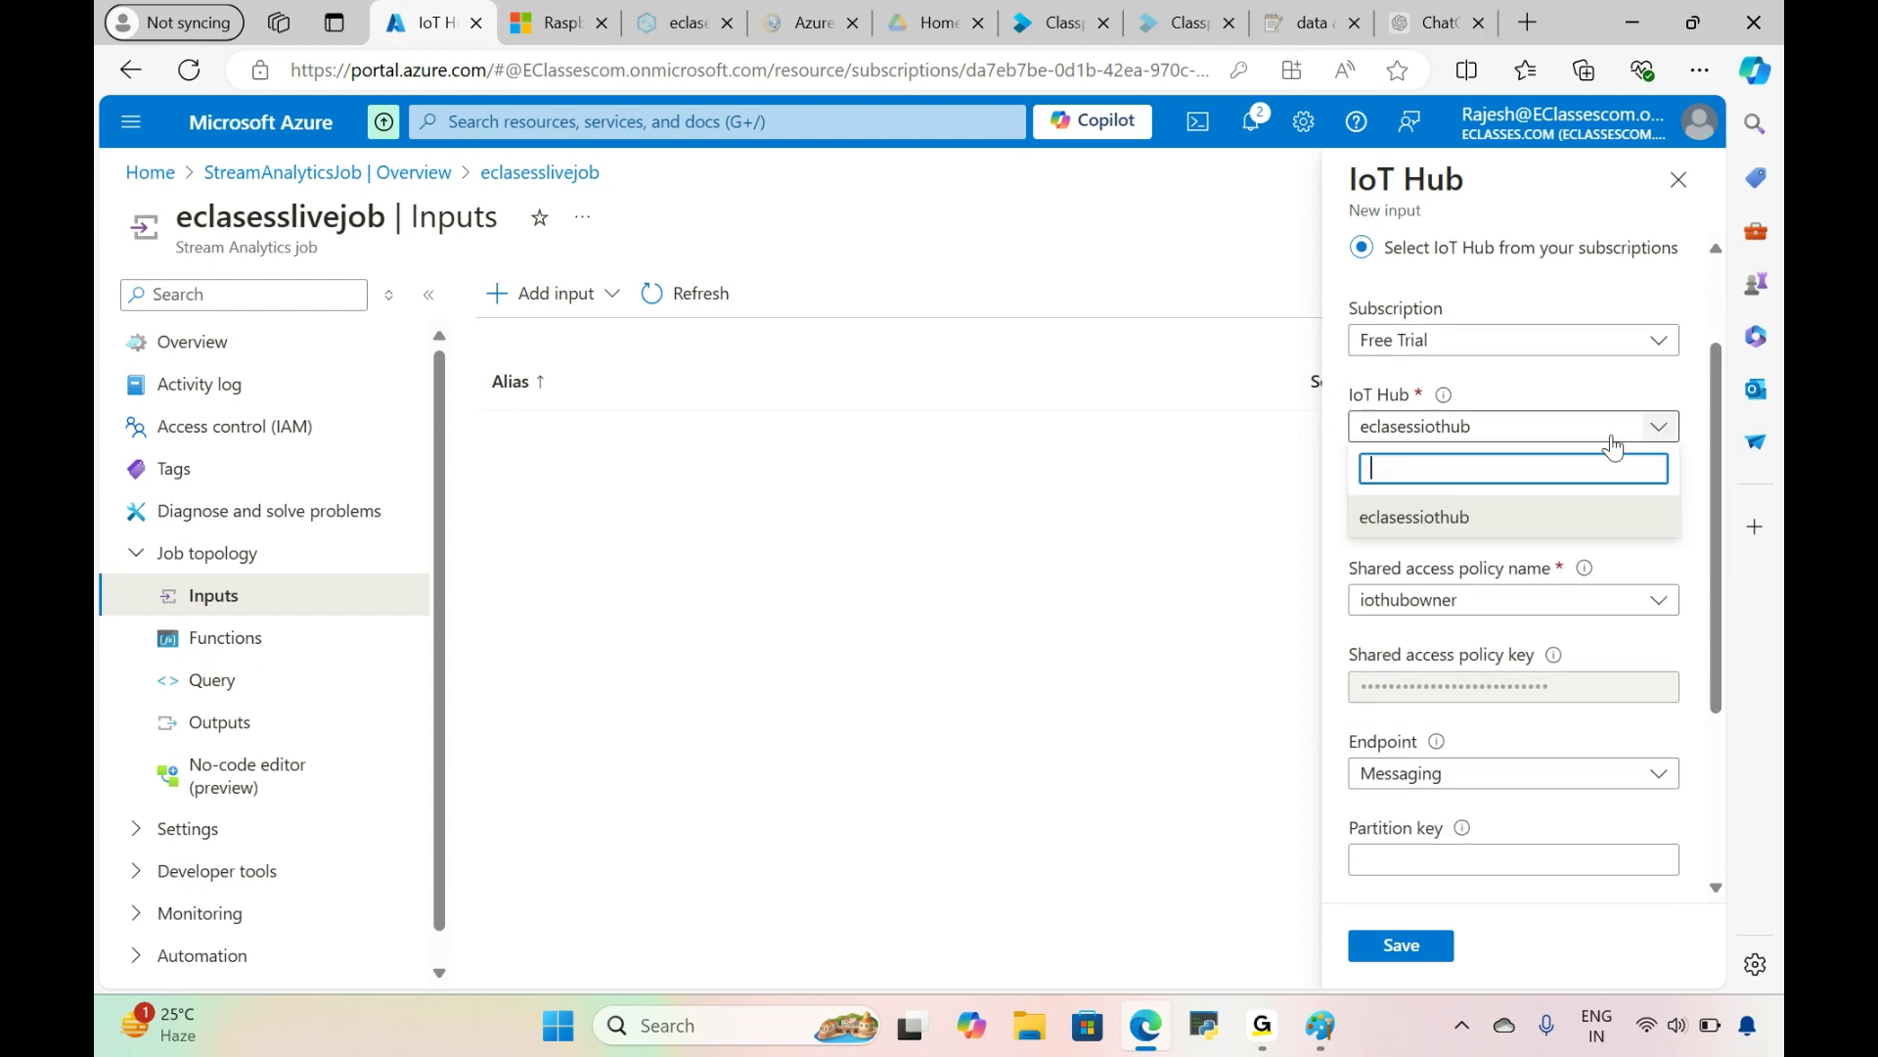
pyautogui.click(1424, 531)
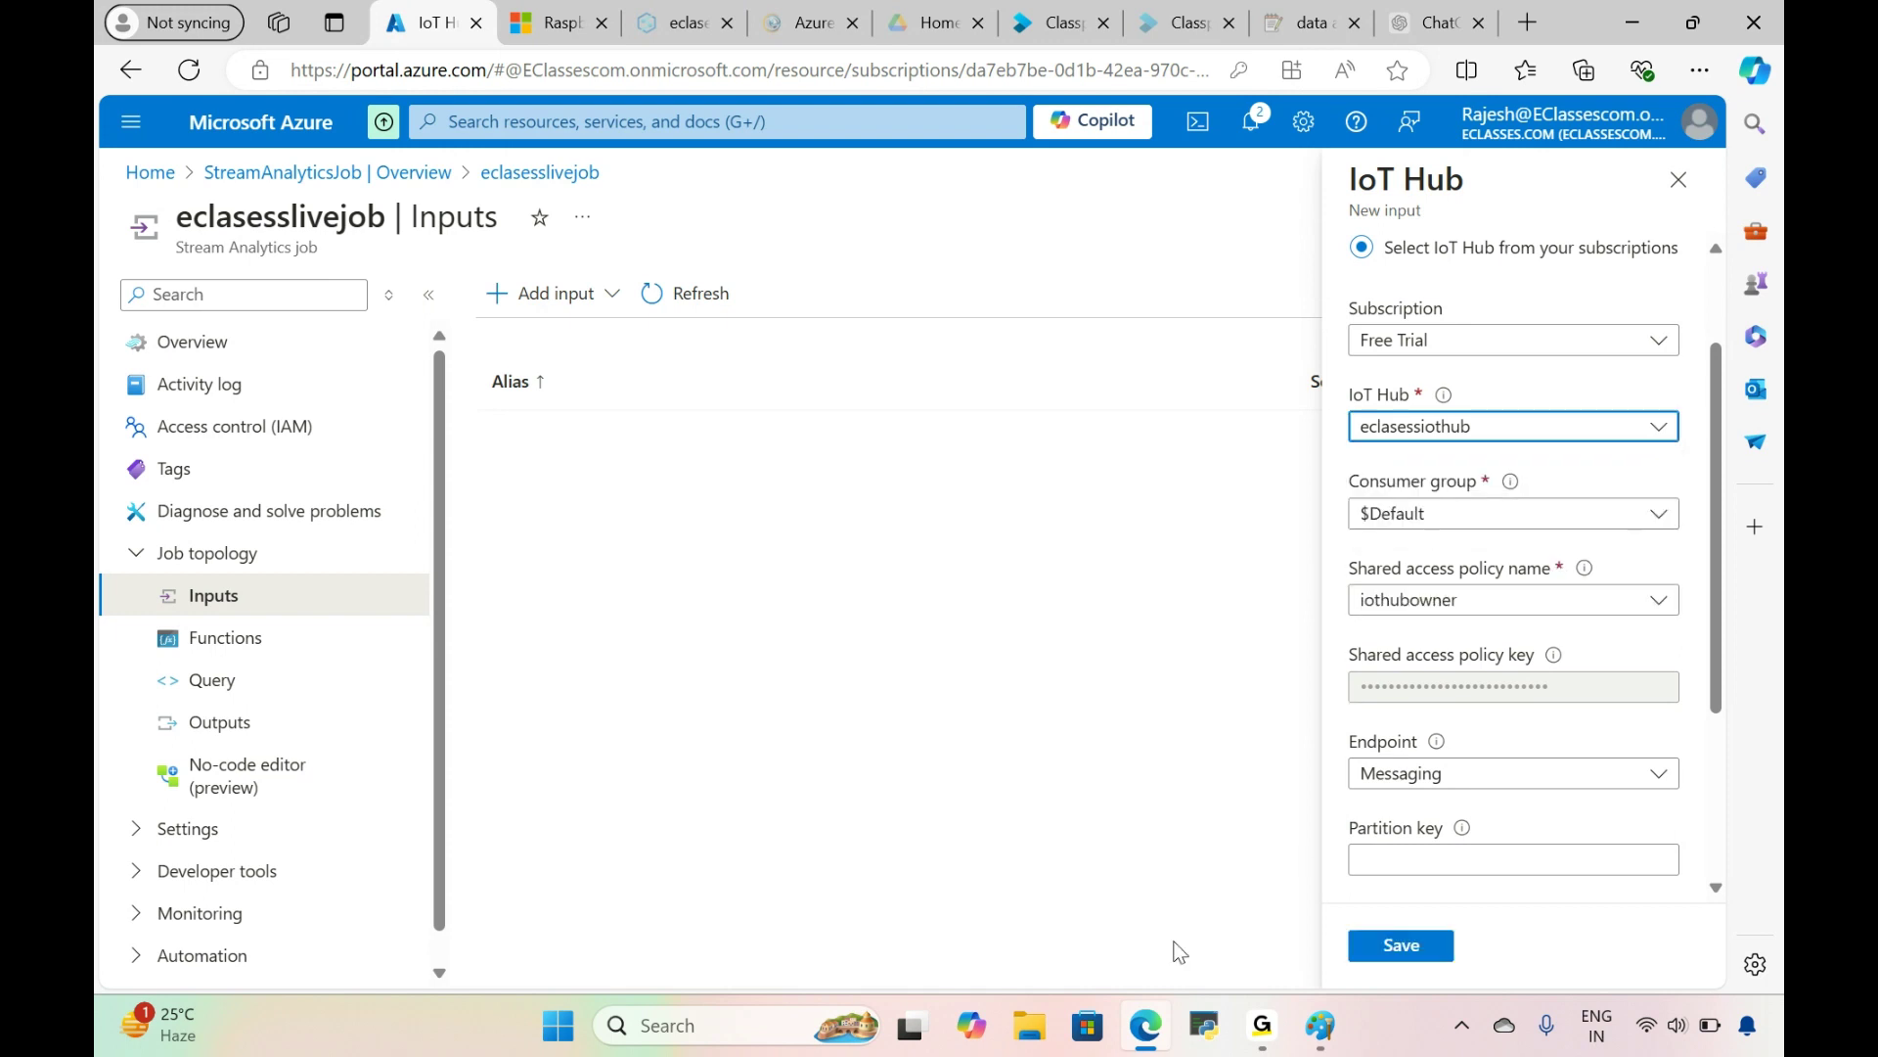
pyautogui.moveTo(1331, 1033)
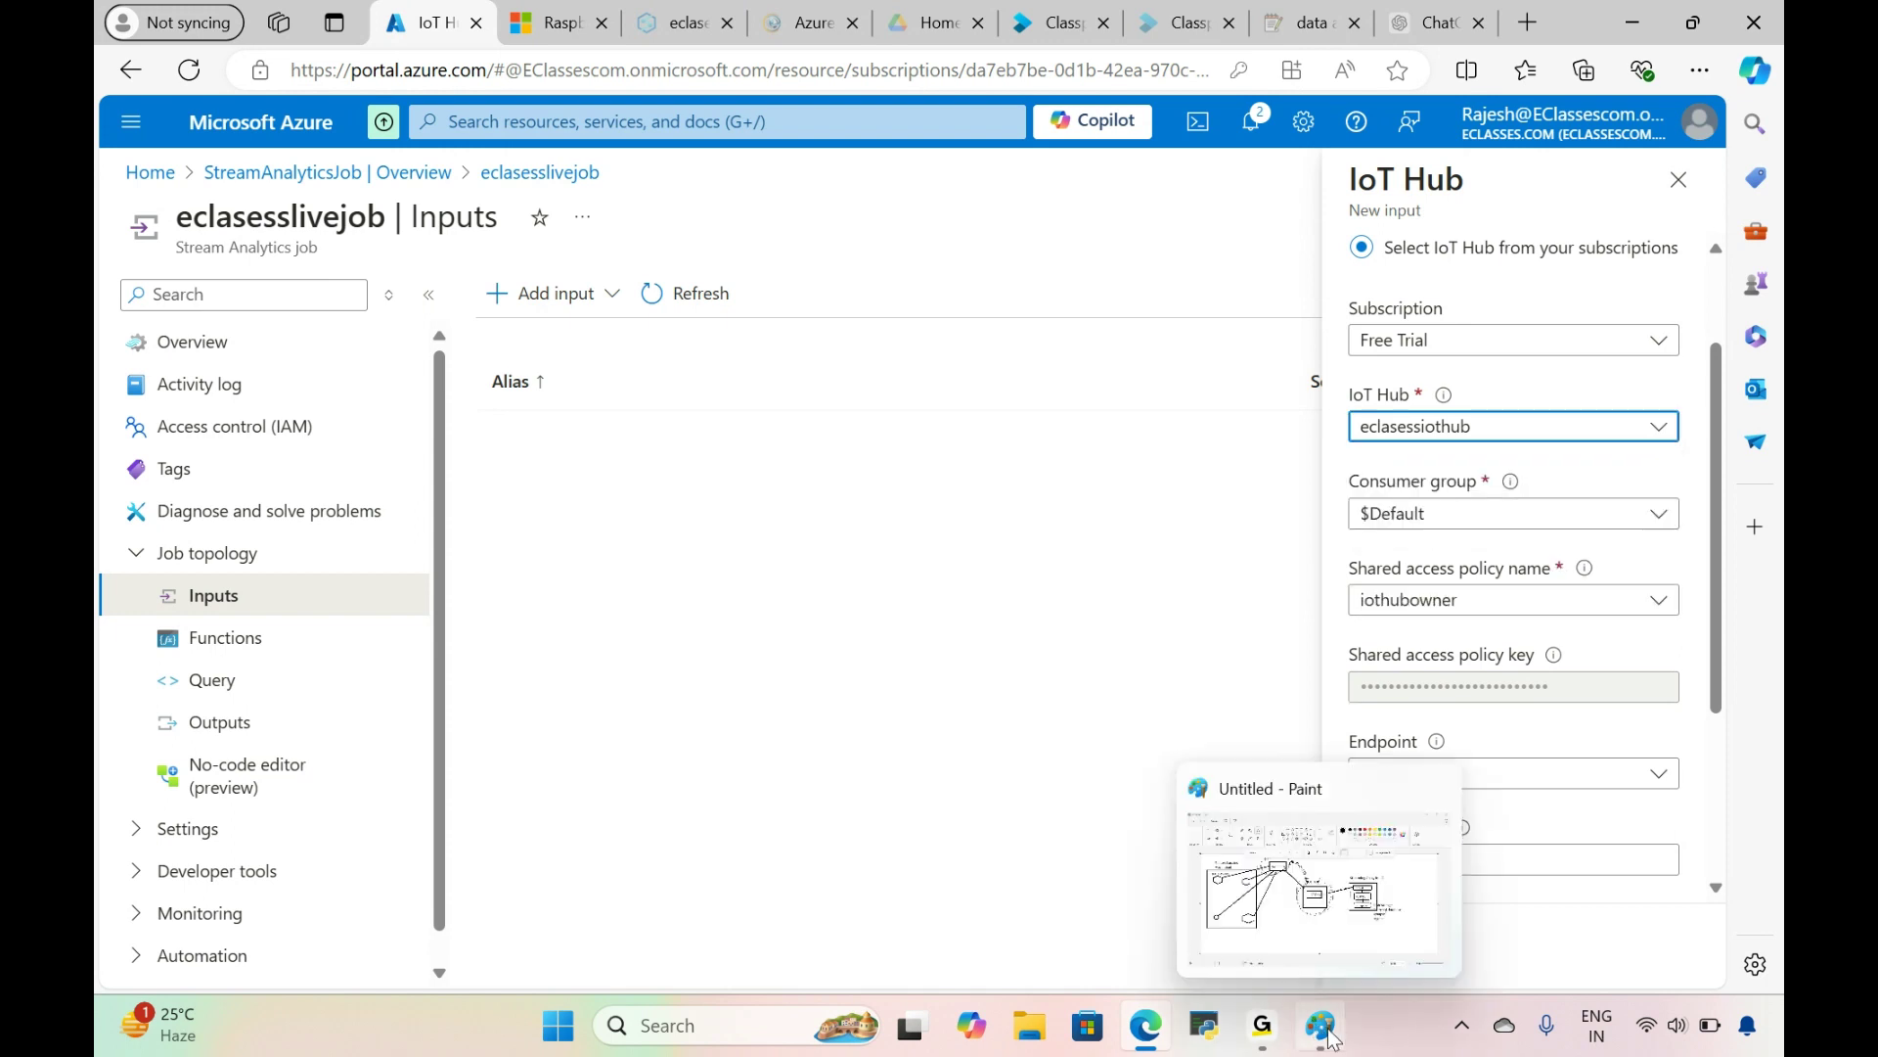
pyautogui.click(1323, 919)
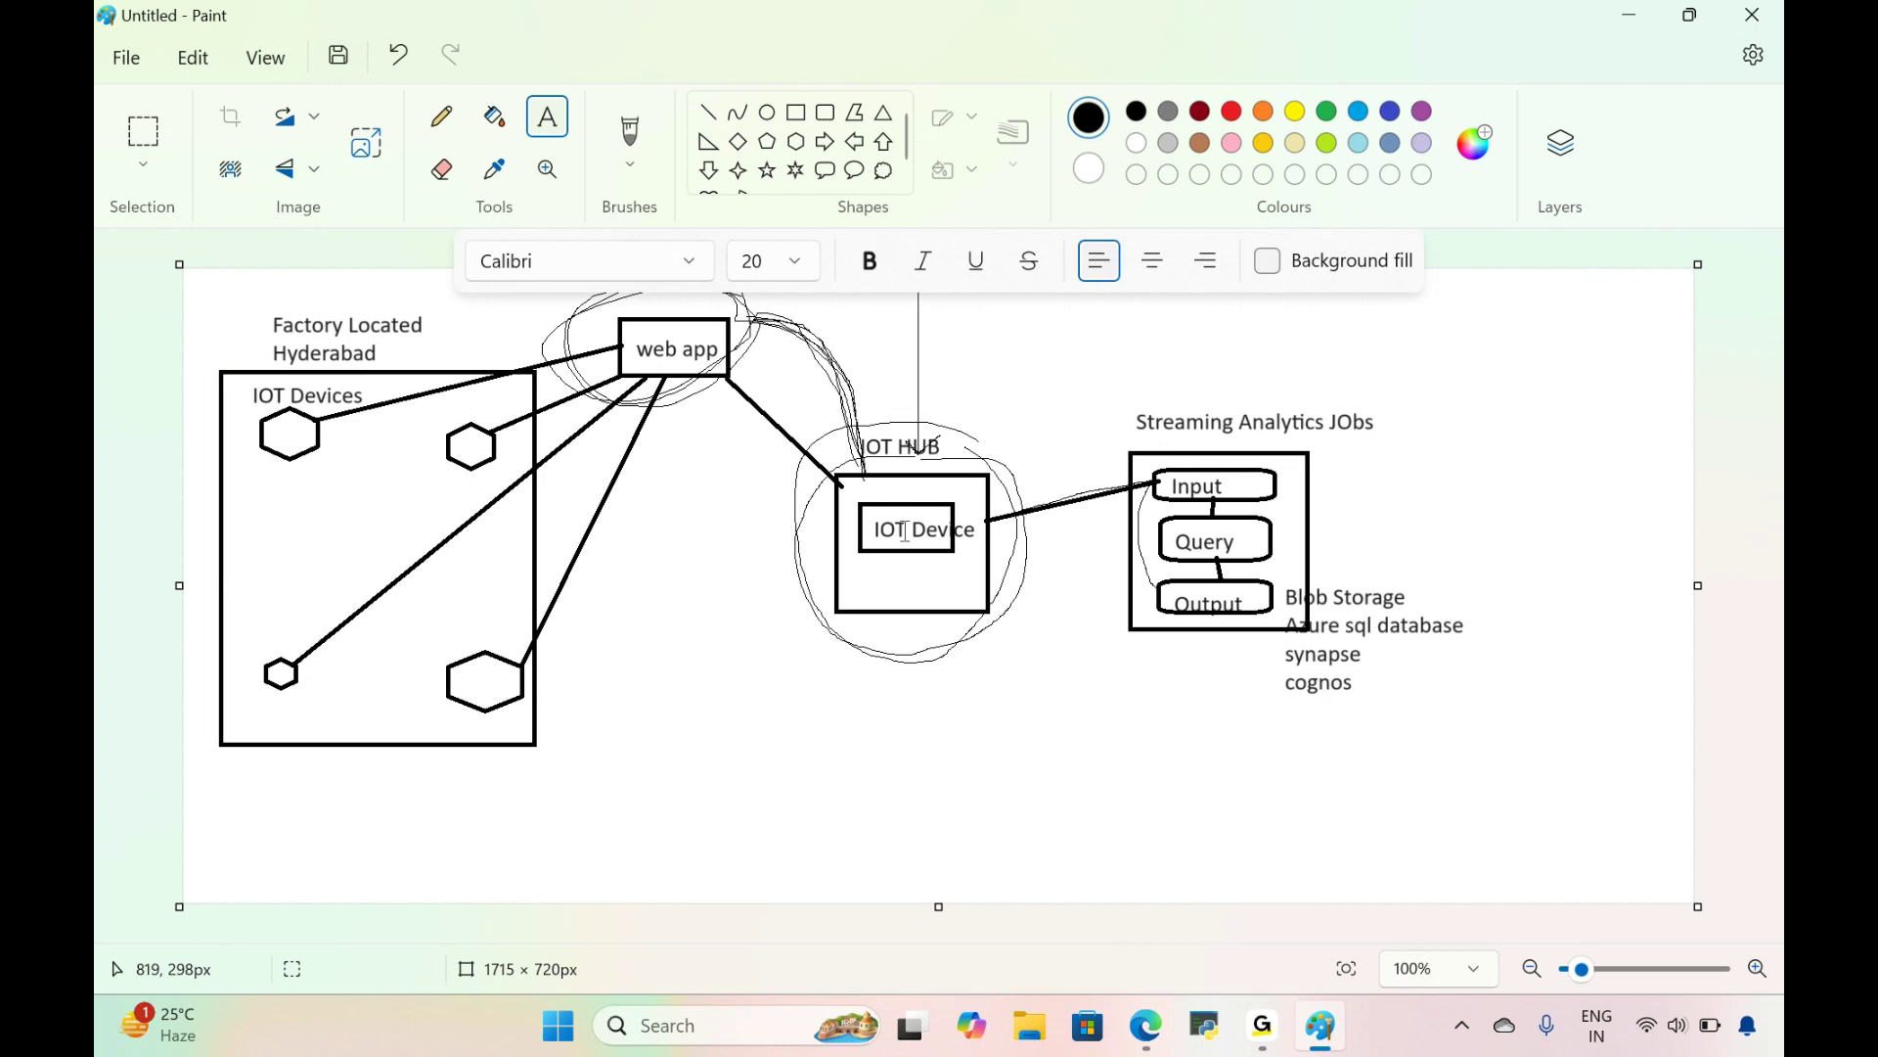
pyautogui.click(1629, 15)
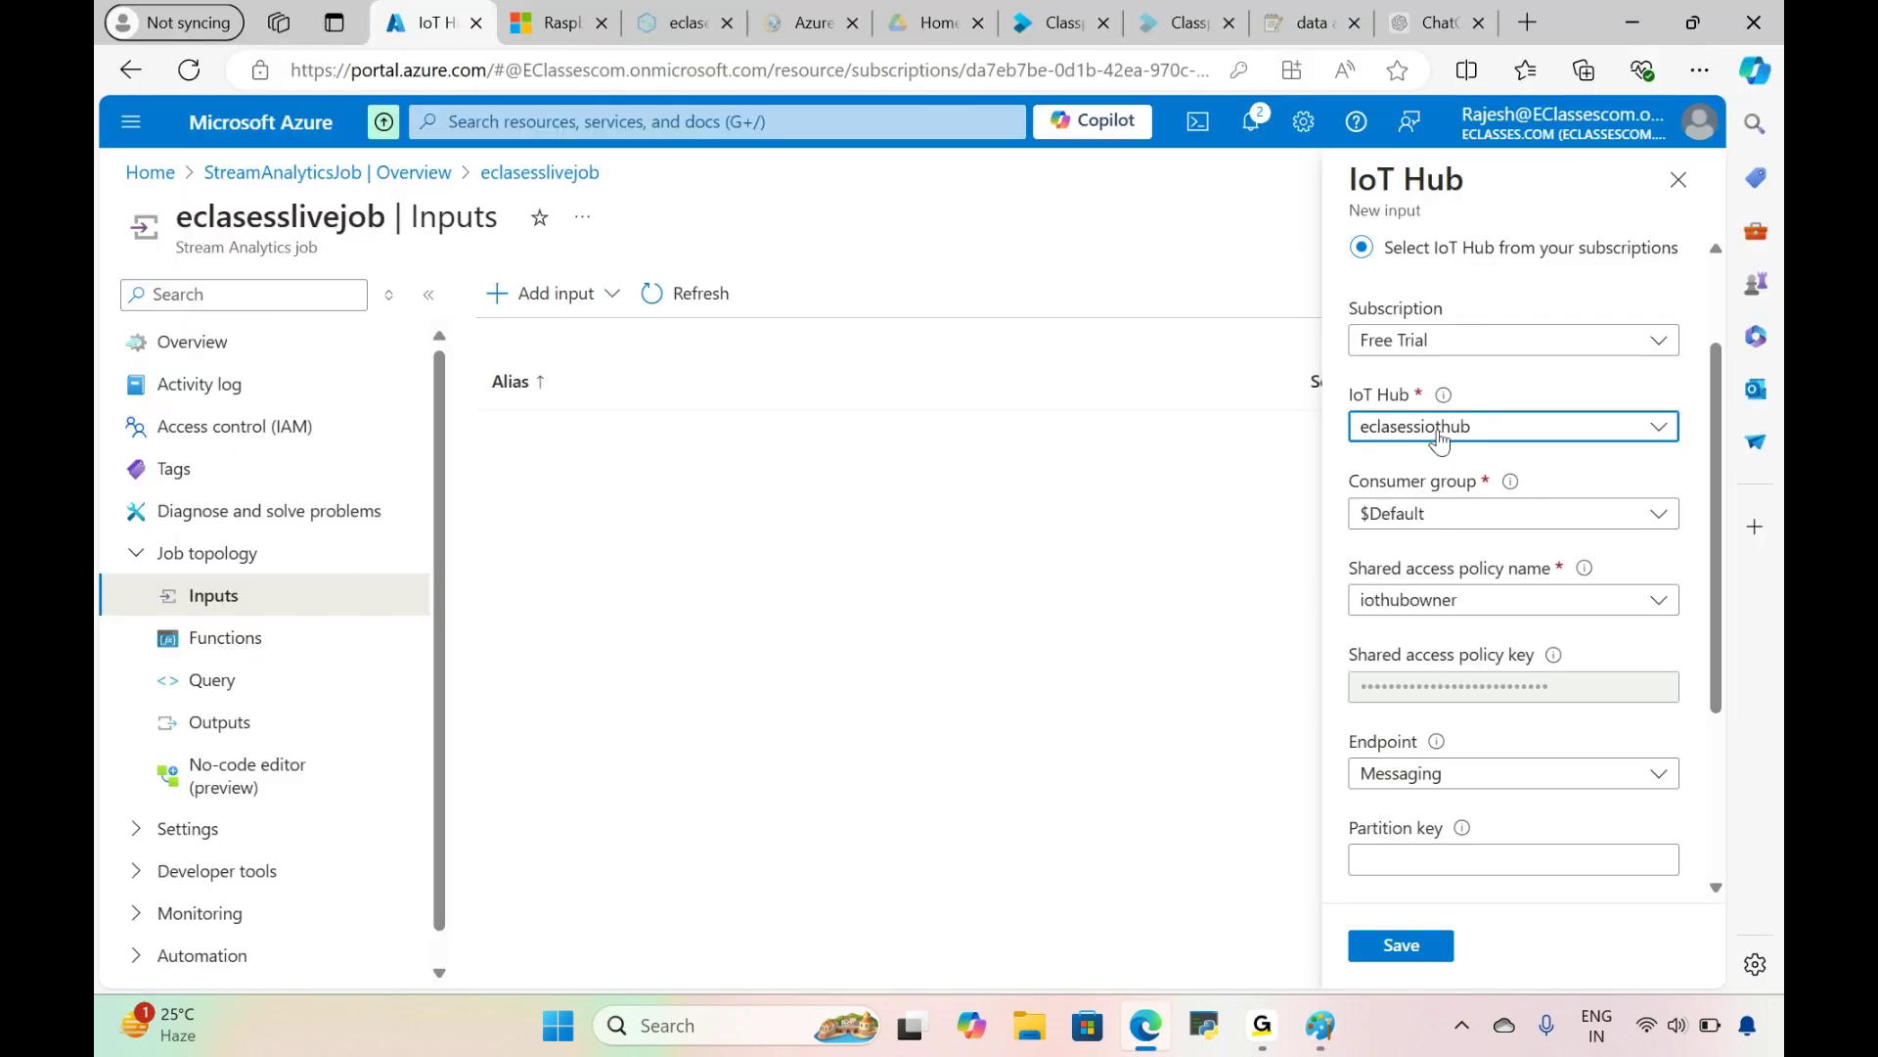
# Step: Review the event serialization formats, keep JSON, and save the new IoT Hub input
pyautogui.moveTo(1723, 536); pyautogui.dragTo(1722, 776)
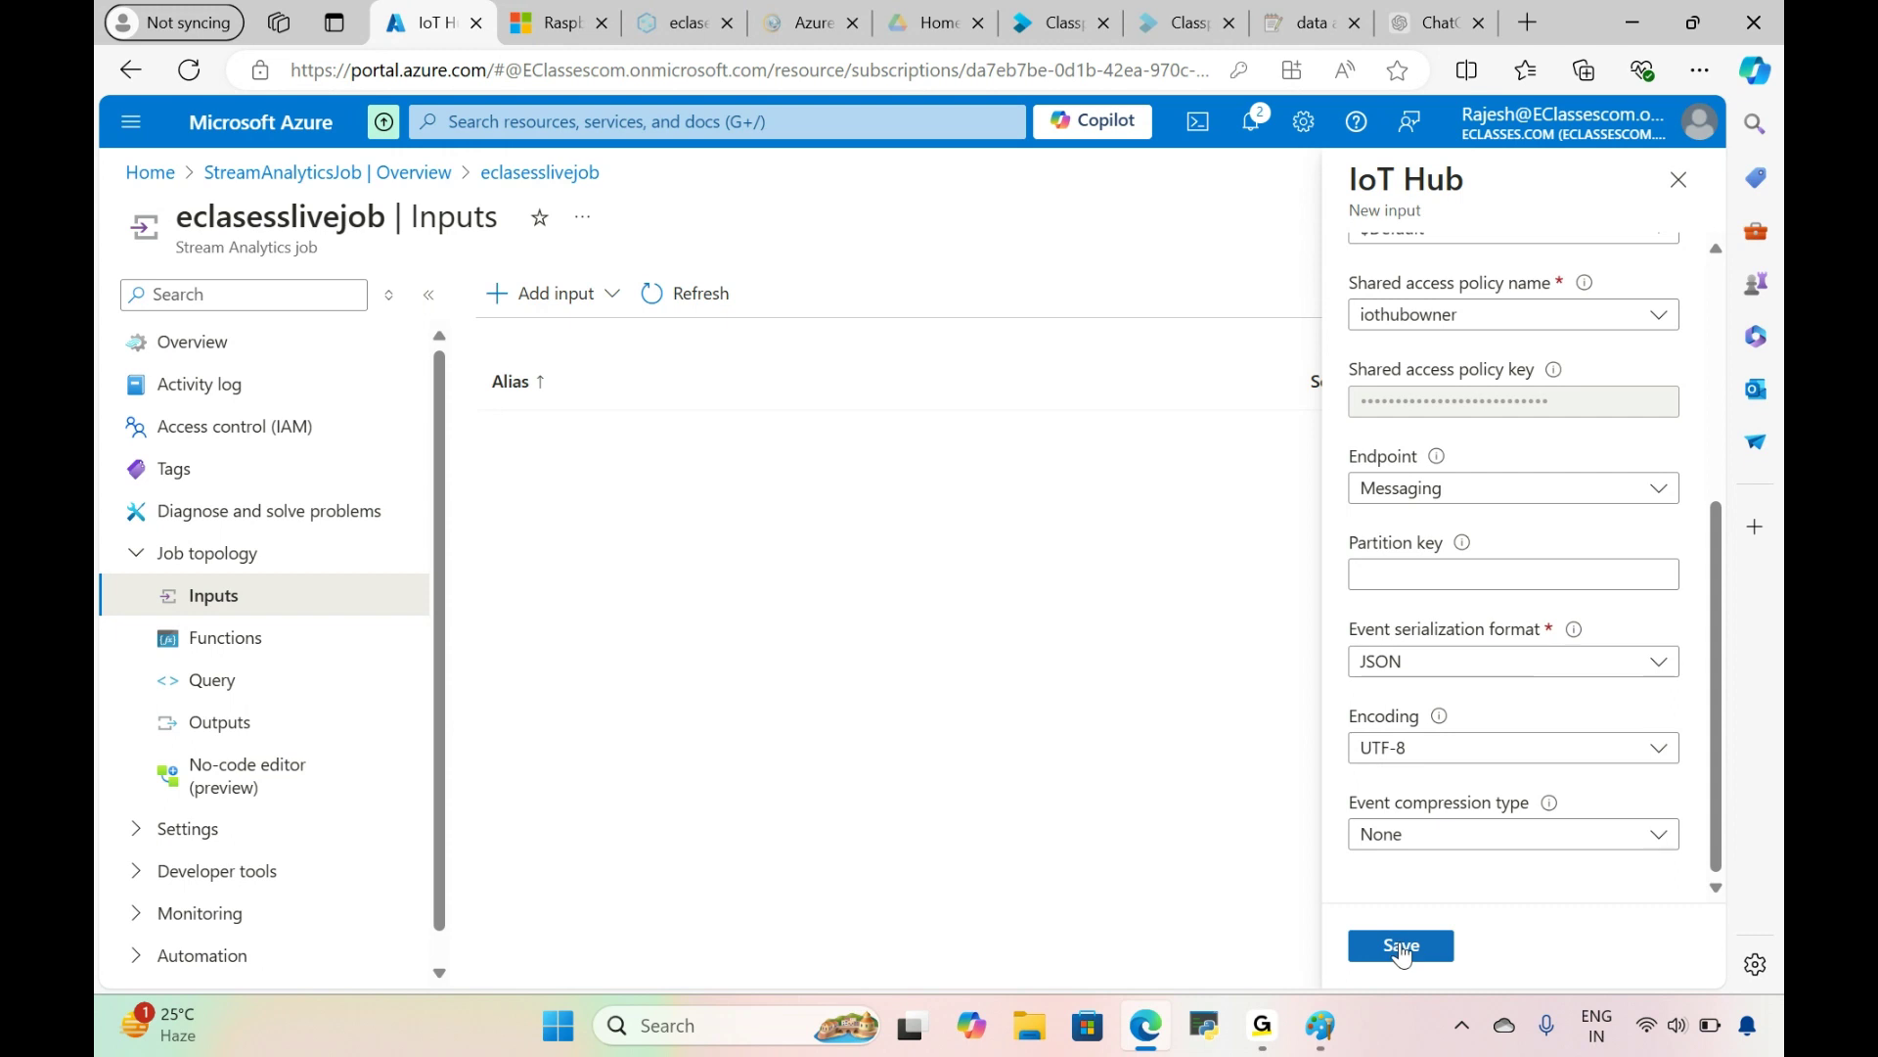
pyautogui.click(1423, 661)
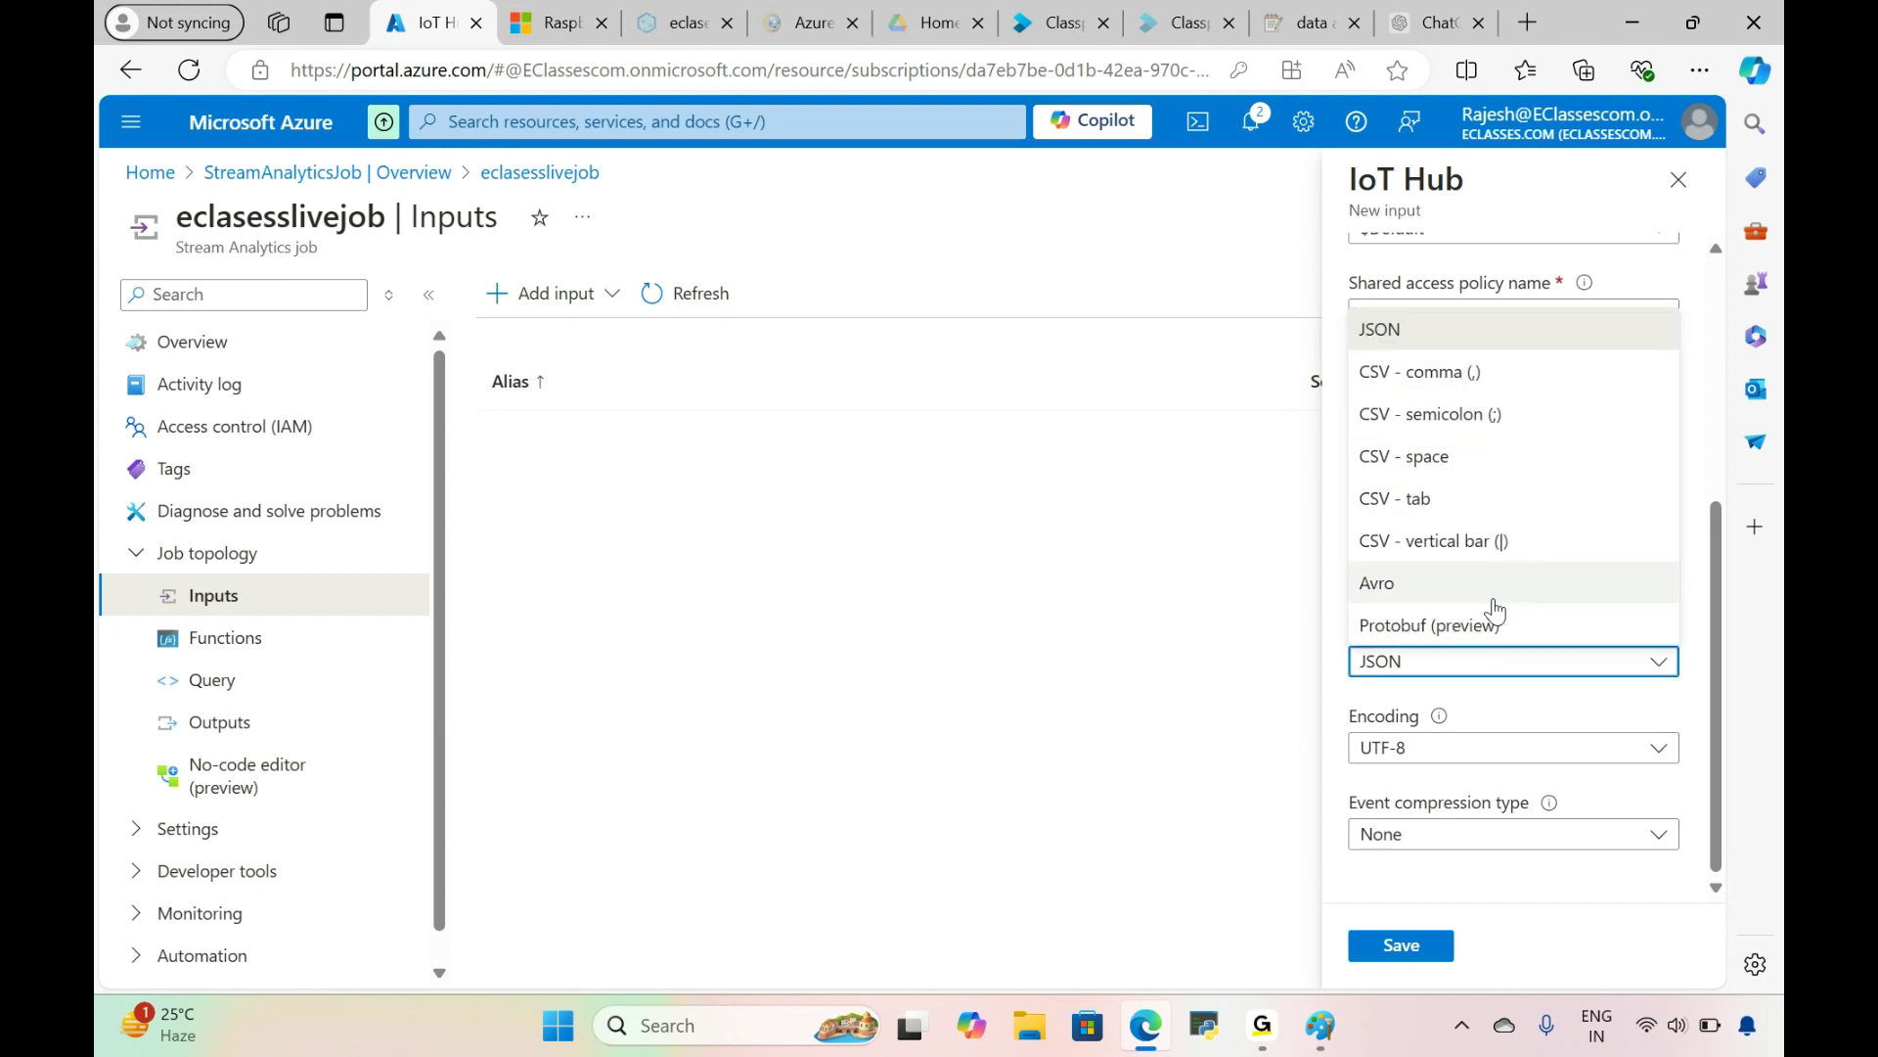
pyautogui.click(1630, 908)
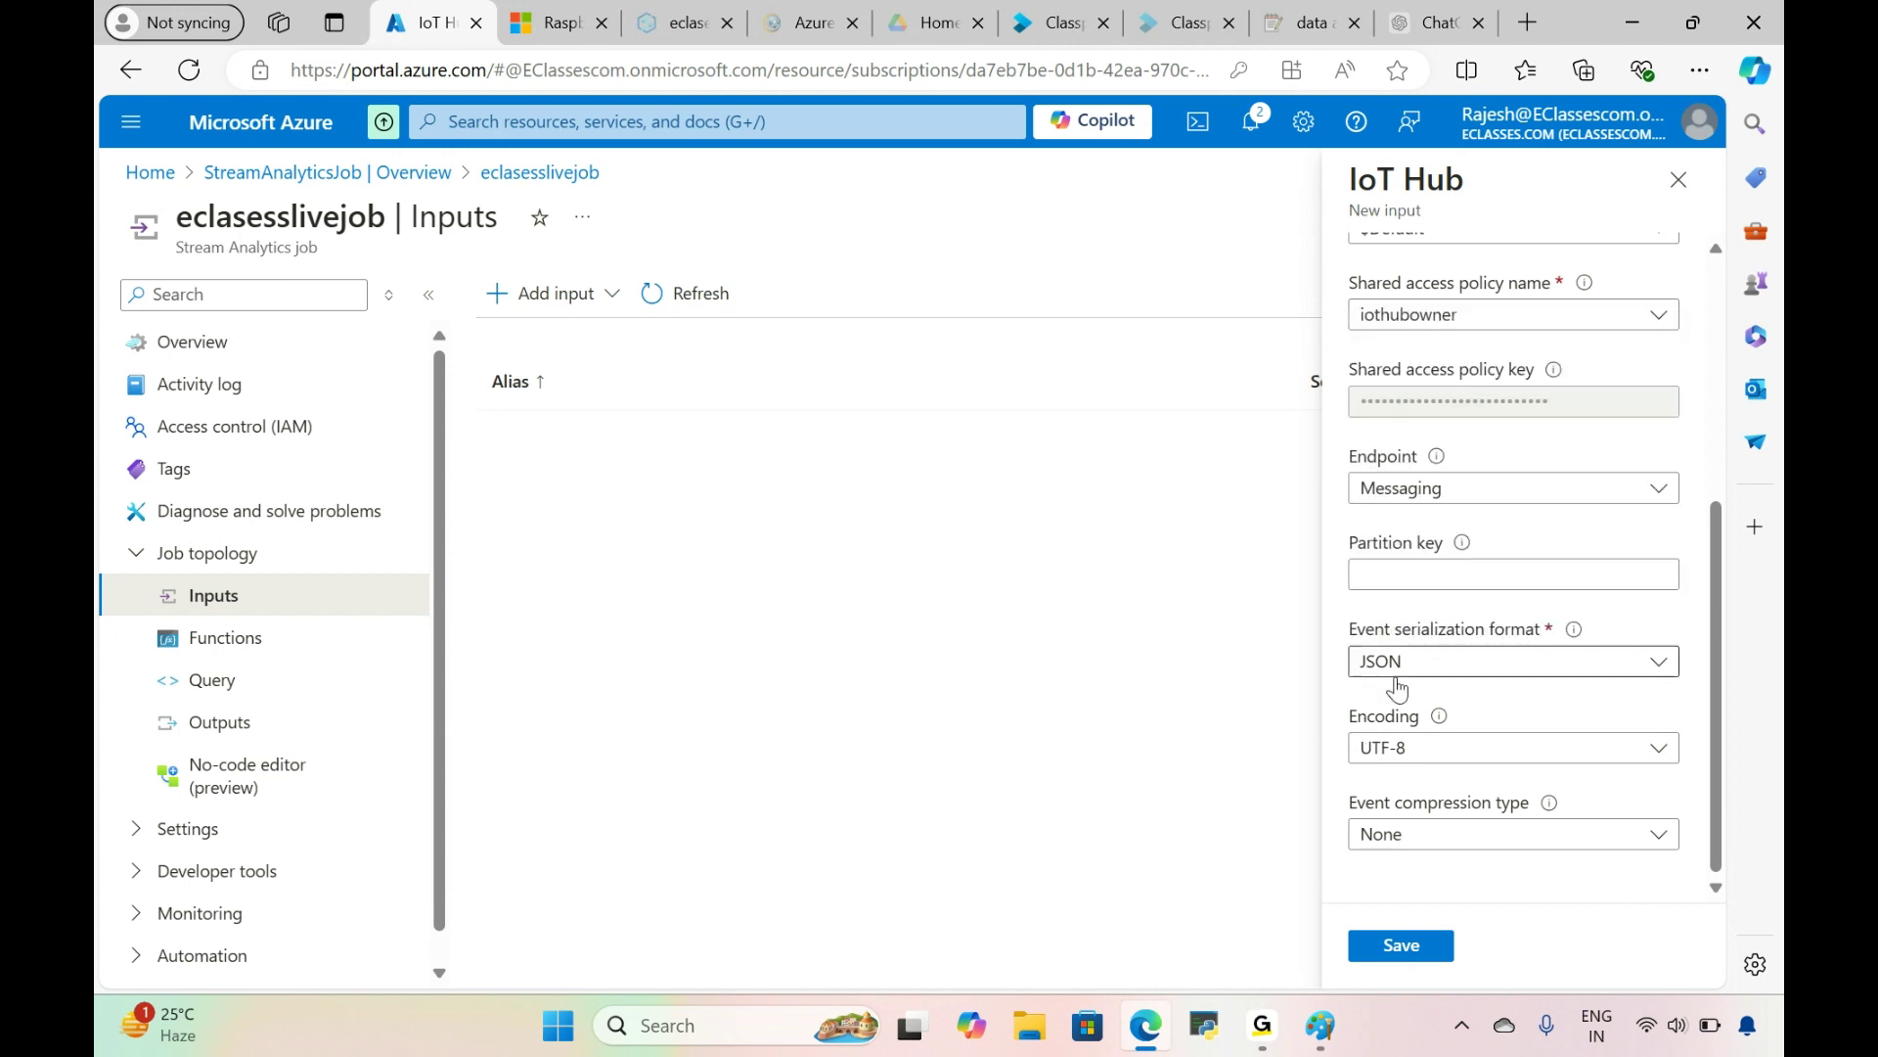
pyautogui.click(1399, 945)
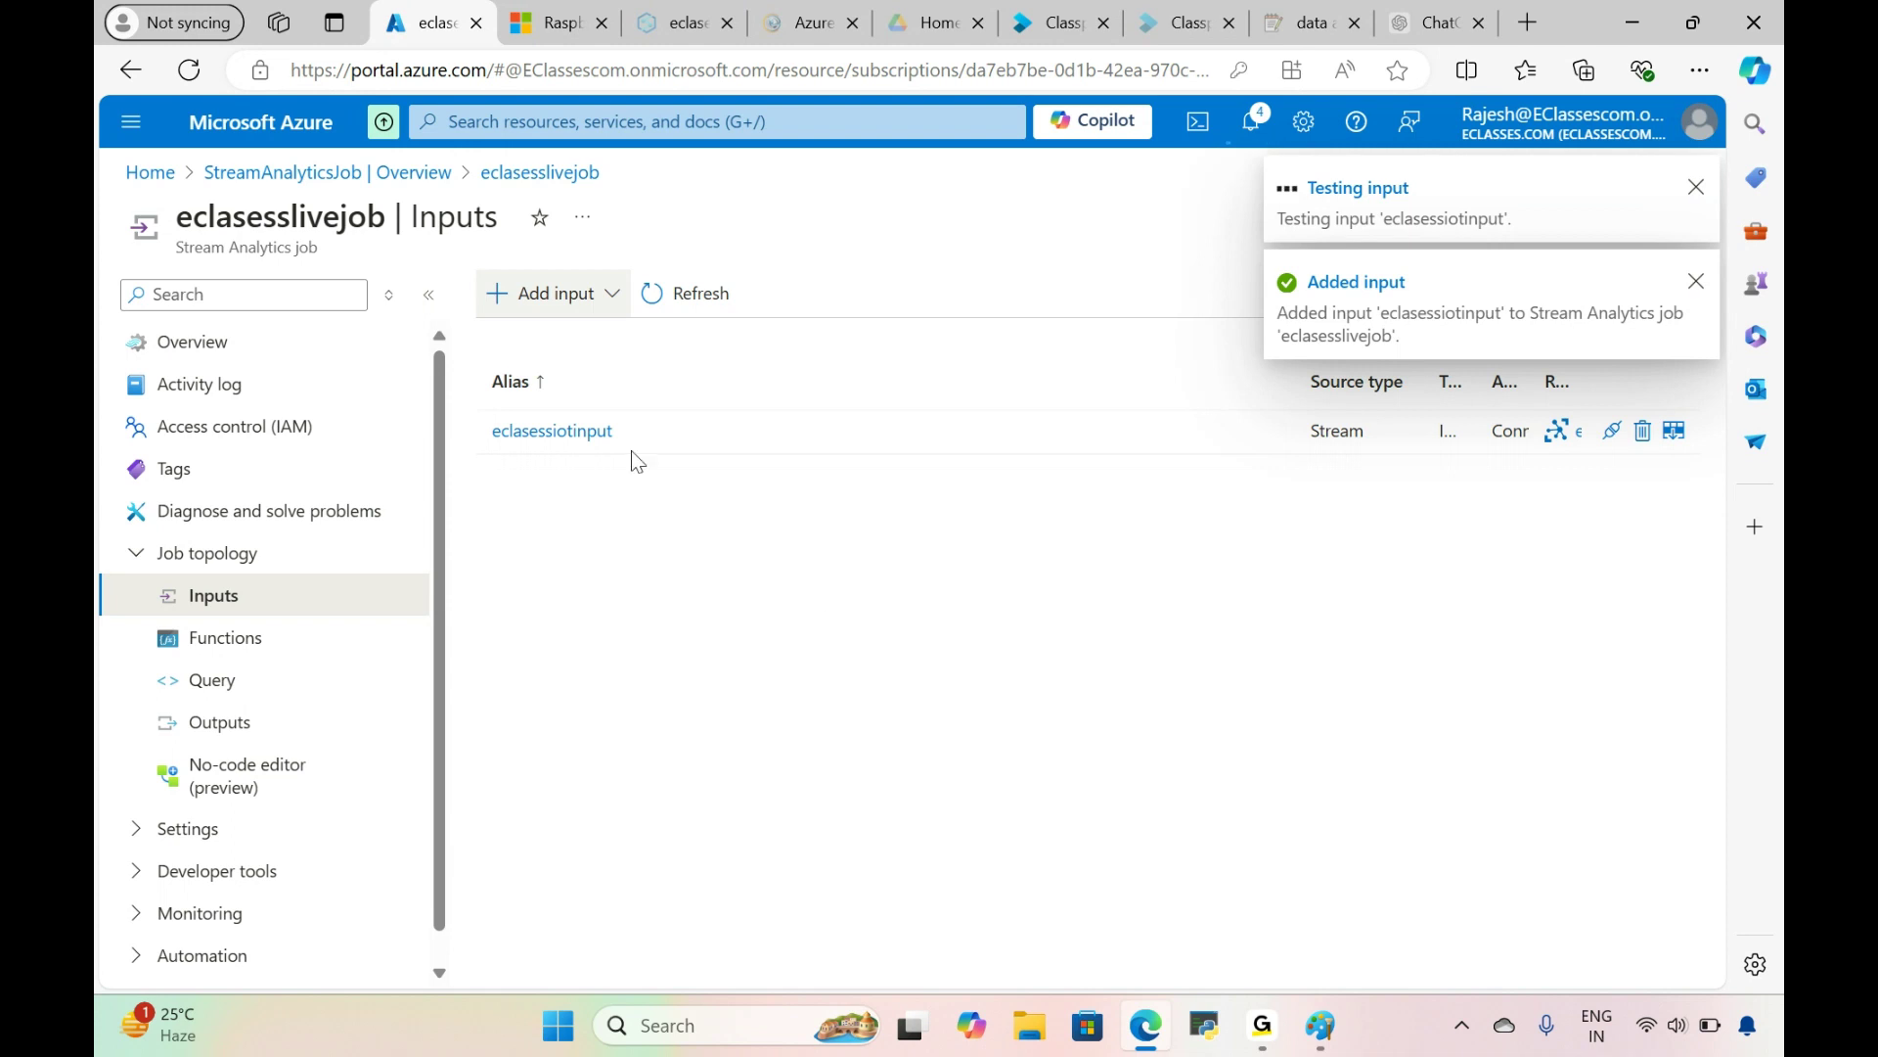
# Step: Start a new Blob storage/ADLS Gen2 output for the job and give it the alias azureeclasessiotoutput
pyautogui.click(264, 738)
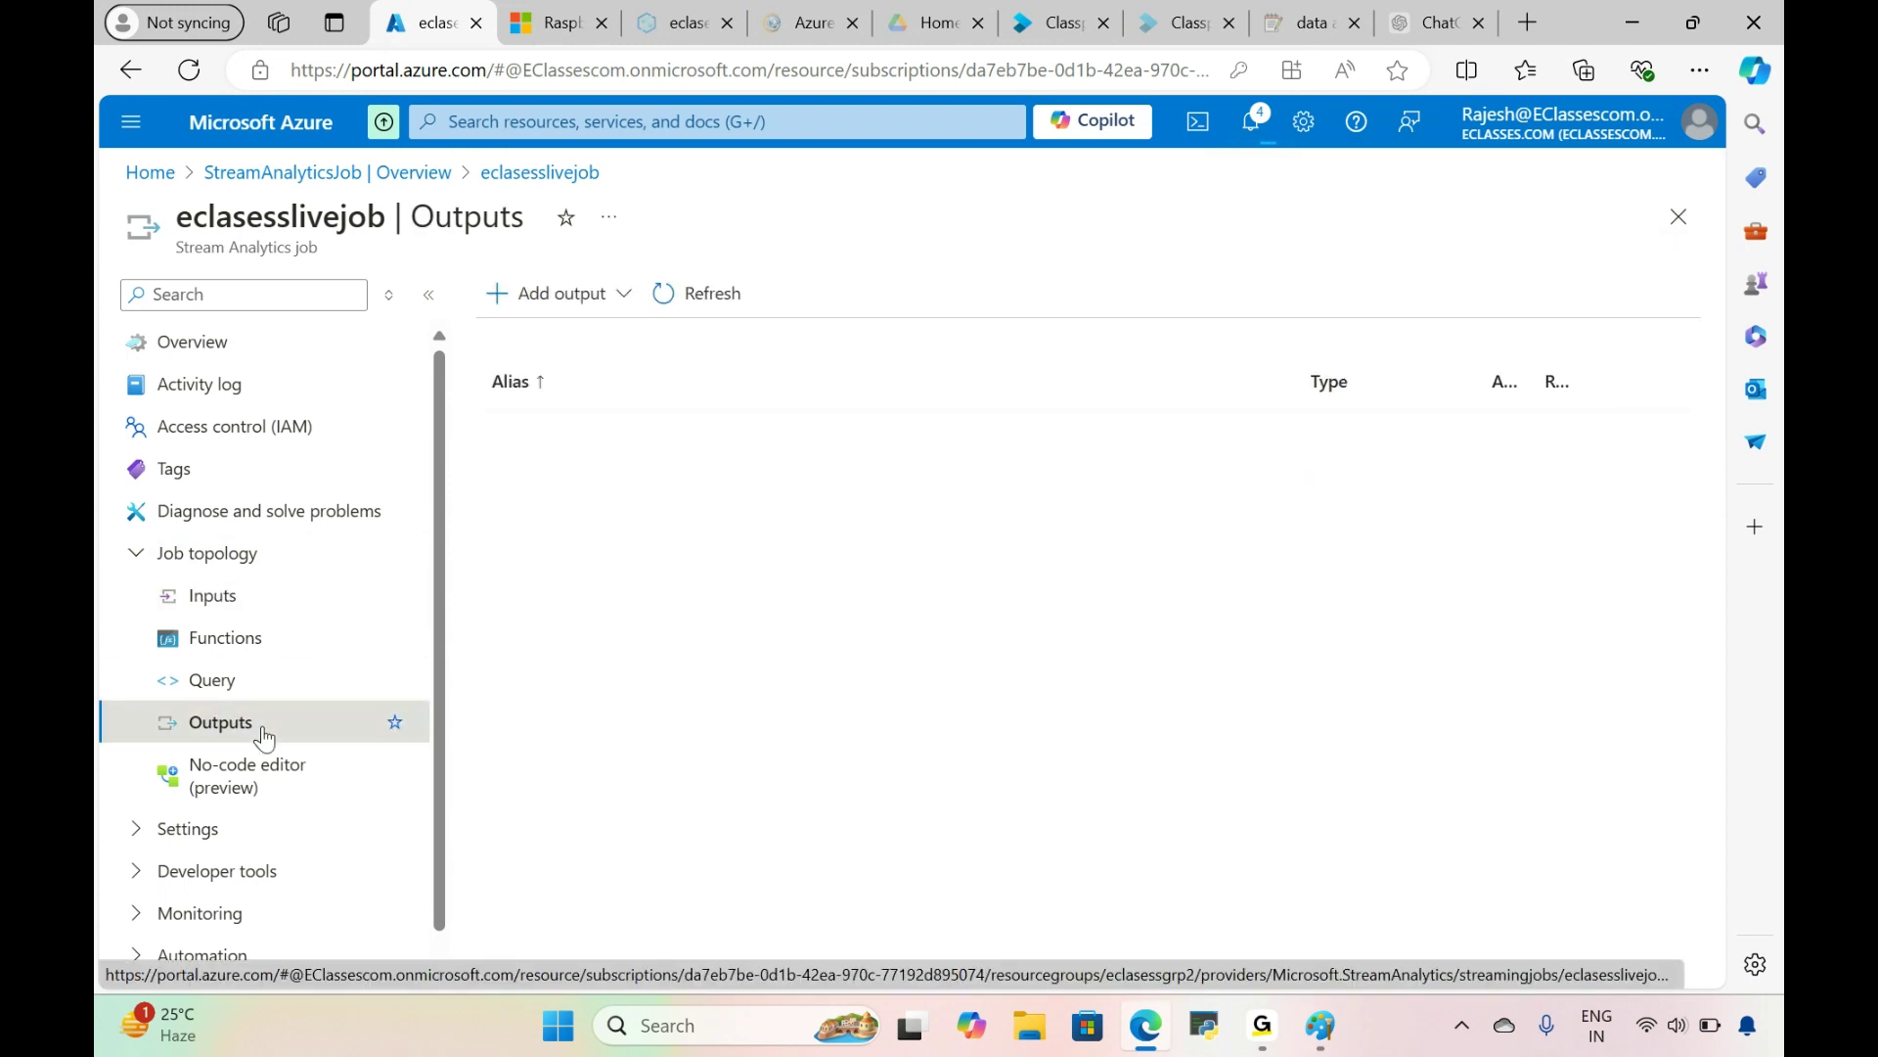
pyautogui.click(613, 311)
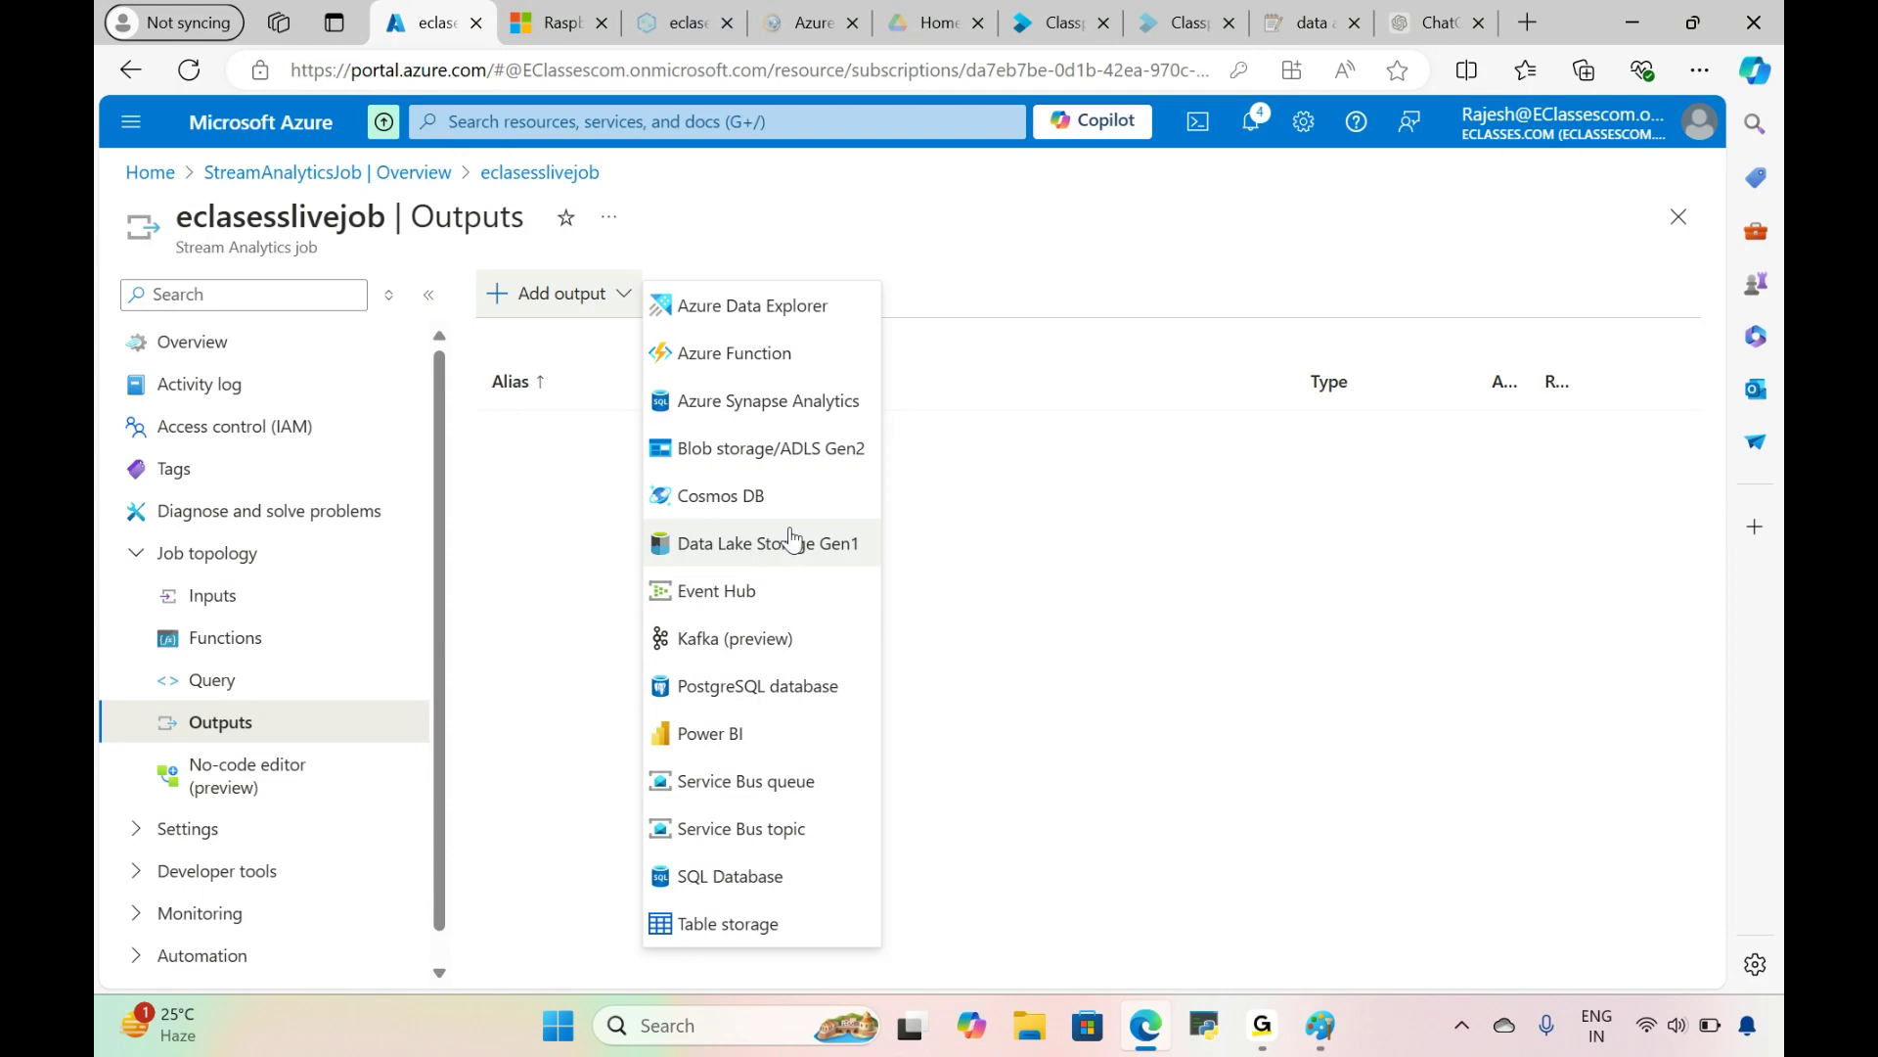
pyautogui.click(808, 451)
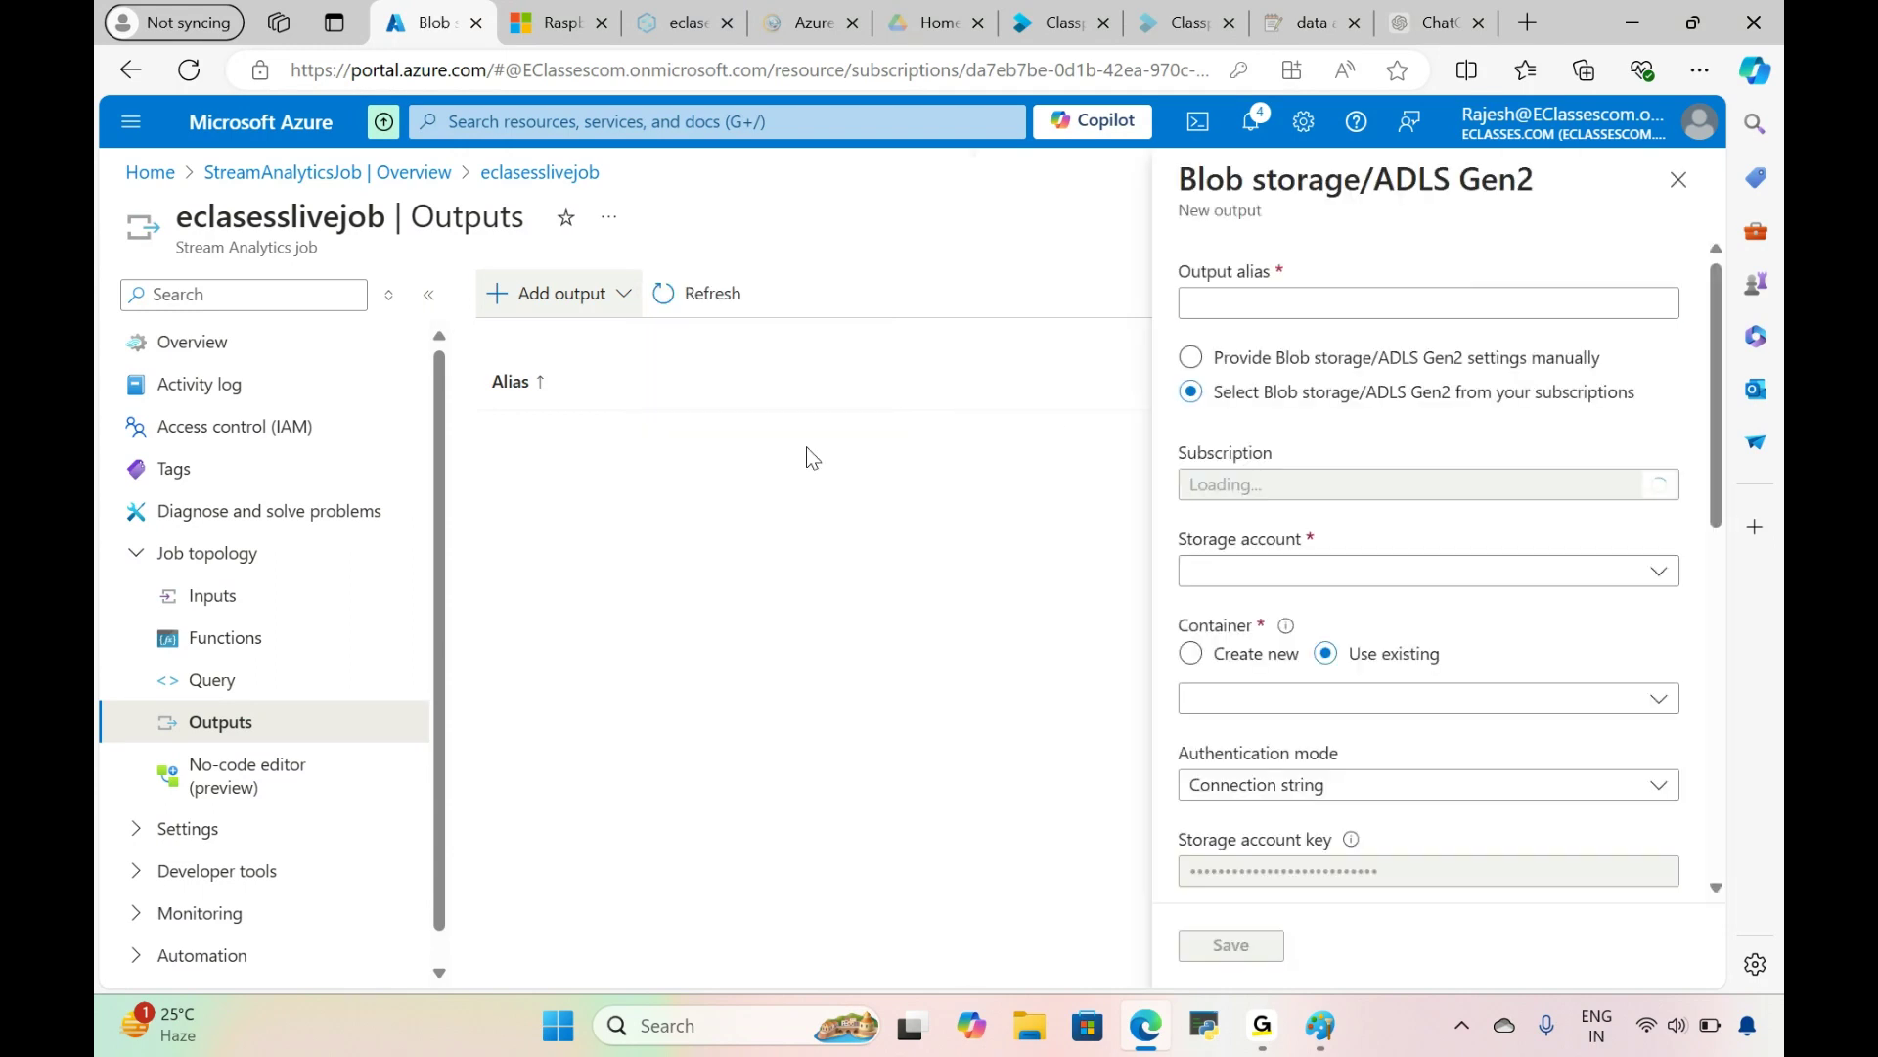
pyautogui.click(1351, 306)
pyautogui.write('azure')
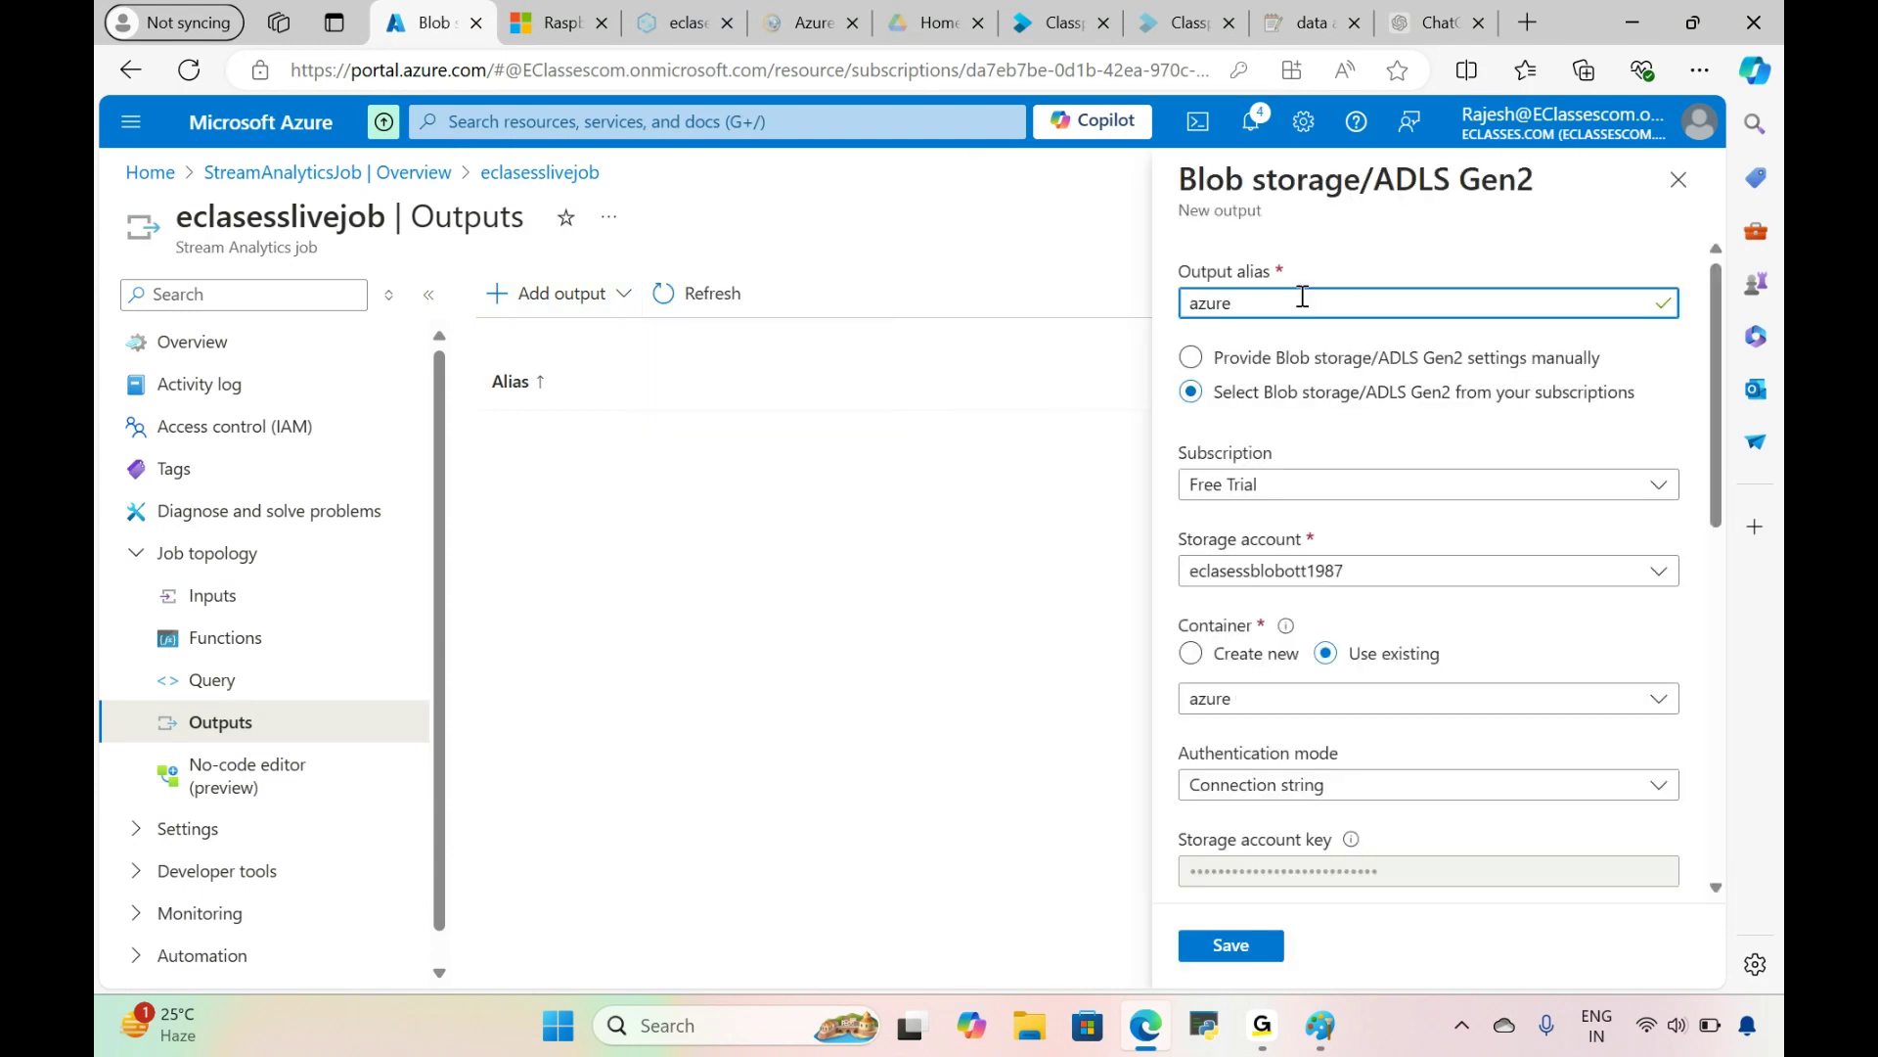
pyautogui.write('eclasessiotoutput')
# Step: Choose eclasessblobott1987 as the output's storage account and azure as its existing container
pyautogui.scroll(-2, 1712, 483)
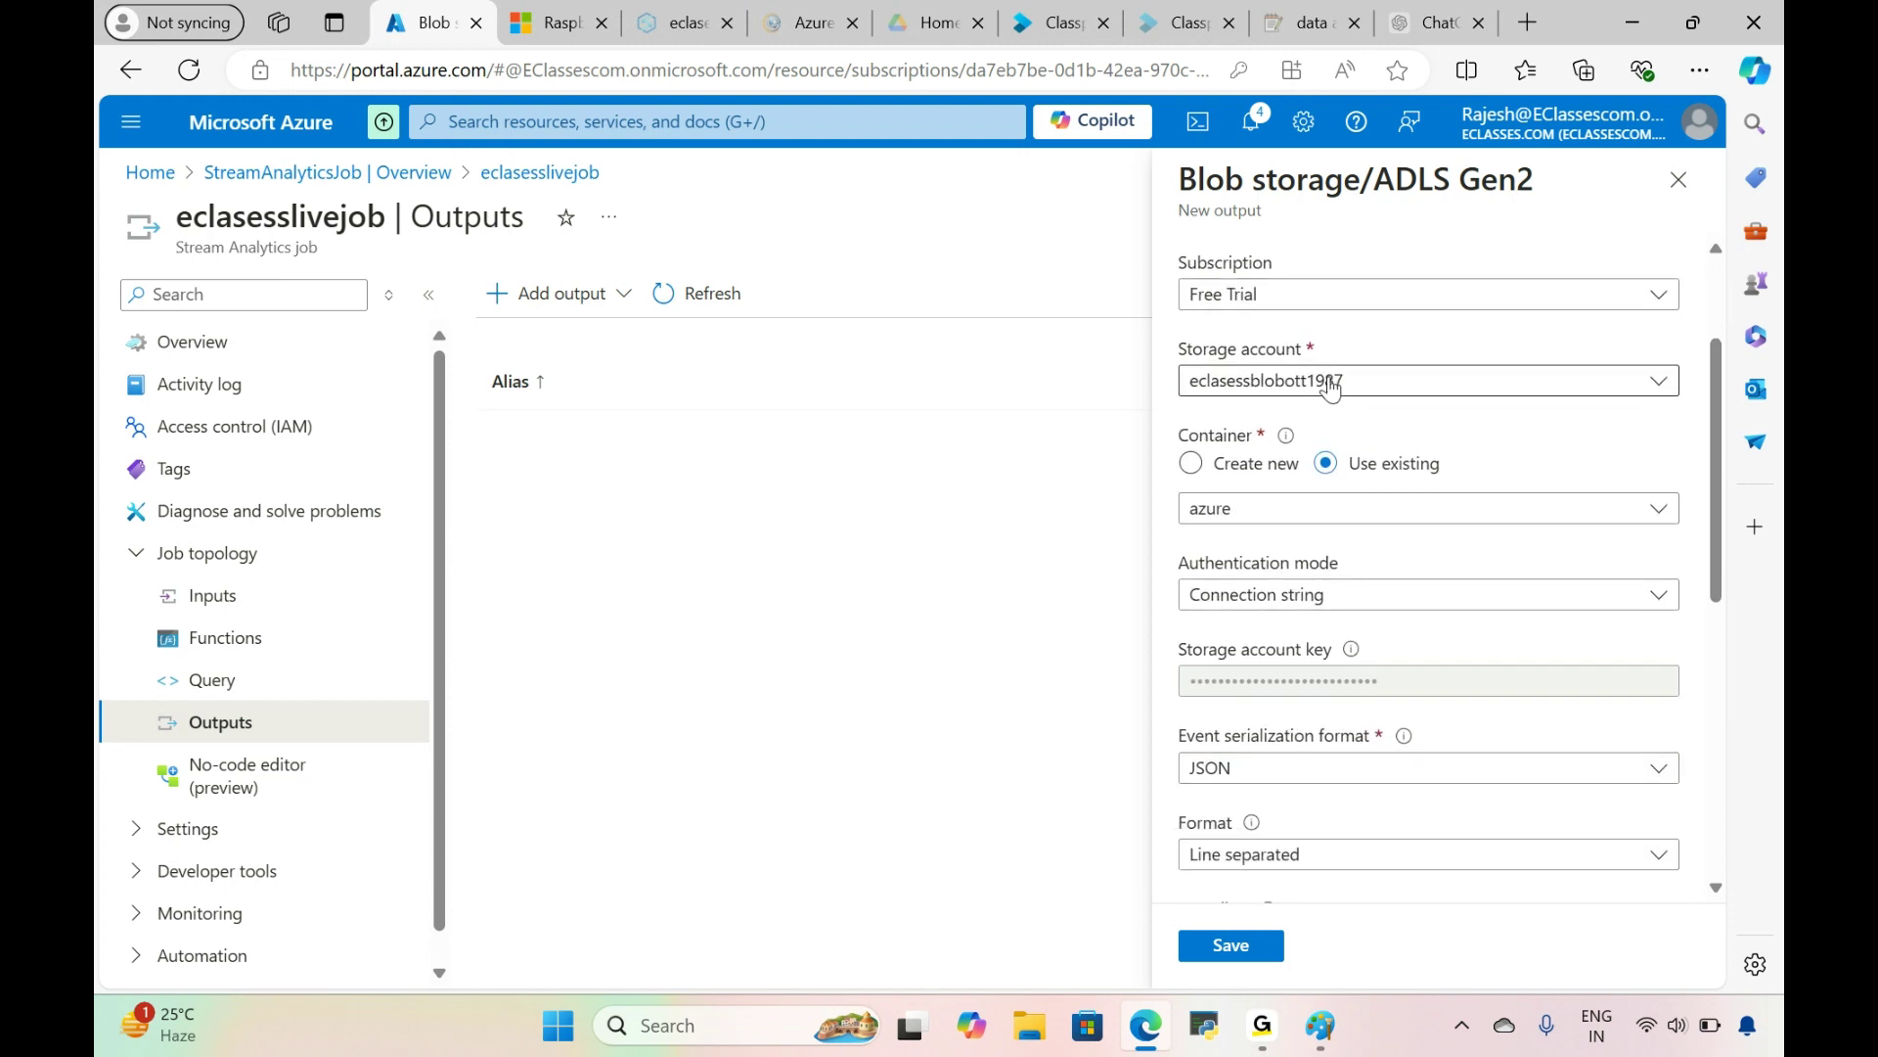
pyautogui.click(1331, 389)
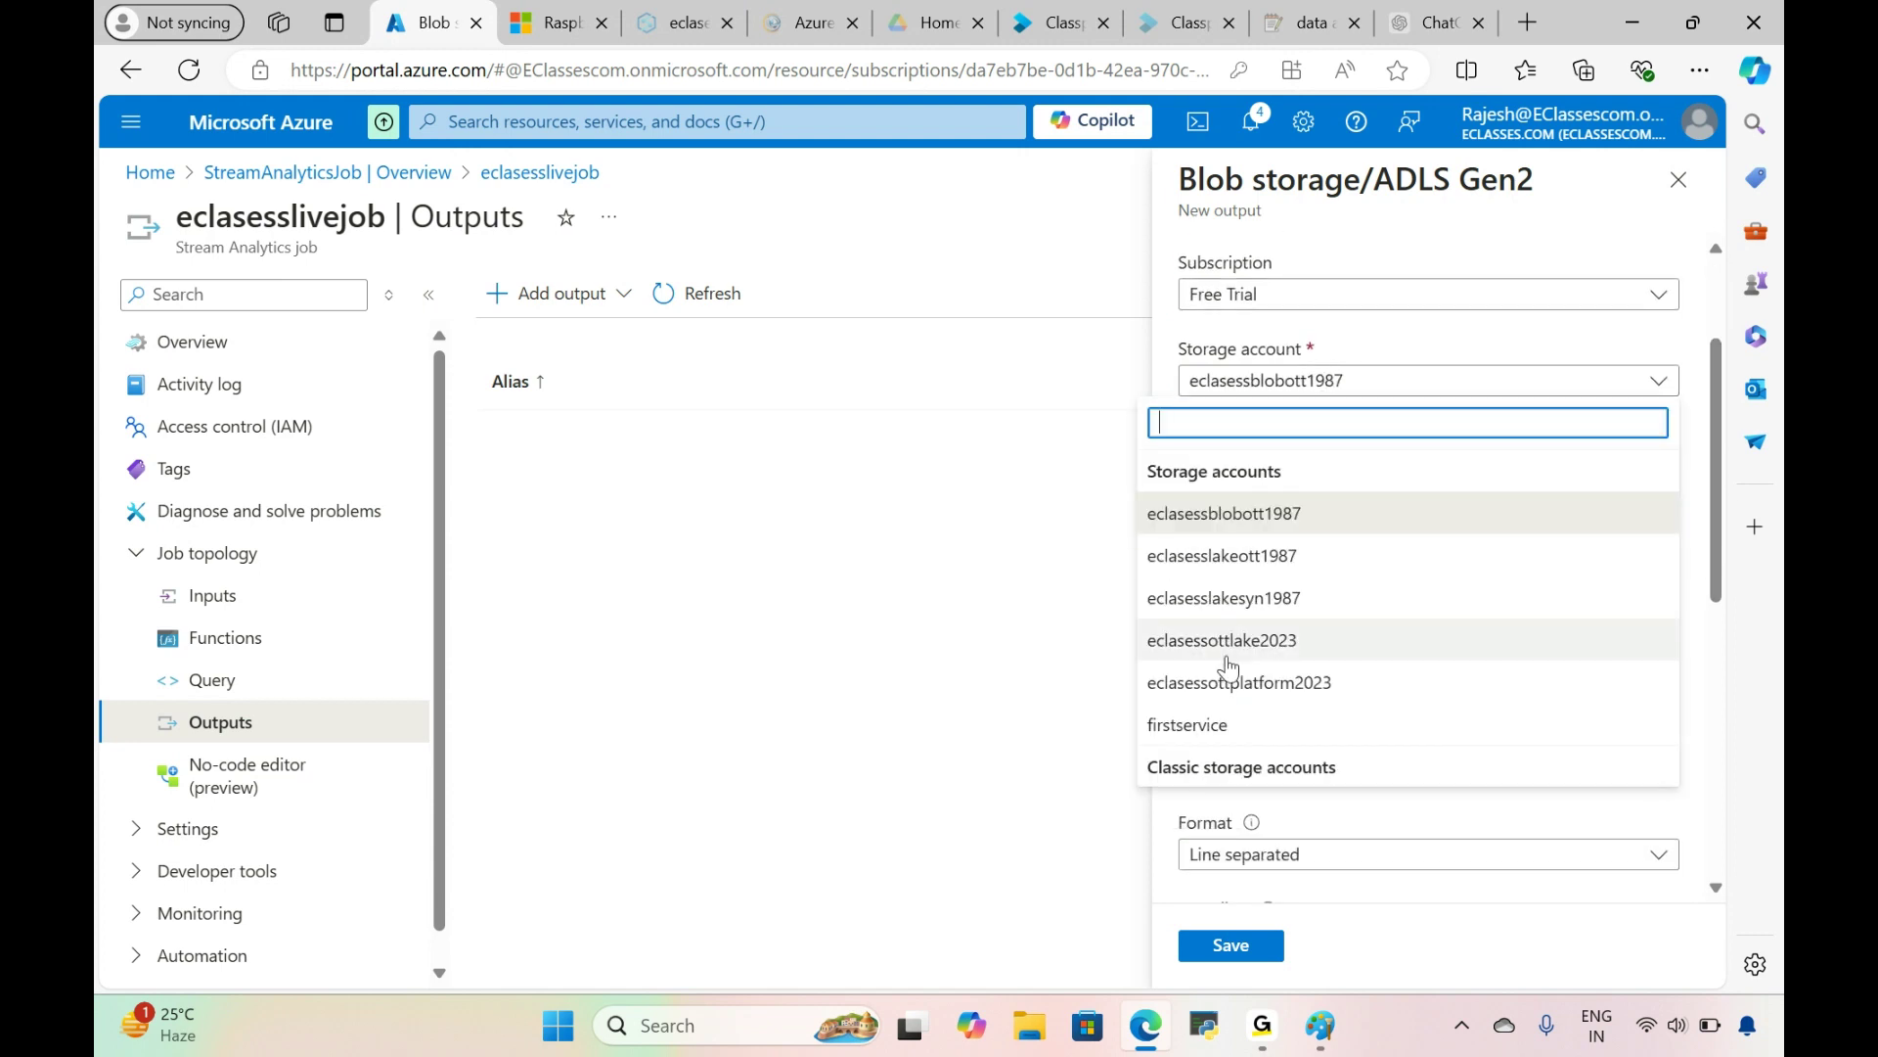
pyautogui.click(1256, 518)
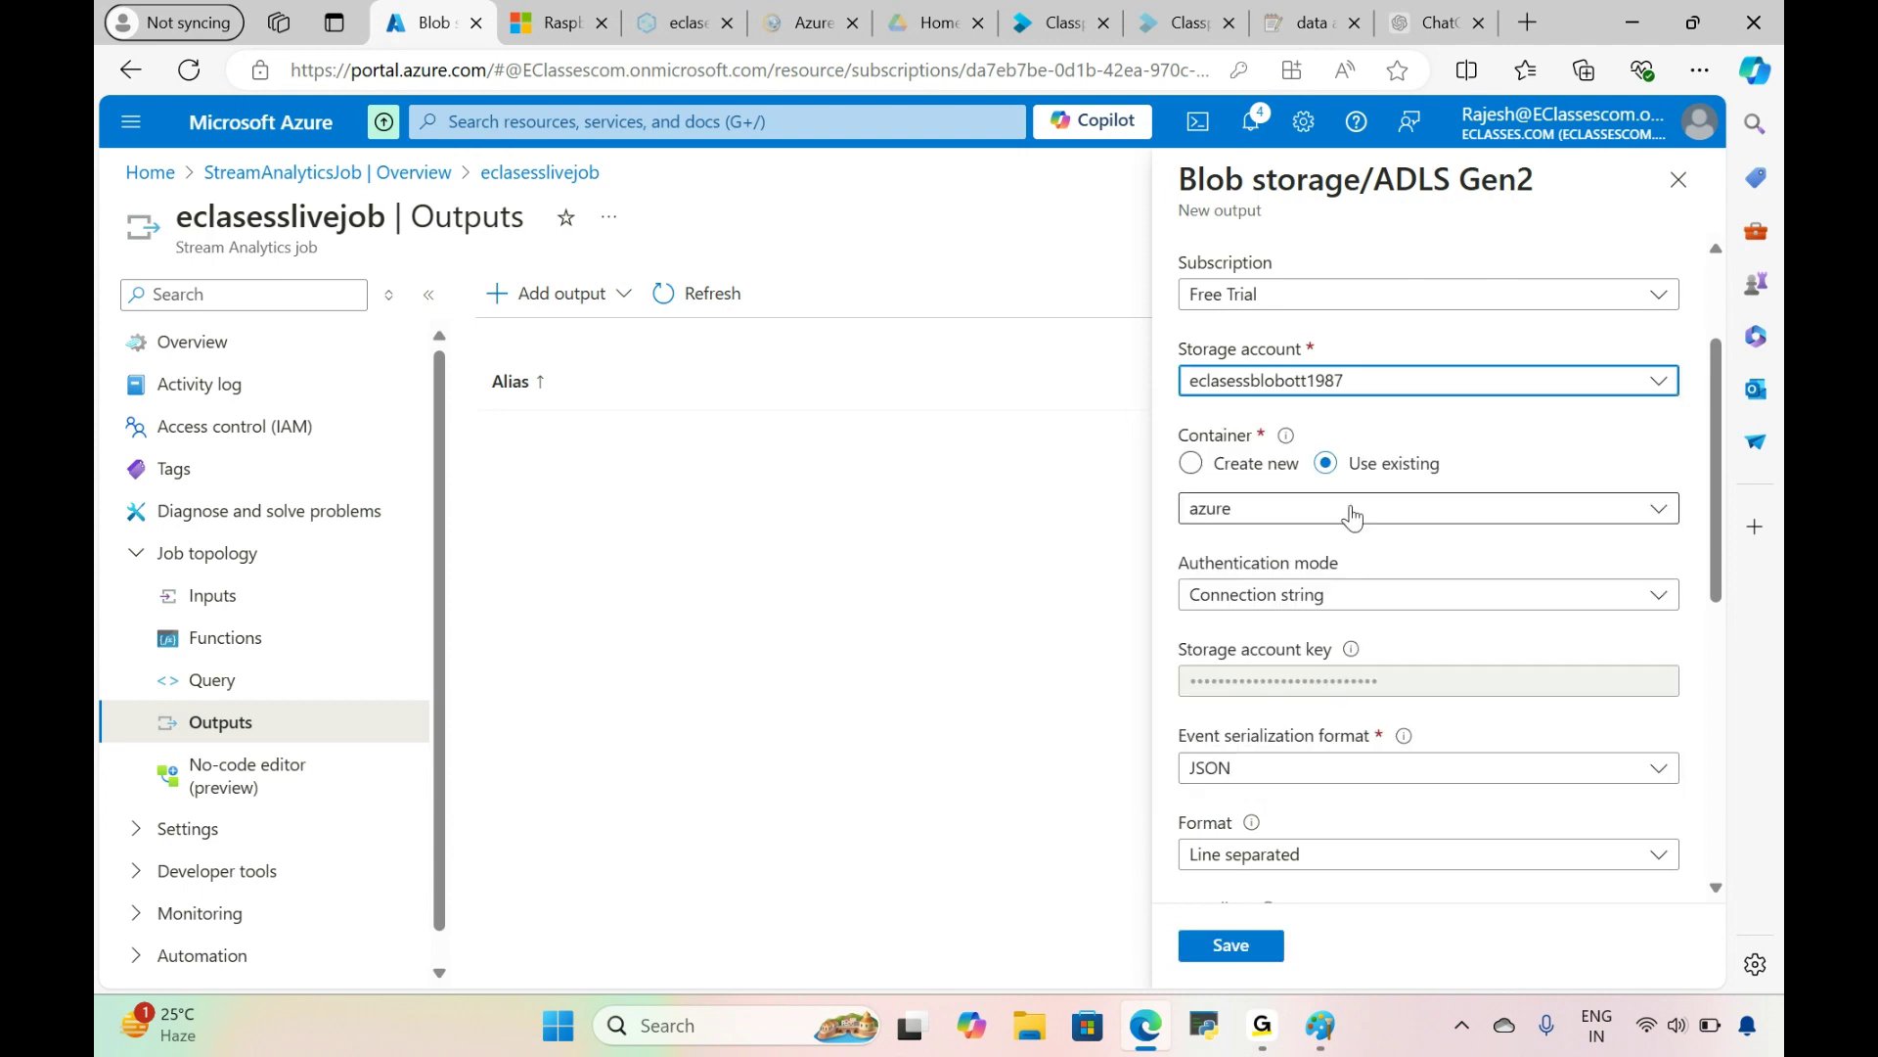
pyautogui.click(1238, 510)
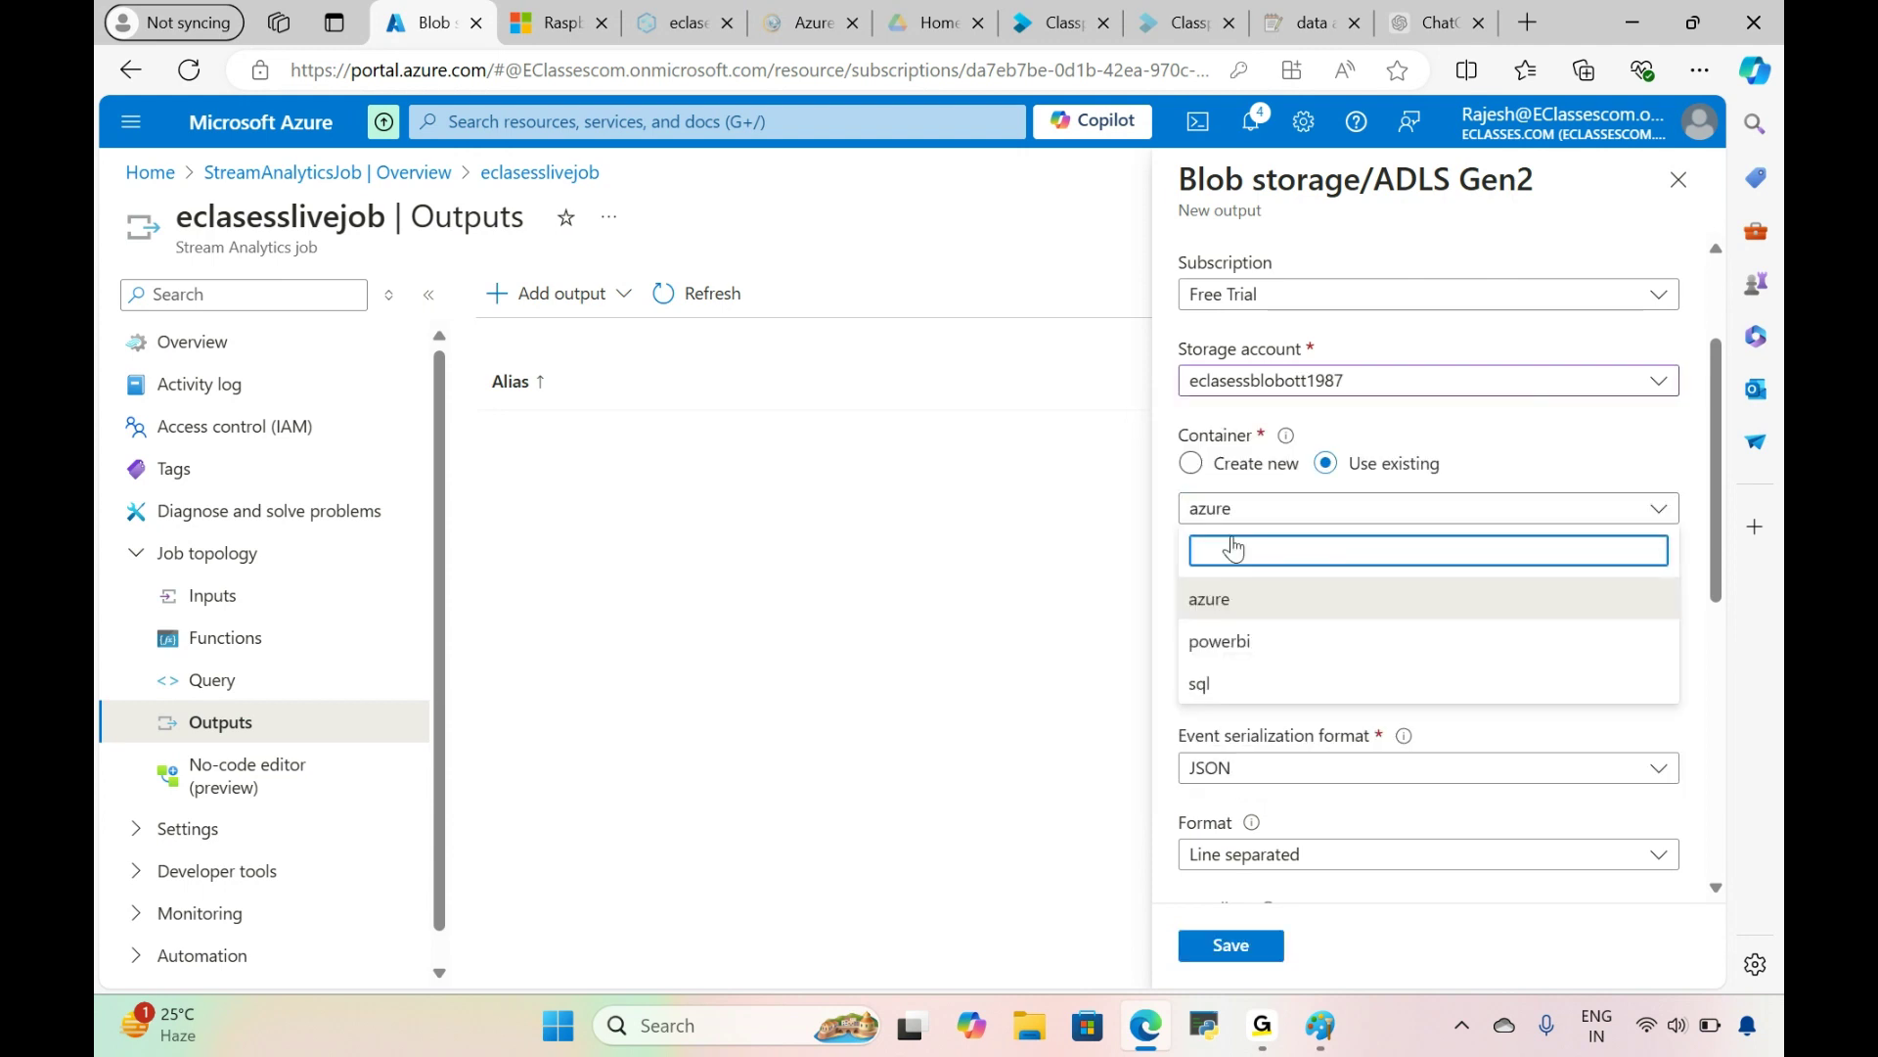
pyautogui.click(1223, 599)
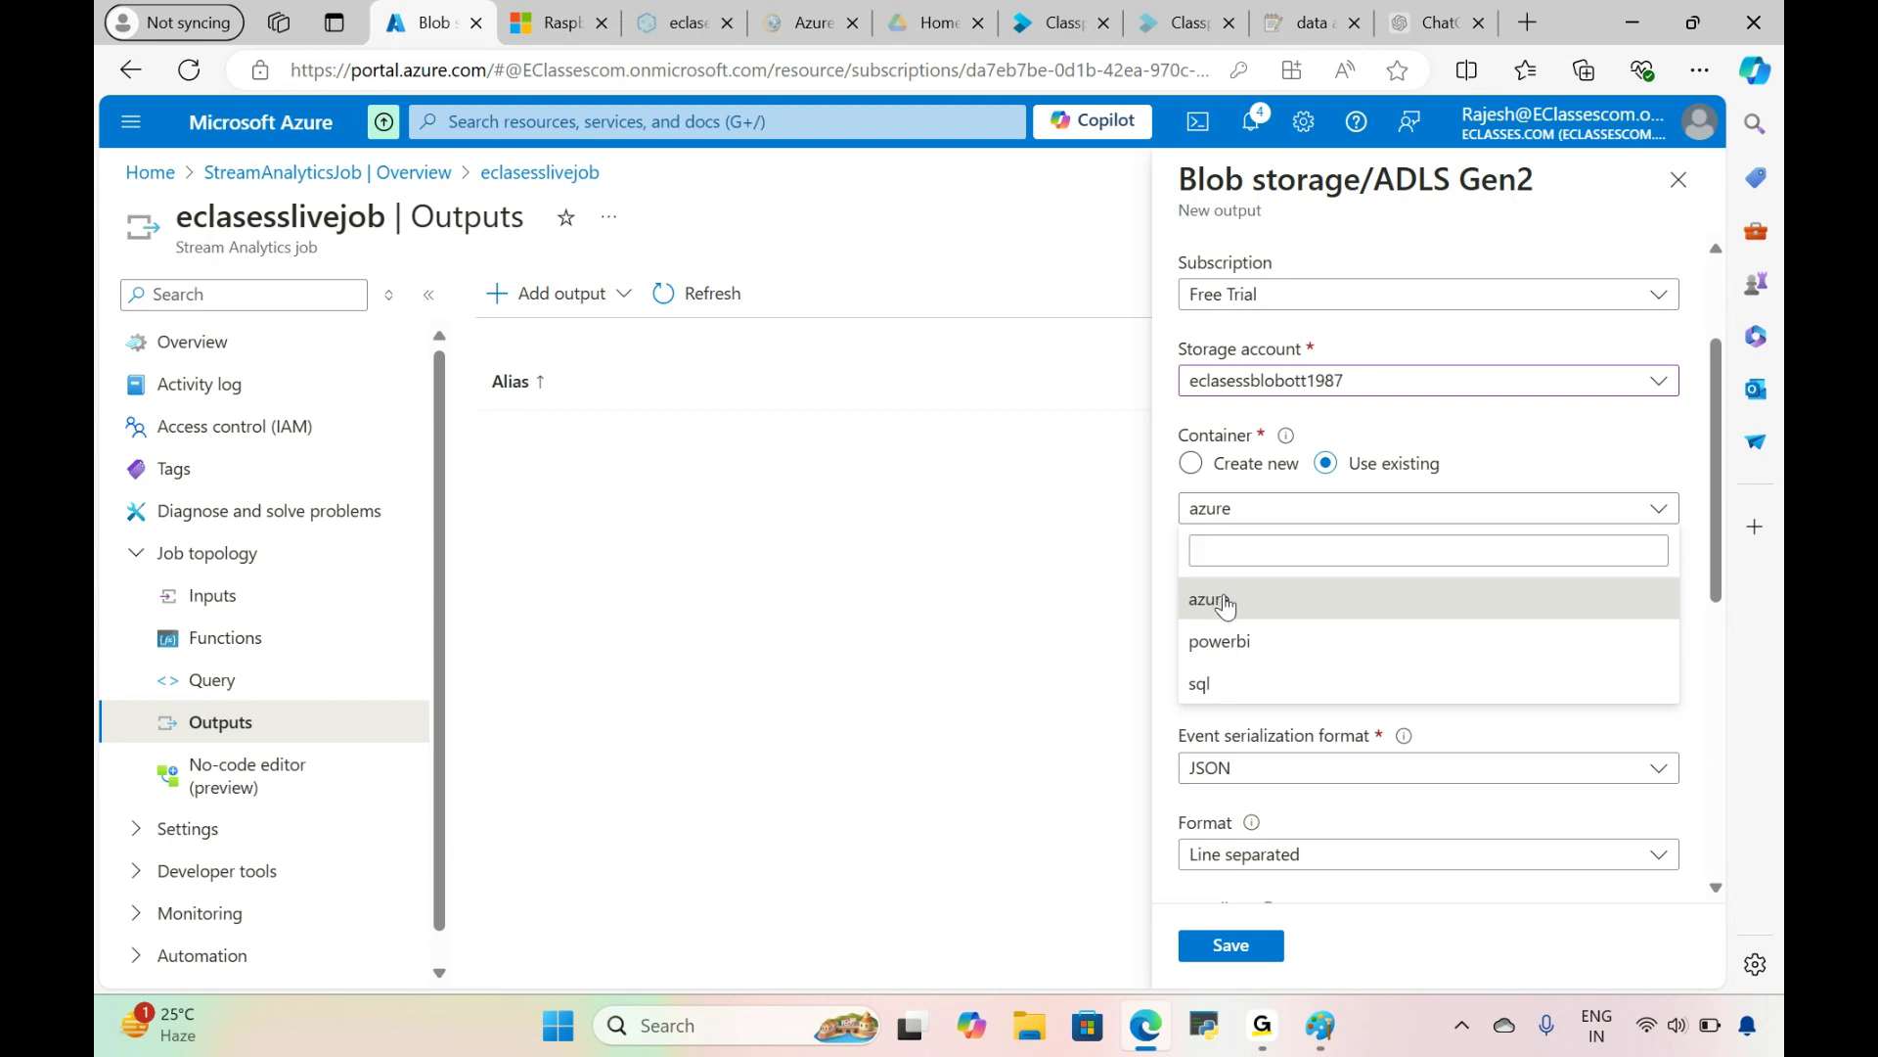
# Step: Set the output's event serialization format to CSV - comma (,)
pyautogui.moveTo(1716, 542); pyautogui.dragTo(1720, 655)
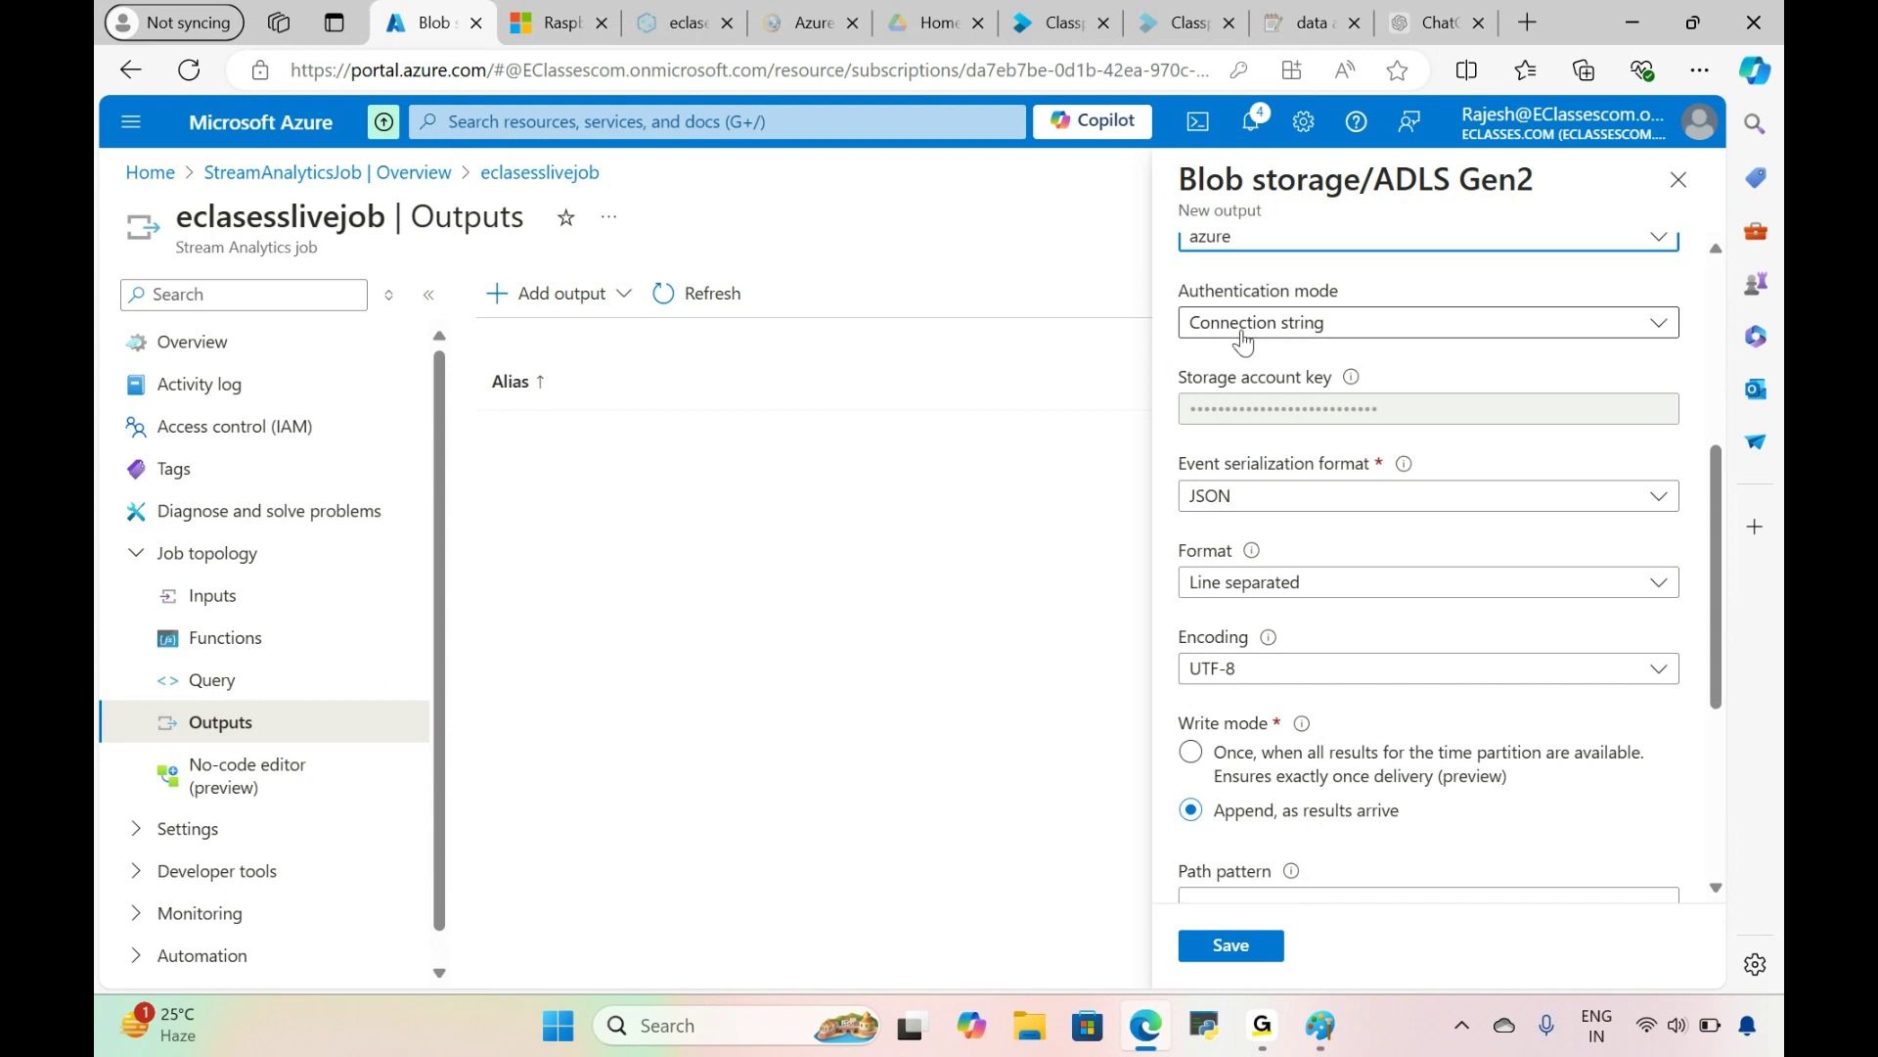
pyautogui.click(1247, 501)
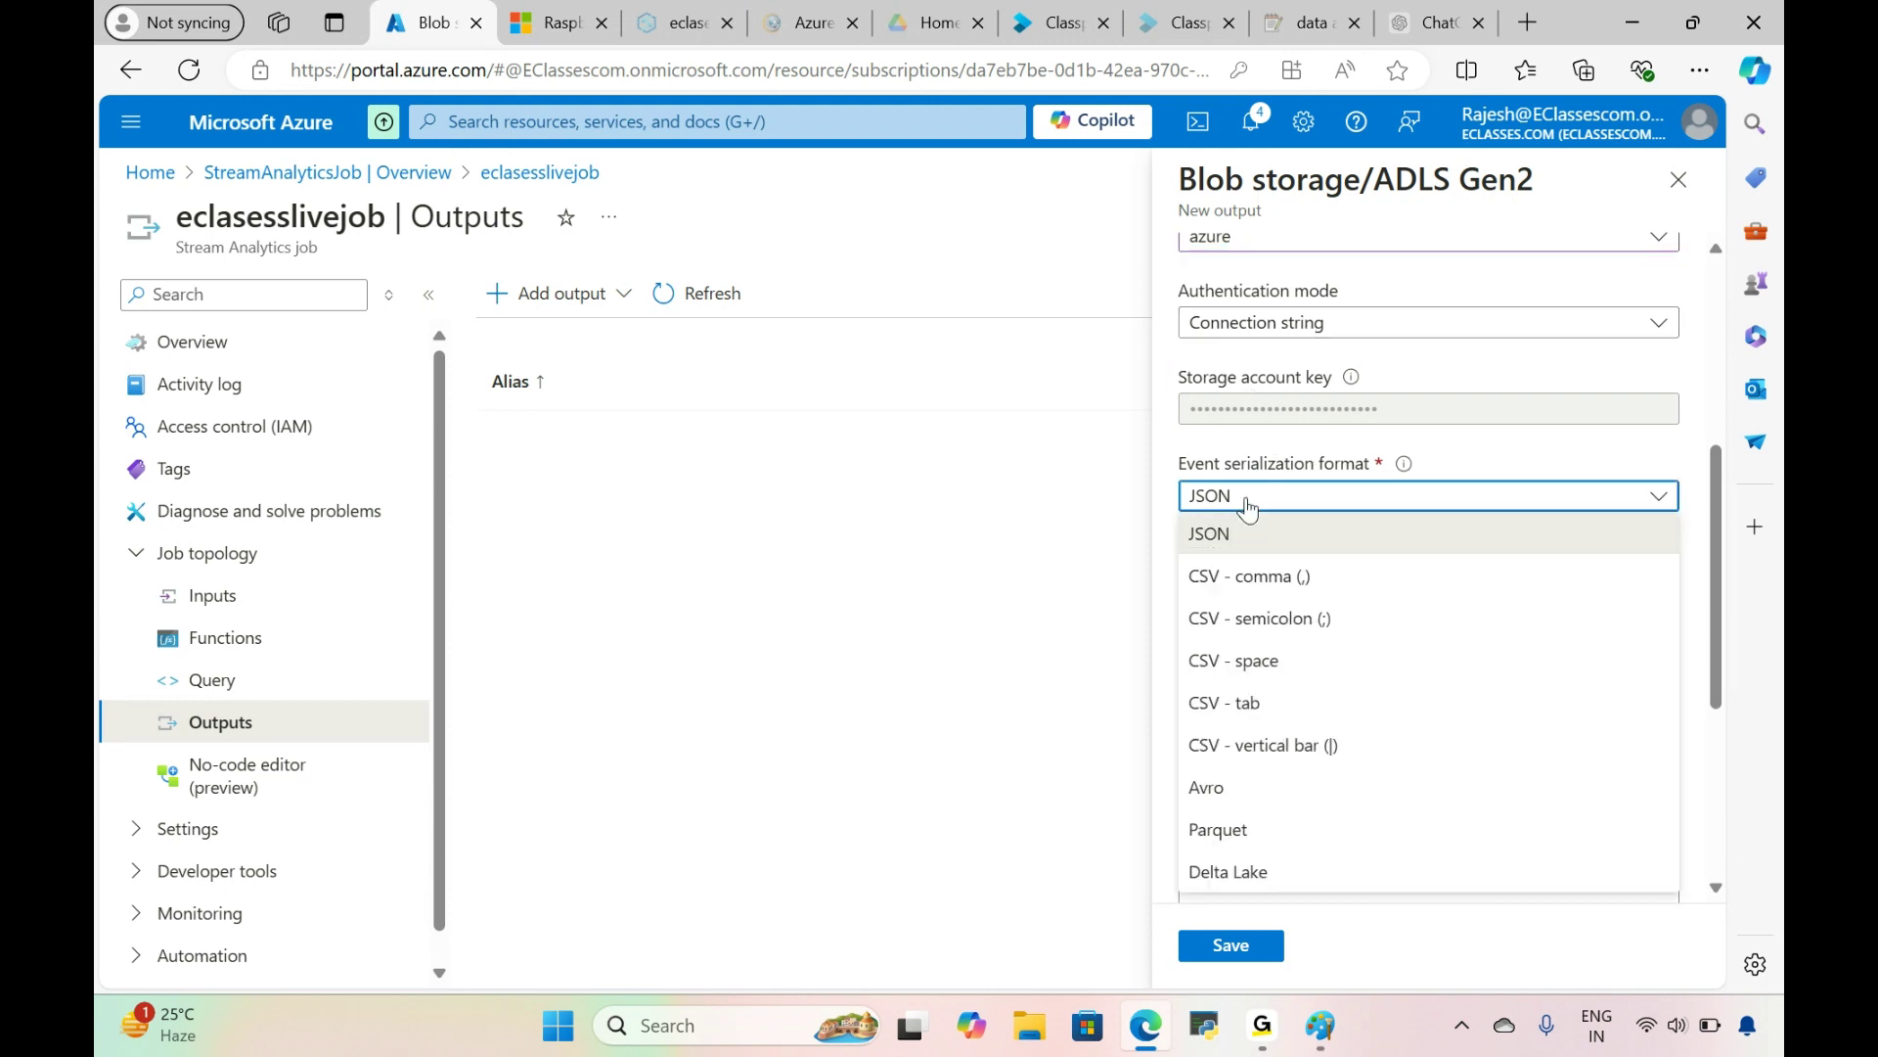
pyautogui.click(1243, 583)
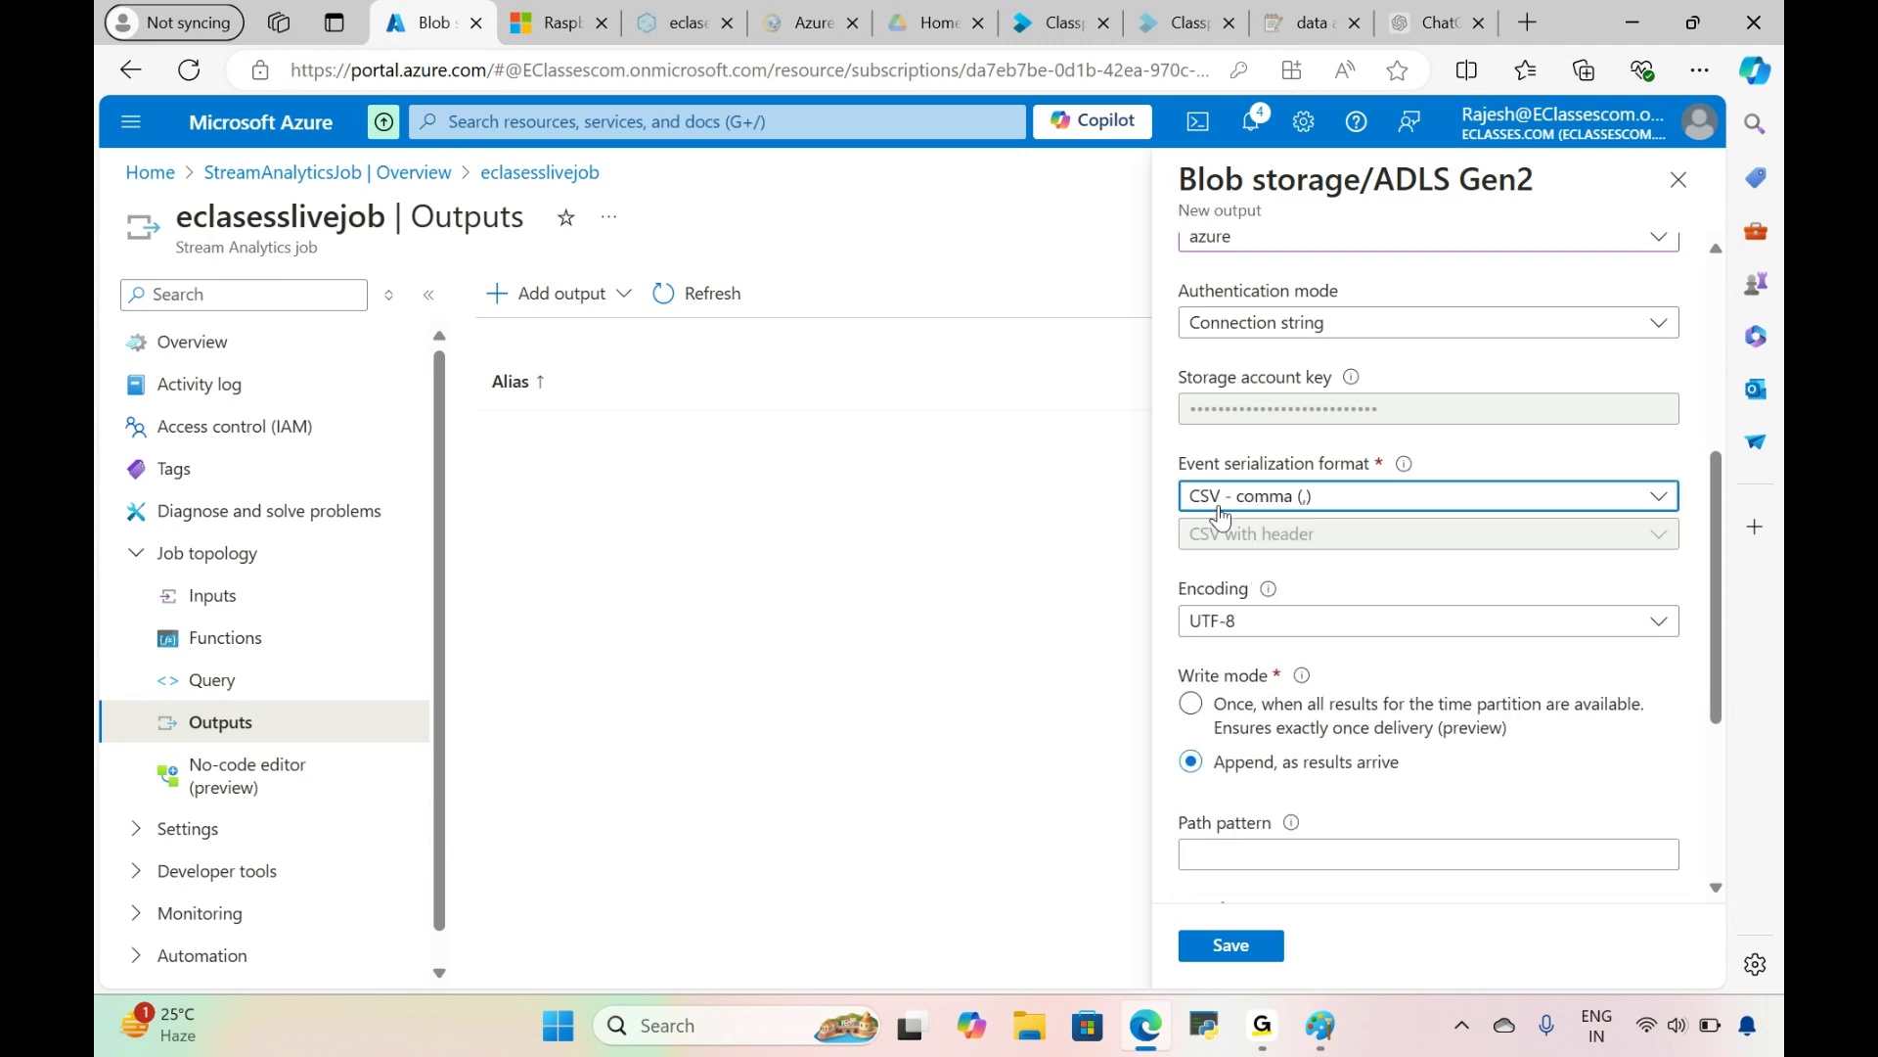
# Step: Set the output's path pattern to {date} and its date format to YYYY-MM-DD
pyautogui.moveTo(1719, 603); pyautogui.dragTo(1722, 784)
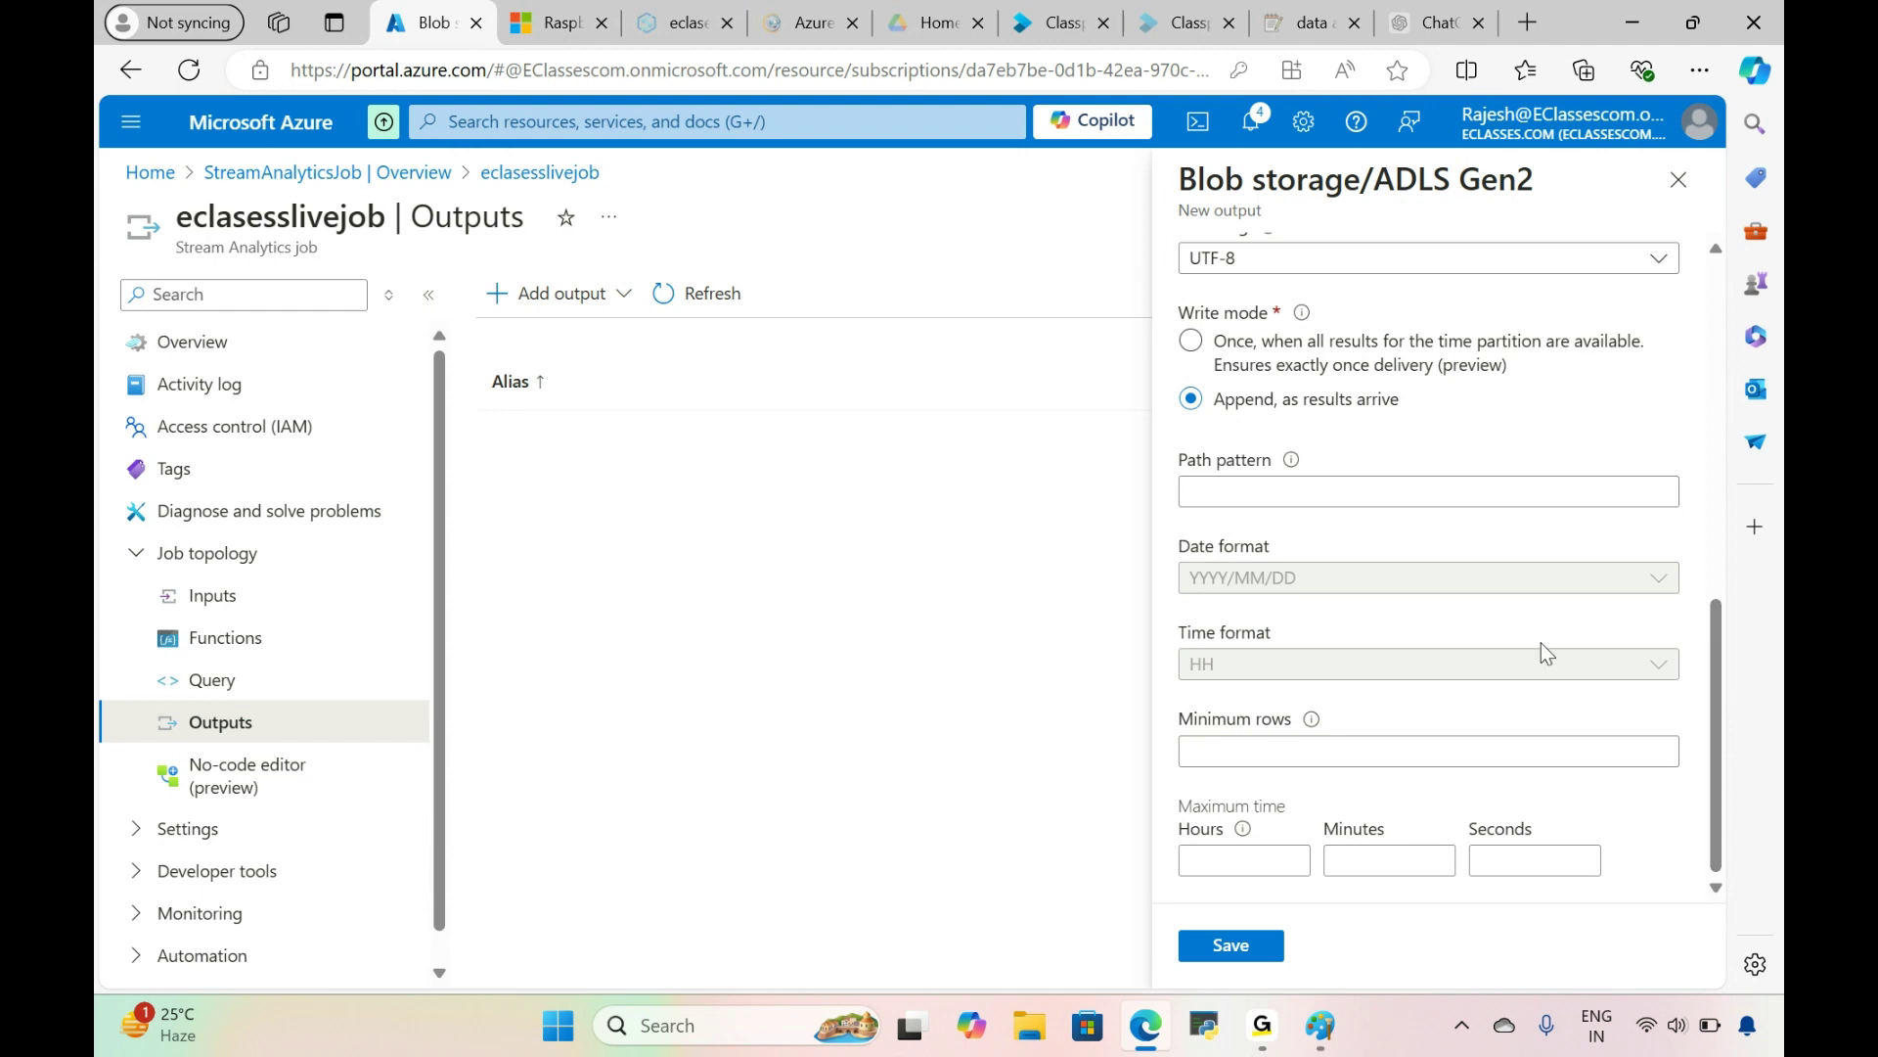
pyautogui.click(1254, 489)
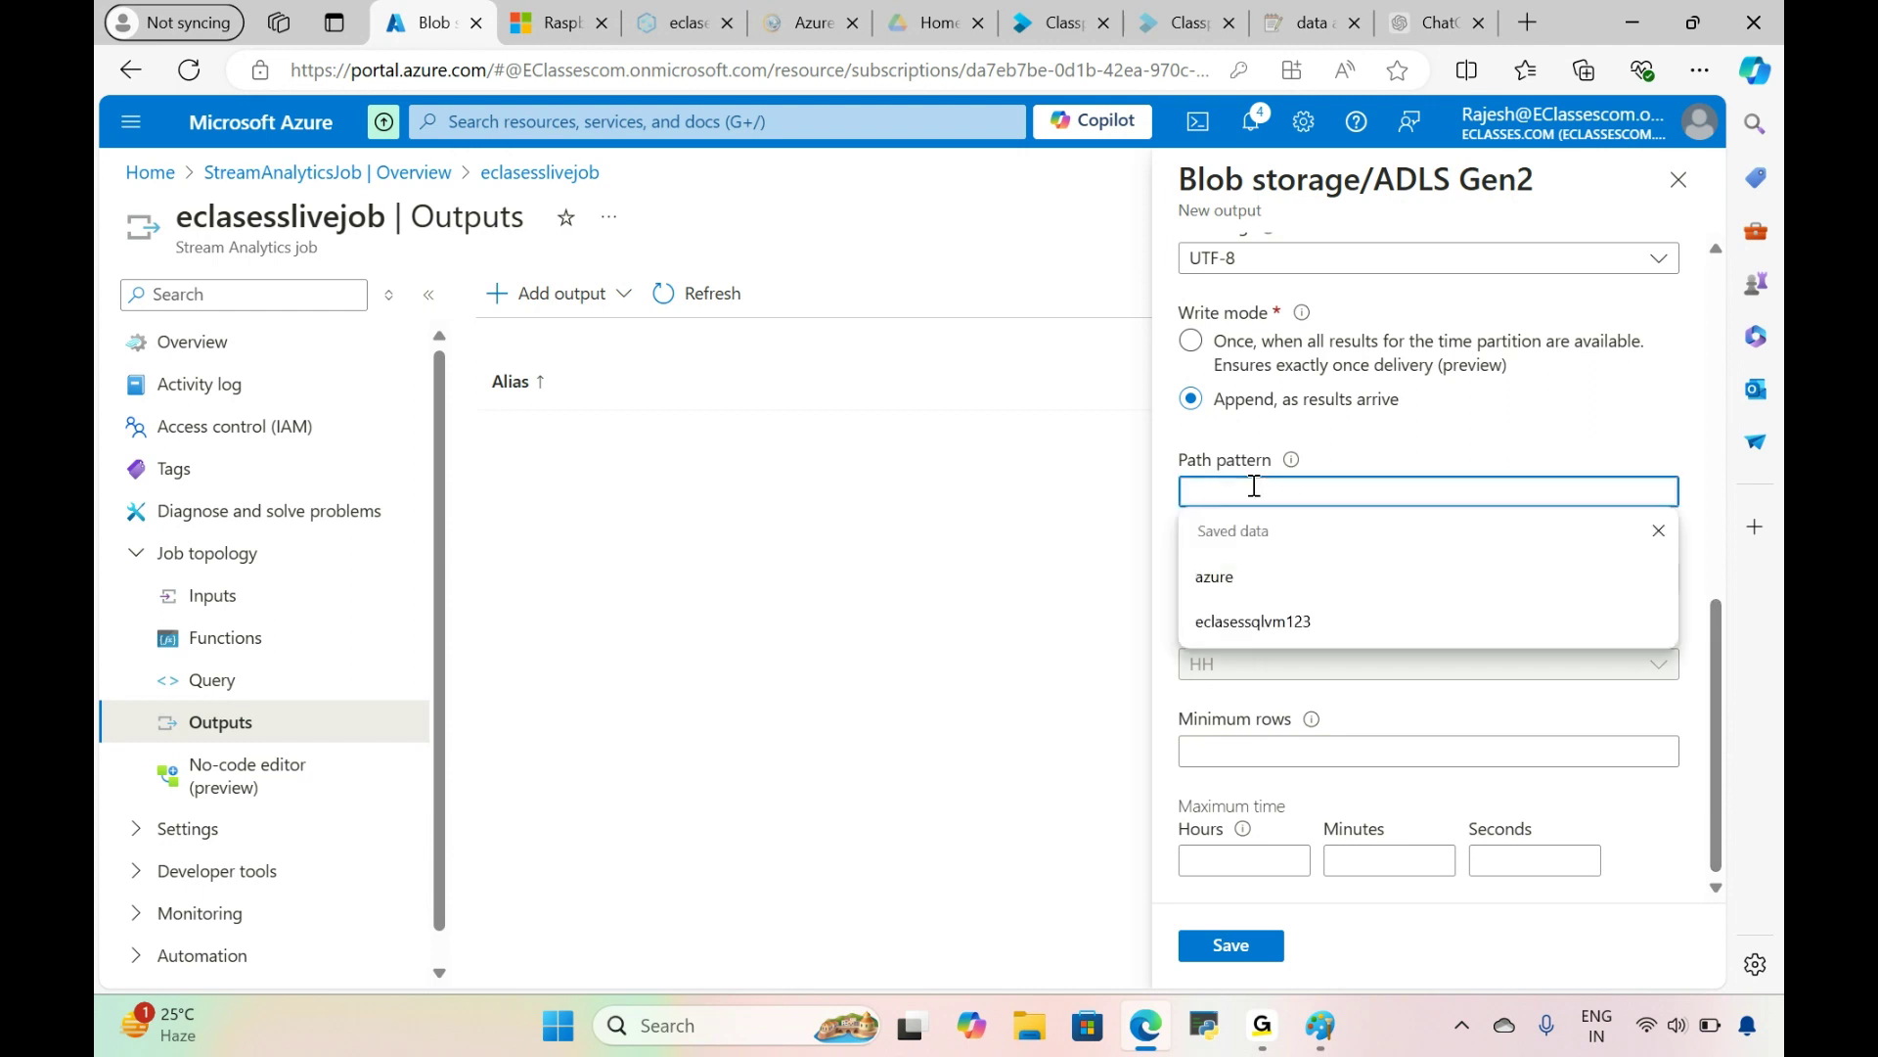
pyautogui.write('{}')
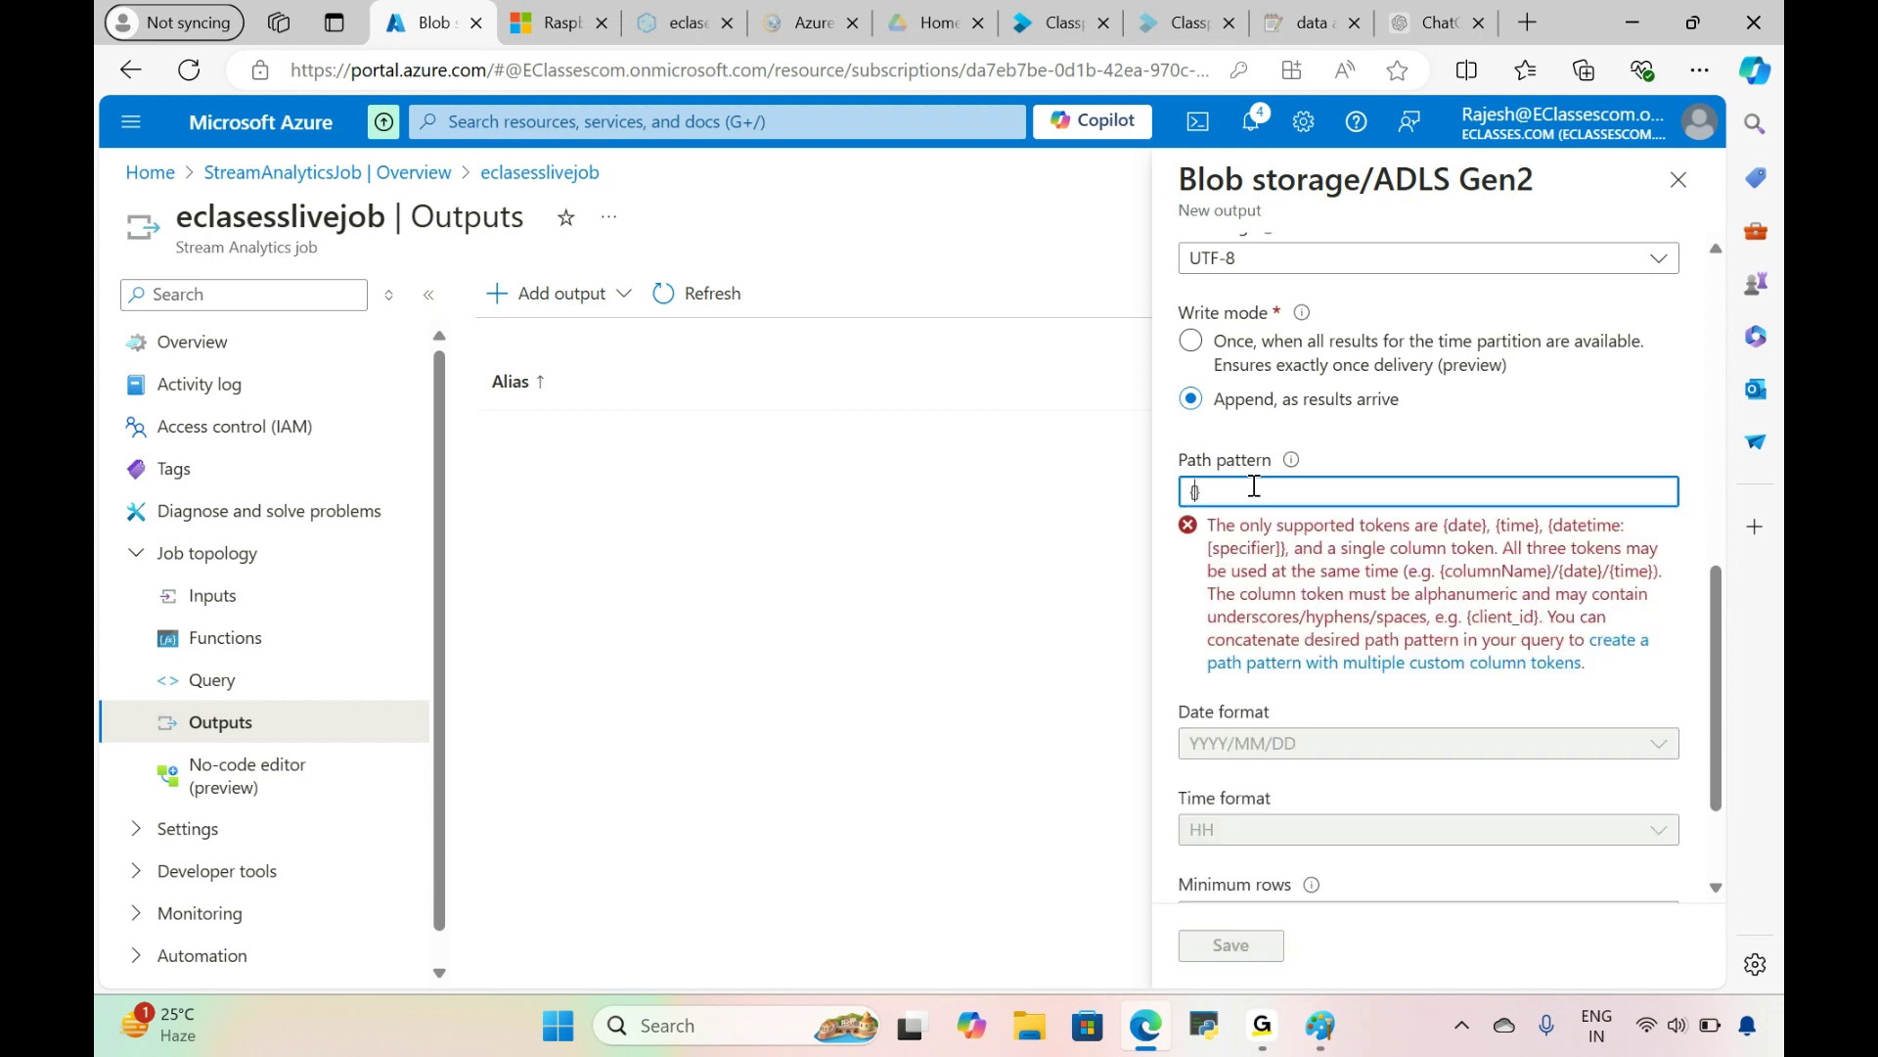
pyautogui.write('date')
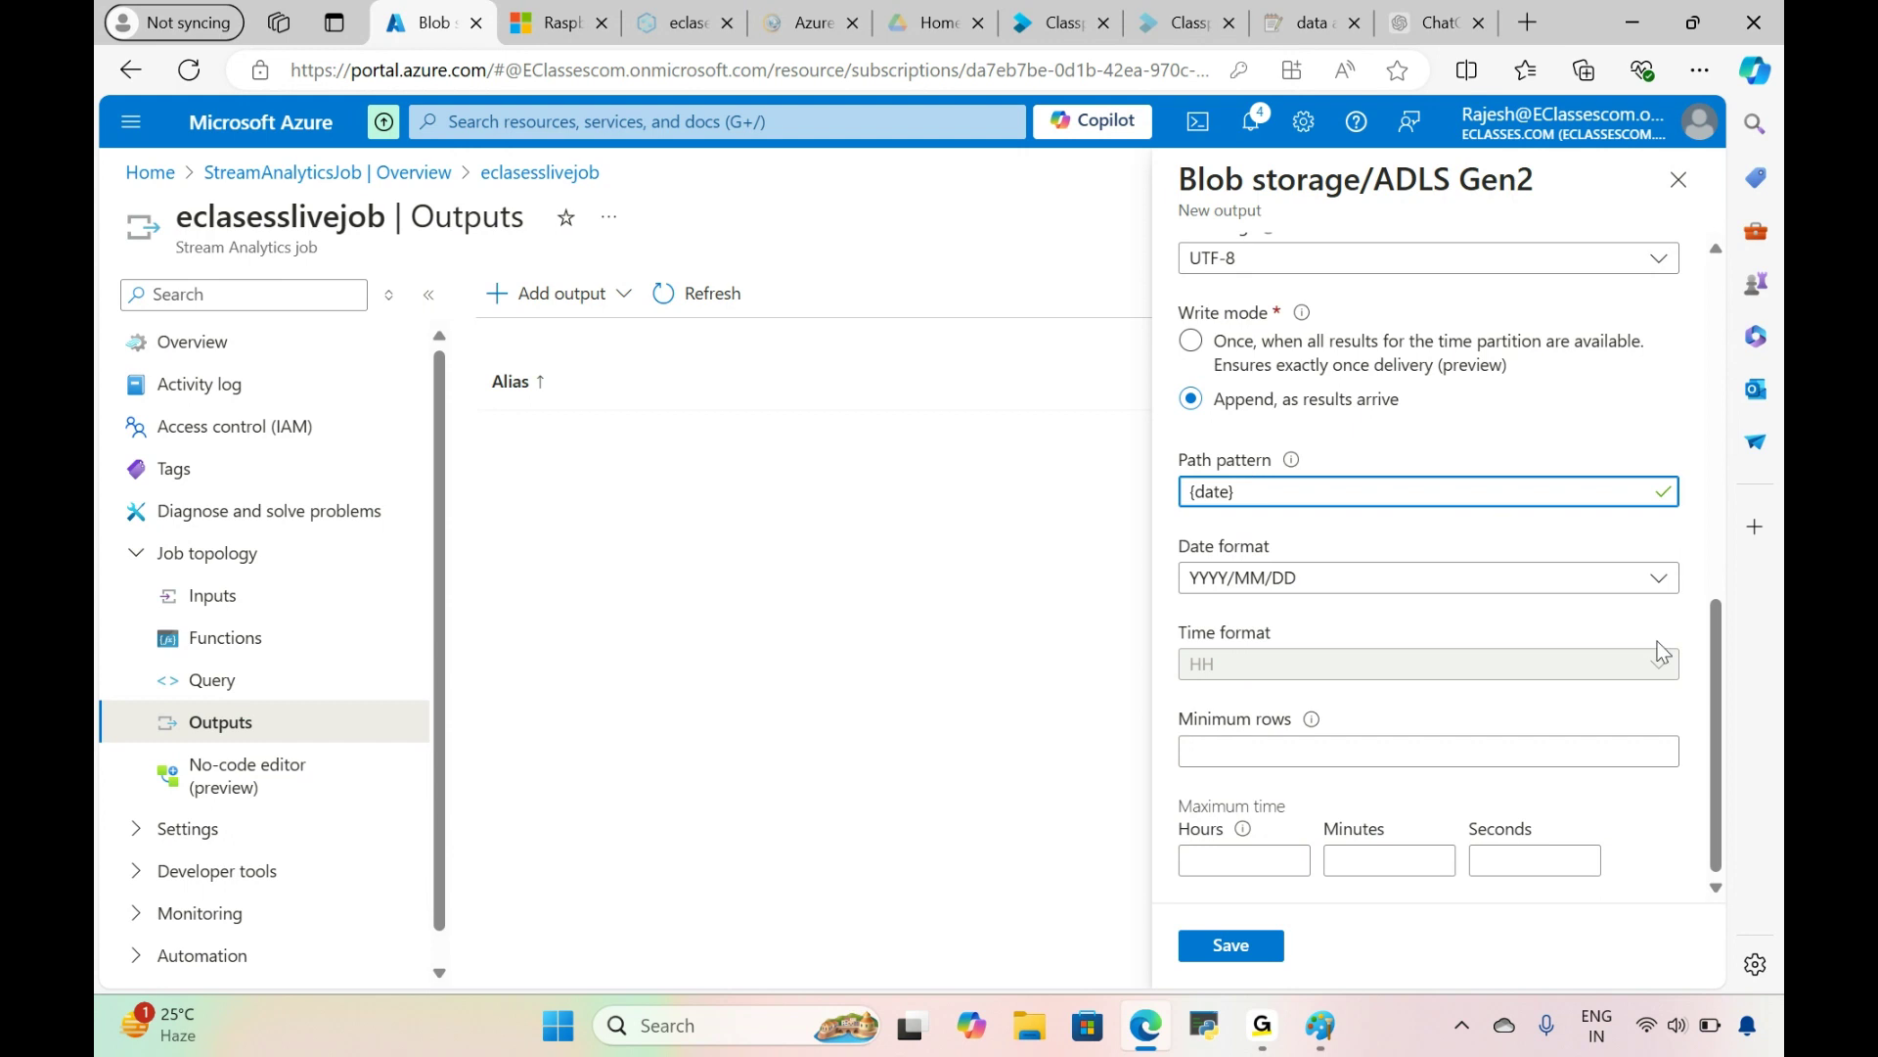
pyautogui.click(1658, 579)
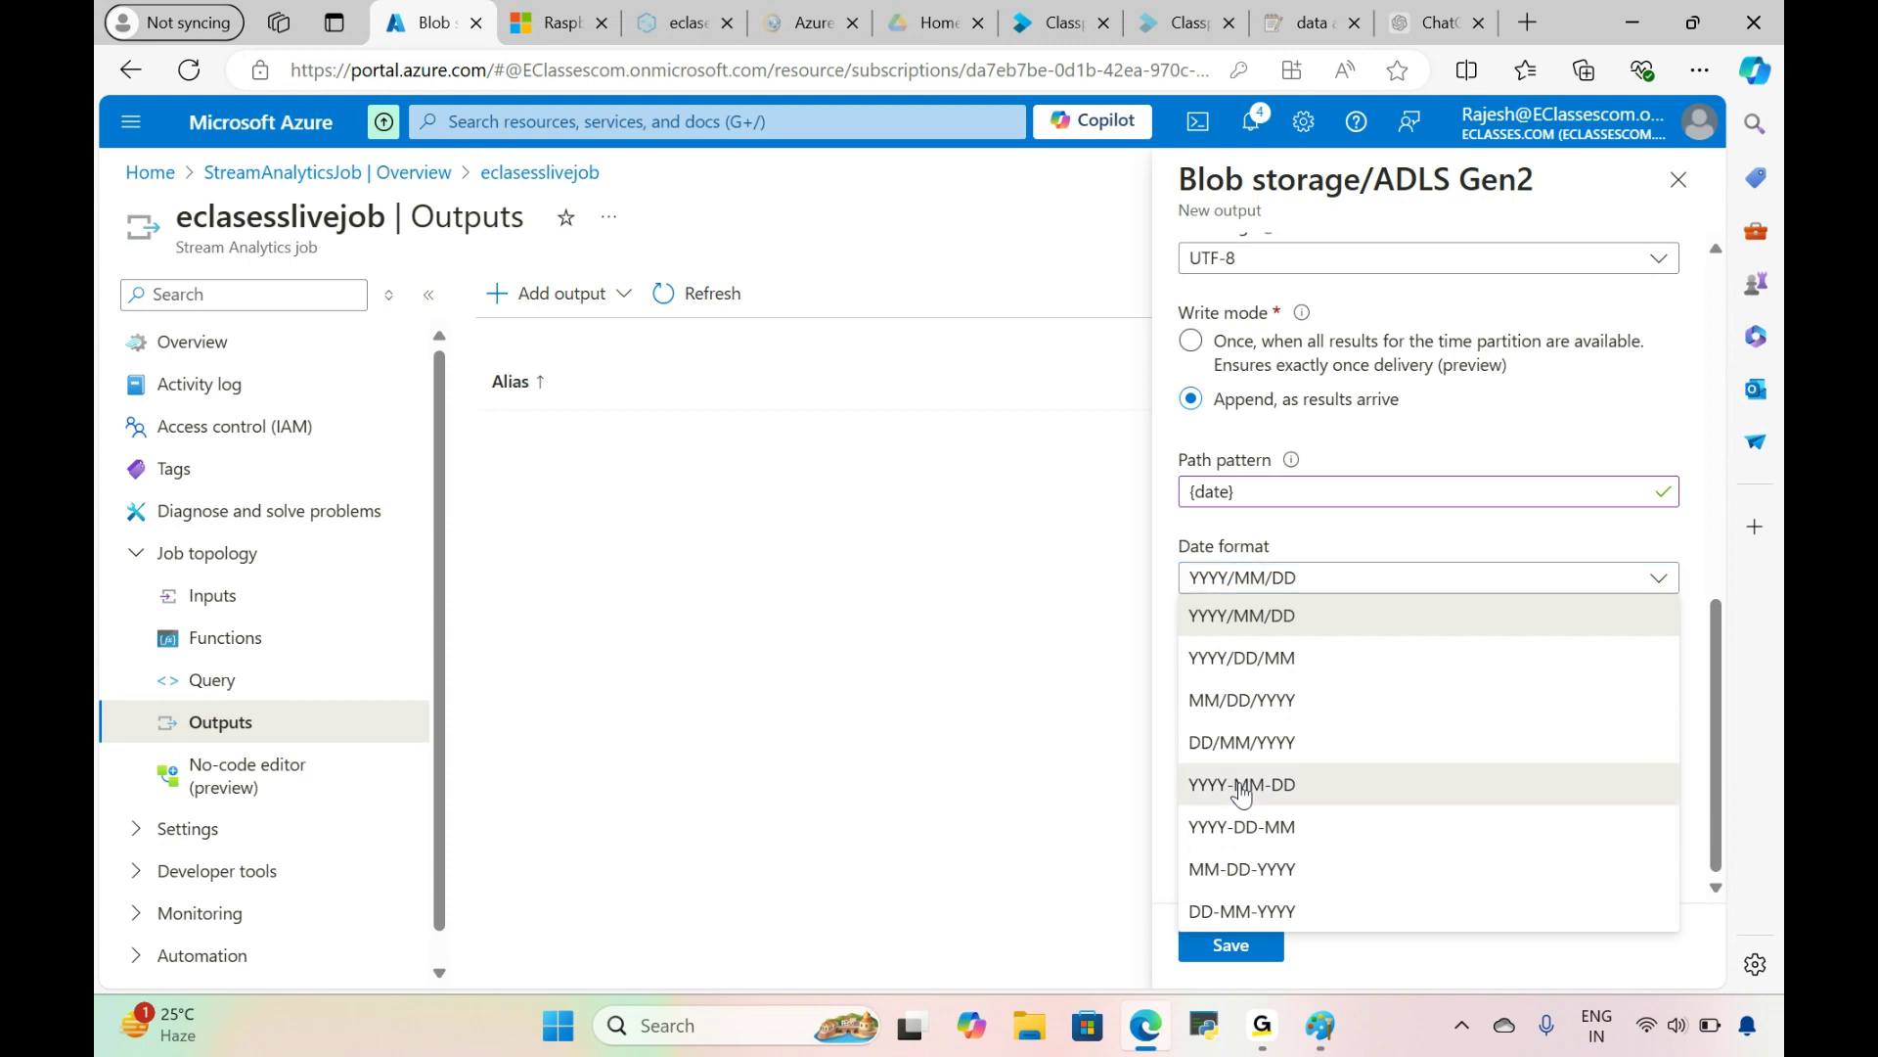
pyautogui.click(1240, 787)
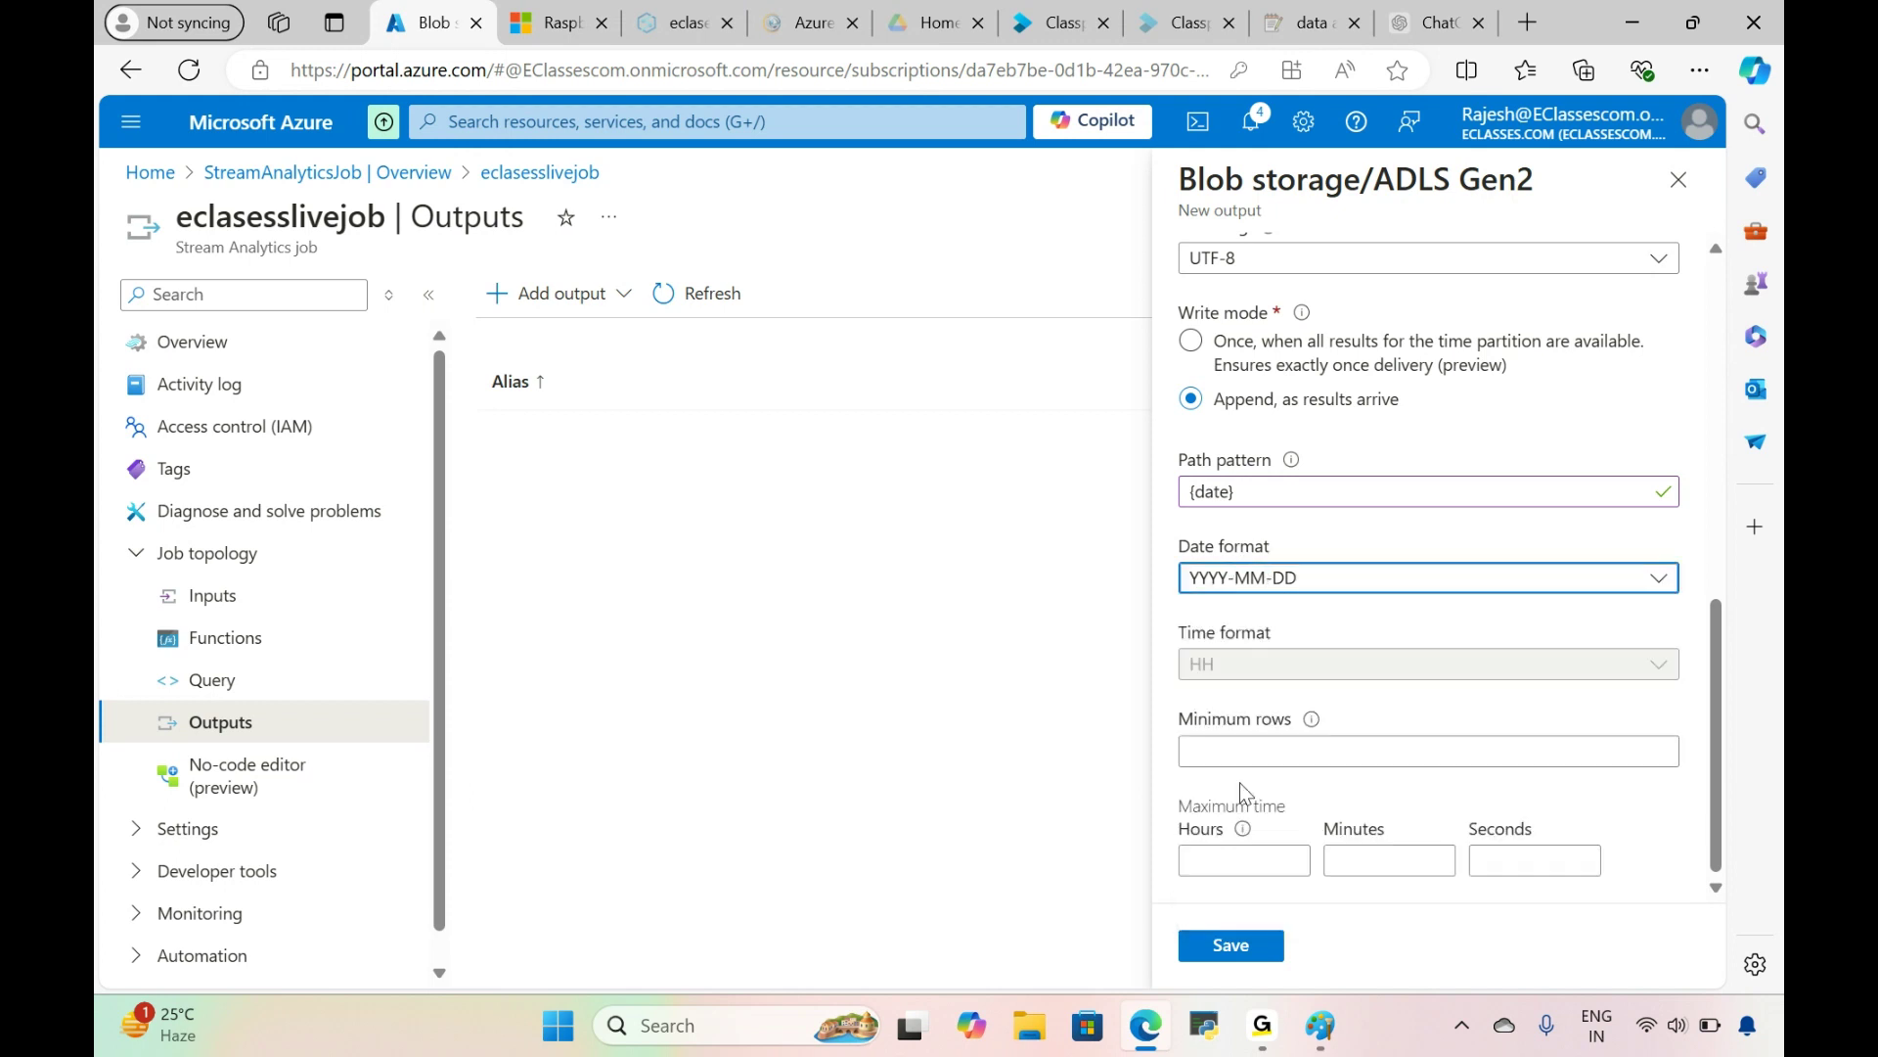
pyautogui.click(1246, 505)
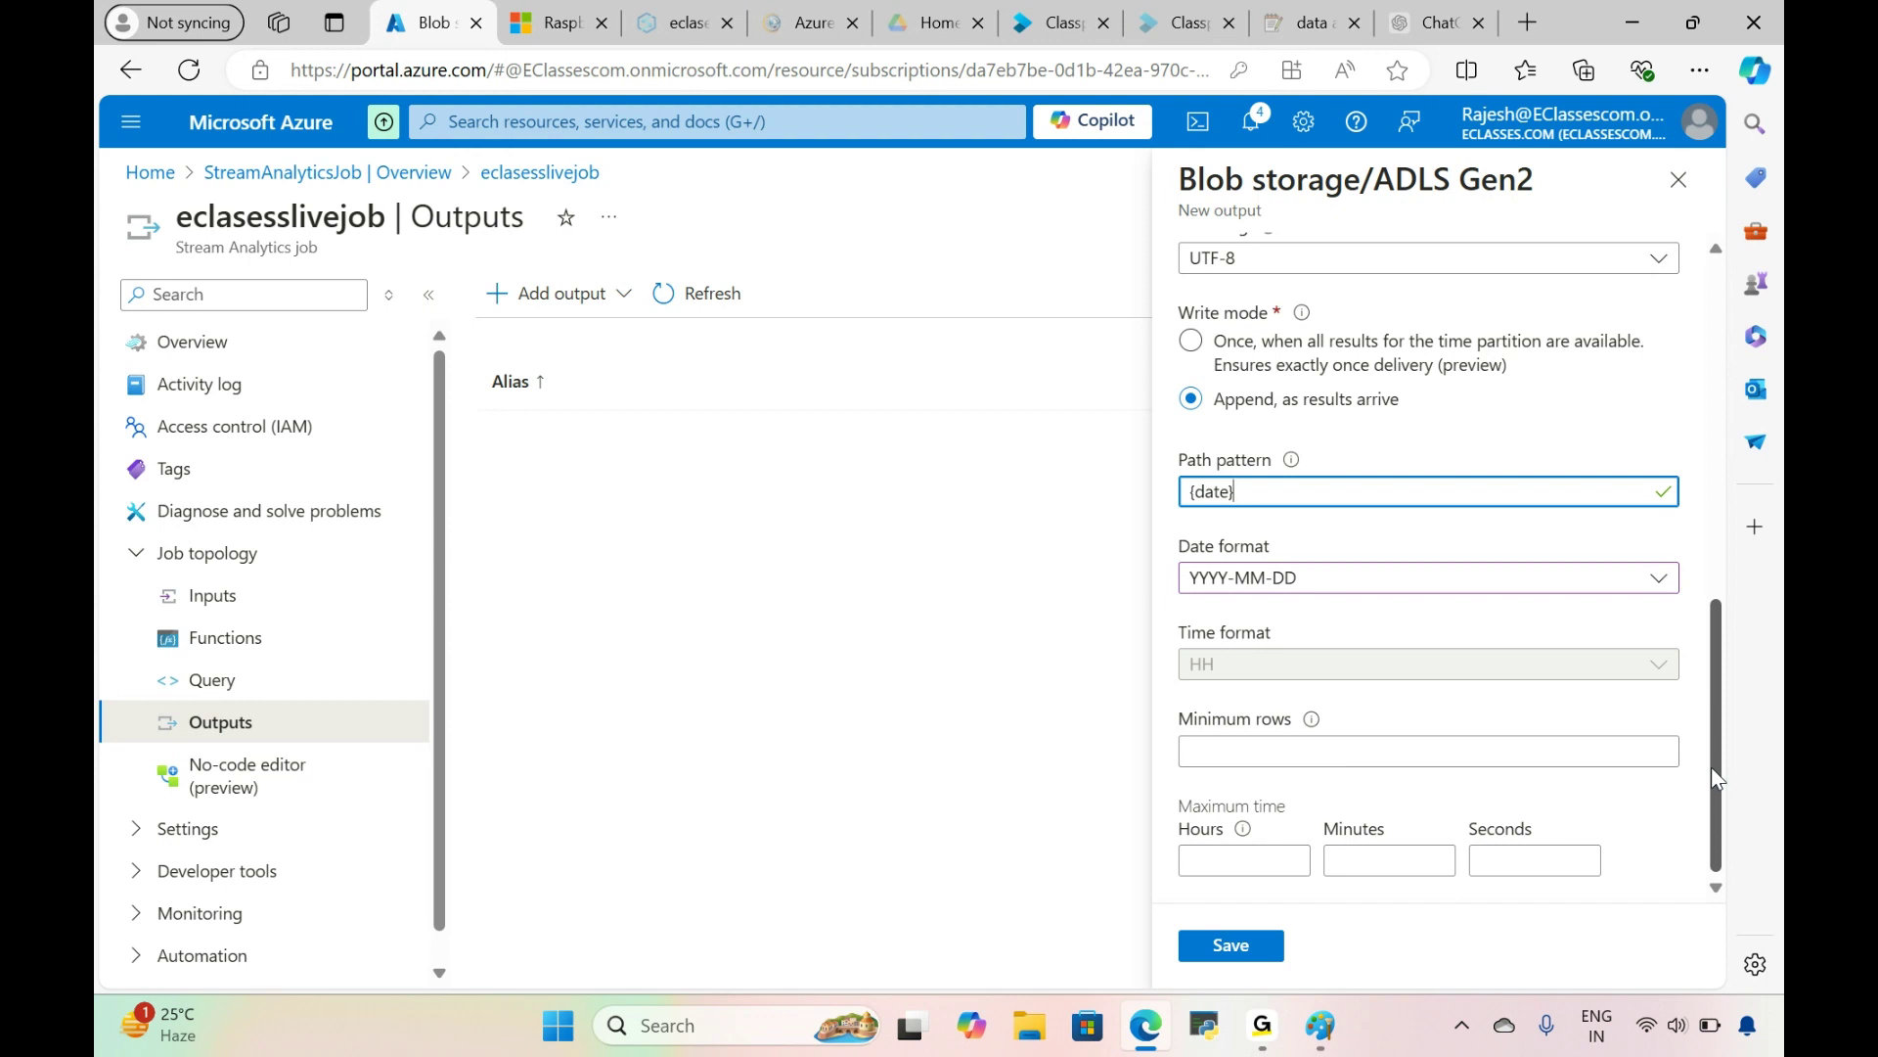
# Step: Switch to Paint, add the size 20 text "10 Rows" under IOT Device in the IOT HUB box, and return to the portal
pyautogui.click(1333, 1033)
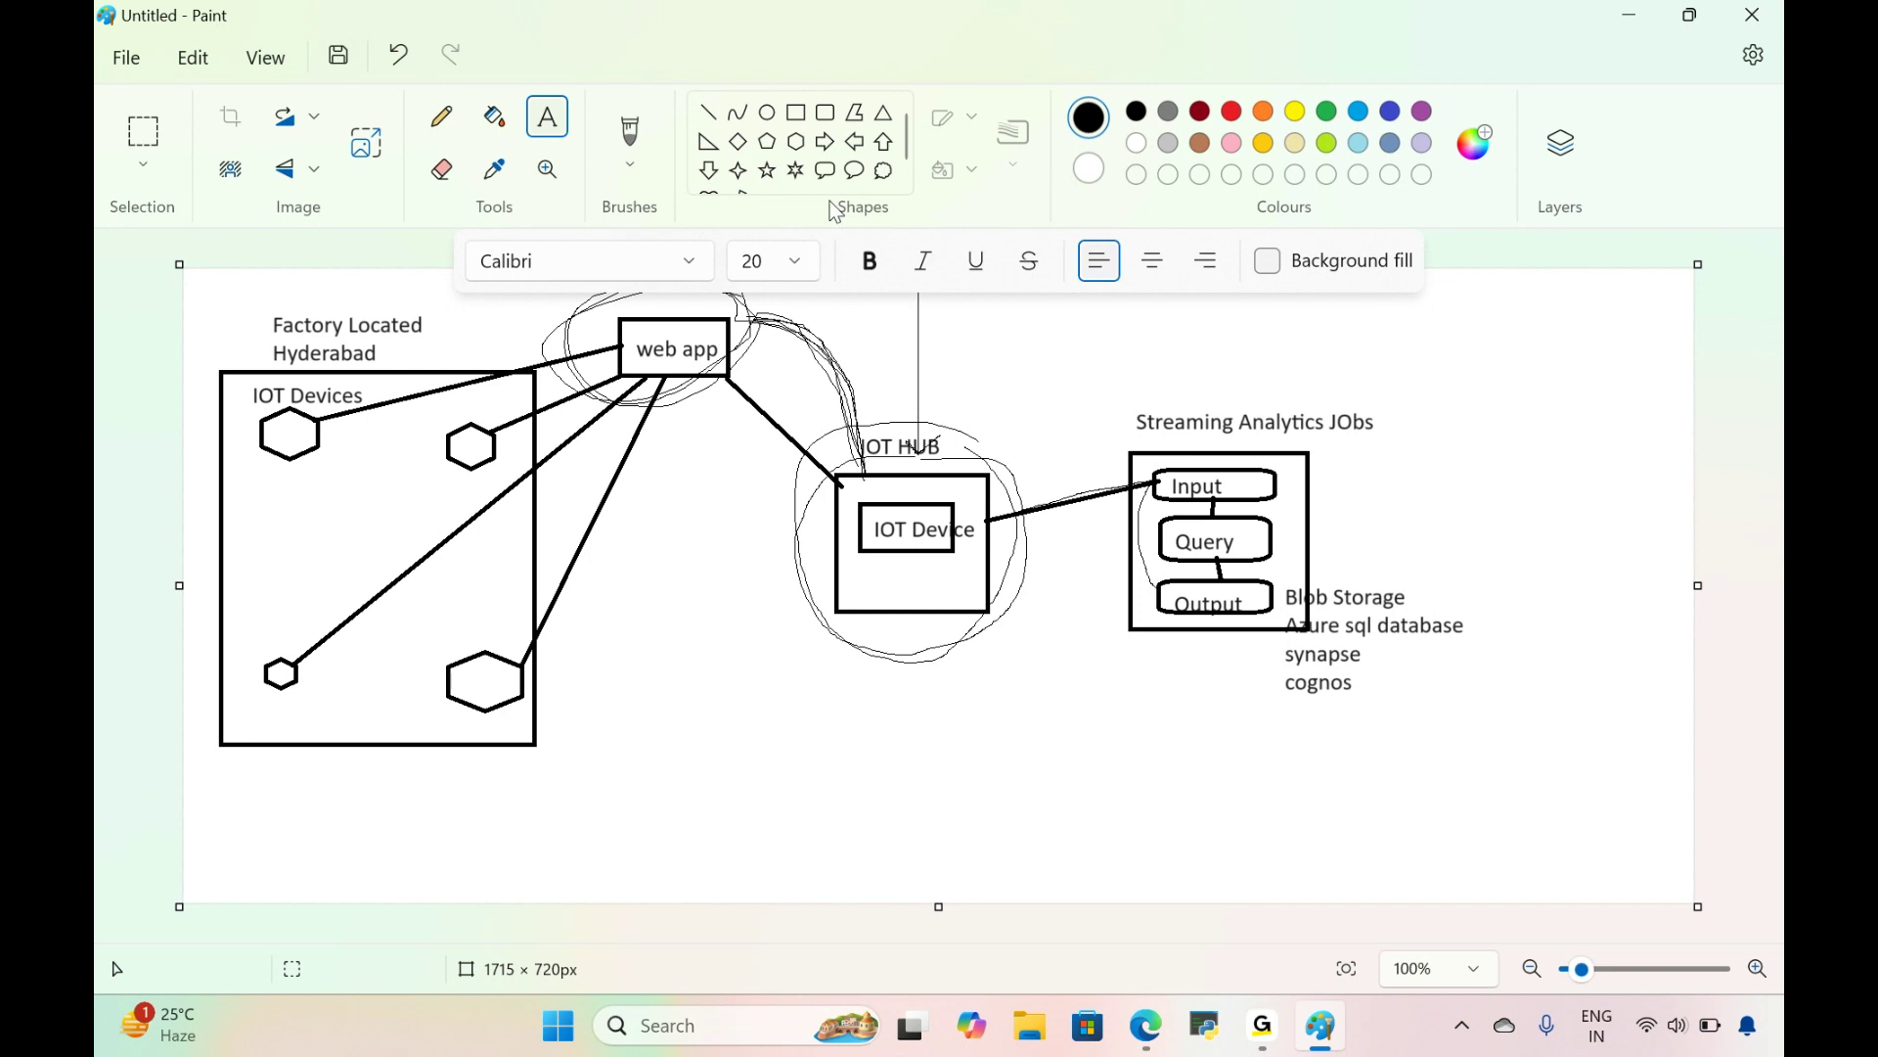
pyautogui.click(441, 117)
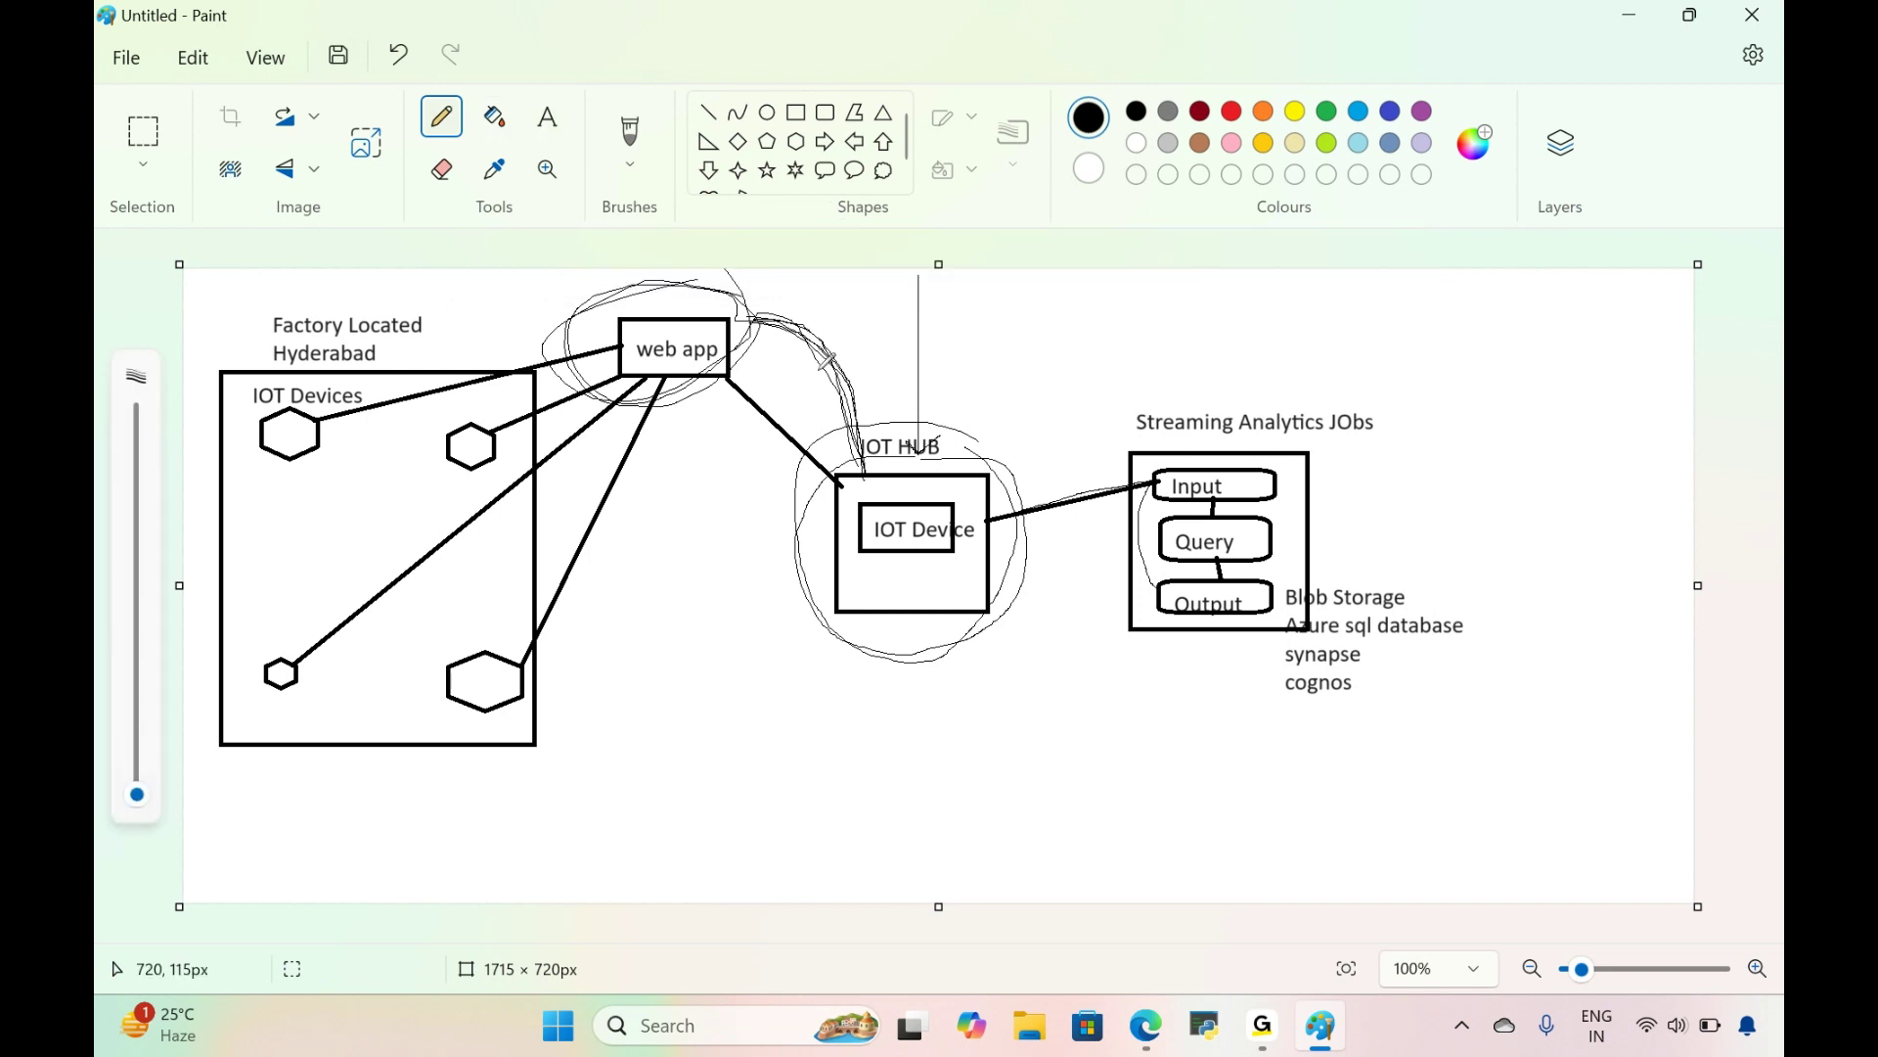
pyautogui.click(548, 118)
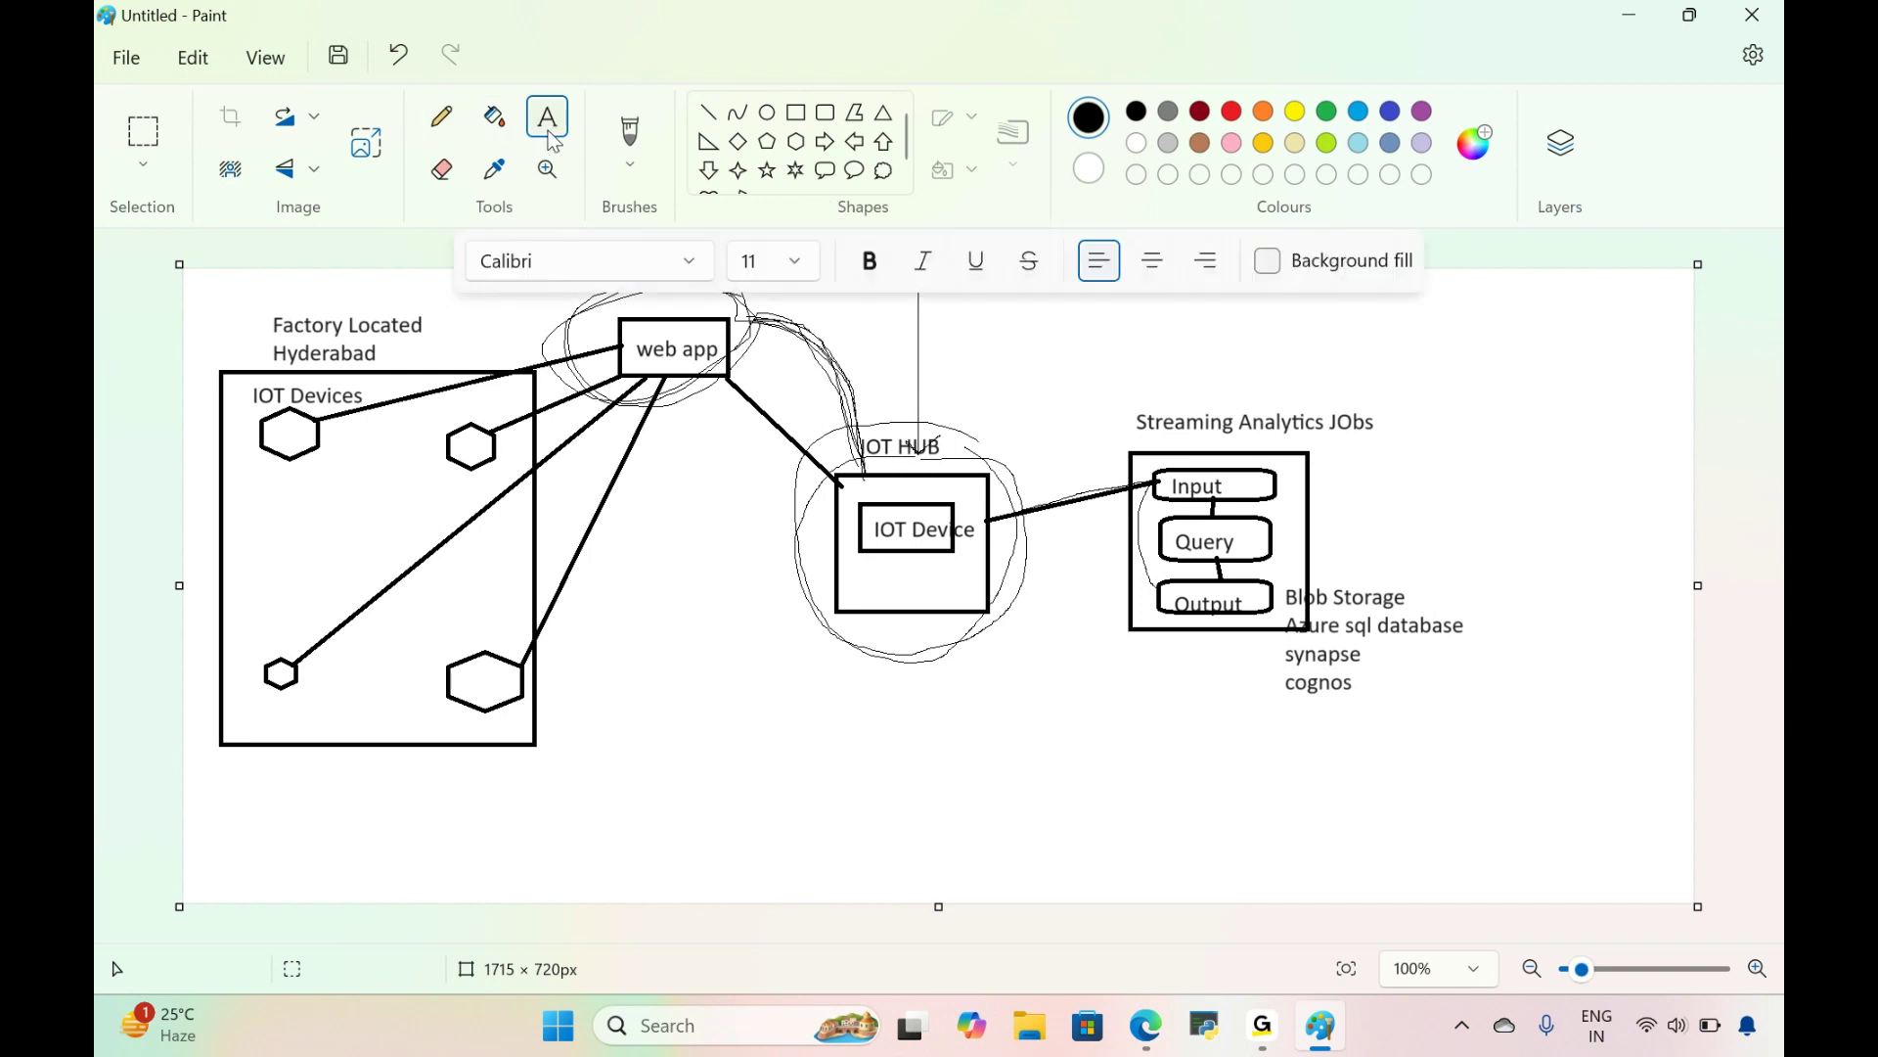
pyautogui.click(798, 262)
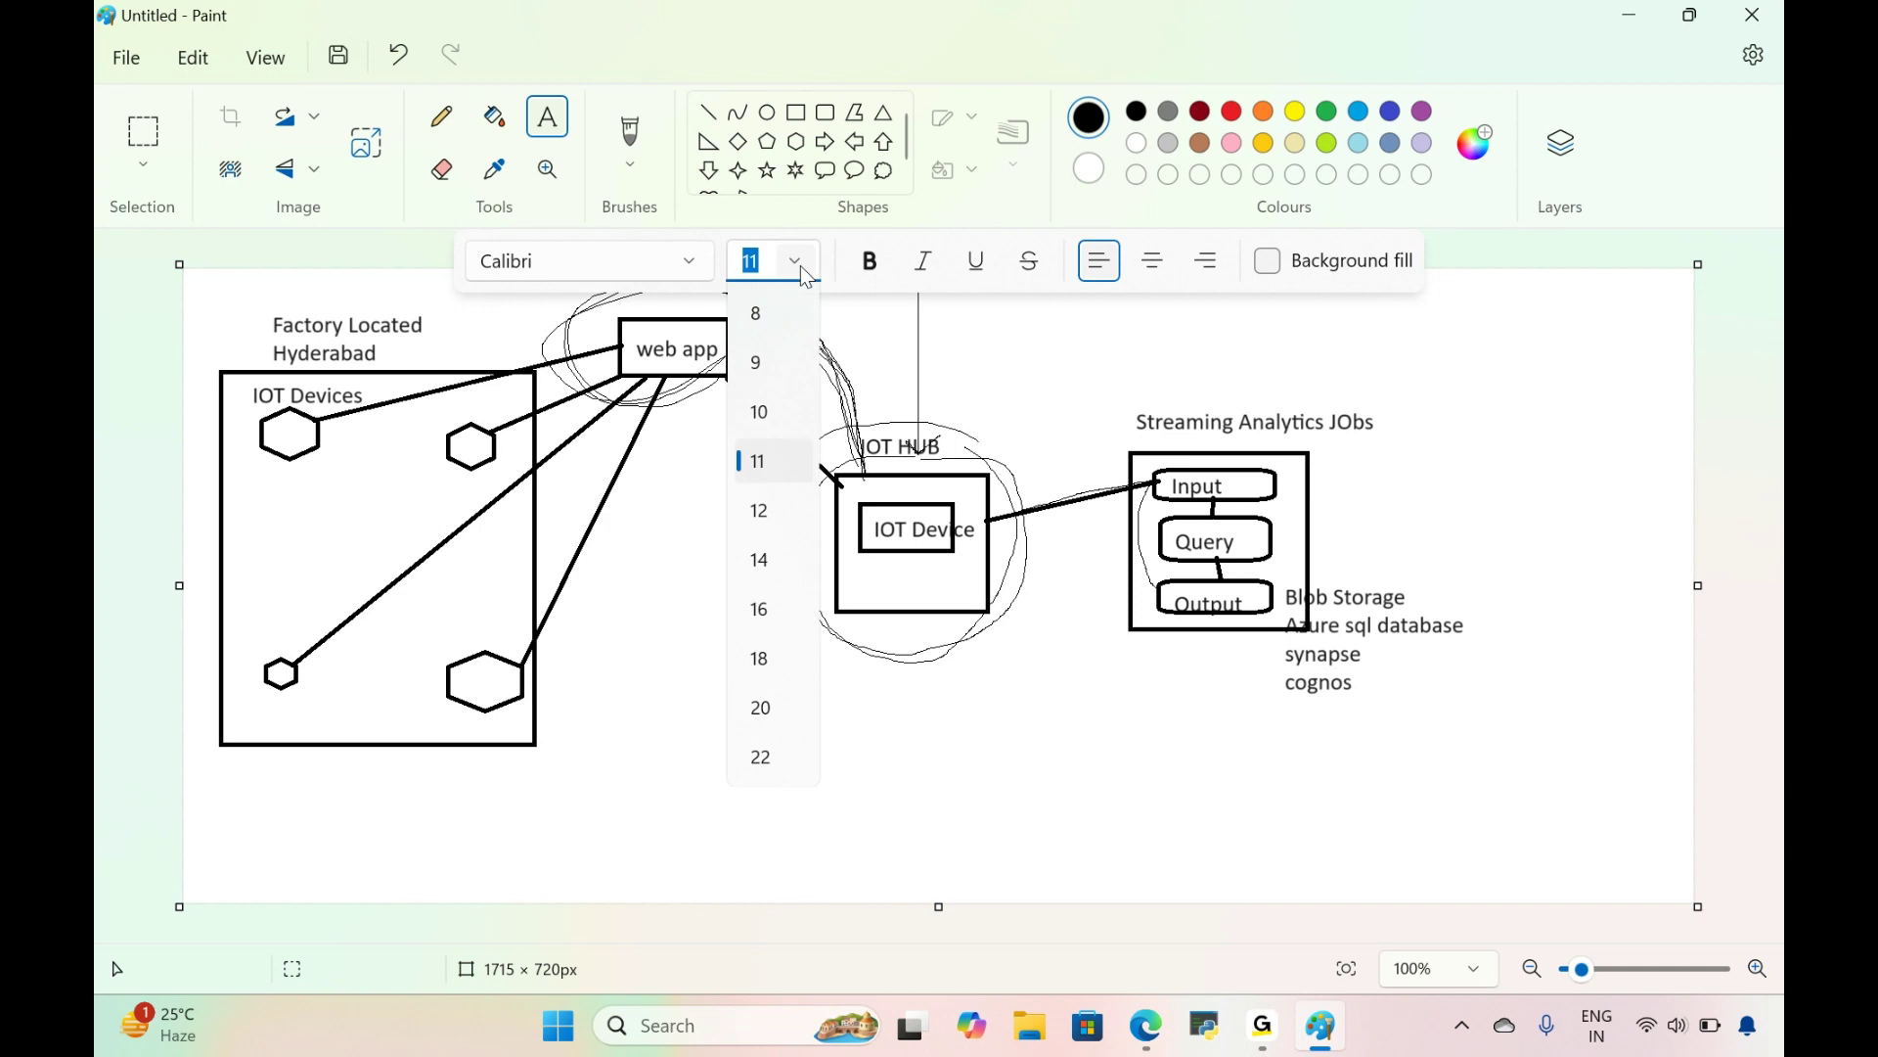
pyautogui.click(764, 705)
pyautogui.moveTo(858, 566); pyautogui.dragTo(999, 663)
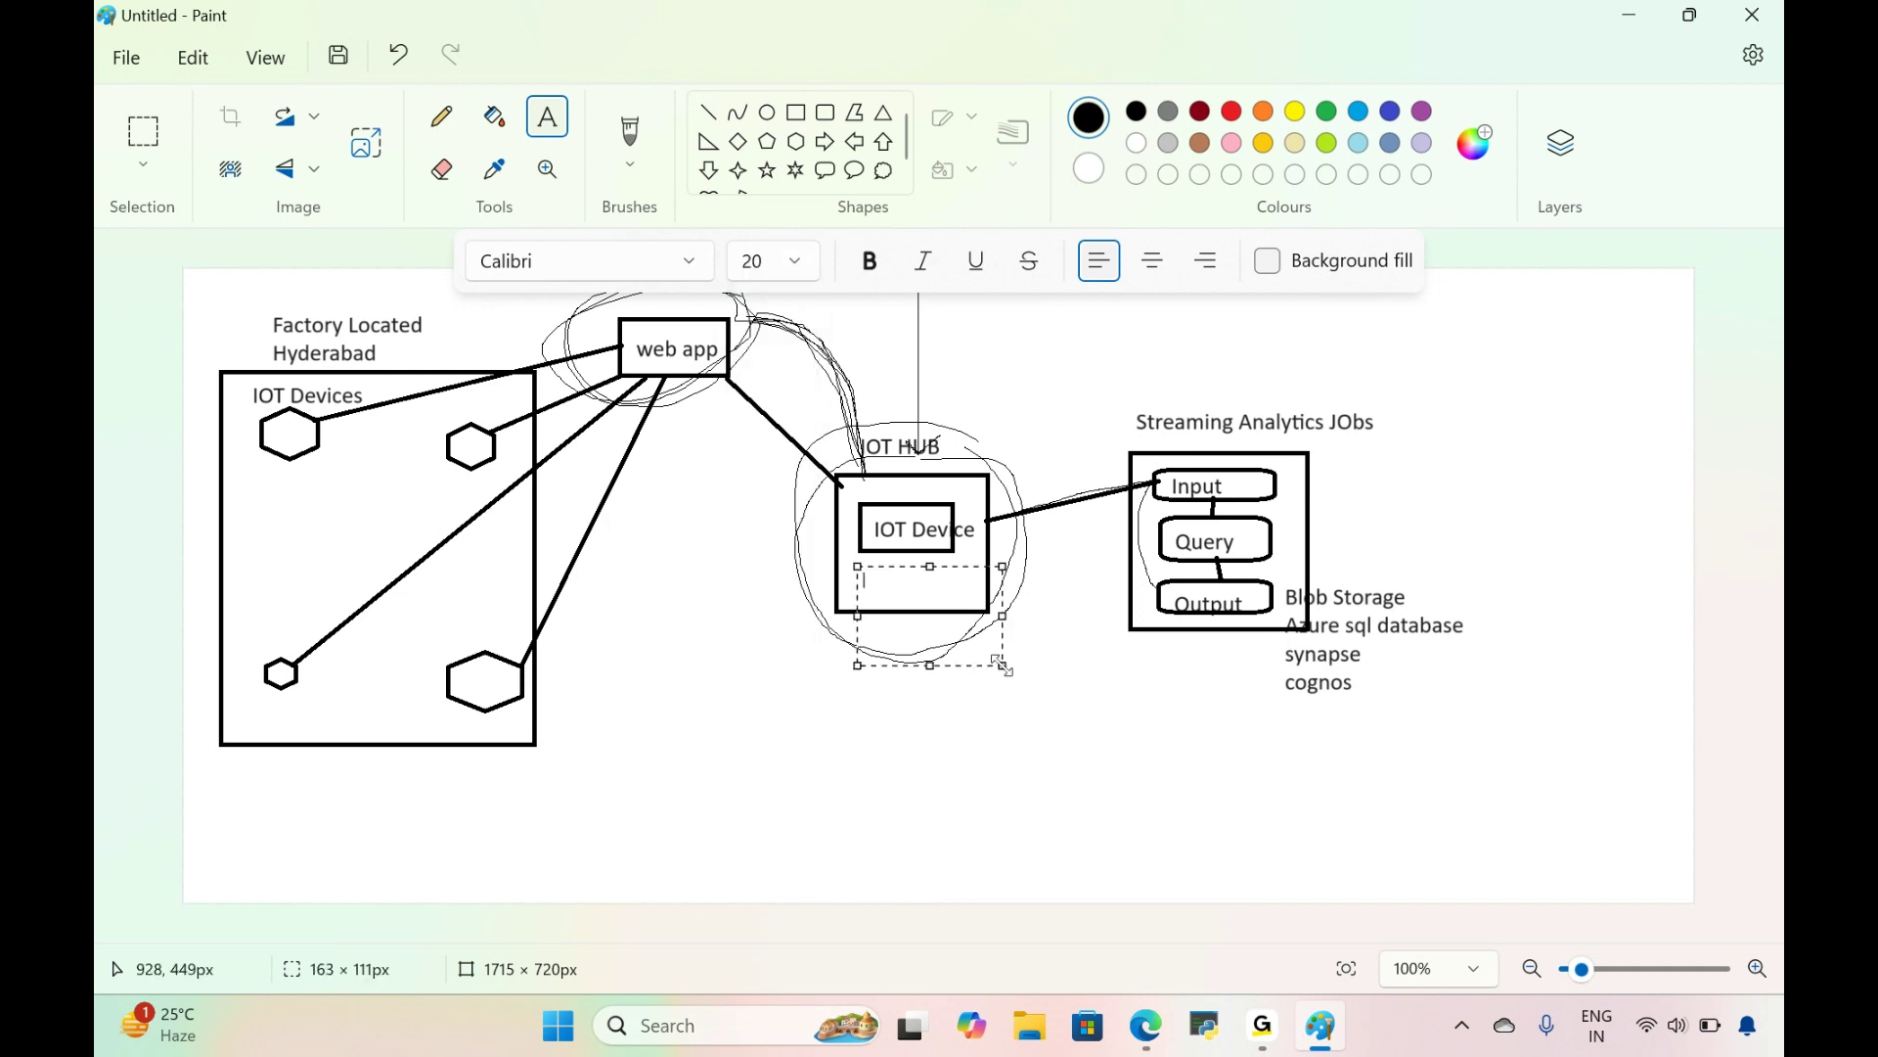
pyautogui.write('10 Rows')
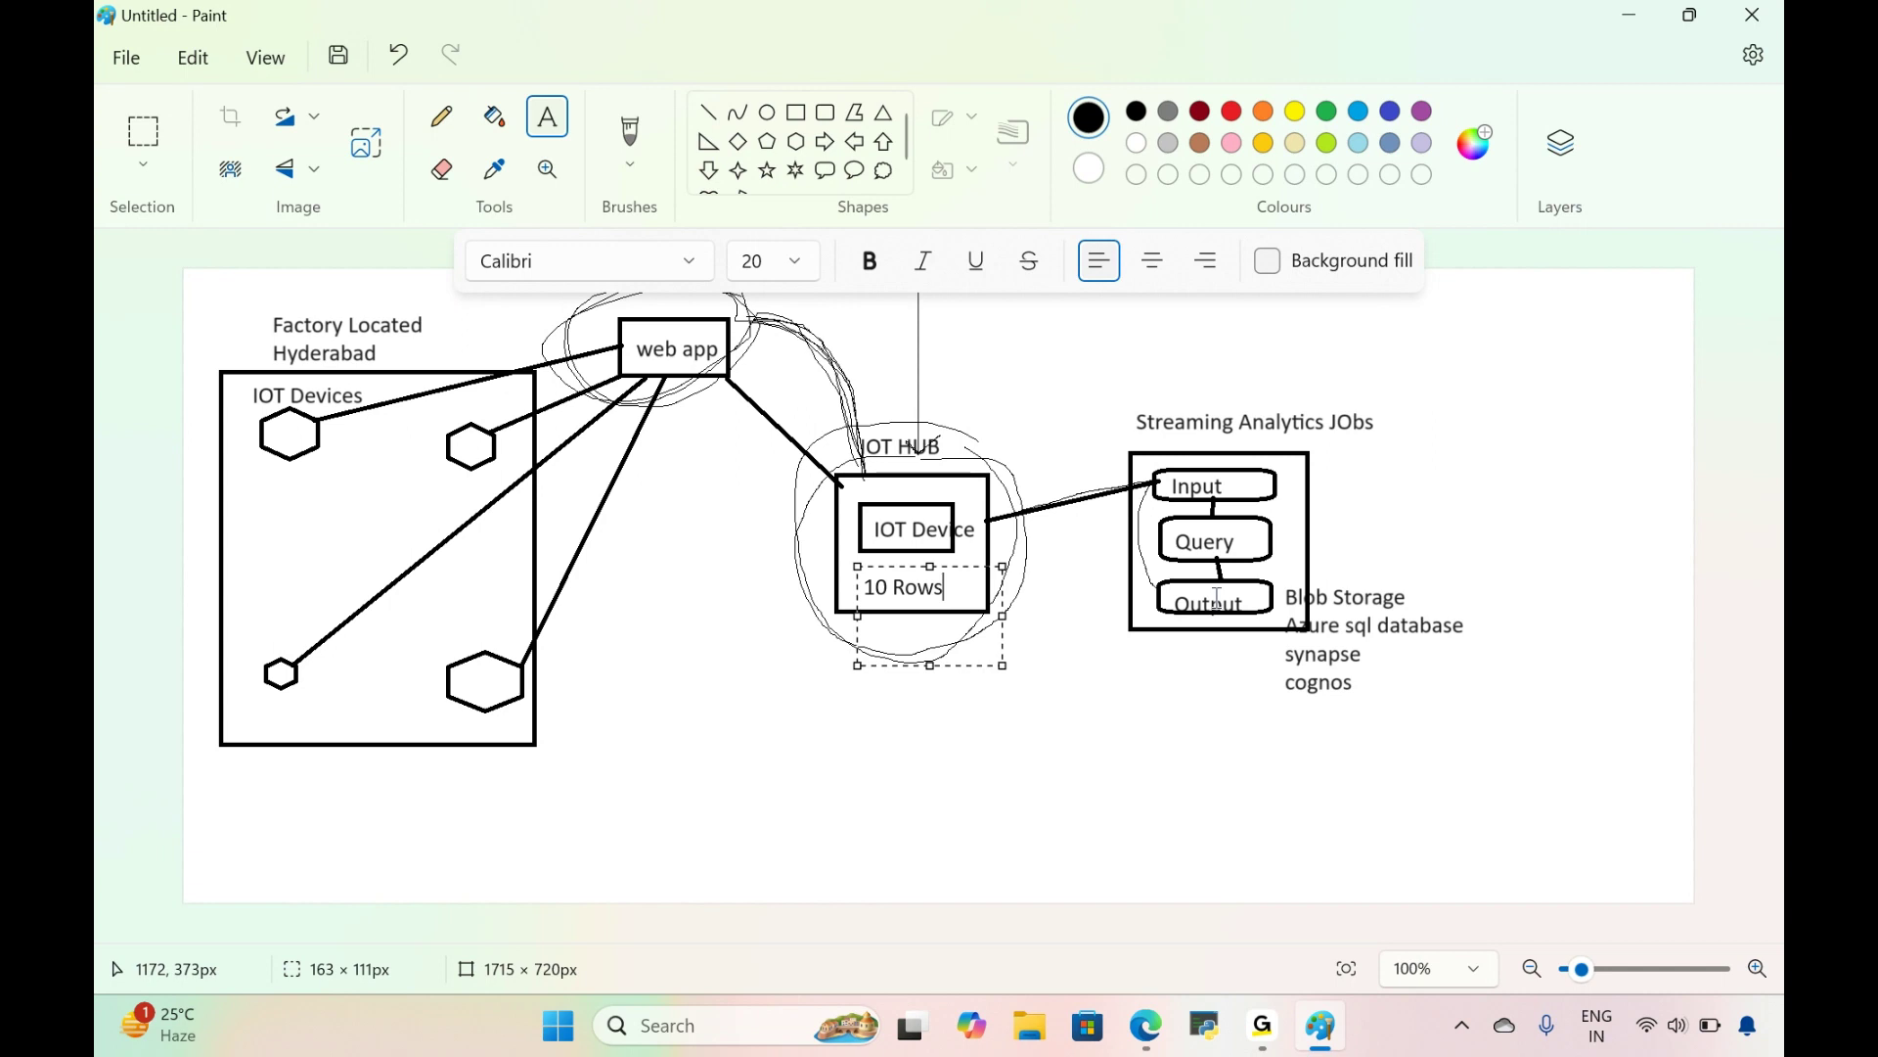
pyautogui.click(1629, 15)
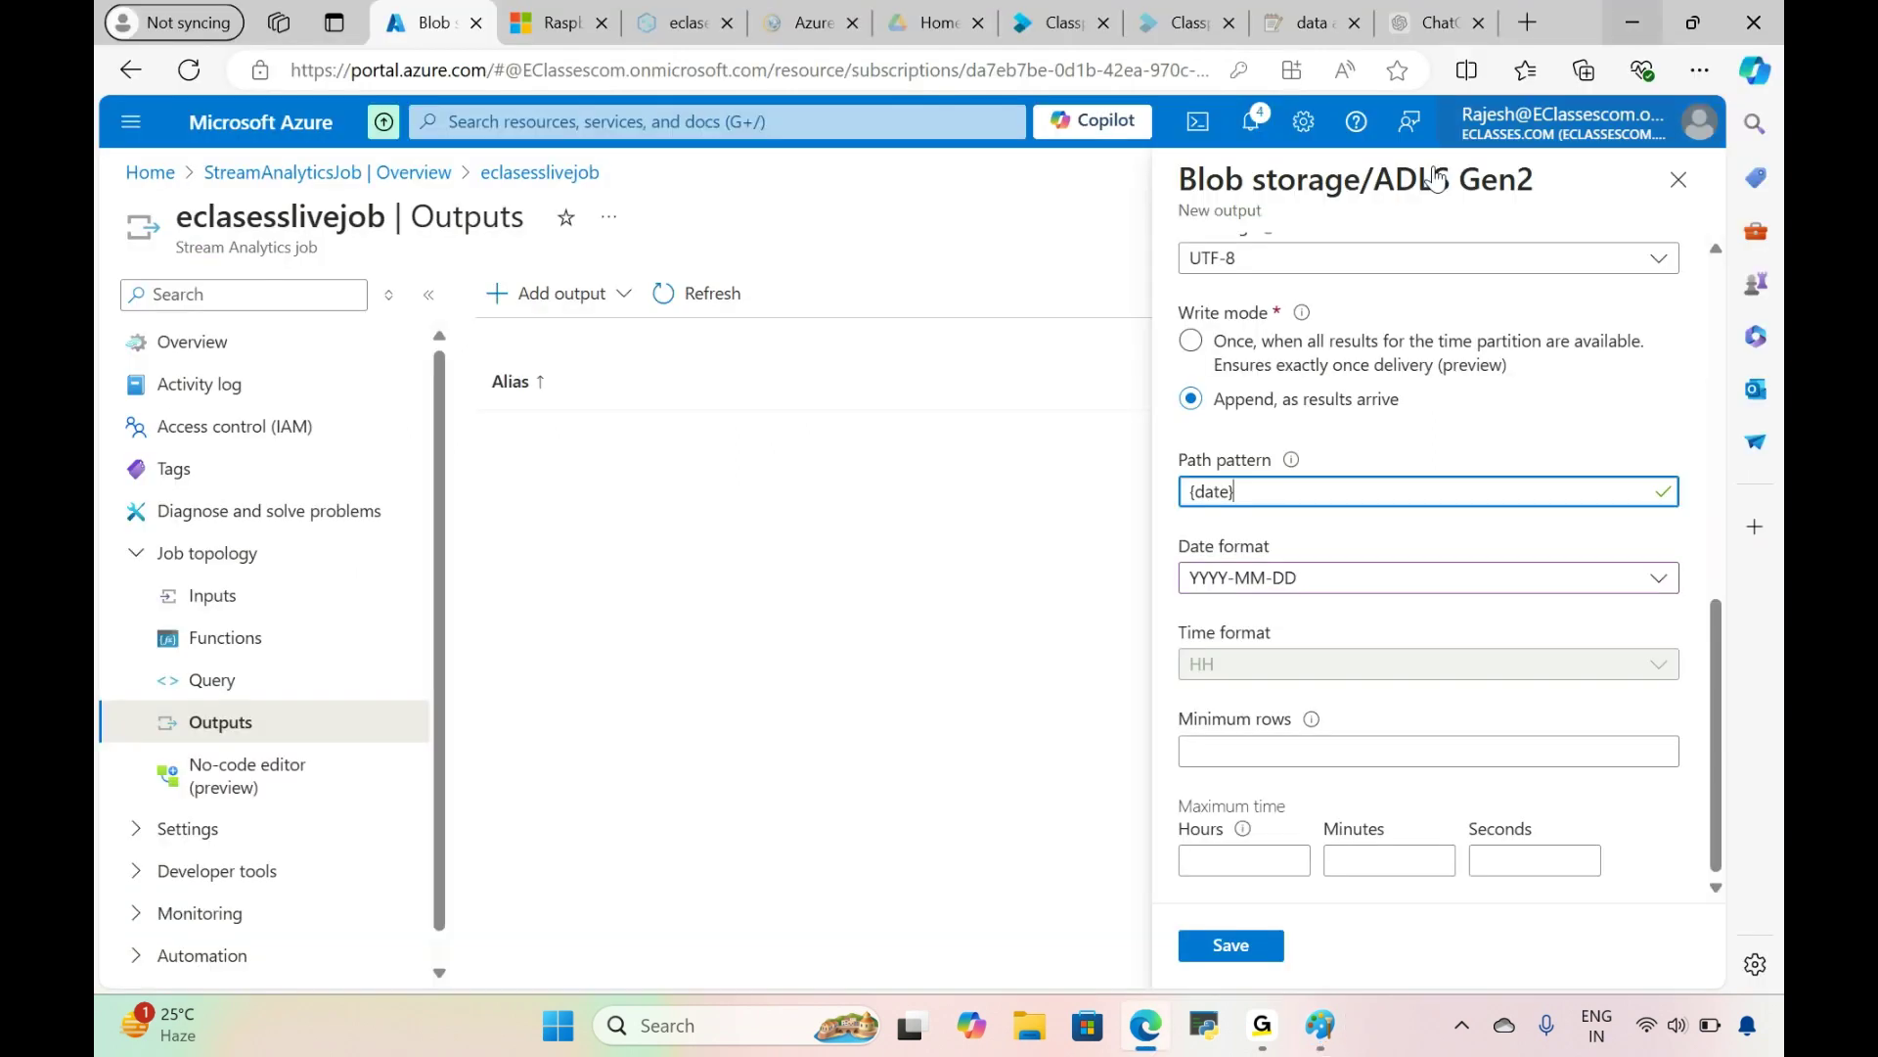
# Step: Review the minimum rows and maximum time options, leave them empty, and save the new blob output
pyautogui.click(1239, 750)
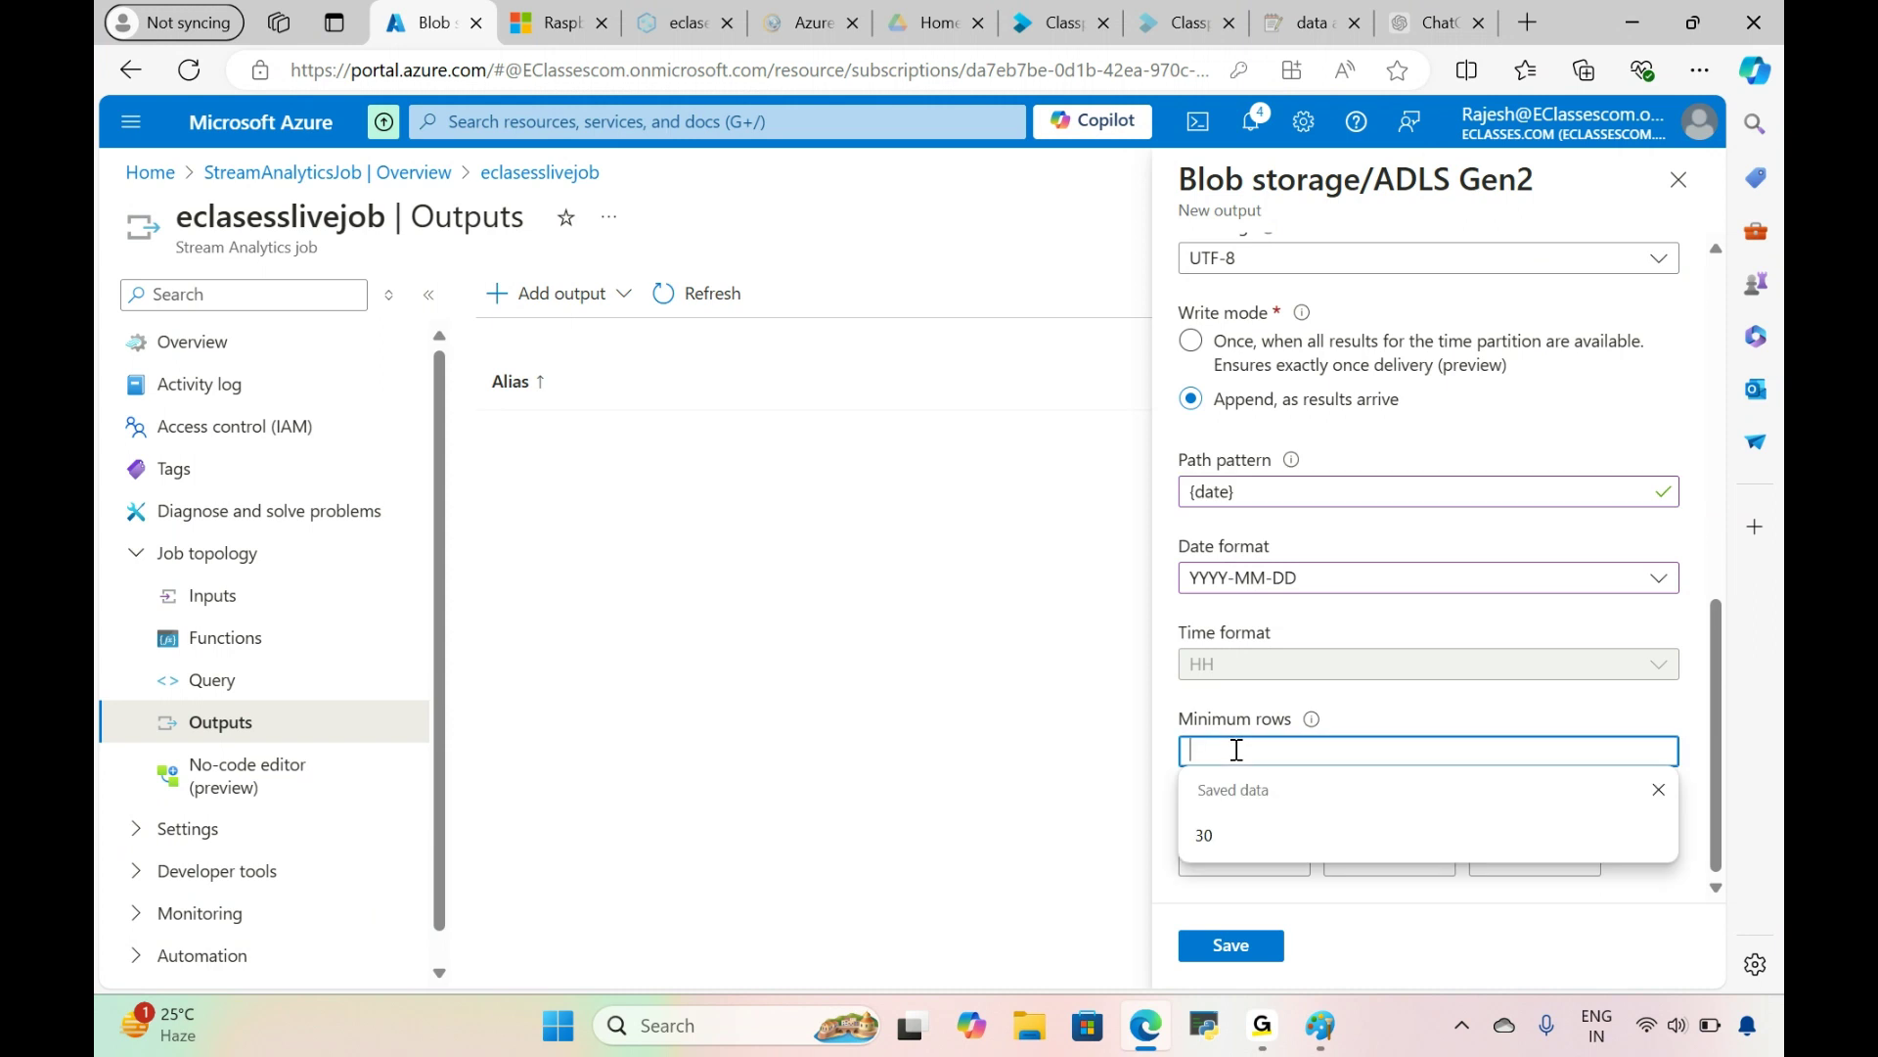
pyautogui.click(1481, 722)
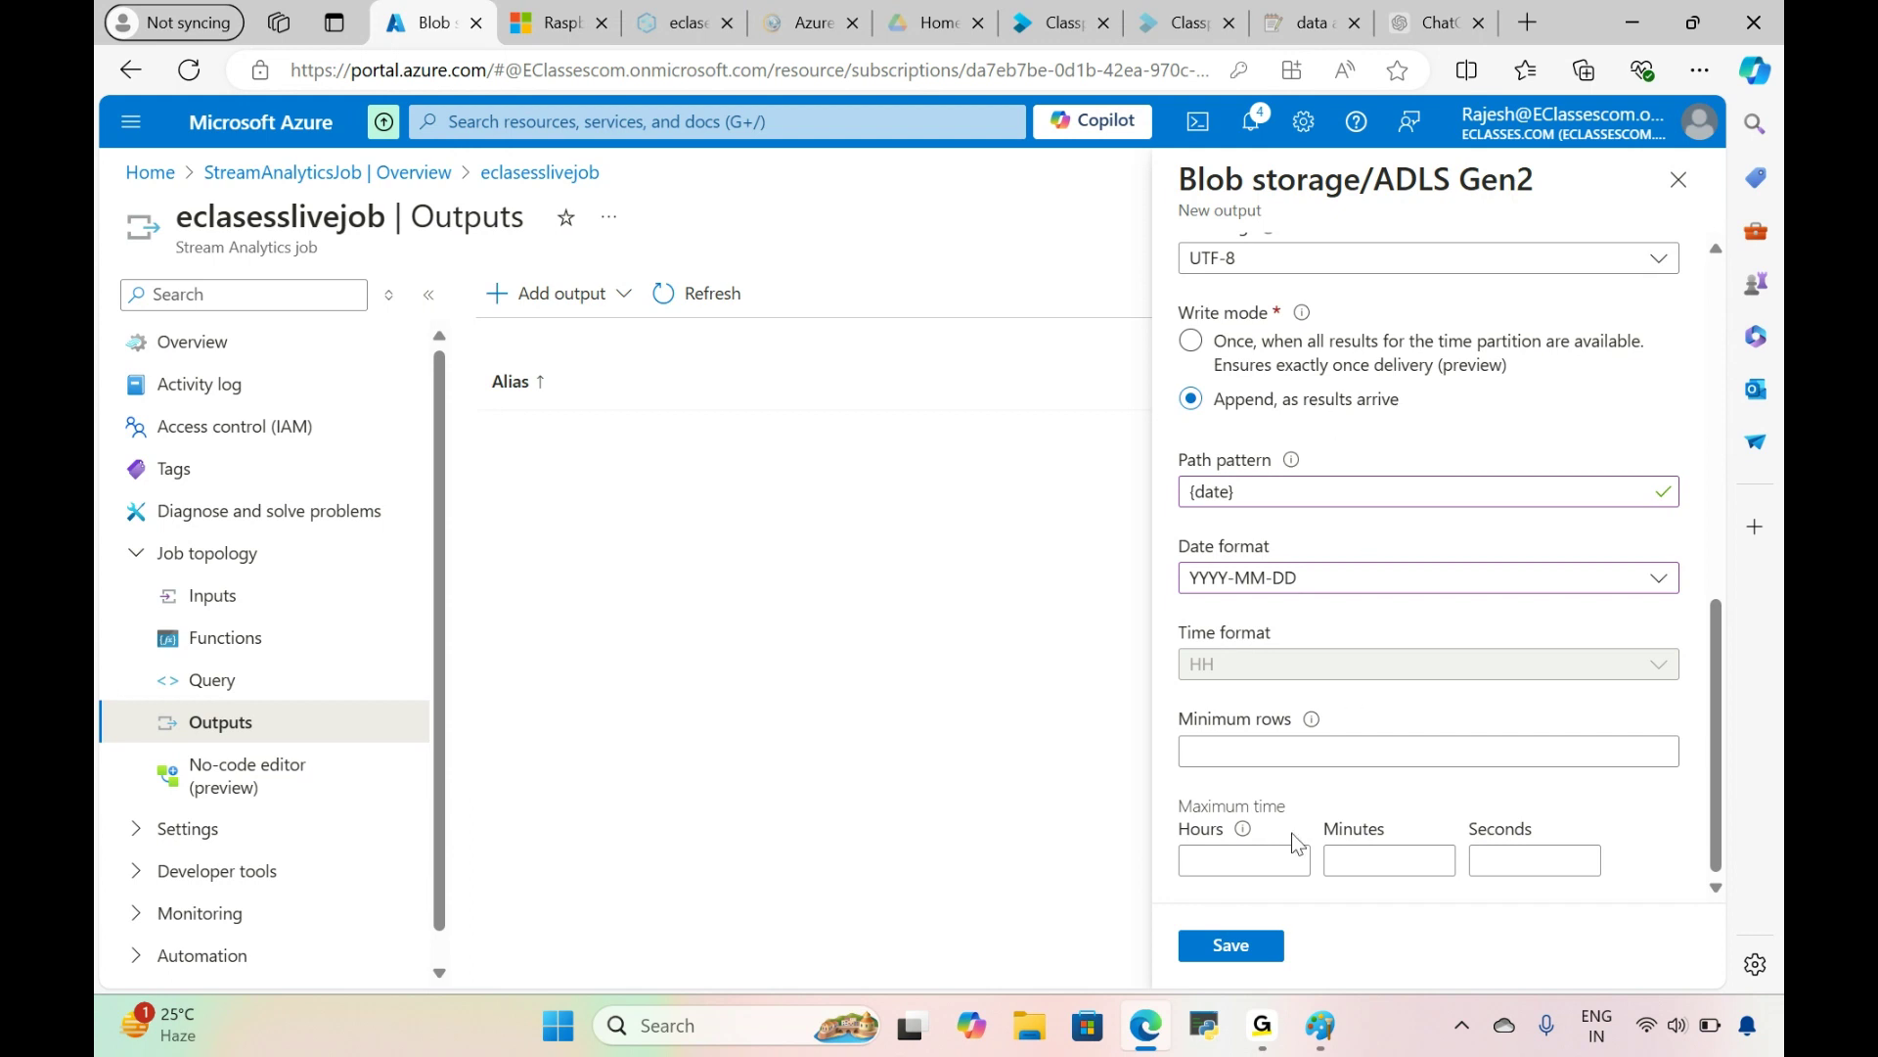
pyautogui.moveTo(1225, 830)
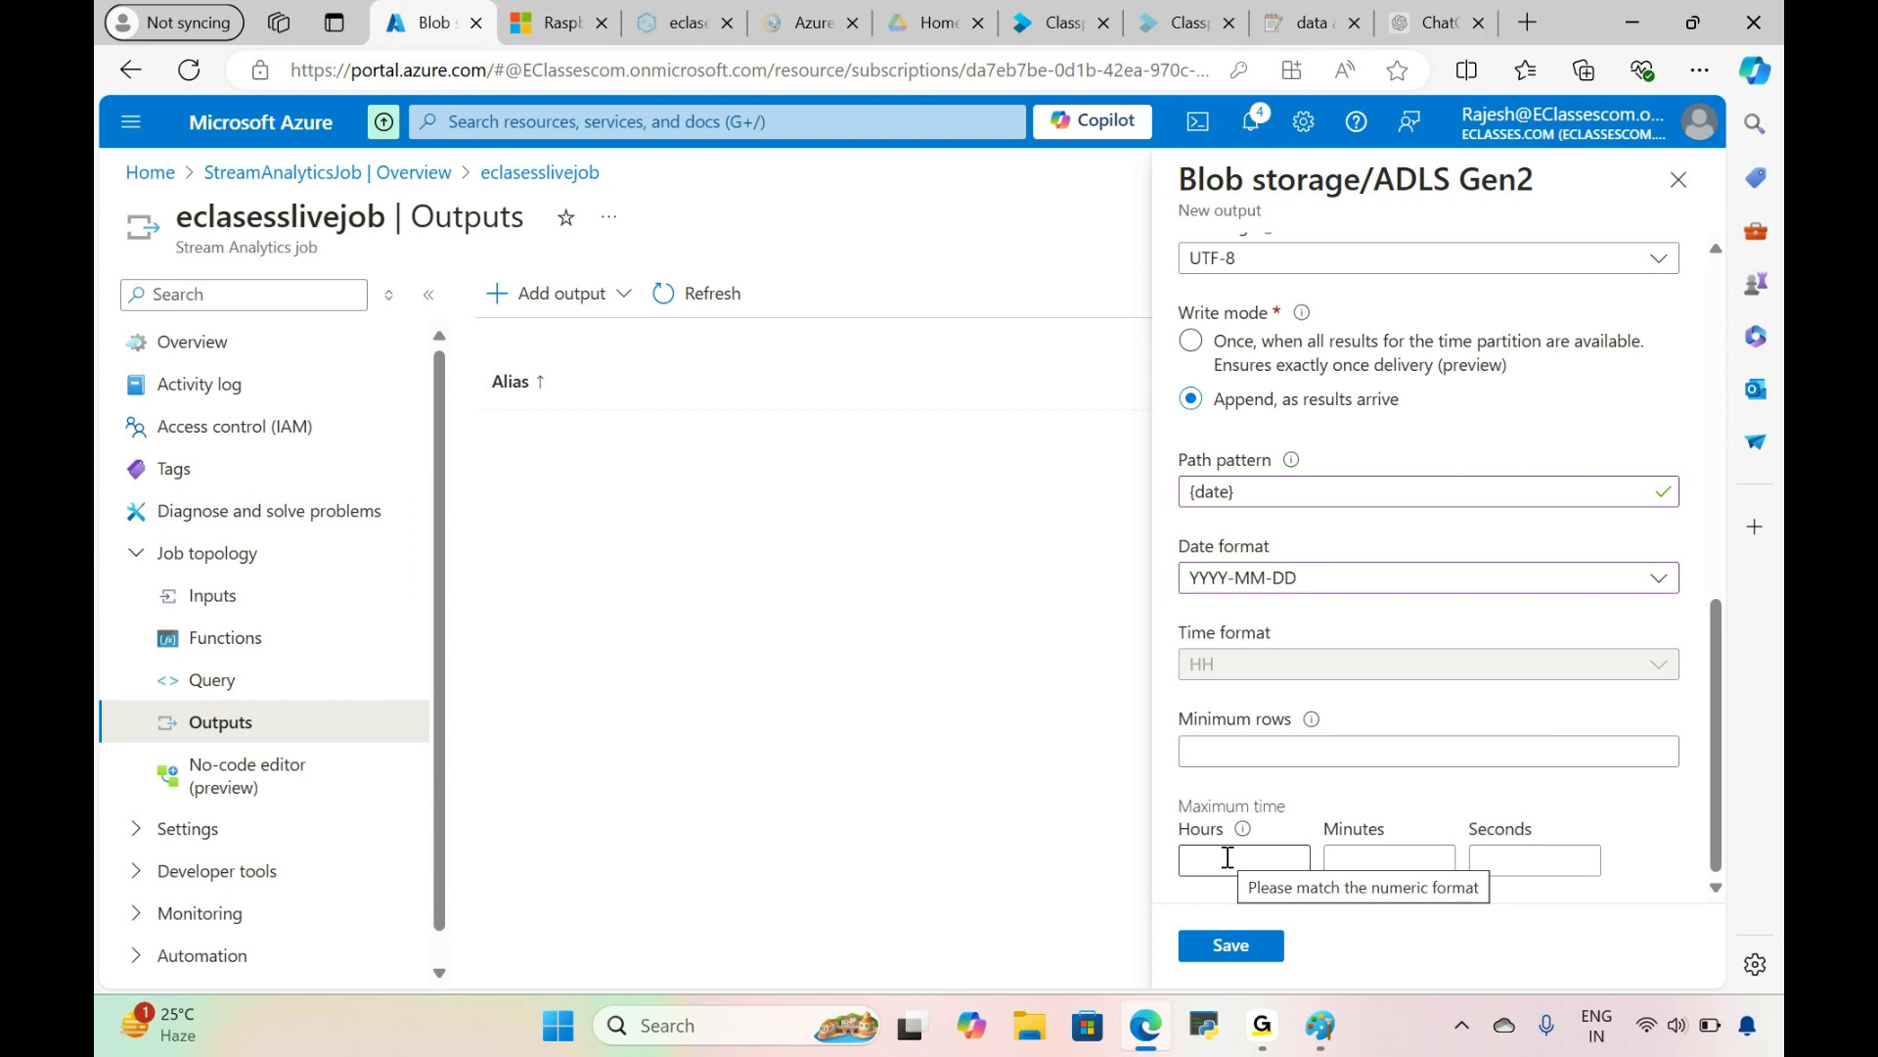
pyautogui.moveTo(1244, 840)
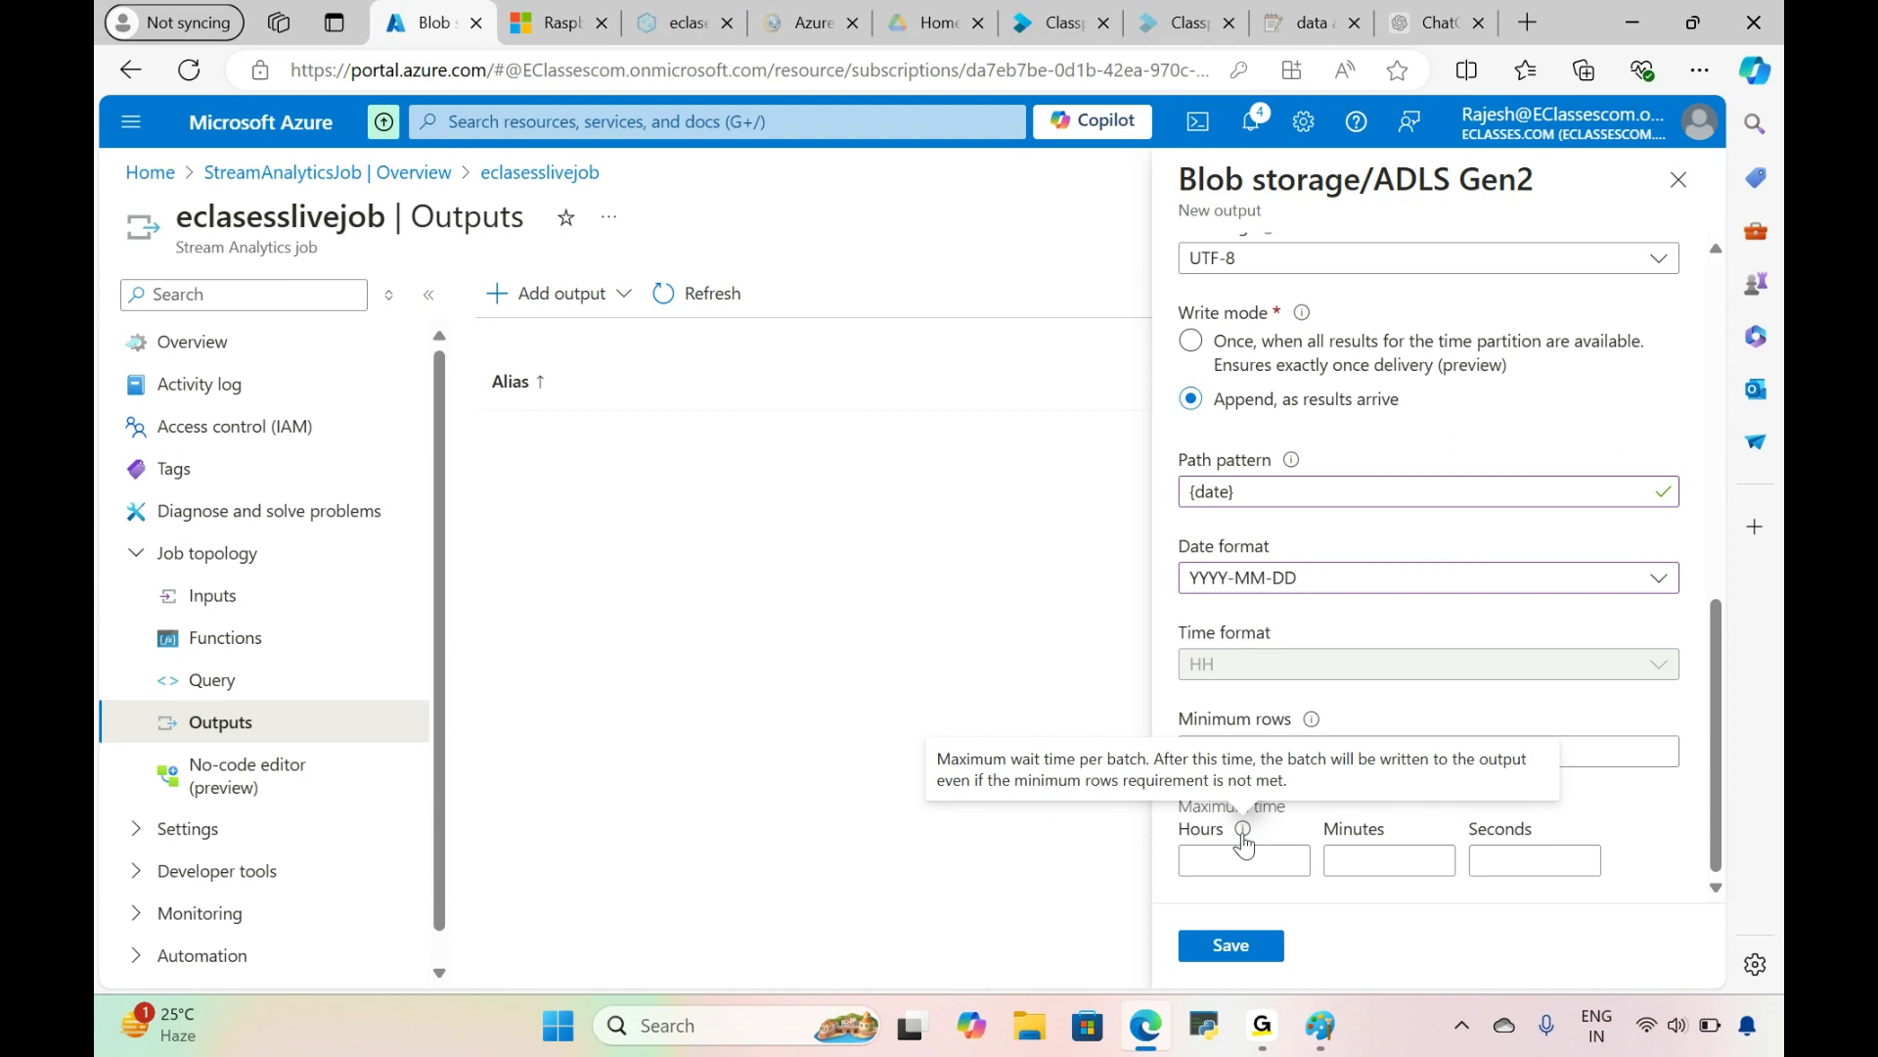
pyautogui.click(1239, 857)
pyautogui.write('1')
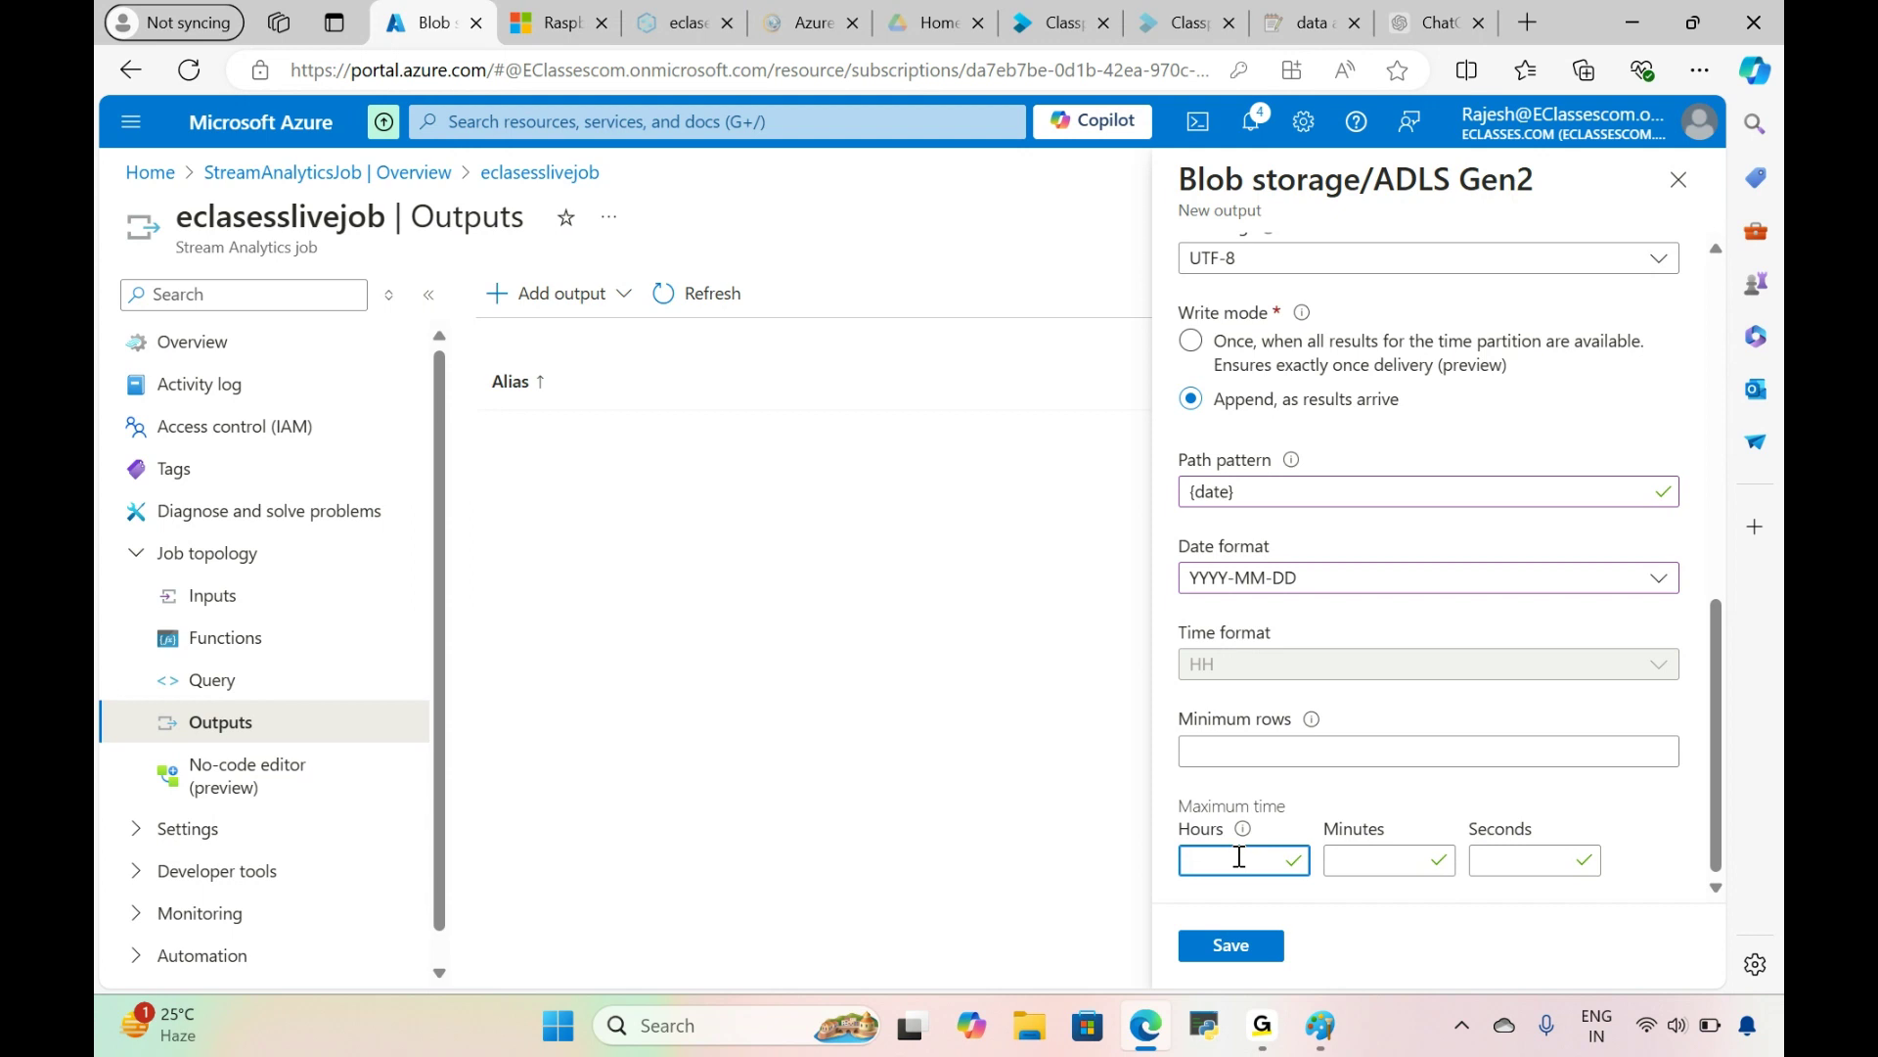
pyautogui.click(1548, 796)
pyautogui.click(1262, 947)
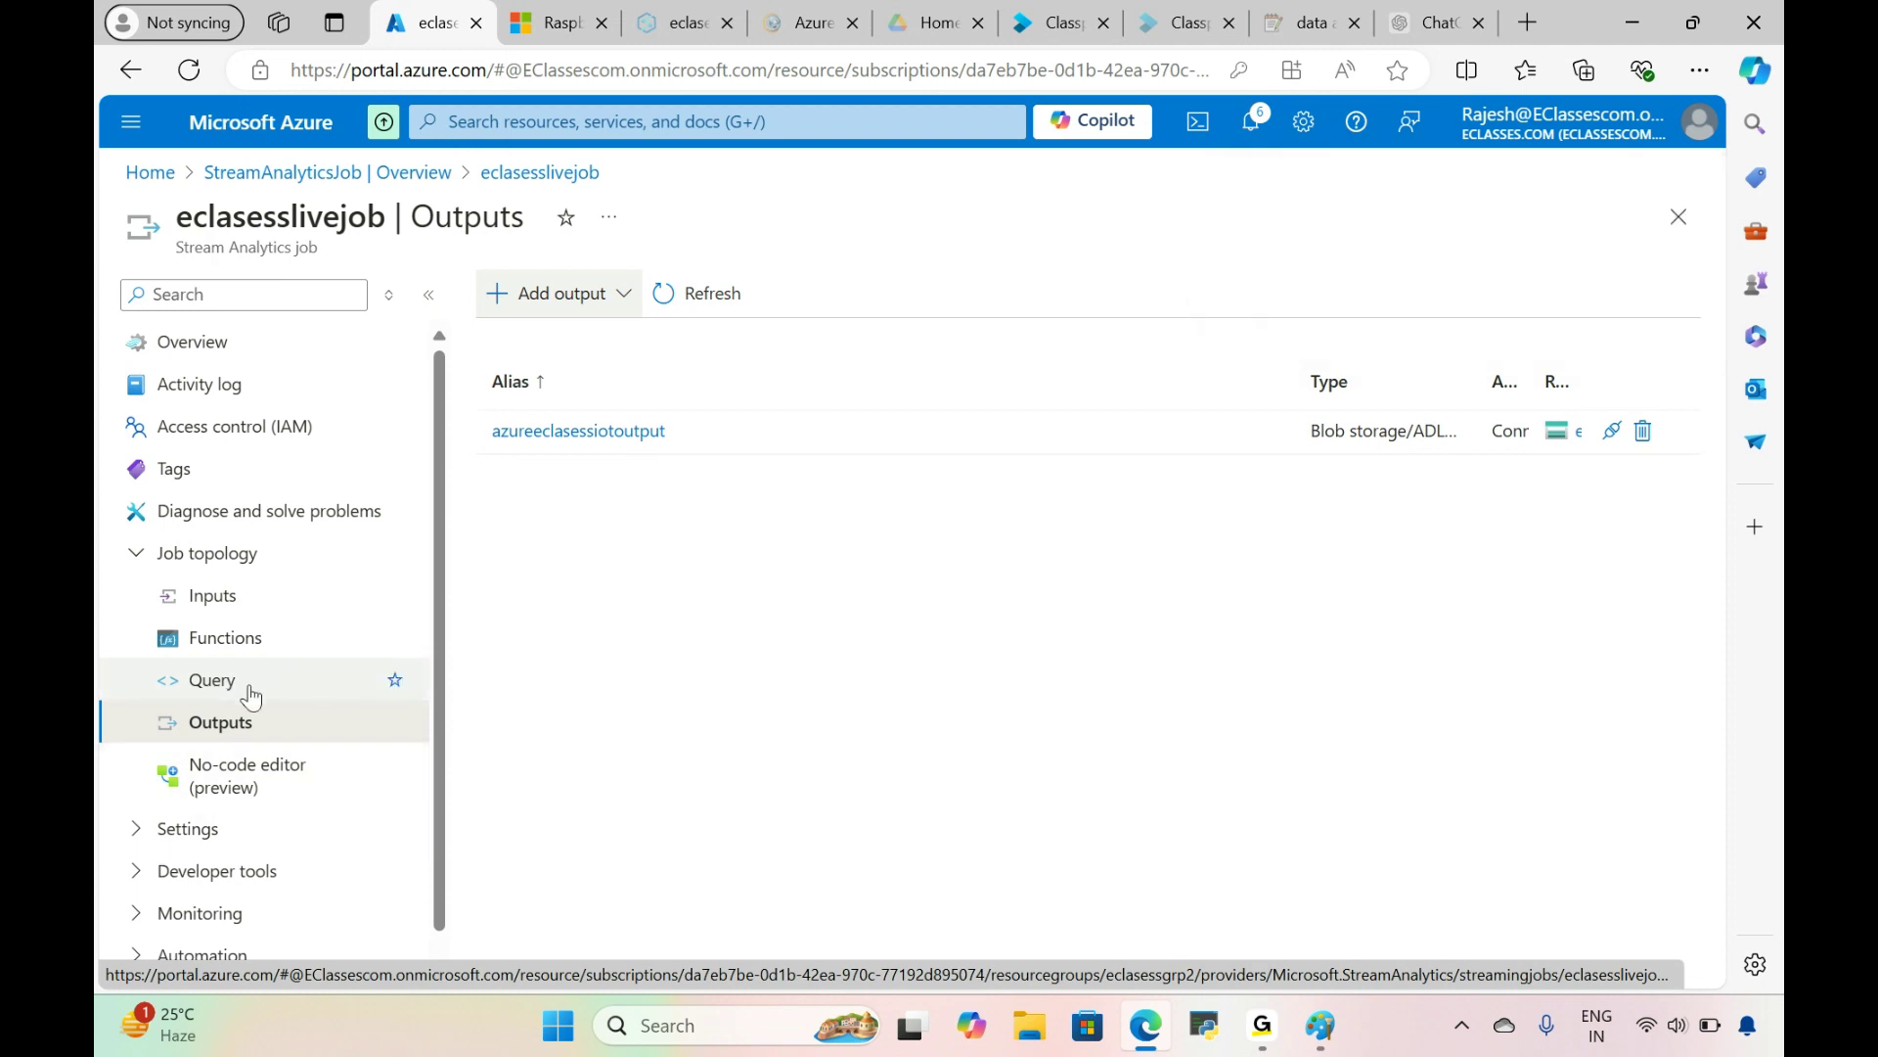
# Step: Open the job's query, dismiss the welcome tour, delete the text above the SELECT statement, and select the output alias after INTO
pyautogui.click(247, 682)
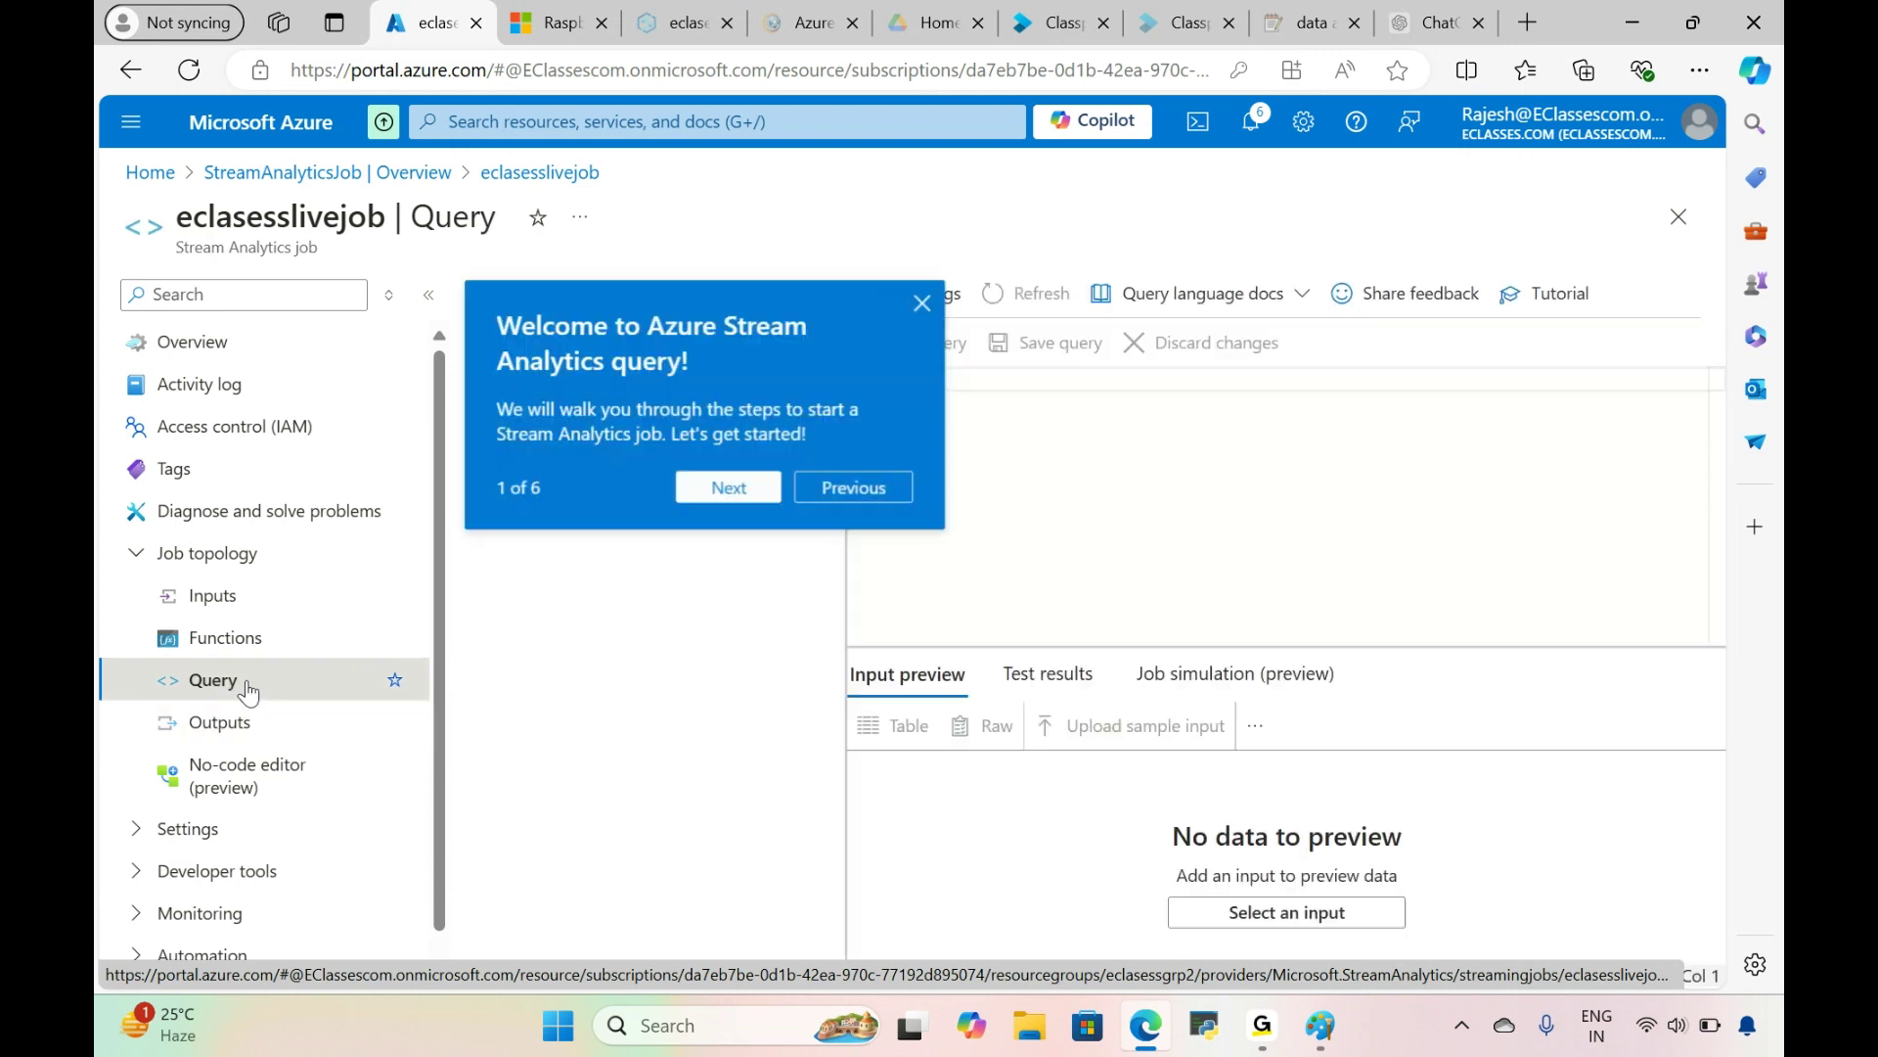
pyautogui.click(922, 303)
pyautogui.moveTo(983, 479); pyautogui.dragTo(905, 356)
pyautogui.press('Delete')
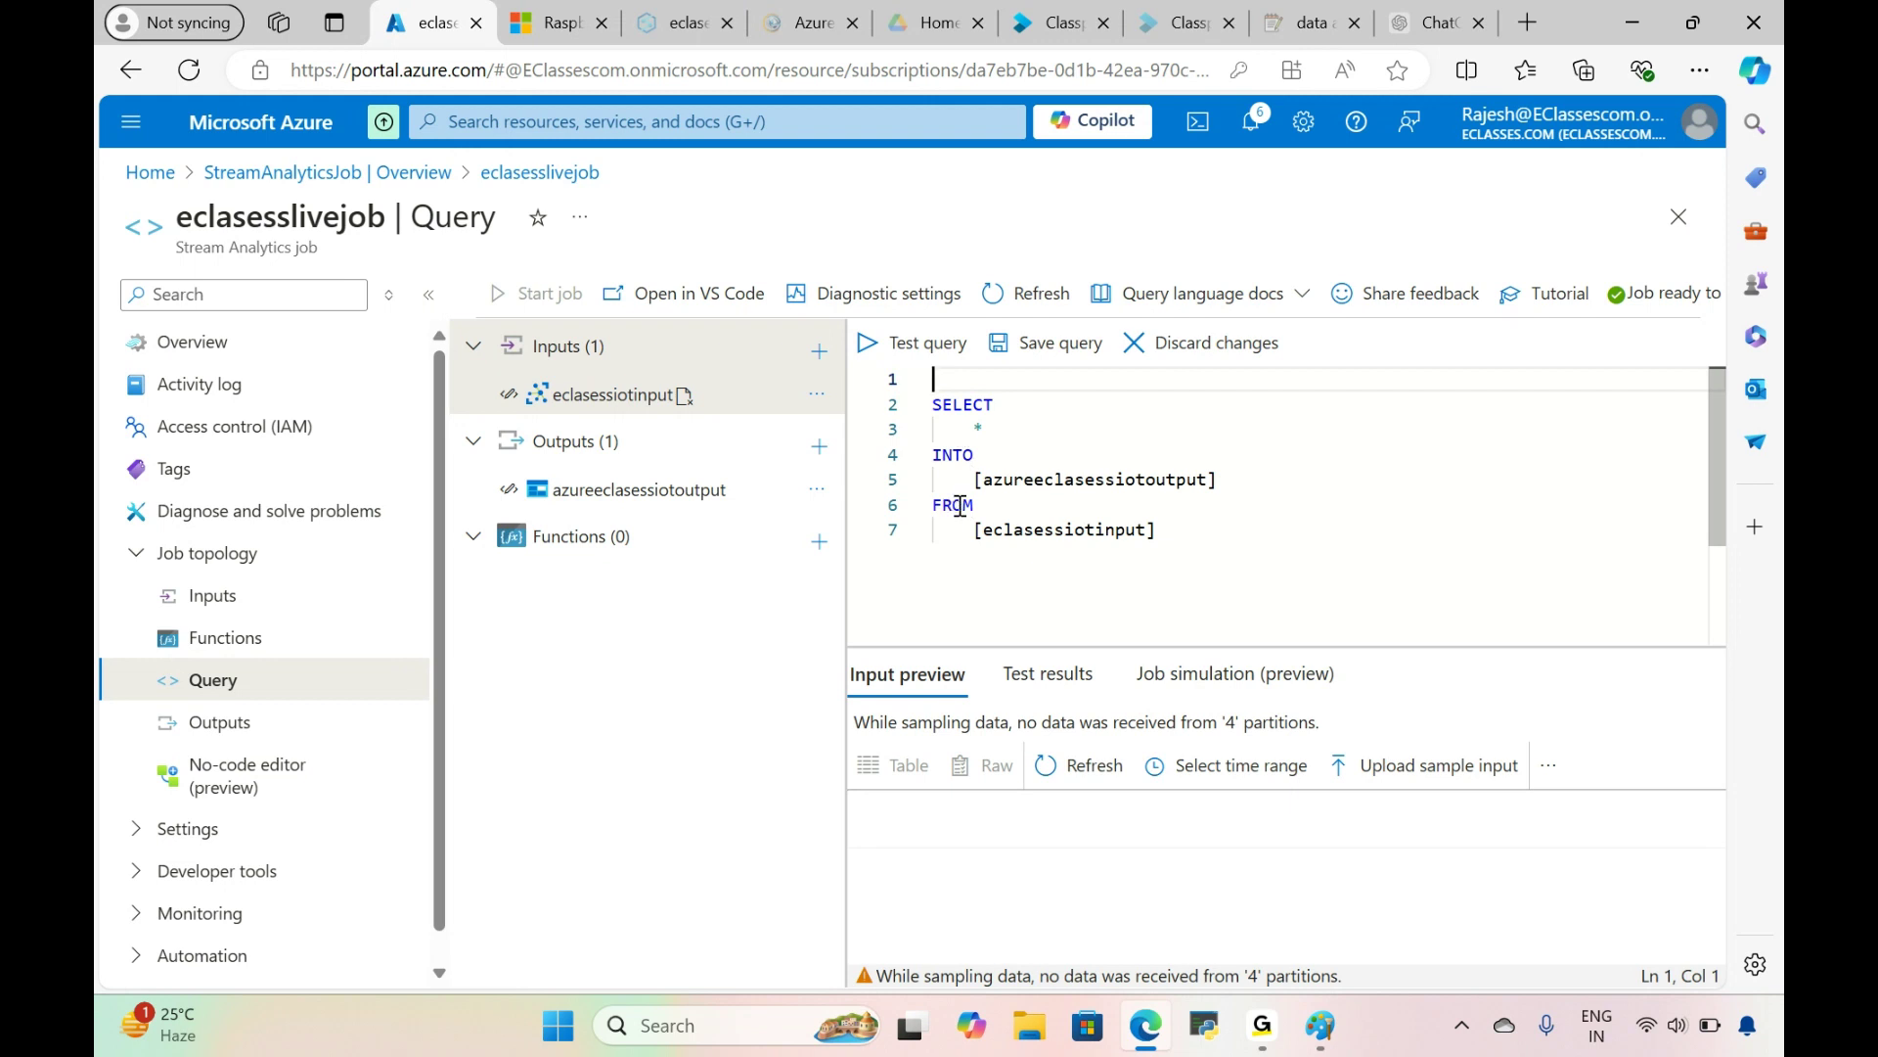
pyautogui.moveTo(1217, 478); pyautogui.dragTo(973, 481)
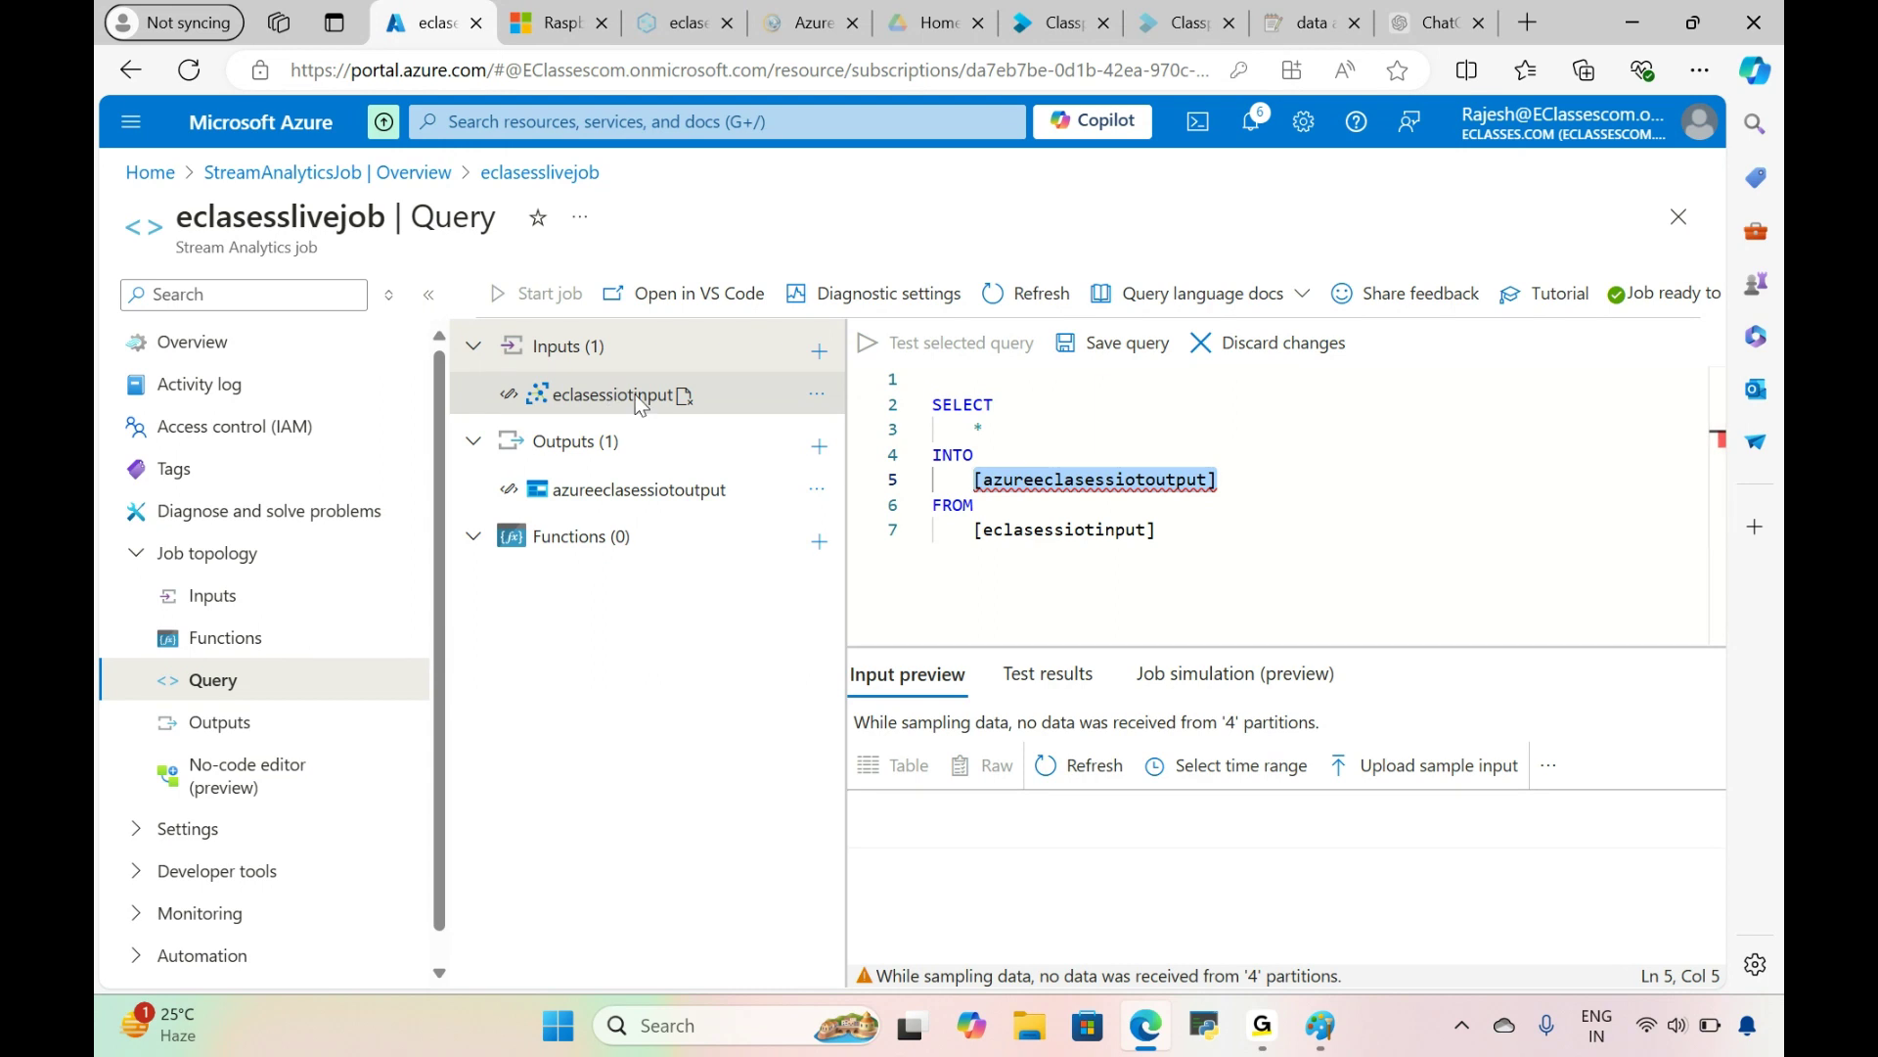
# Step: Test the query that reads from eclasessiotinput into azureeclasessiotoutput, and dismiss the test message
pyautogui.click(1068, 530)
pyautogui.press('End')
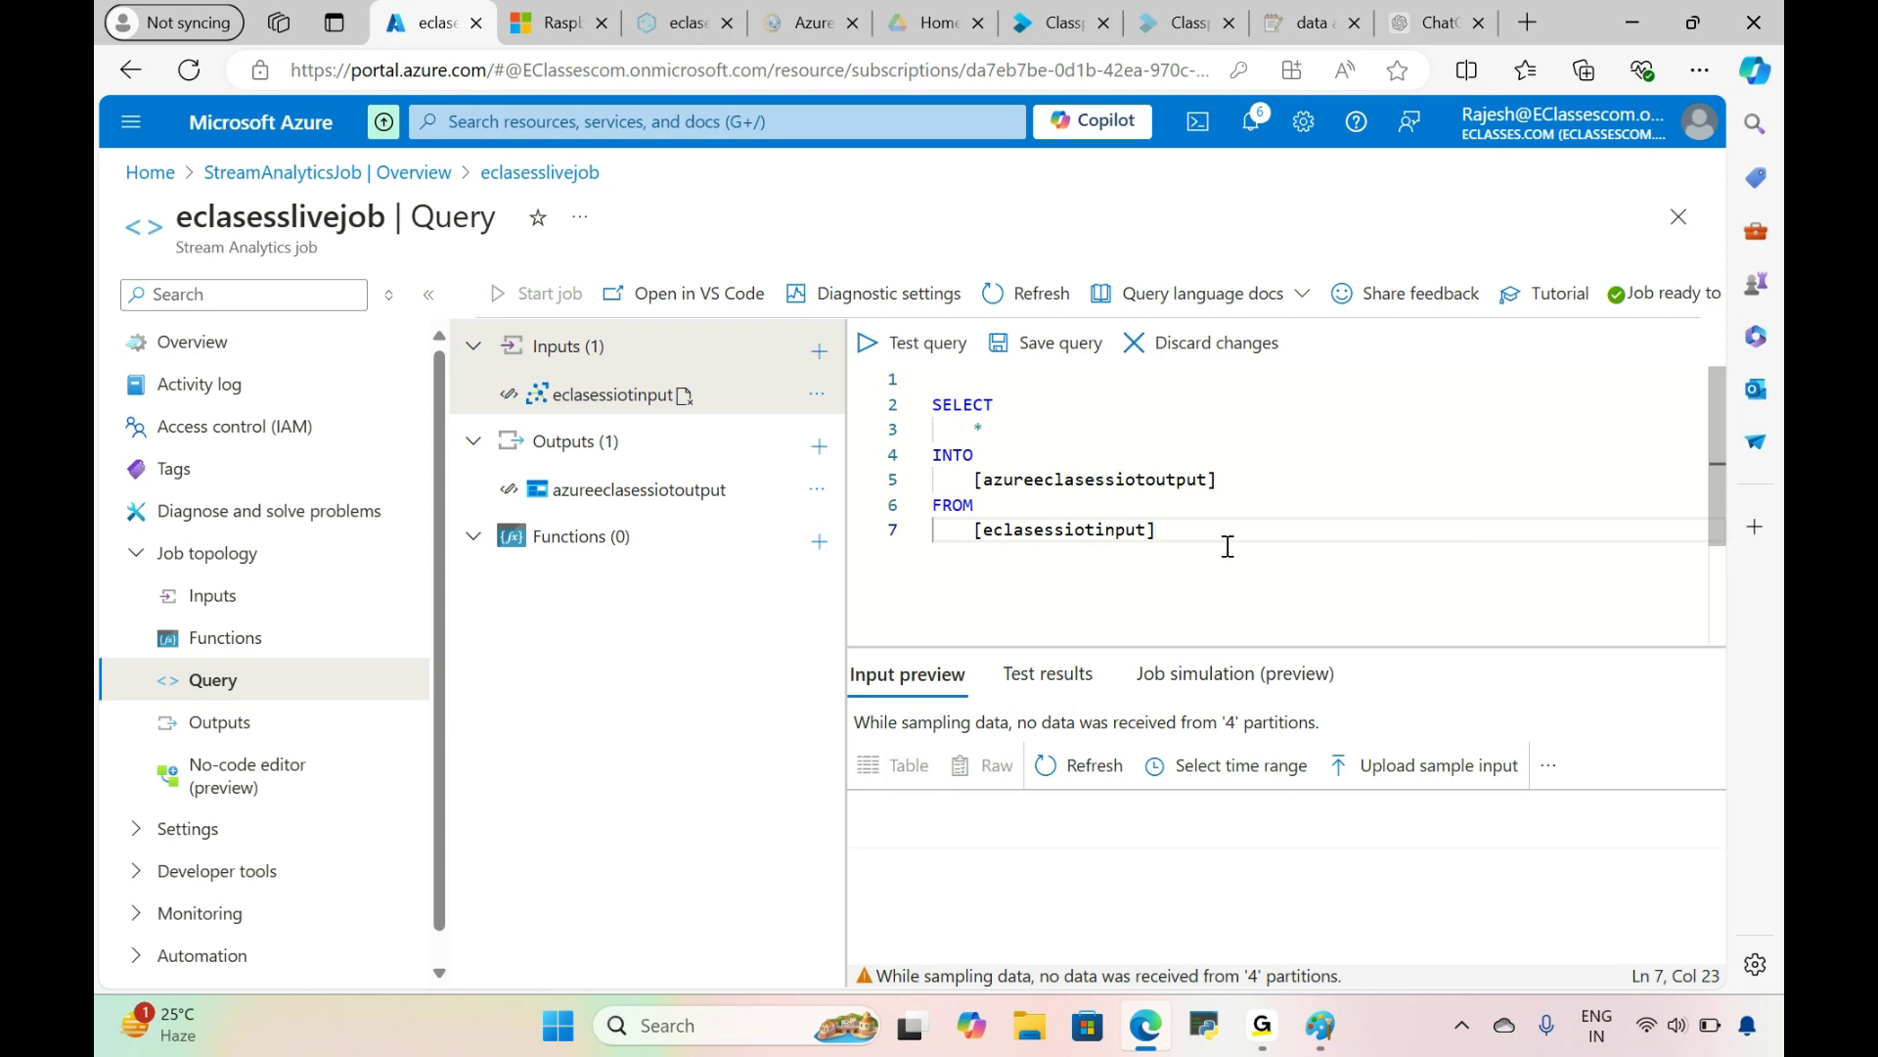
pyautogui.click(908, 344)
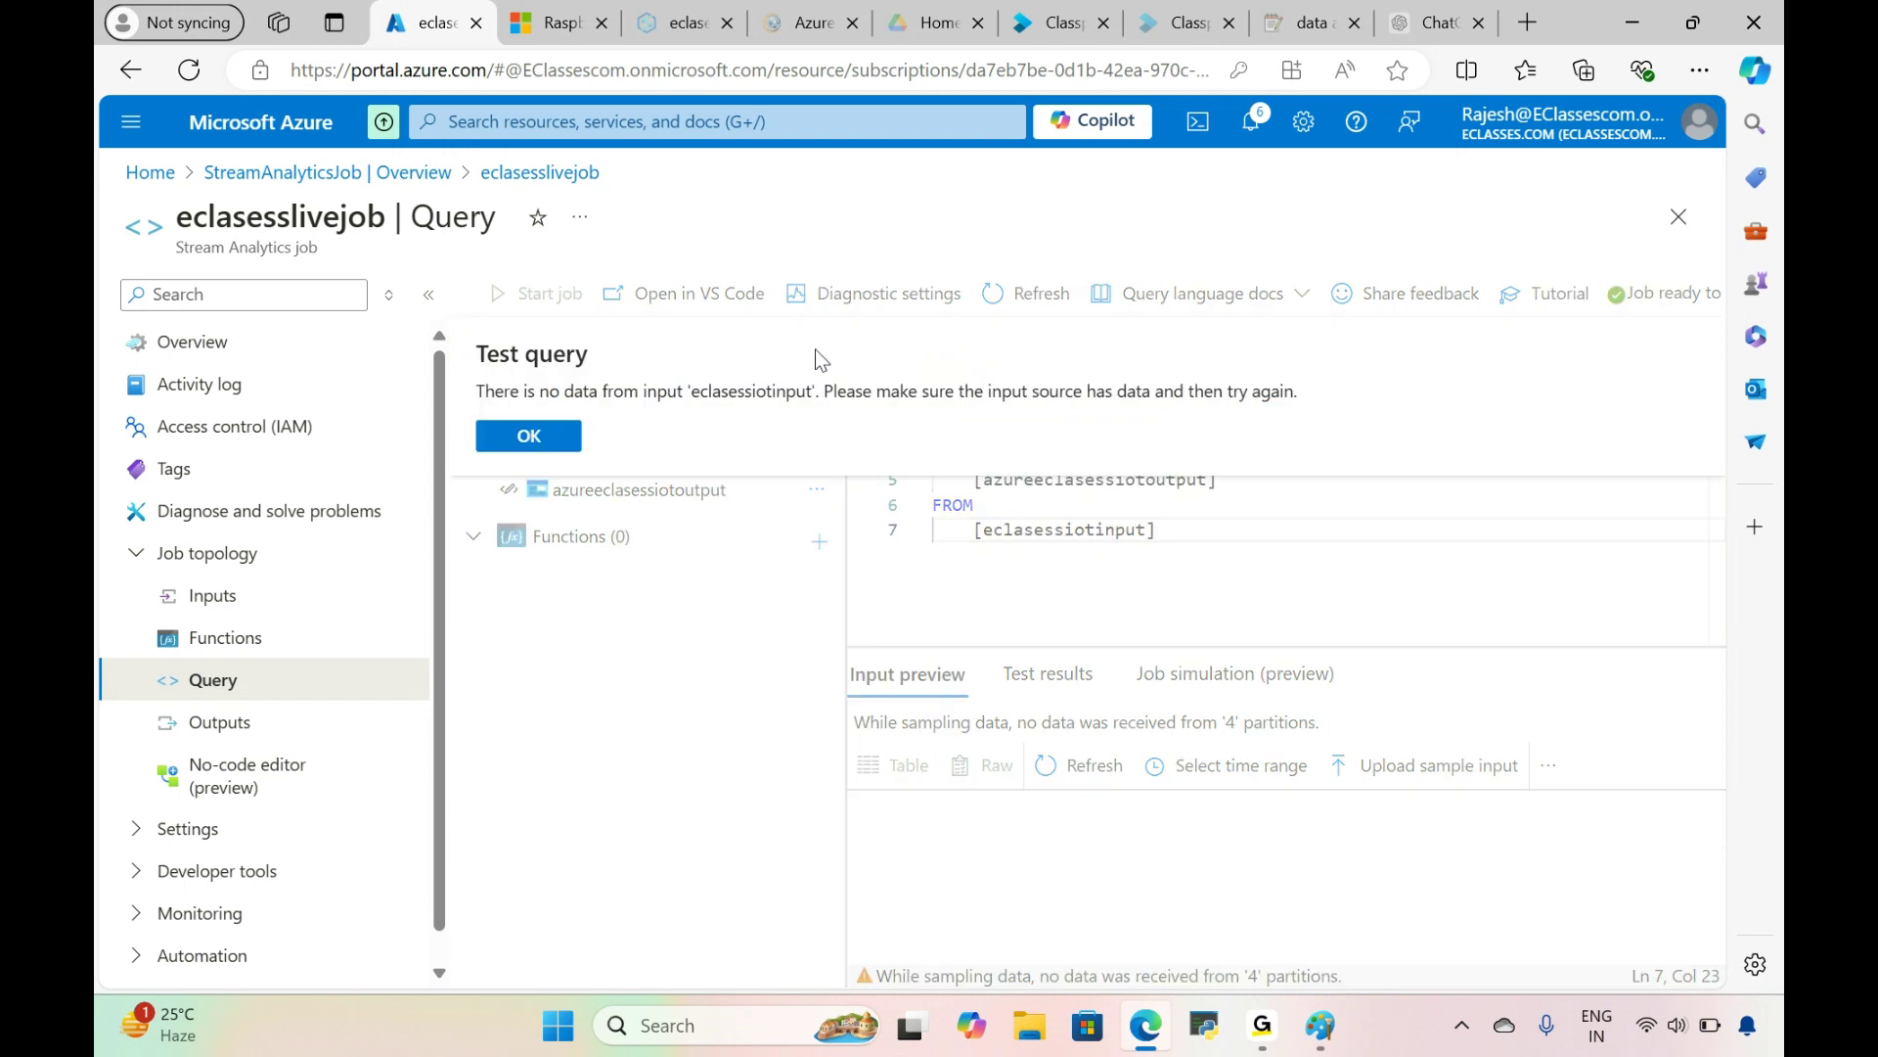
pyautogui.click(528, 437)
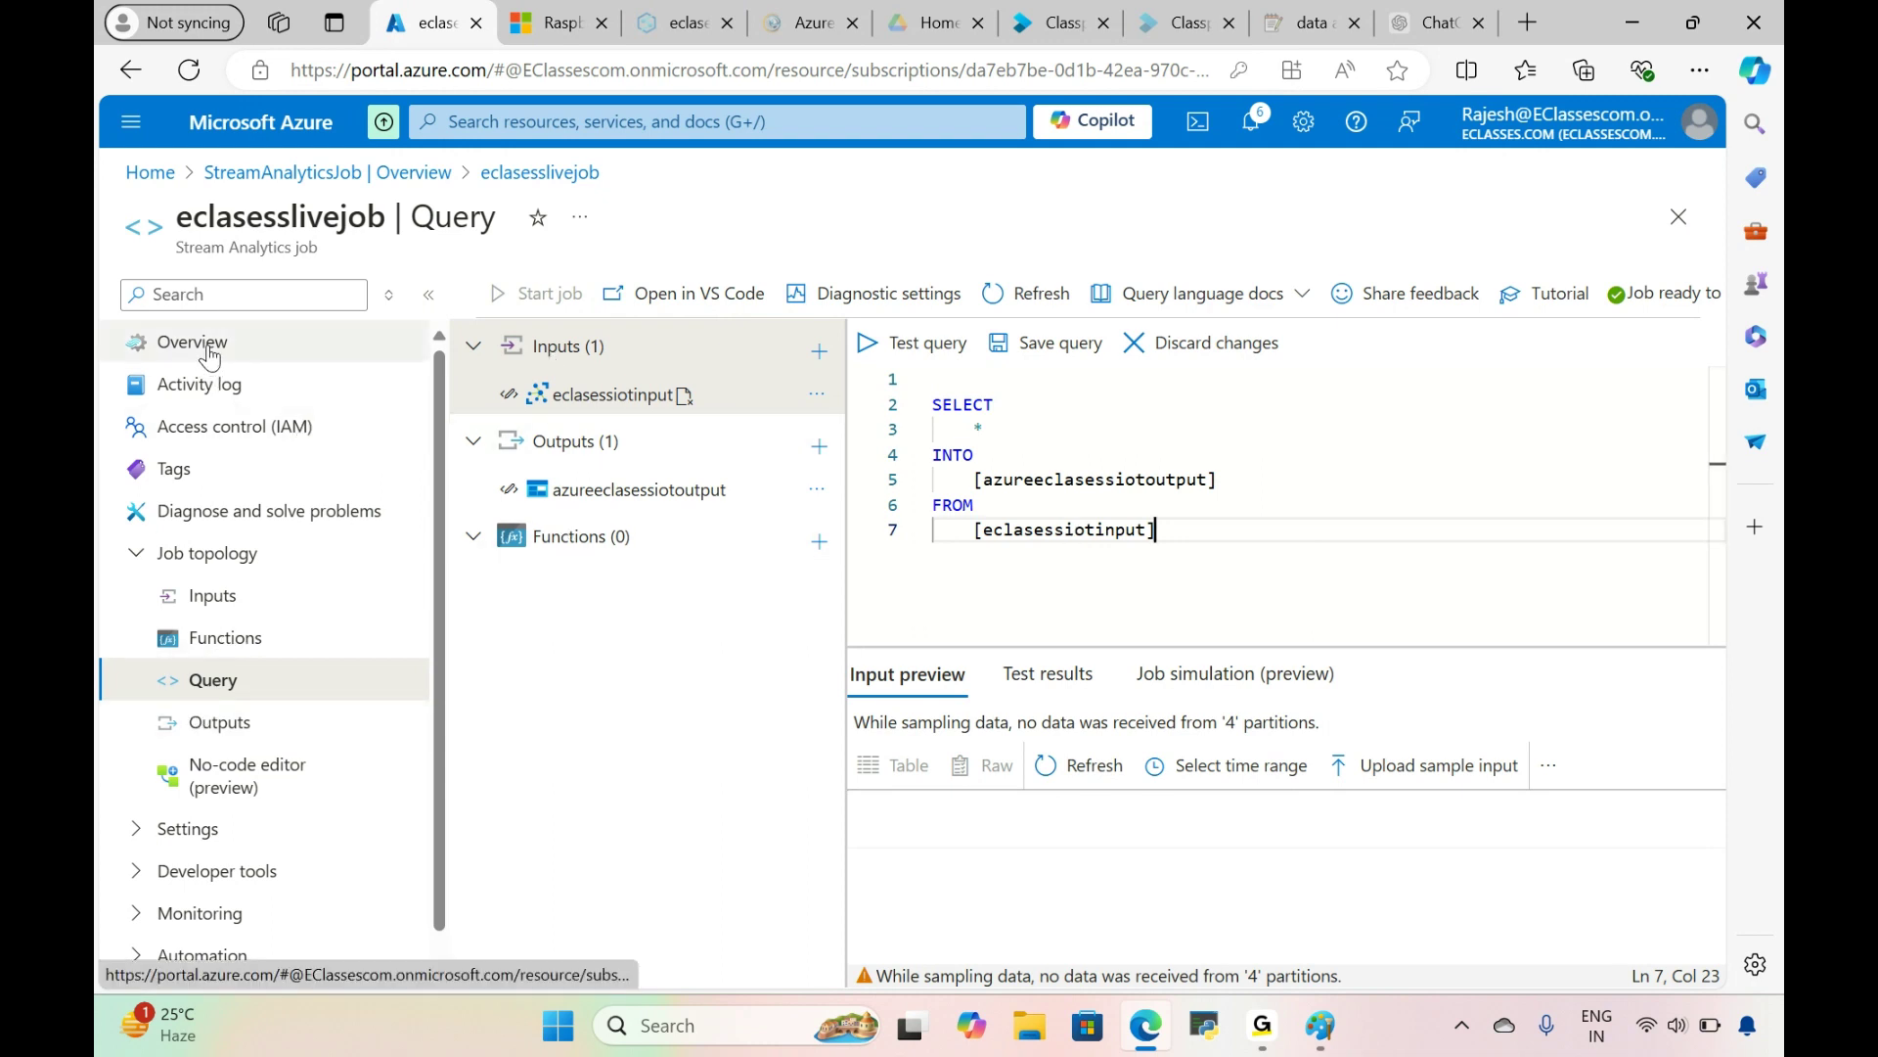
# Step: Switch to the Raspberry Pi Azure IoT simulator, run the sample code, and highlight the temperature and humidity values in its output
pyautogui.click(551, 13)
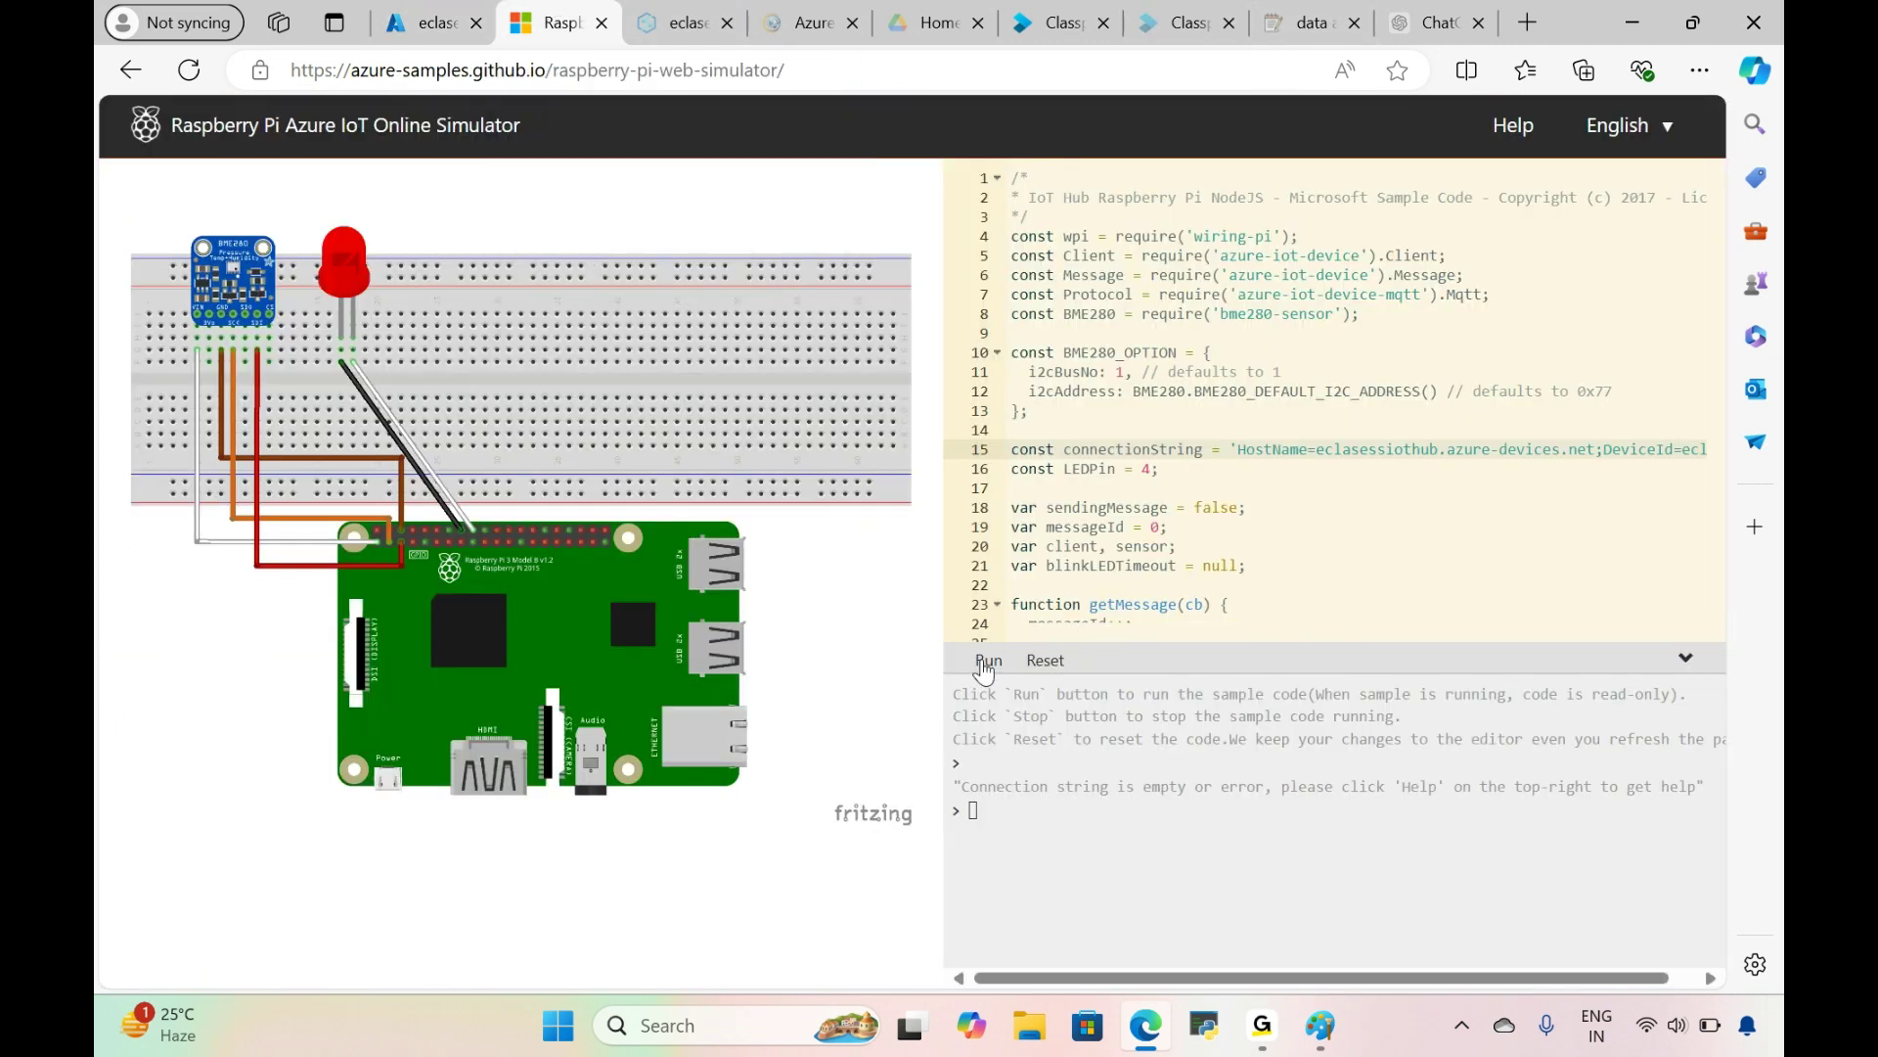
pyautogui.click(985, 663)
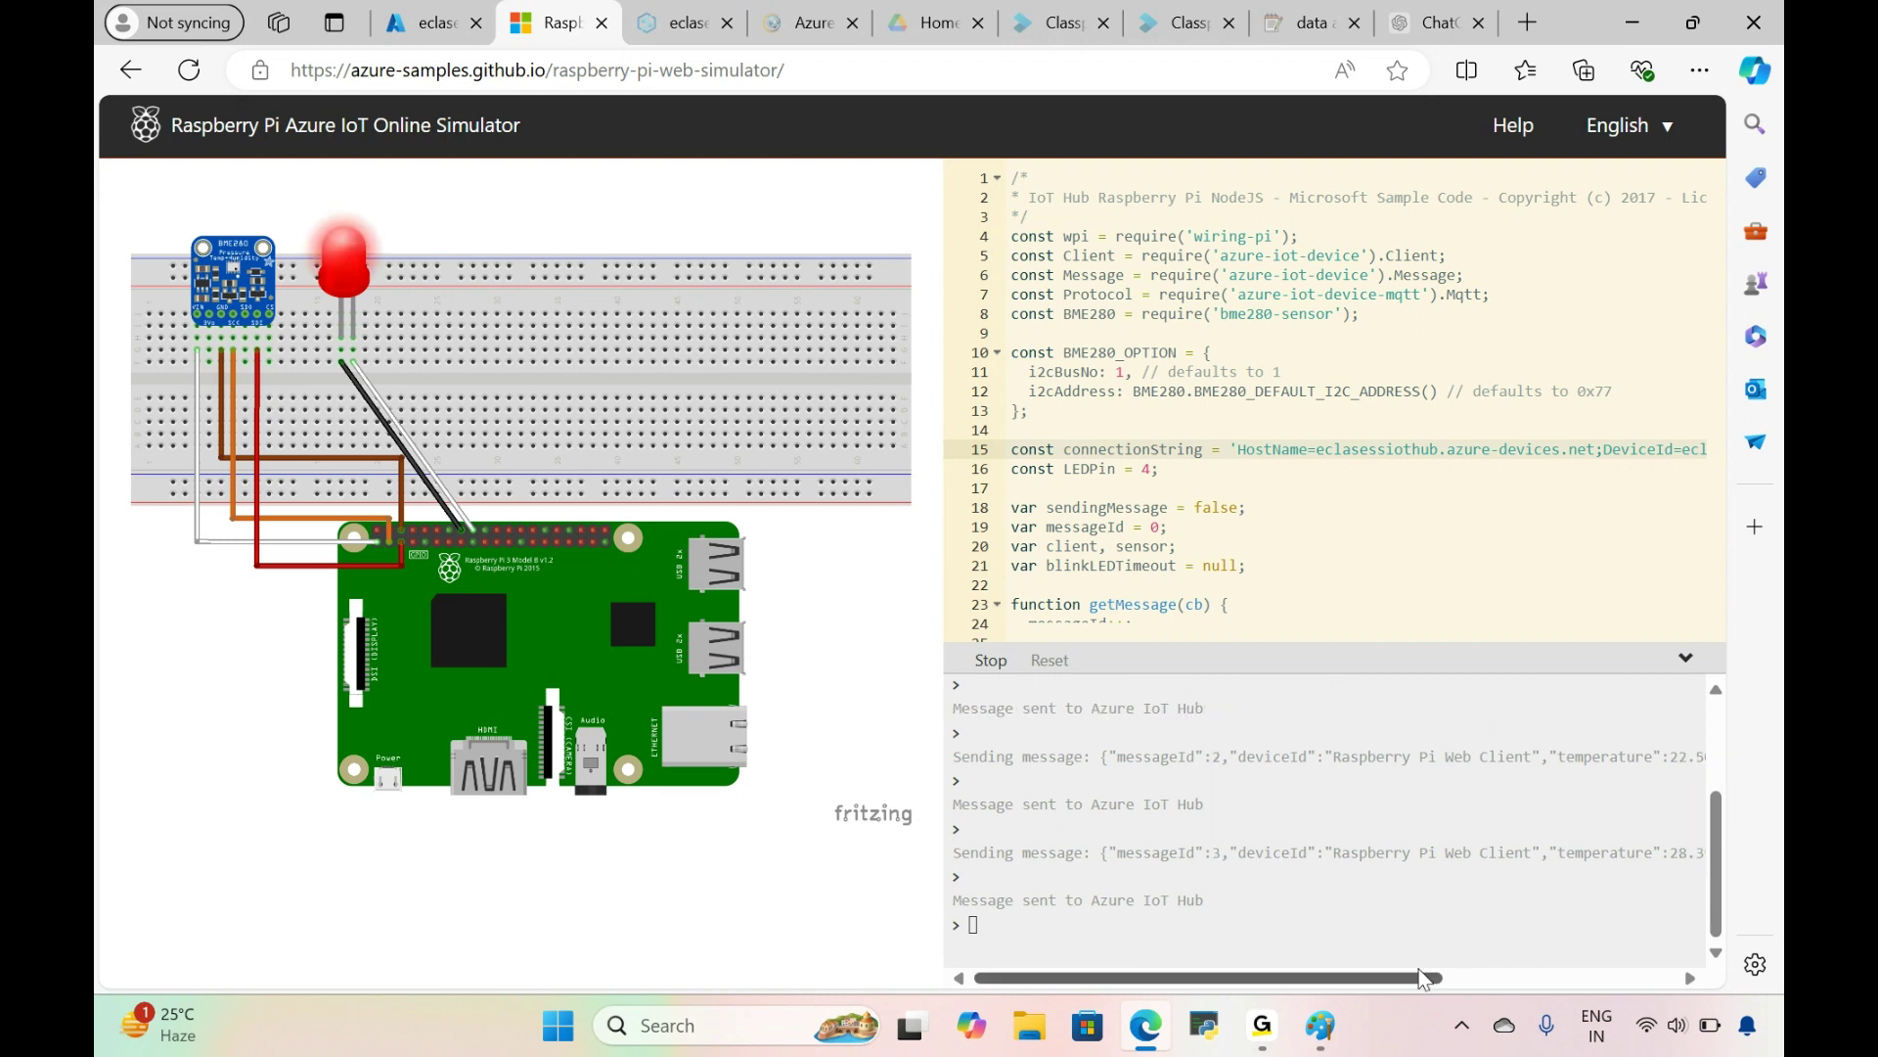
pyautogui.moveTo(1421, 978); pyautogui.dragTo(1638, 982)
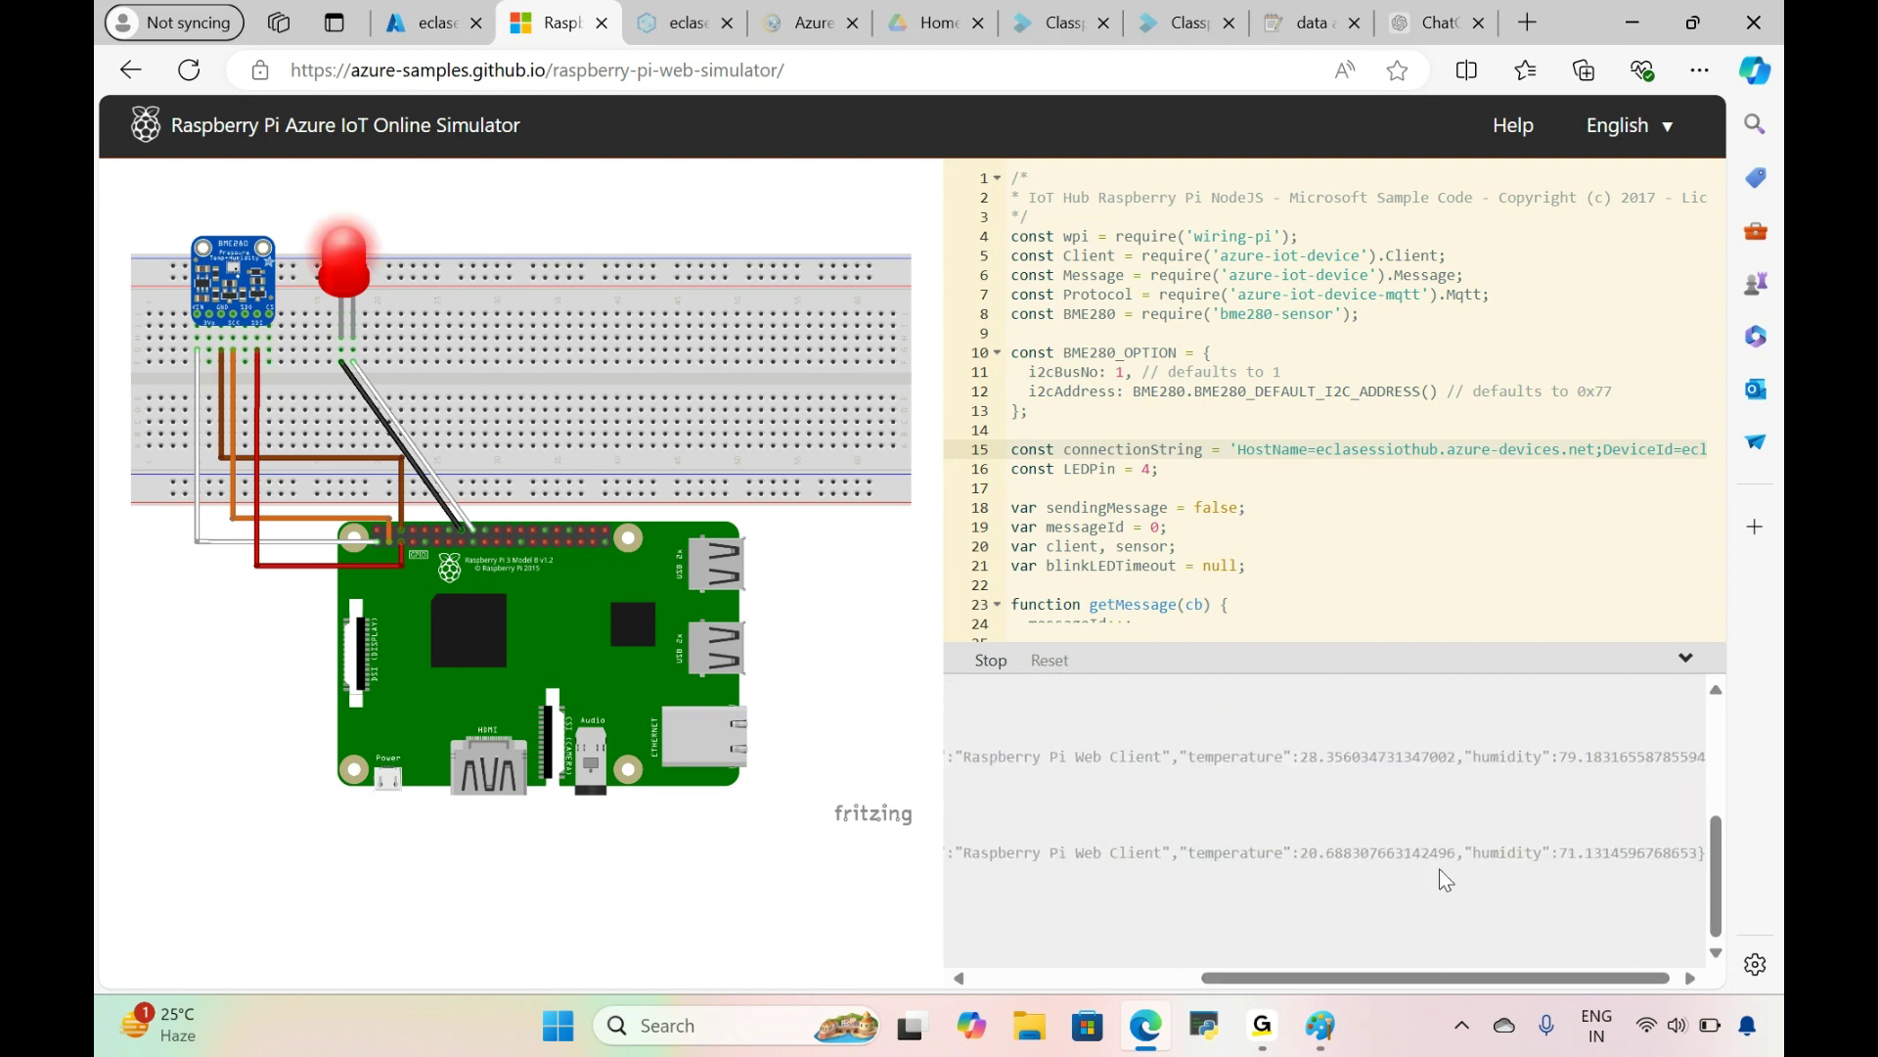
pyautogui.moveTo(1183, 856); pyautogui.dragTo(1663, 886)
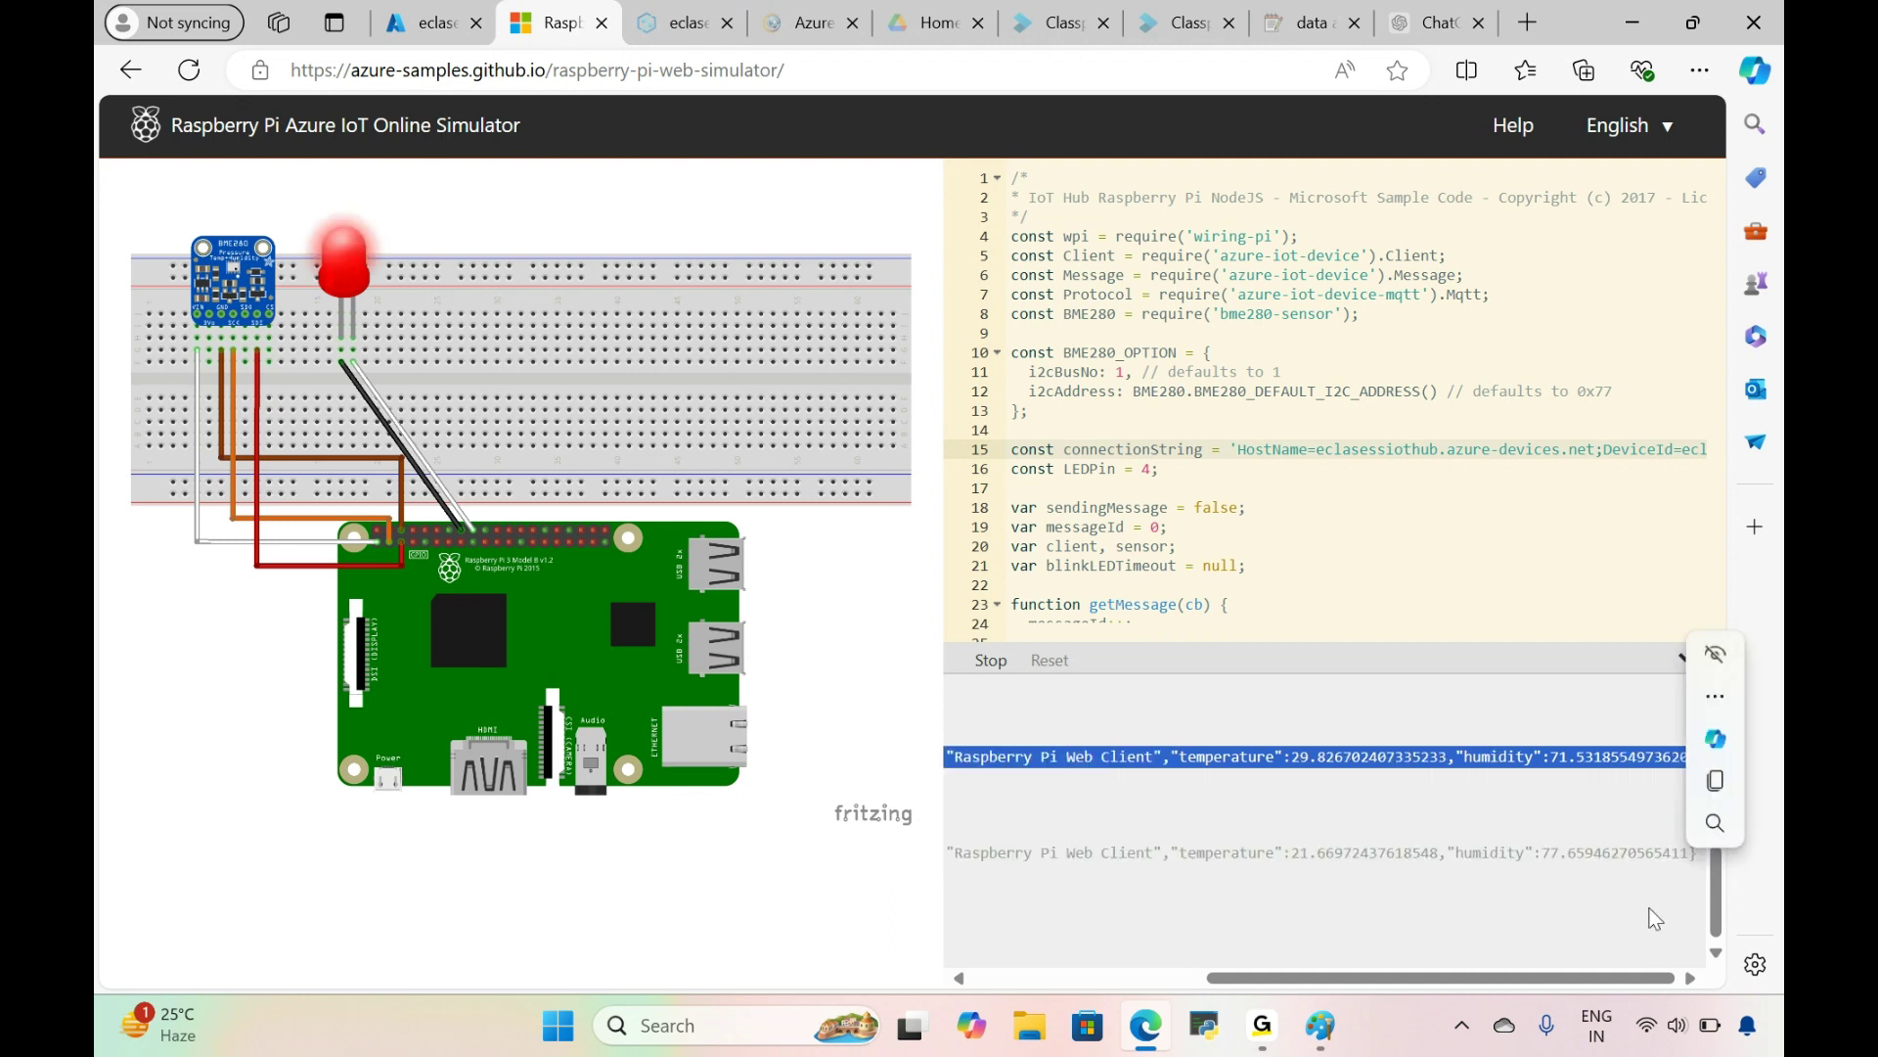
# Step: Examine the device messages being sent to Azure IoT Hub in the simulator output, and check the data flow in the Paint diagram
pyautogui.moveTo(1627, 981); pyautogui.dragTo(1394, 981)
pyautogui.click(1073, 900)
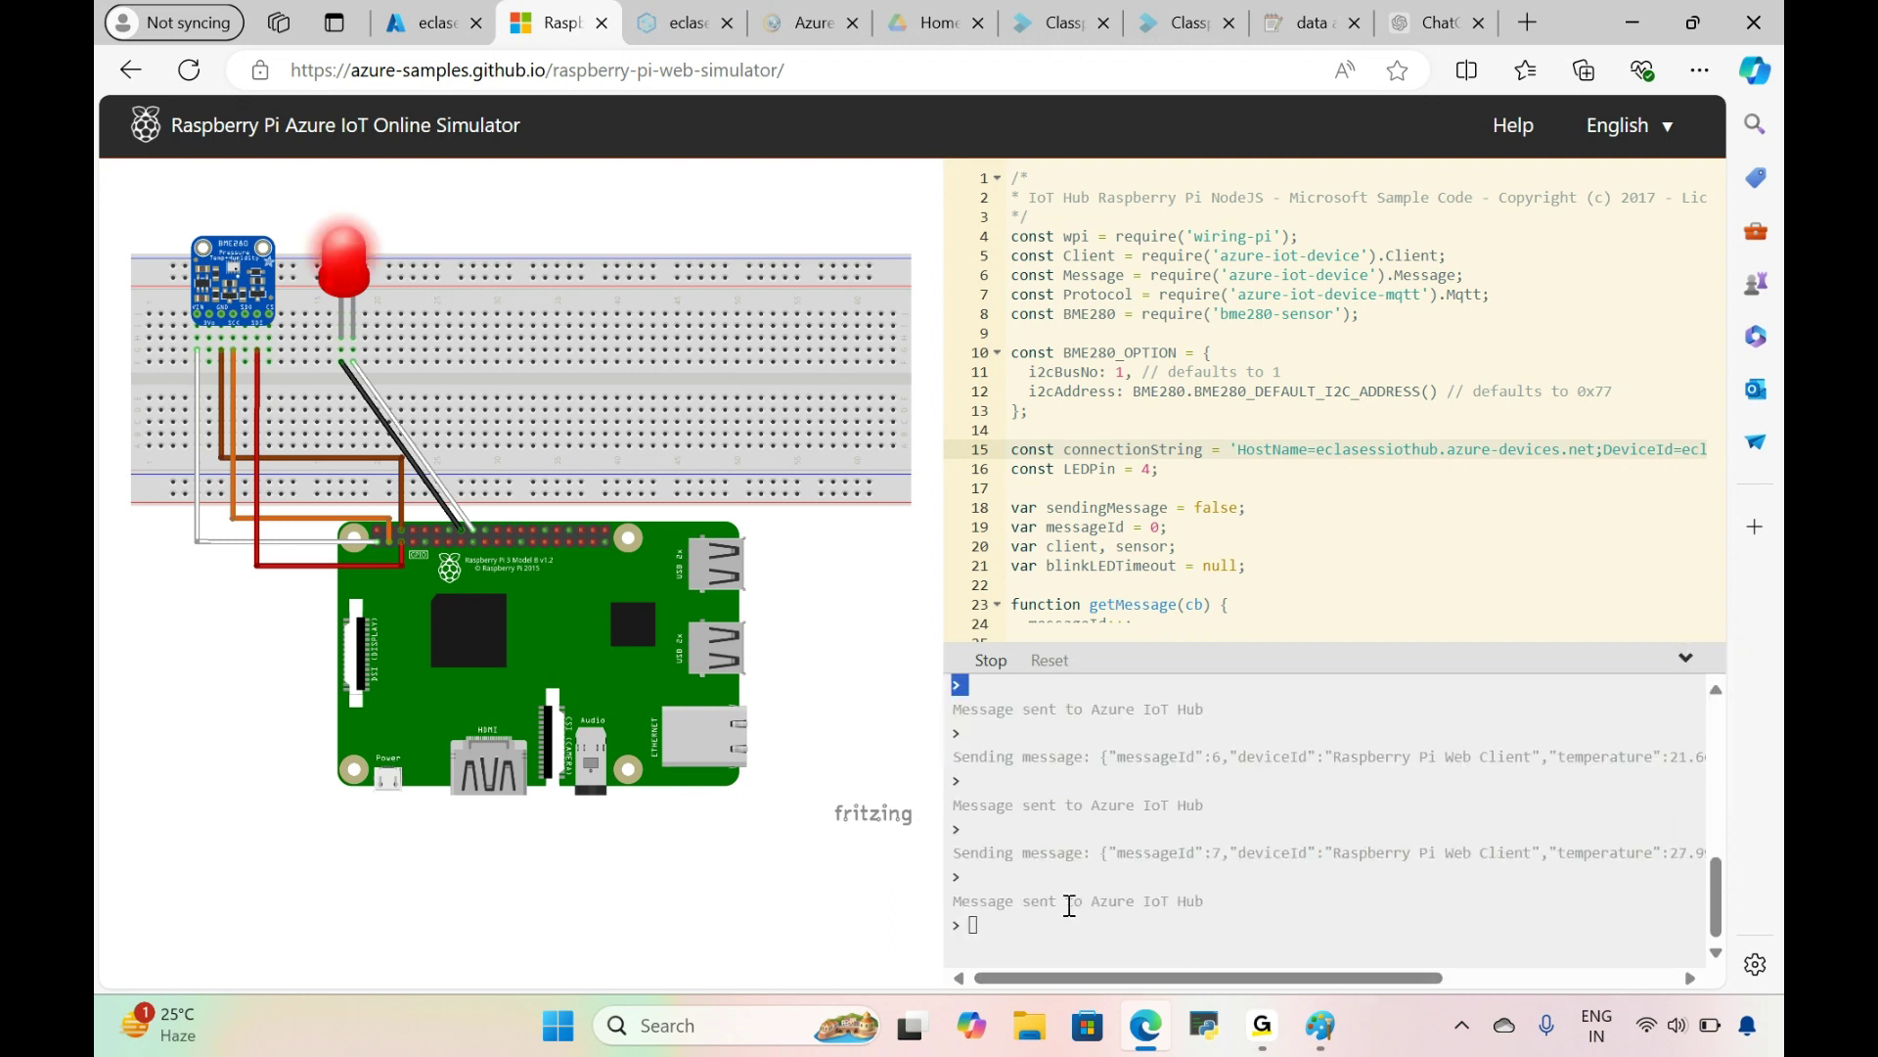
pyautogui.moveTo(958, 901); pyautogui.dragTo(1229, 908)
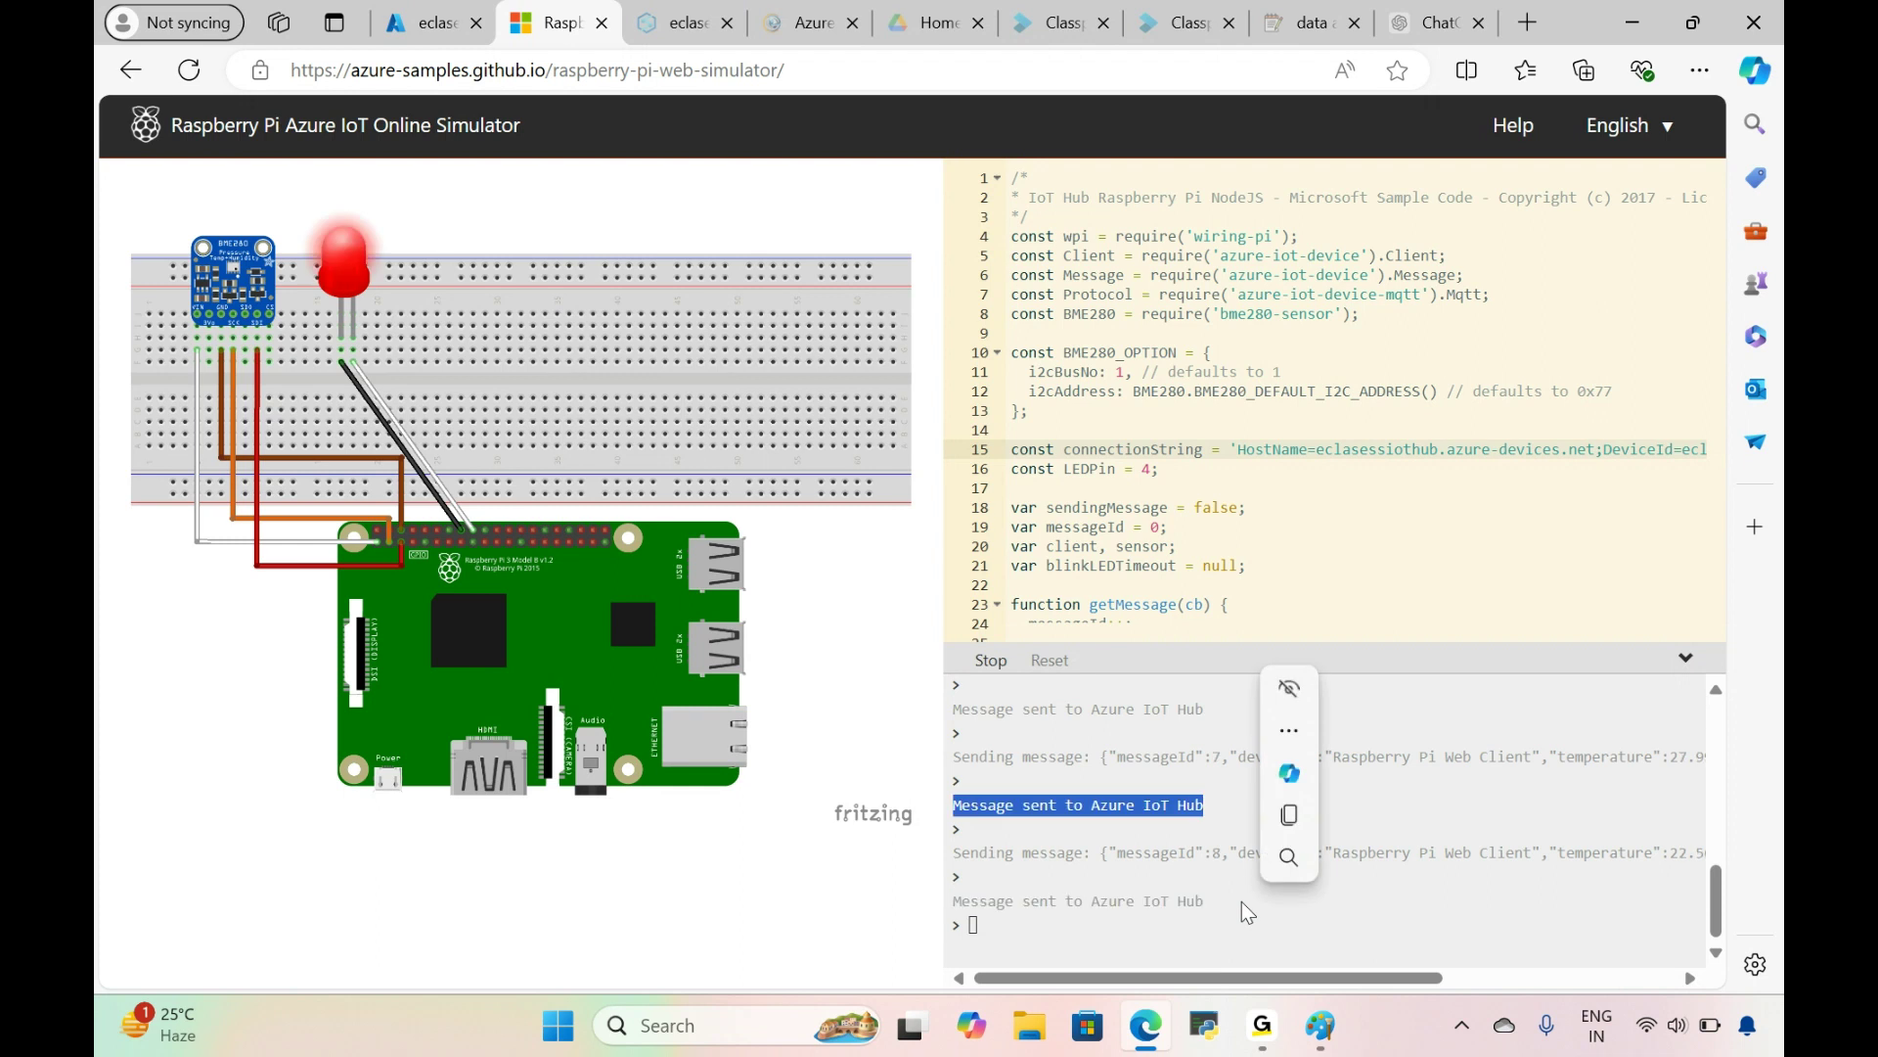
pyautogui.moveTo(970, 900); pyautogui.dragTo(1272, 905)
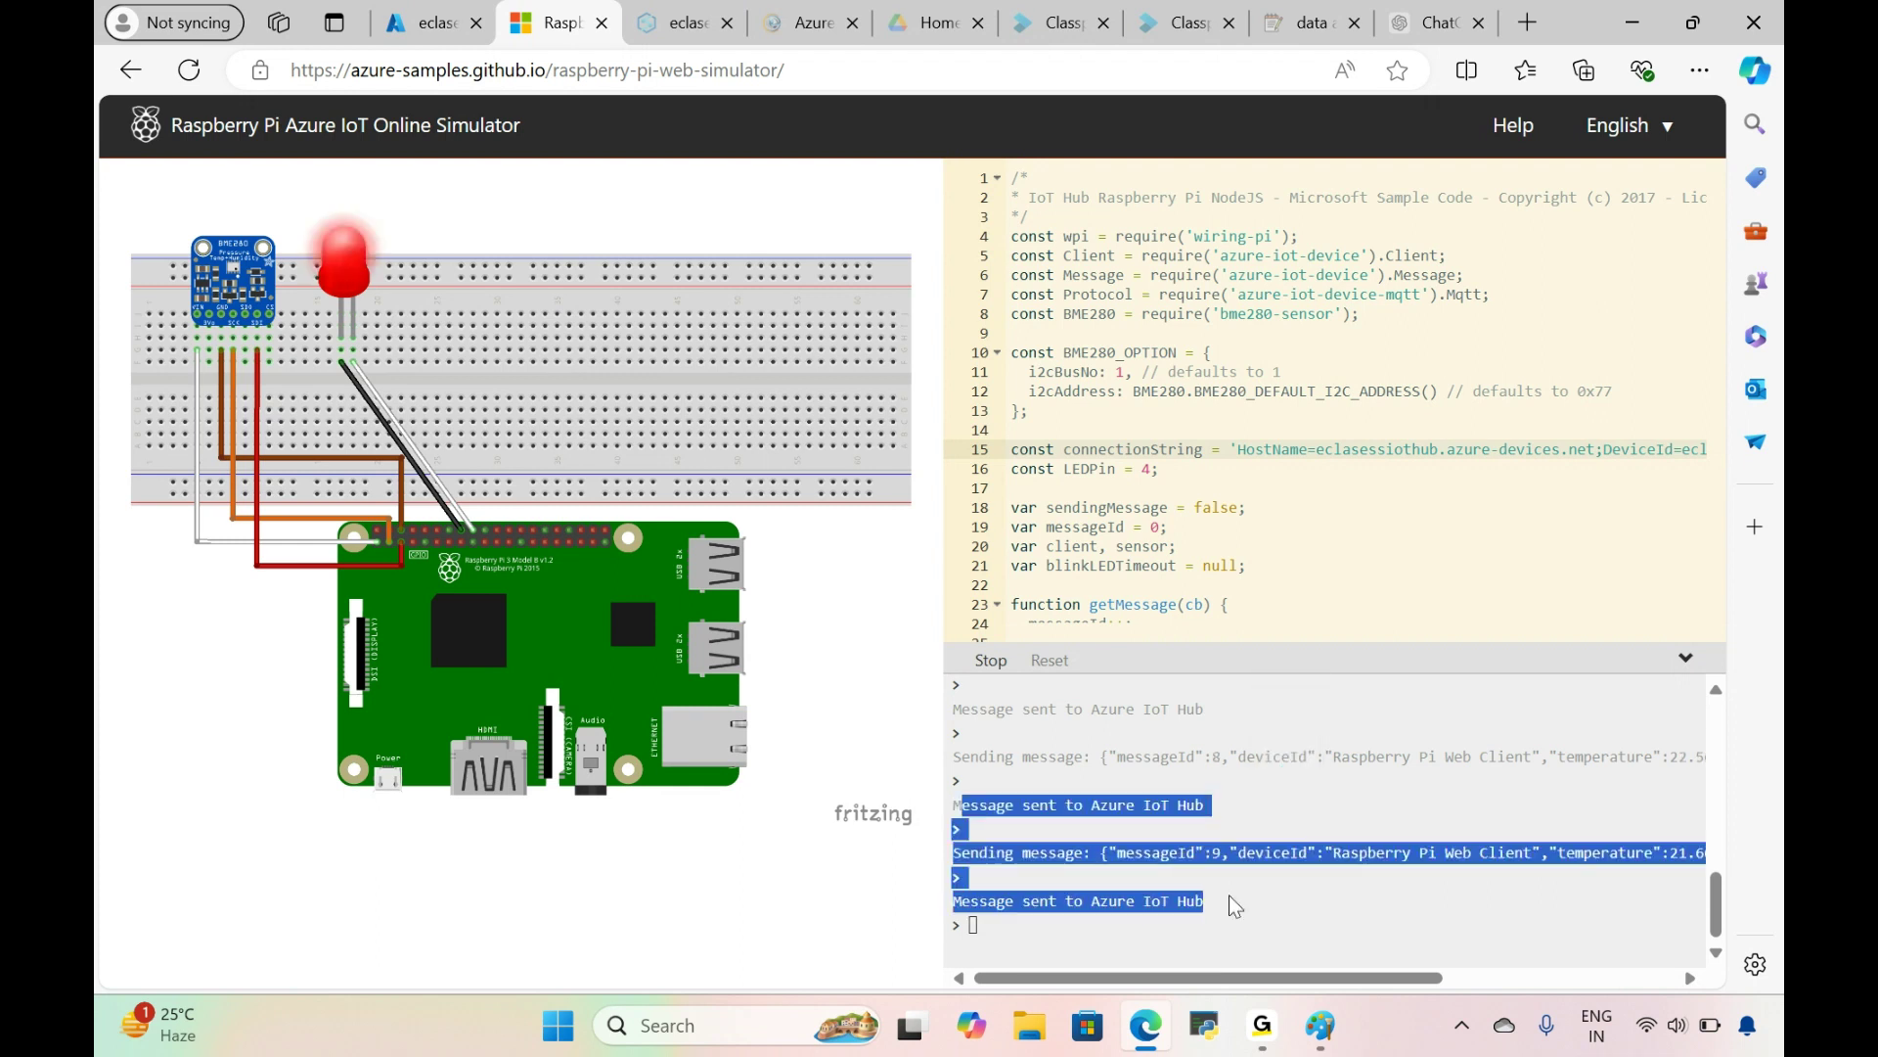
pyautogui.moveTo(1331, 972); pyautogui.dragTo(1476, 972)
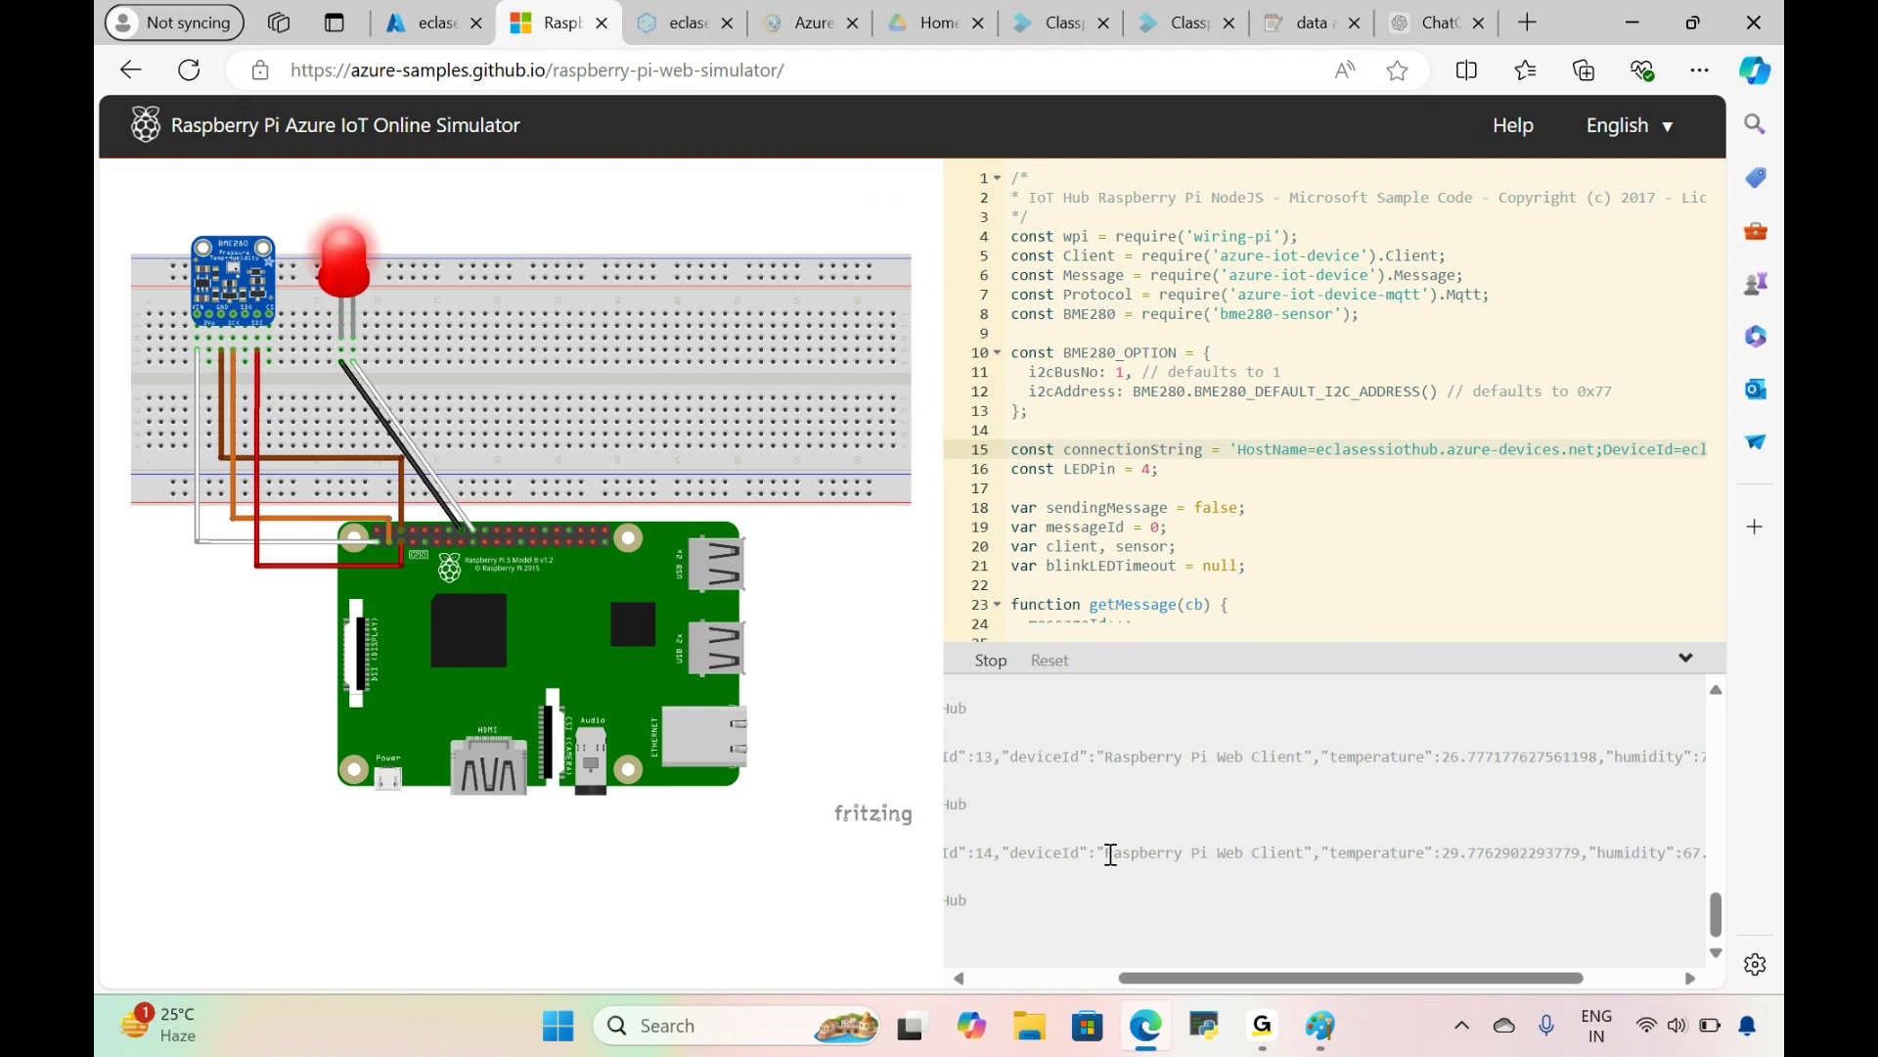
pyautogui.moveTo(1131, 853); pyautogui.dragTo(1668, 853)
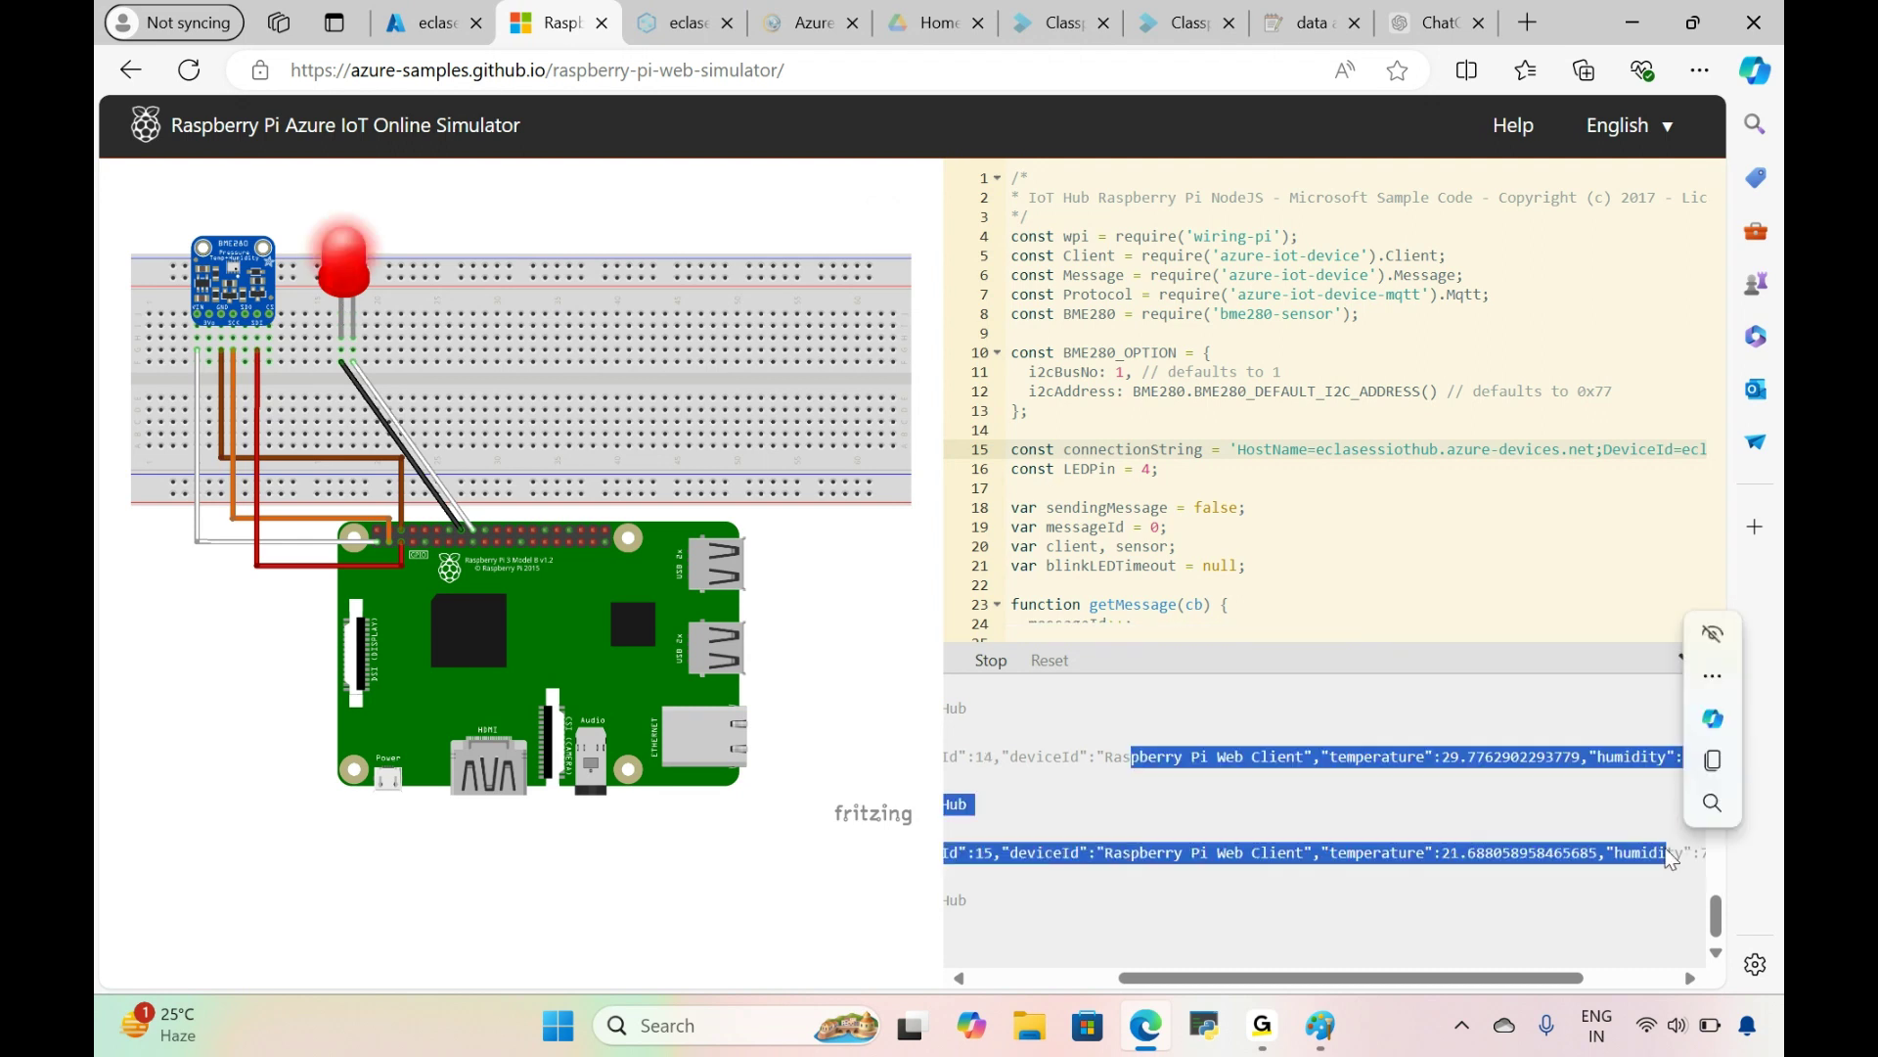
pyautogui.moveTo(1552, 978); pyautogui.dragTo(1643, 981)
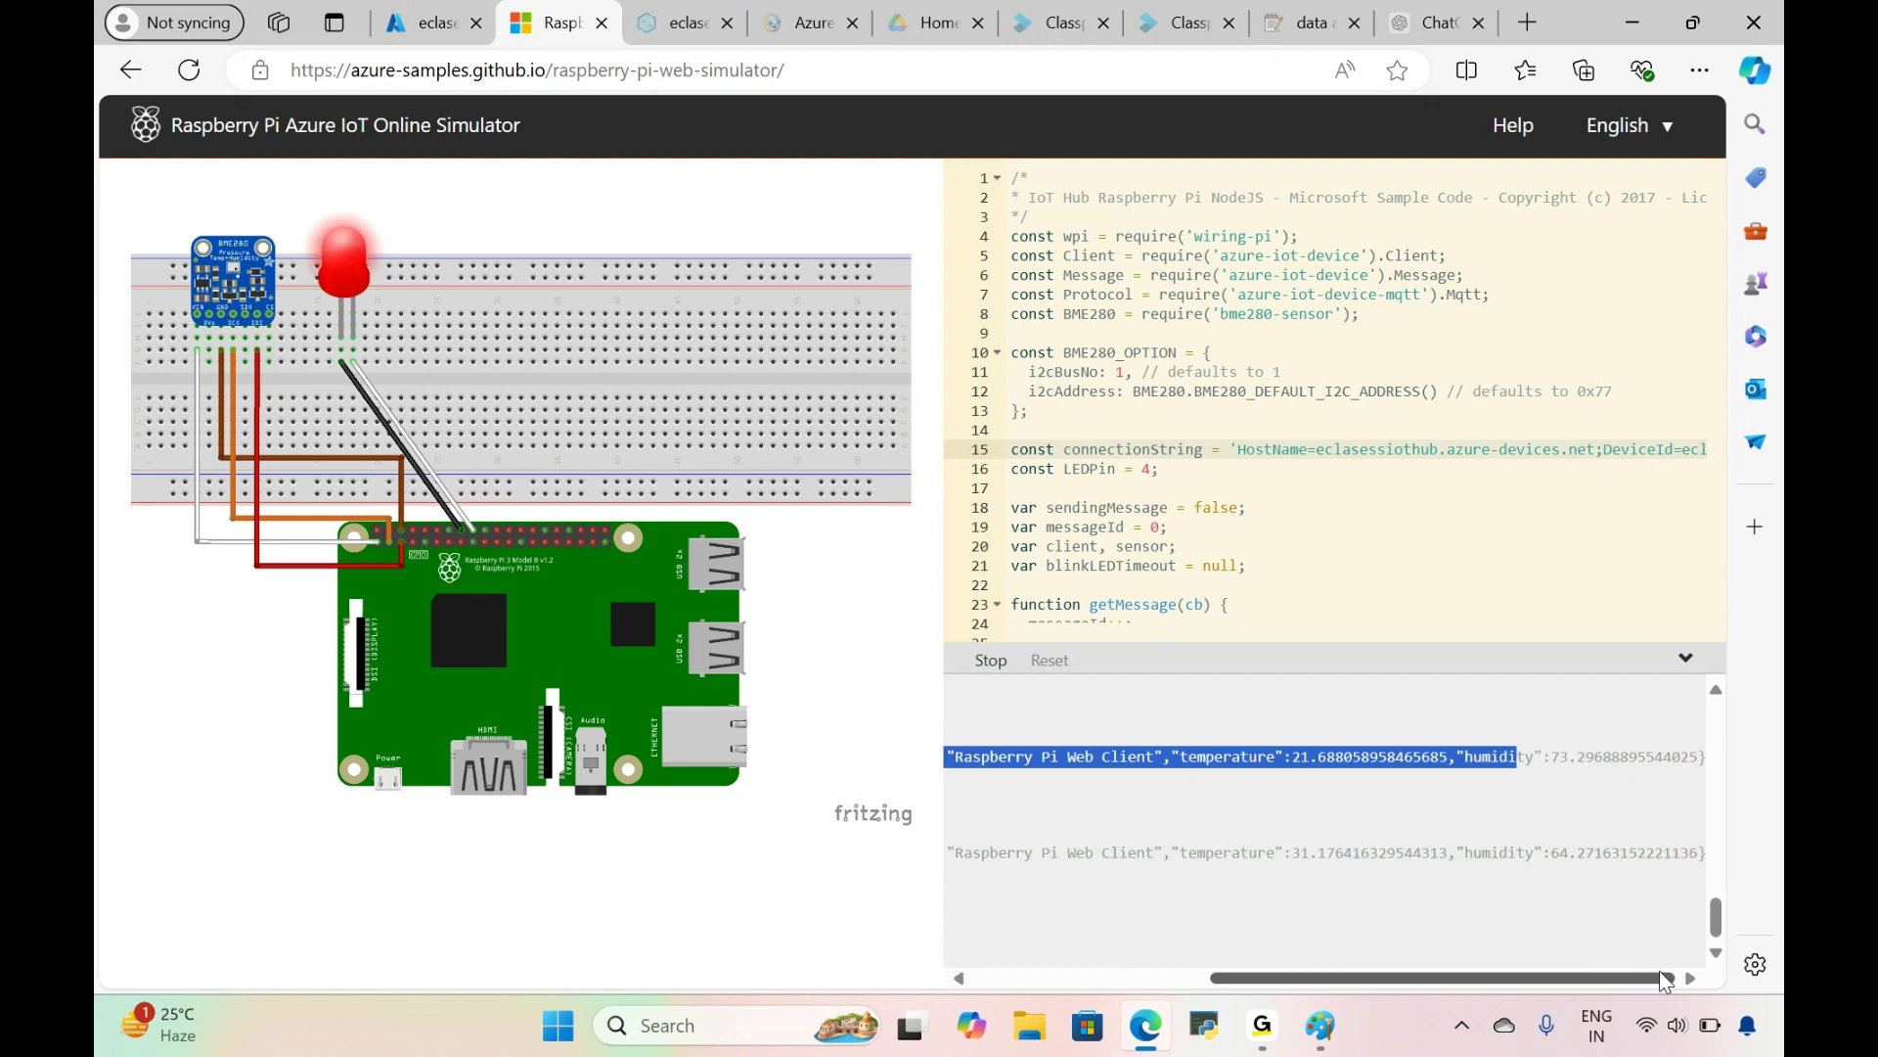
pyautogui.click(1199, 858)
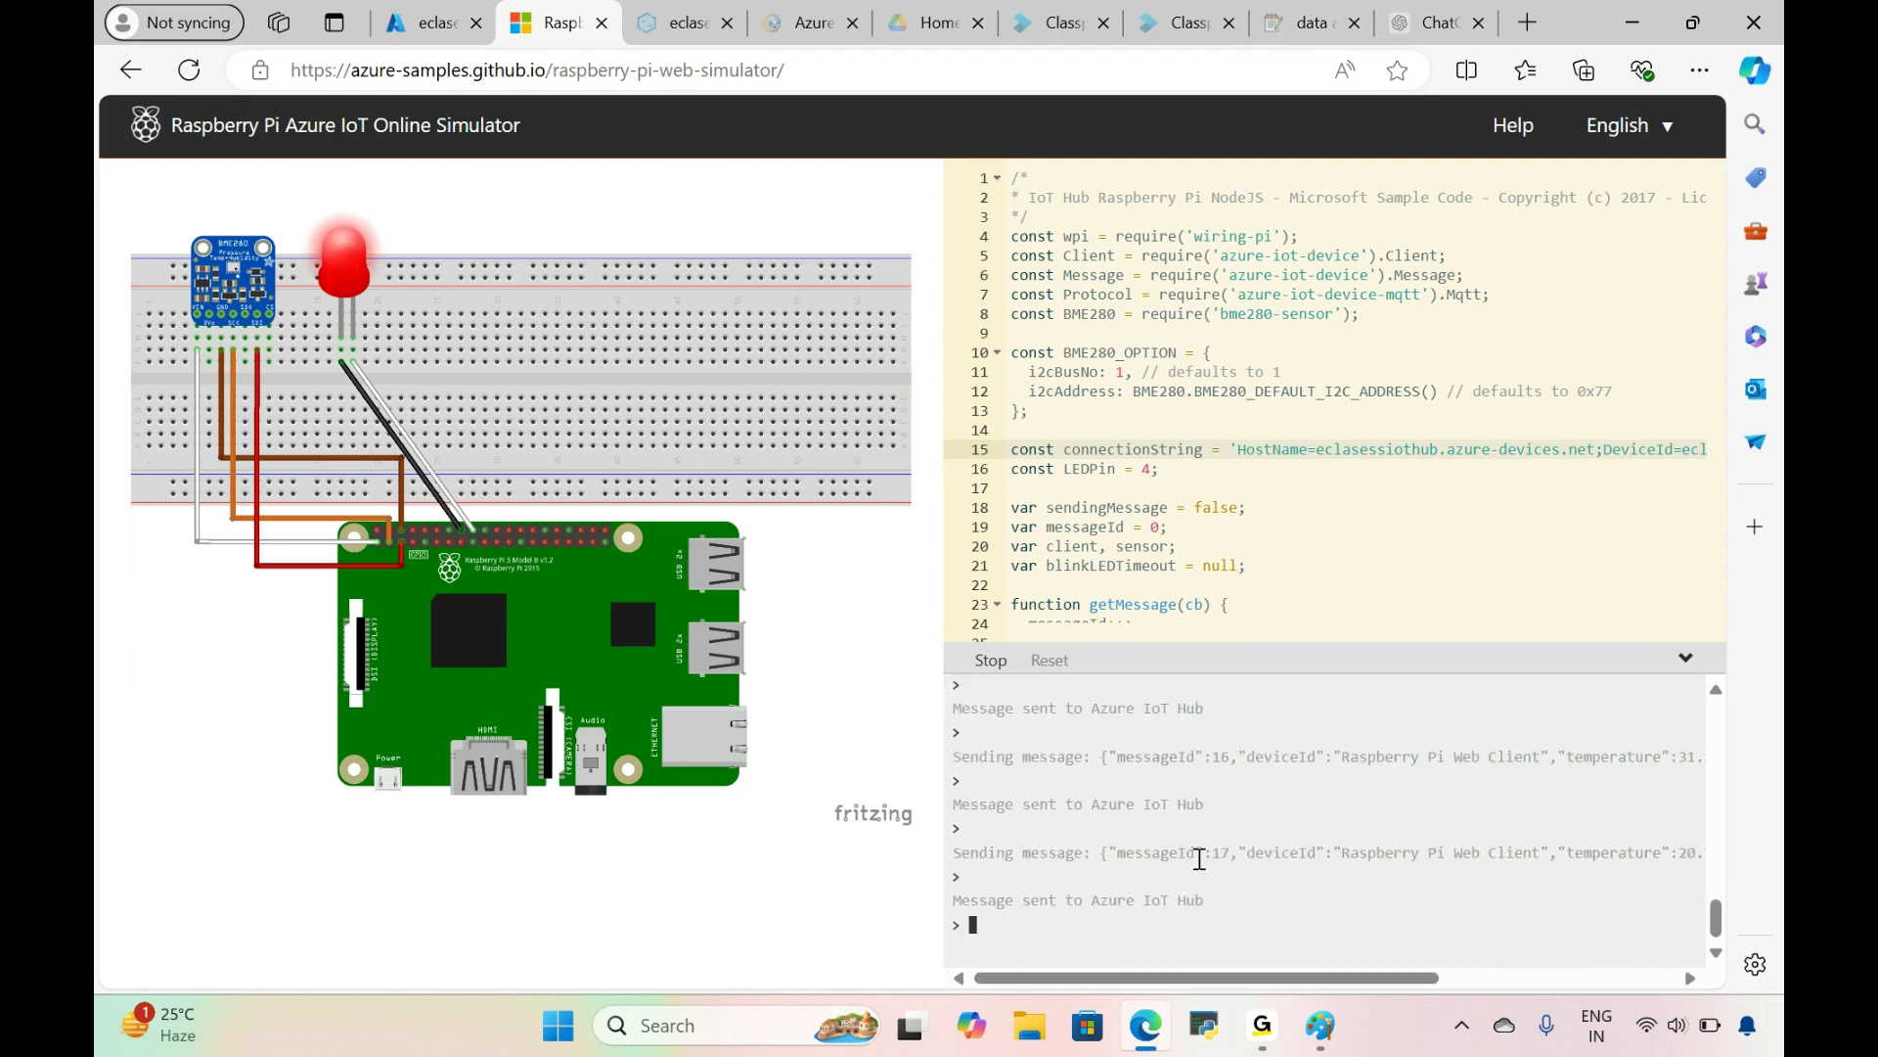
pyautogui.moveTo(1077, 940); pyautogui.dragTo(955, 779)
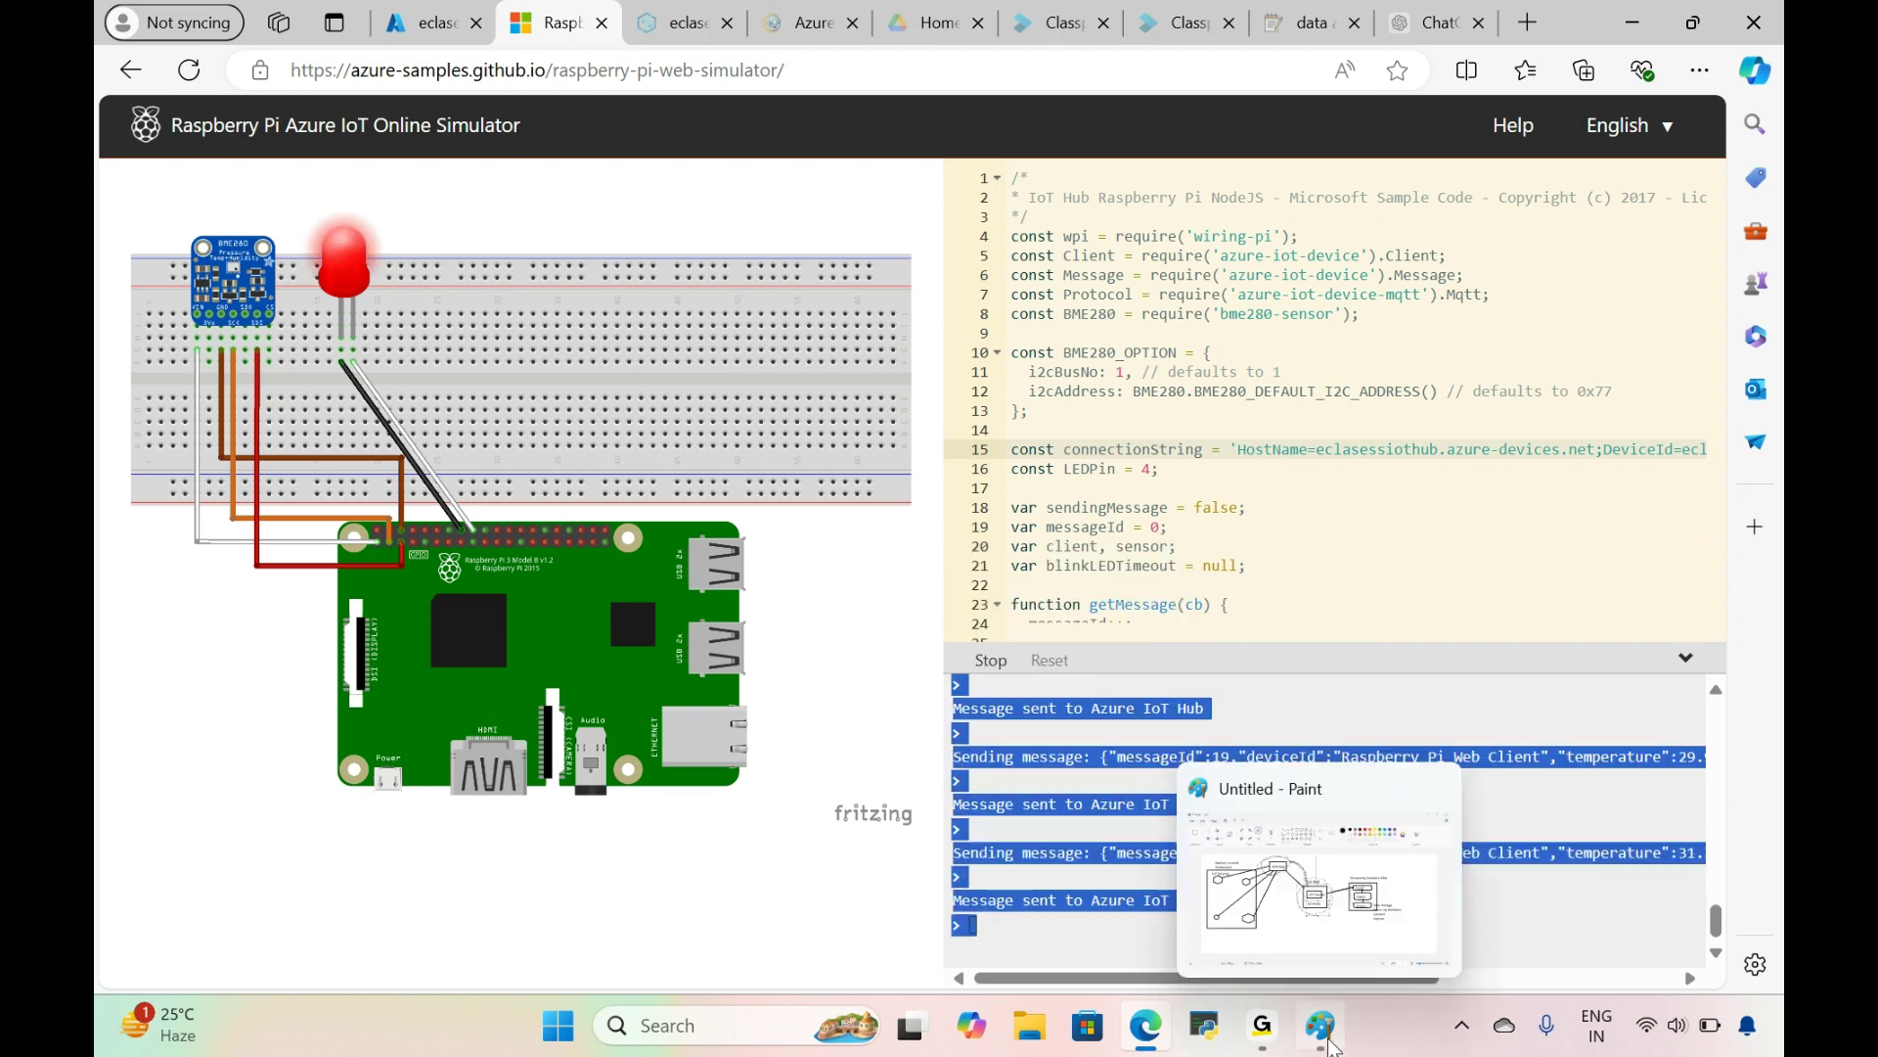
pyautogui.click(1319, 1025)
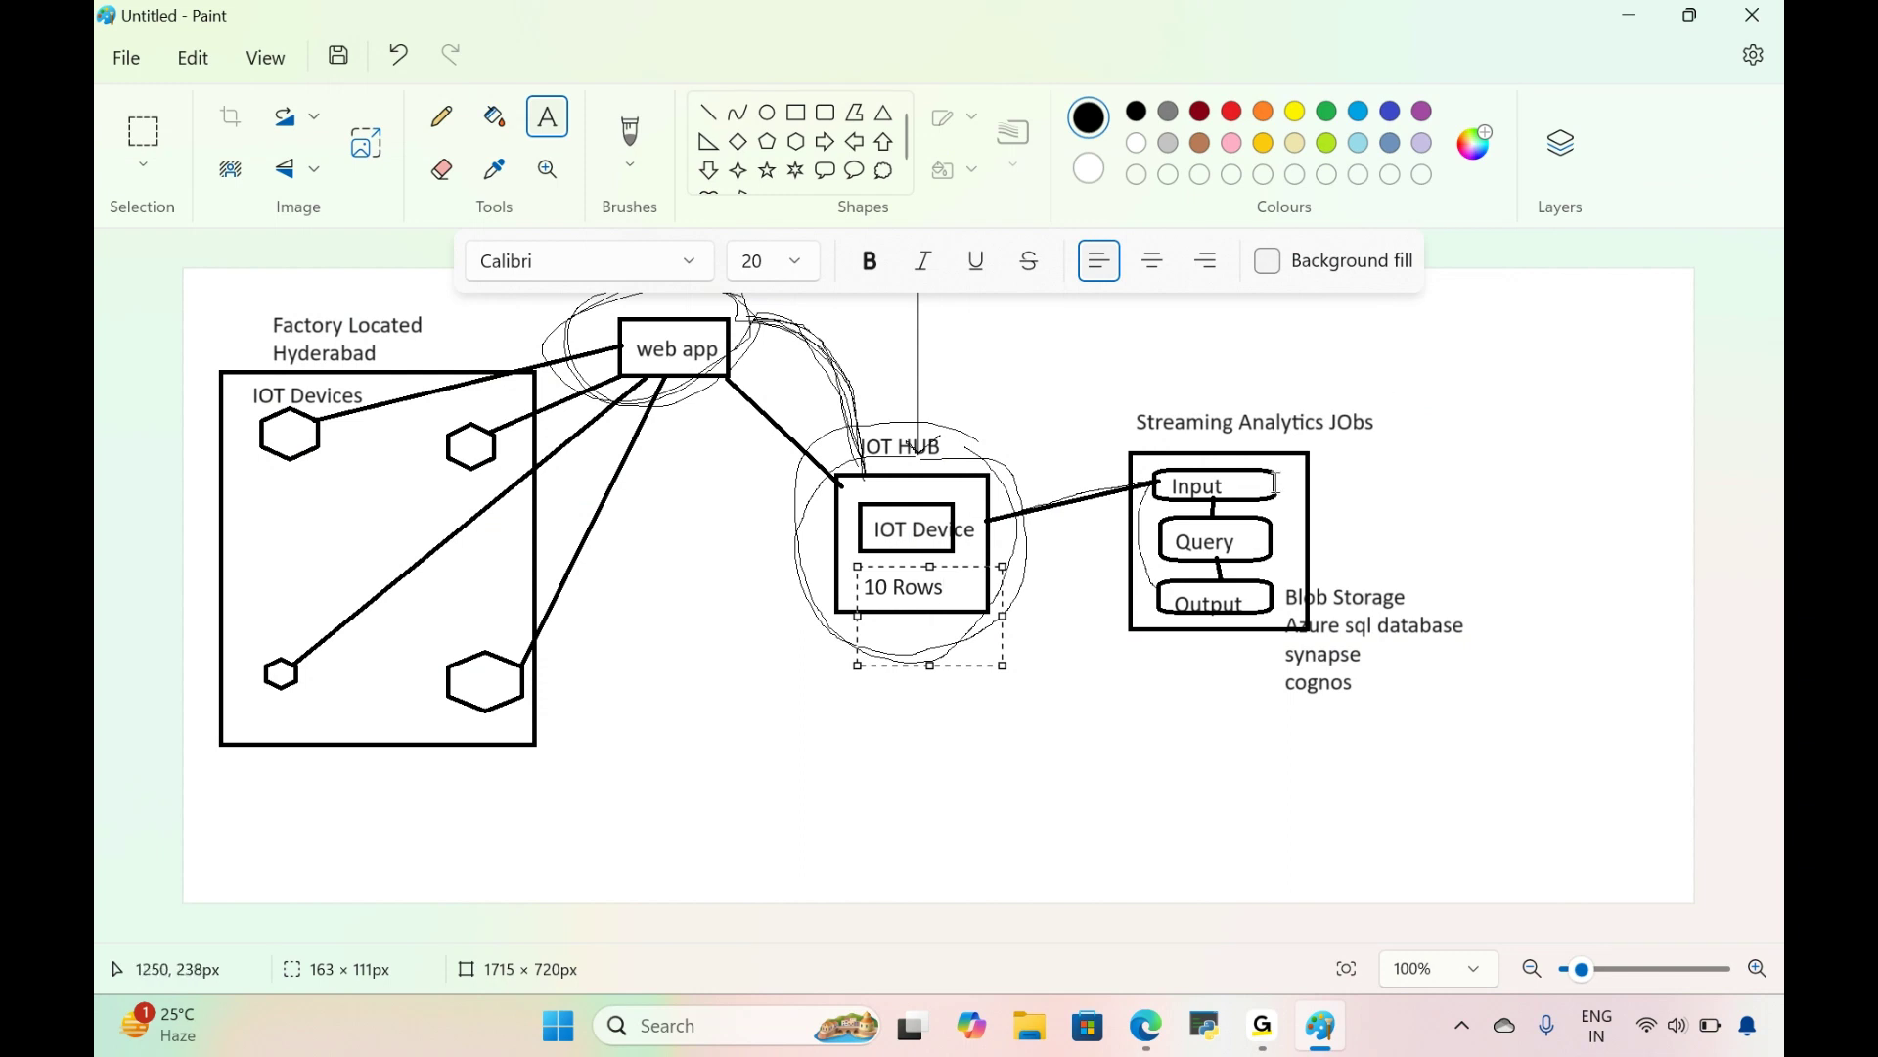
pyautogui.click(1629, 15)
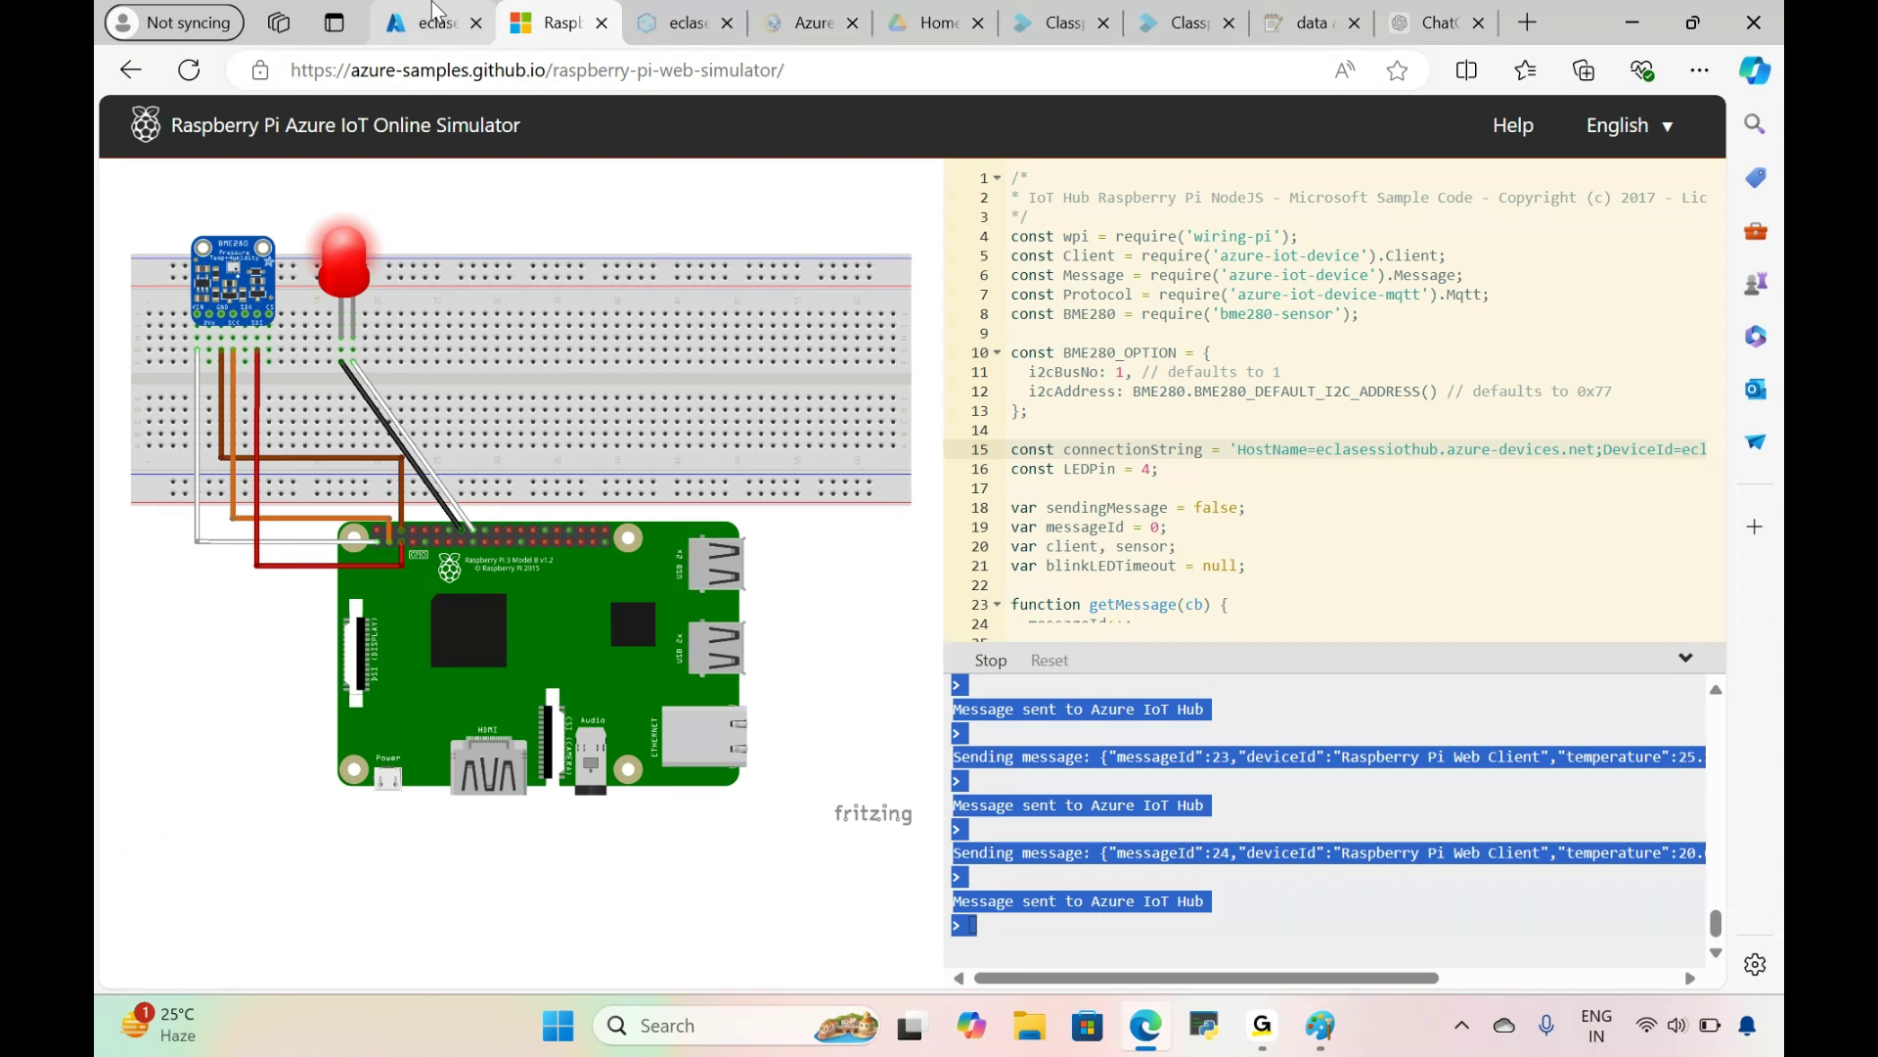
# Step: Return to the job's query in the portal, test it again, dismiss the message, save the query, and request one more test
pyautogui.click(431, 23)
pyautogui.click(896, 354)
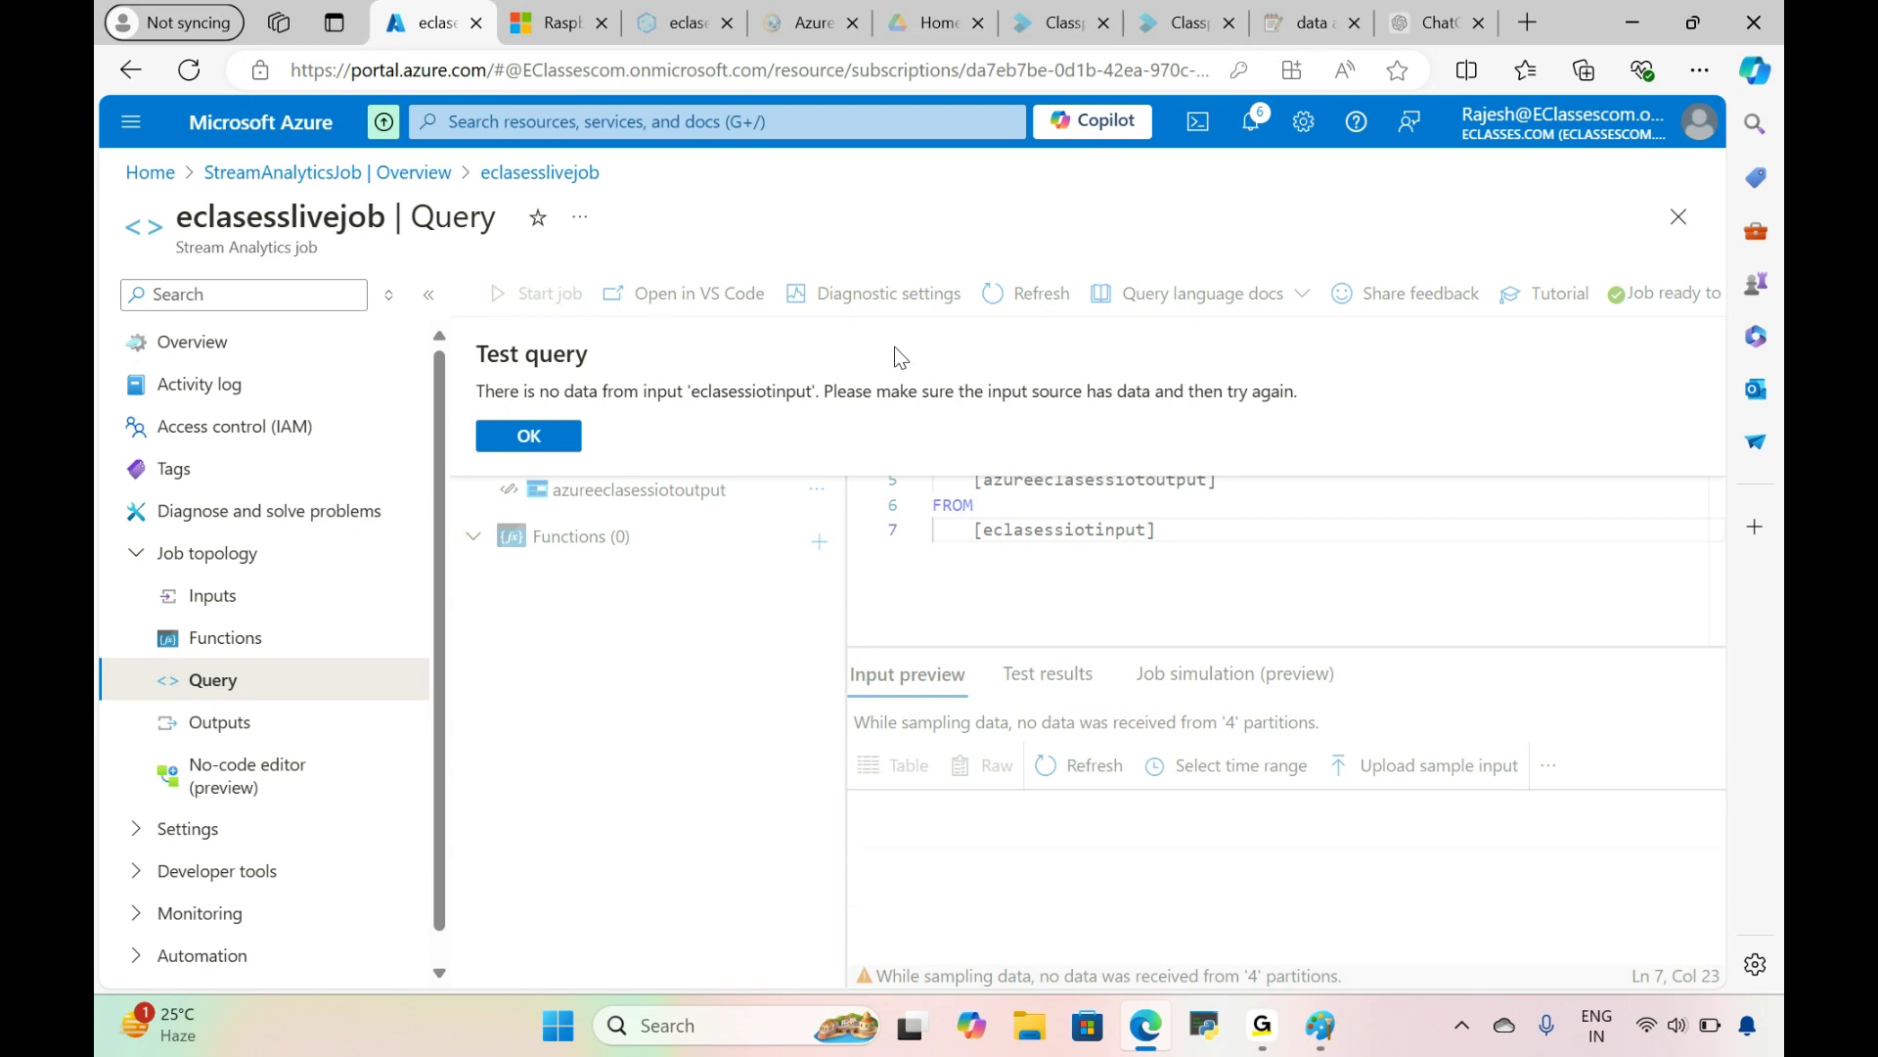
pyautogui.click(536, 431)
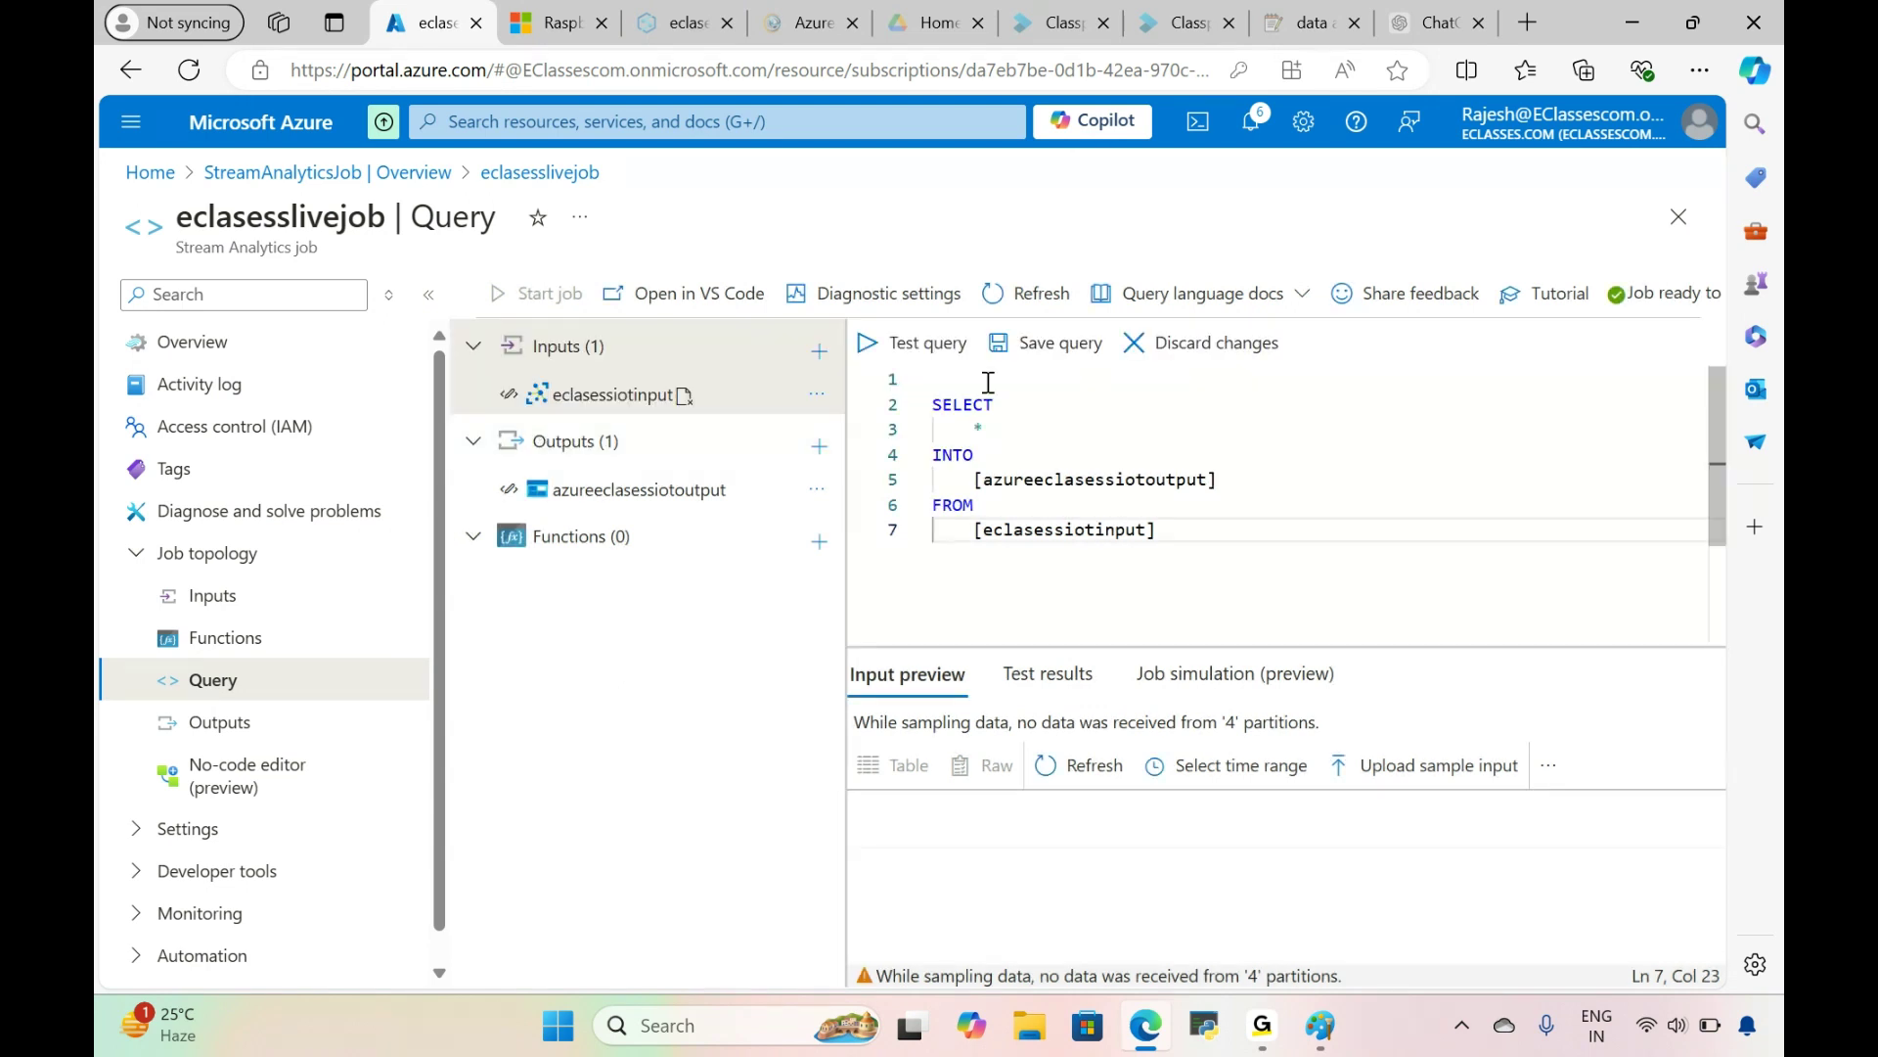
pyautogui.click(1049, 348)
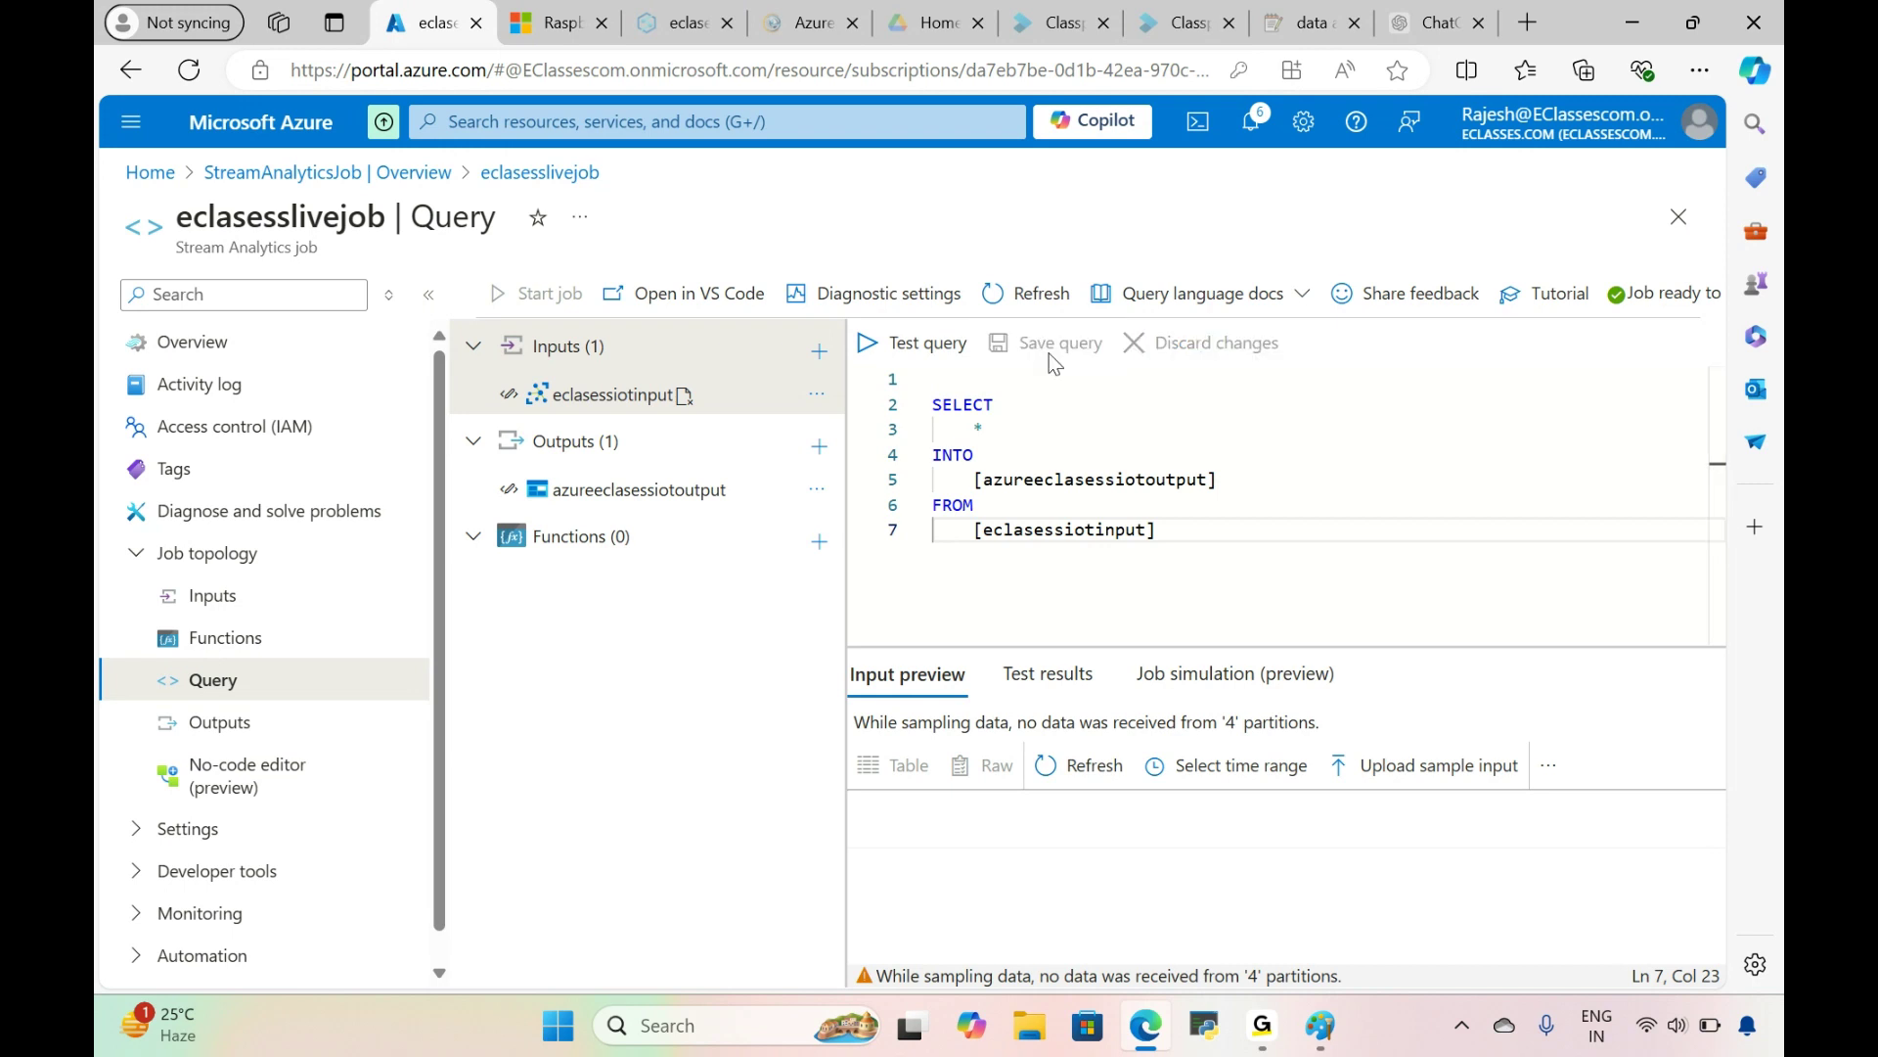
pyautogui.click(937, 351)
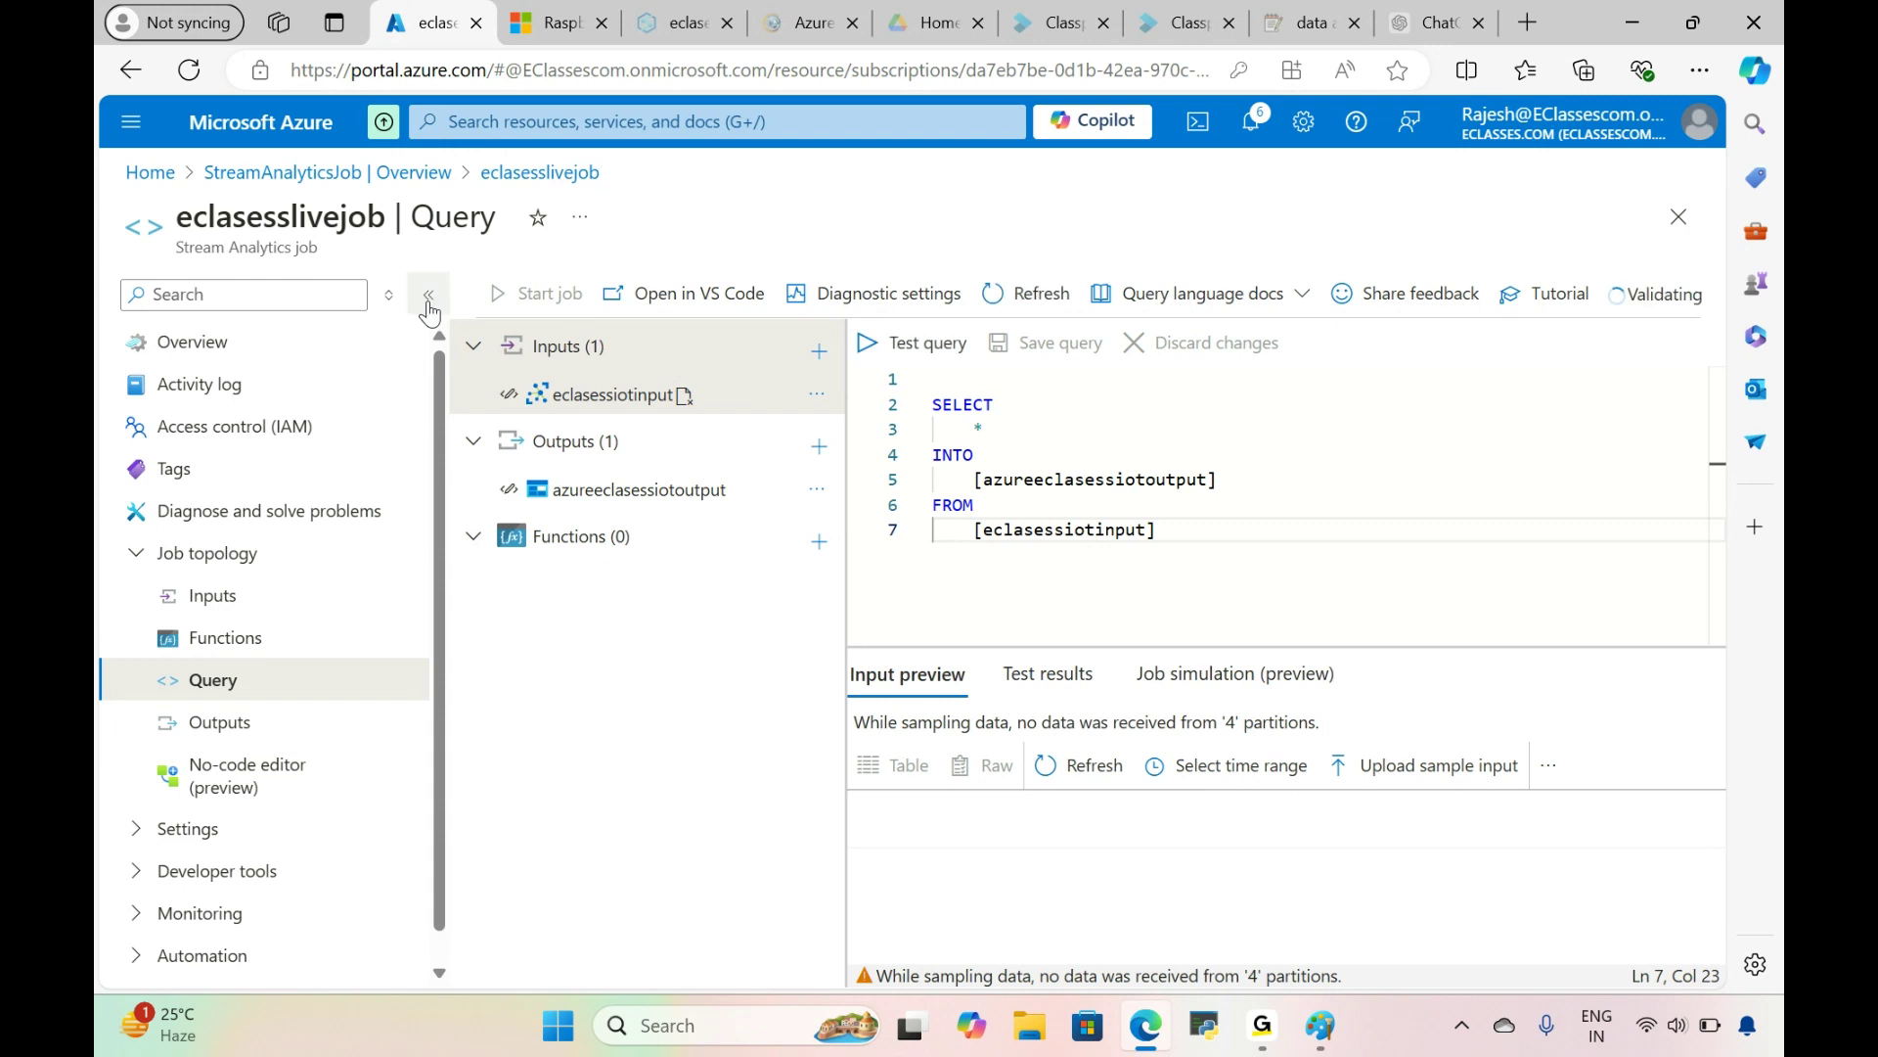
# Step: Start the eclasesslivejob job from its overview with the job output start time set to Now
pyautogui.click(221, 344)
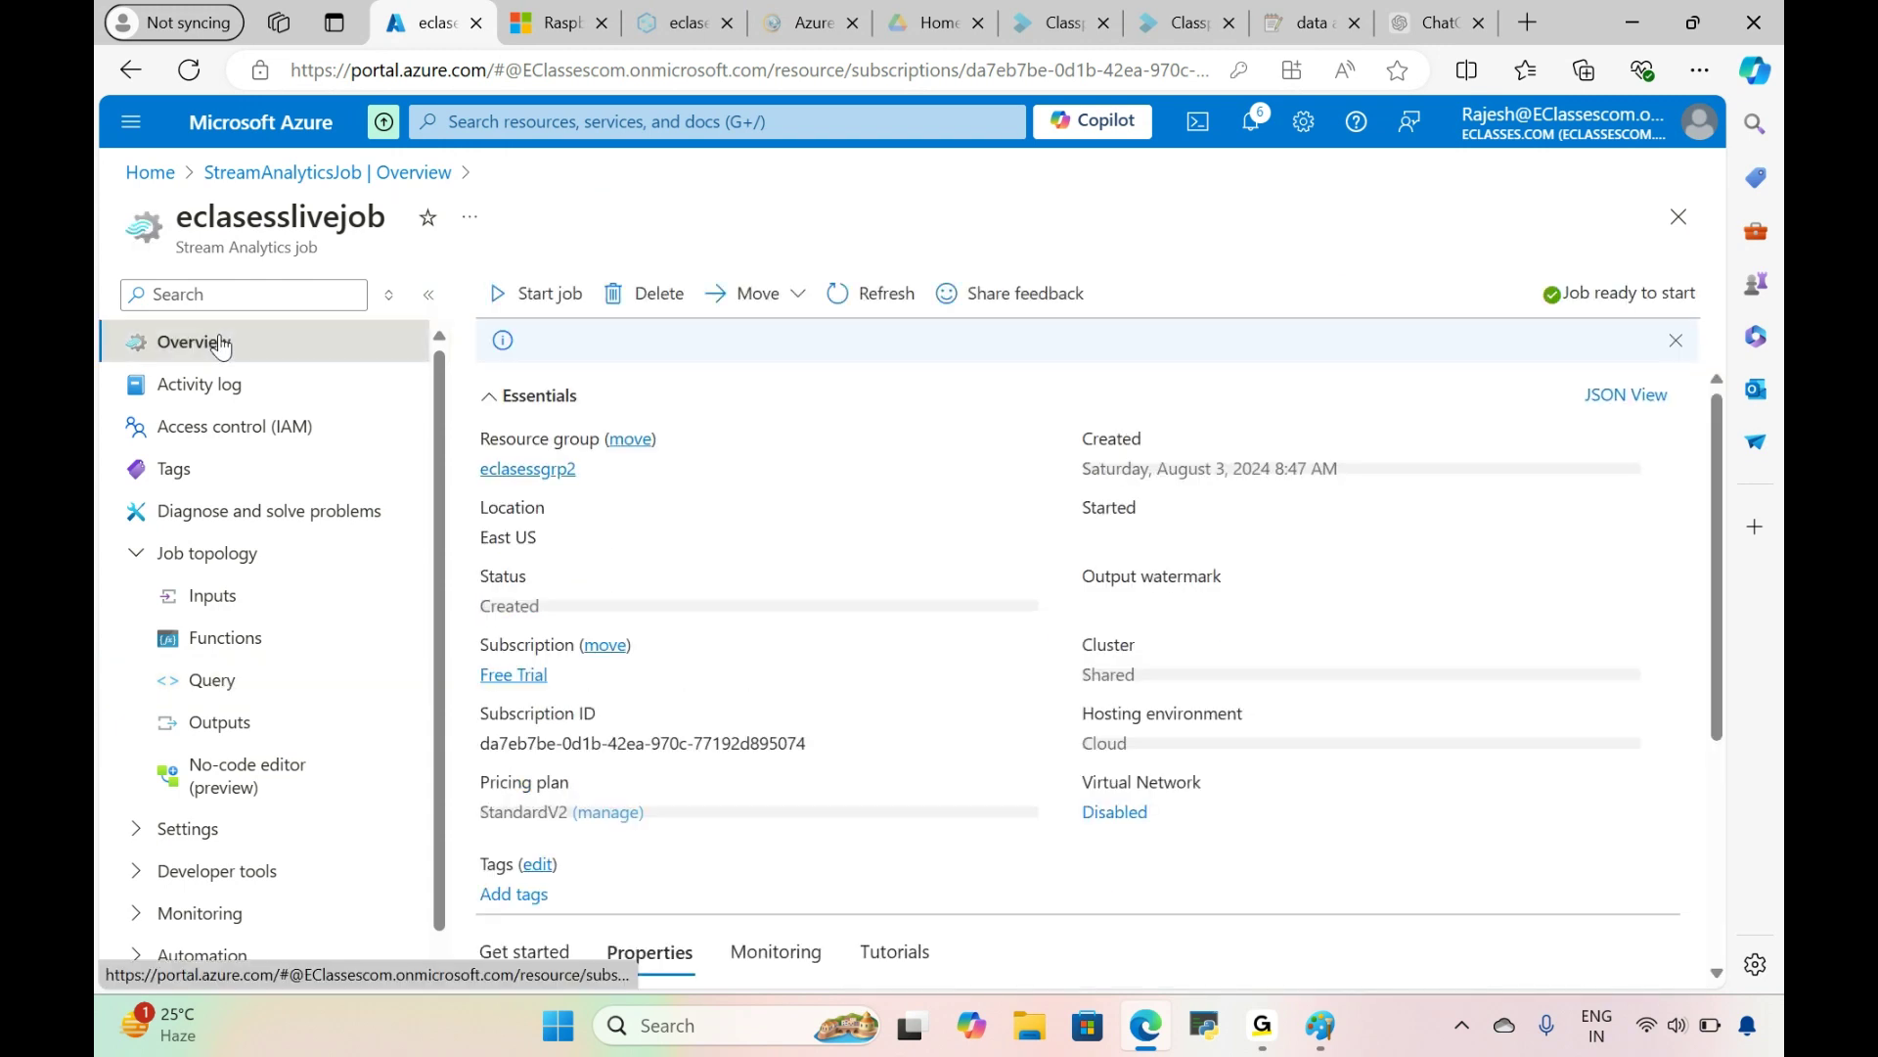
pyautogui.click(550, 295)
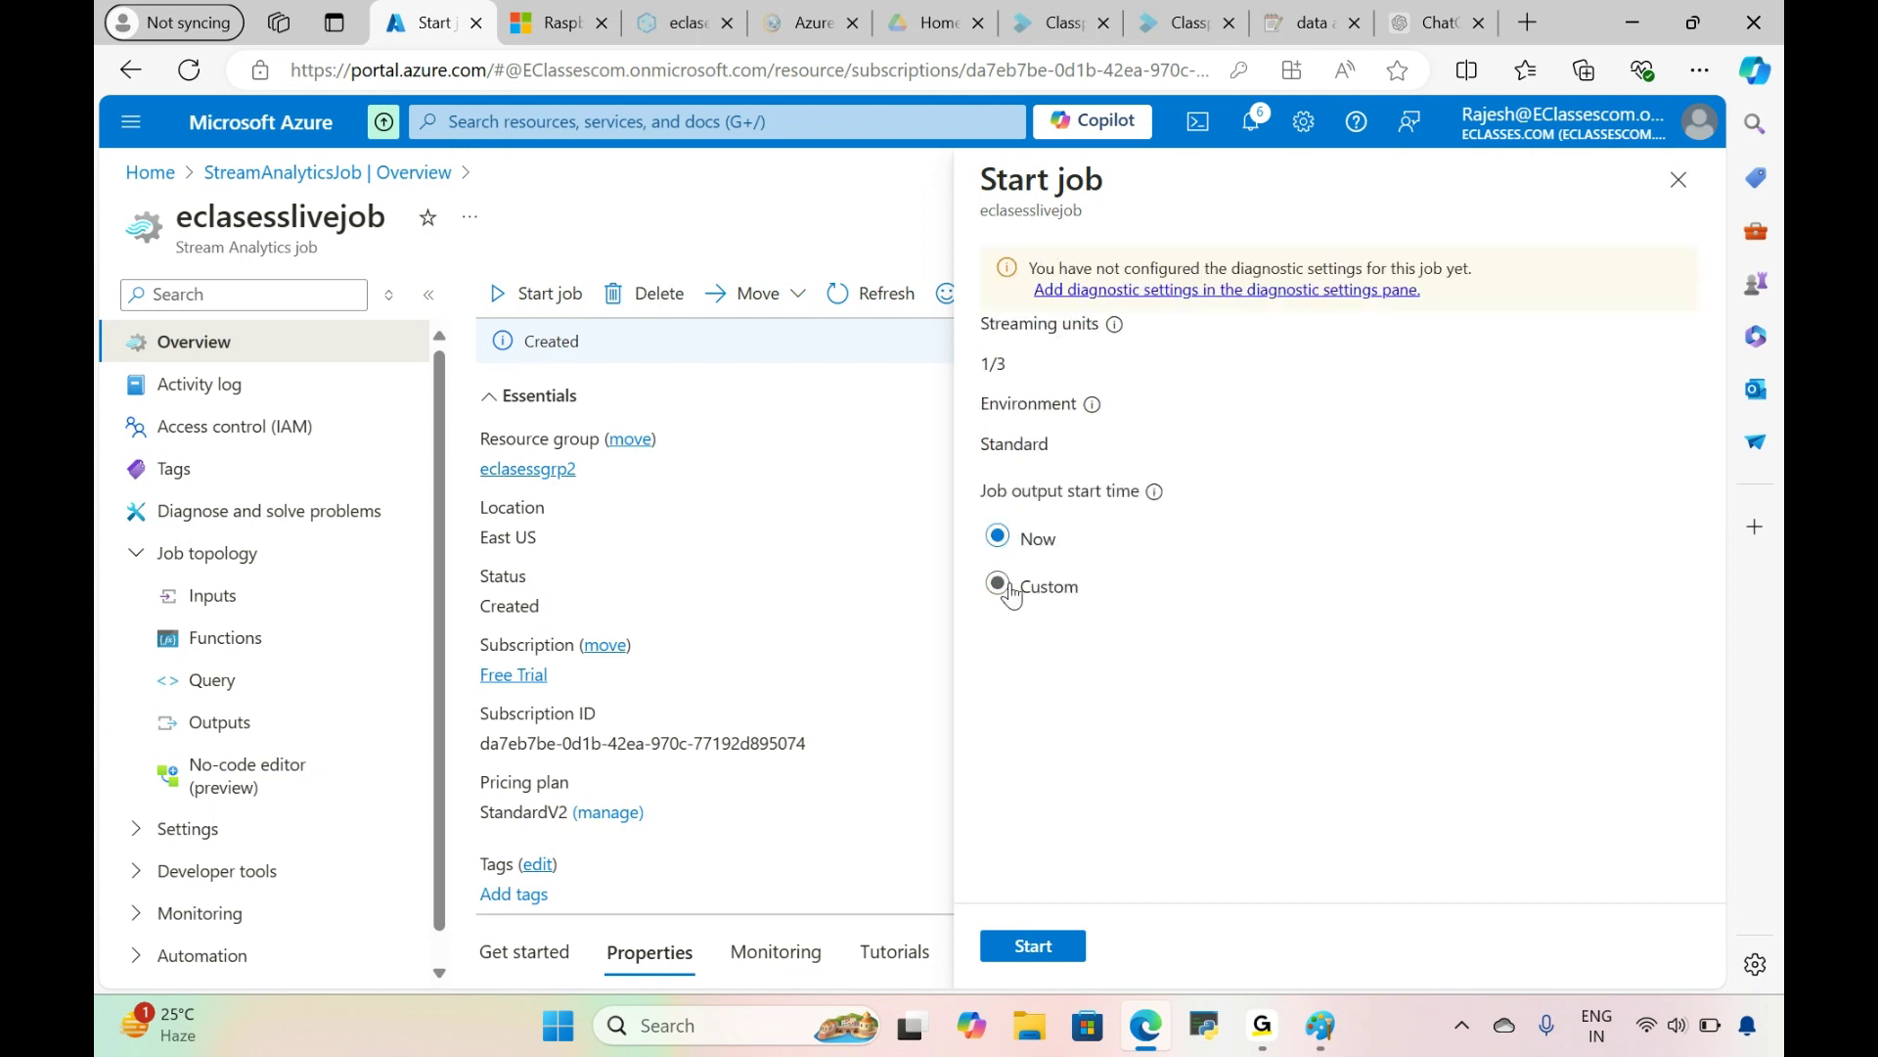
pyautogui.click(1008, 585)
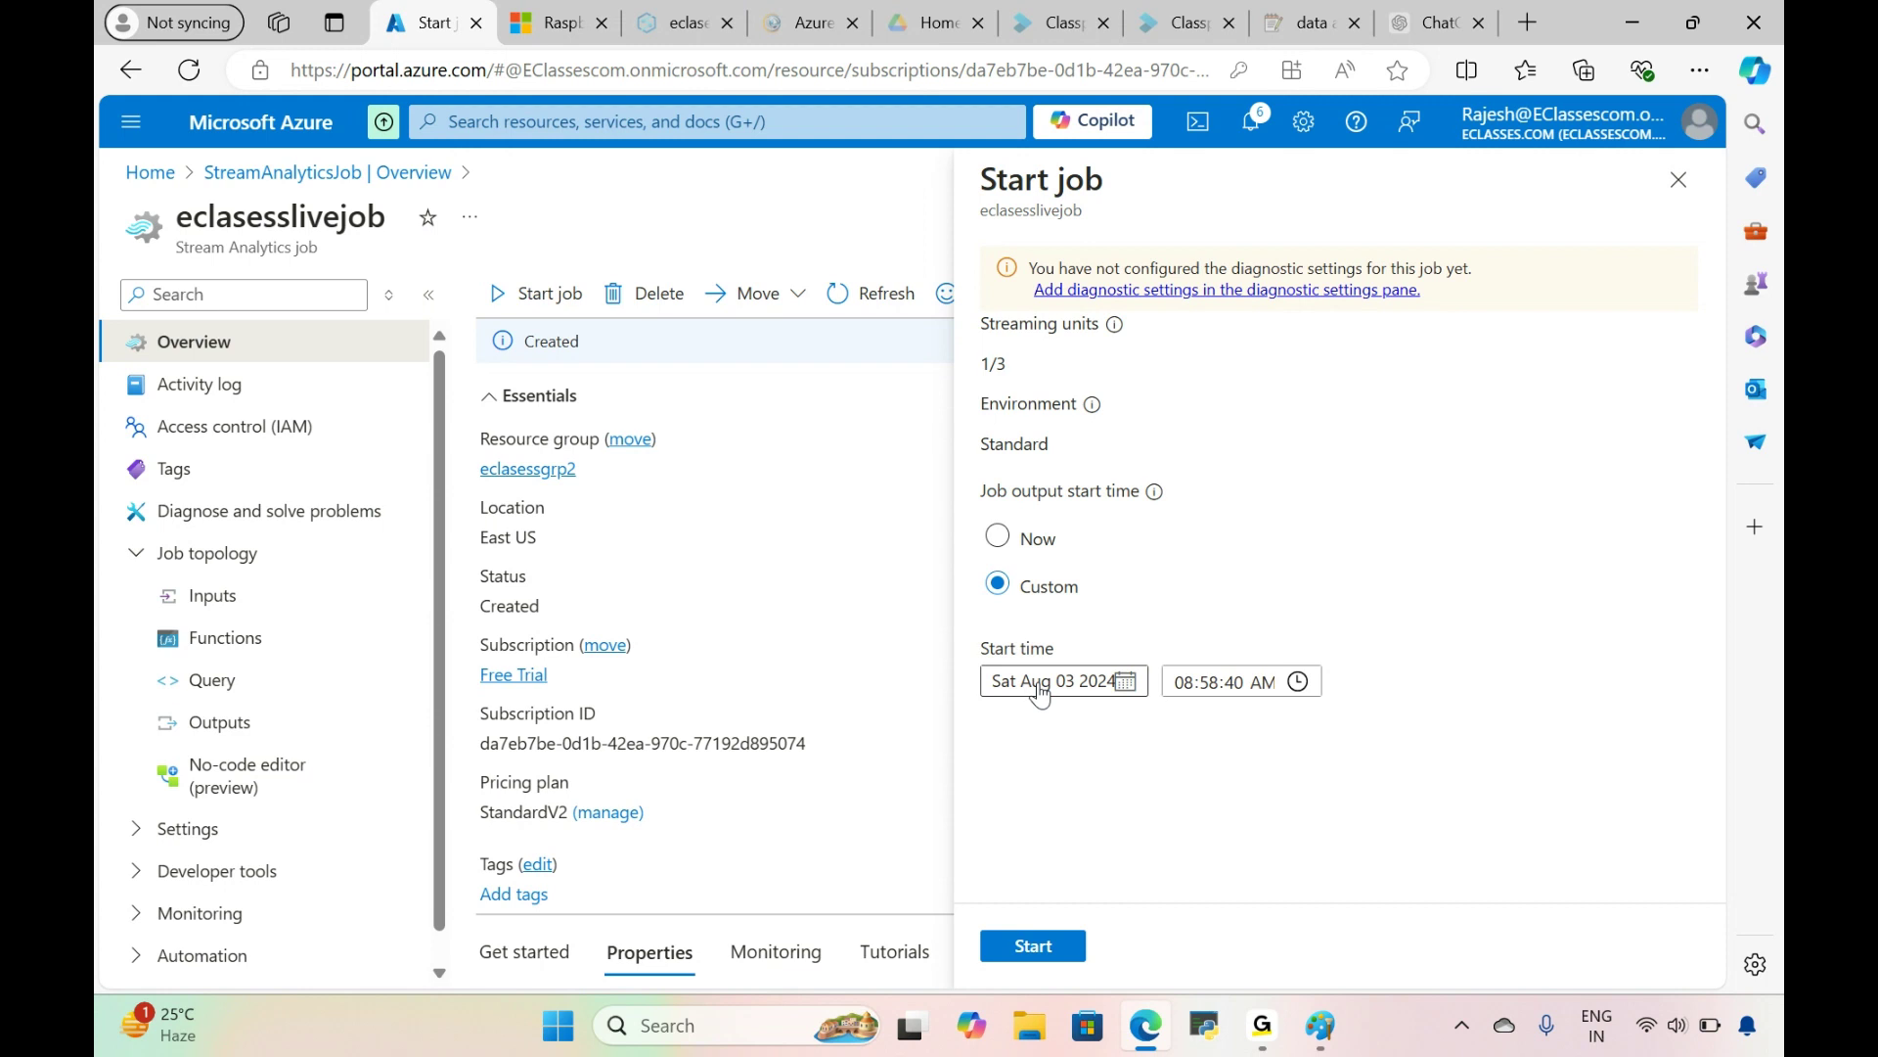
pyautogui.click(999, 538)
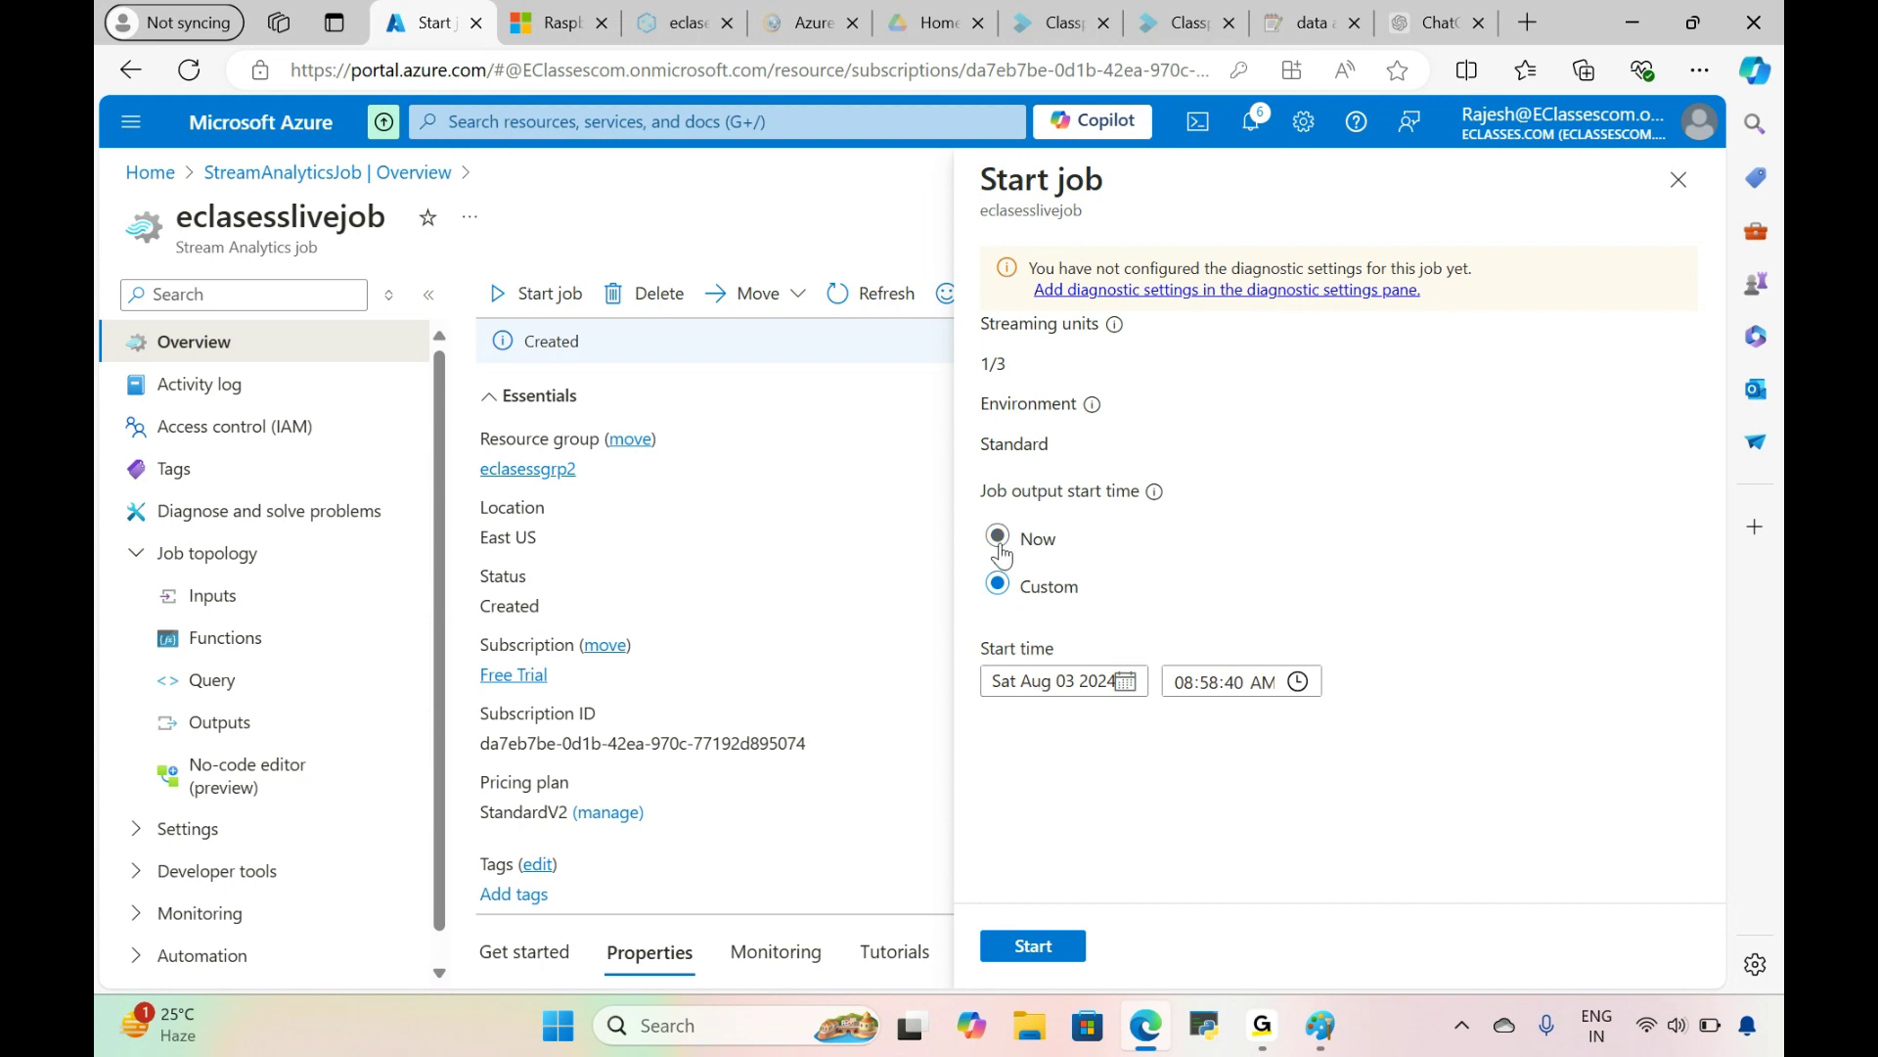
pyautogui.click(1035, 945)
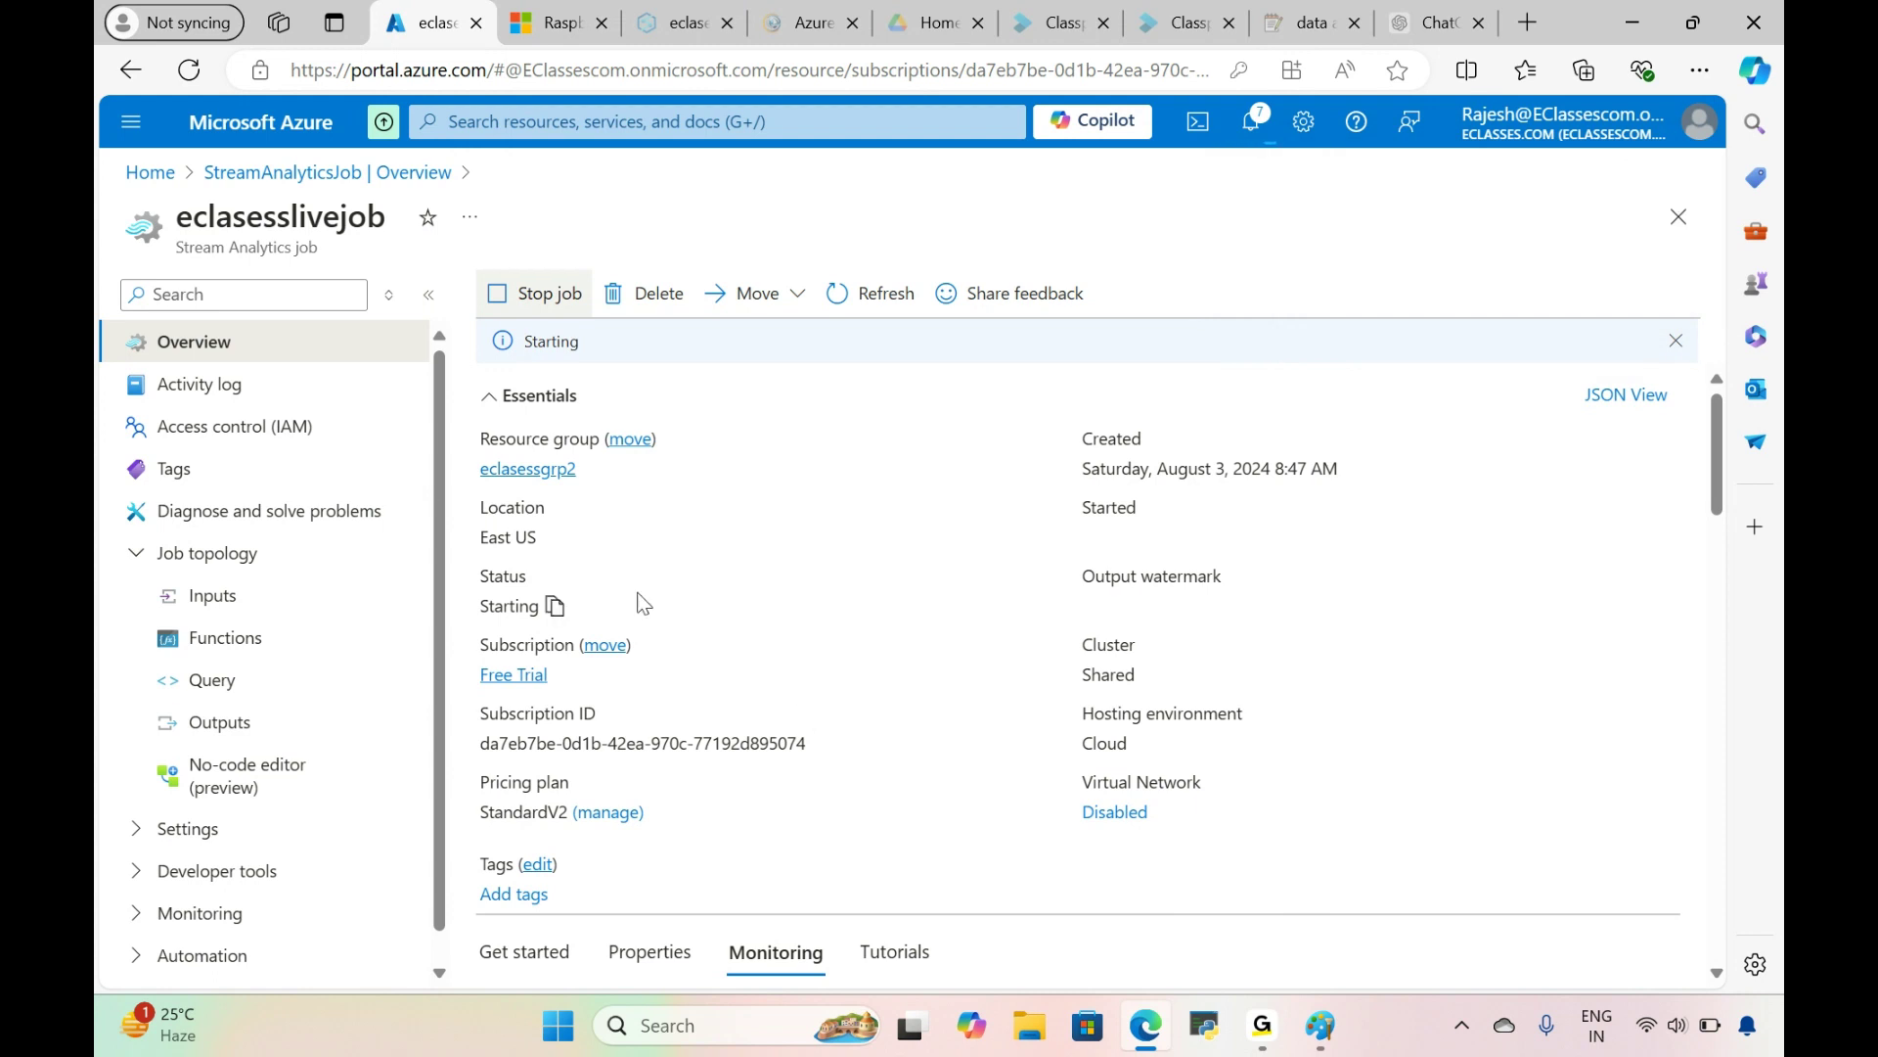
# Step: Open the Azure portal's Storage accounts page in the third browser tab, choosing the account that is already signed in
pyautogui.click(554, 22)
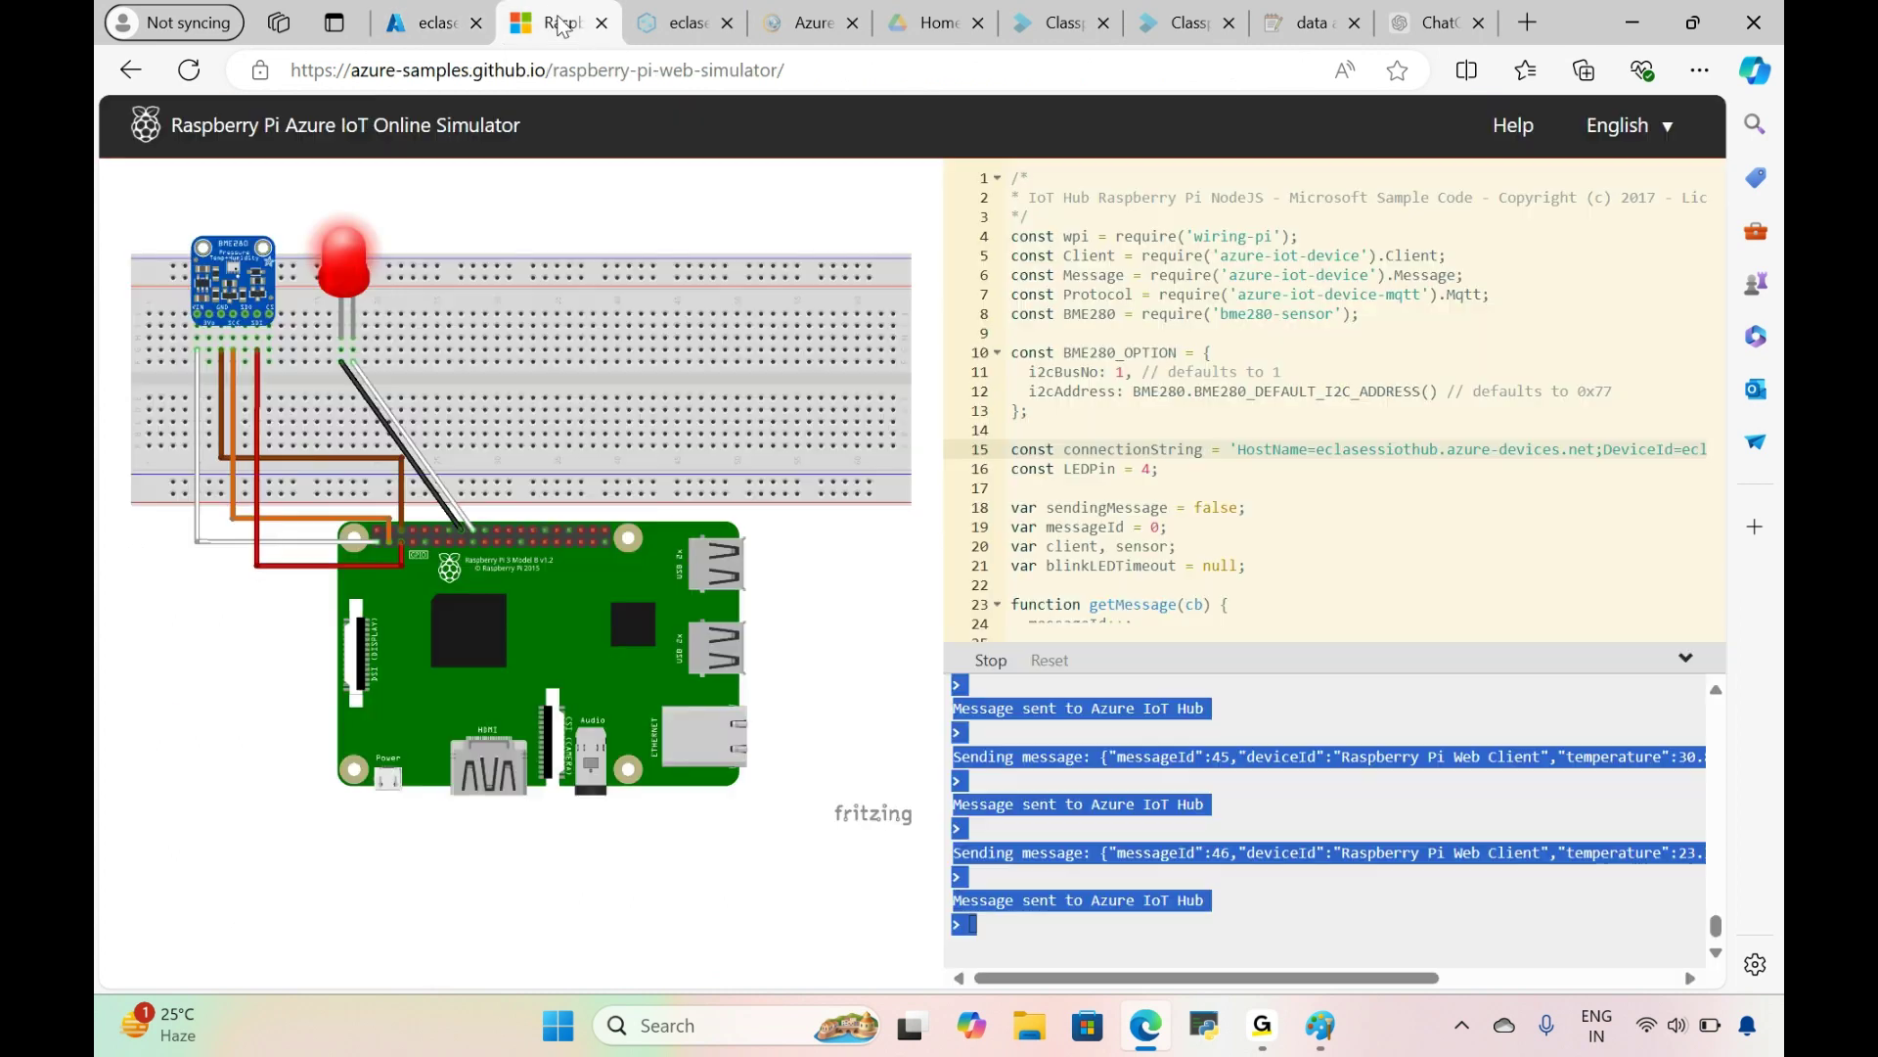
pyautogui.click(717, 15)
pyautogui.click(696, 72)
pyautogui.write('po')
pyautogui.press('Return')
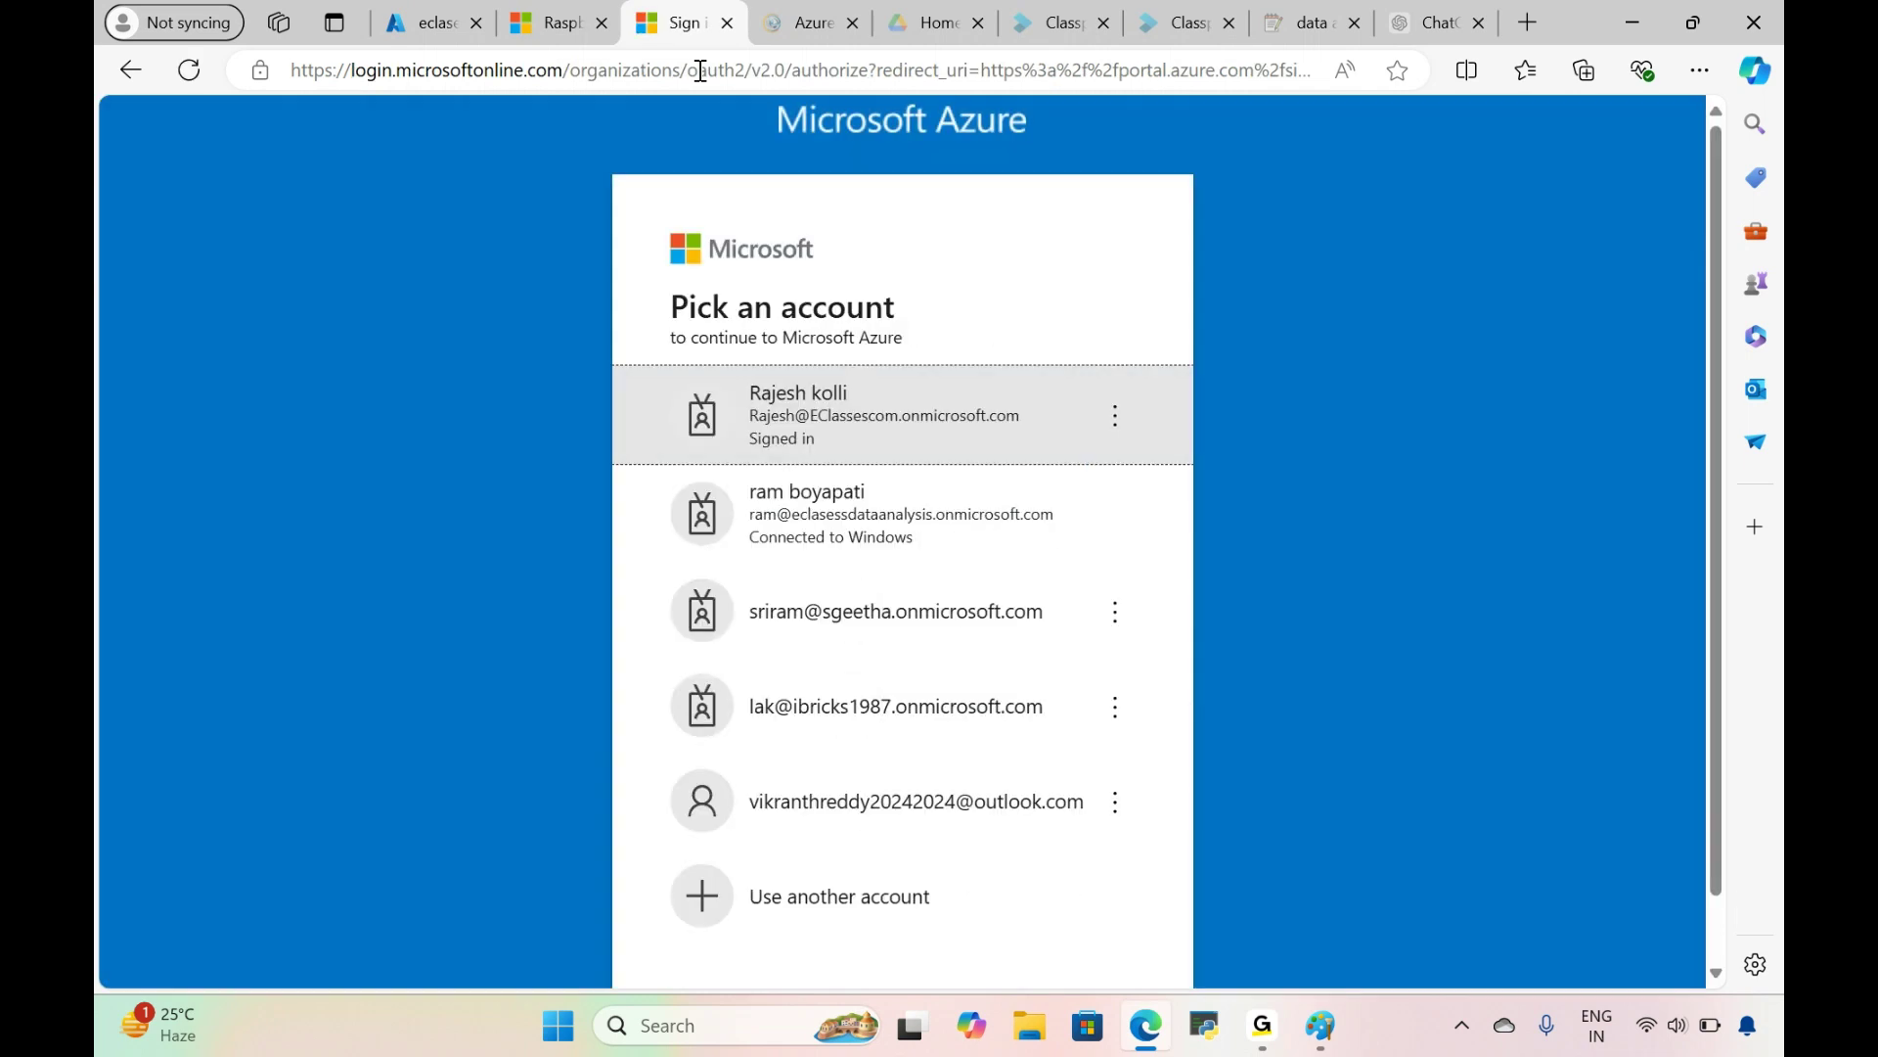
pyautogui.click(865, 395)
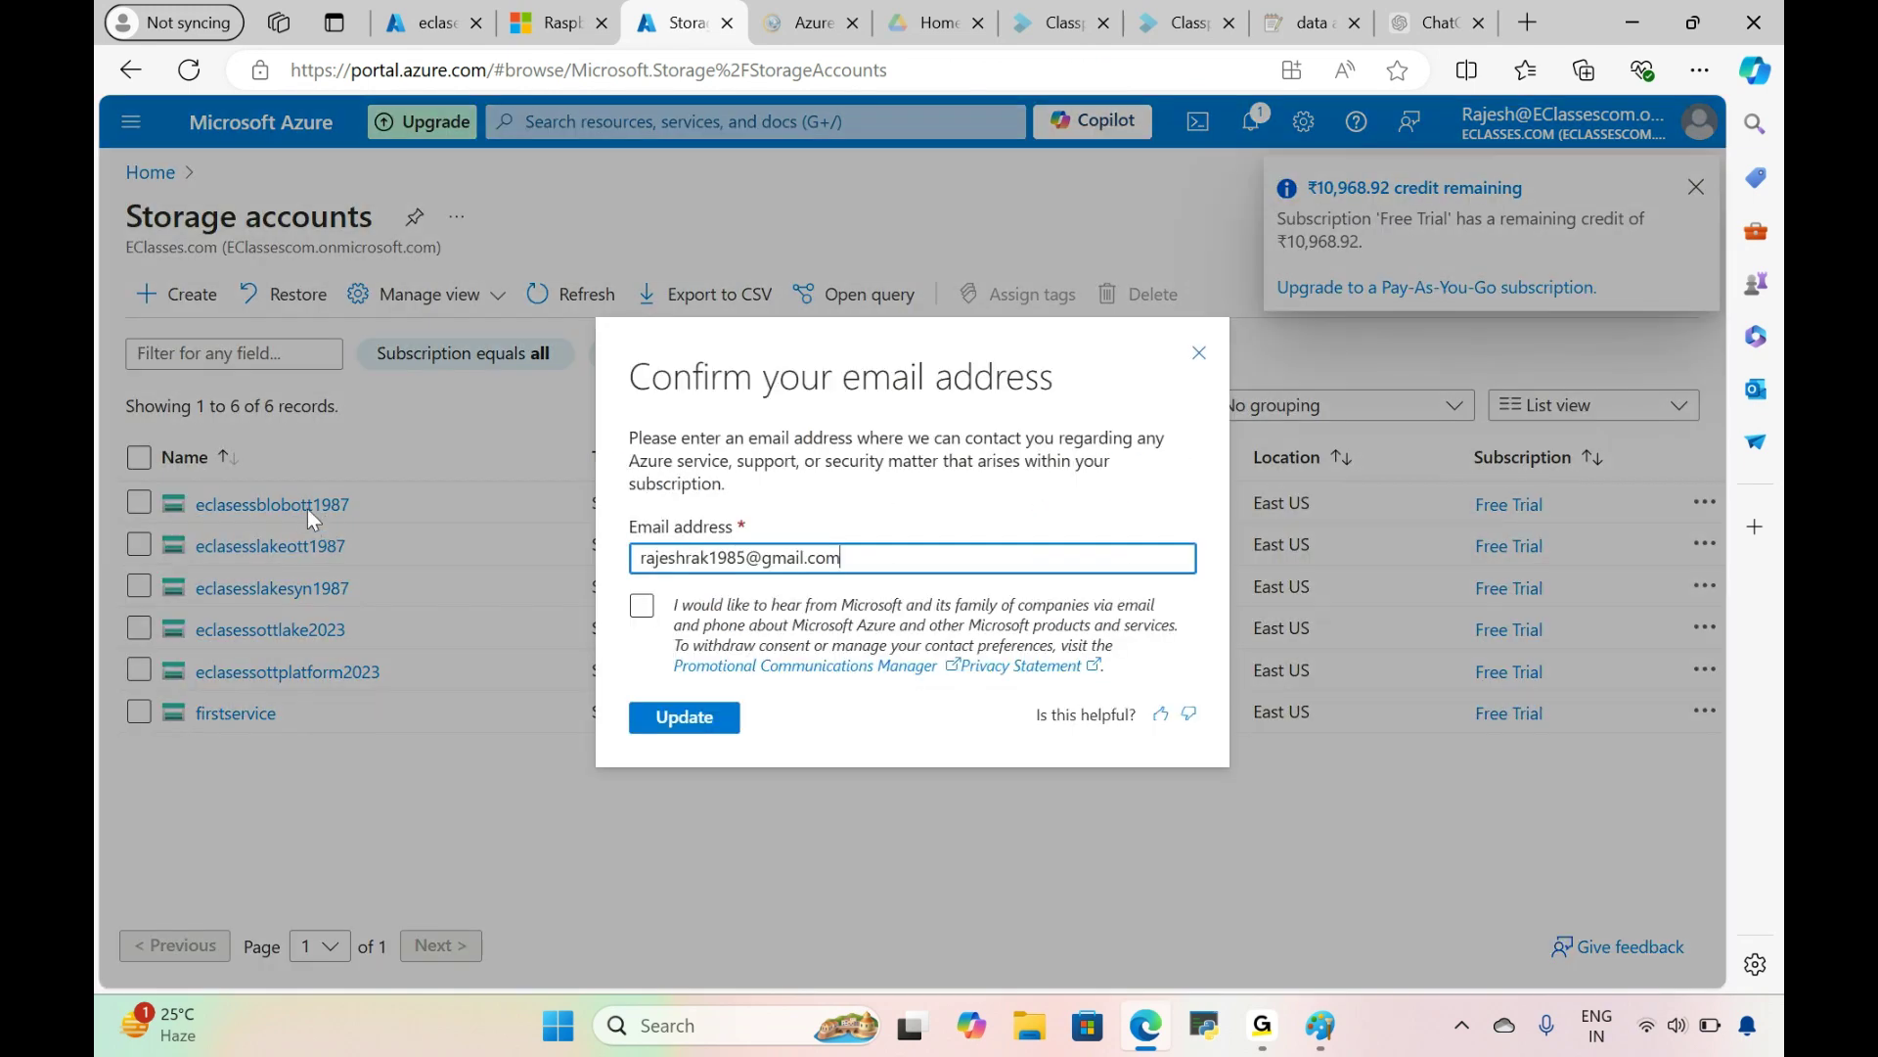
# Step: Close the email address confirmation without updating it, and open the eclasessblobott1987 storage account
pyautogui.click(646, 611)
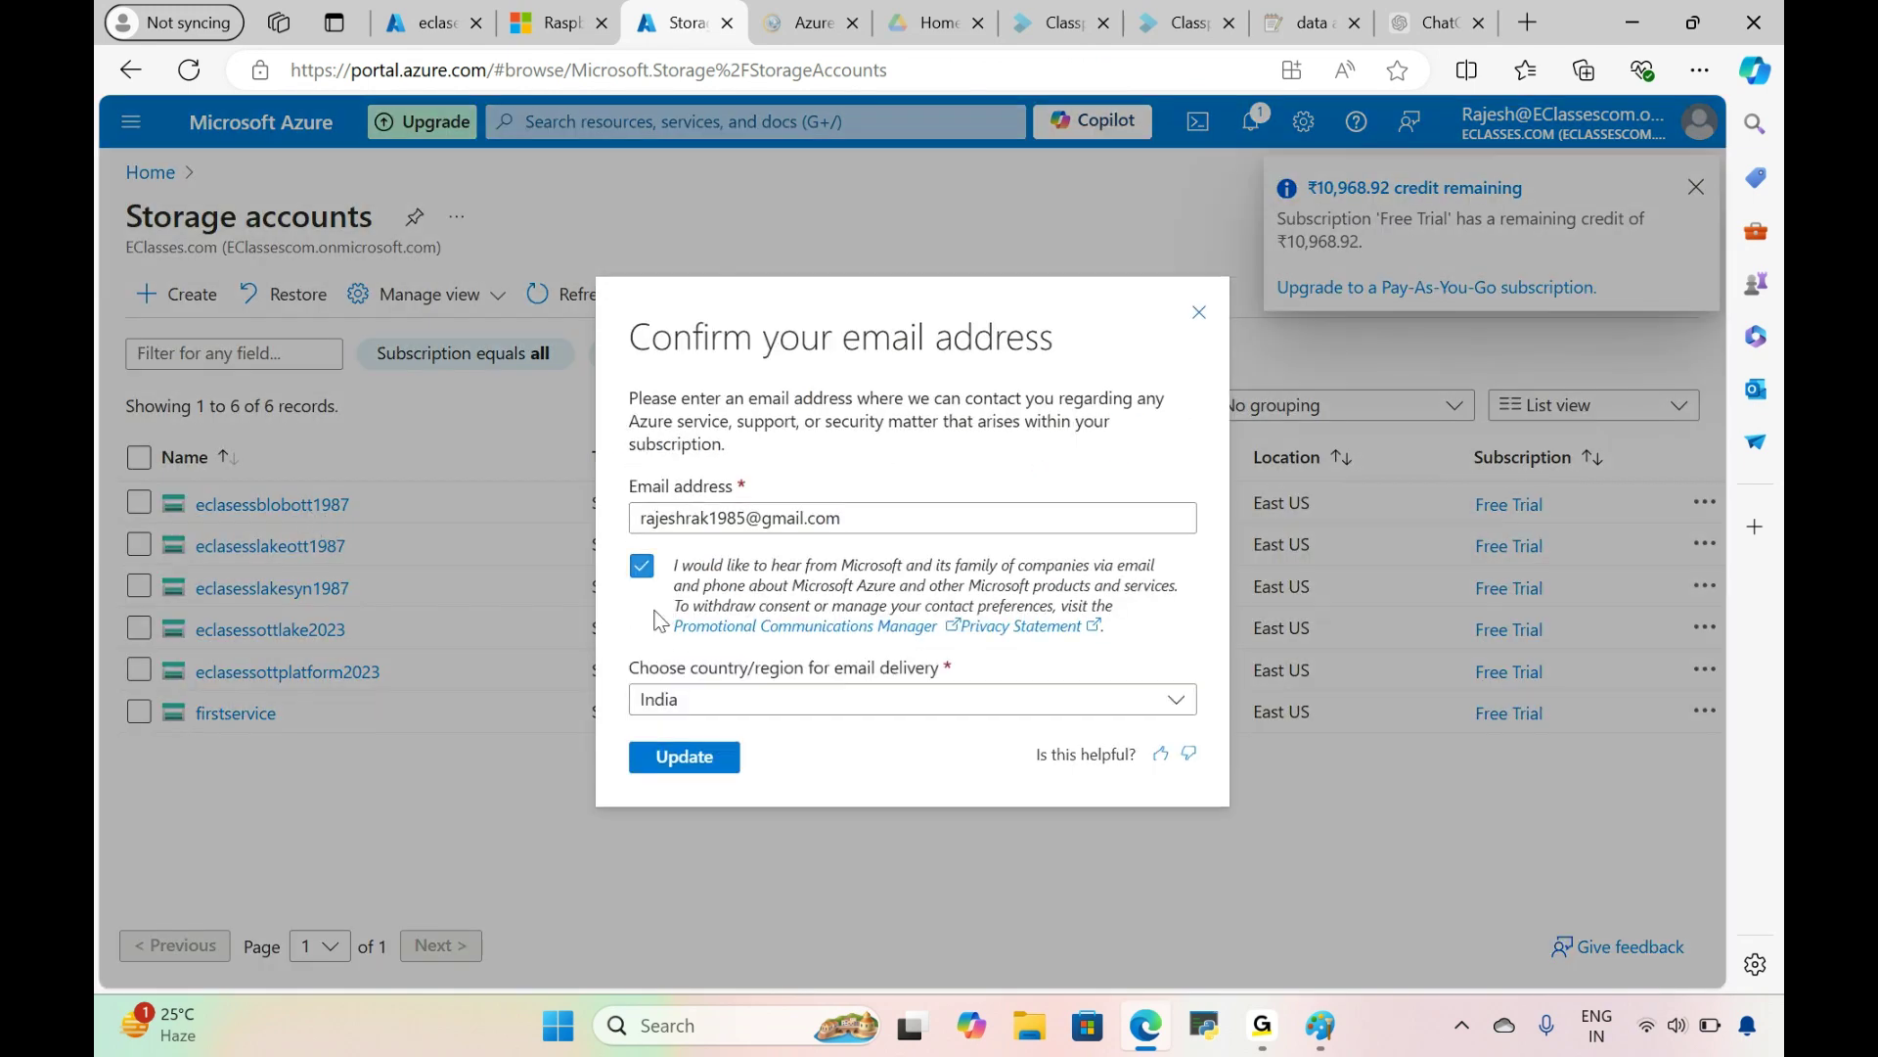
pyautogui.click(1202, 314)
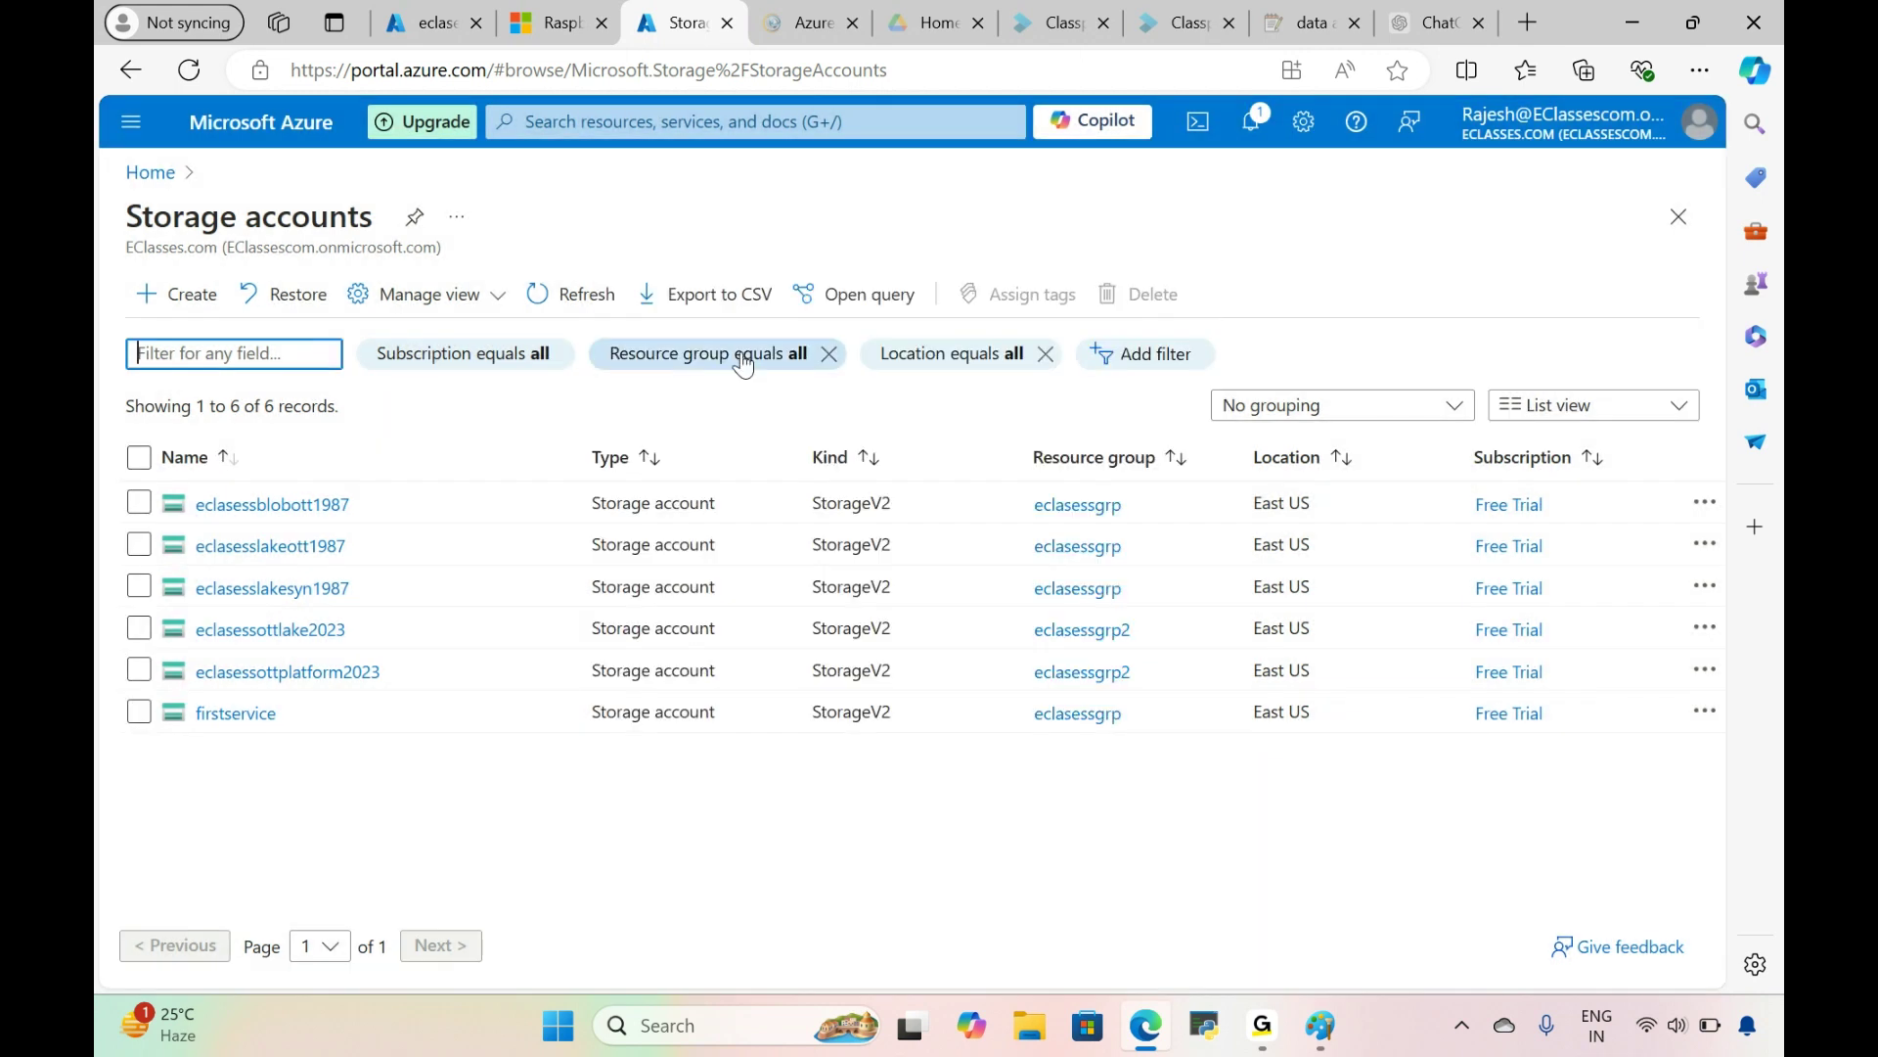
pyautogui.click(273, 505)
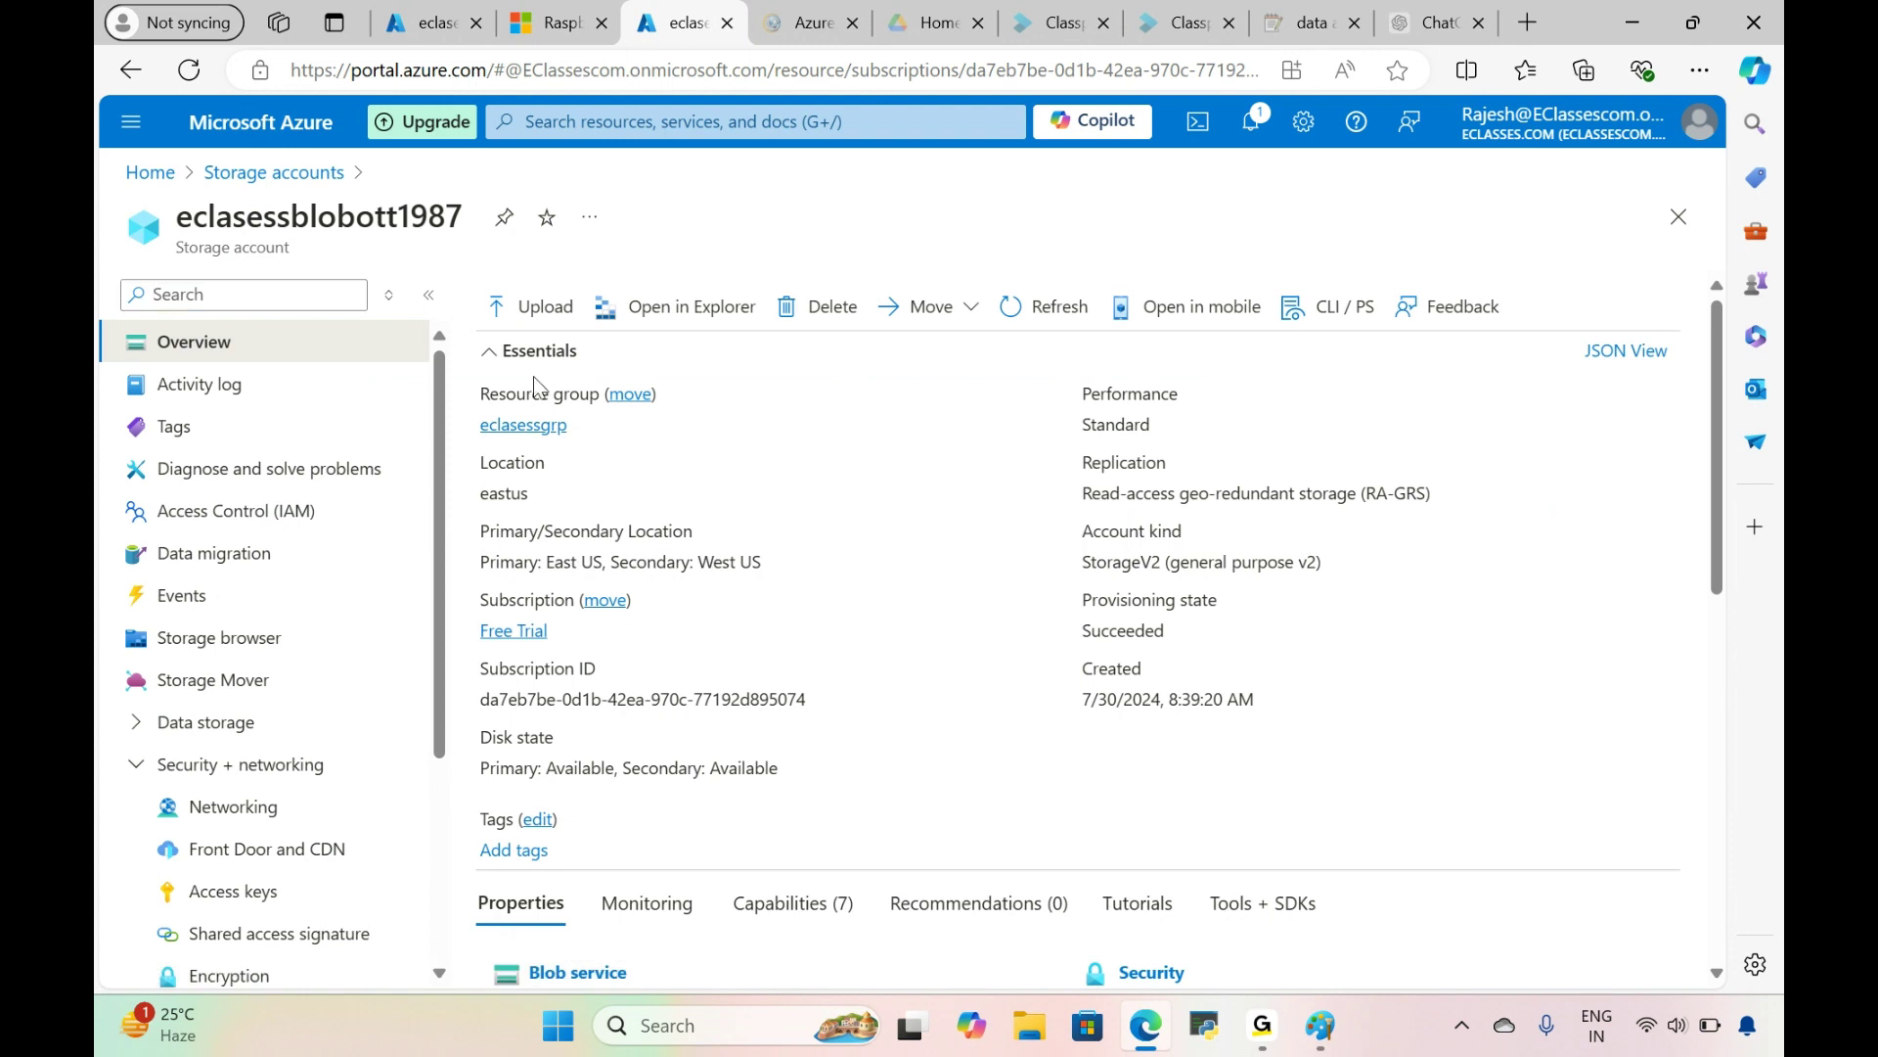
# Step: Open the storage account's blob containers and browse to the 2024july folder in the azure container
pyautogui.click(503, 367)
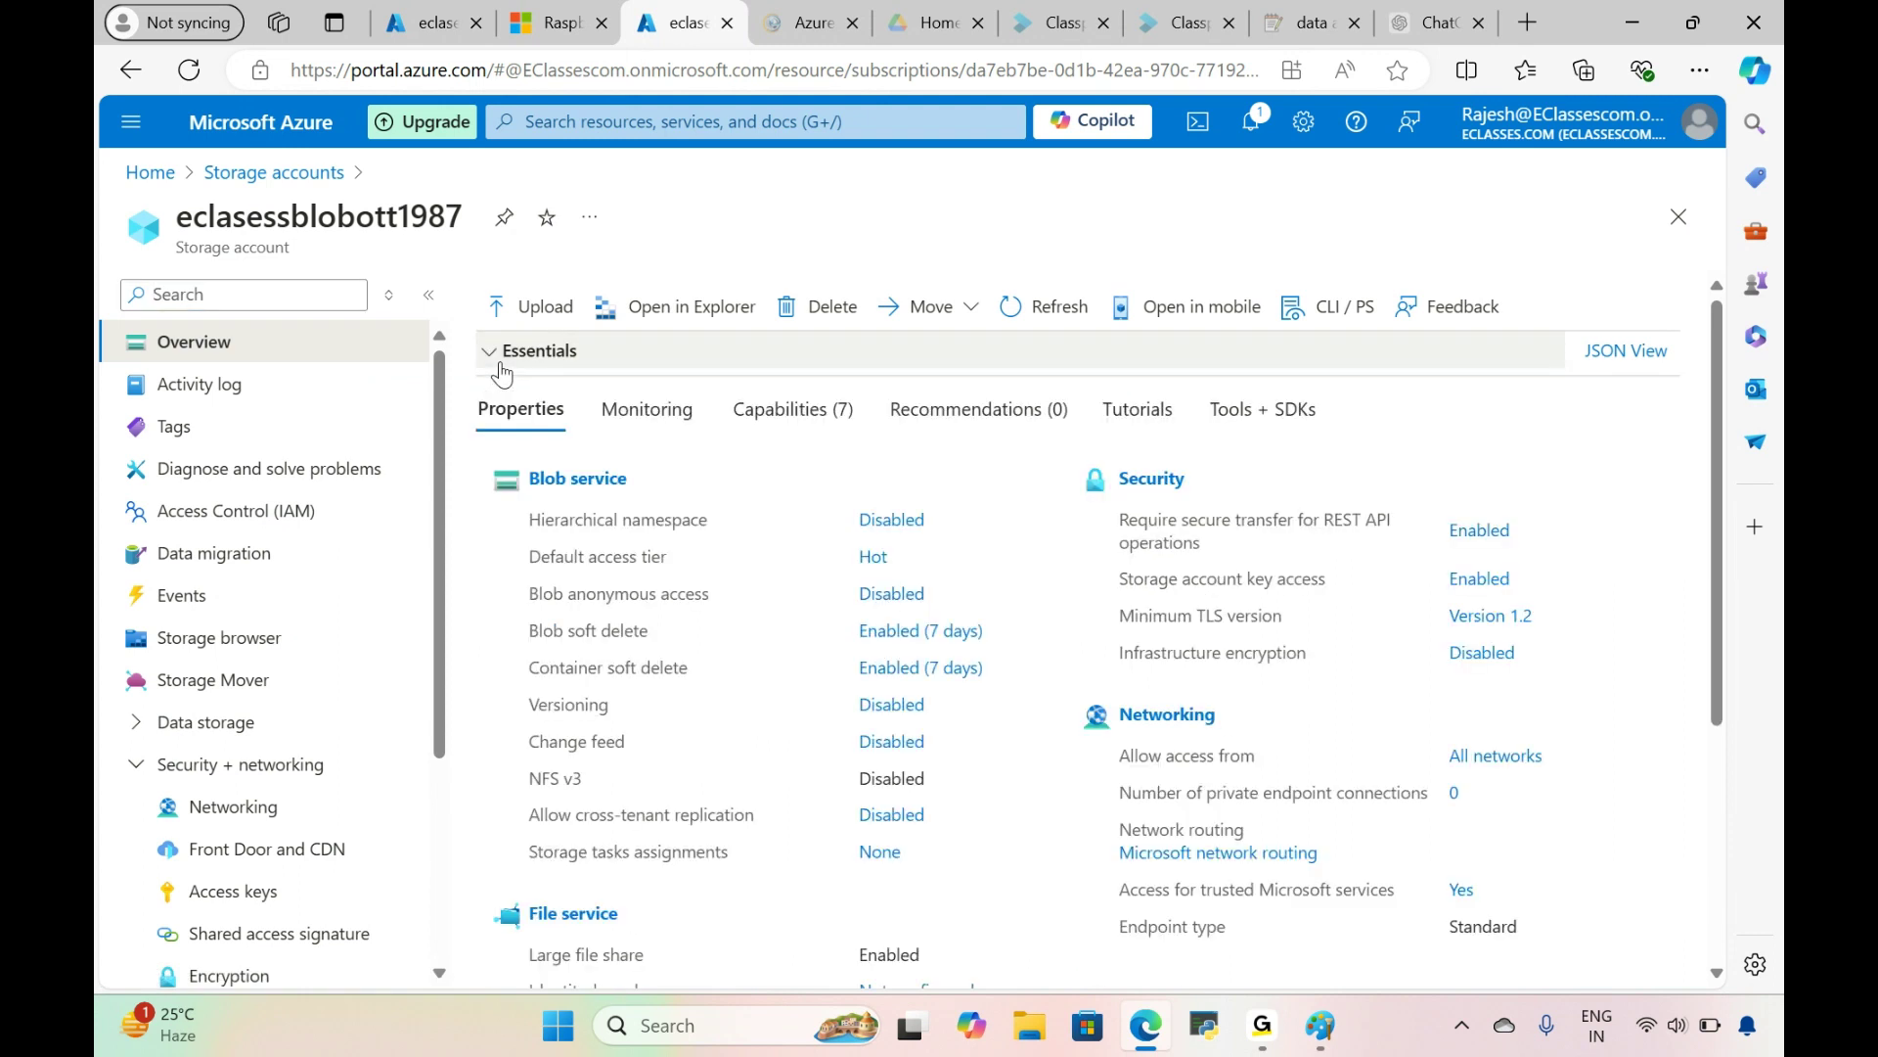
pyautogui.click(585, 479)
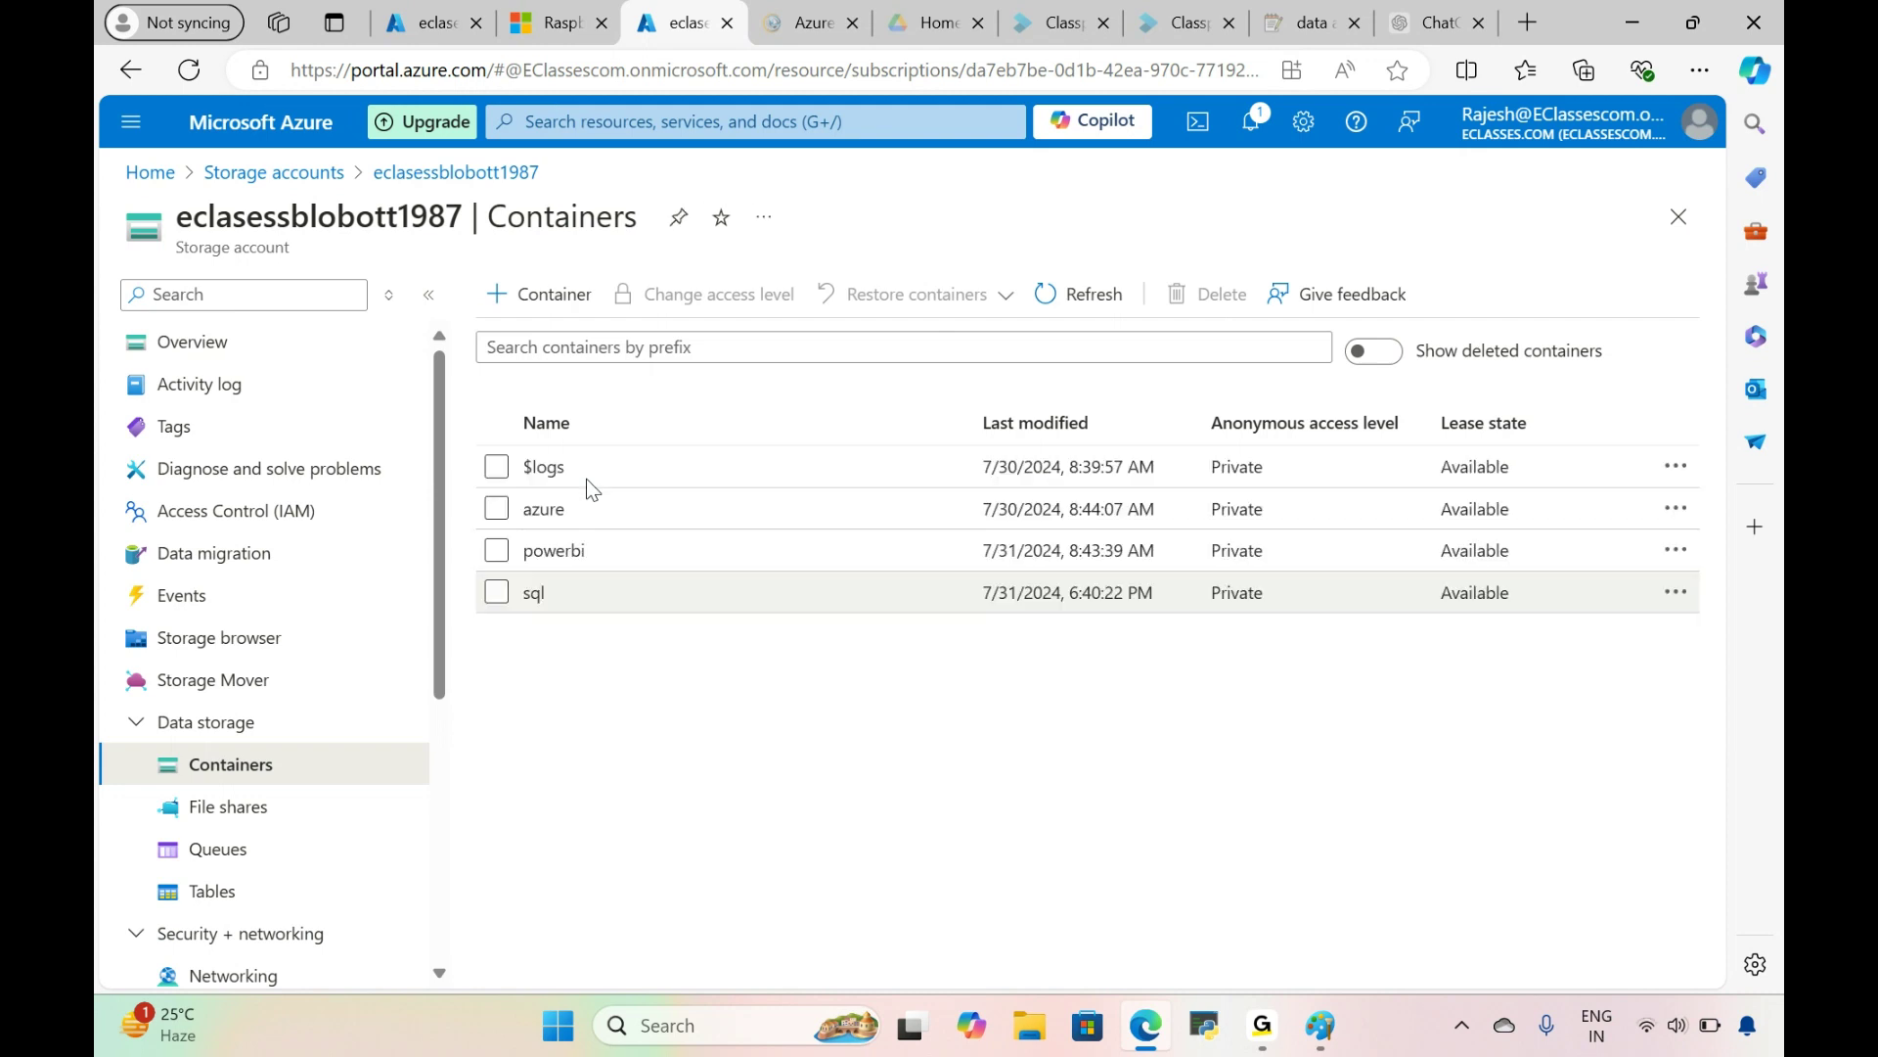
pyautogui.click(544, 510)
pyautogui.click(587, 591)
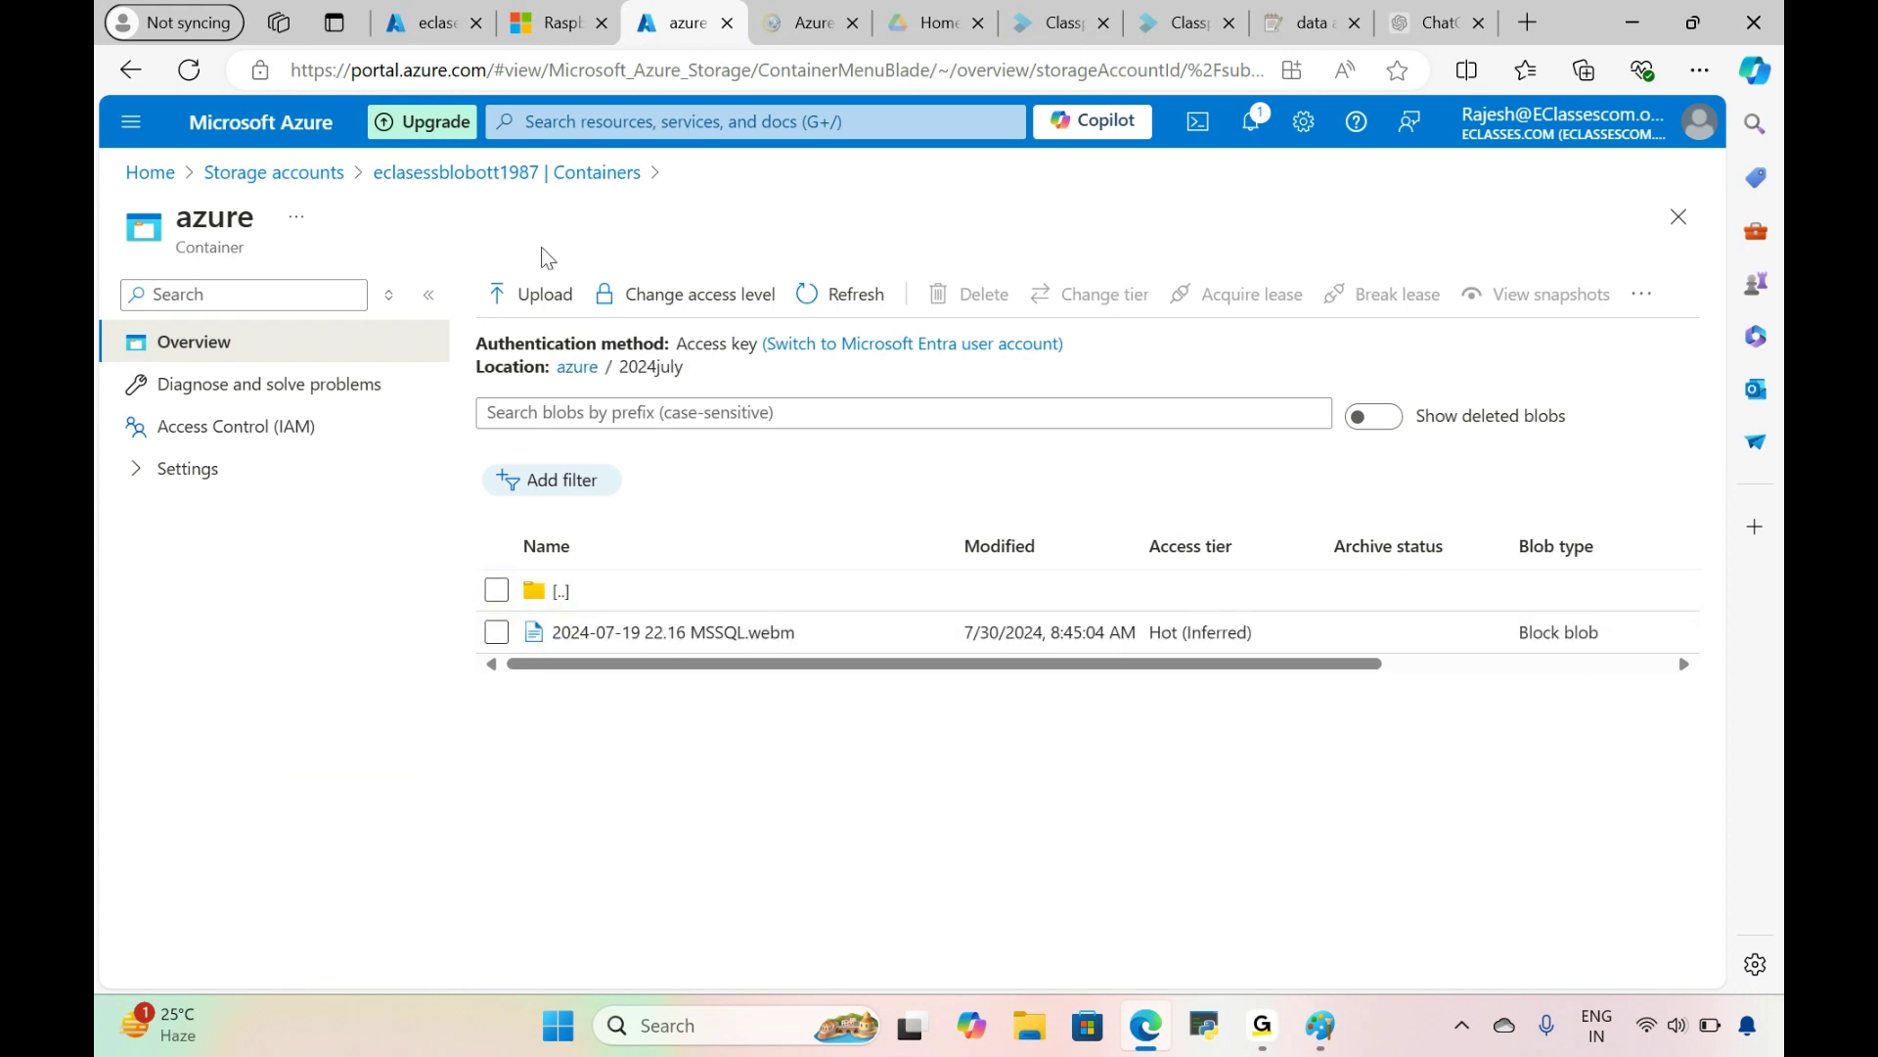
# Step: Return the storage tab to the container list, and run a test of the eclasesslivejob query in the job's browser tab
pyautogui.click(597, 174)
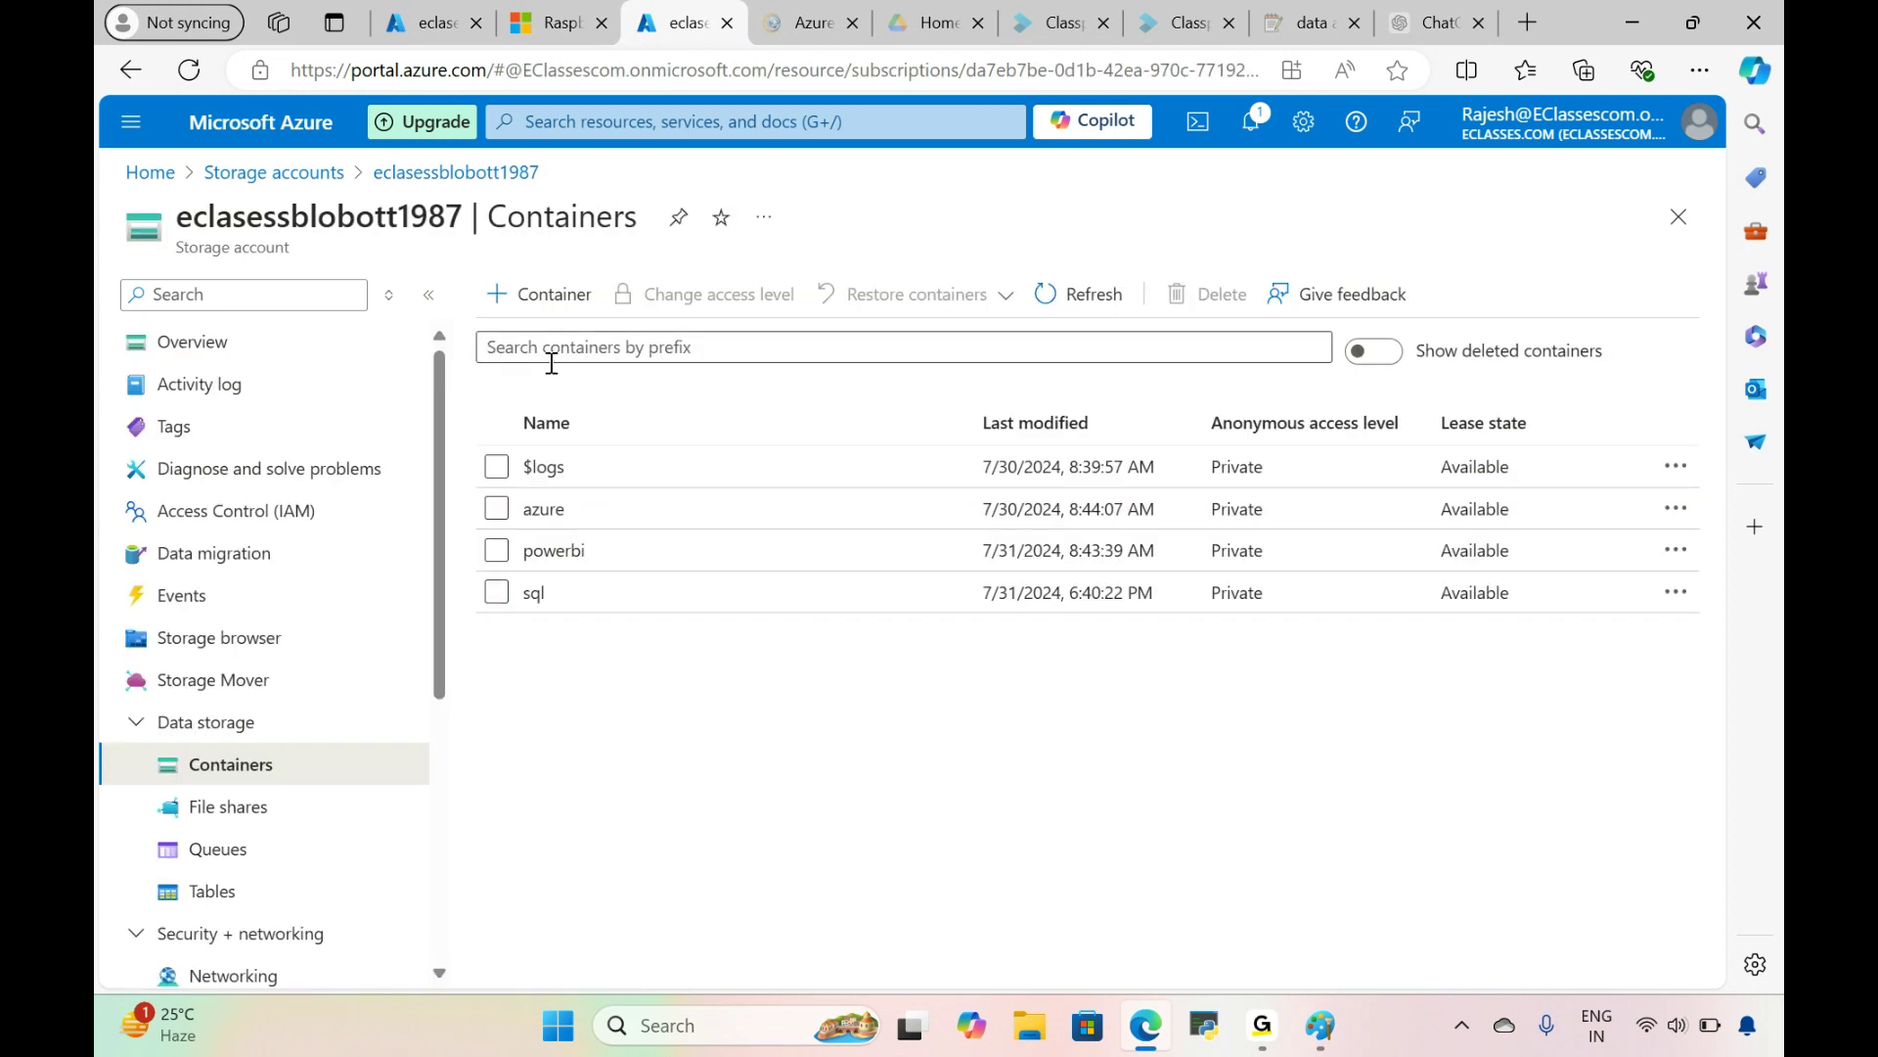
pyautogui.click(405, 12)
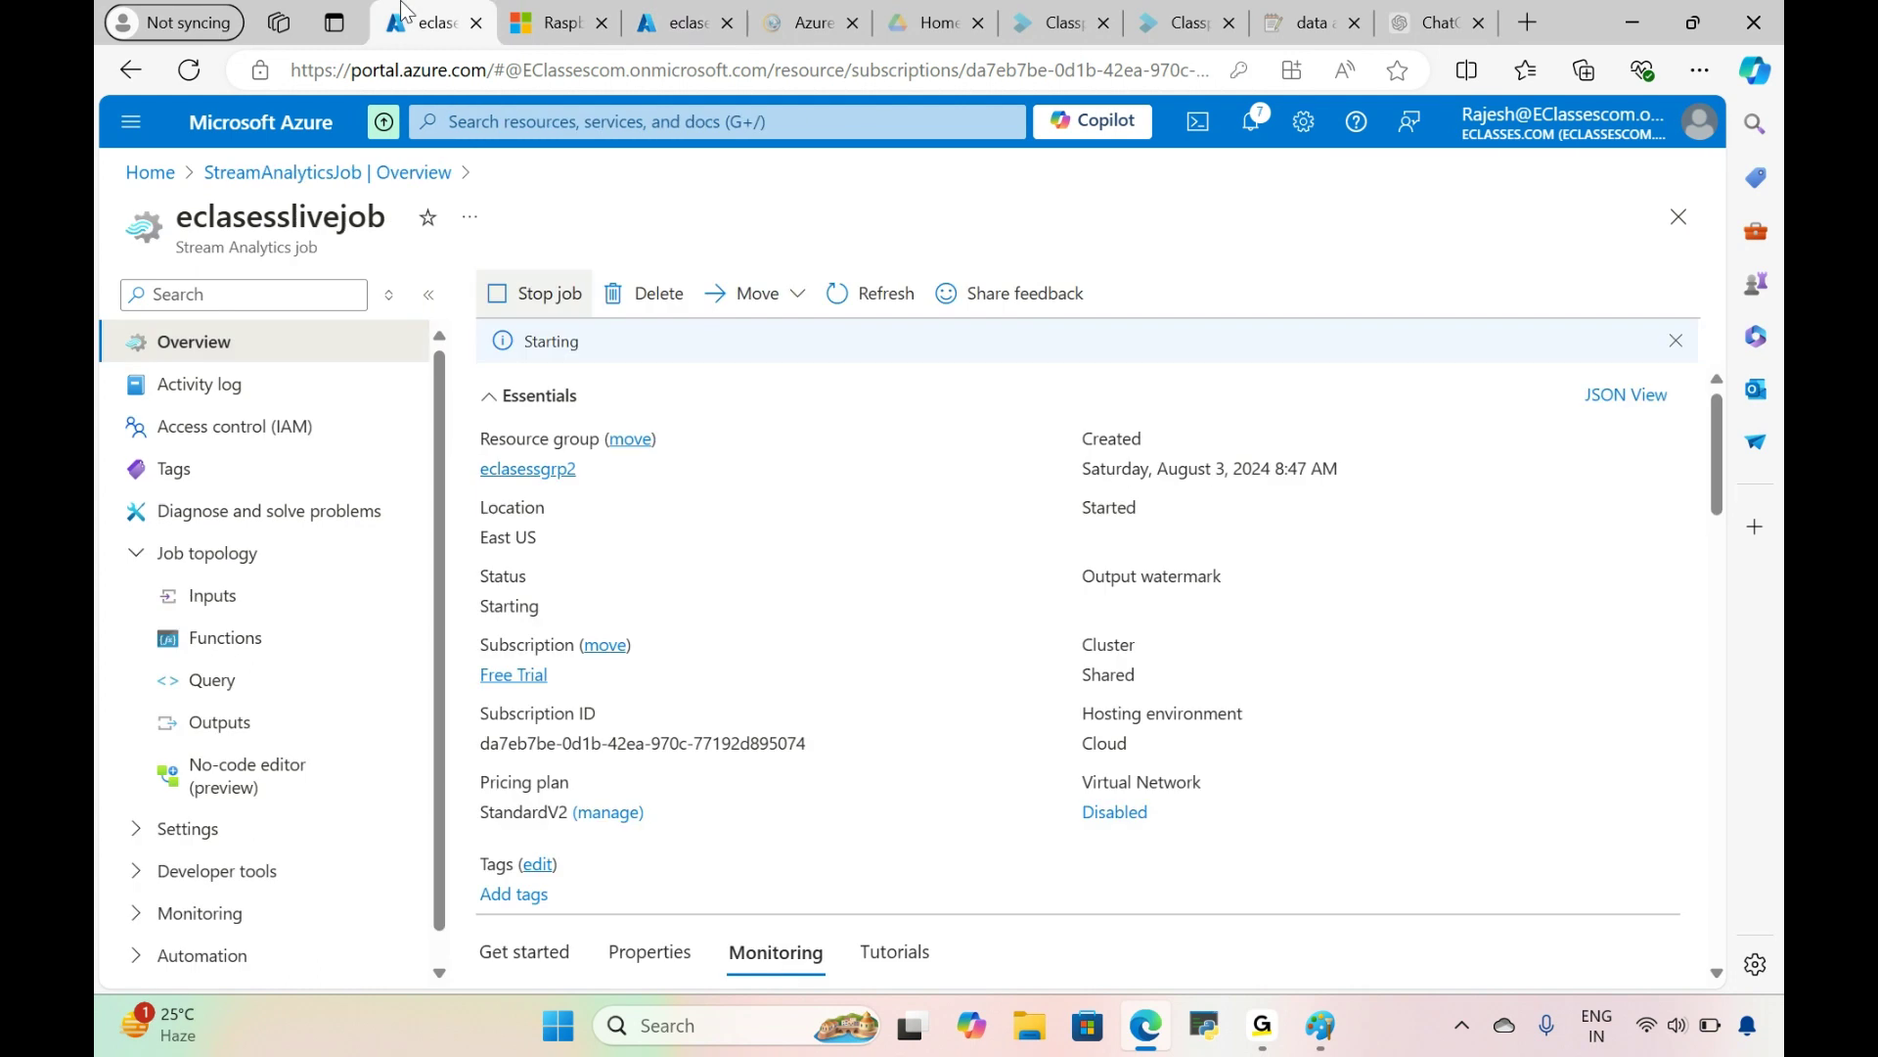
pyautogui.click(528, 395)
pyautogui.click(245, 693)
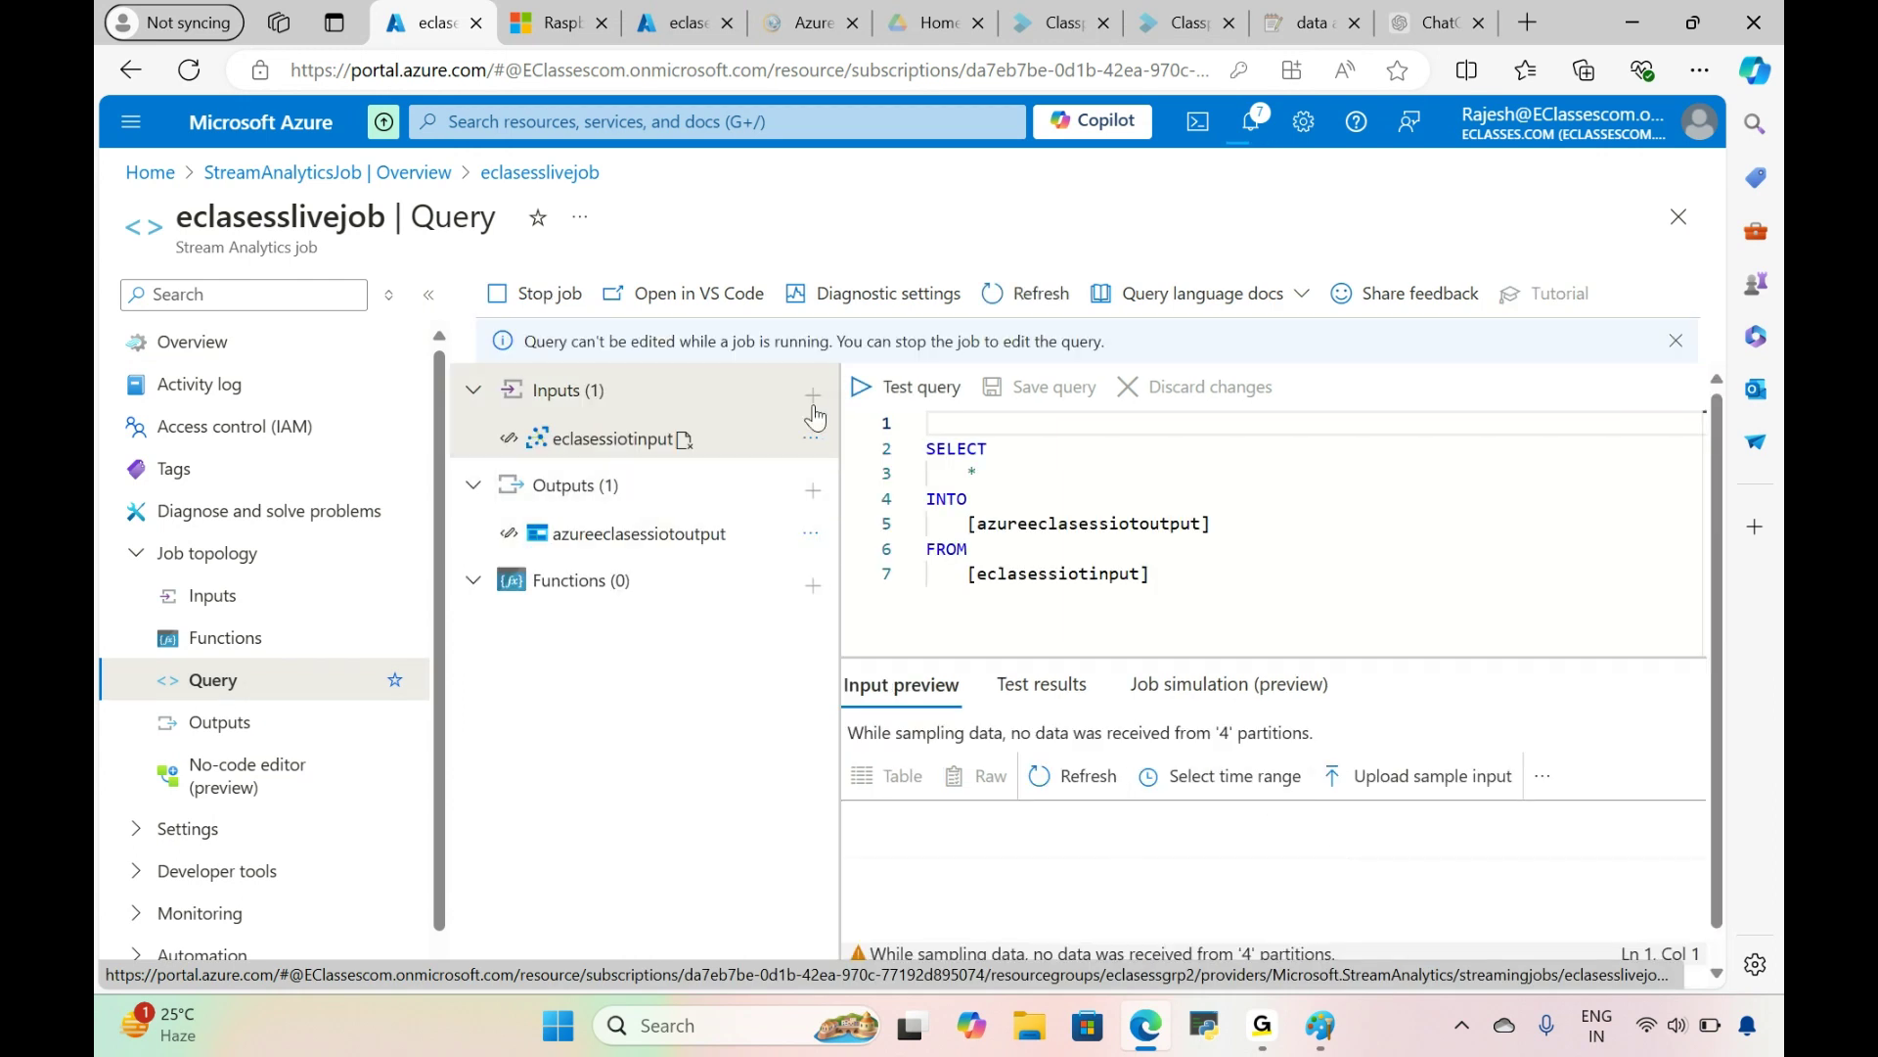
pyautogui.click(905, 386)
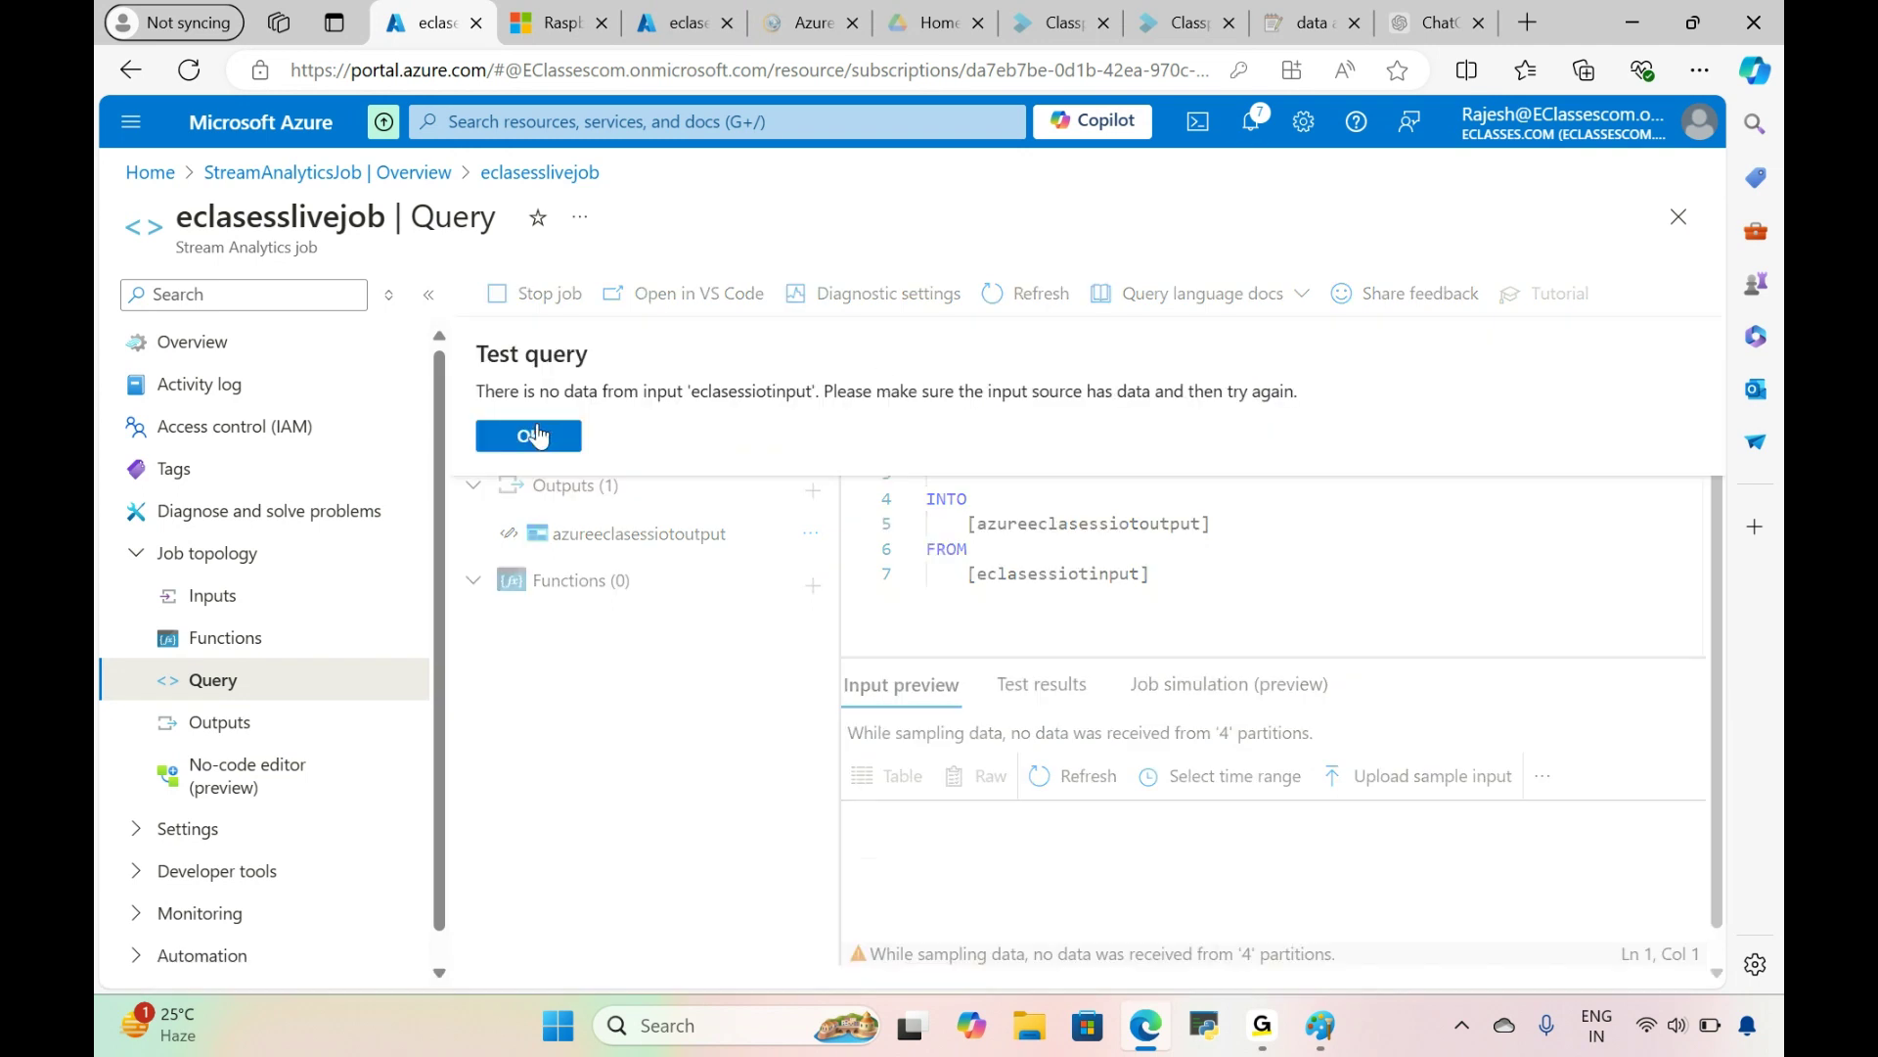
pyautogui.click(531, 438)
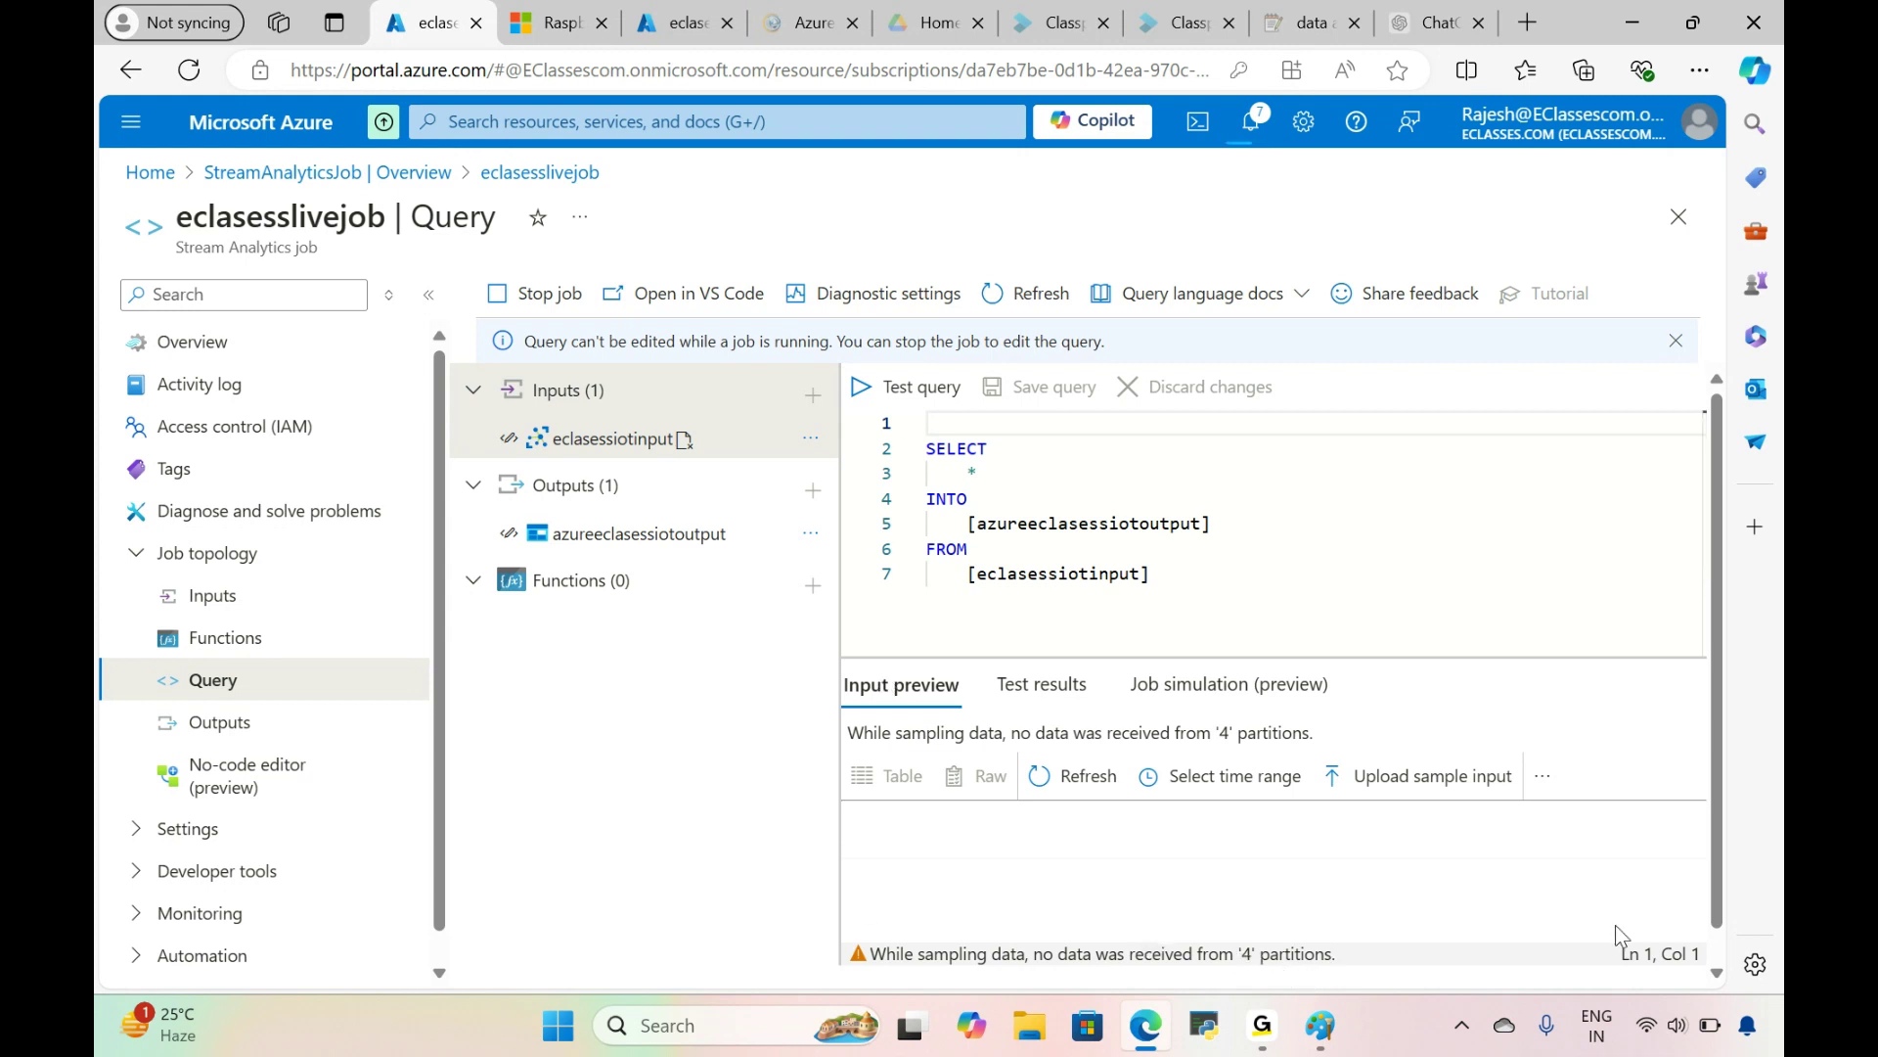
# Step: Refresh the query's input preview and examine the sample events from eclasessiotinput, refreshing the sample once more
pyautogui.scroll(-1, 1716, 920)
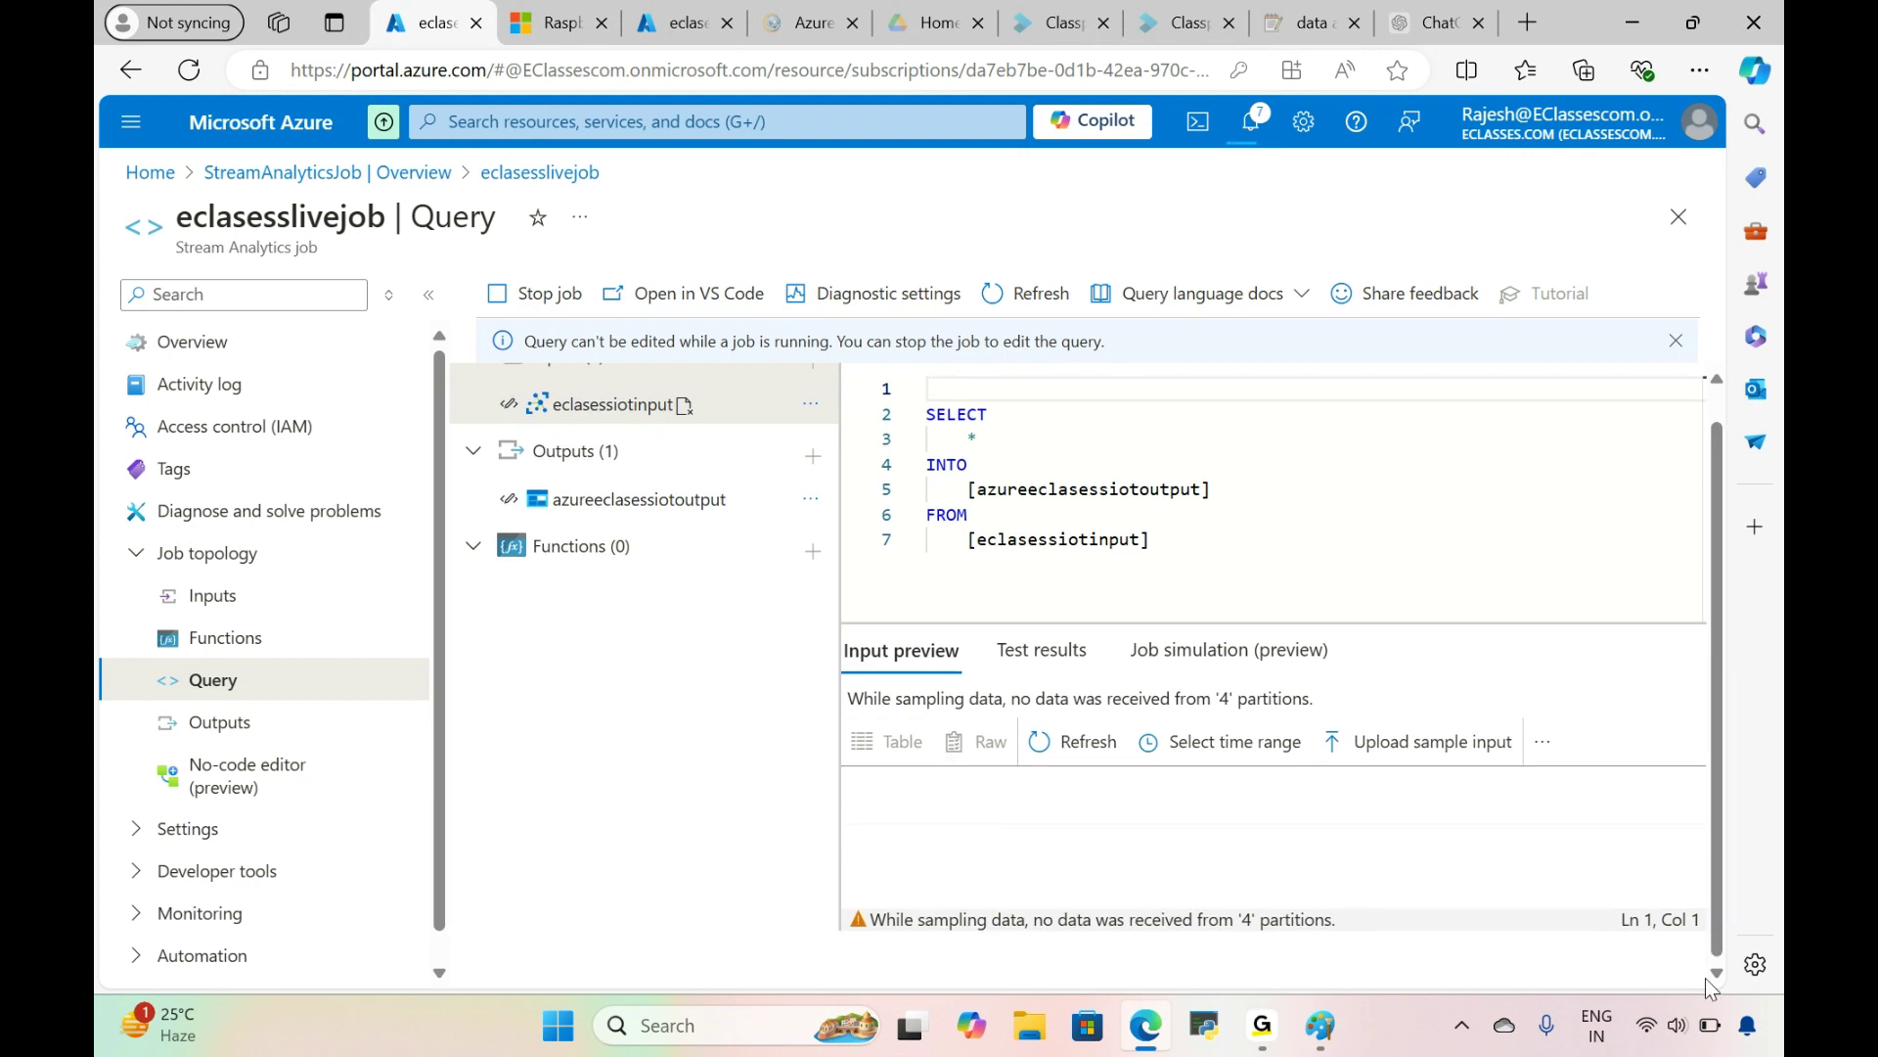
pyautogui.click(1106, 748)
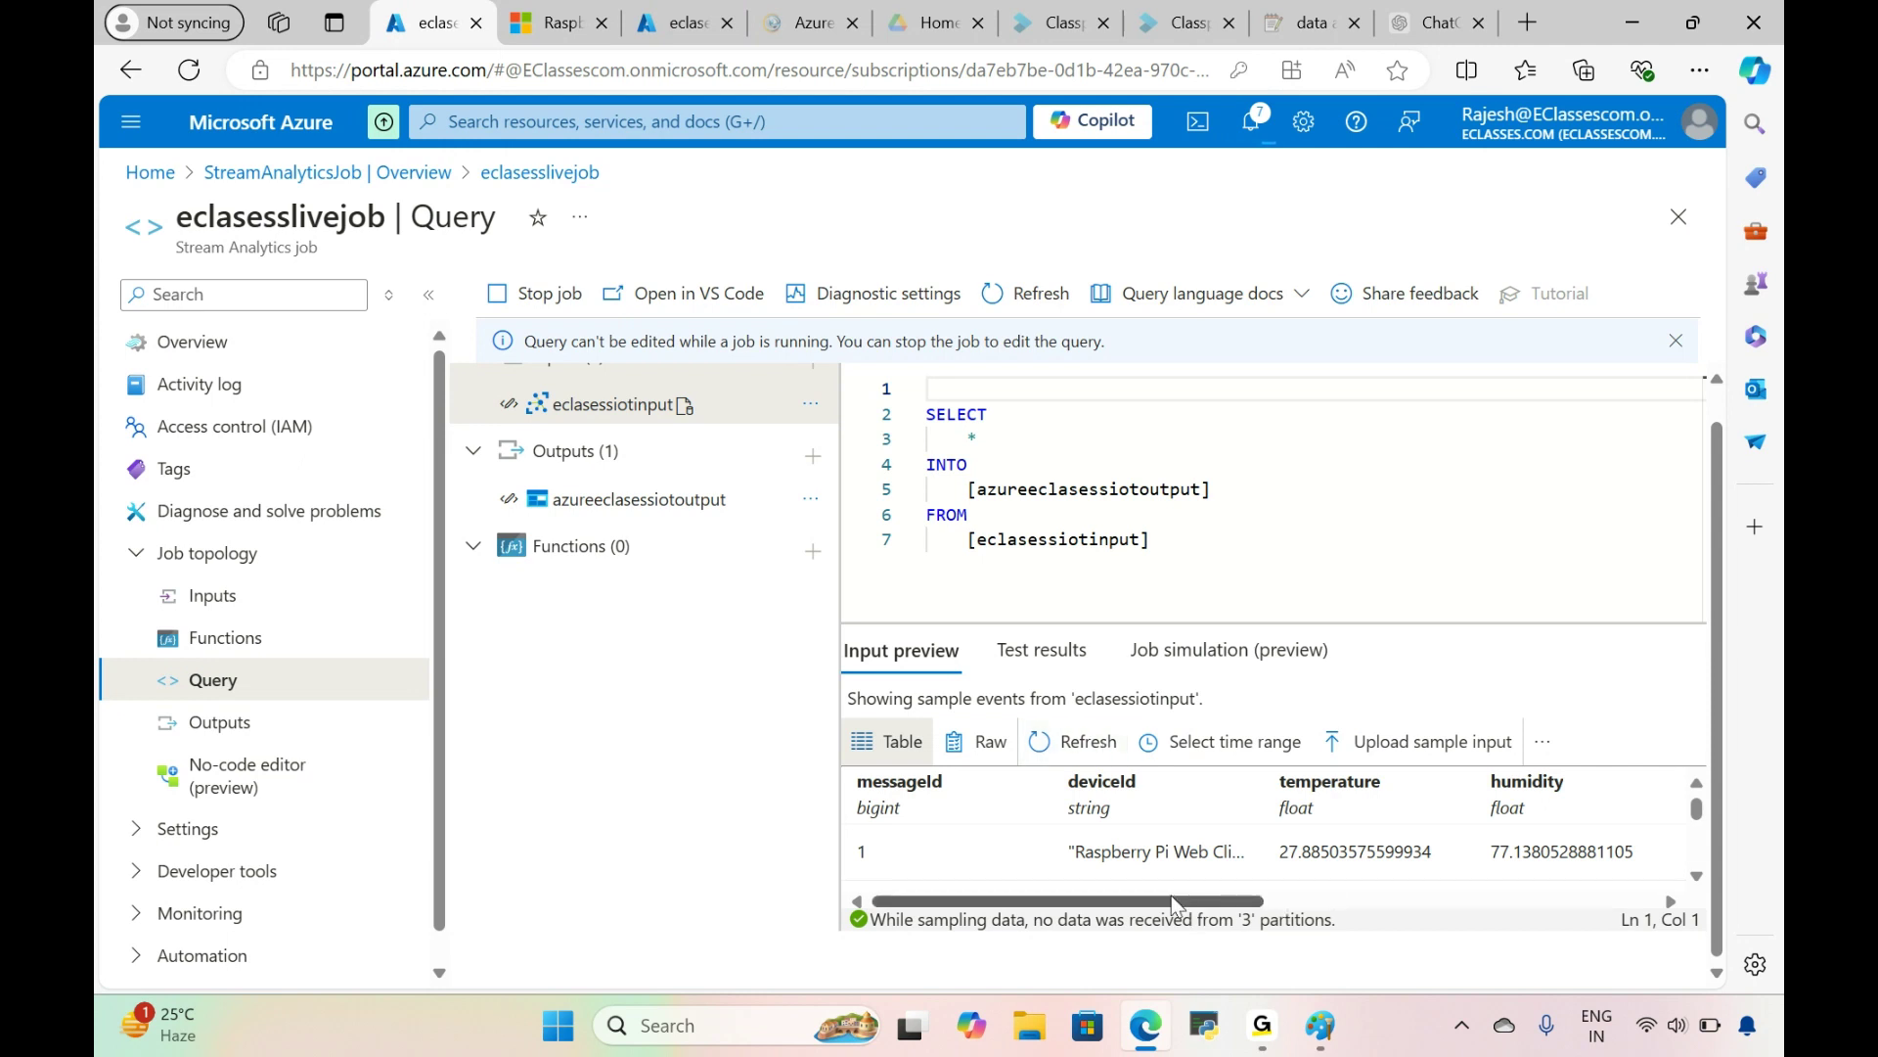
pyautogui.moveTo(1135, 902); pyautogui.dragTo(1097, 928)
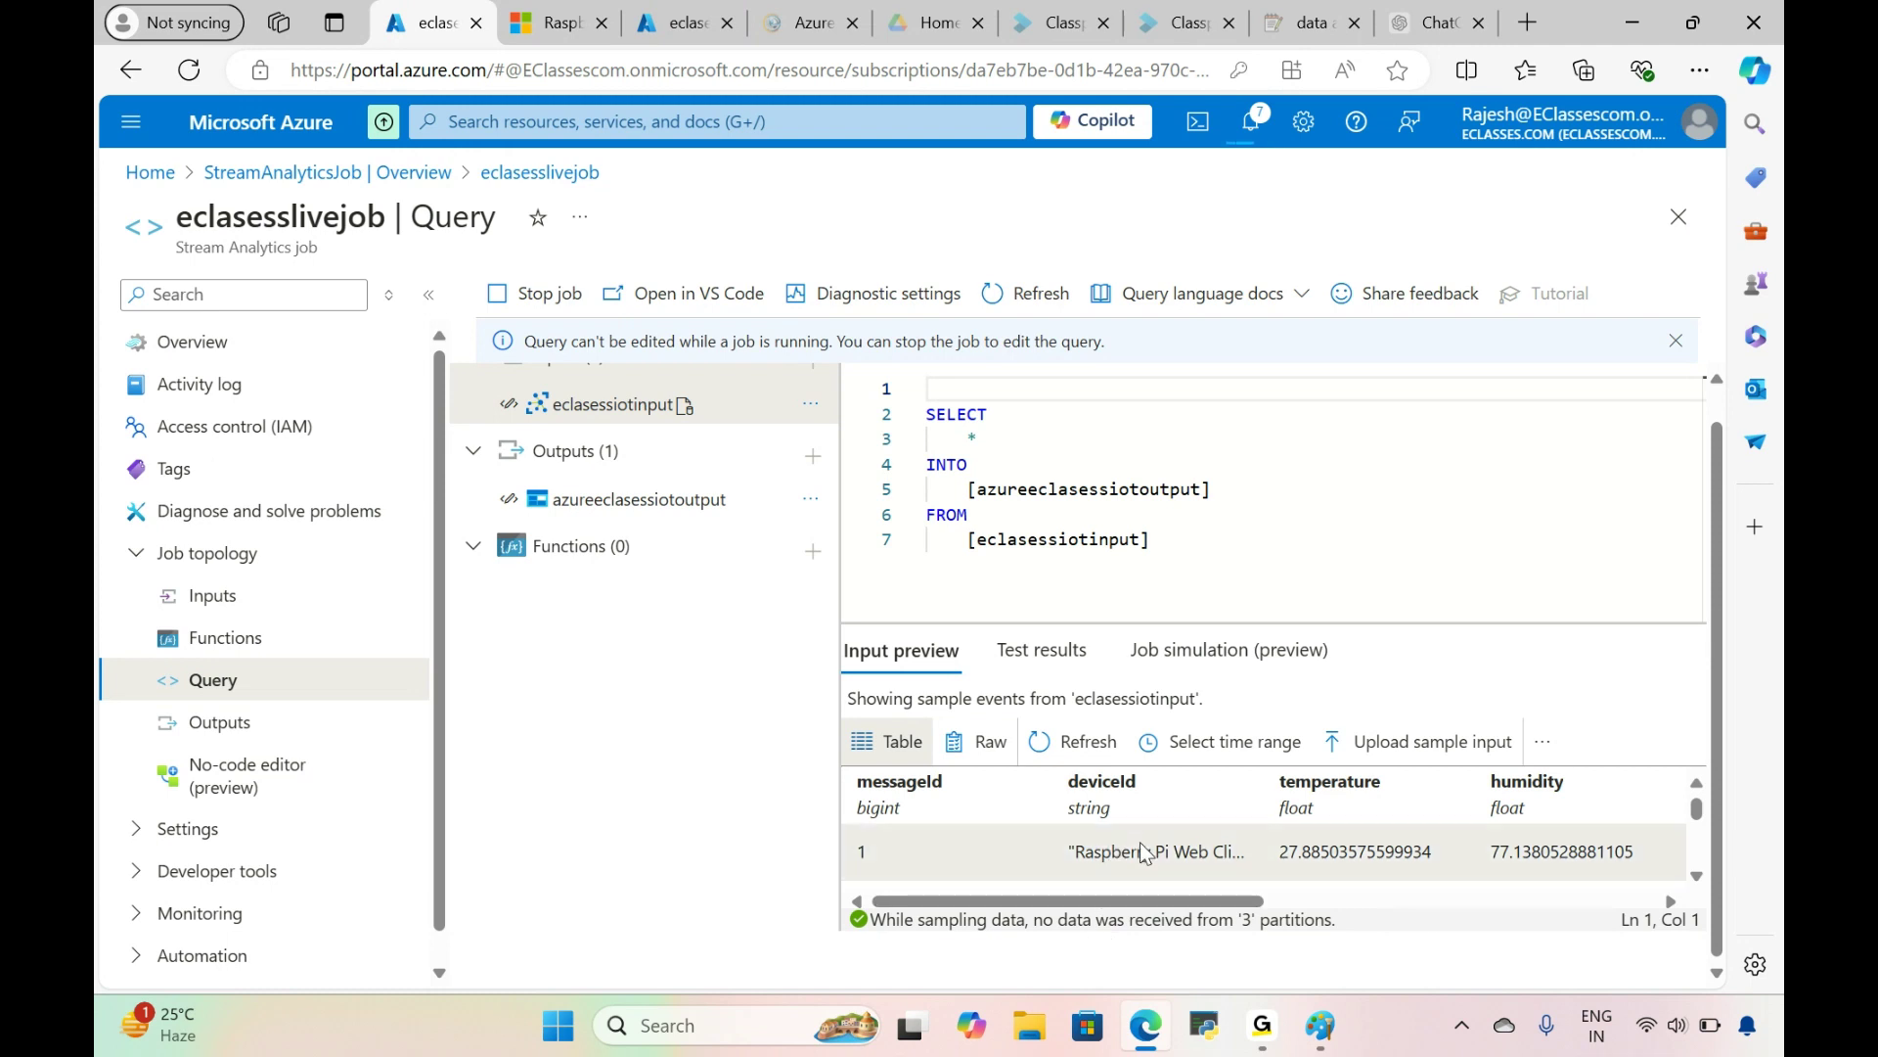
pyautogui.moveTo(1219, 898); pyautogui.dragTo(1128, 906)
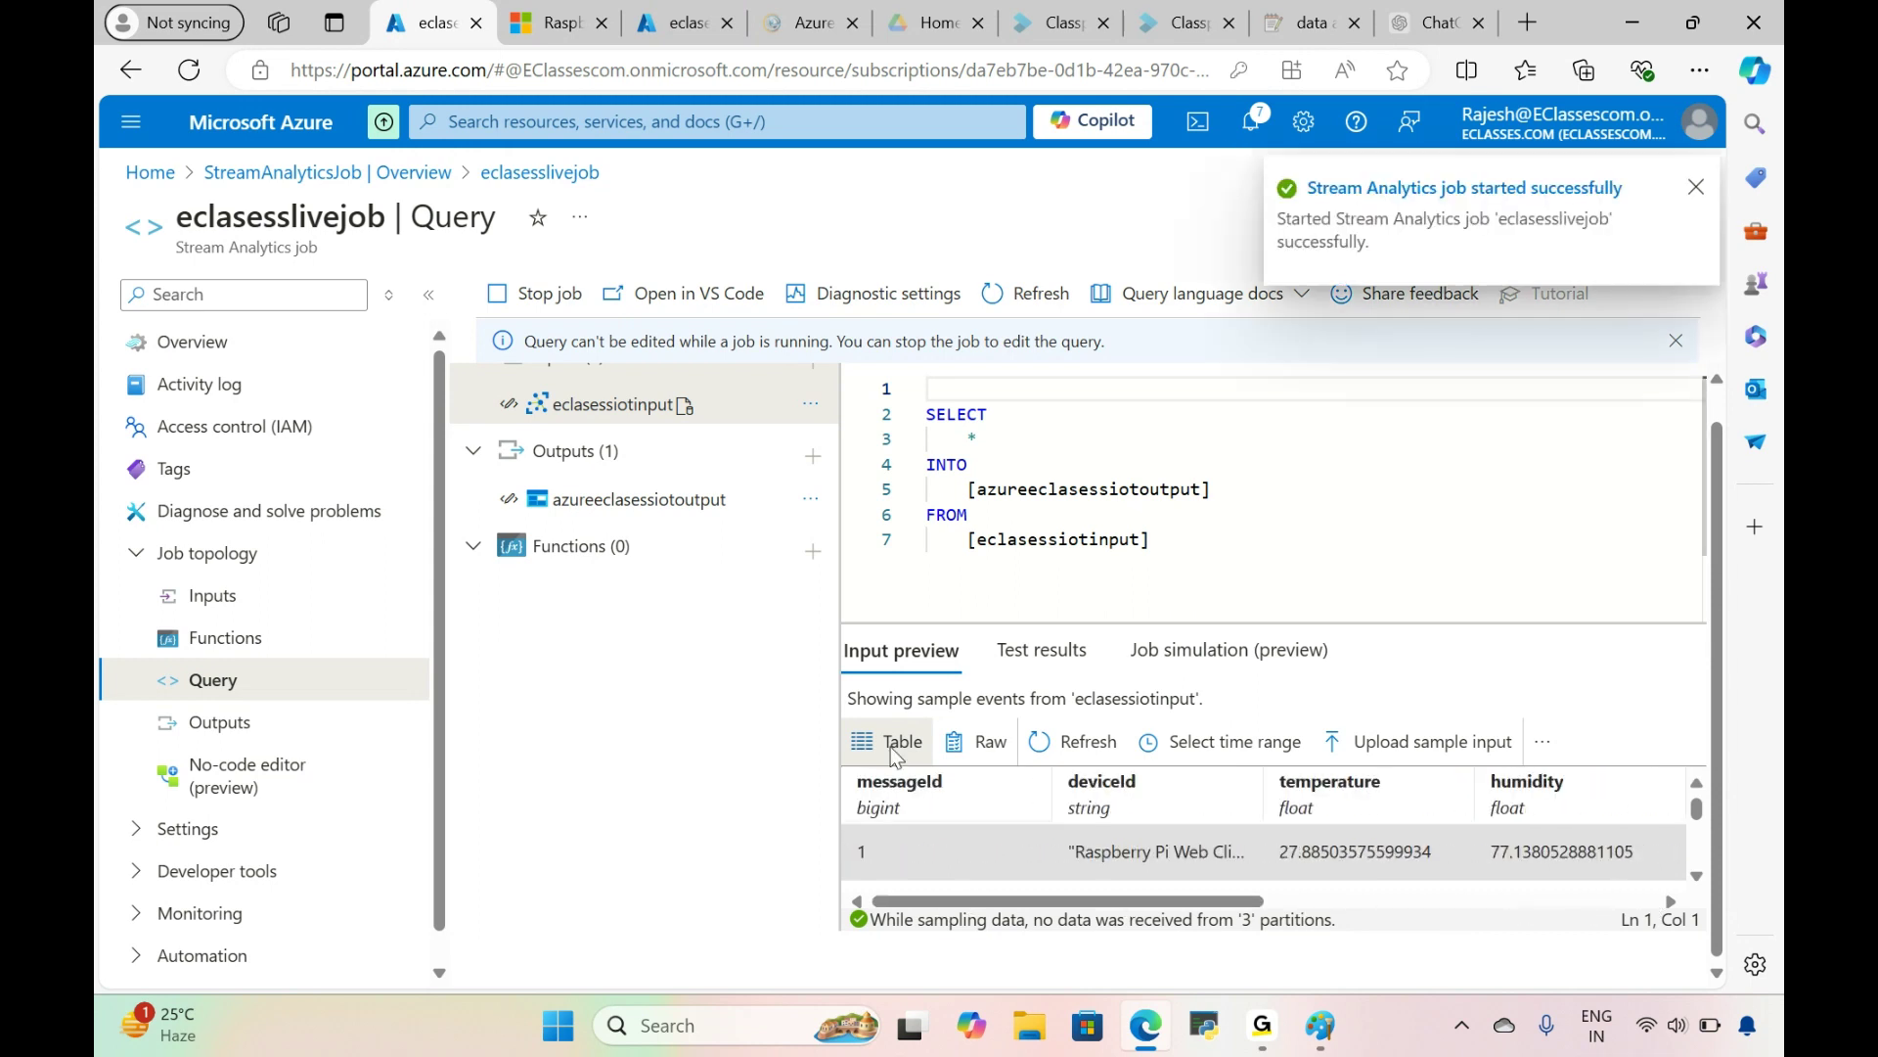
pyautogui.click(1071, 743)
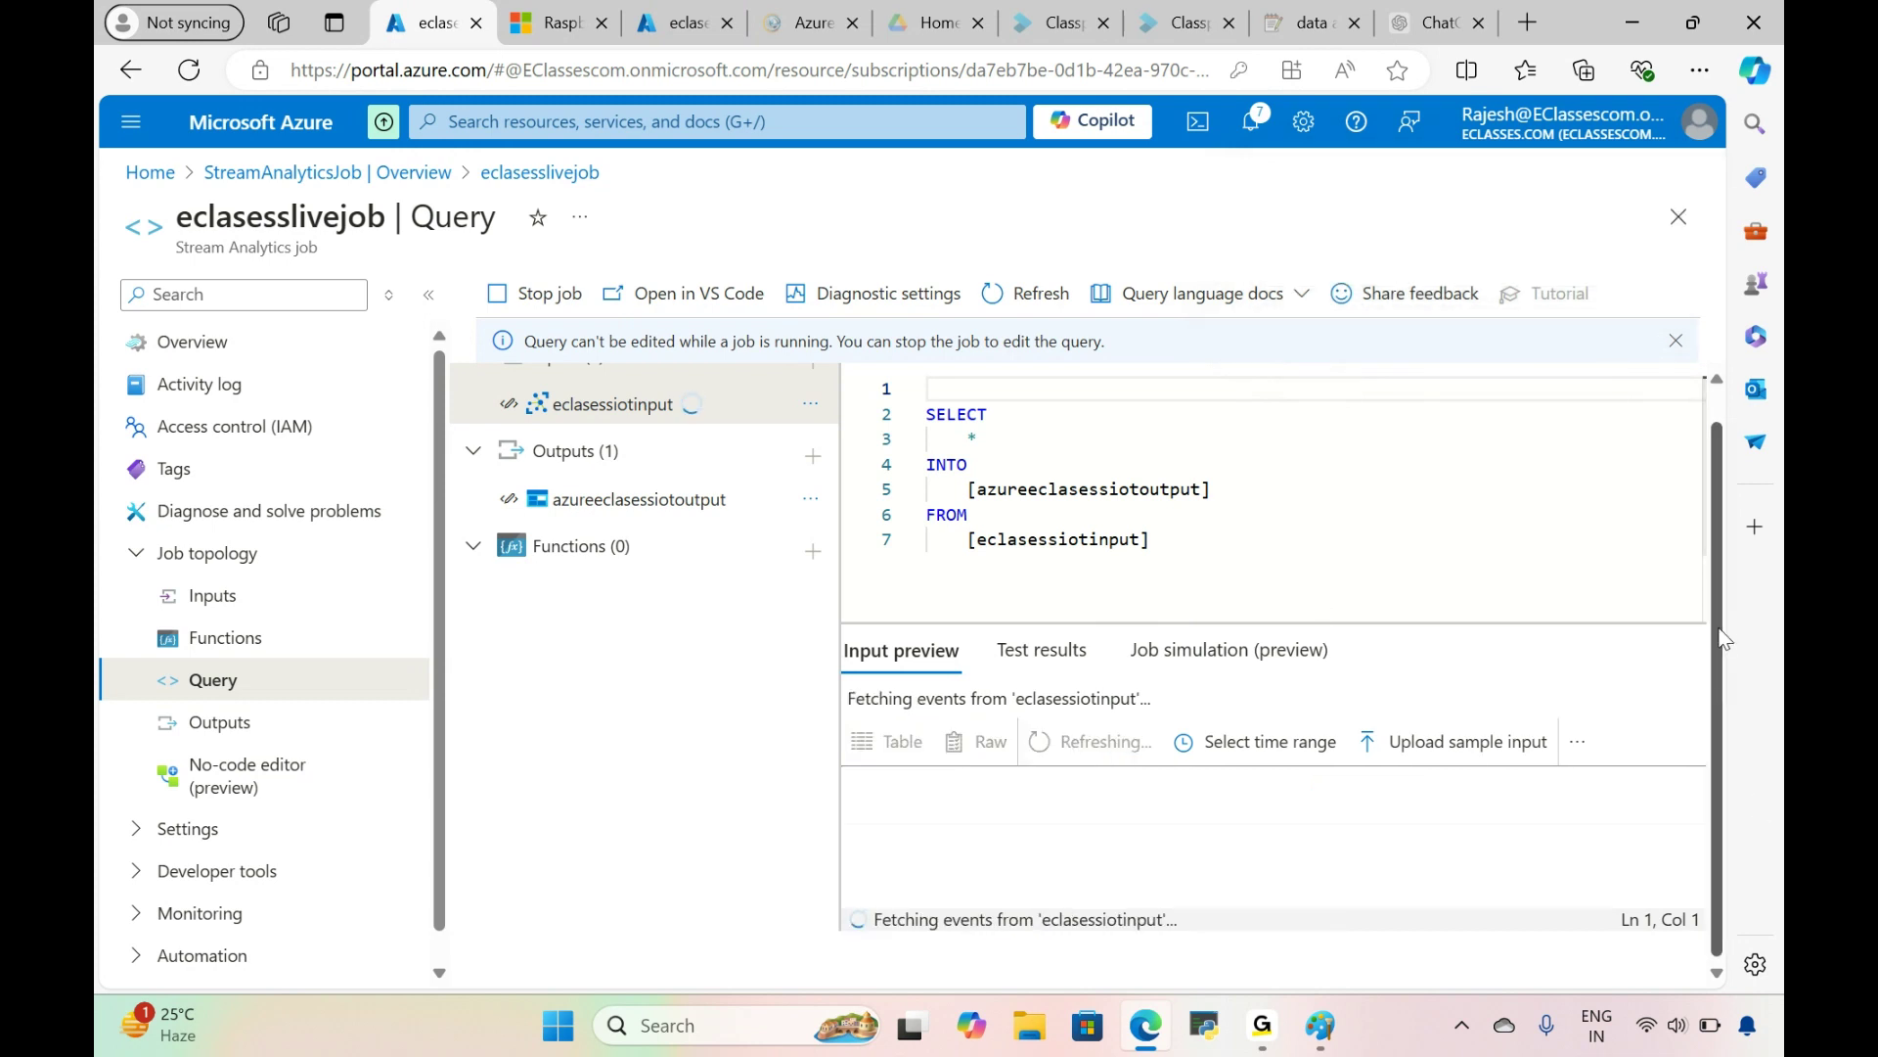
# Step: Open the CSV blob in the azure container's 2024-08-03 folder of eclasessblobott1987 and show its contents in the edit view
pyautogui.click(702, 16)
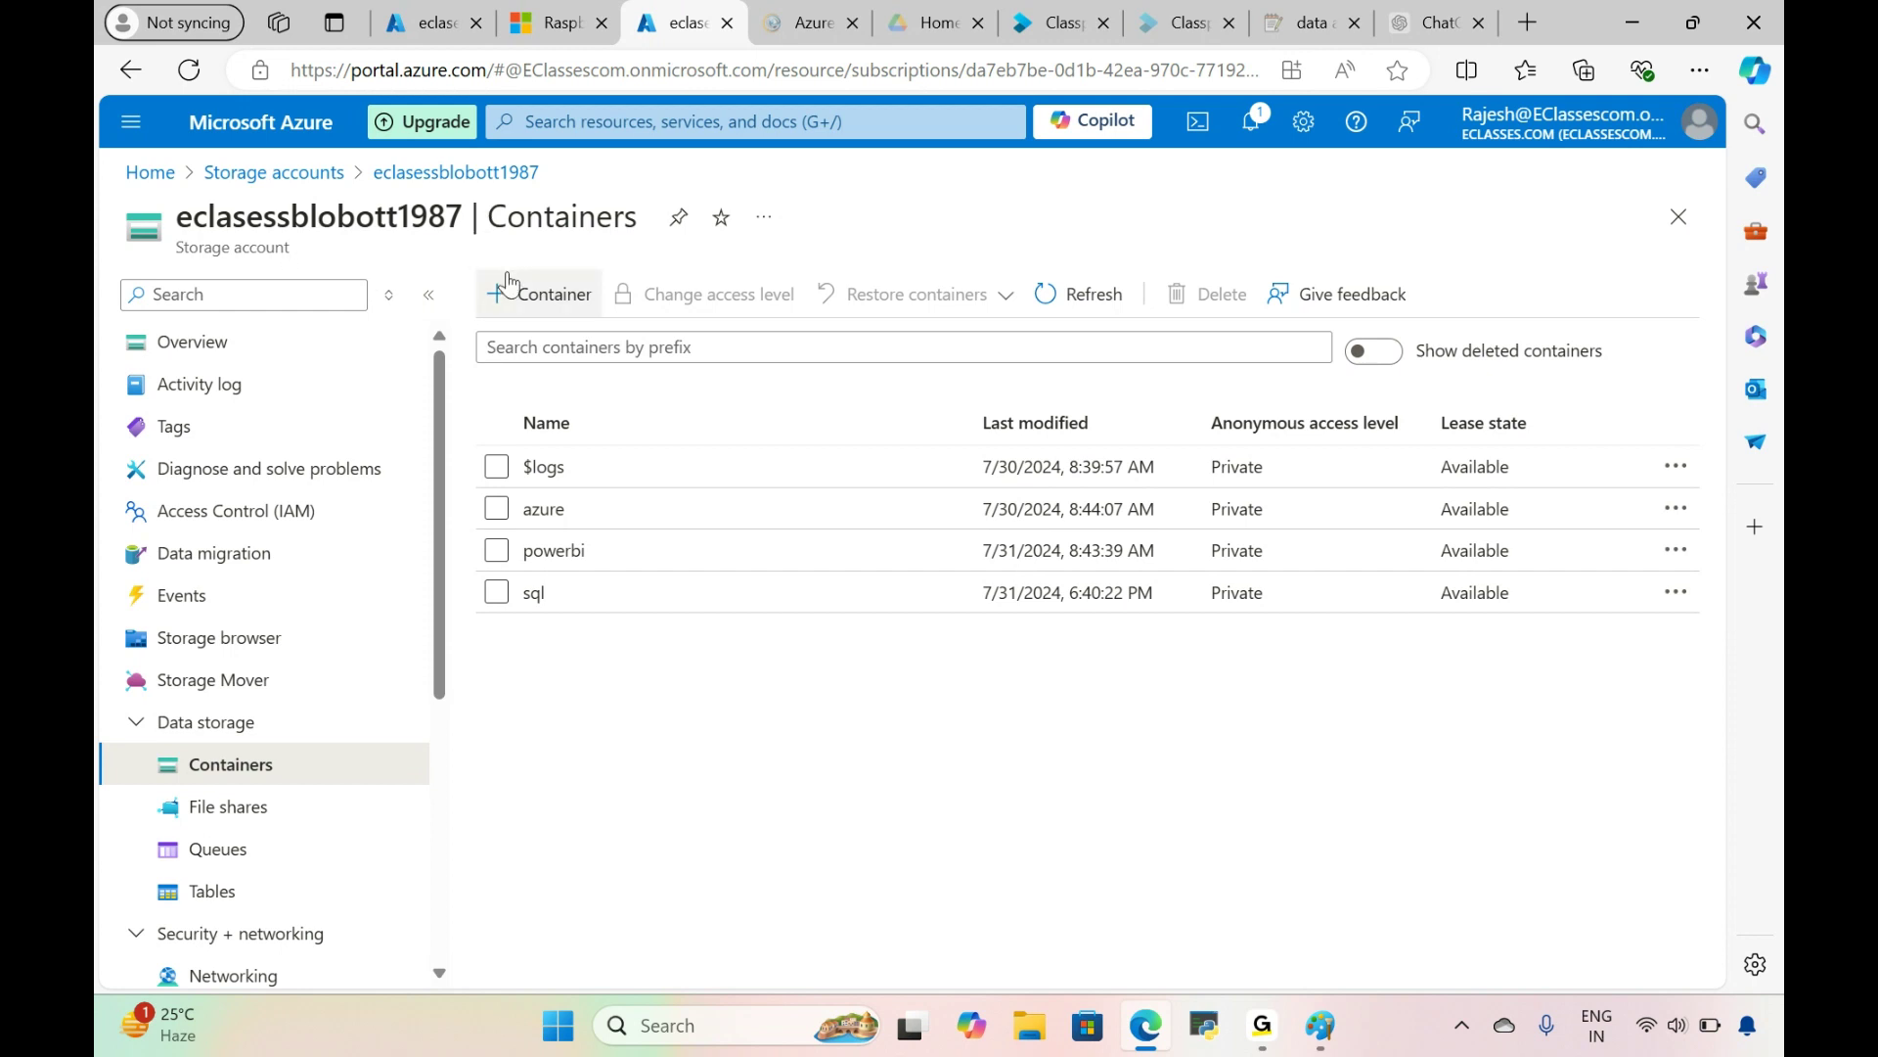
pyautogui.click(544, 510)
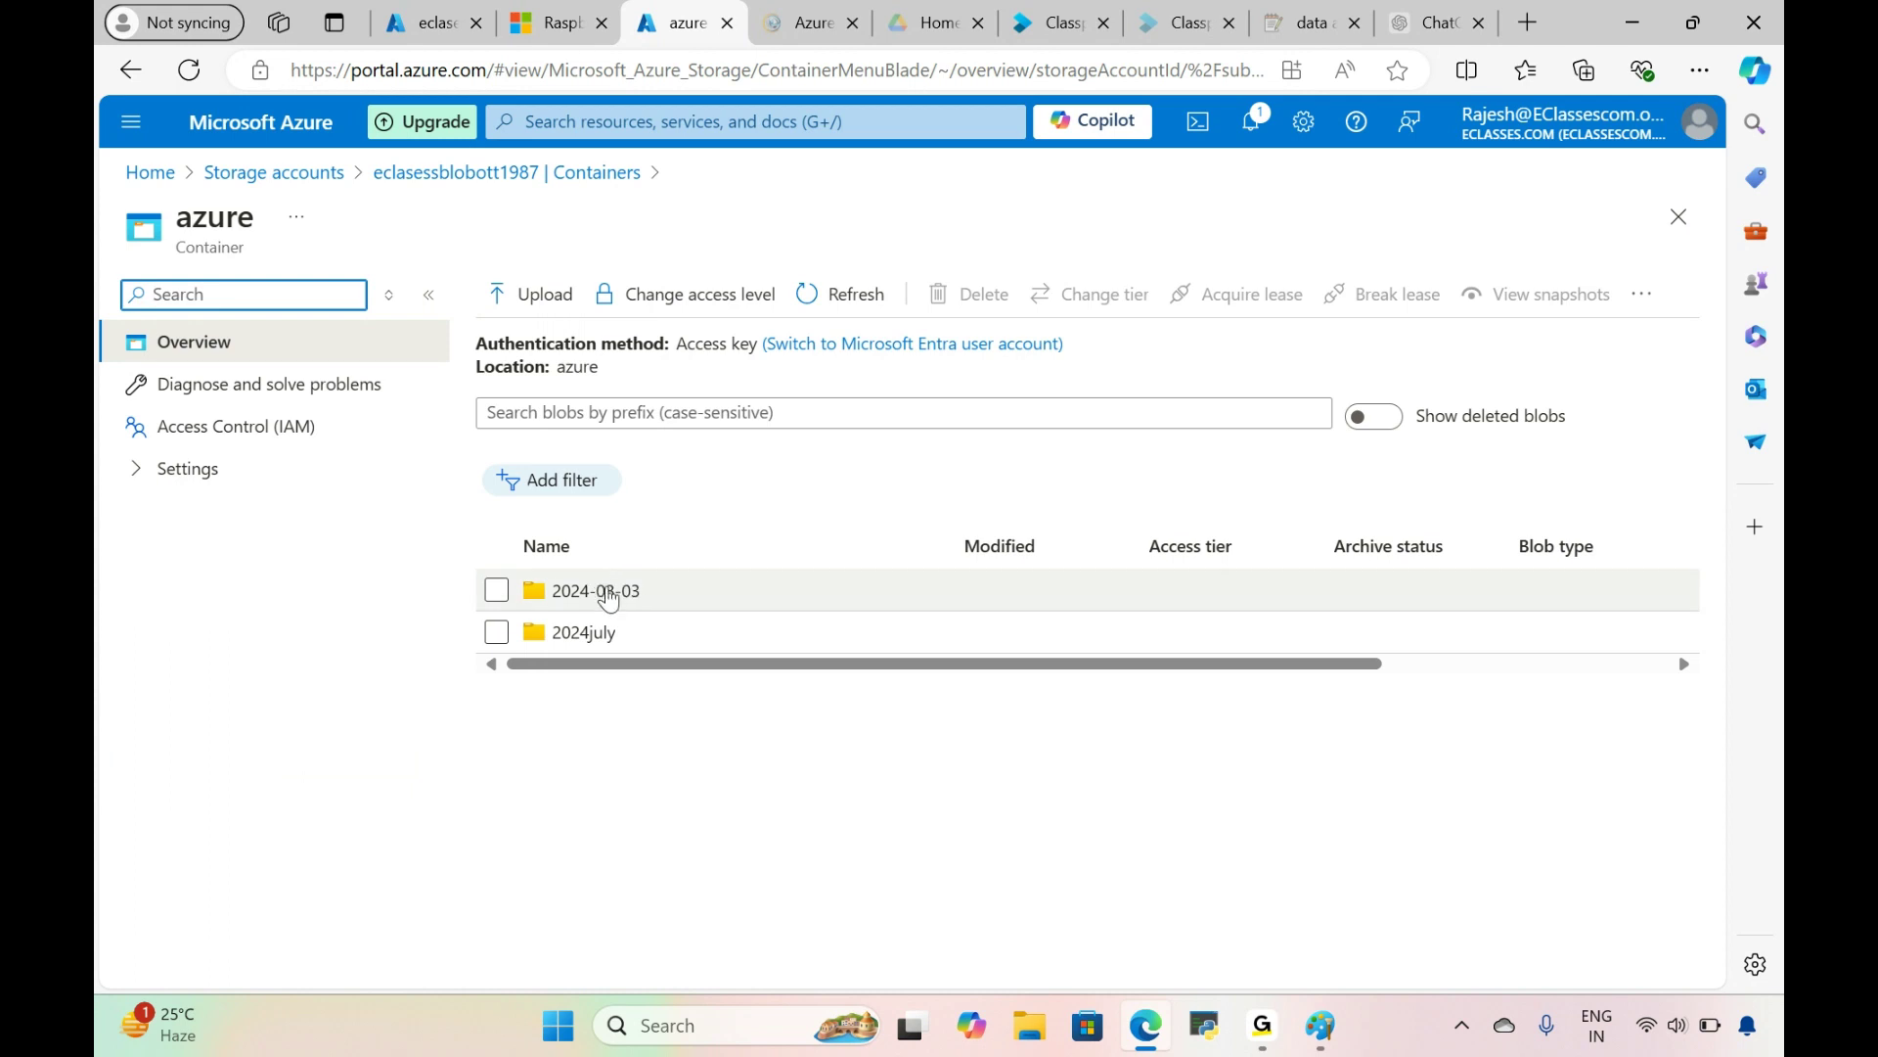
pyautogui.click(599, 591)
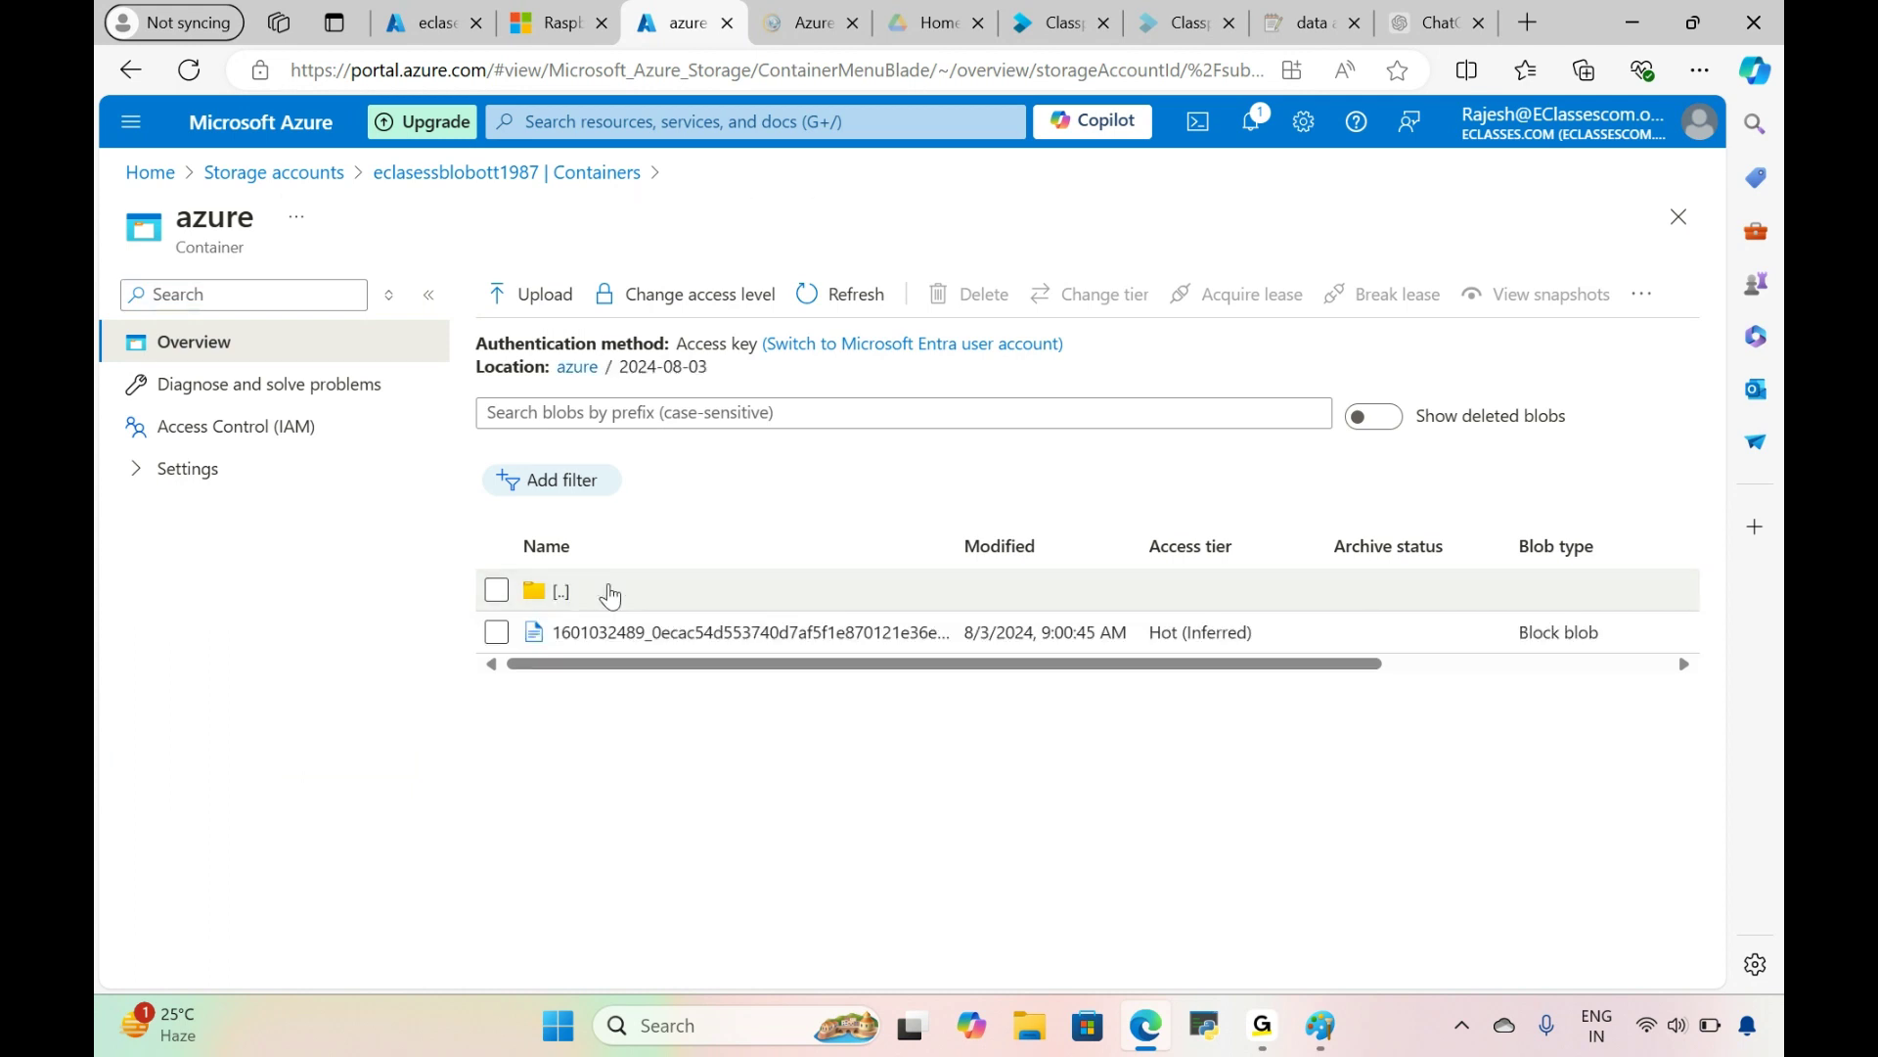
pyautogui.click(702, 641)
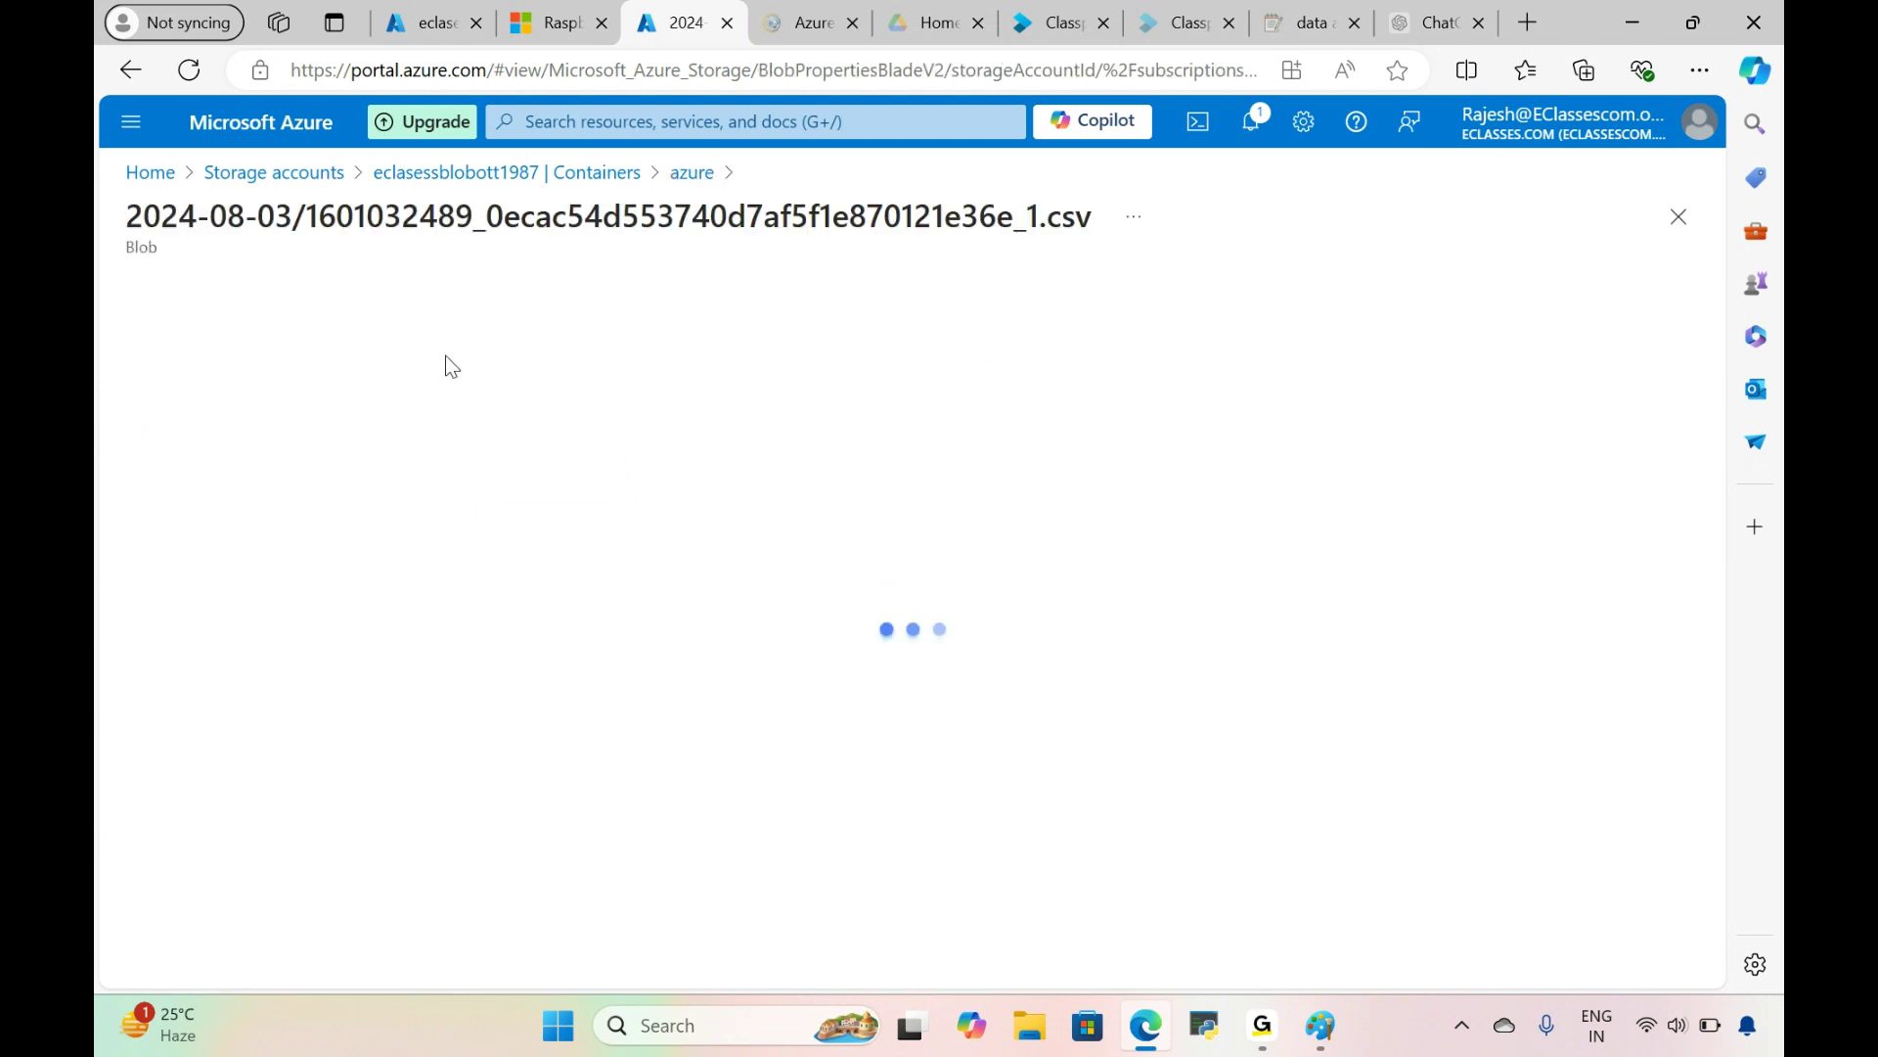
pyautogui.click(505, 362)
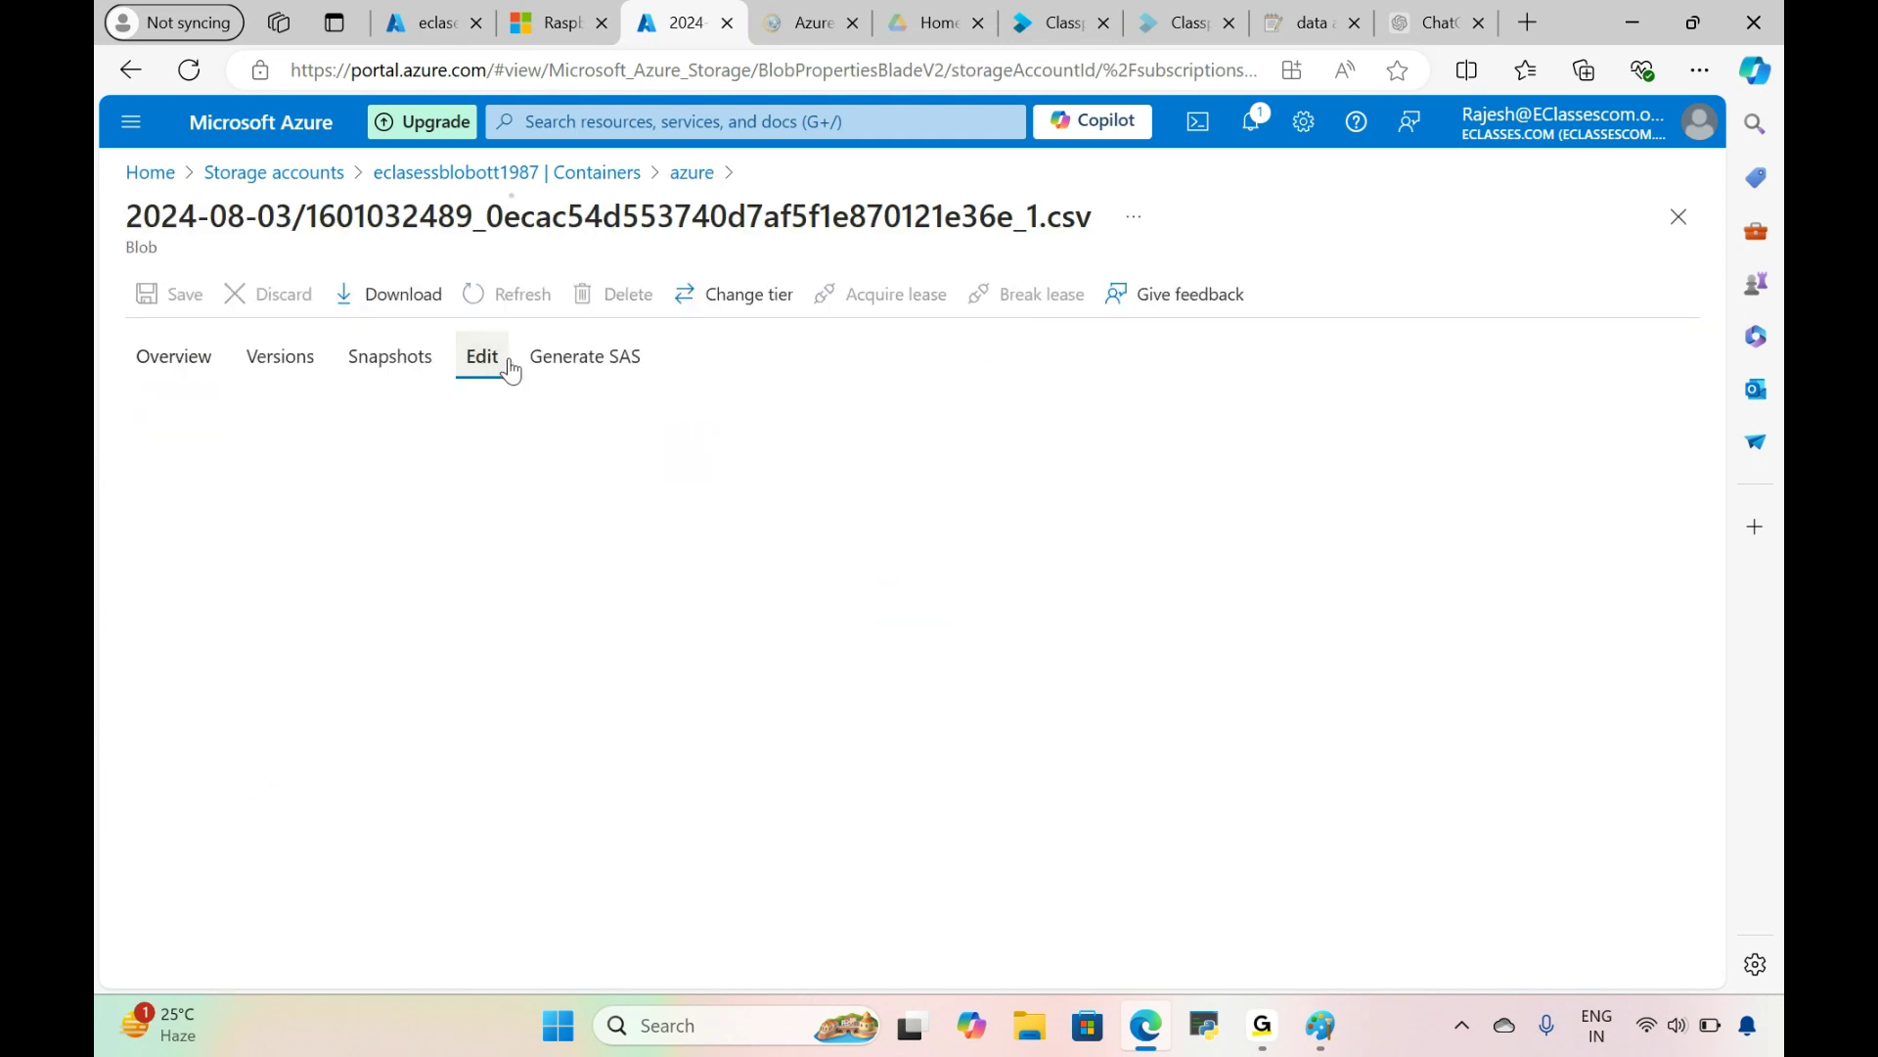
# Step: Examine the streamed CSV rows from first to last, including the device, temperature and humidity columns
pyautogui.click(680, 510)
pyautogui.moveTo(680, 510); pyautogui.dragTo(496, 509)
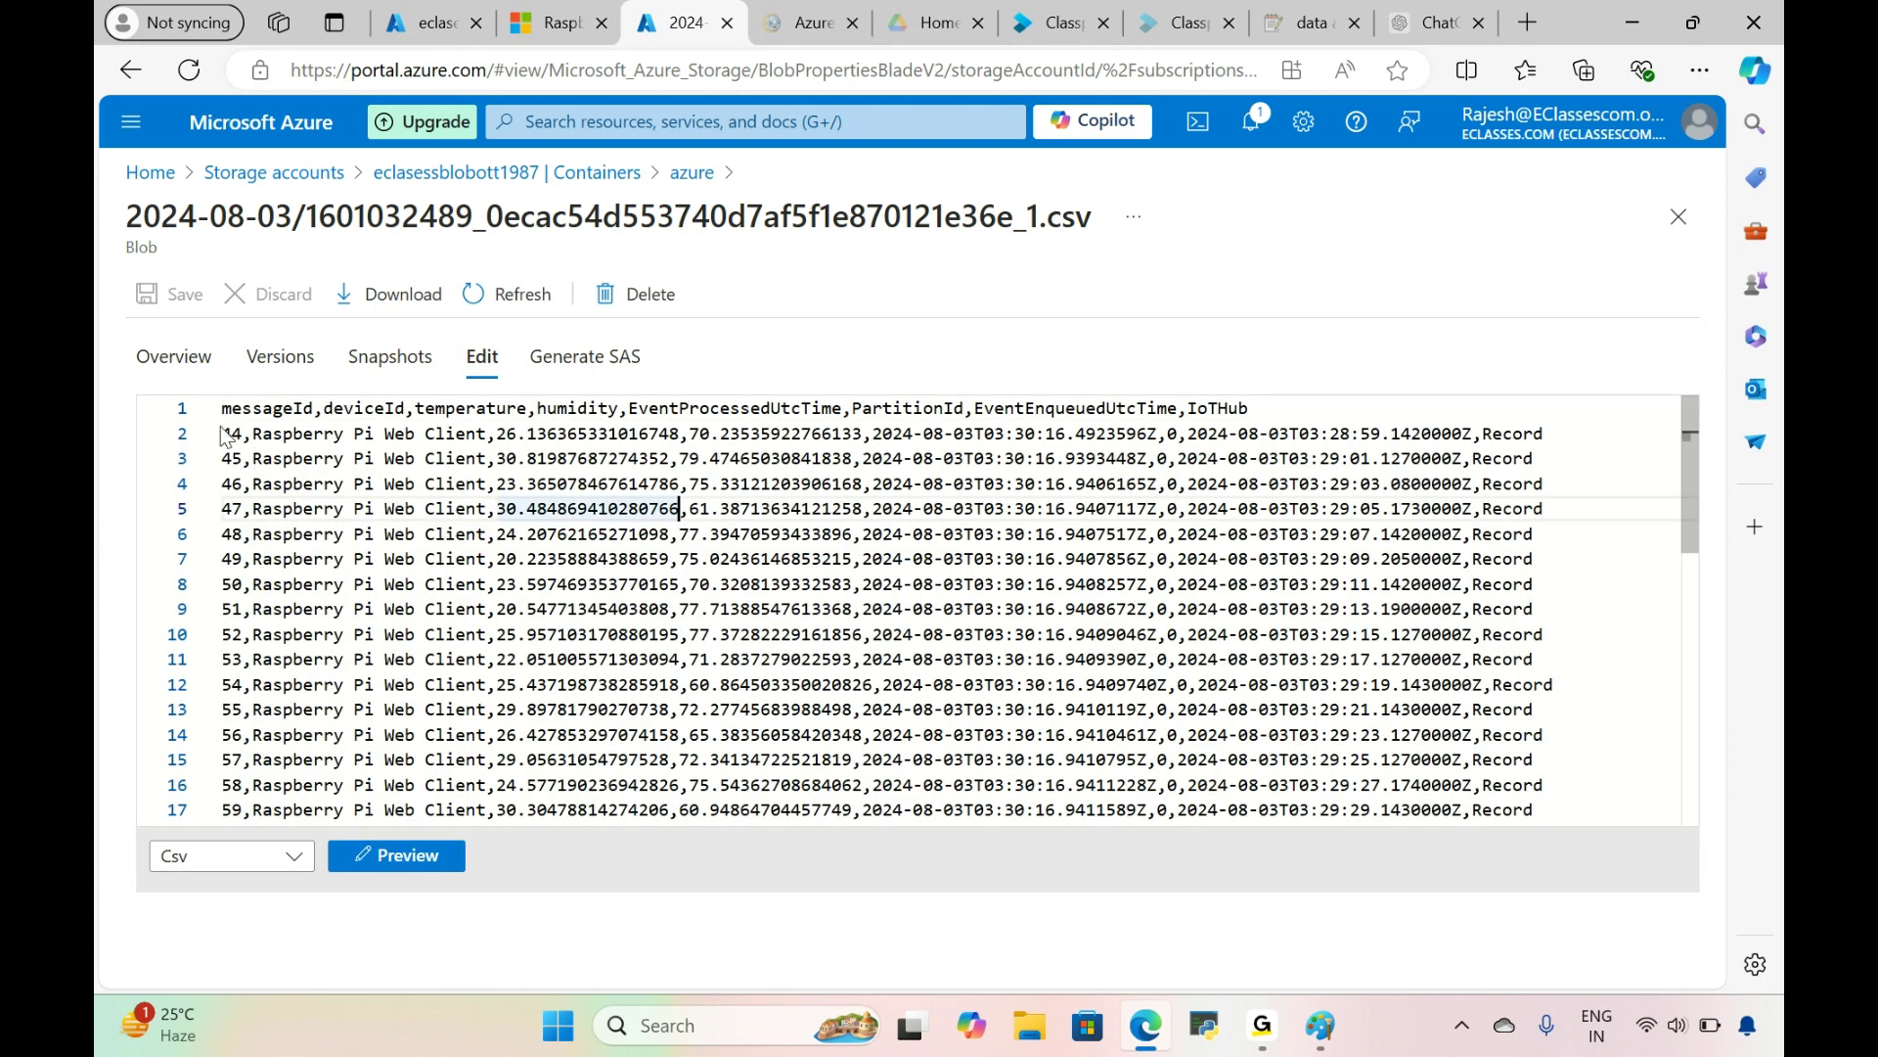
pyautogui.moveTo(227, 411); pyautogui.dragTo(1294, 898)
pyautogui.tripleClick(759, 638)
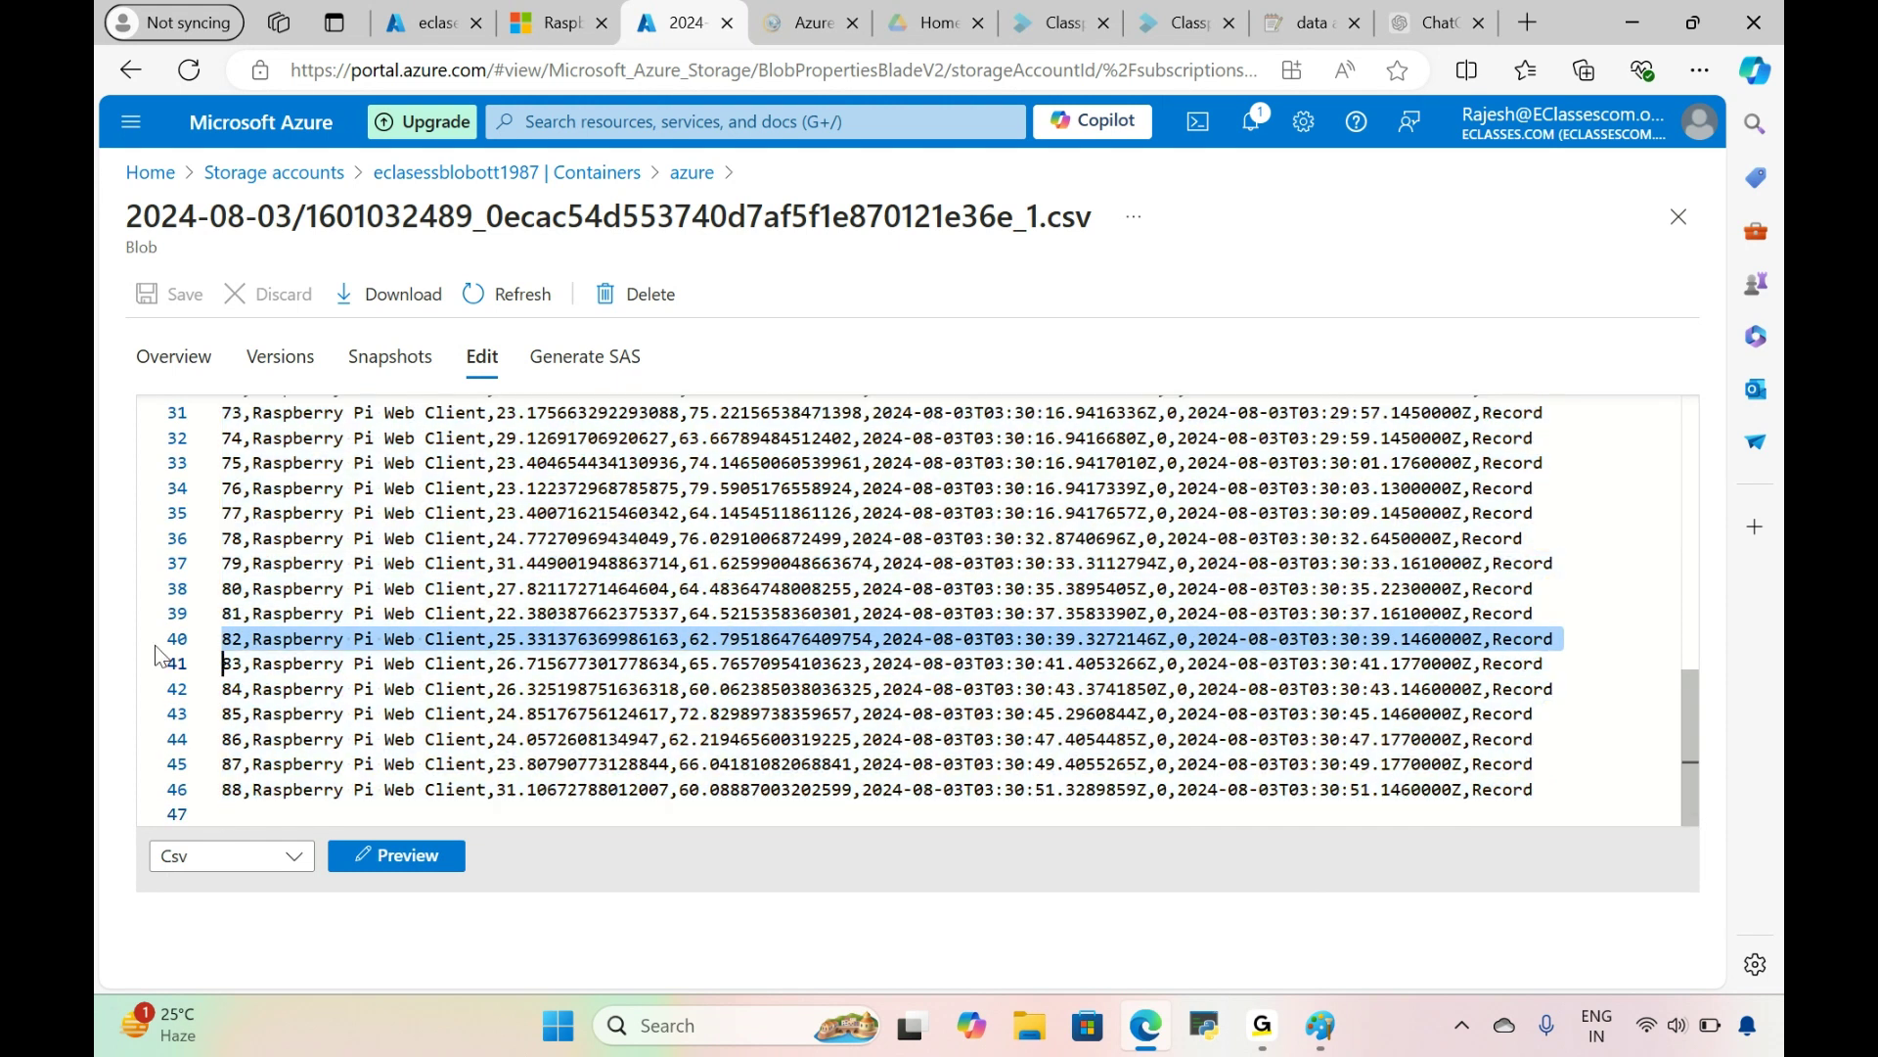
pyautogui.moveTo(1699, 739); pyautogui.dragTo(1714, 378)
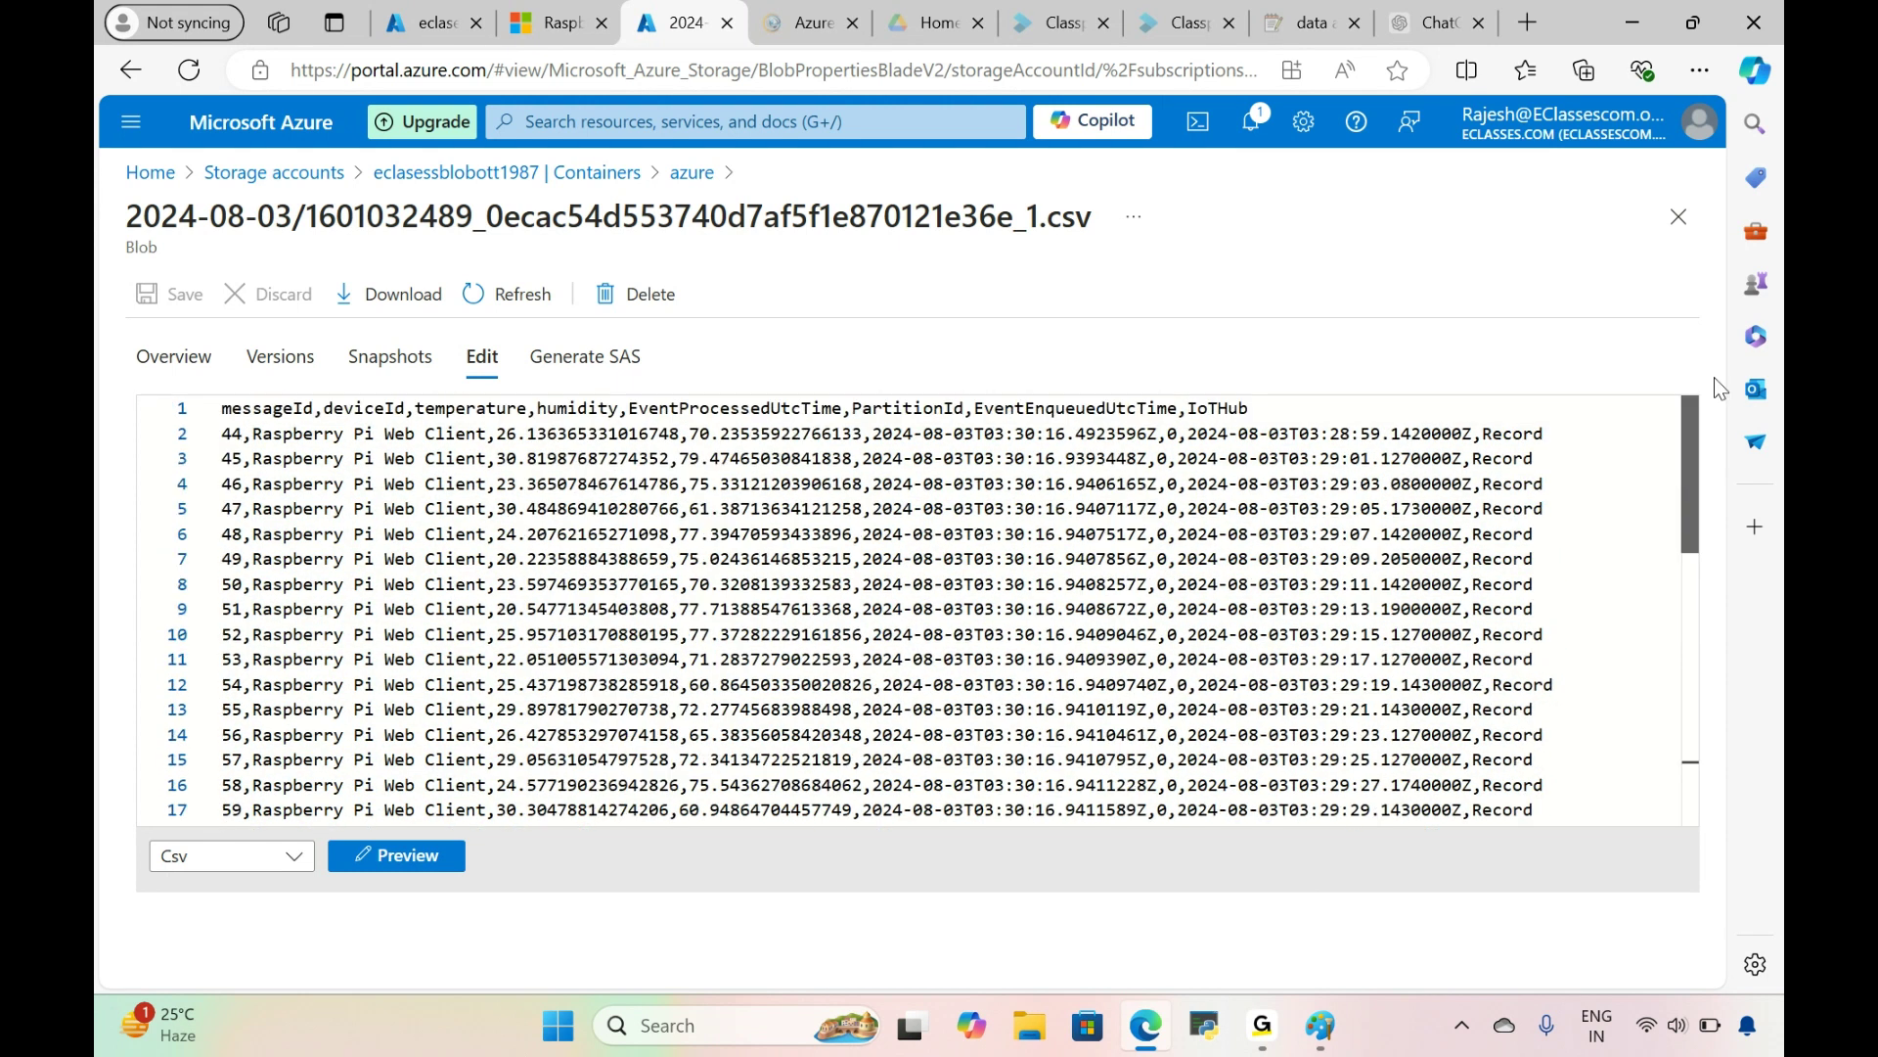
pyautogui.moveTo(423, 416); pyautogui.dragTo(522, 405)
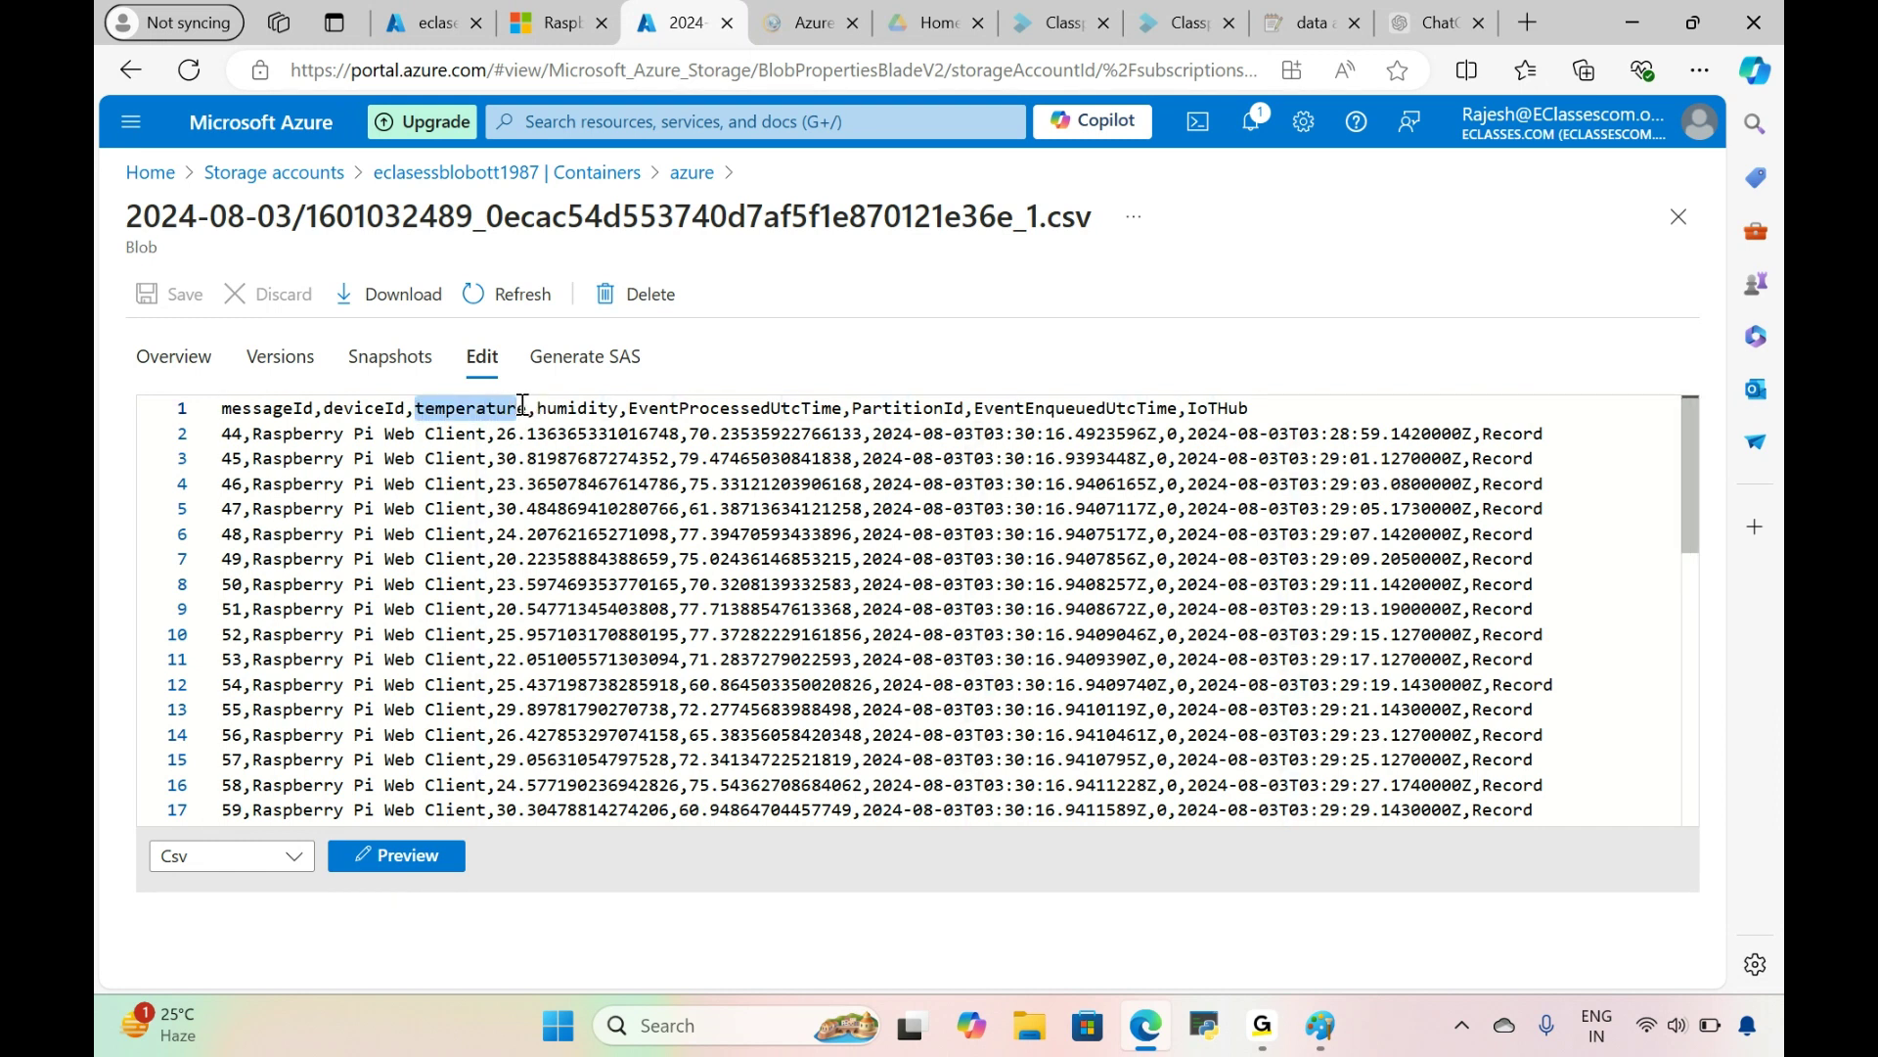
pyautogui.moveTo(251, 435); pyautogui.dragTo(772, 436)
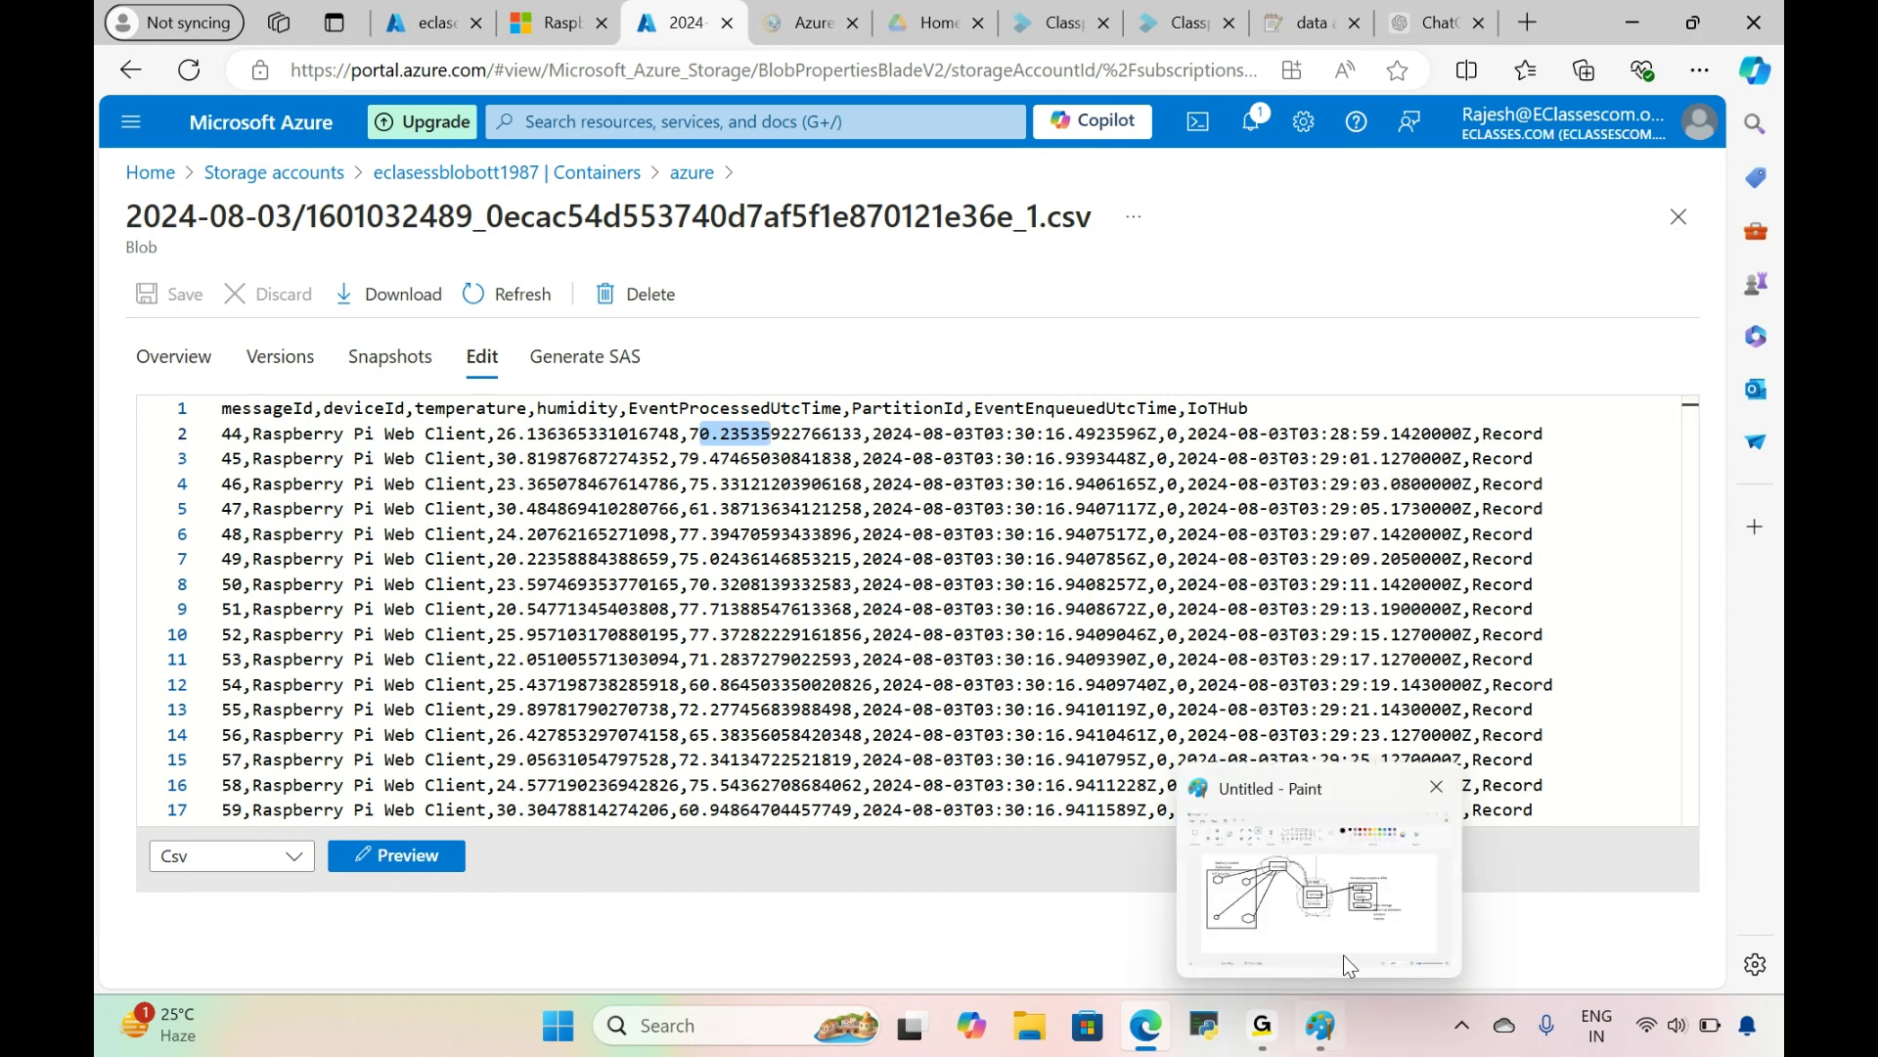
# Step: Switch to the Paint diagram, draw a rectangle about 139 × 196 px beyond the output list, and connect it to Blob Storage with a line
pyautogui.click(1360, 902)
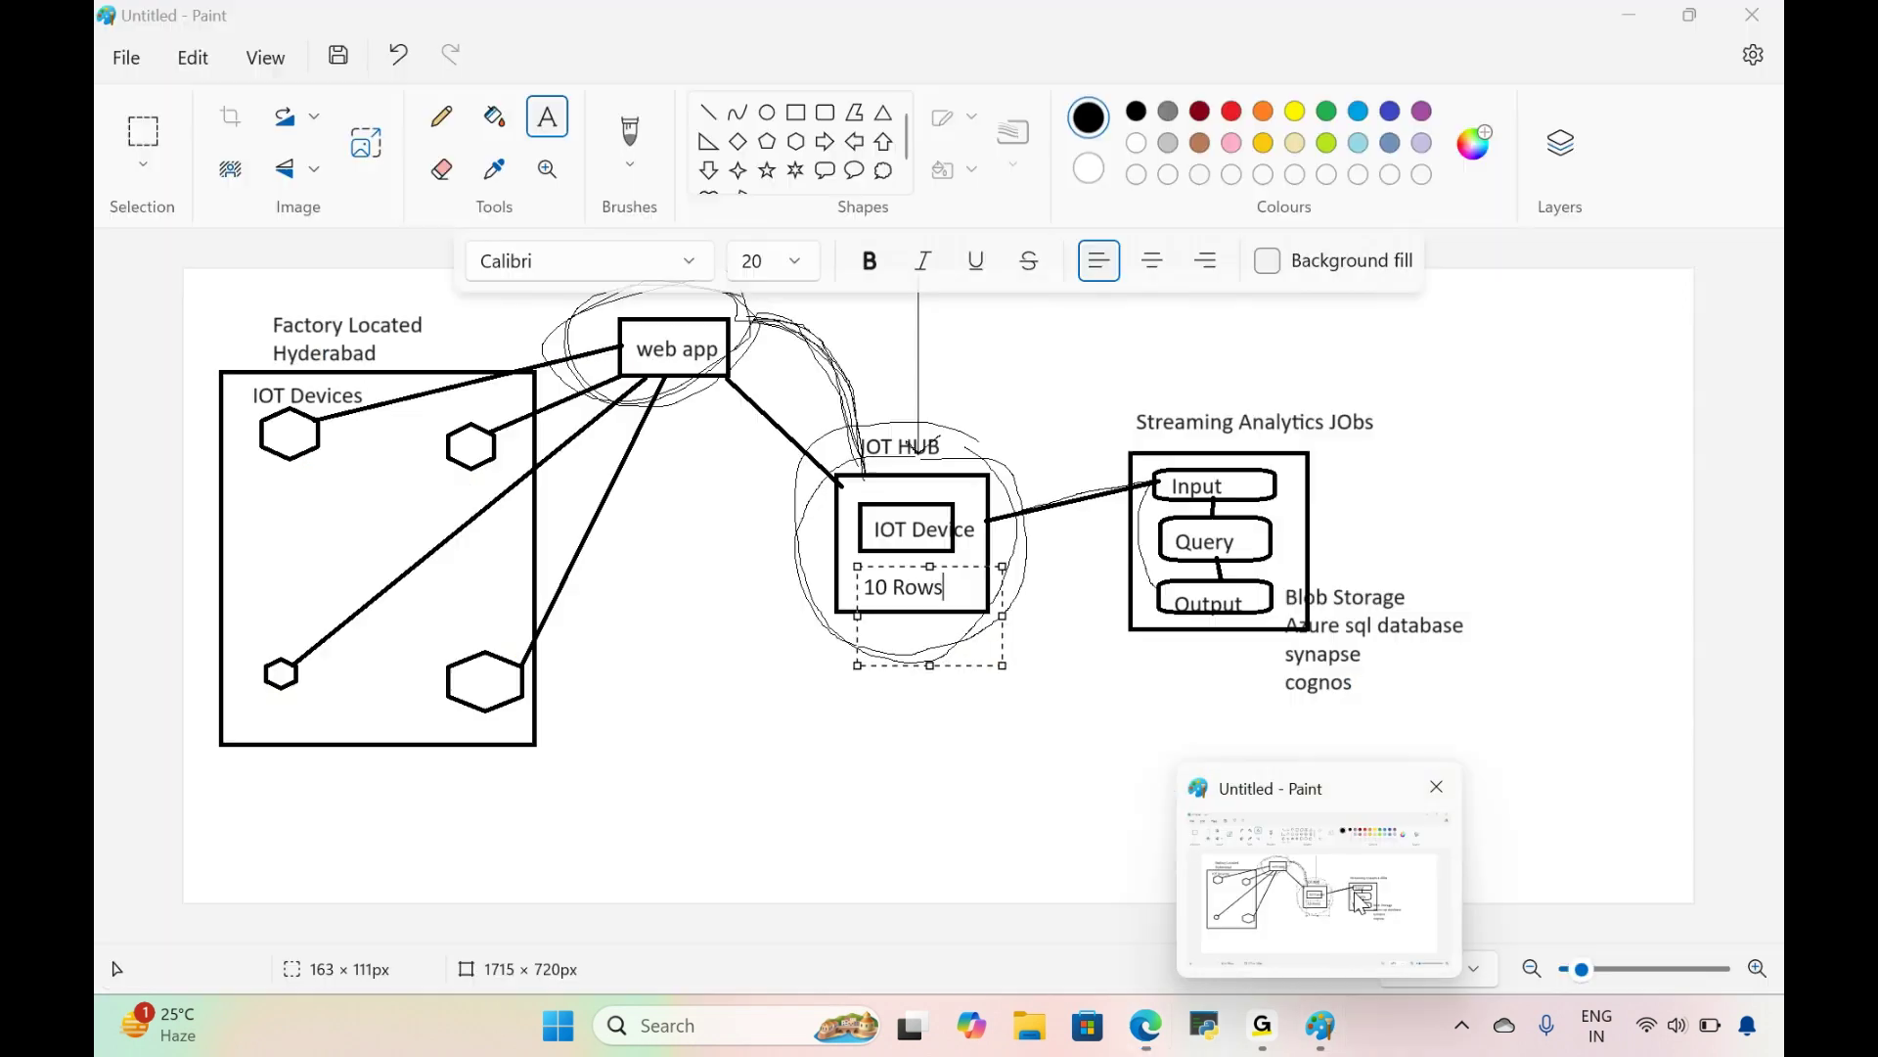
pyautogui.click(797, 115)
pyautogui.moveTo(1535, 433); pyautogui.dragTo(1659, 607)
pyautogui.click(722, 116)
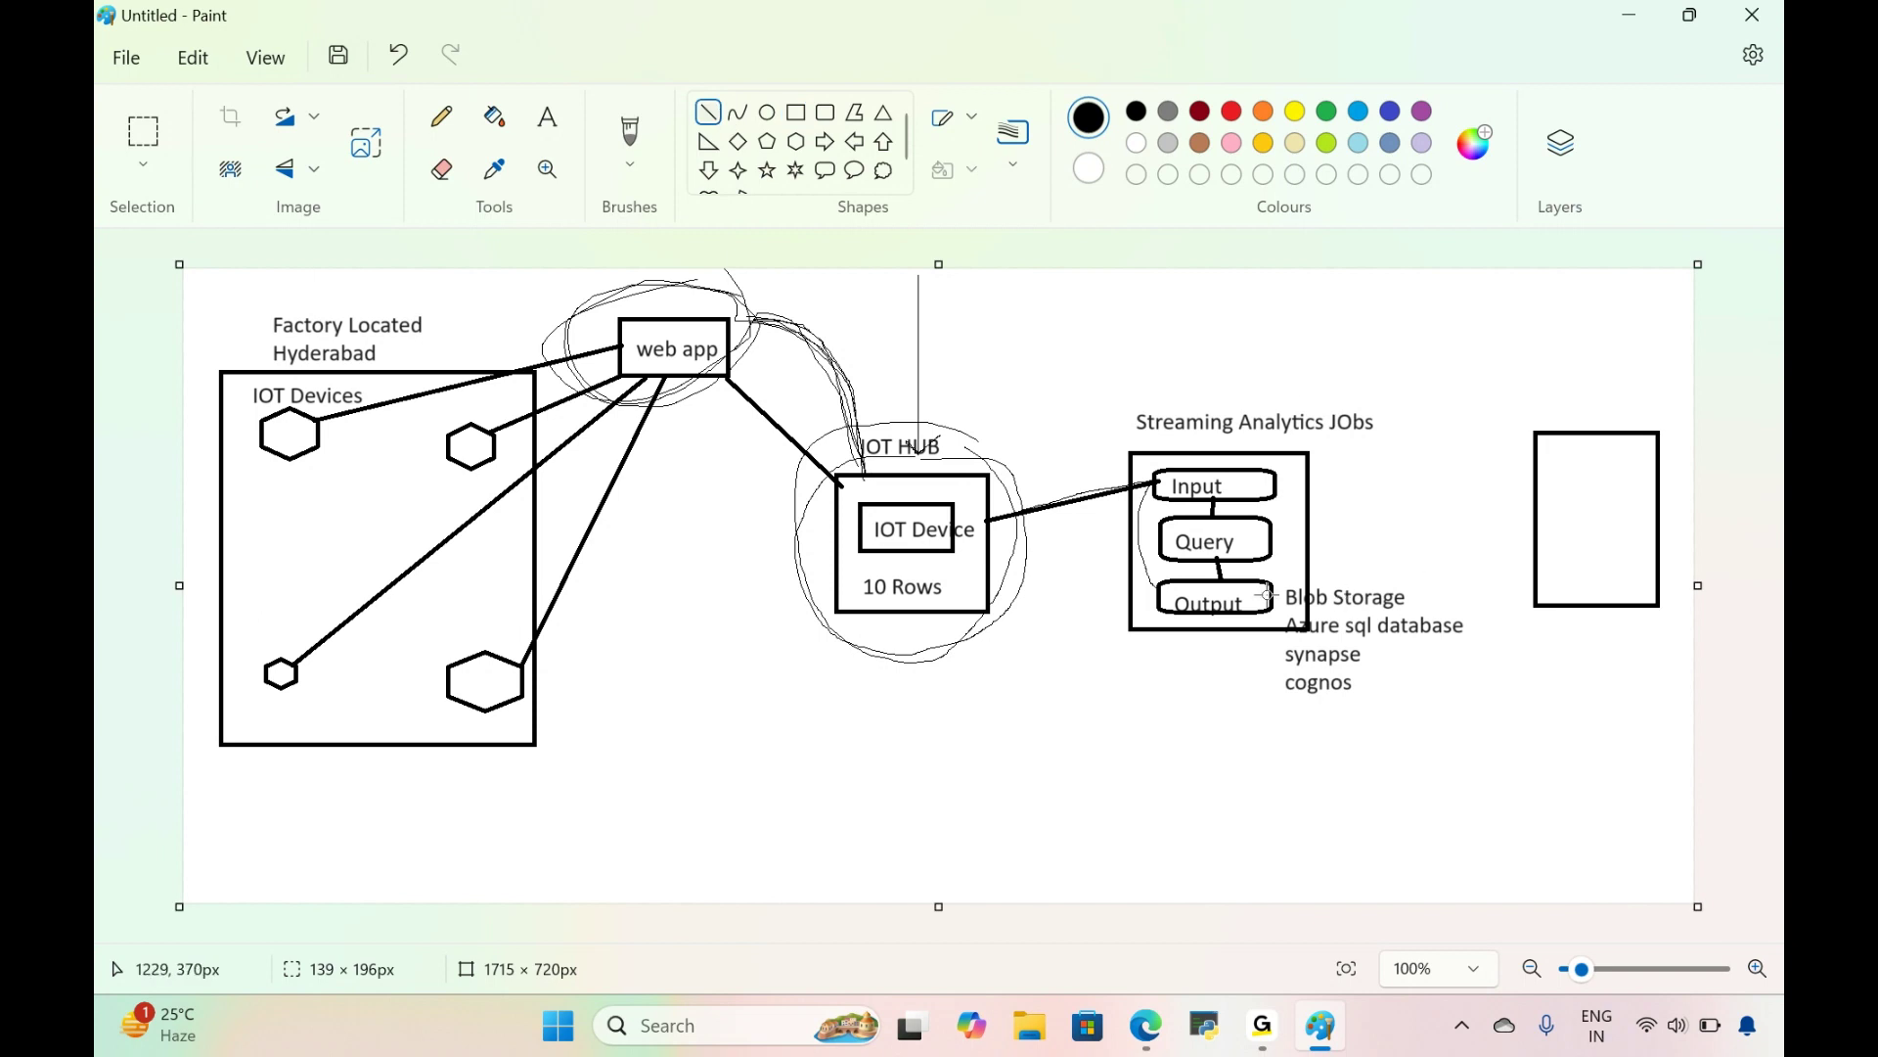
pyautogui.moveTo(1389, 597); pyautogui.dragTo(1536, 519)
# Step: Activate the Text tool and open its font size choices for a new label in the diagram
pyautogui.click(548, 116)
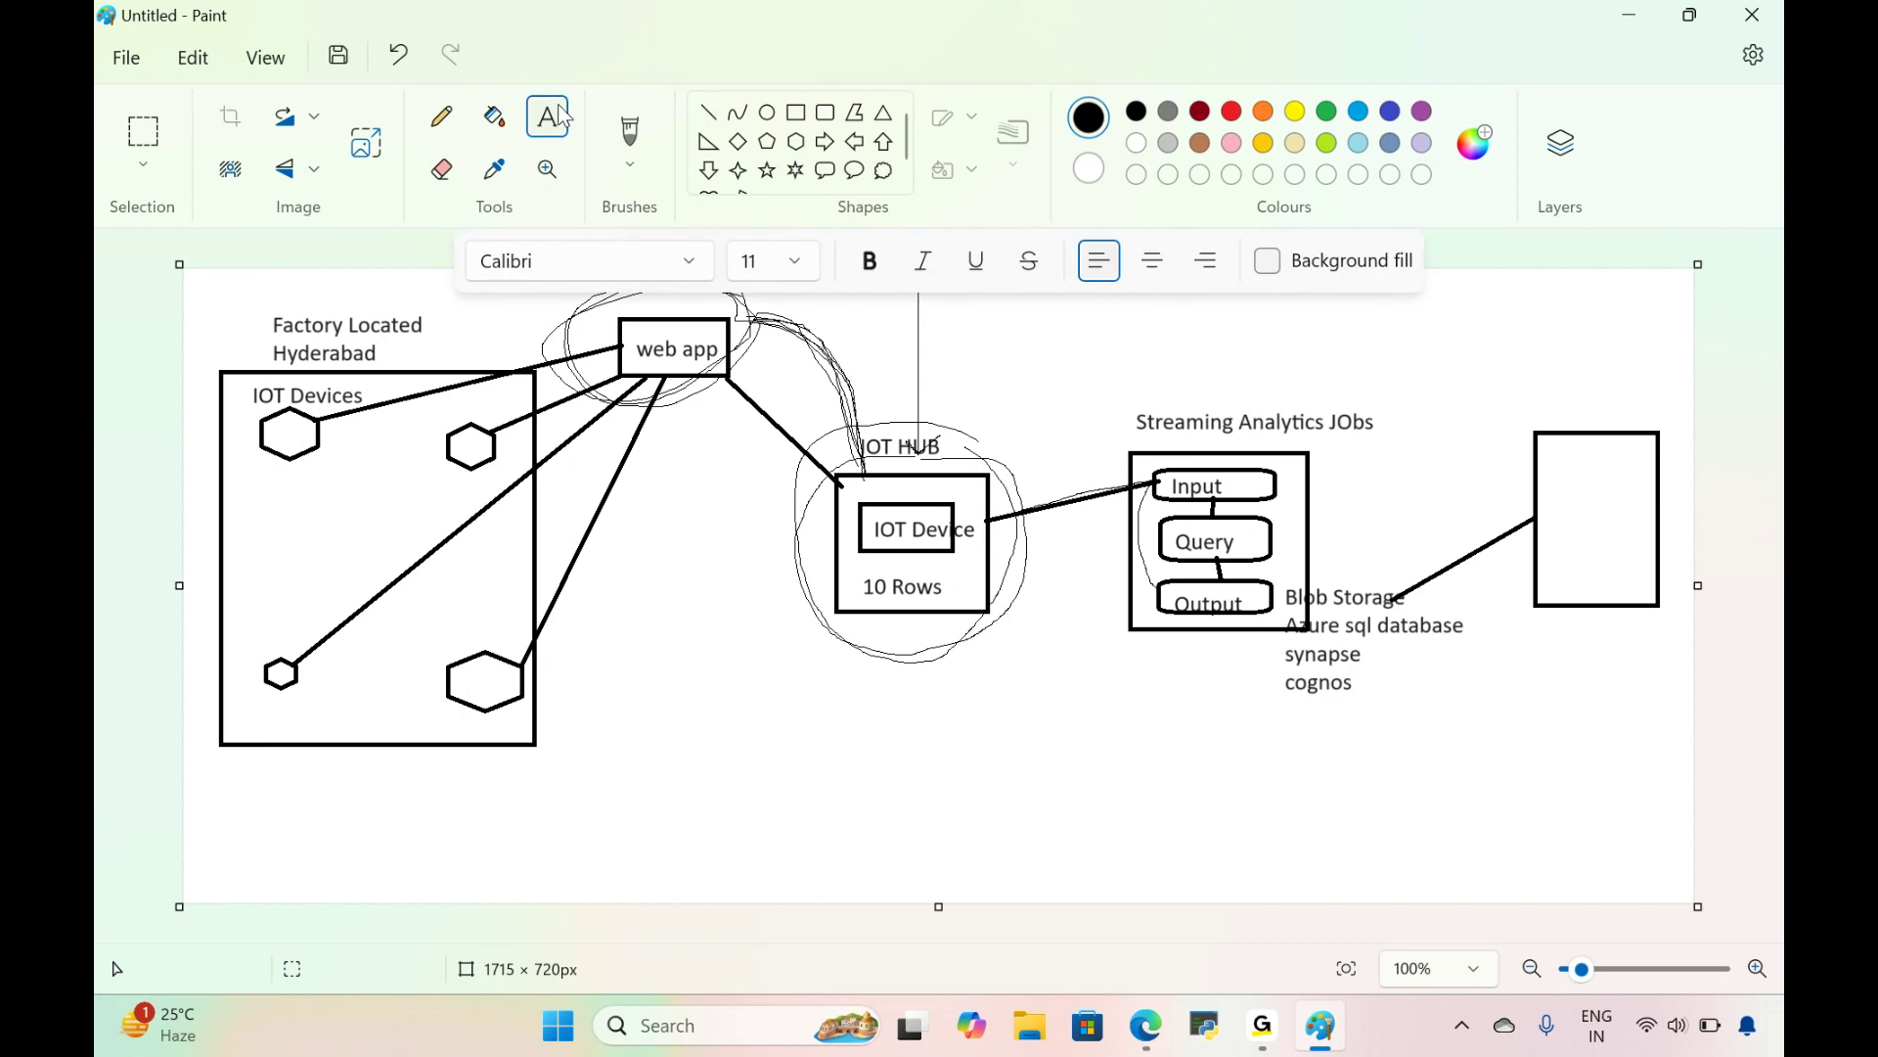
pyautogui.click(810, 281)
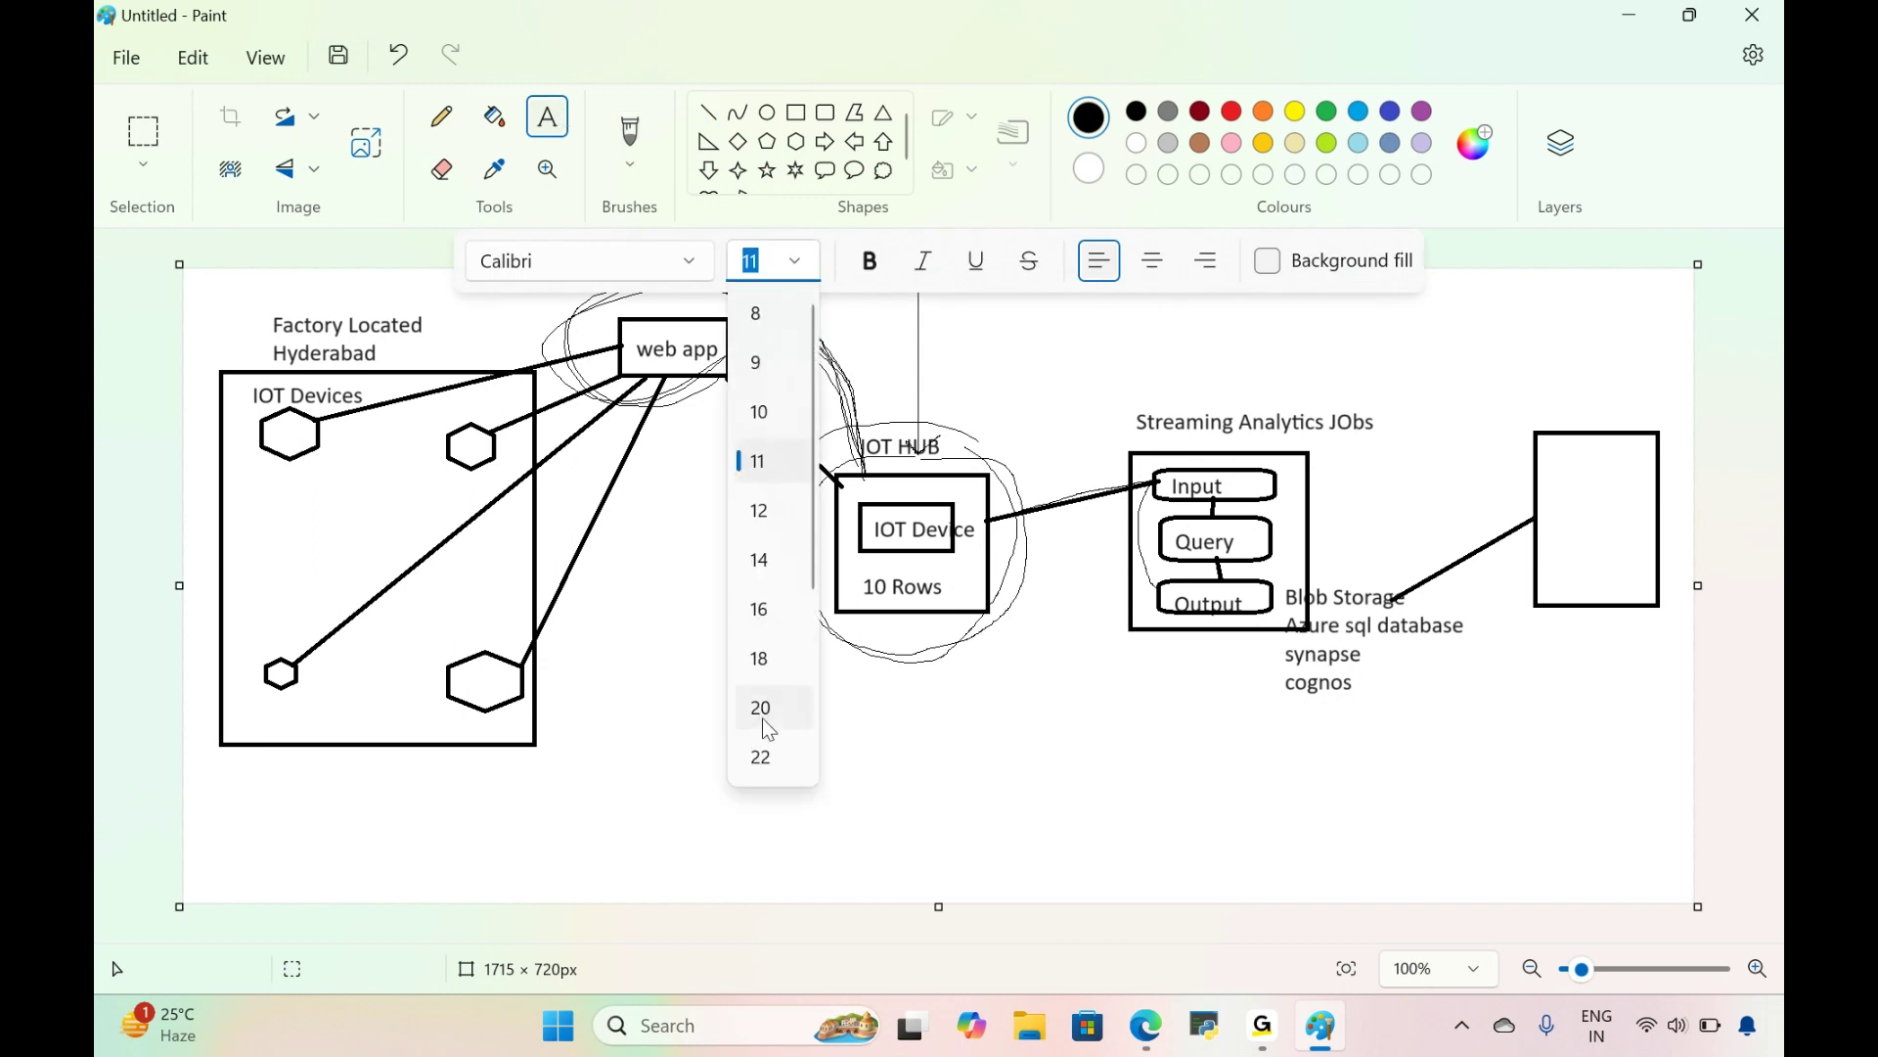